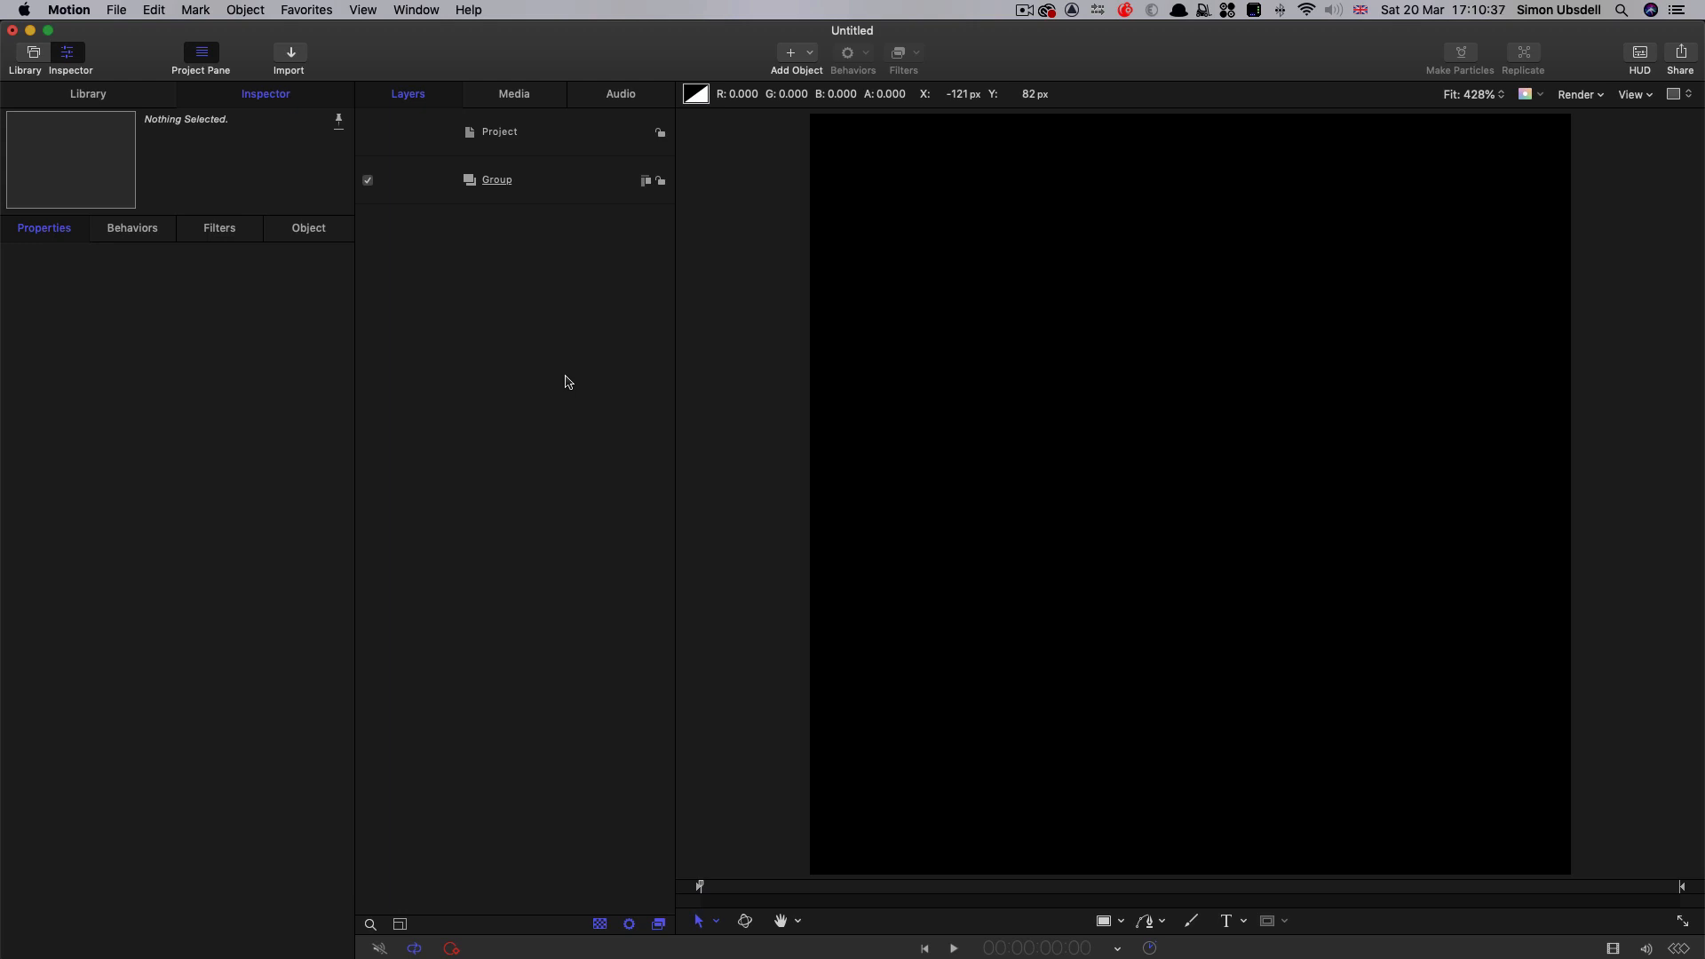
# - Set the project's duration to 1:12 in timecode
pyautogui.press('super+j')
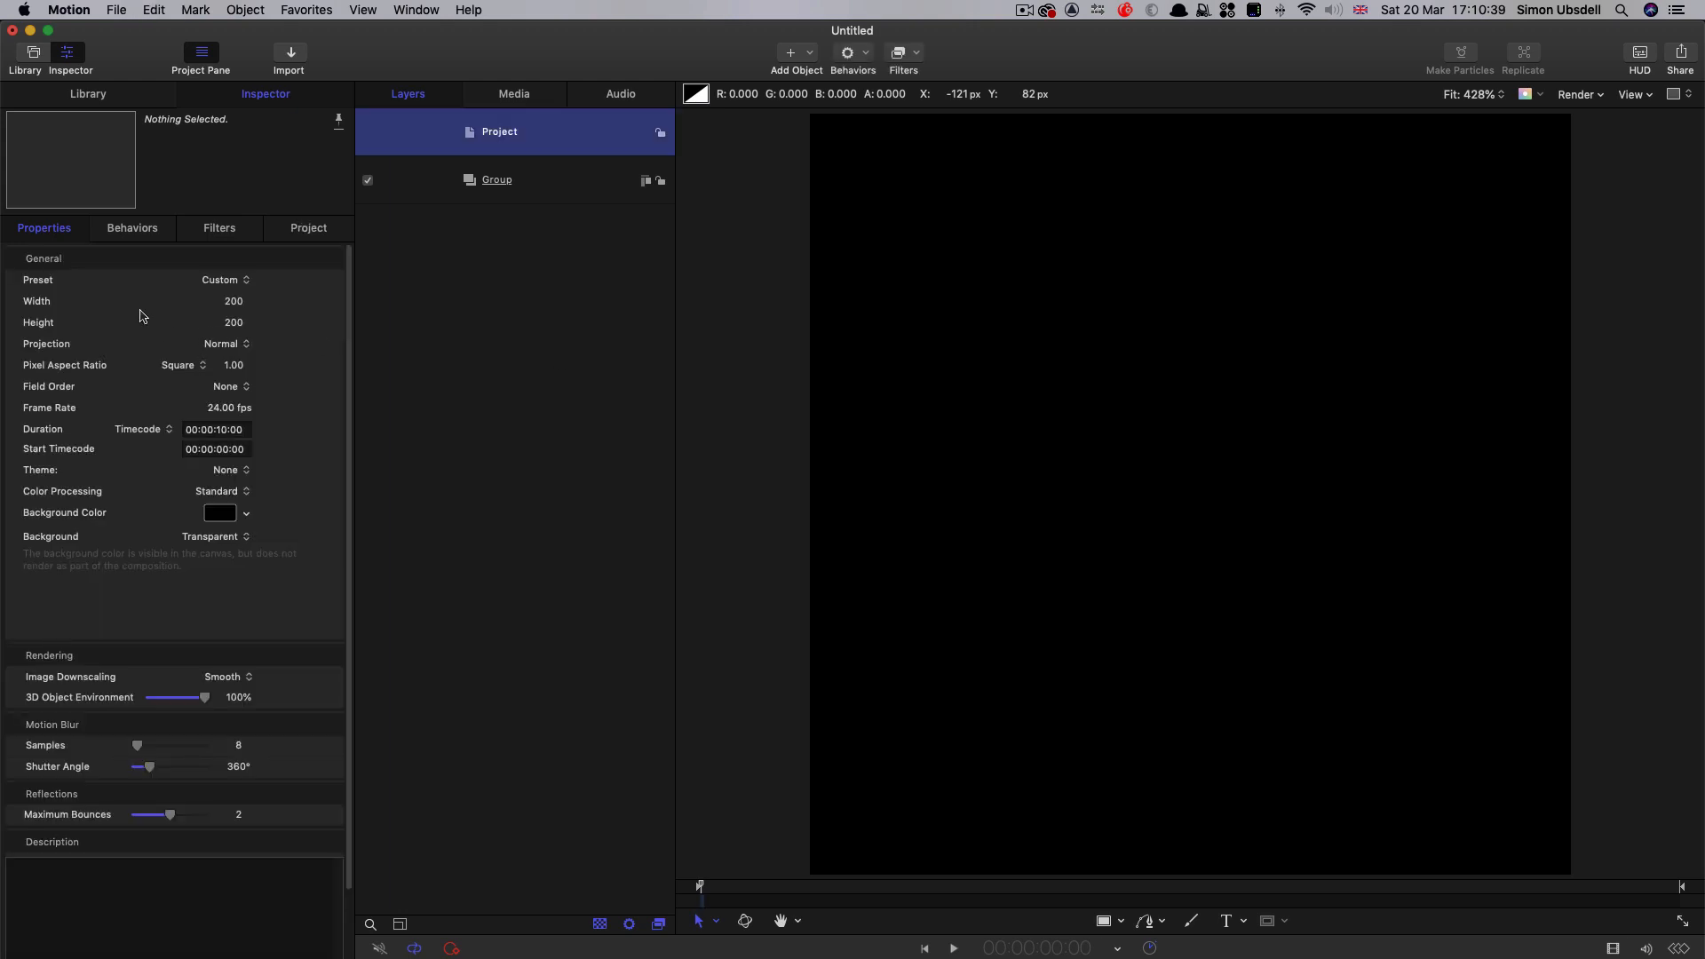
pyautogui.click(247, 430)
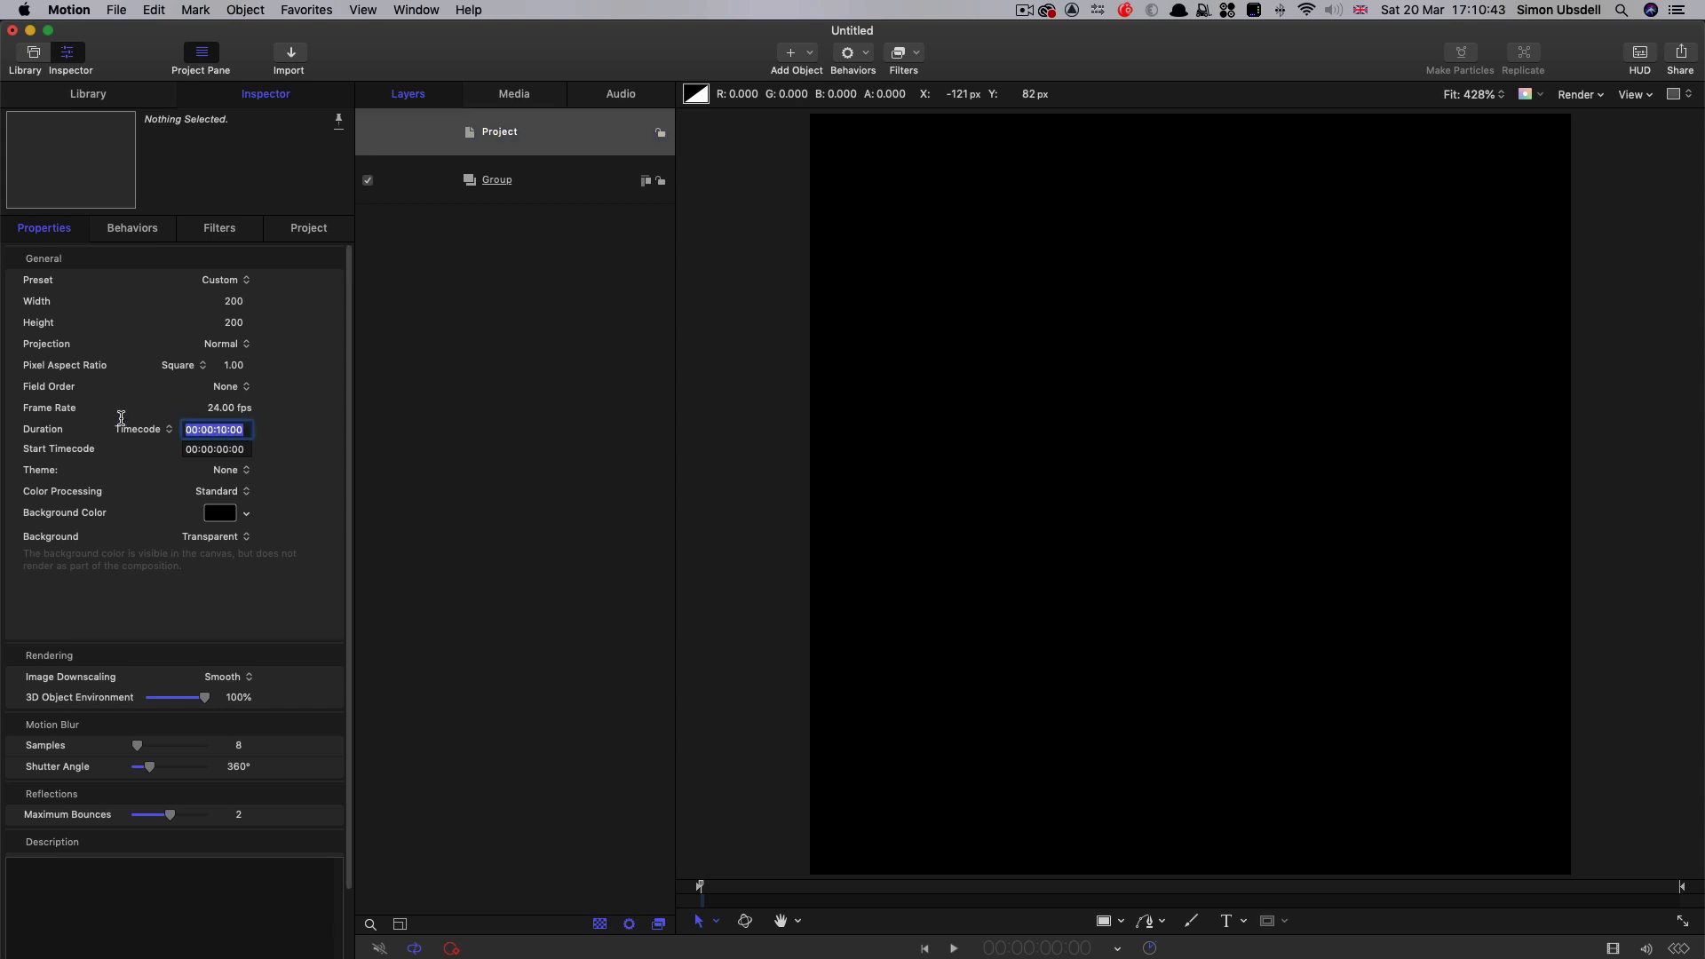
pyautogui.write('1:')
pyautogui.write('12')
pyautogui.press('Return')
# - Import drop.png into the group and make a particle emitter from it
pyautogui.click(560, 182)
pyautogui.click(560, 182)
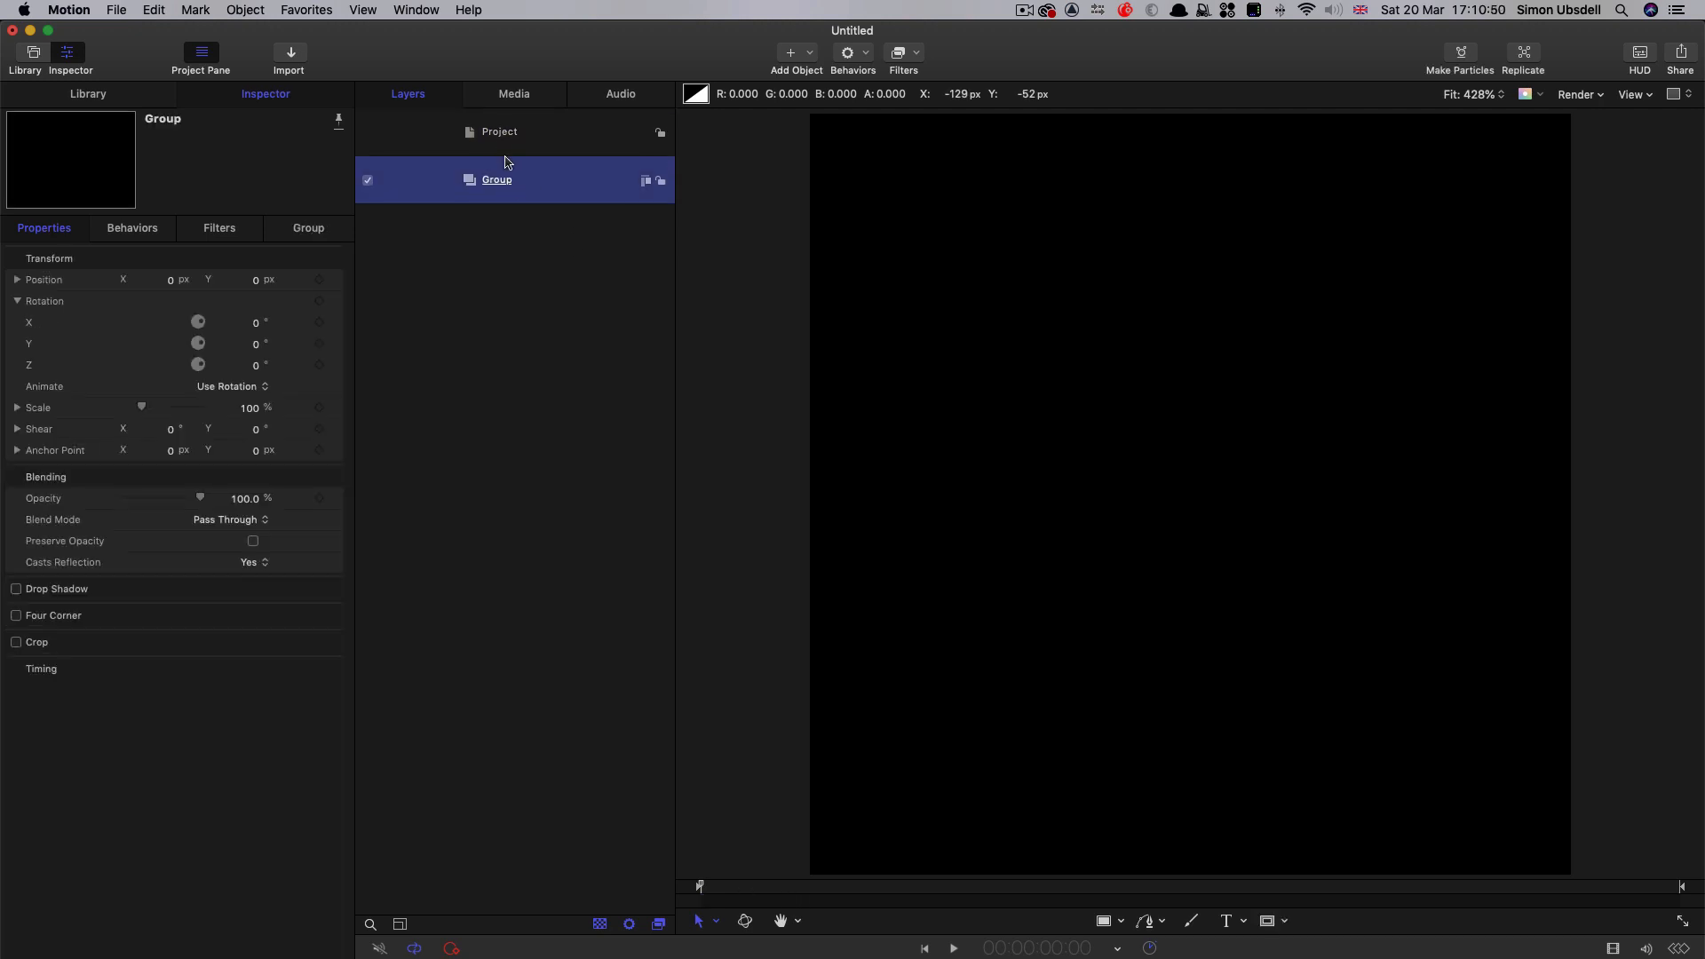
pyautogui.click(290, 53)
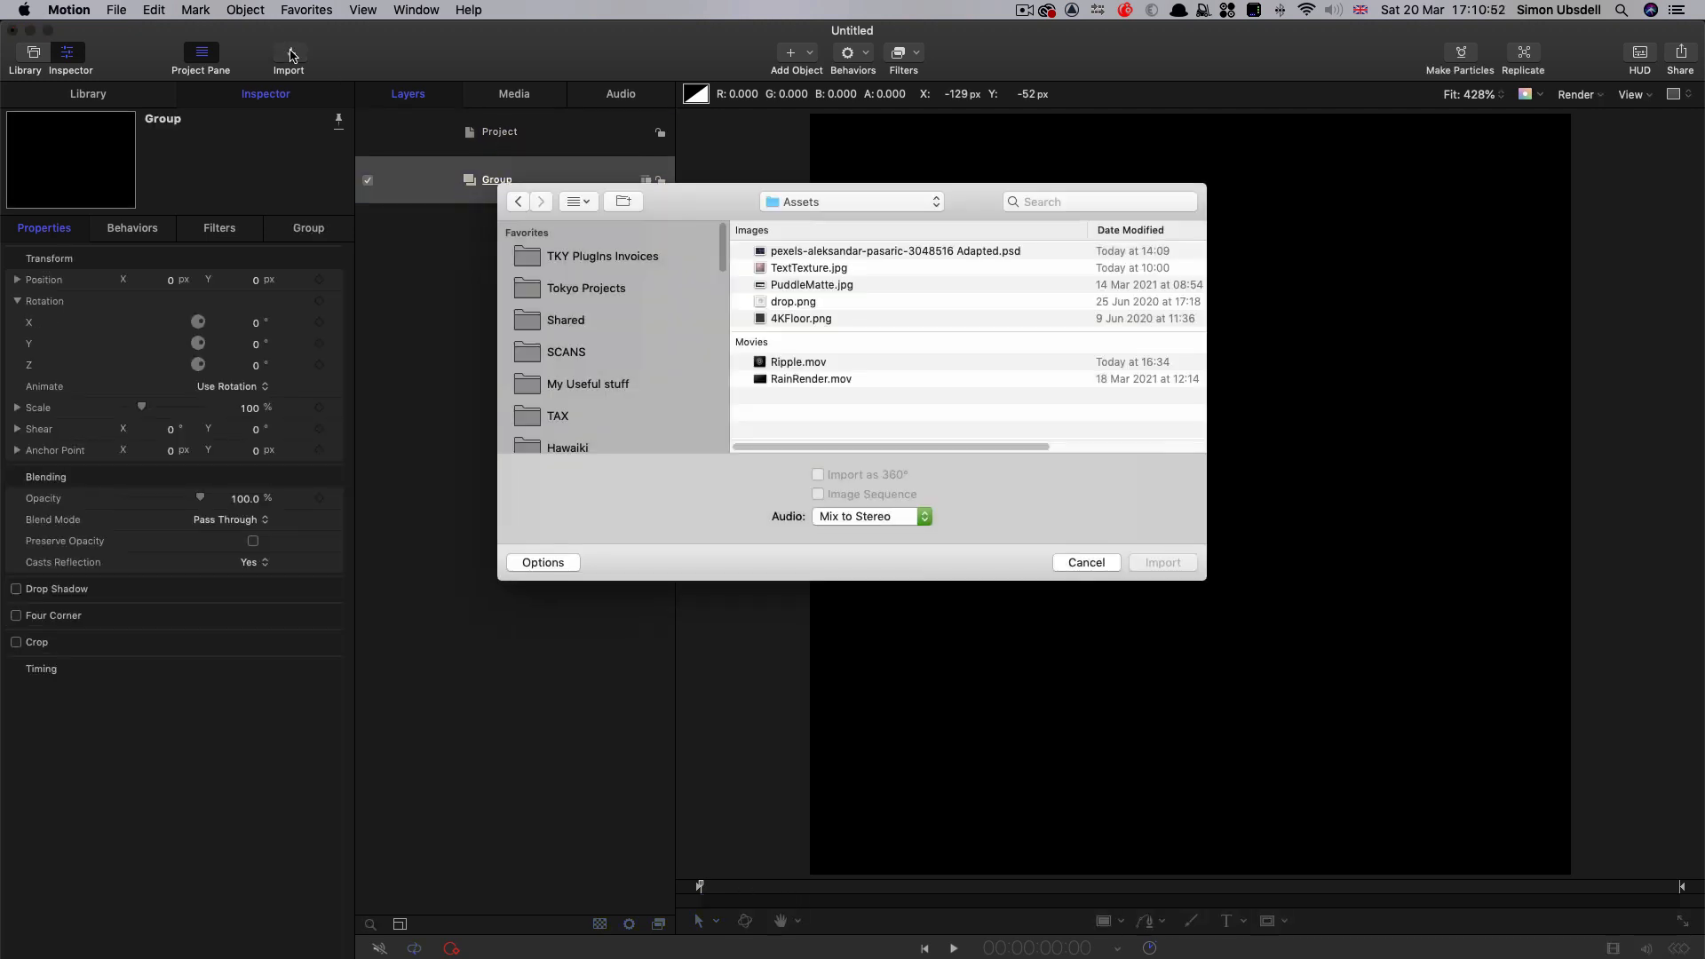
pyautogui.click(793, 302)
pyautogui.click(1171, 571)
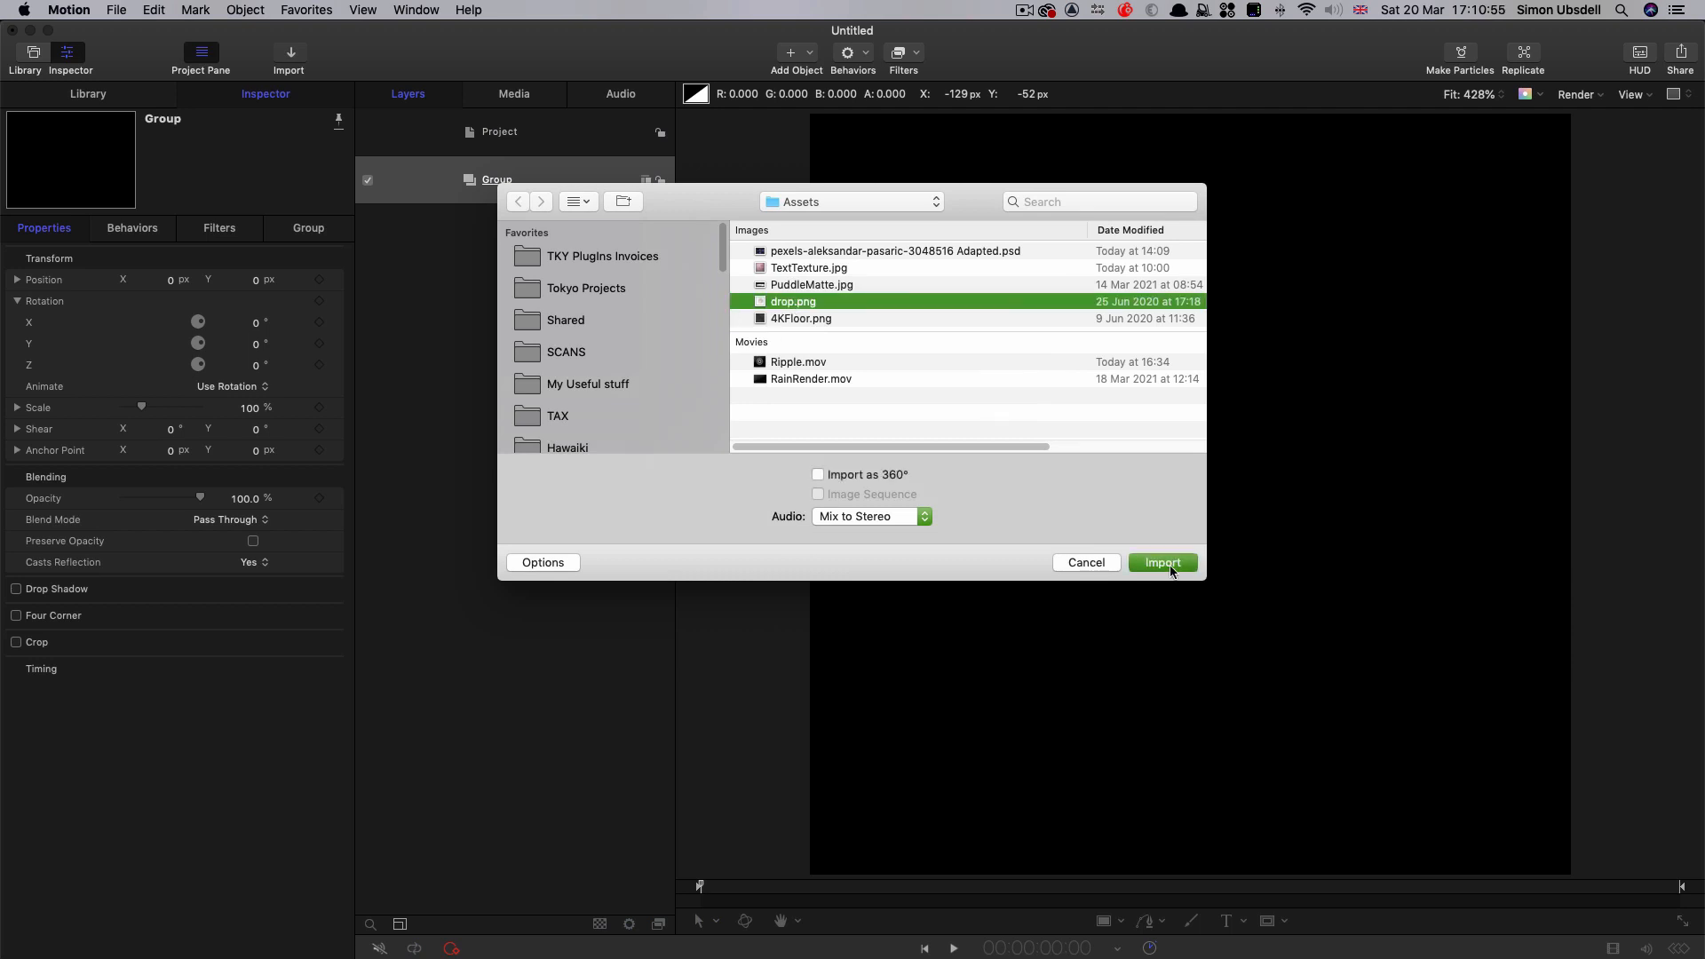
pyautogui.click(244, 9)
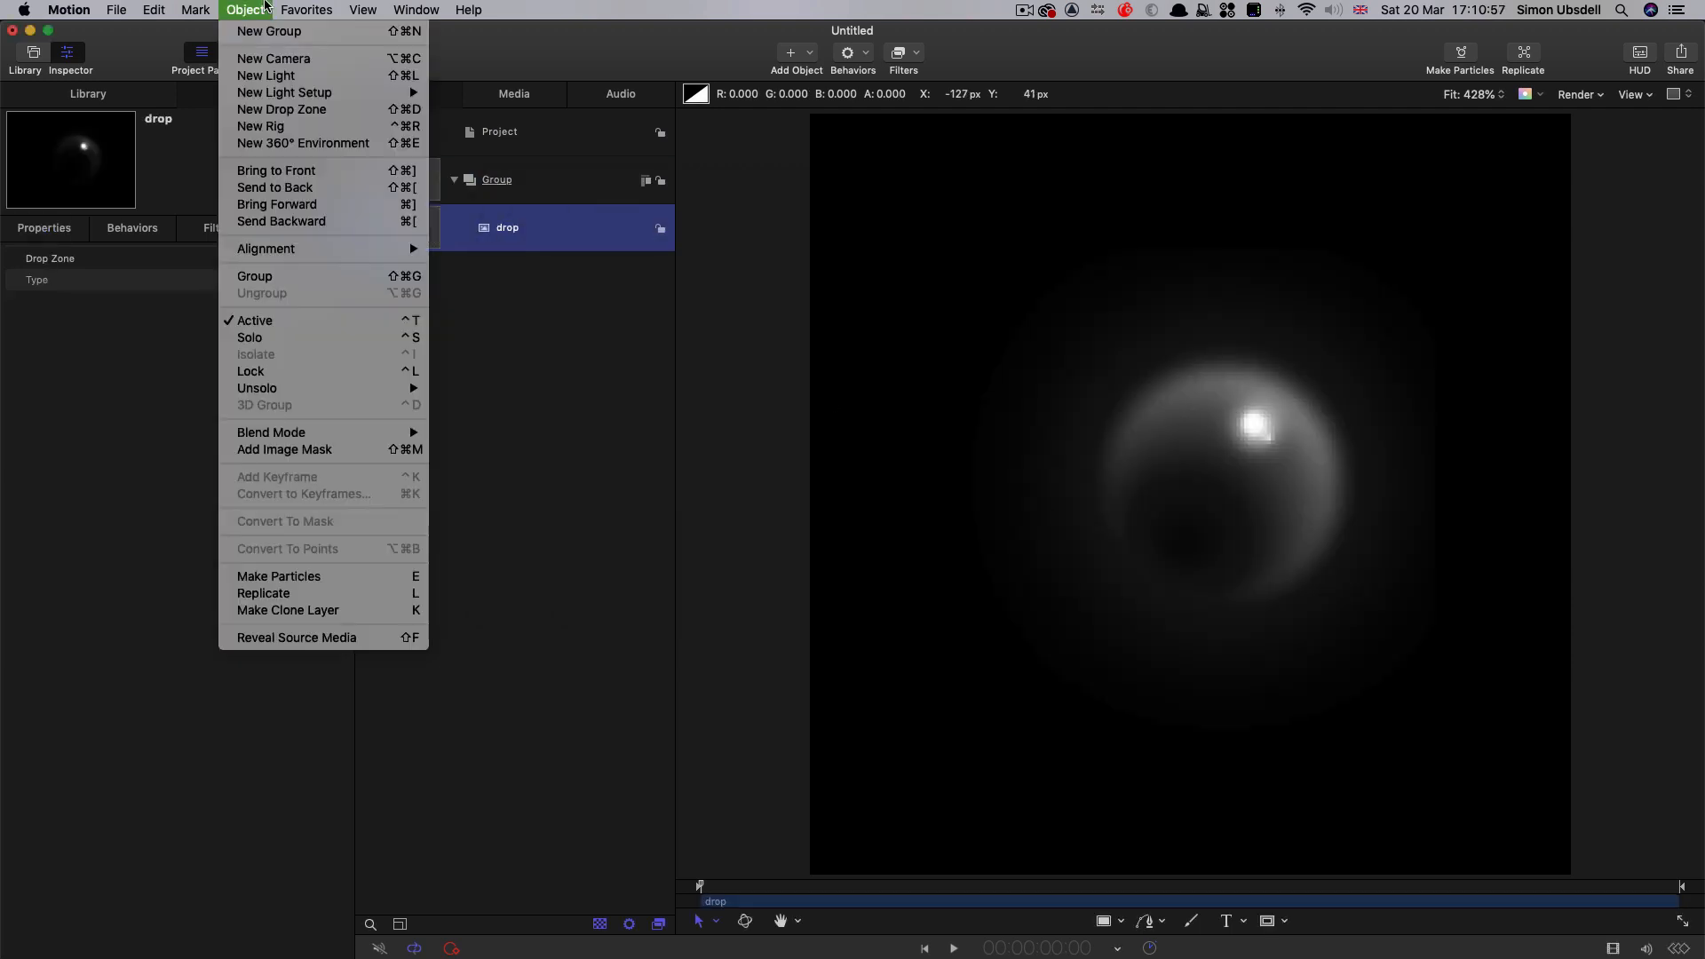
pyautogui.click(321, 576)
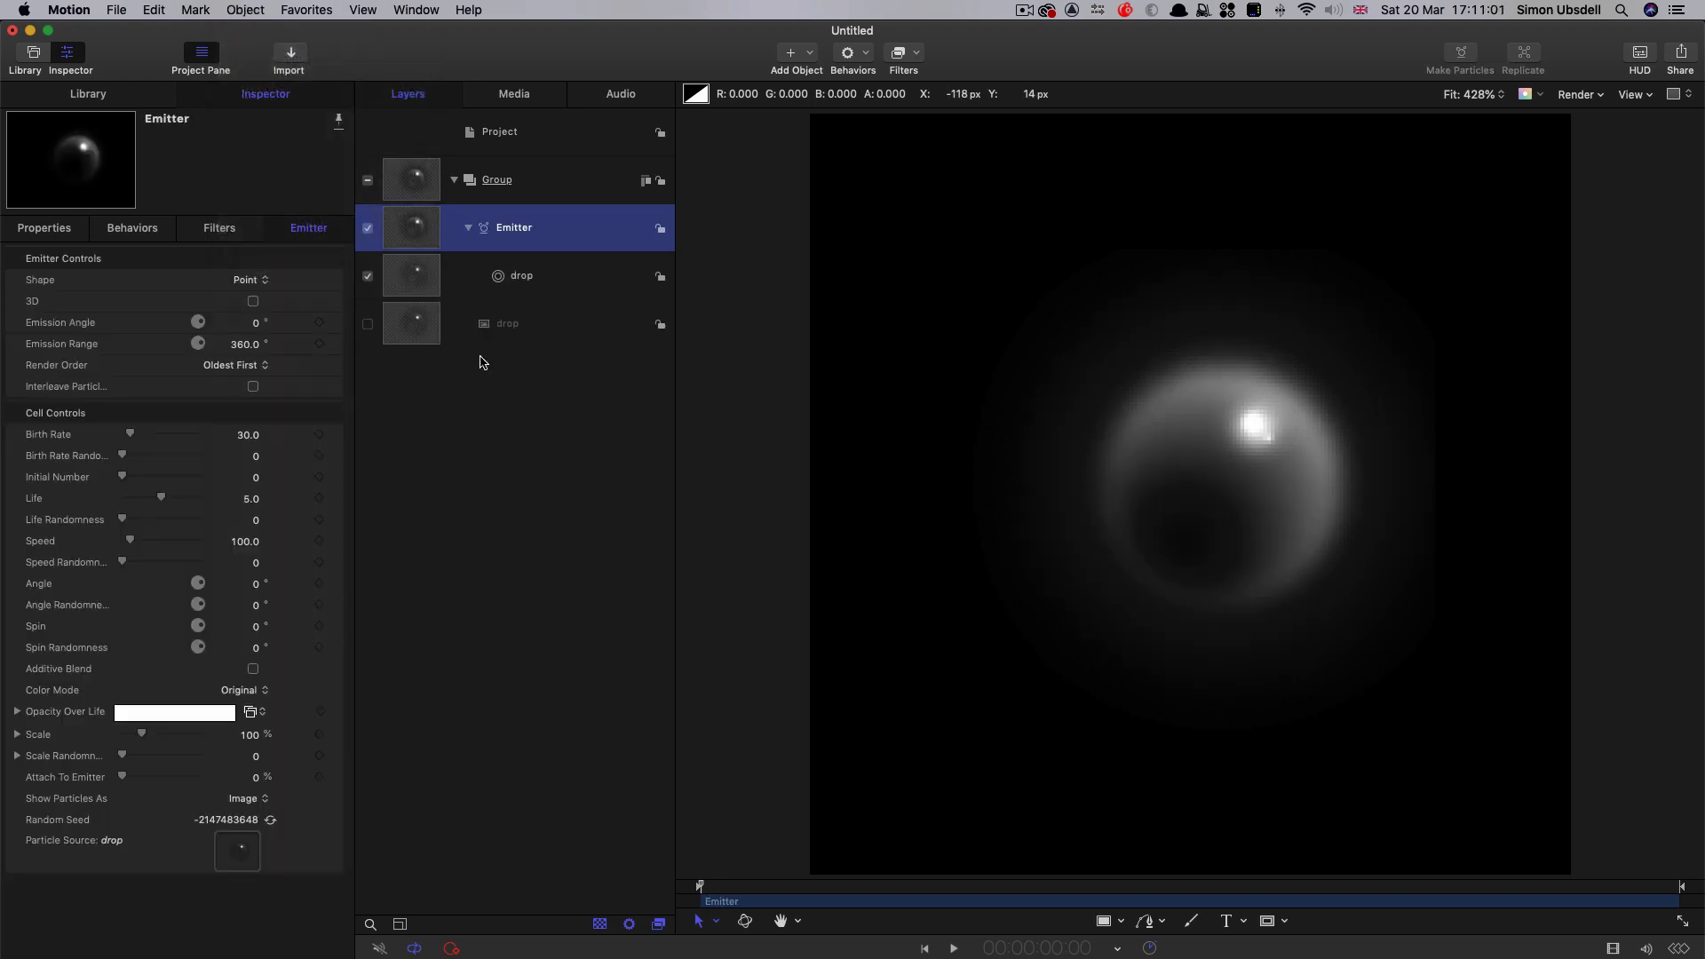
# - Set the emitter's shape to Circle with an Outline arrangement and a radius of 30
pyautogui.click(248, 280)
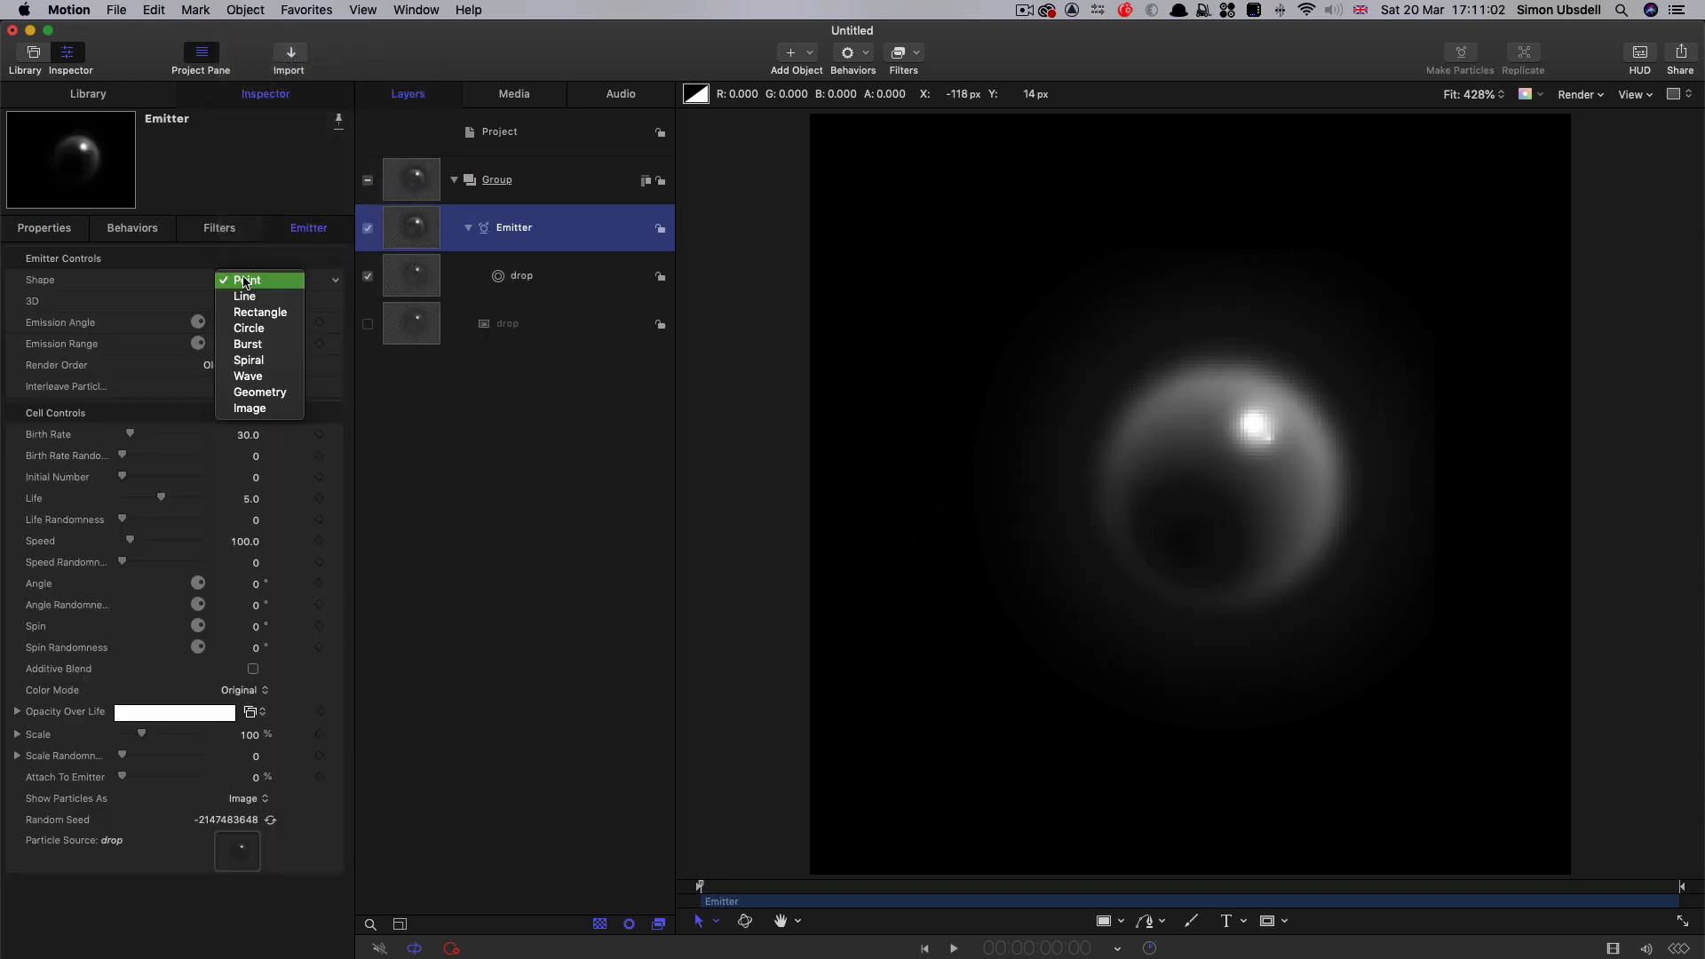
pyautogui.click(249, 329)
pyautogui.click(245, 302)
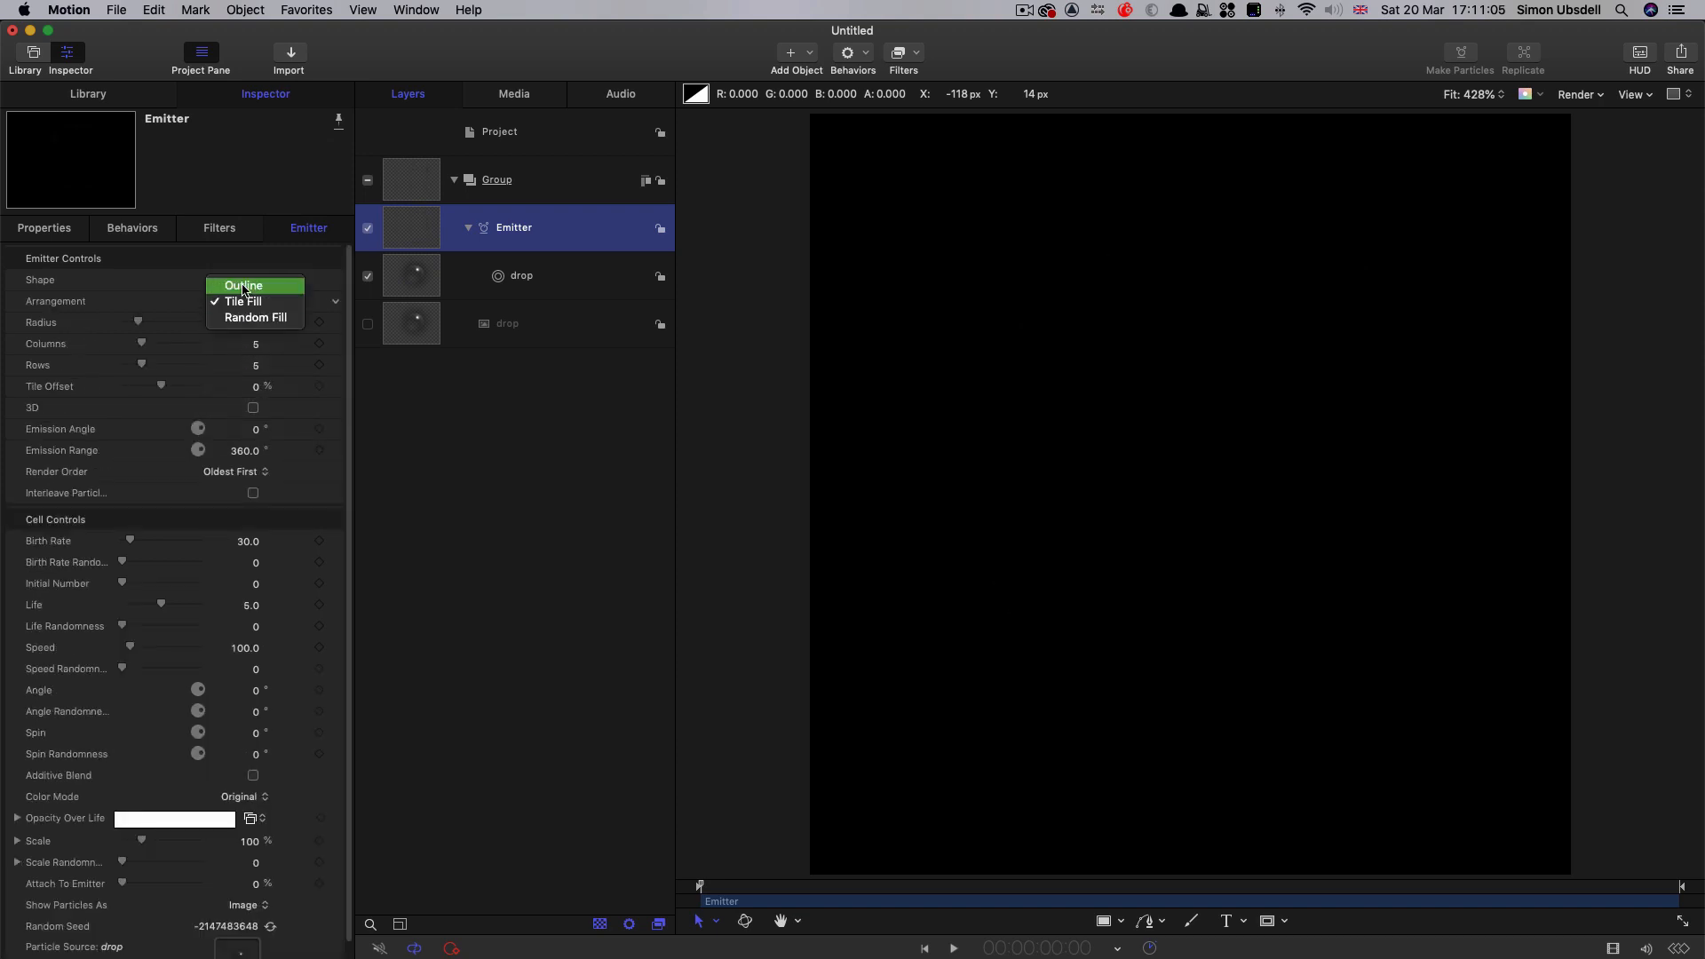
pyautogui.click(244, 286)
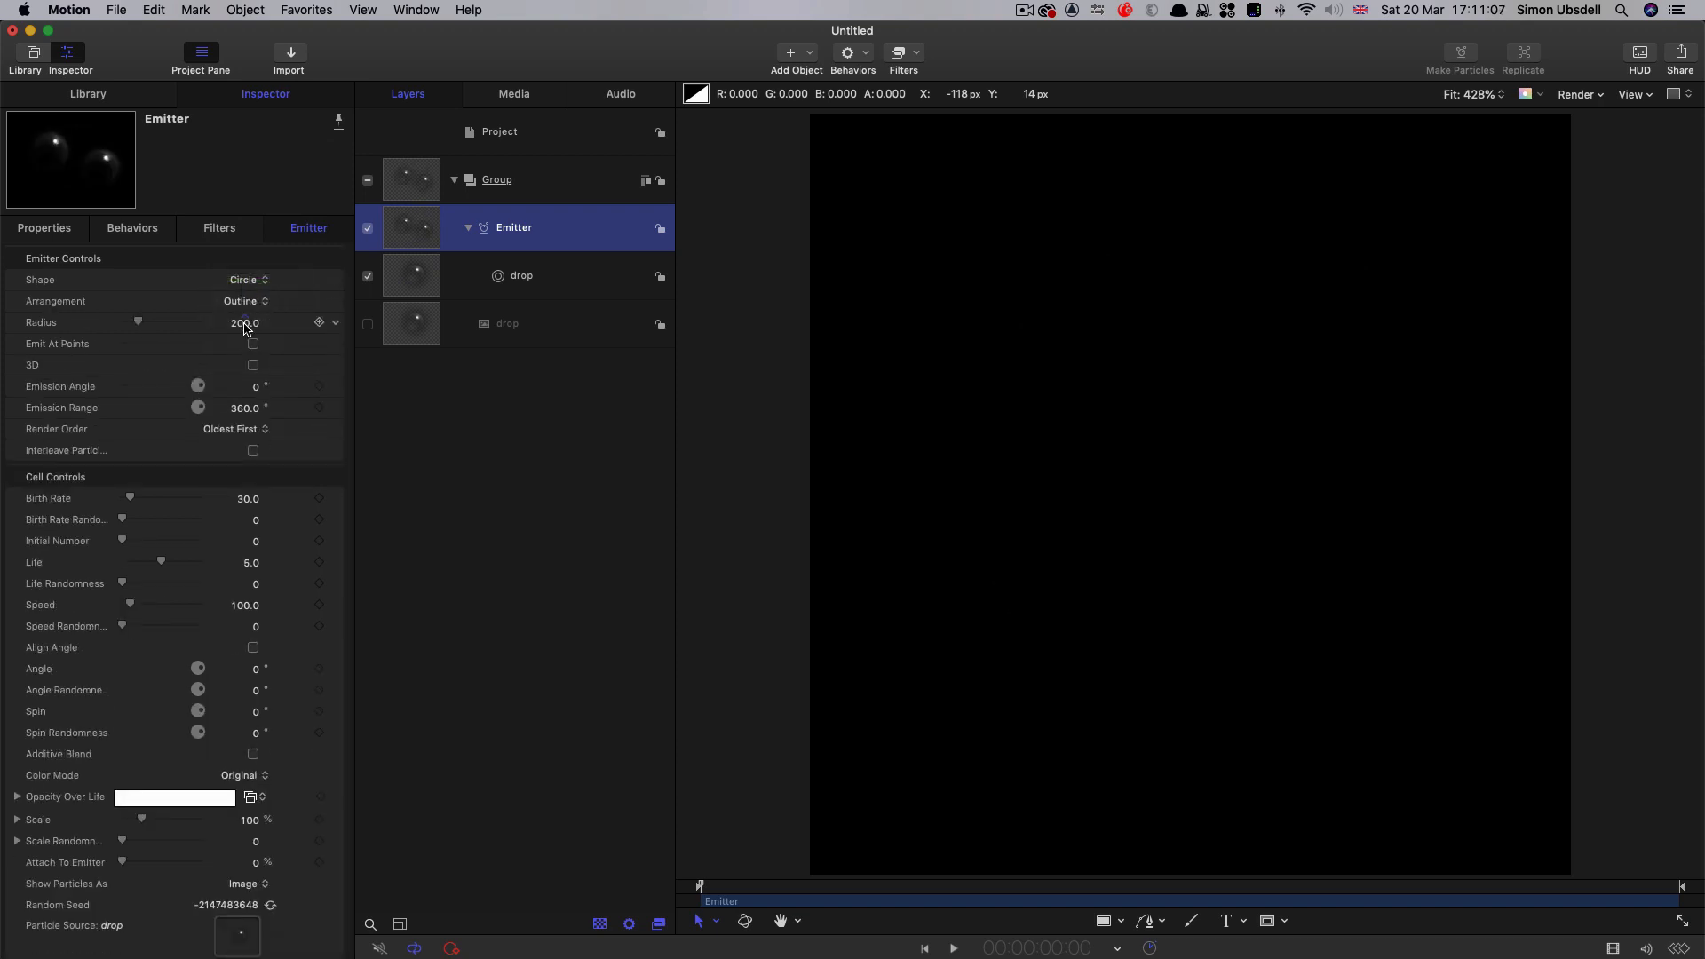
pyautogui.click(245, 324)
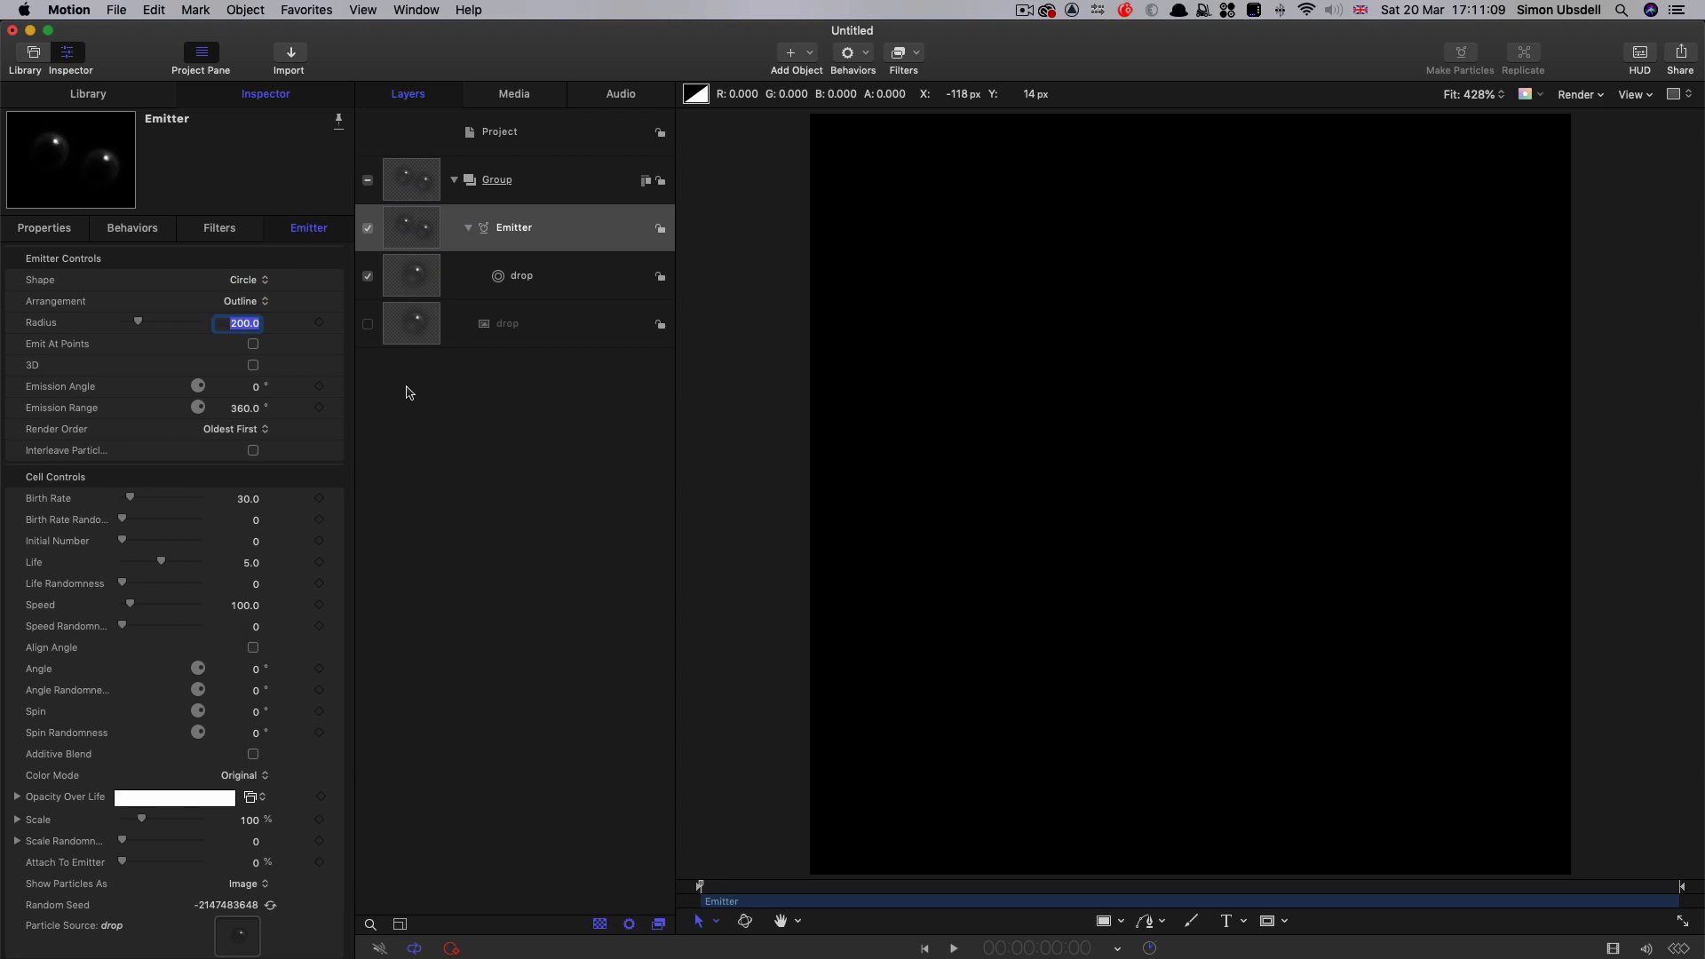
pyautogui.write('30')
pyautogui.press('Return')
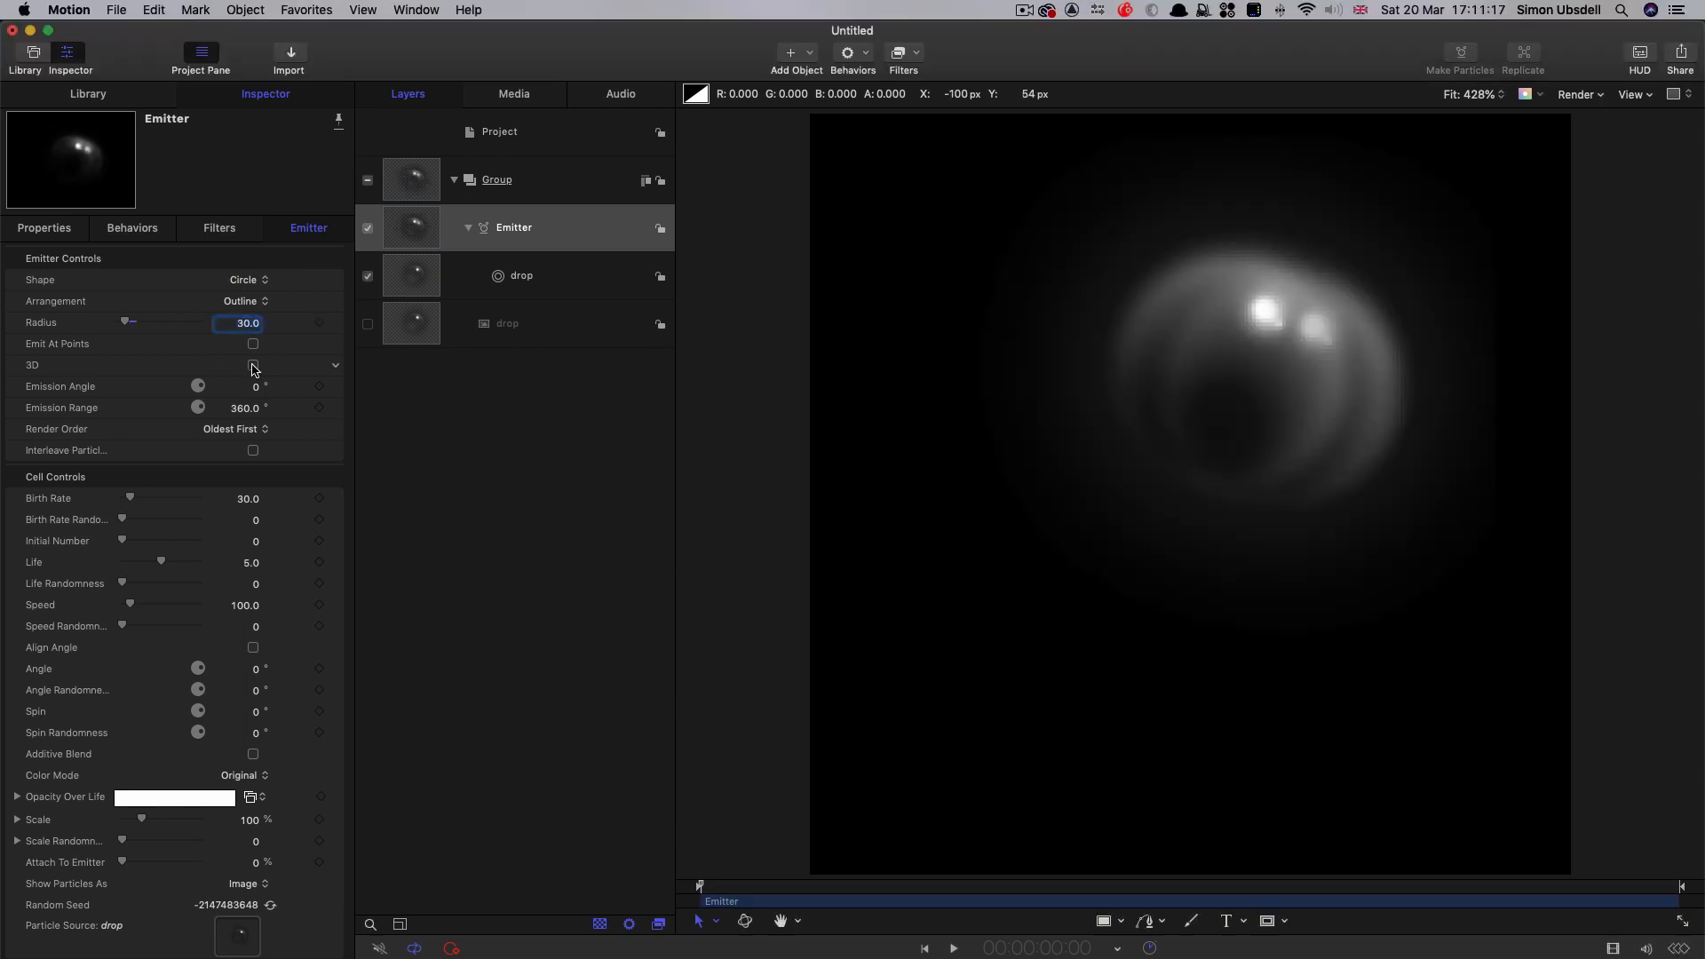
# - Make the emitter 3D with emission longitude 0° and emission range 40°, and disable Face Camera
pyautogui.click(253, 365)
pyautogui.click(250, 430)
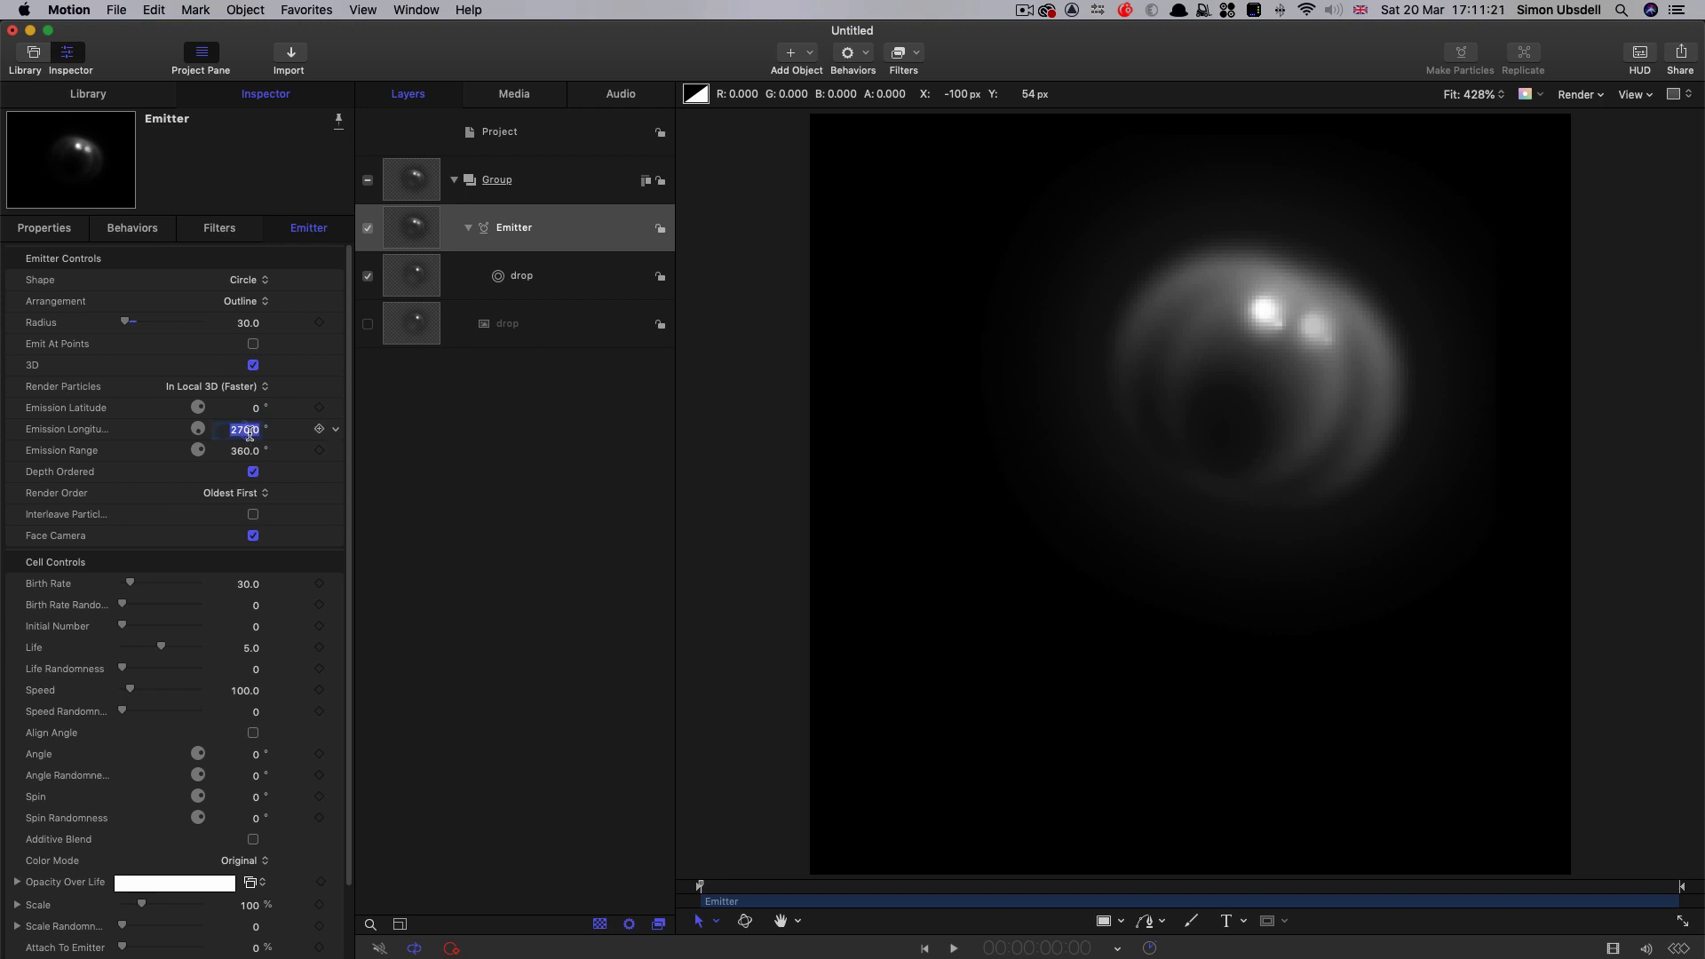
pyautogui.write('0')
pyautogui.press('Tab')
pyautogui.press('Return')
pyautogui.click(253, 536)
# - Keyframe the emitter's birth rate at 2000 on frame 3
pyautogui.moveTo(699, 886); pyautogui.dragTo(781, 888)
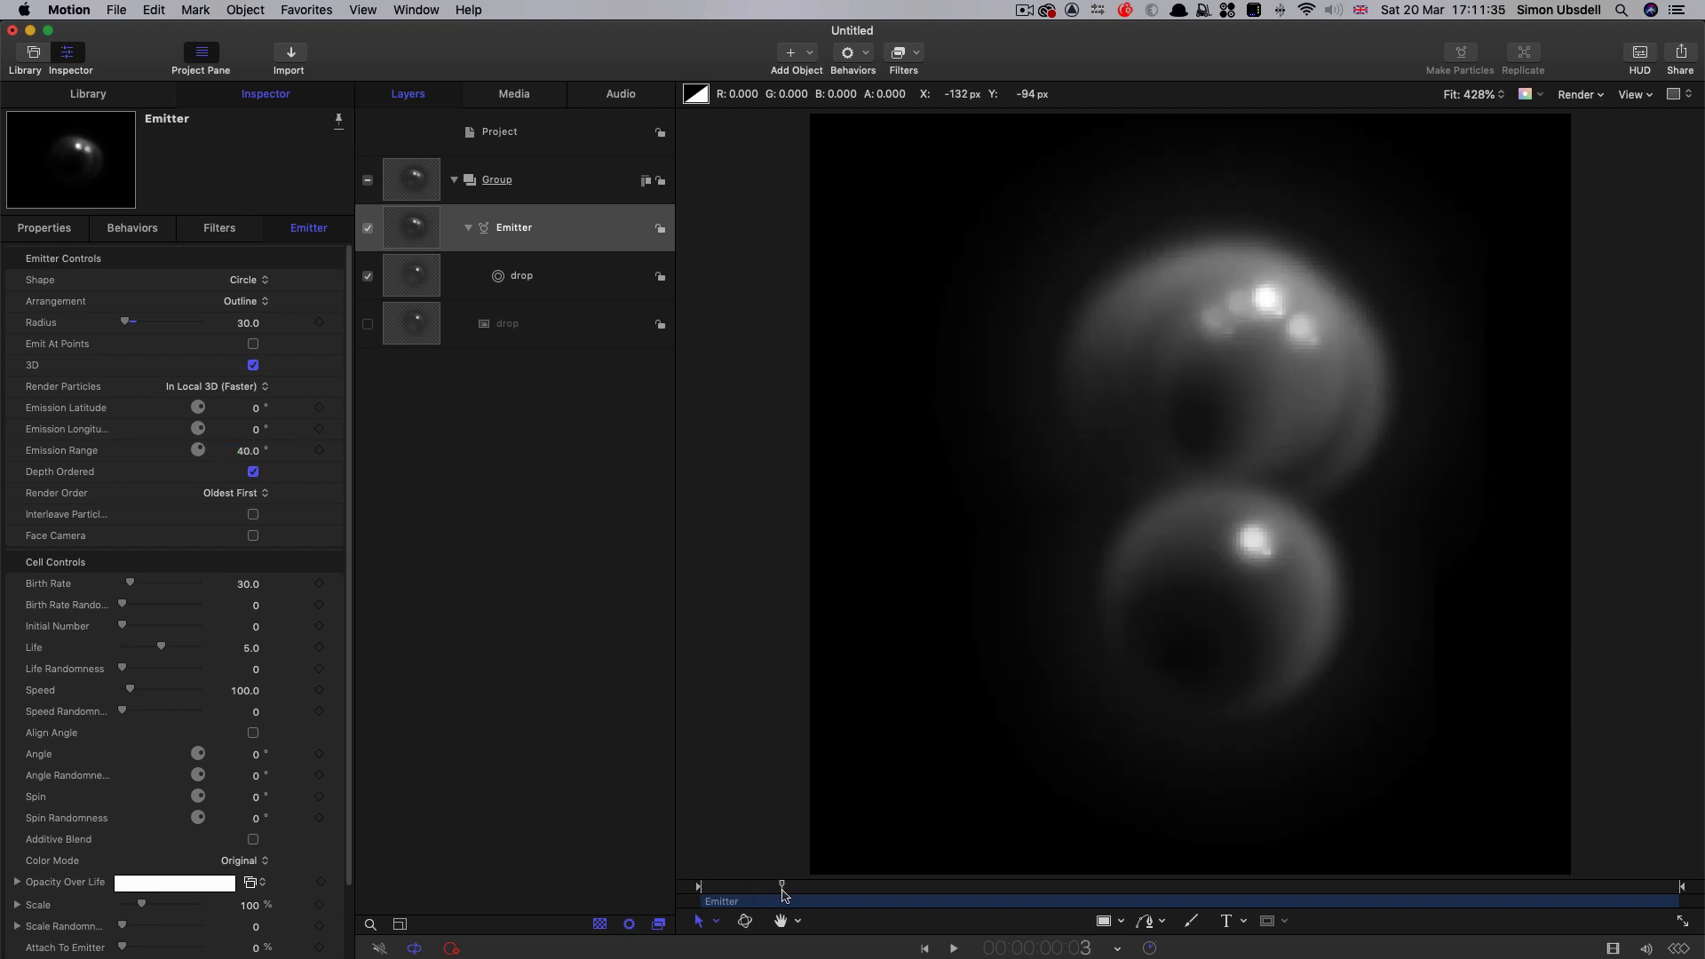
pyautogui.click(320, 584)
pyautogui.click(246, 586)
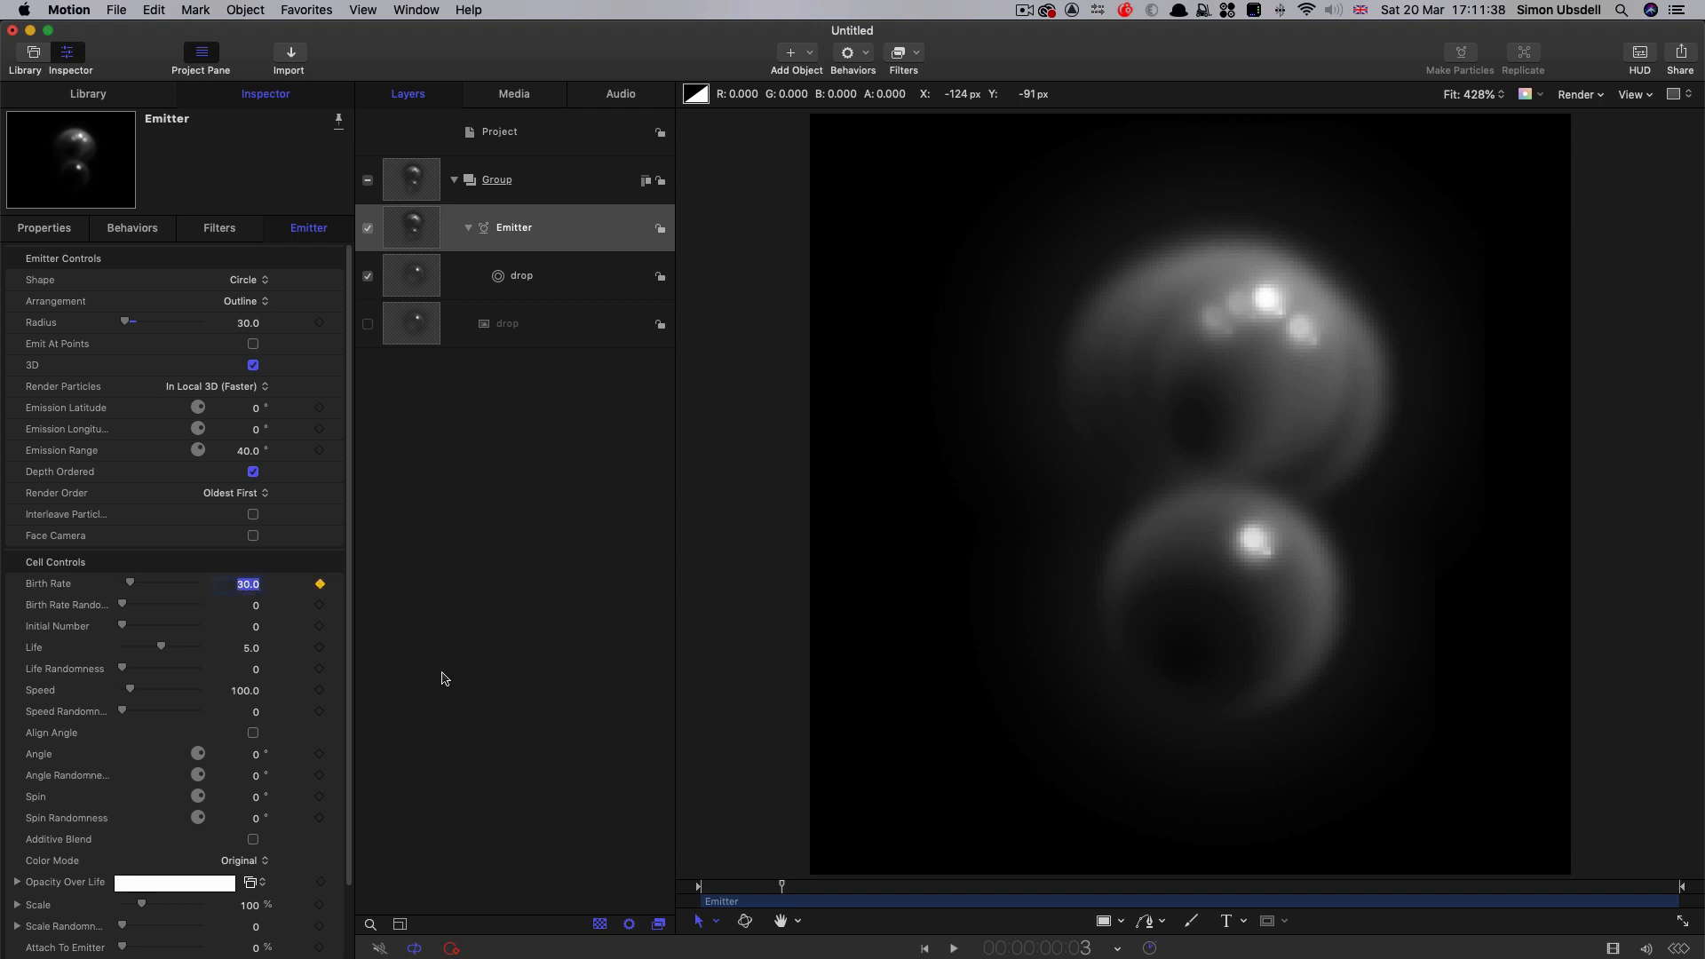
pyautogui.write('2000')
pyautogui.press('Return')
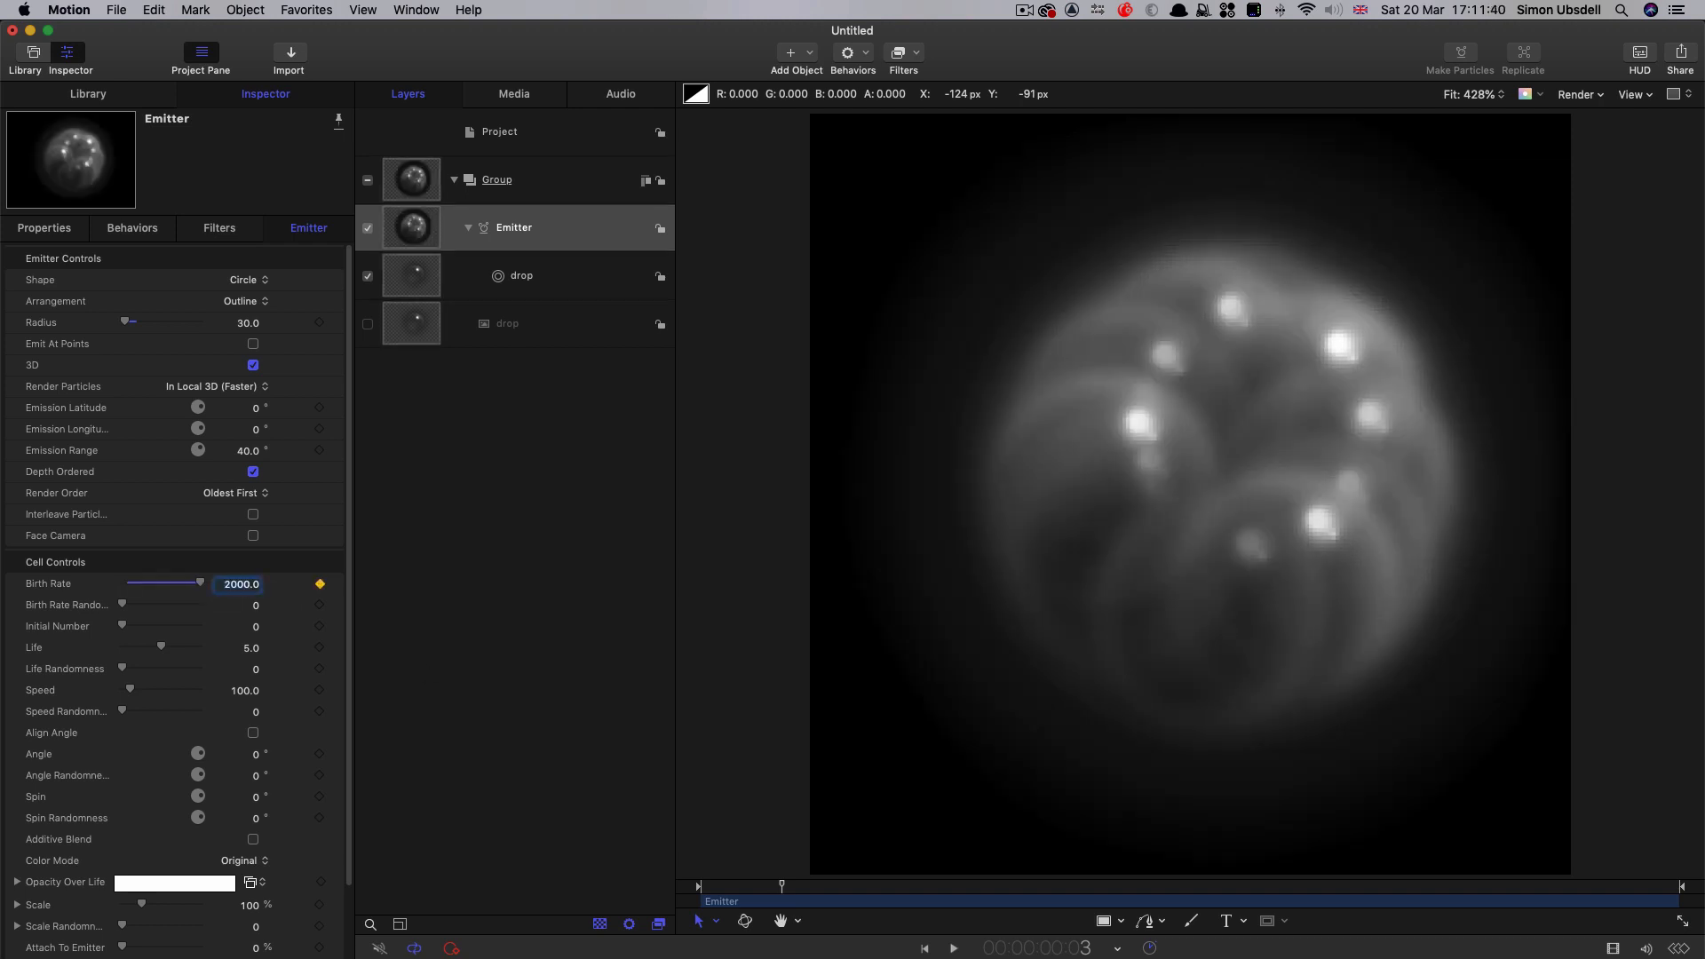
# - Keyframe the emitter's birth rate at 0 on frame 4
pyautogui.click(785, 893)
pyautogui.press('Right')
pyautogui.moveTo(199, 585); pyautogui.dragTo(10, 591)
pyautogui.moveTo(809, 889)
pyautogui.mouseDown()
pyautogui.moveTo(701, 888)
pyautogui.moveTo(868, 893)
pyautogui.moveTo(716, 892)
pyautogui.moveTo(805, 897)
pyautogui.mouseUp()
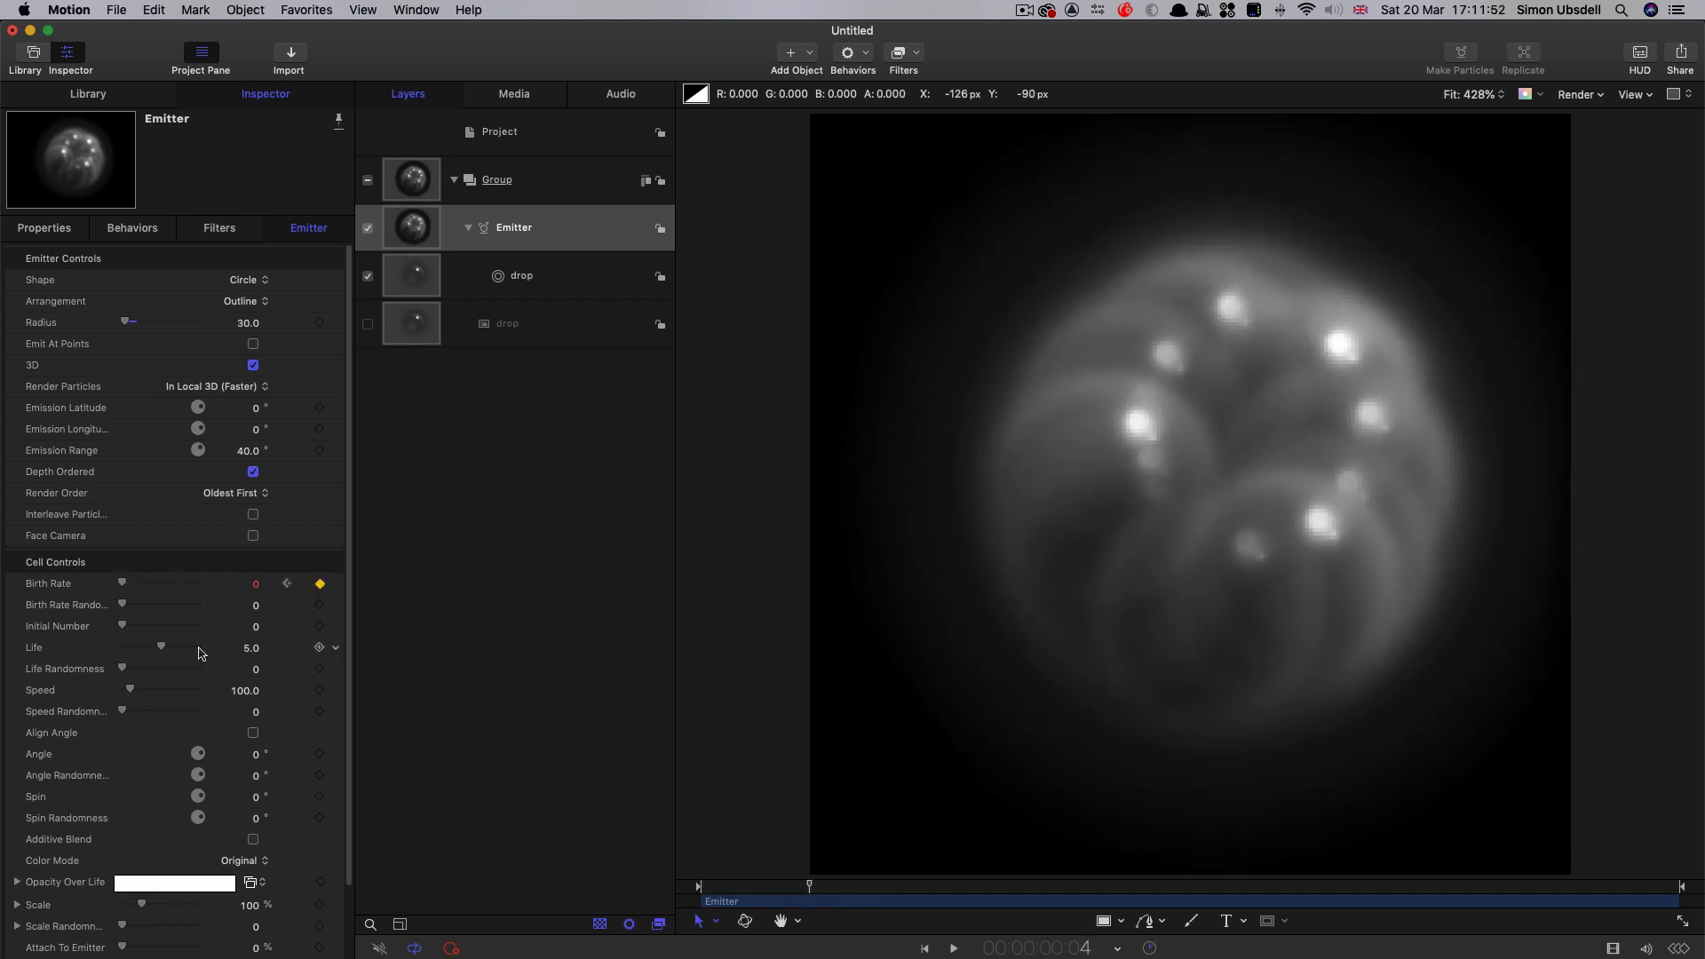
# - Set the particles' life to 1.5
pyautogui.click(249, 648)
pyautogui.write('2')
pyautogui.press('Return')
# - Fade the particles out over their life by adding an opacity tag of 0% at the 100% location
pyautogui.click(16, 882)
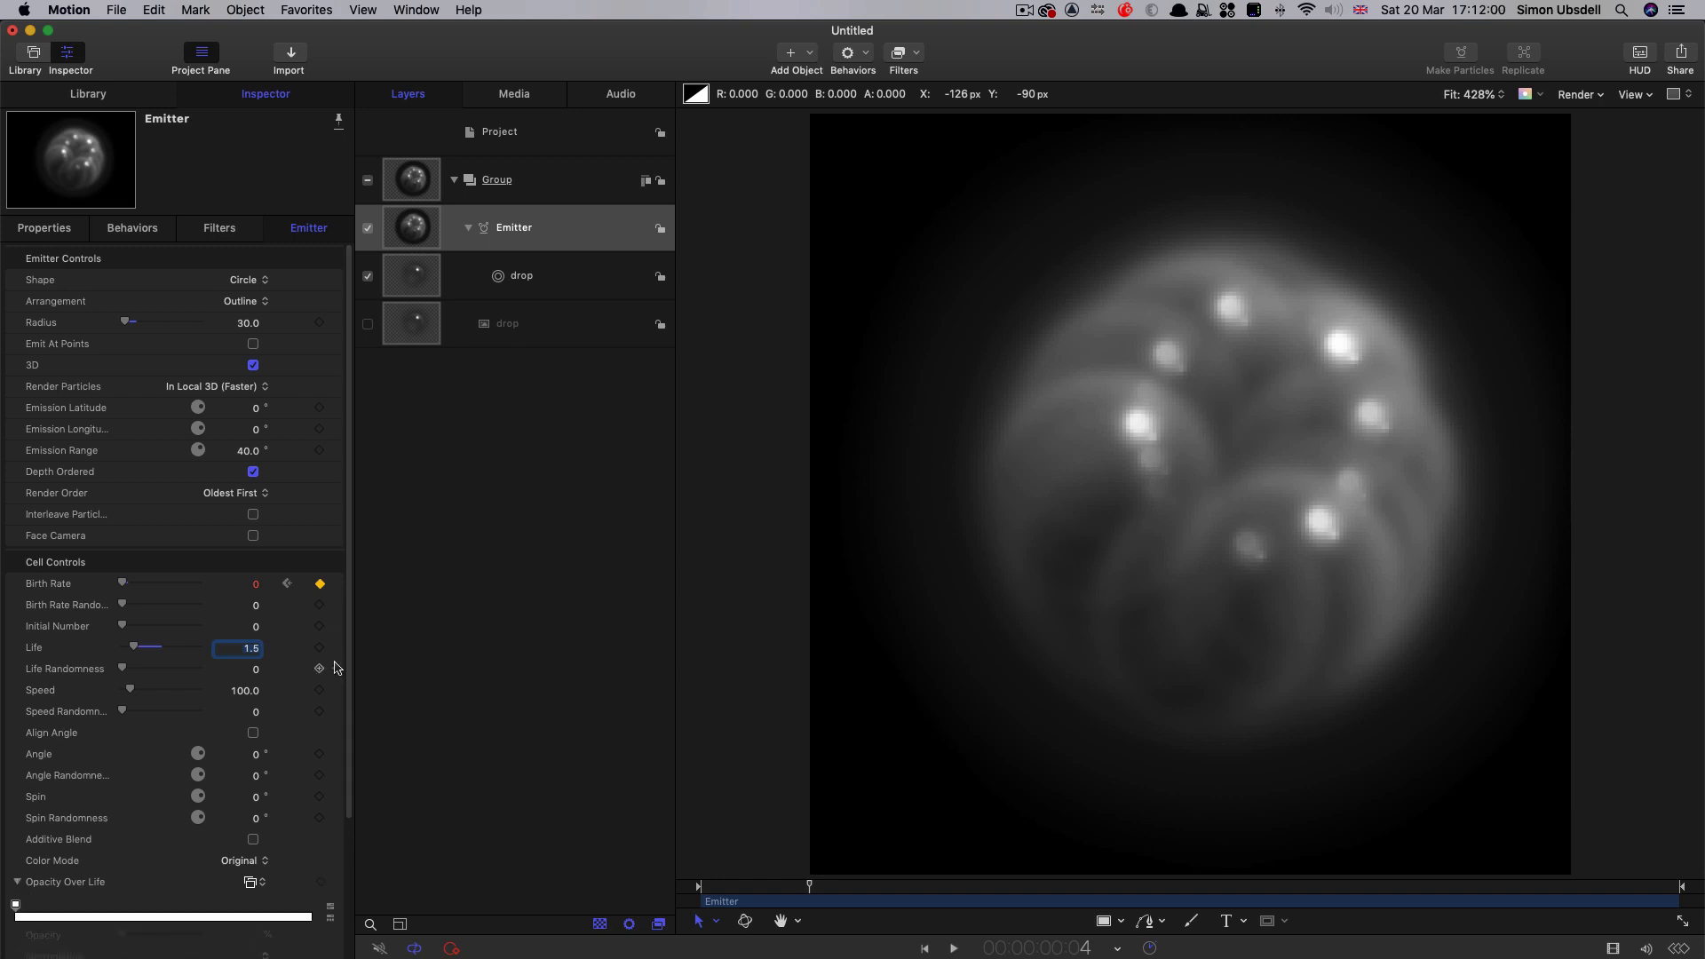
pyautogui.scroll(-2, 350, 844)
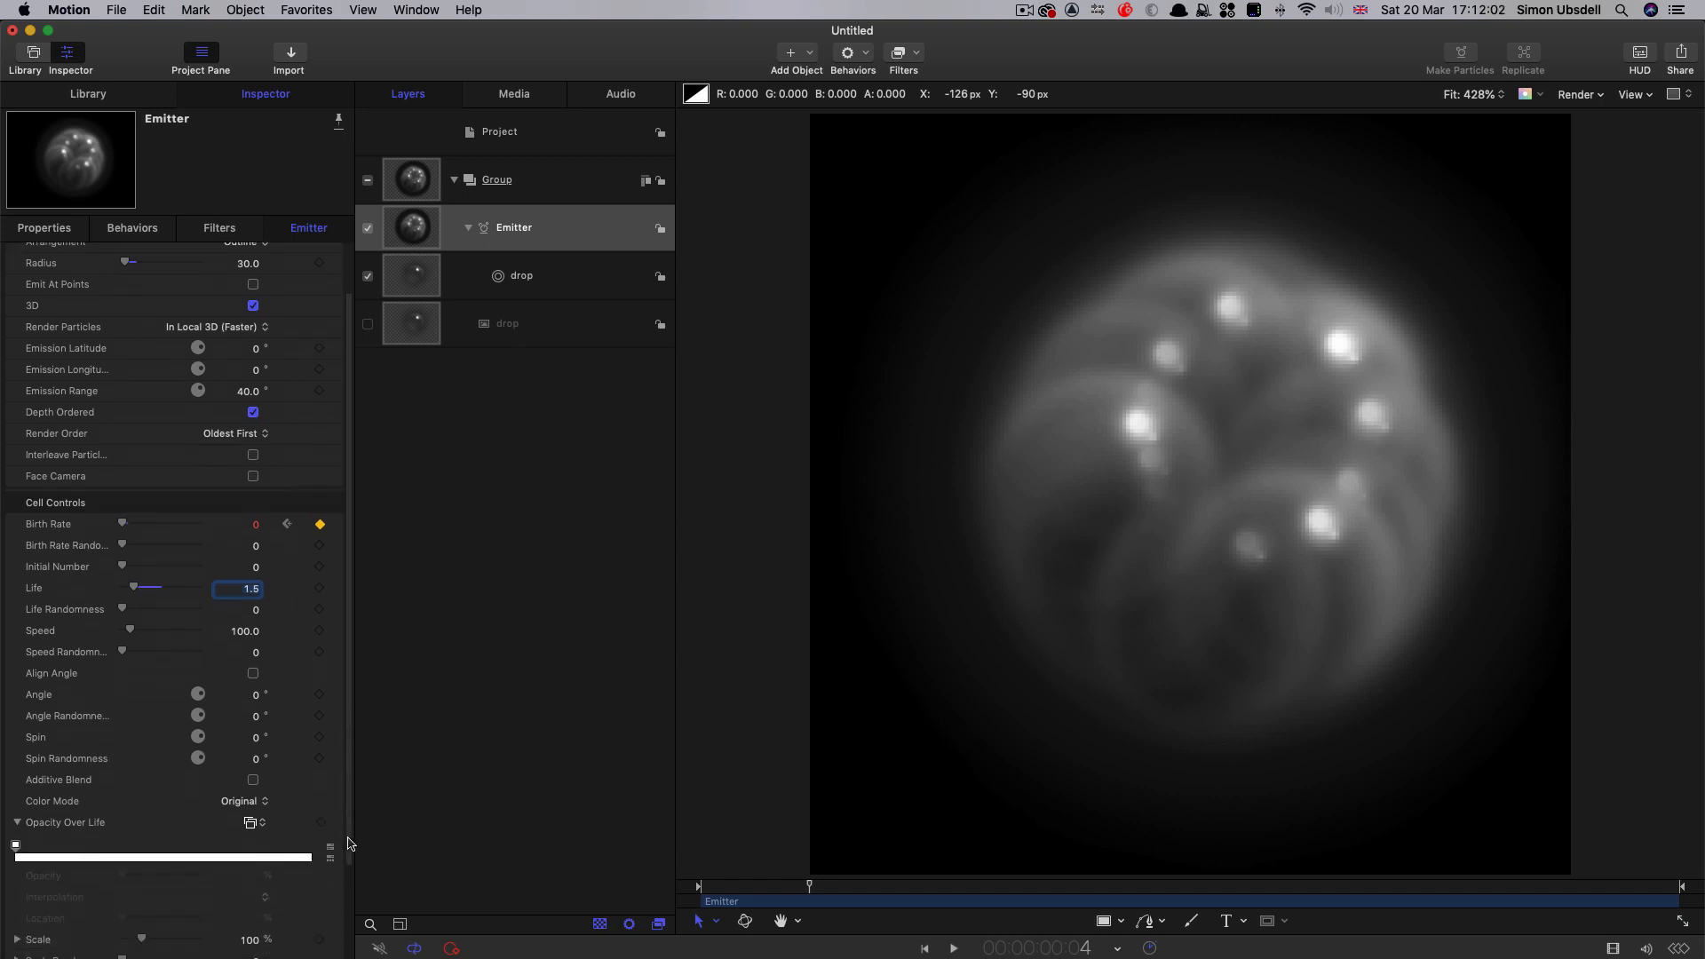
pyautogui.scroll(-4, 350, 844)
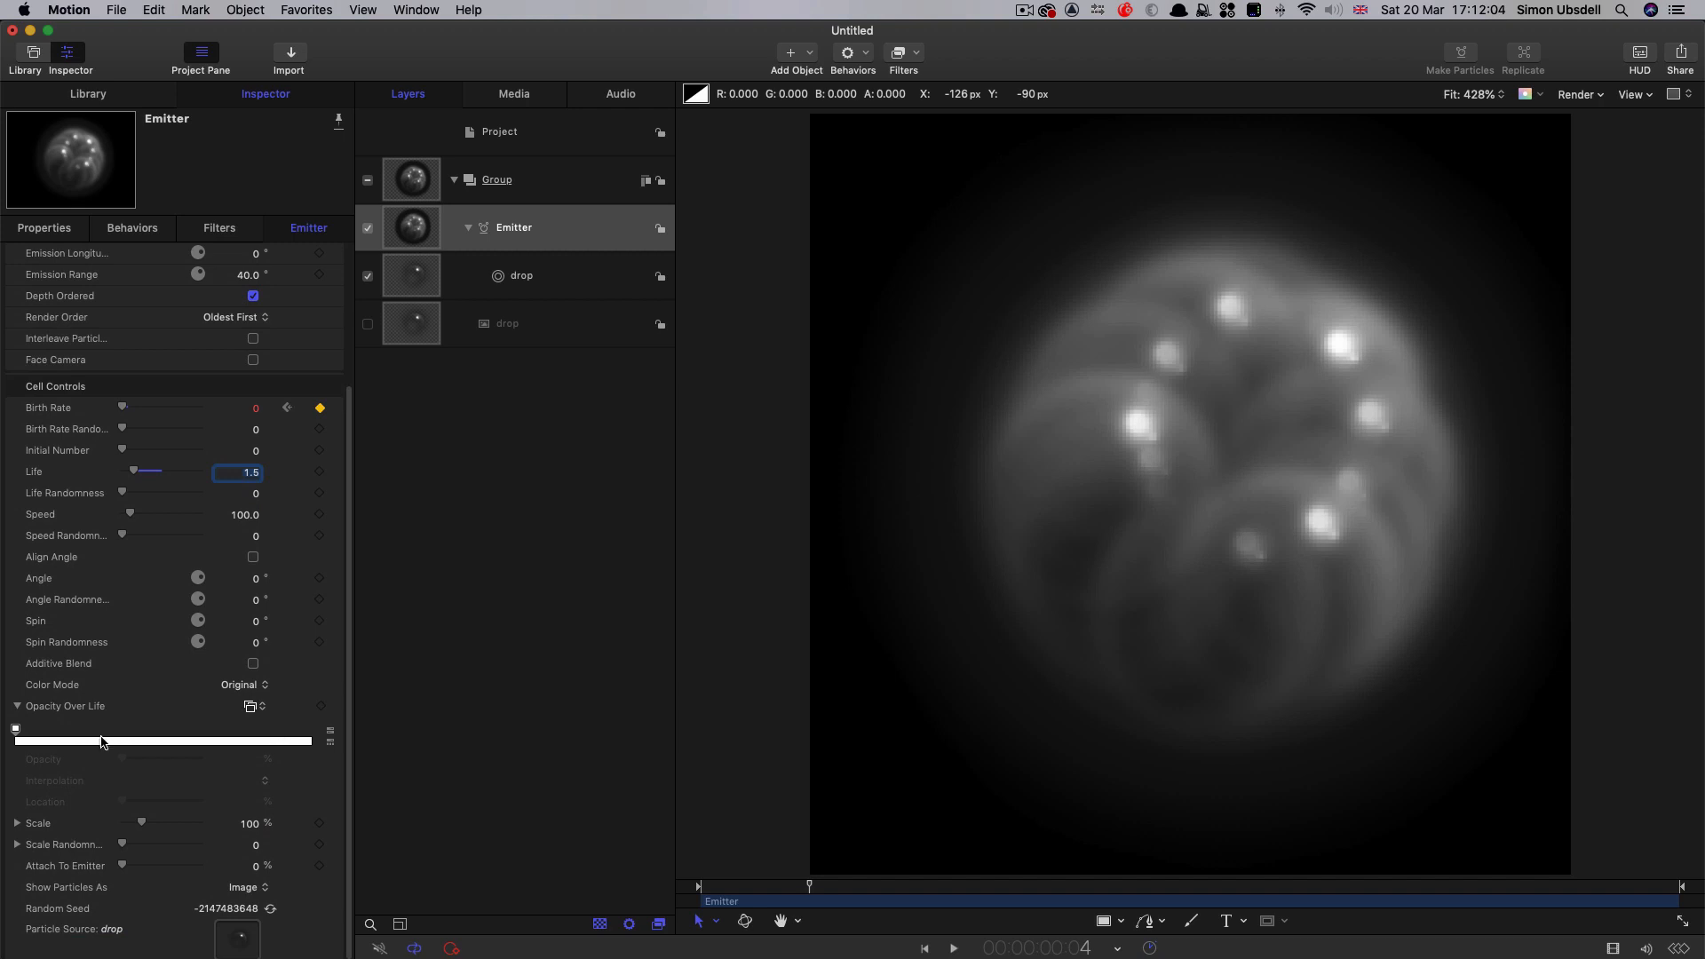
pyautogui.click(298, 746)
pyautogui.moveTo(298, 730); pyautogui.dragTo(325, 733)
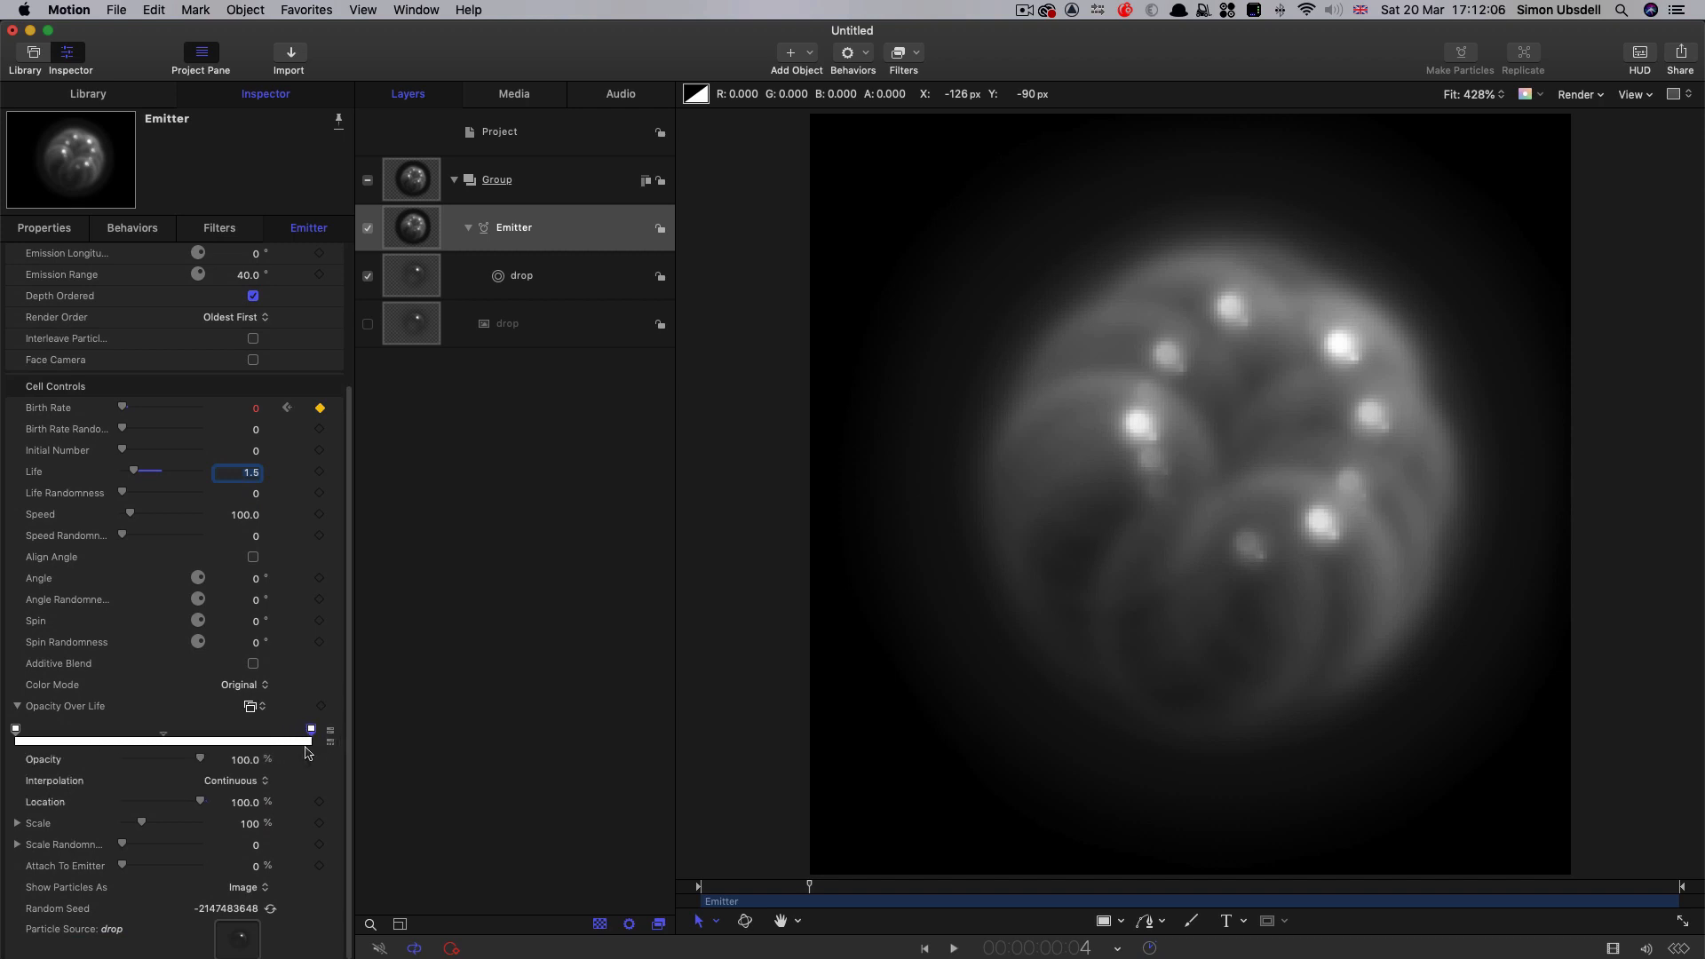
pyautogui.moveTo(204, 761); pyautogui.dragTo(50, 765)
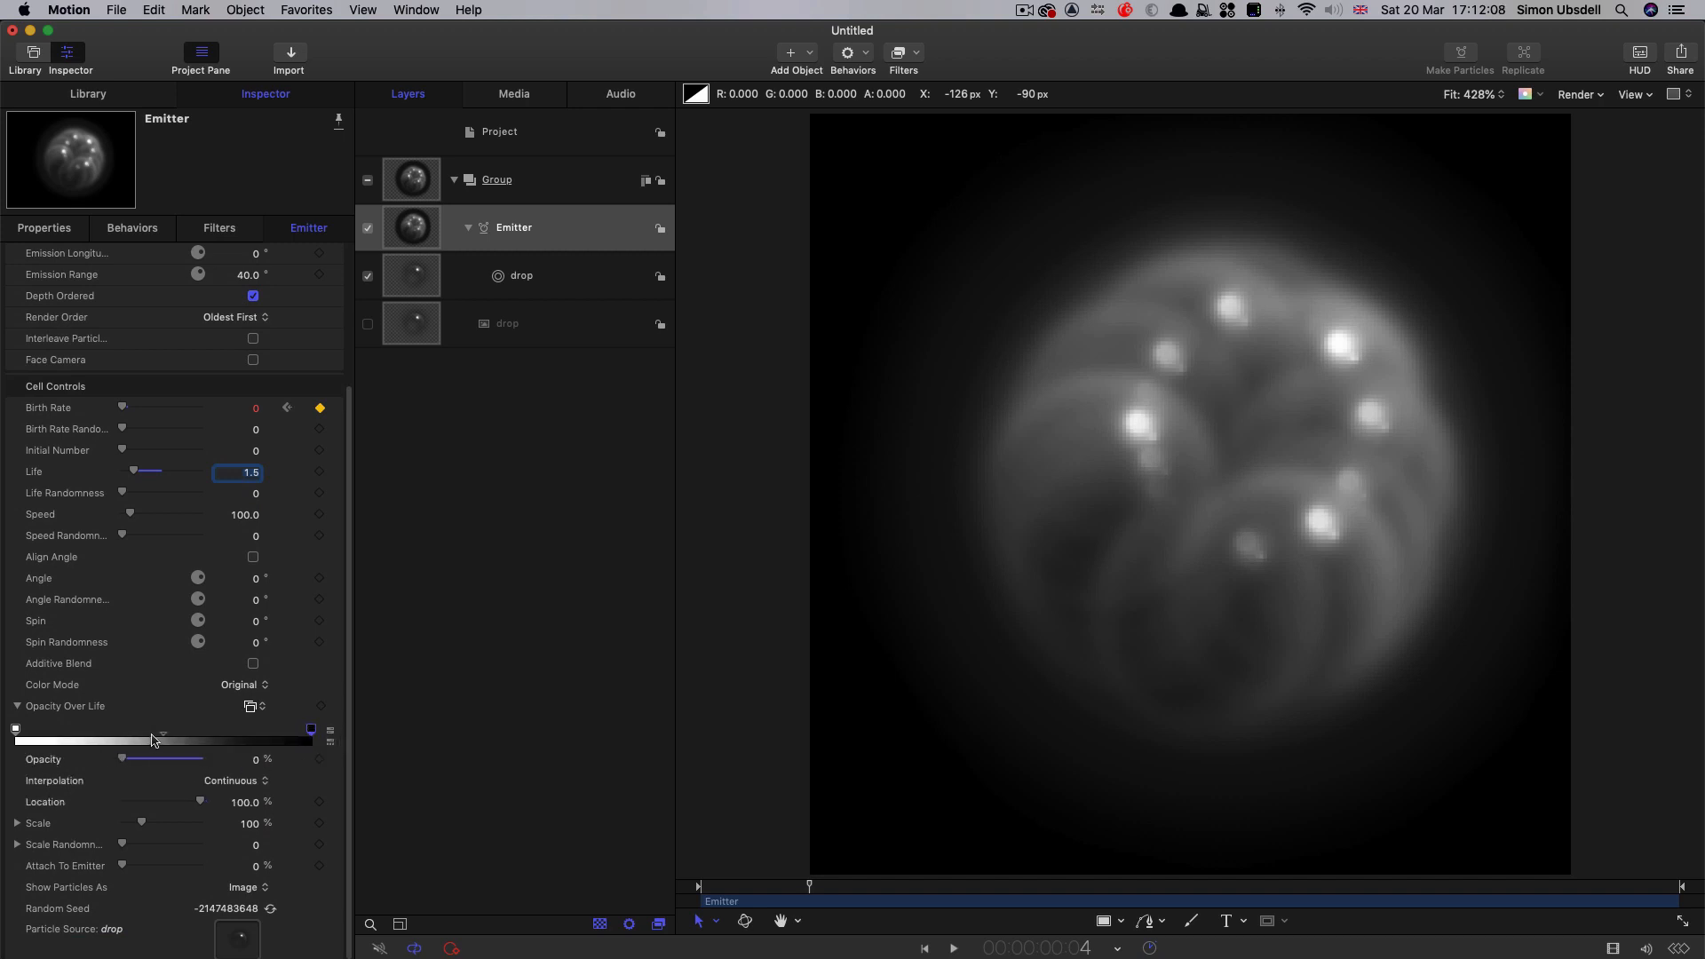
# - Go to frame 9 and set the particles' scale to 20%
pyautogui.moveTo(811, 888); pyautogui.dragTo(945, 889)
pyautogui.click(254, 824)
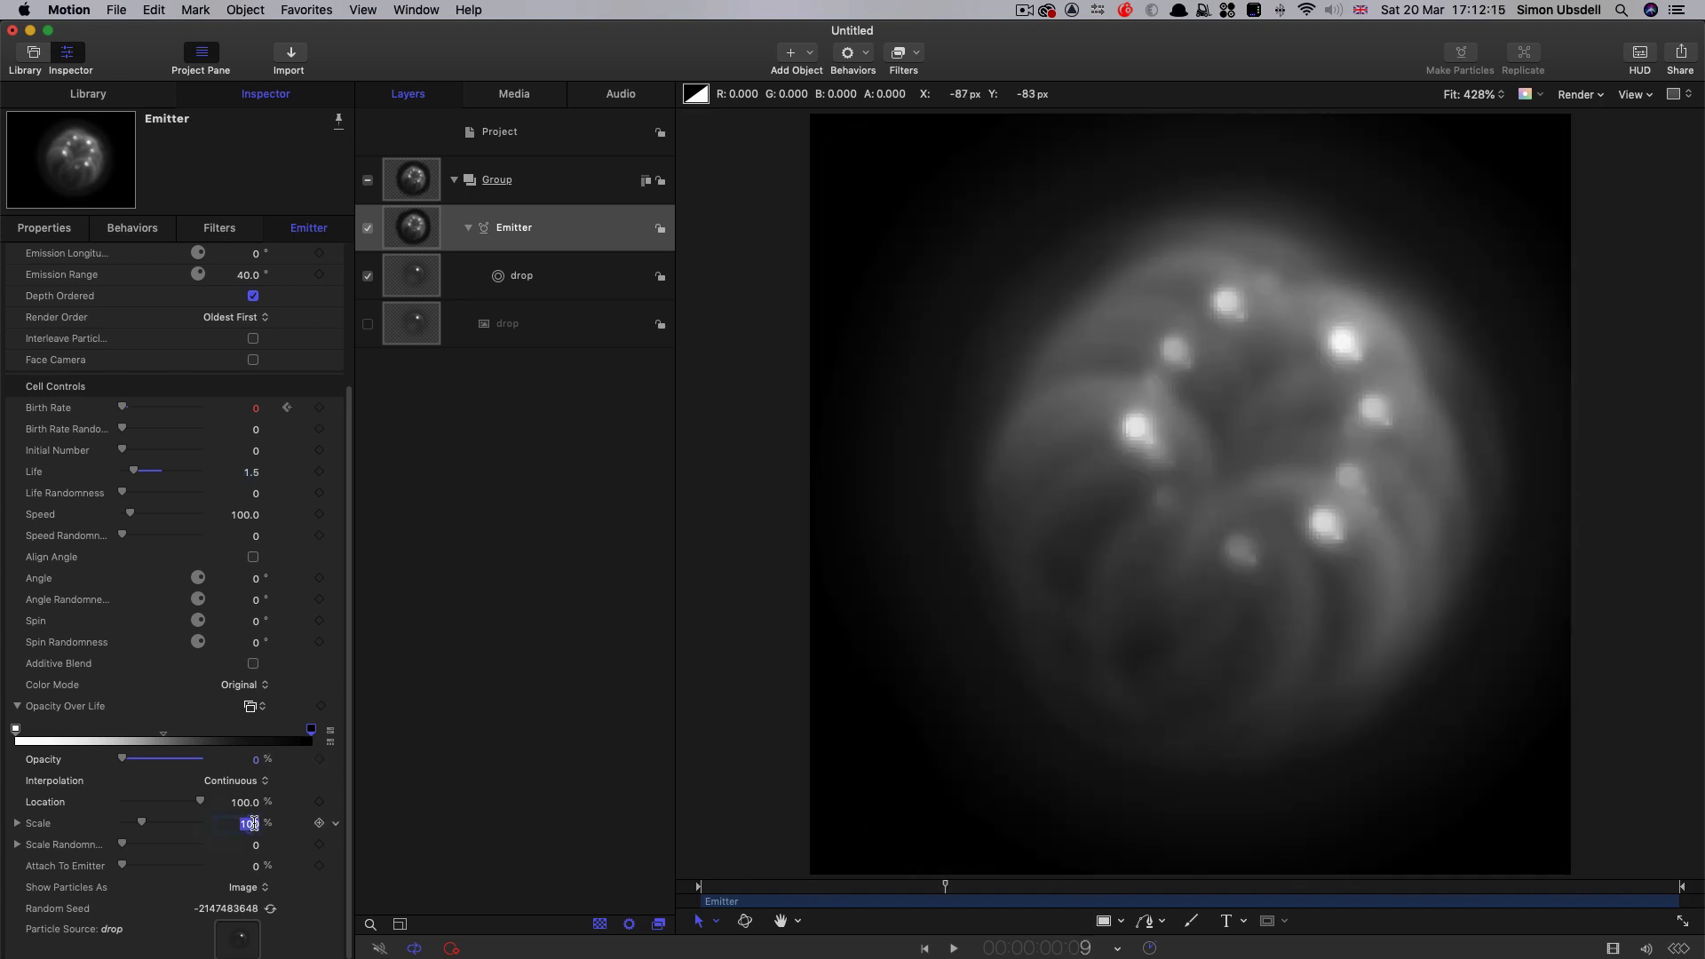
pyautogui.write('20')
pyautogui.press('Return')
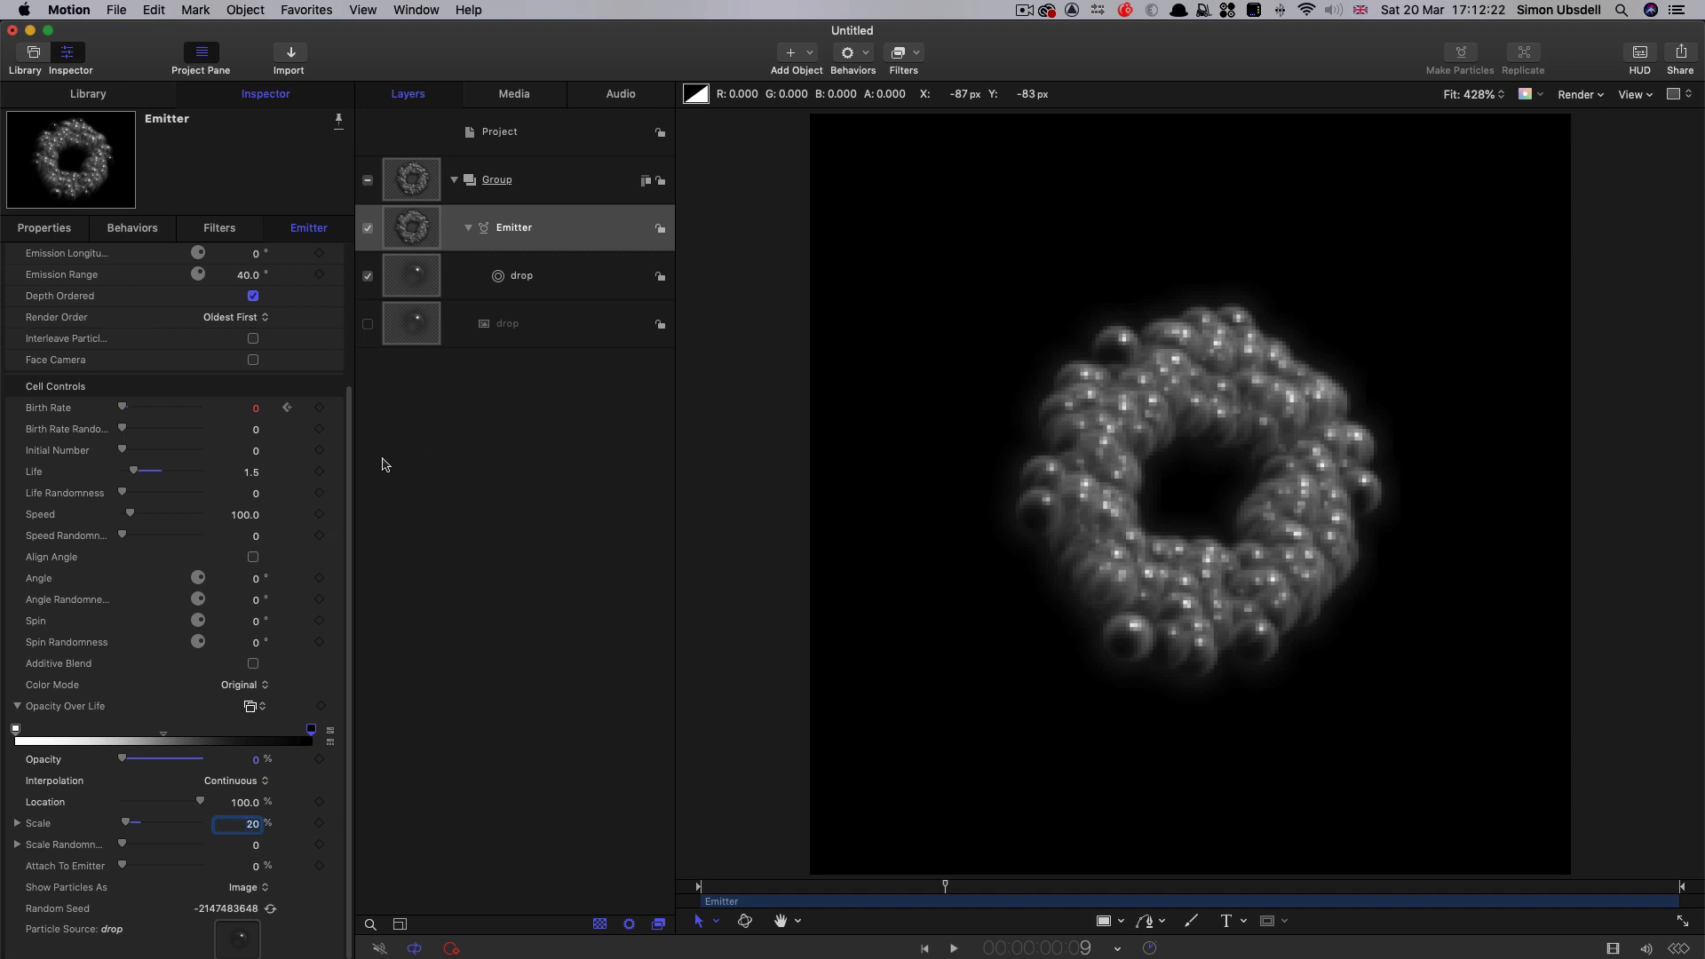
# - Set the particles' speed to 200 and speed randomness to 200
pyautogui.click(249, 519)
pyautogui.click(250, 517)
pyautogui.write('200')
pyautogui.press('Tab')
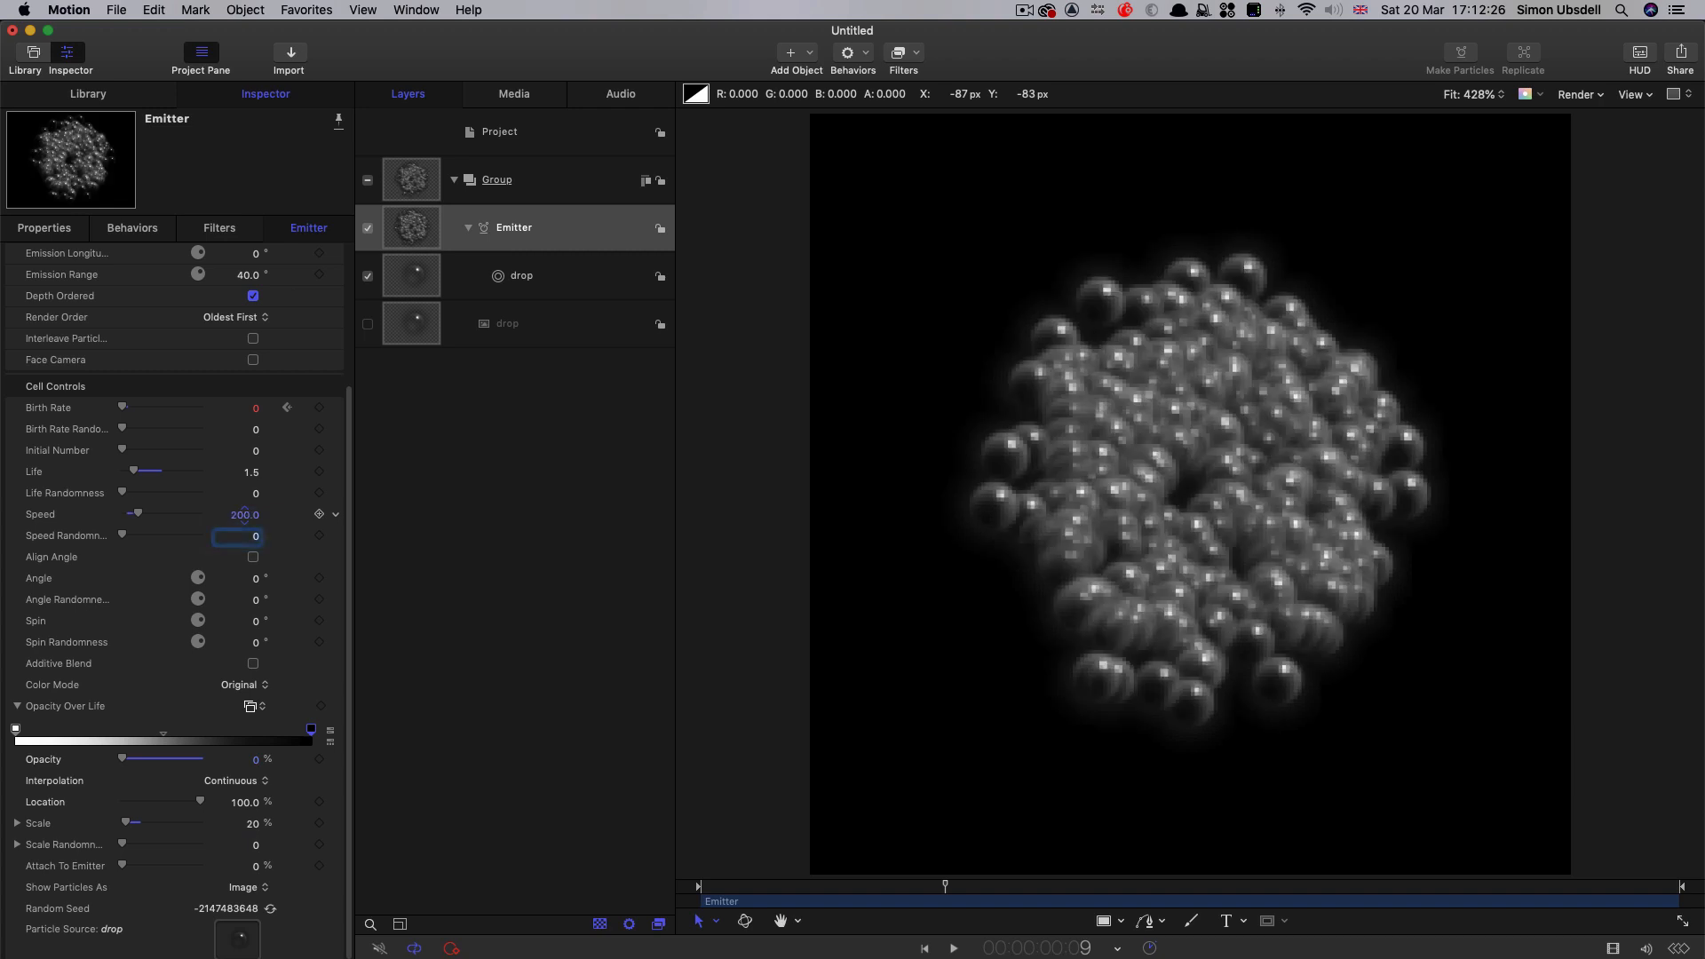
pyautogui.press('Return')
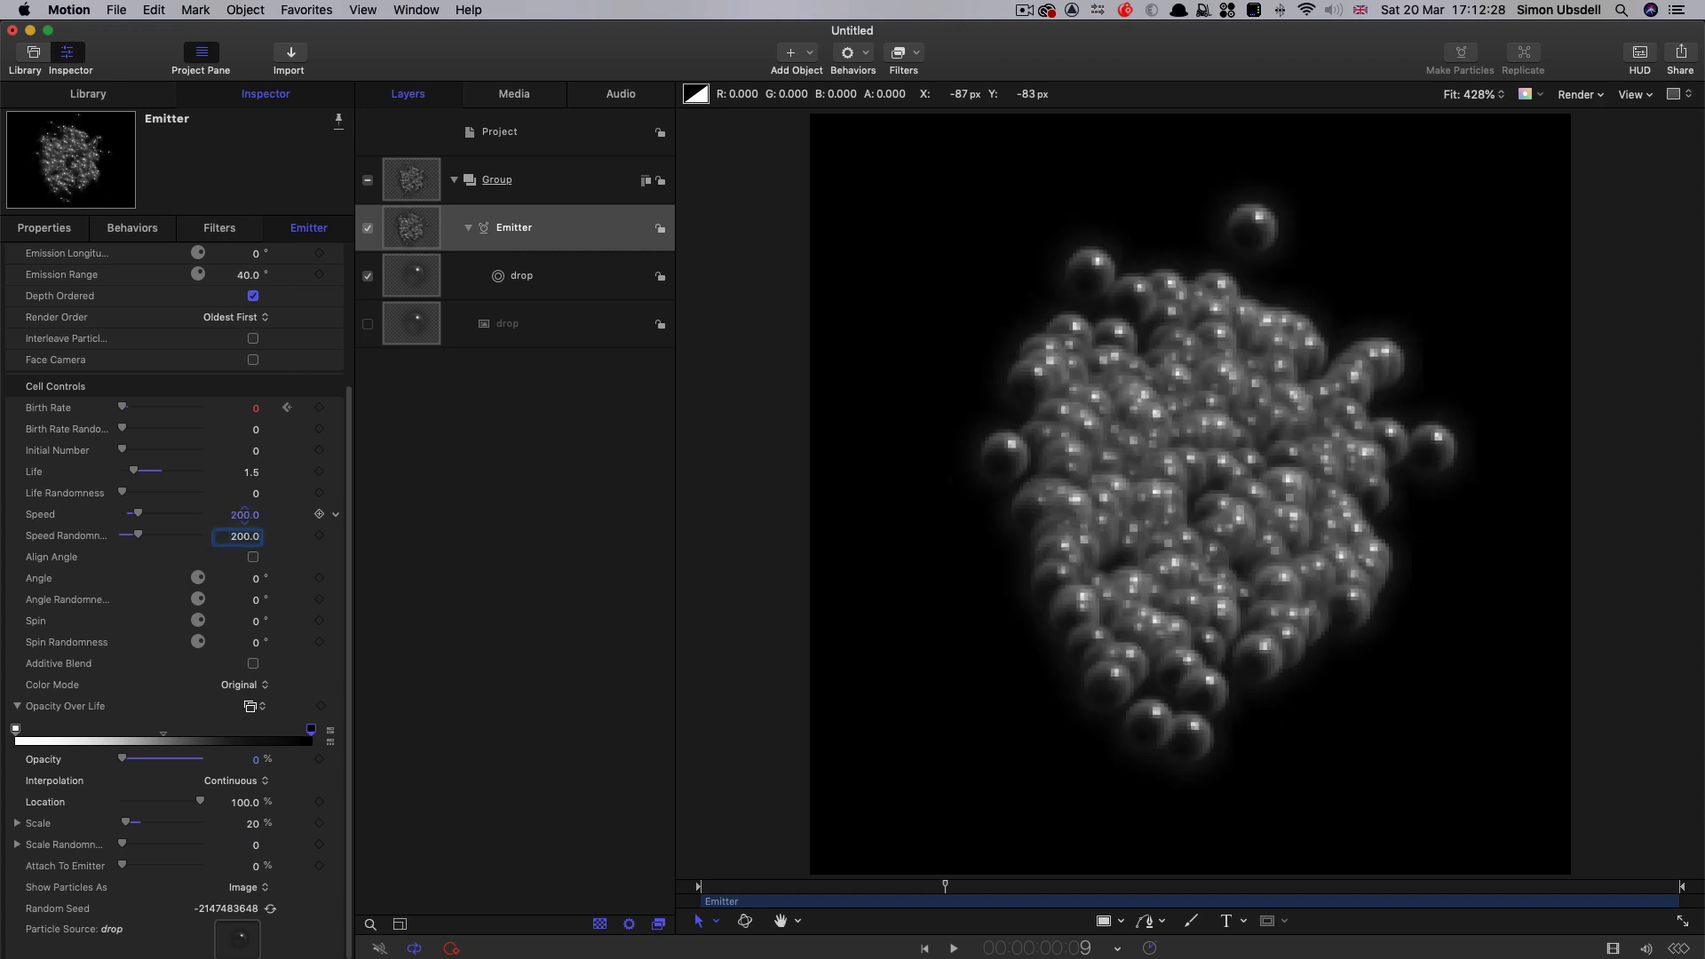
# - Add a Scale Over Life behavior to the emitter and set its increment type to Custom
pyautogui.click(428, 230)
pyautogui.click(867, 54)
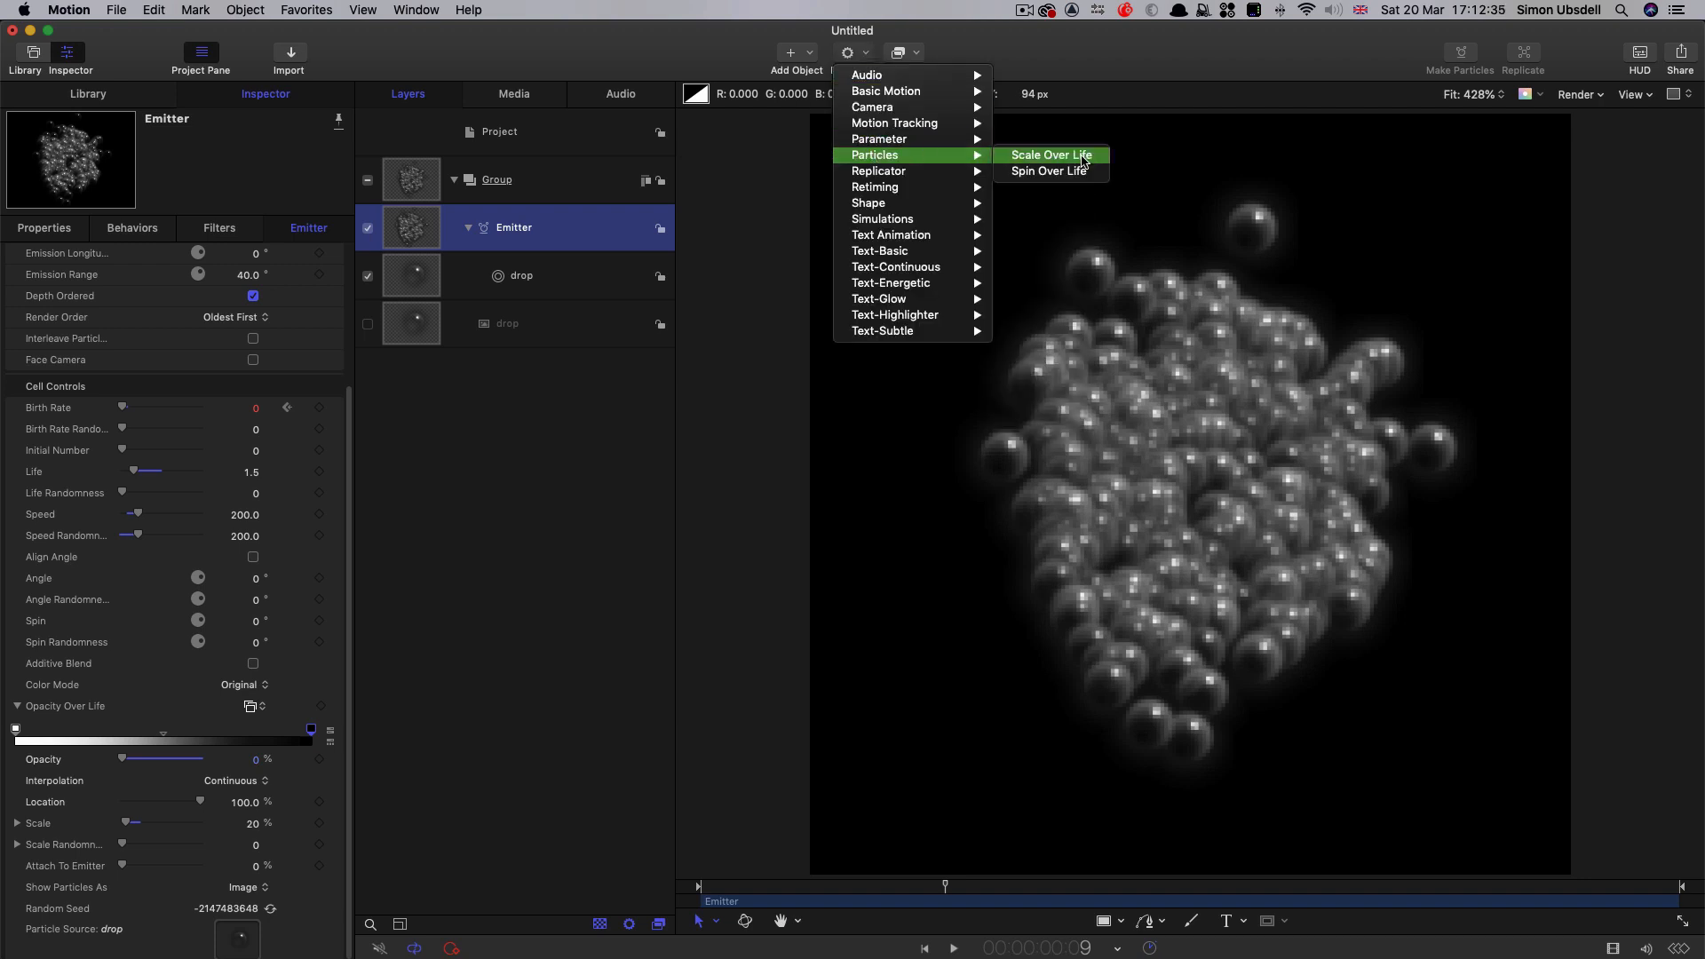
pyautogui.click(1083, 160)
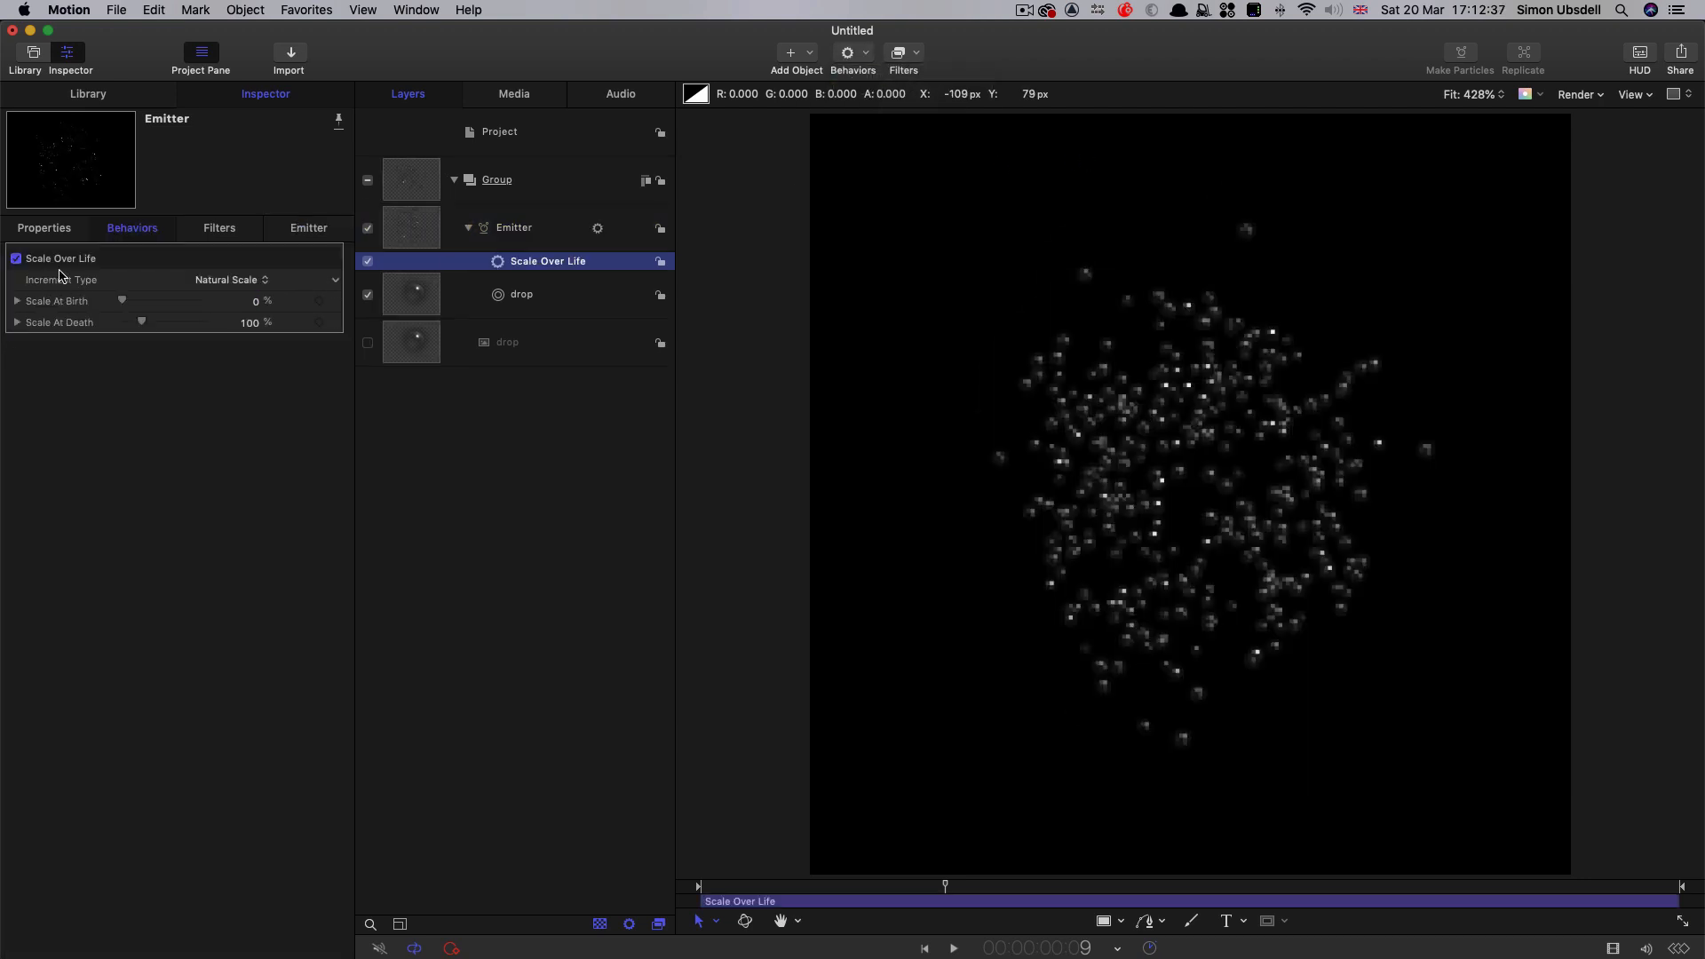
pyautogui.click(204, 280)
pyautogui.click(230, 330)
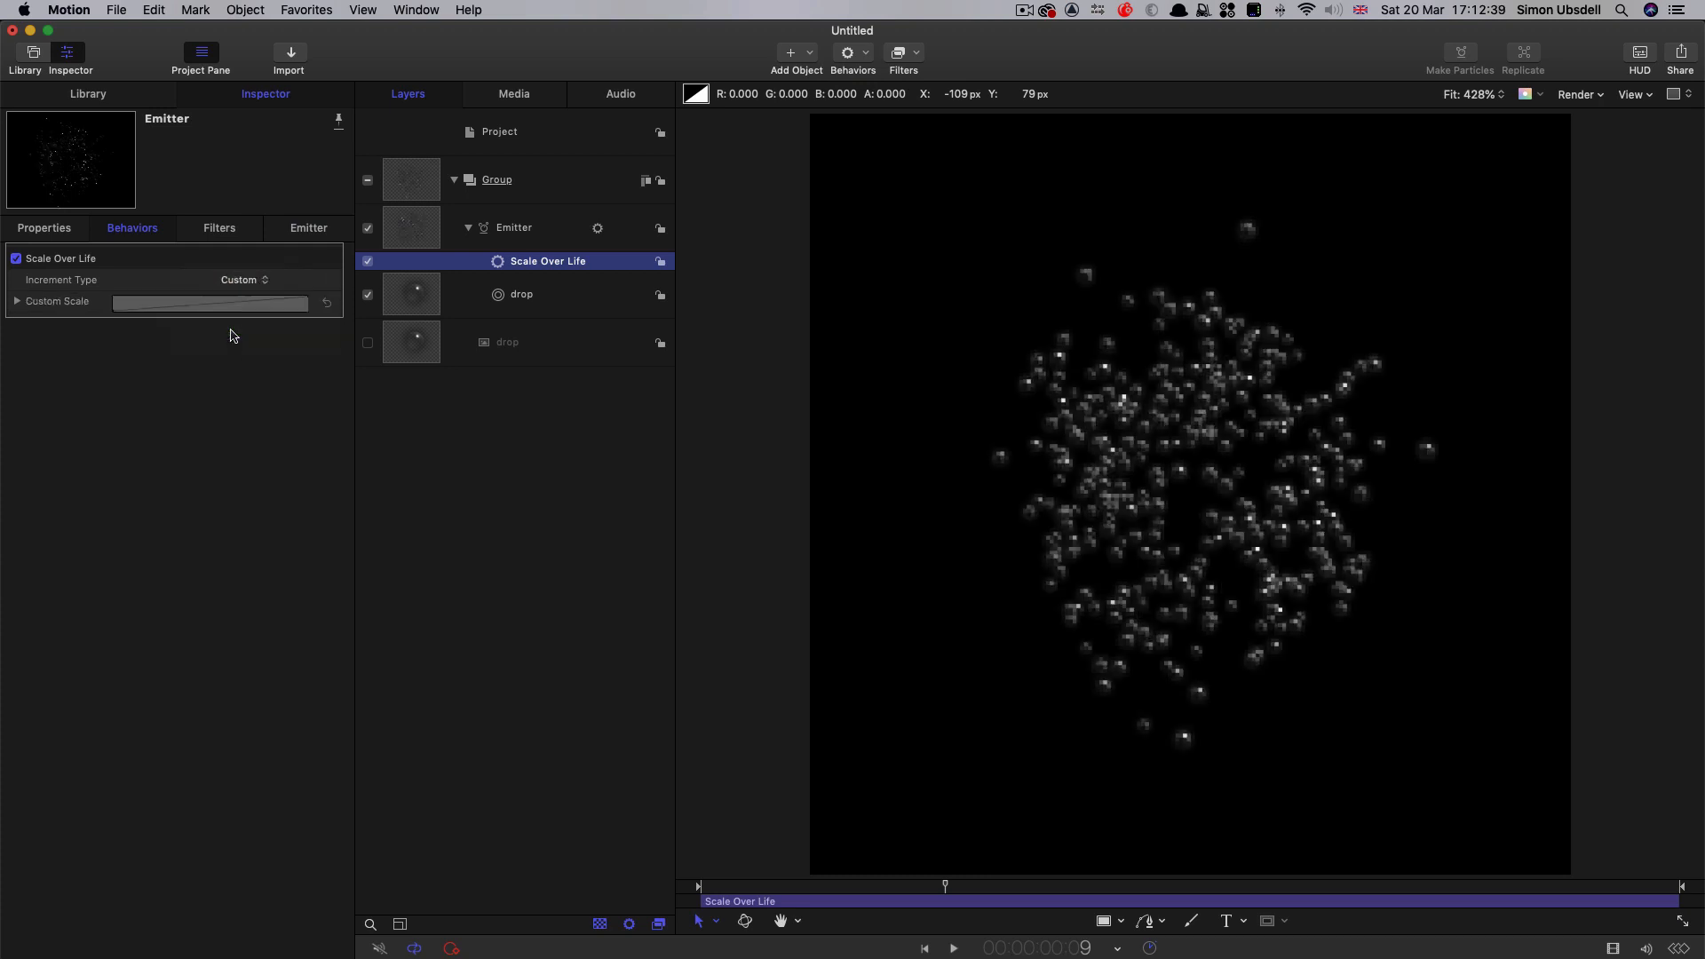
# - Add a point to the custom scale curve at 20% over life with a custom scale of 75%
pyautogui.click(17, 302)
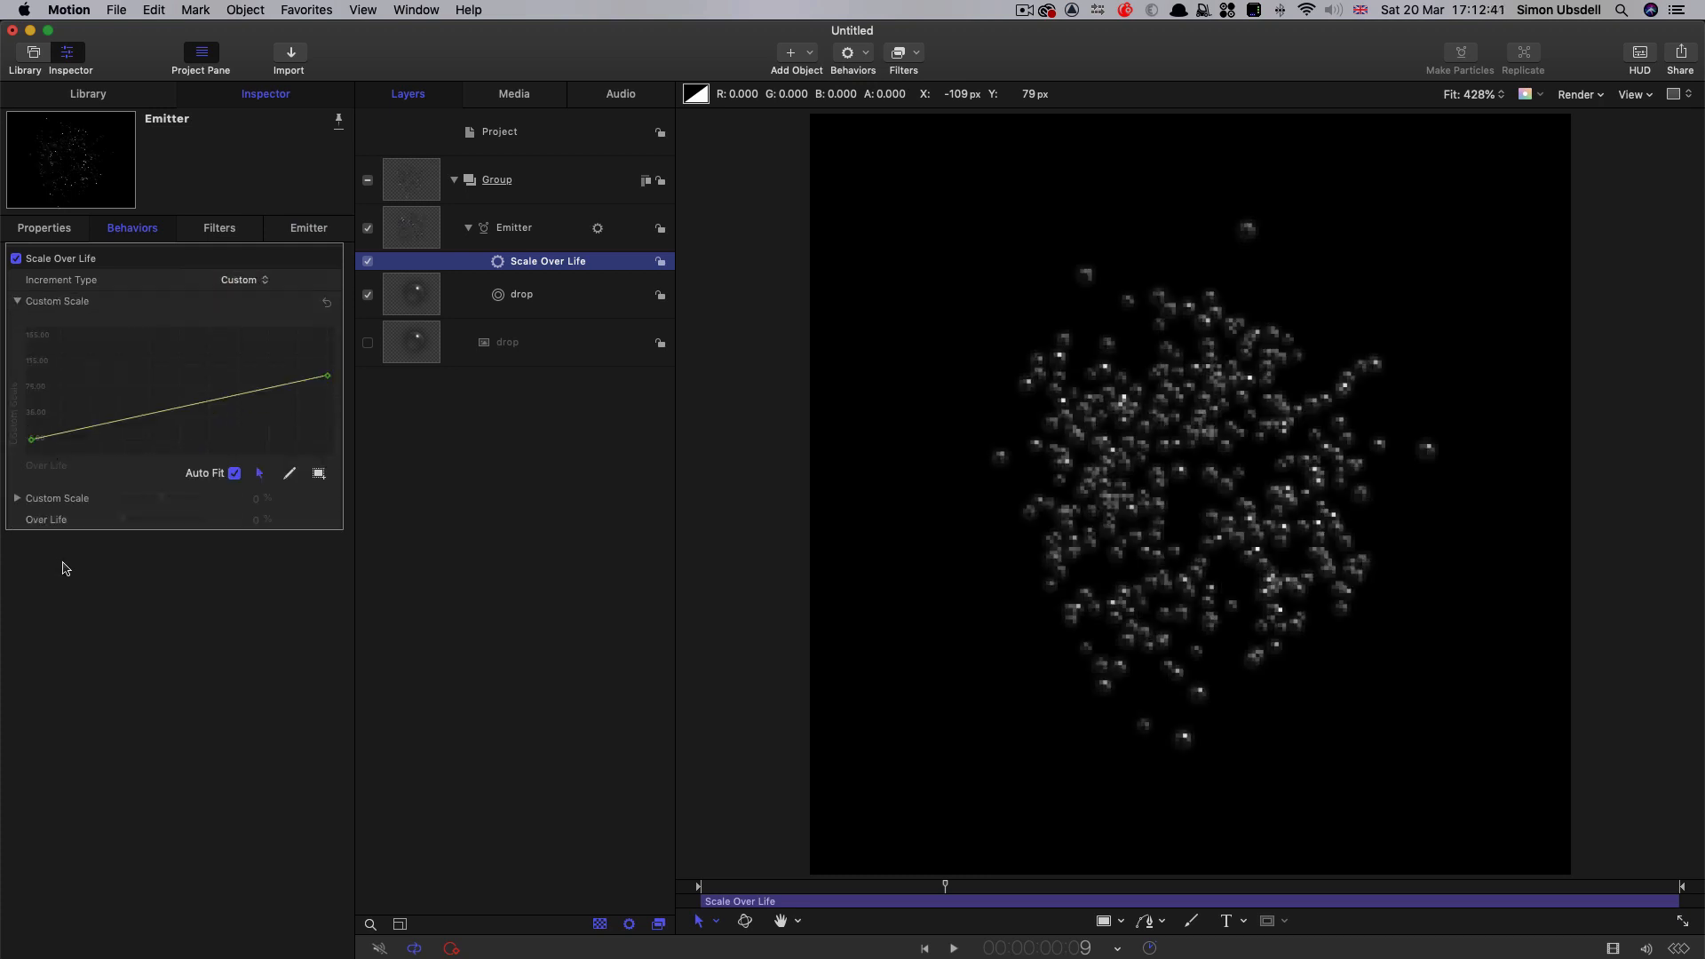
pyautogui.click(96, 427)
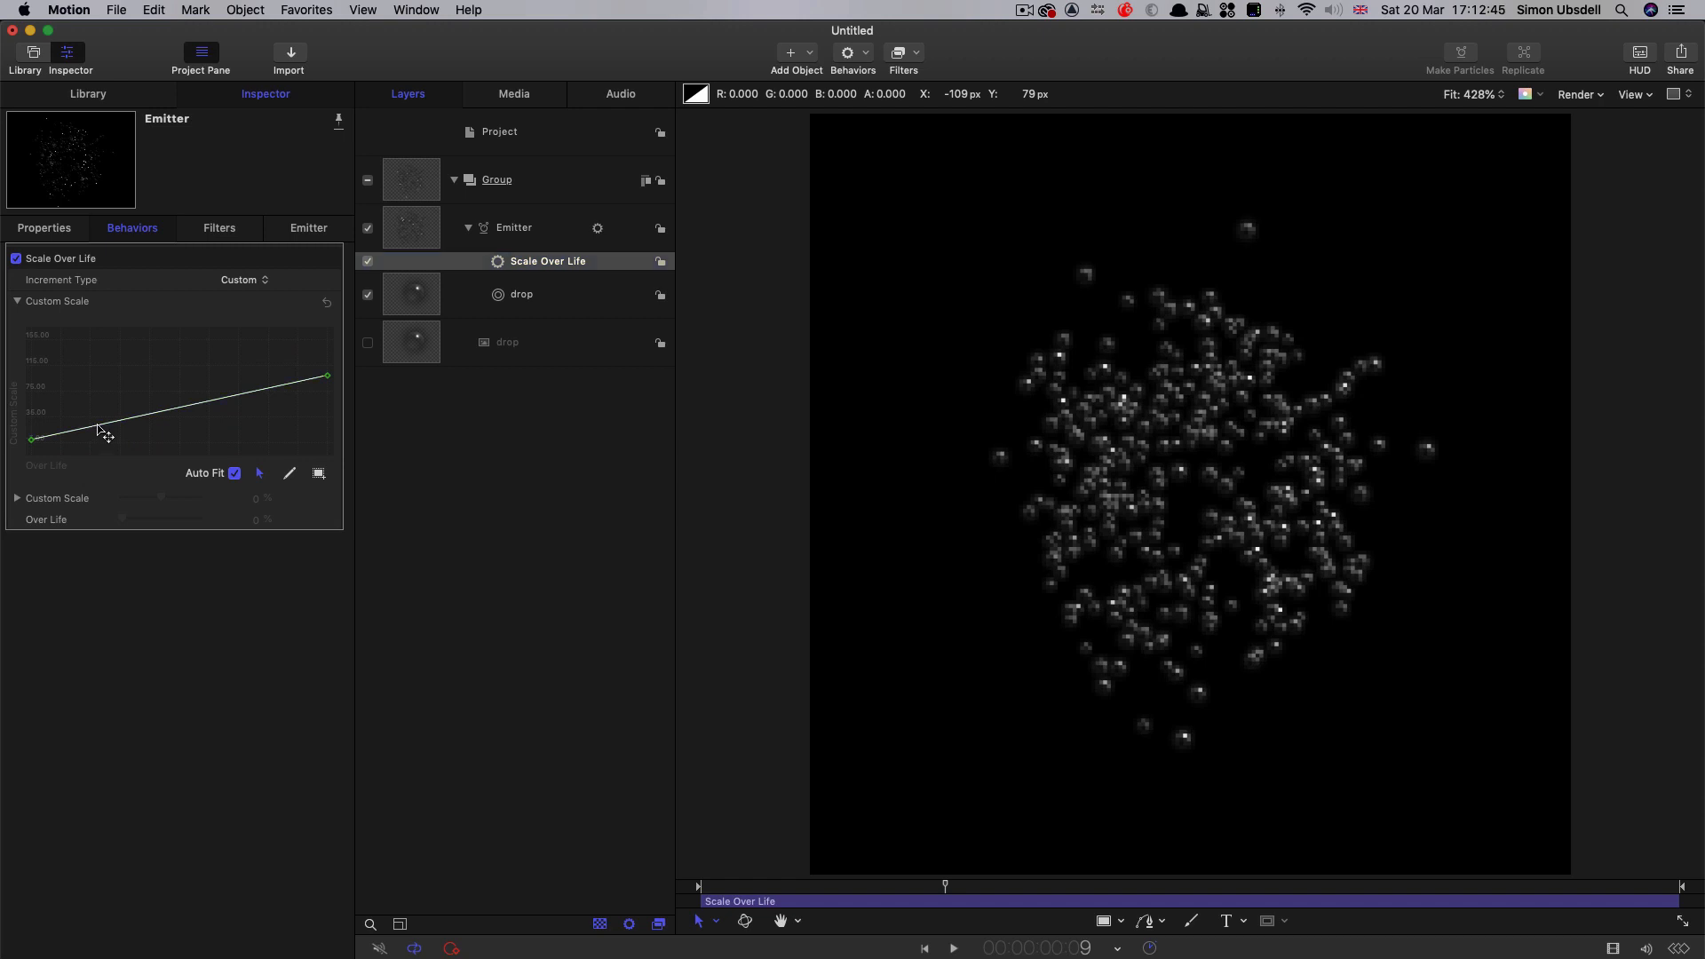
pyautogui.doubleClick(98, 427)
pyautogui.click(248, 523)
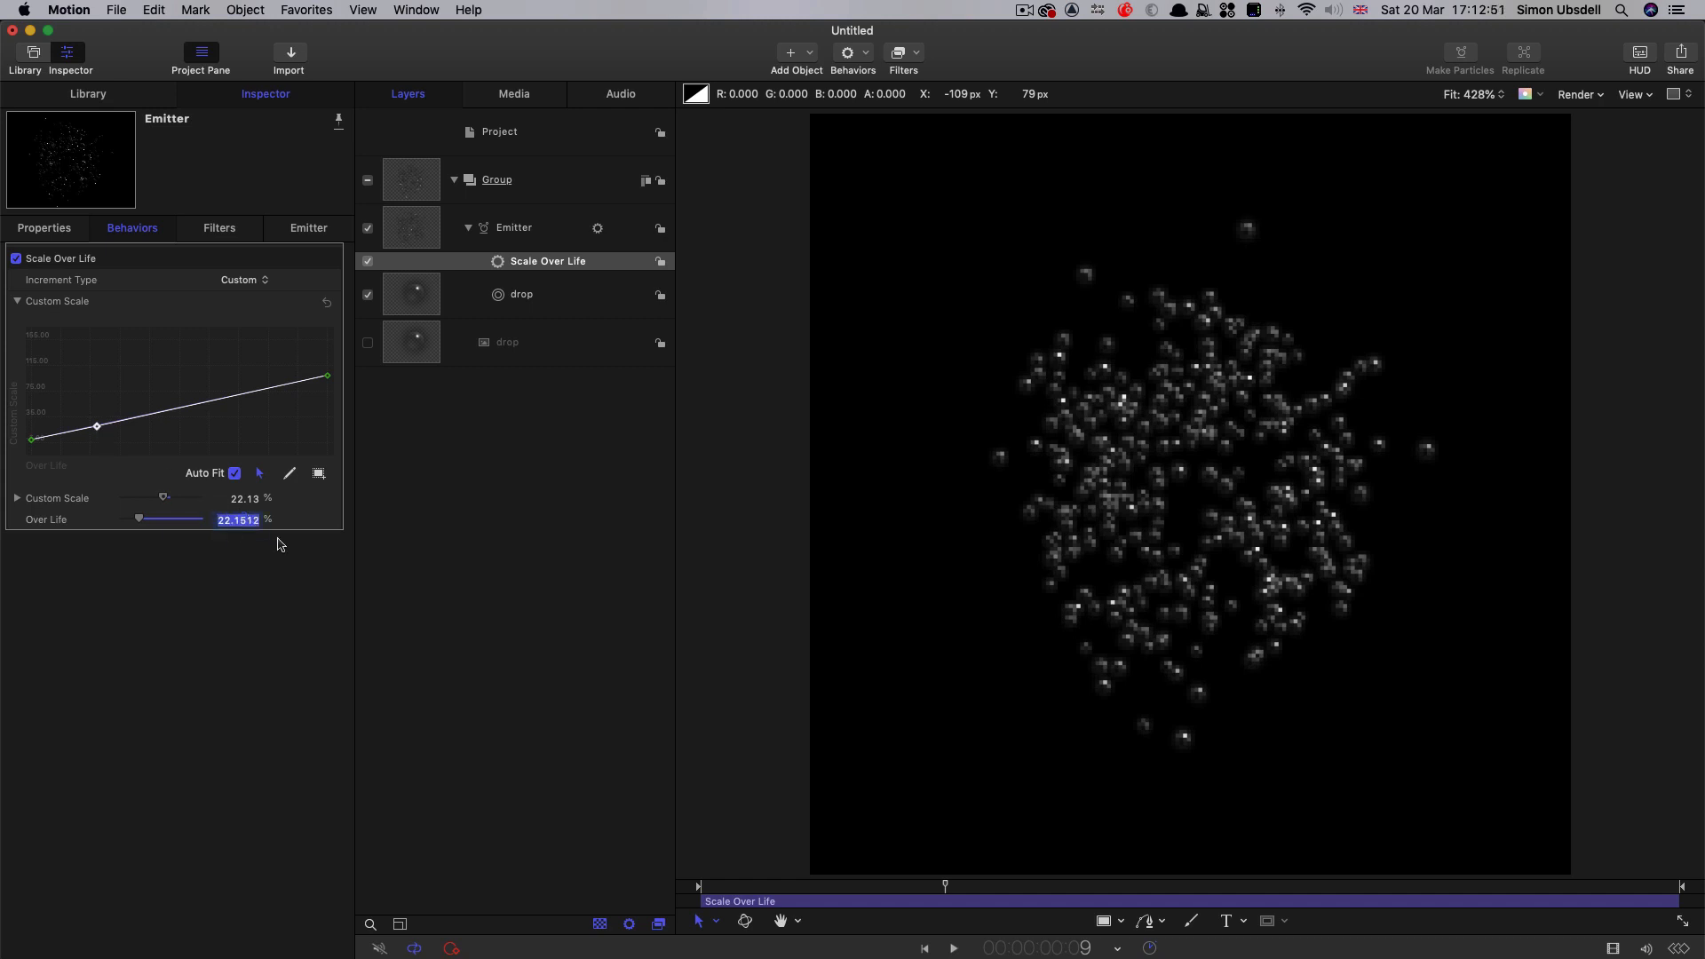
pyautogui.write('20')
pyautogui.press('Return')
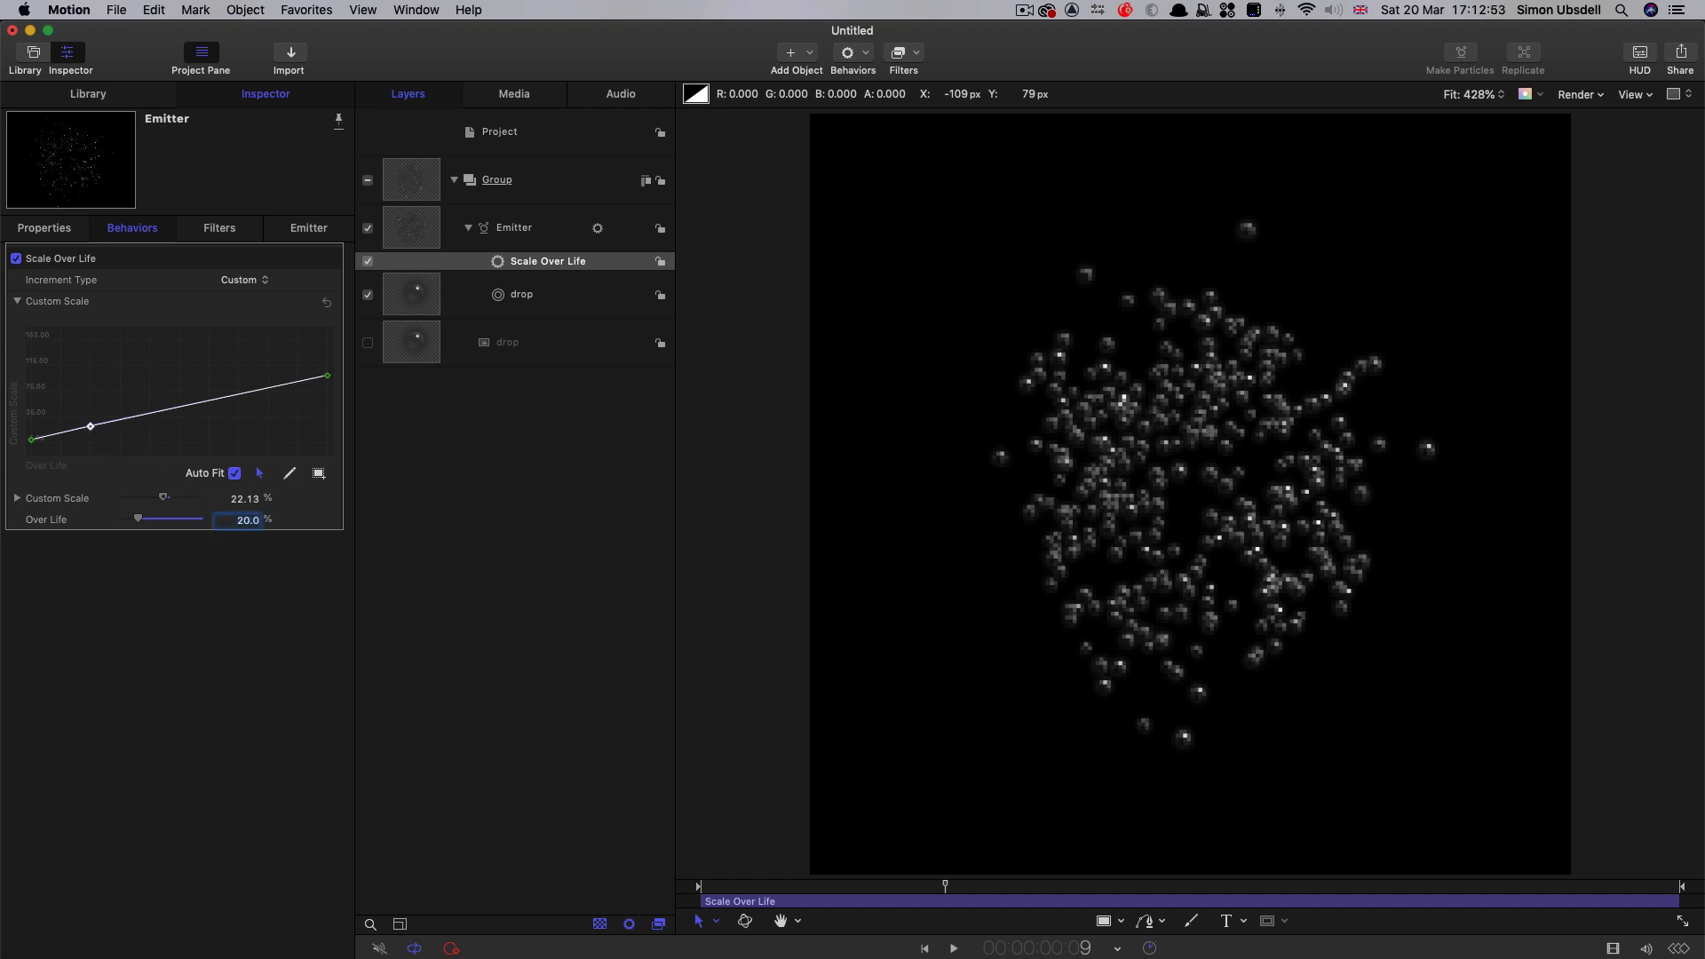
pyautogui.click(242, 498)
pyautogui.write('75')
pyautogui.press('Return')
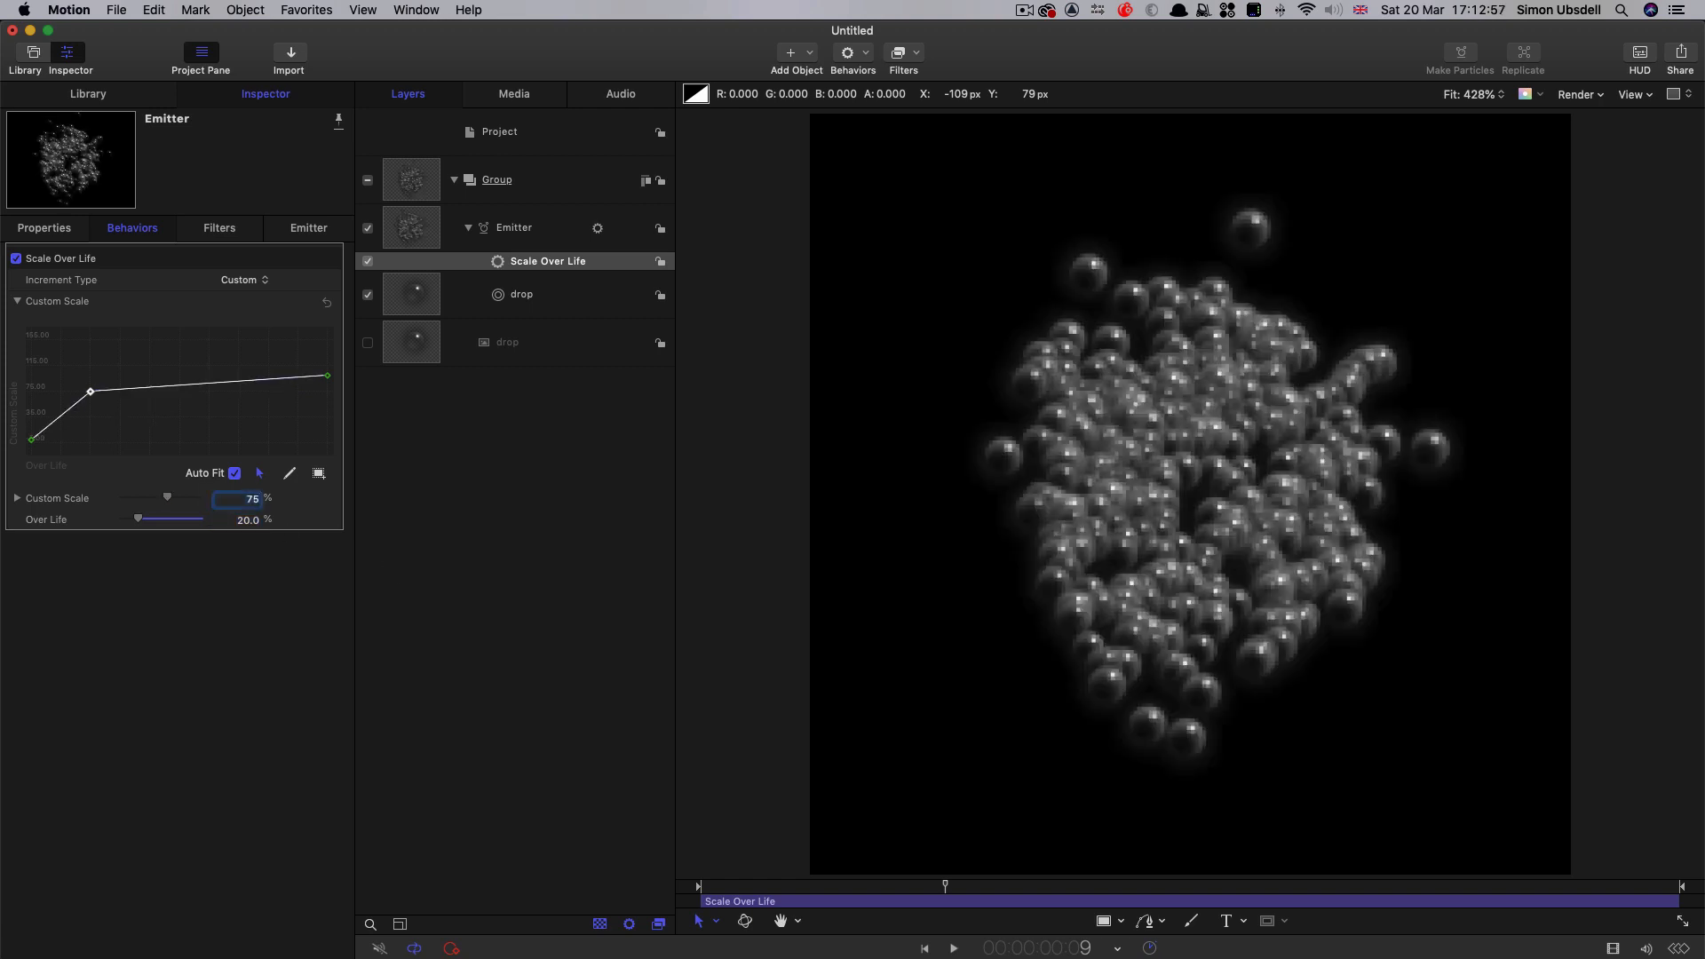
# - Set the custom scale of the curve's end point, at 100% over life, to 0%
pyautogui.click(32, 440)
pyautogui.click(327, 376)
pyautogui.moveTo(303, 351); pyautogui.dragTo(345, 398)
pyautogui.click(251, 500)
pyautogui.write('00')
pyautogui.press('Return')
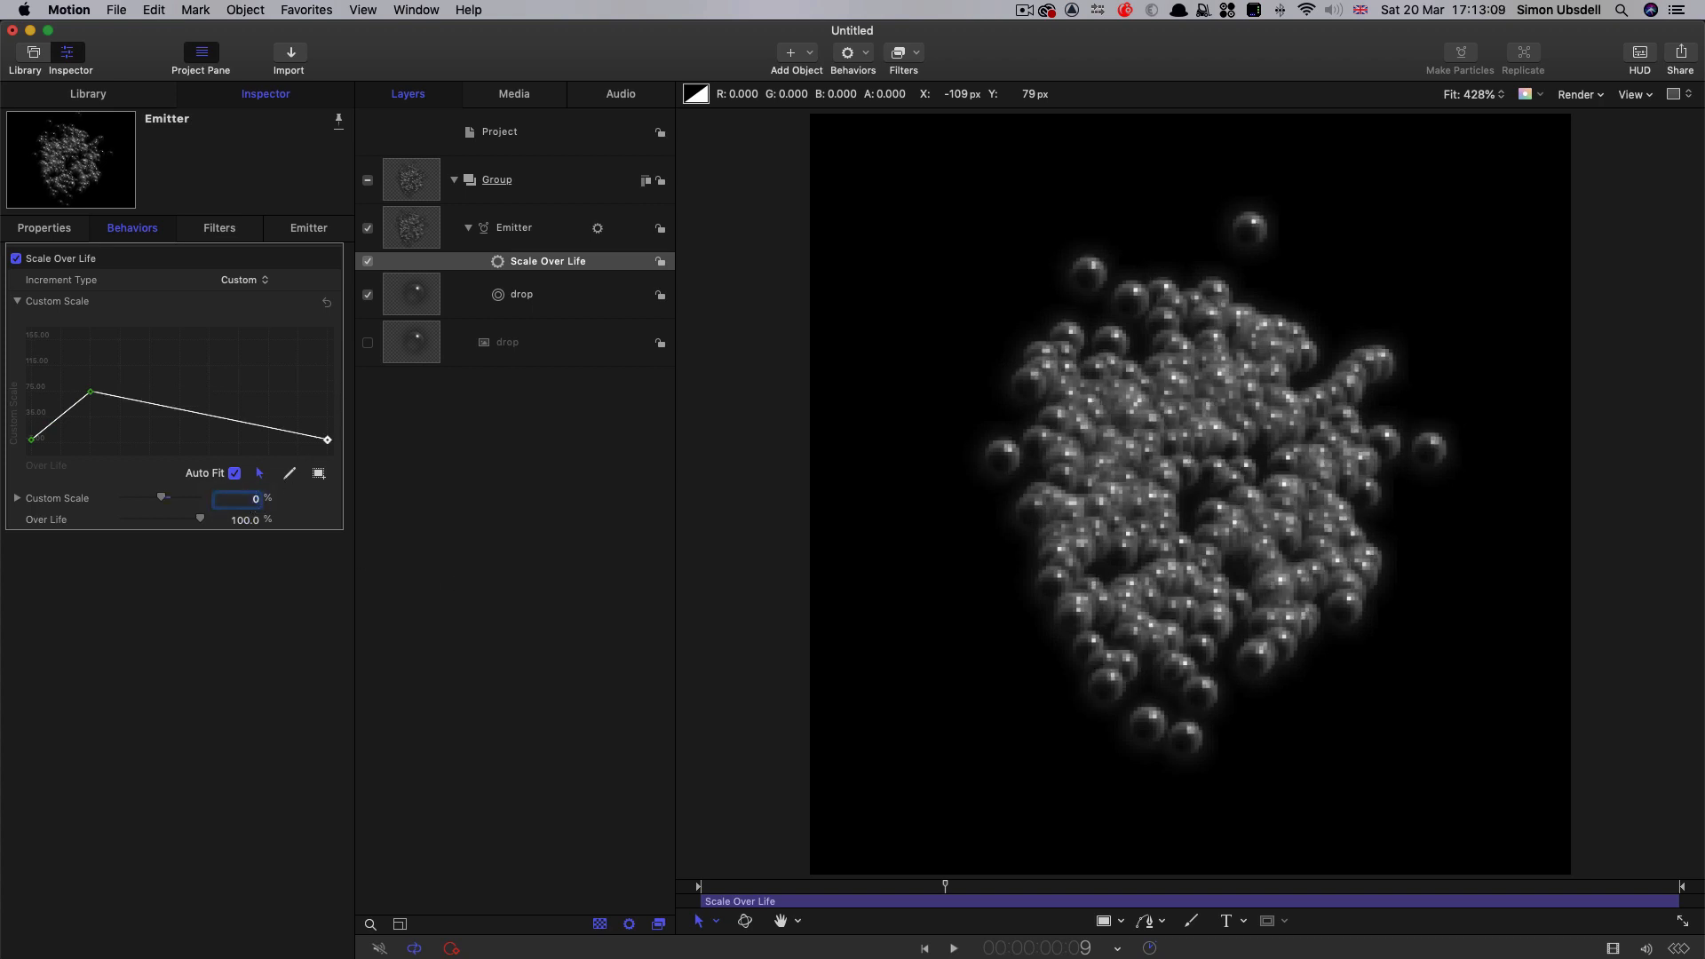
# - Rotate the emitter to -75° about its X axis and preview the particles at different frames
pyautogui.moveTo(945, 886); pyautogui.dragTo(1682, 886)
pyautogui.click(972, 886)
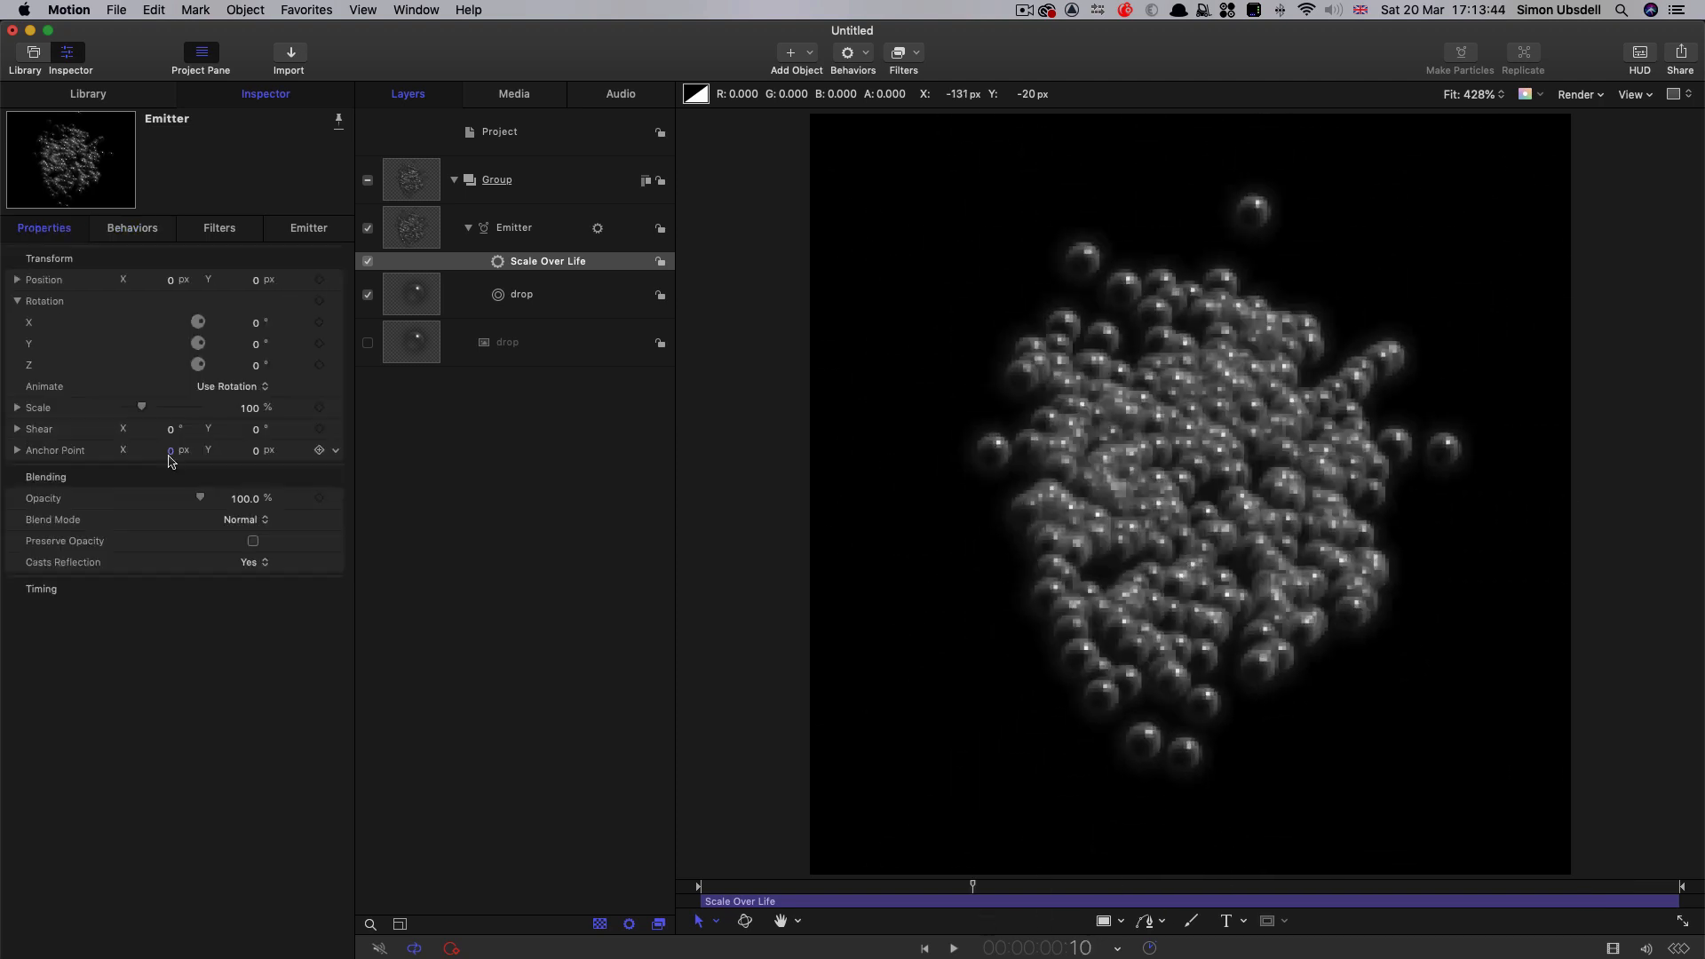
pyautogui.click(256, 325)
pyautogui.write('-75')
pyautogui.press('Return')
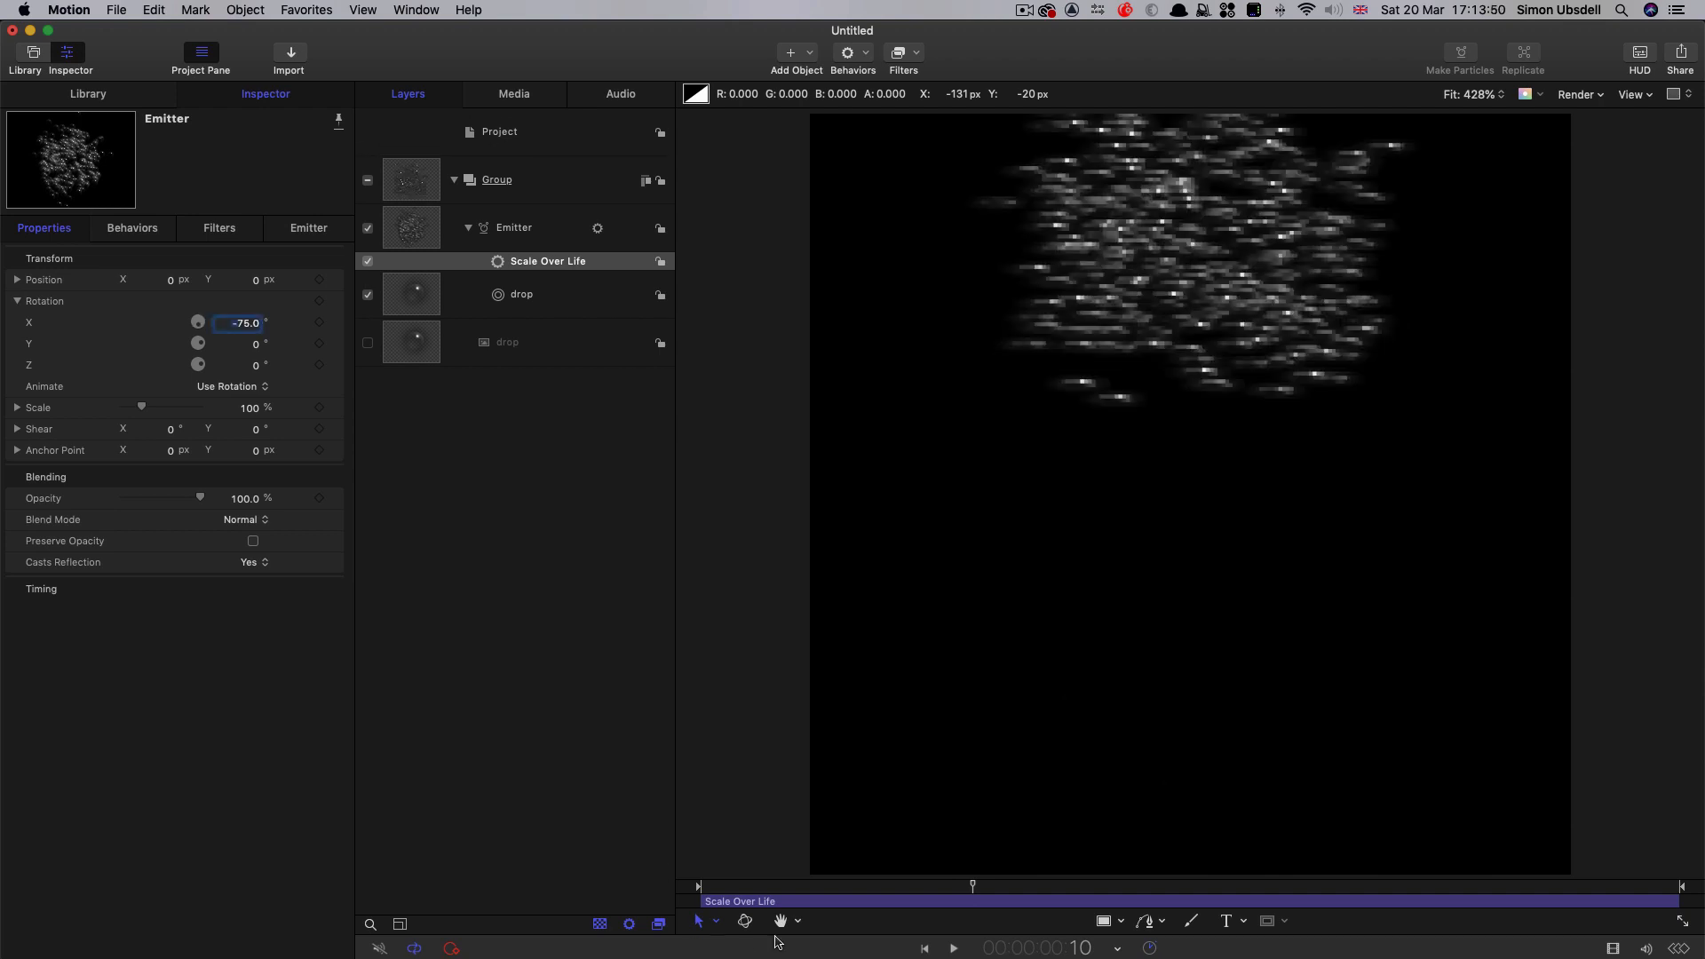
pyautogui.click(730, 887)
pyautogui.moveTo(735, 893); pyautogui.dragTo(918, 929)
# - Add a Gravity simulation behavior to the emitter with an acceleration of 700 and preview how the particles fall
pyautogui.press('super+minus')
pyautogui.press('super+minus')
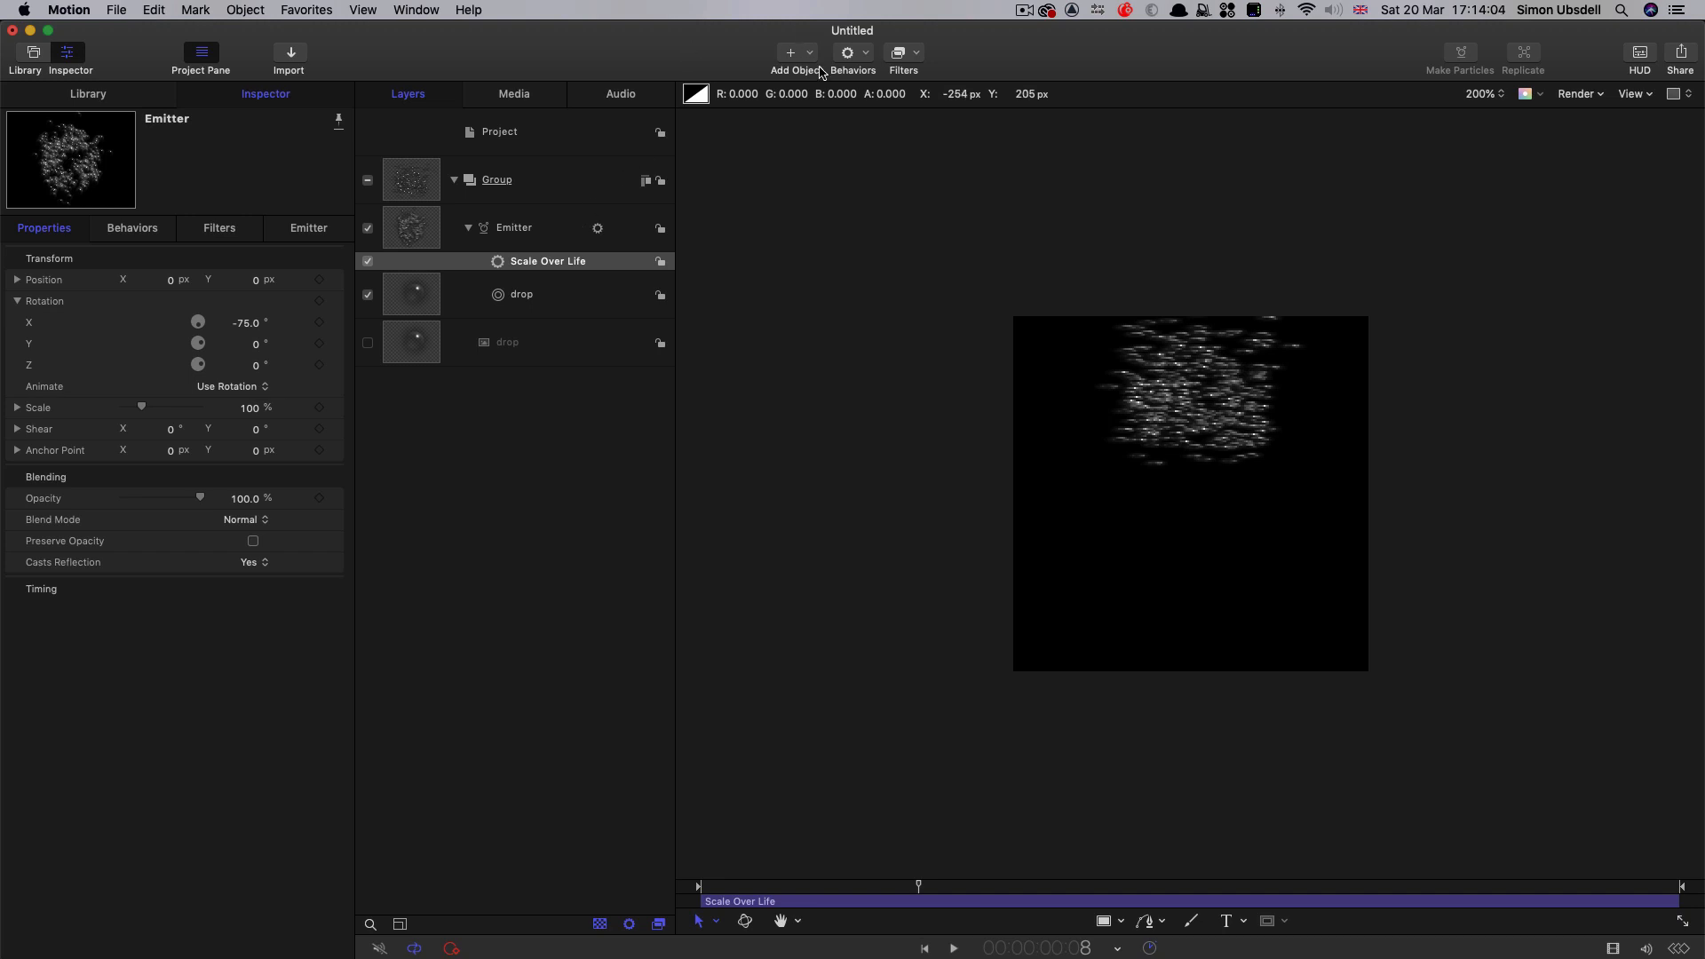
pyautogui.click(869, 52)
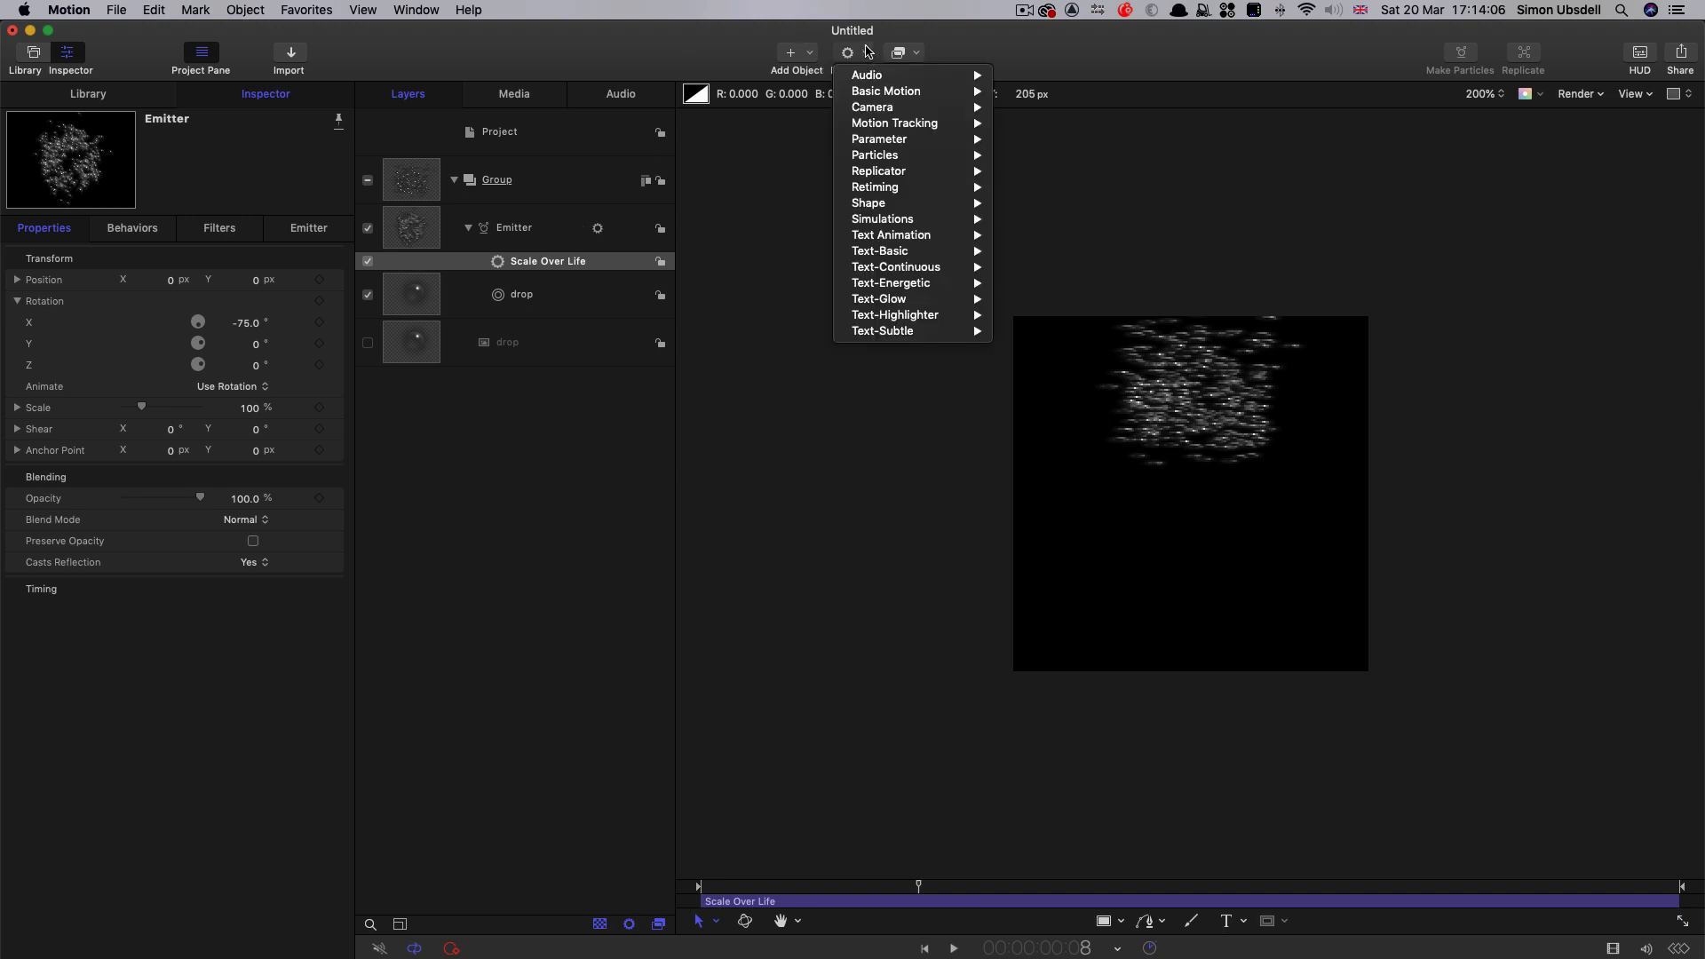
pyautogui.moveTo(892, 220)
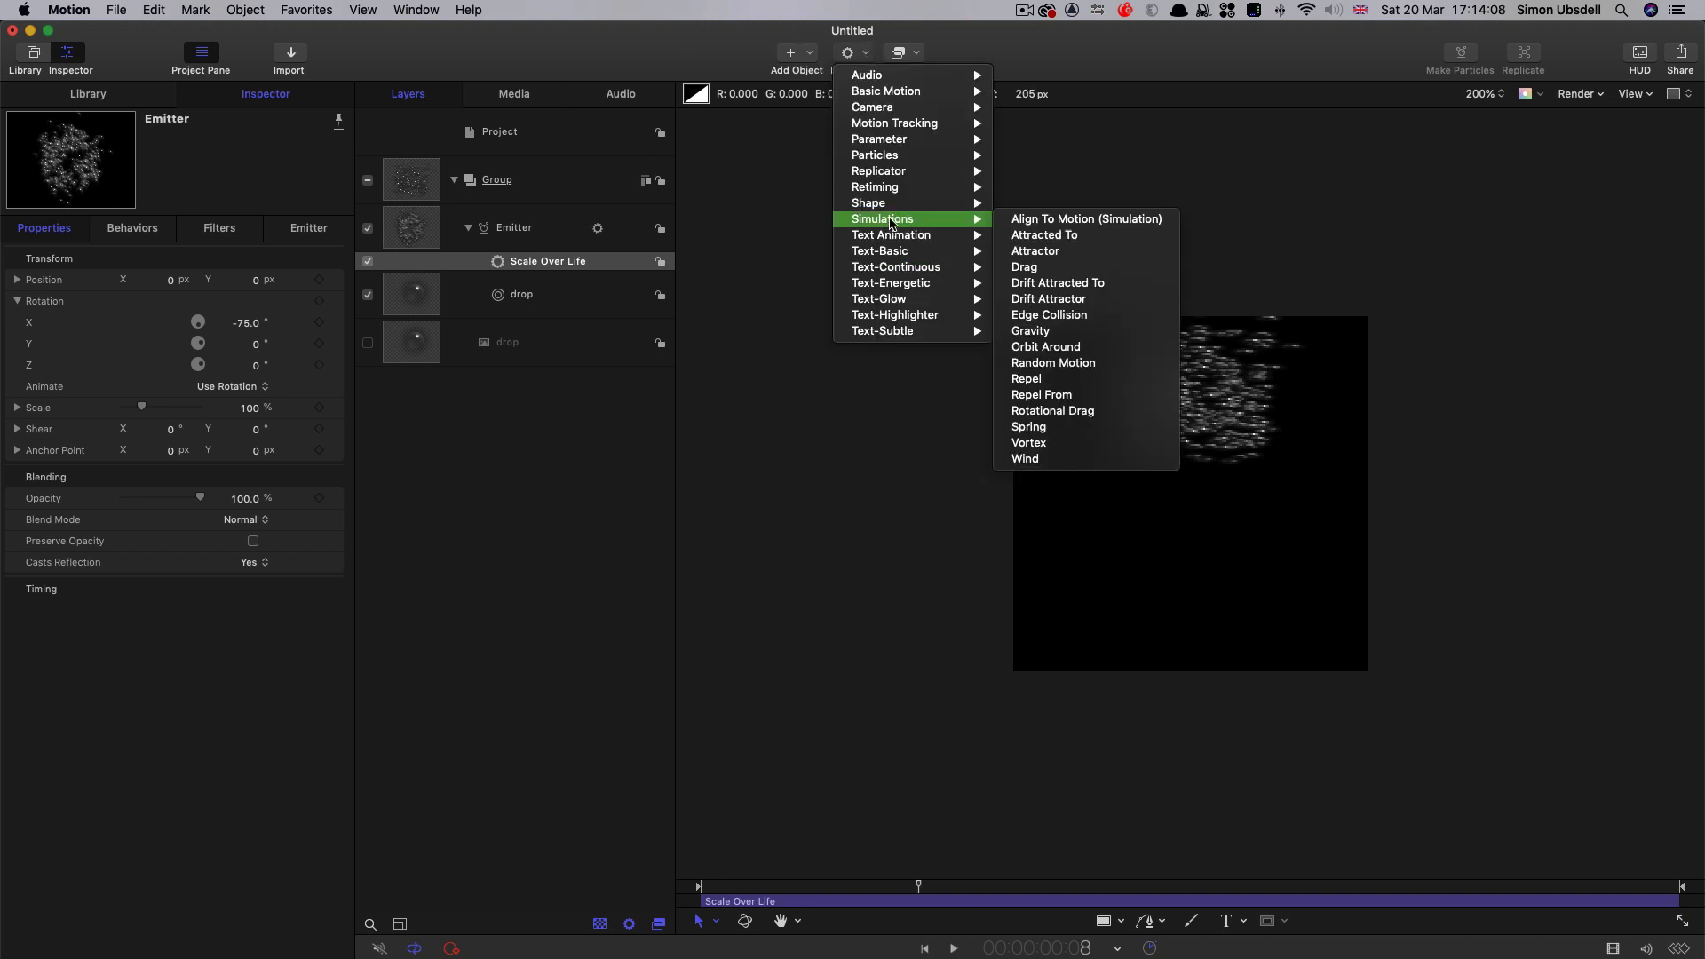
pyautogui.click(1069, 333)
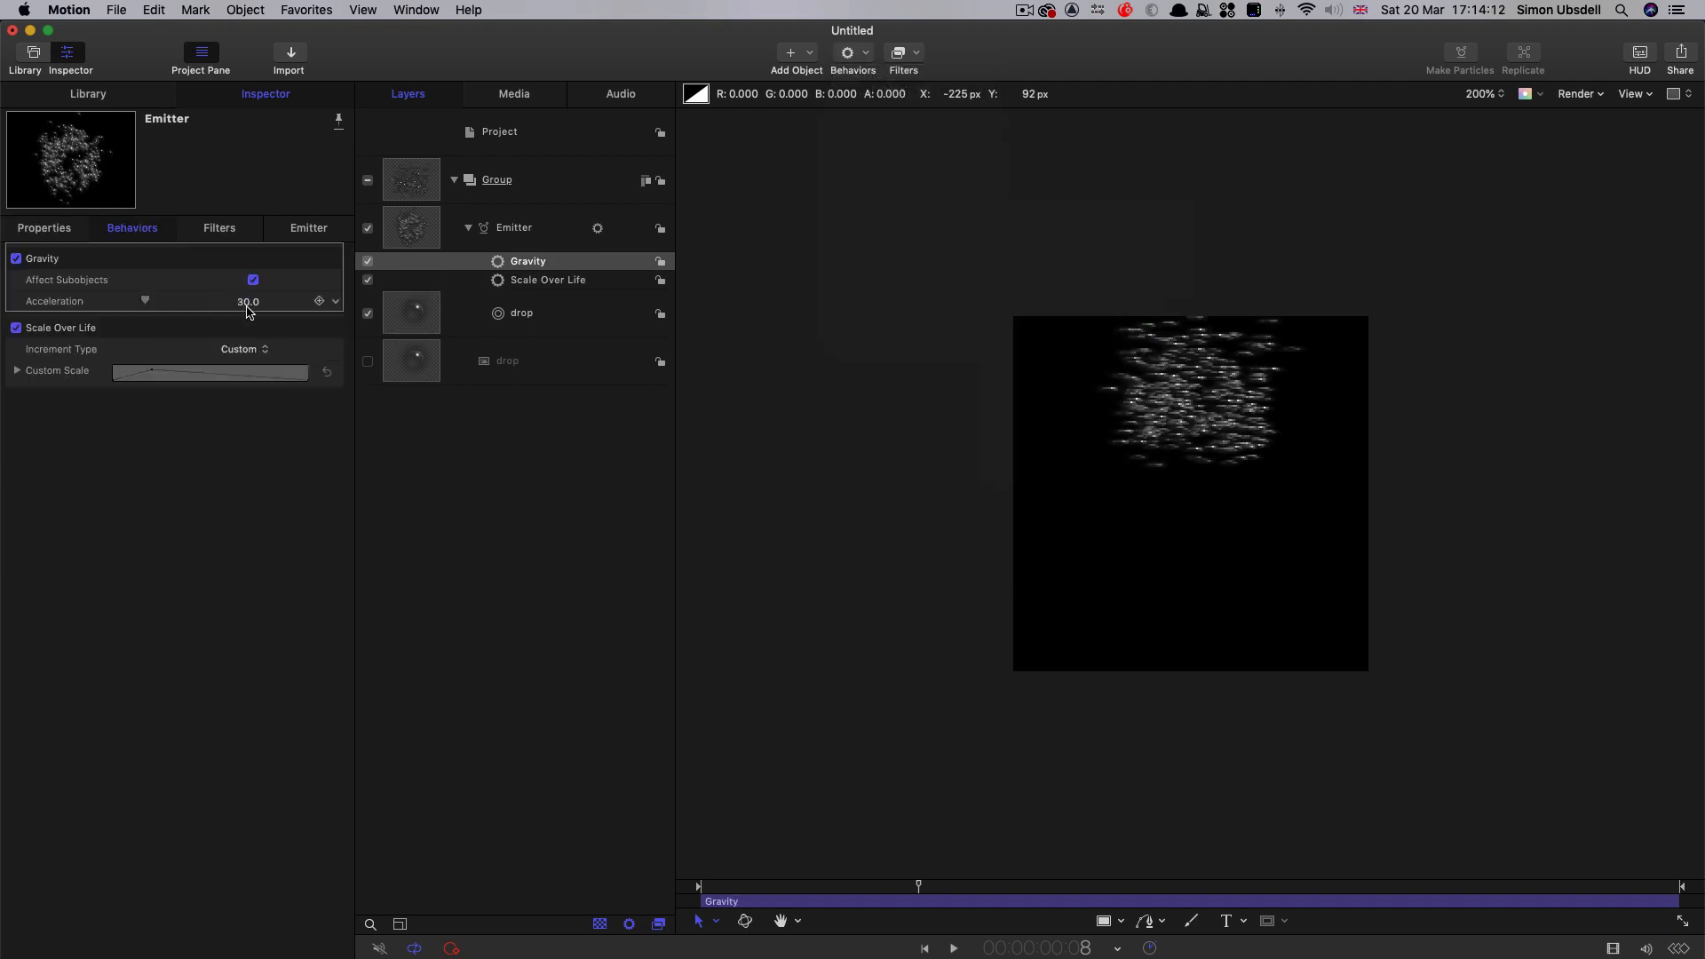
pyautogui.click(248, 306)
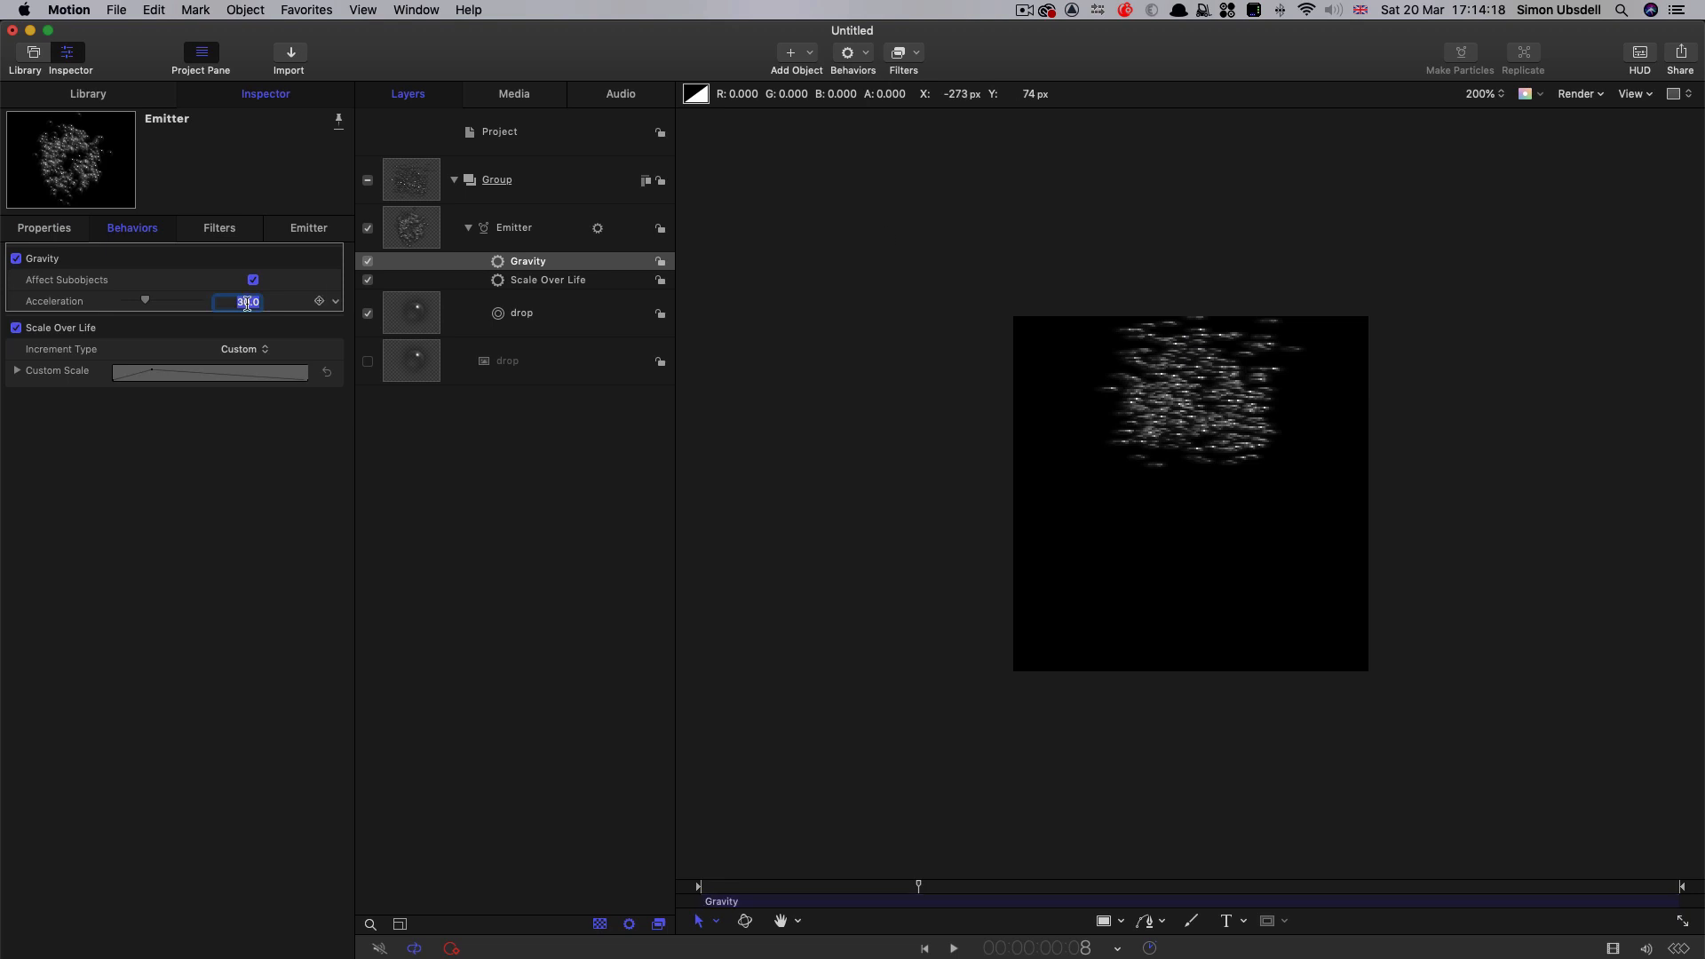
pyautogui.write('70')
pyautogui.press('Return')
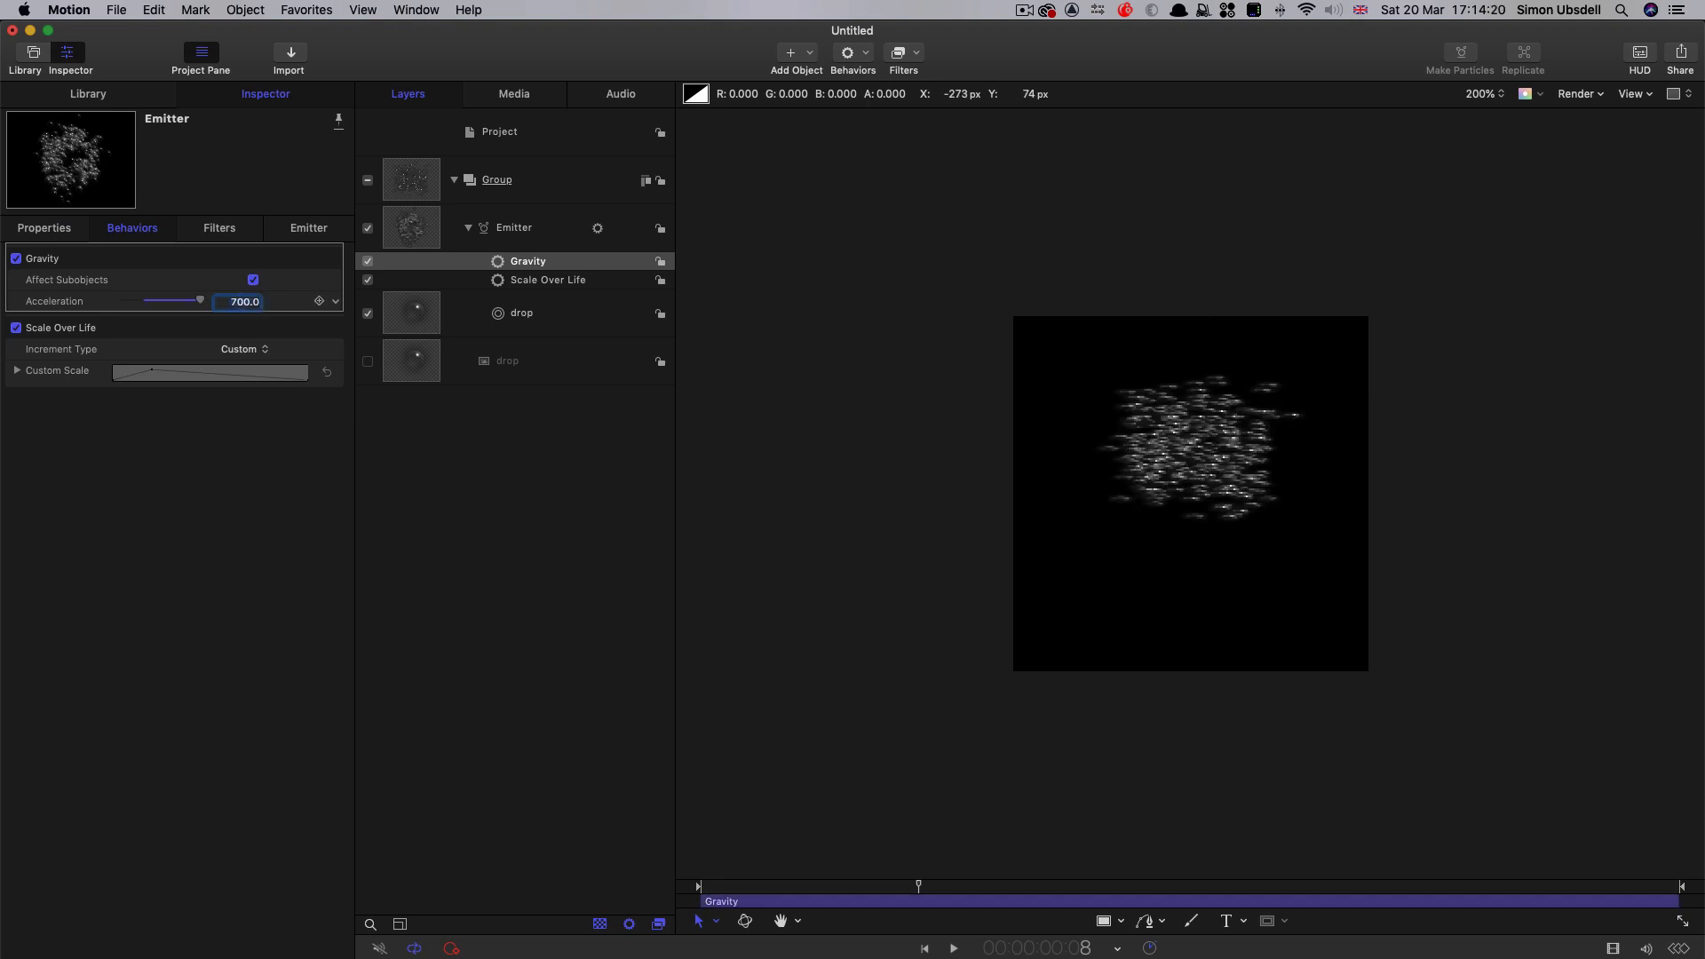
pyautogui.moveTo(918, 887); pyautogui.dragTo(1293, 884)
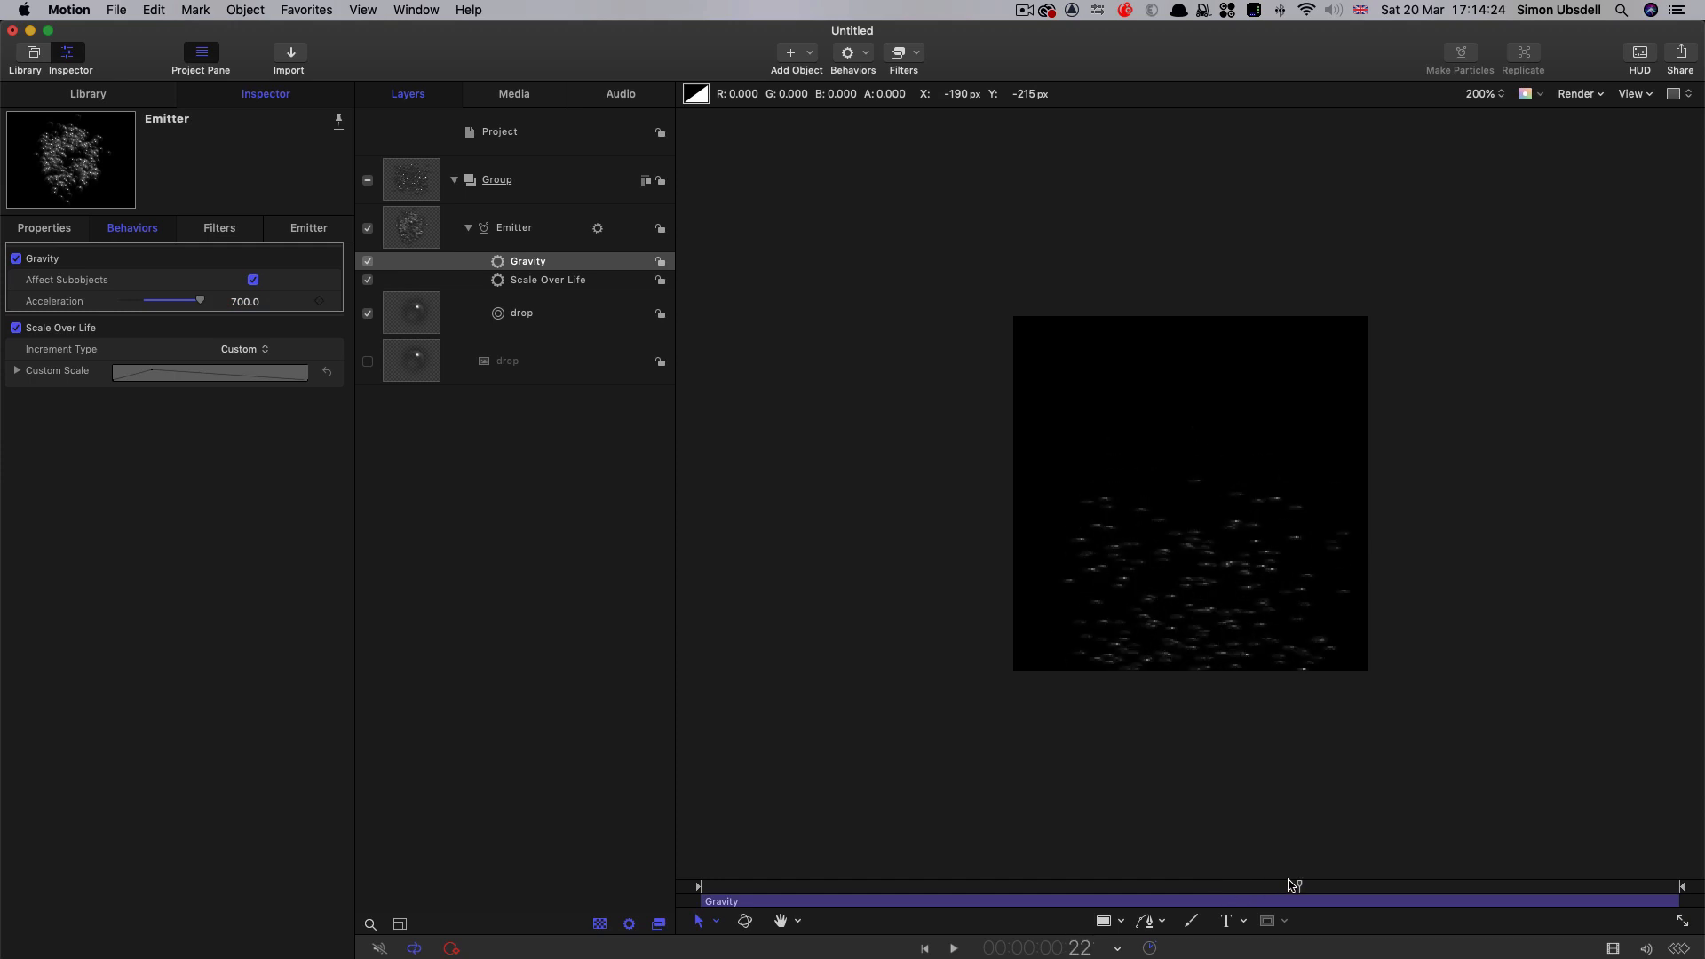
pyautogui.click(1108, 887)
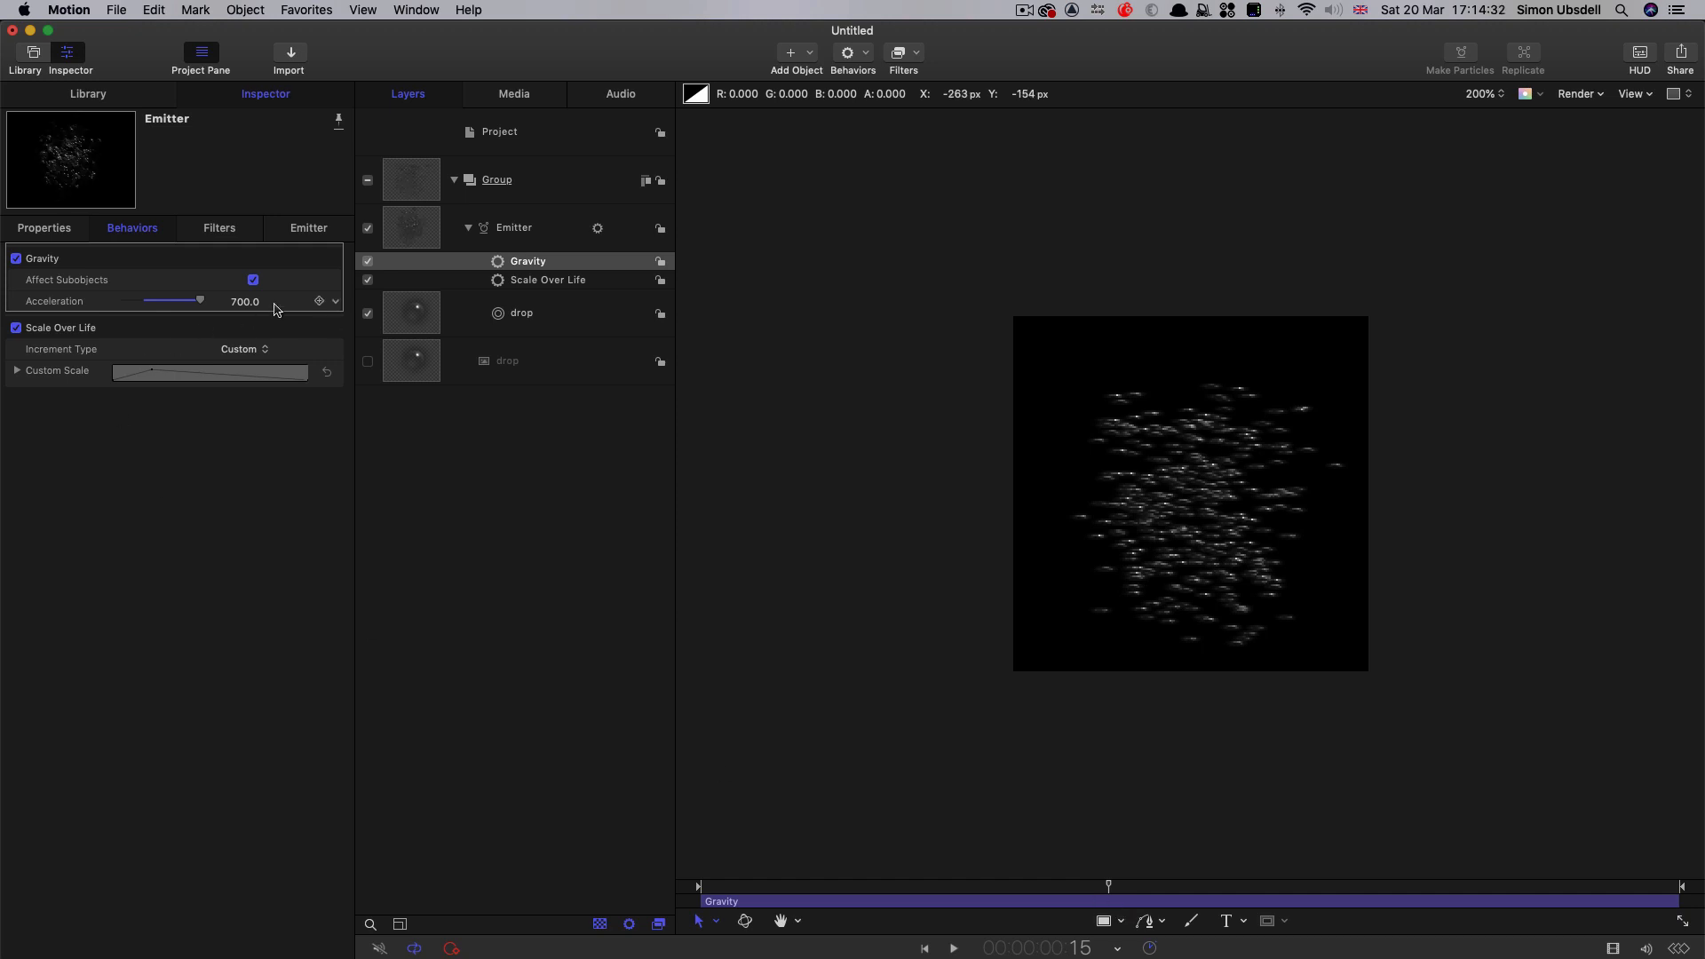
# - Add a Wind simulation behavior to the emitter, set its Y velocity to 400 and play the animation
pyautogui.click(865, 51)
pyautogui.moveTo(892, 220)
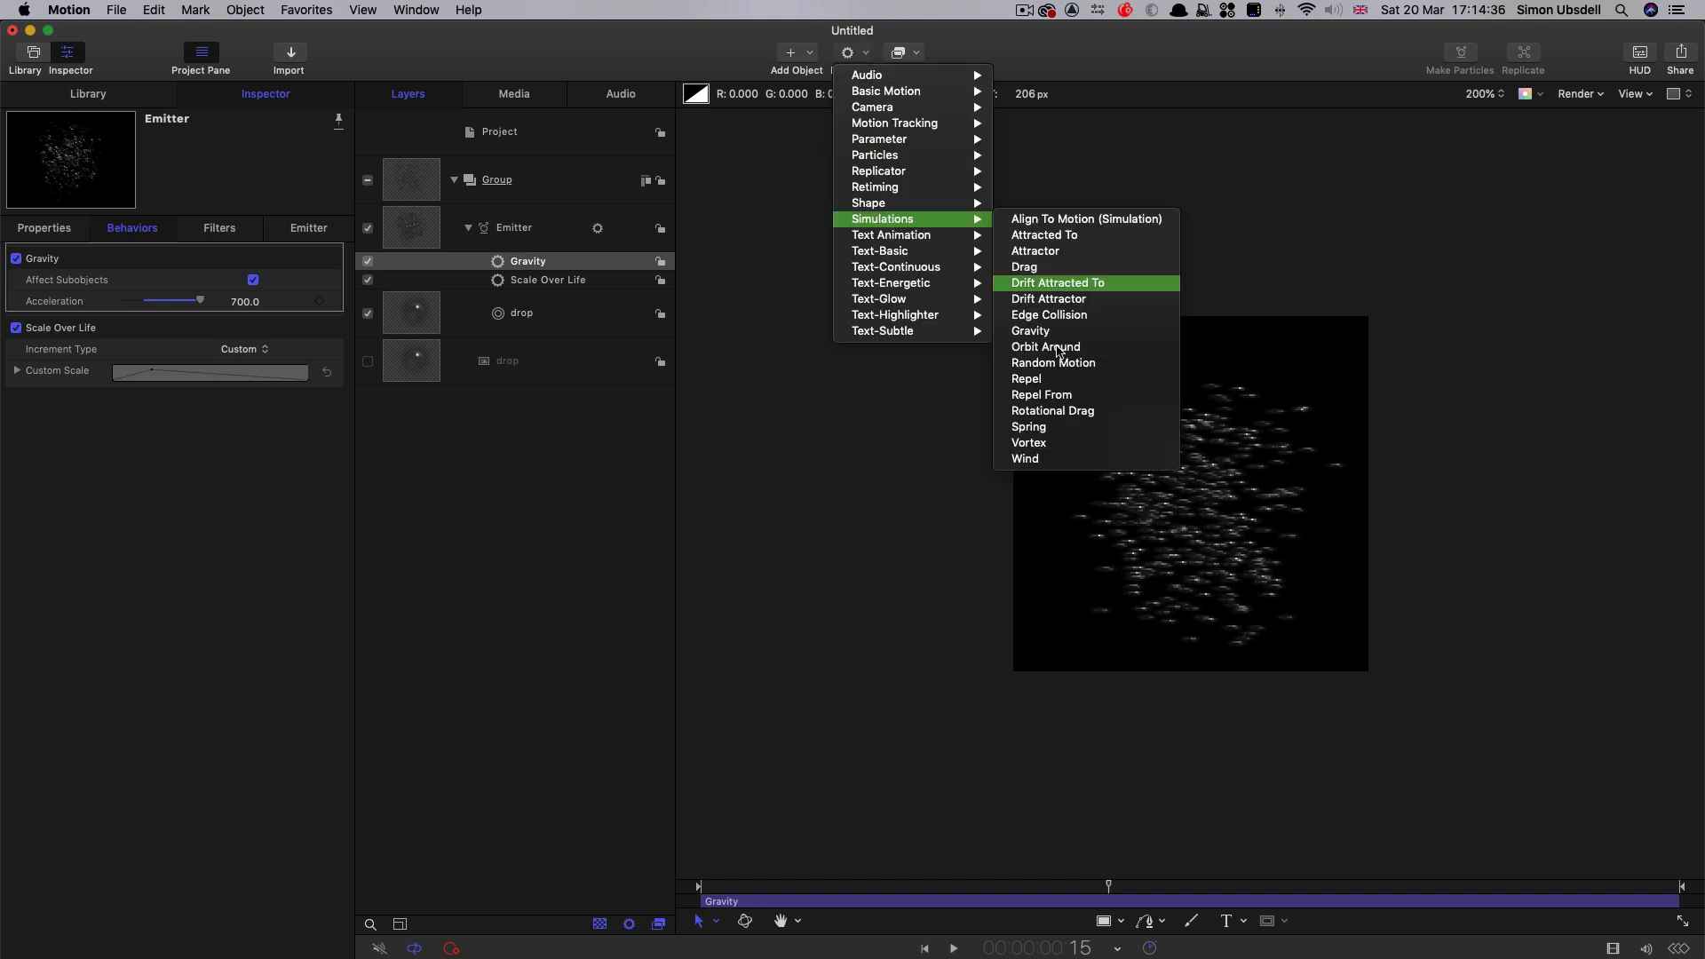
pyautogui.click(1026, 460)
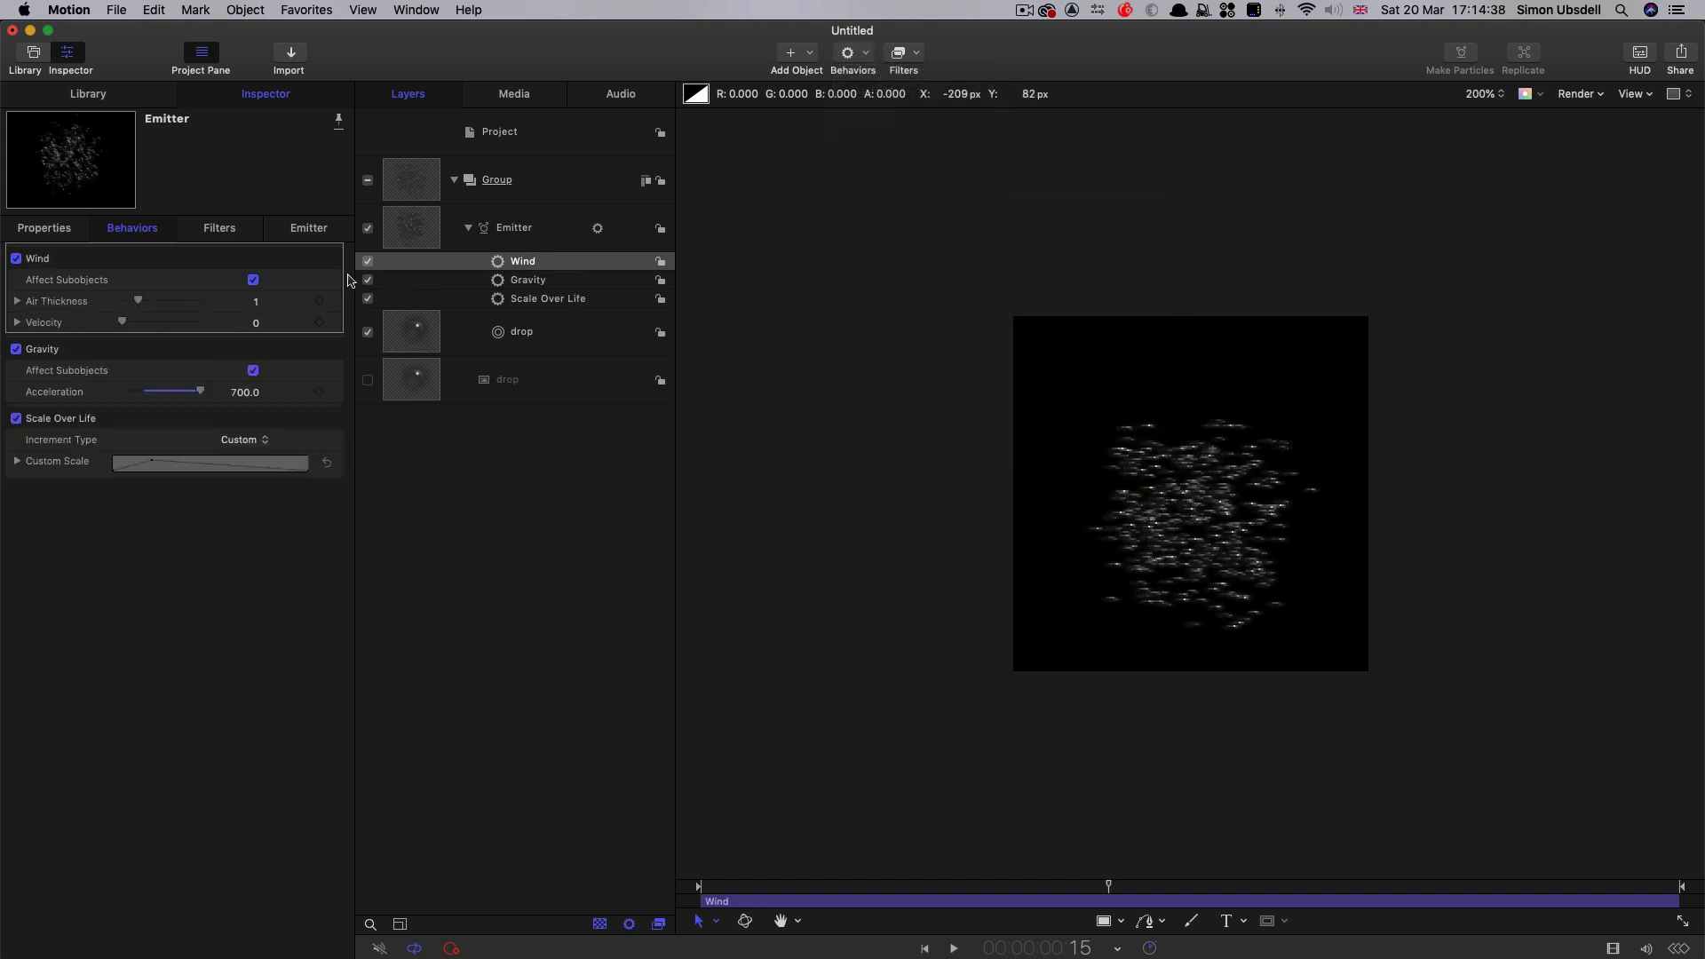
pyautogui.click(17, 323)
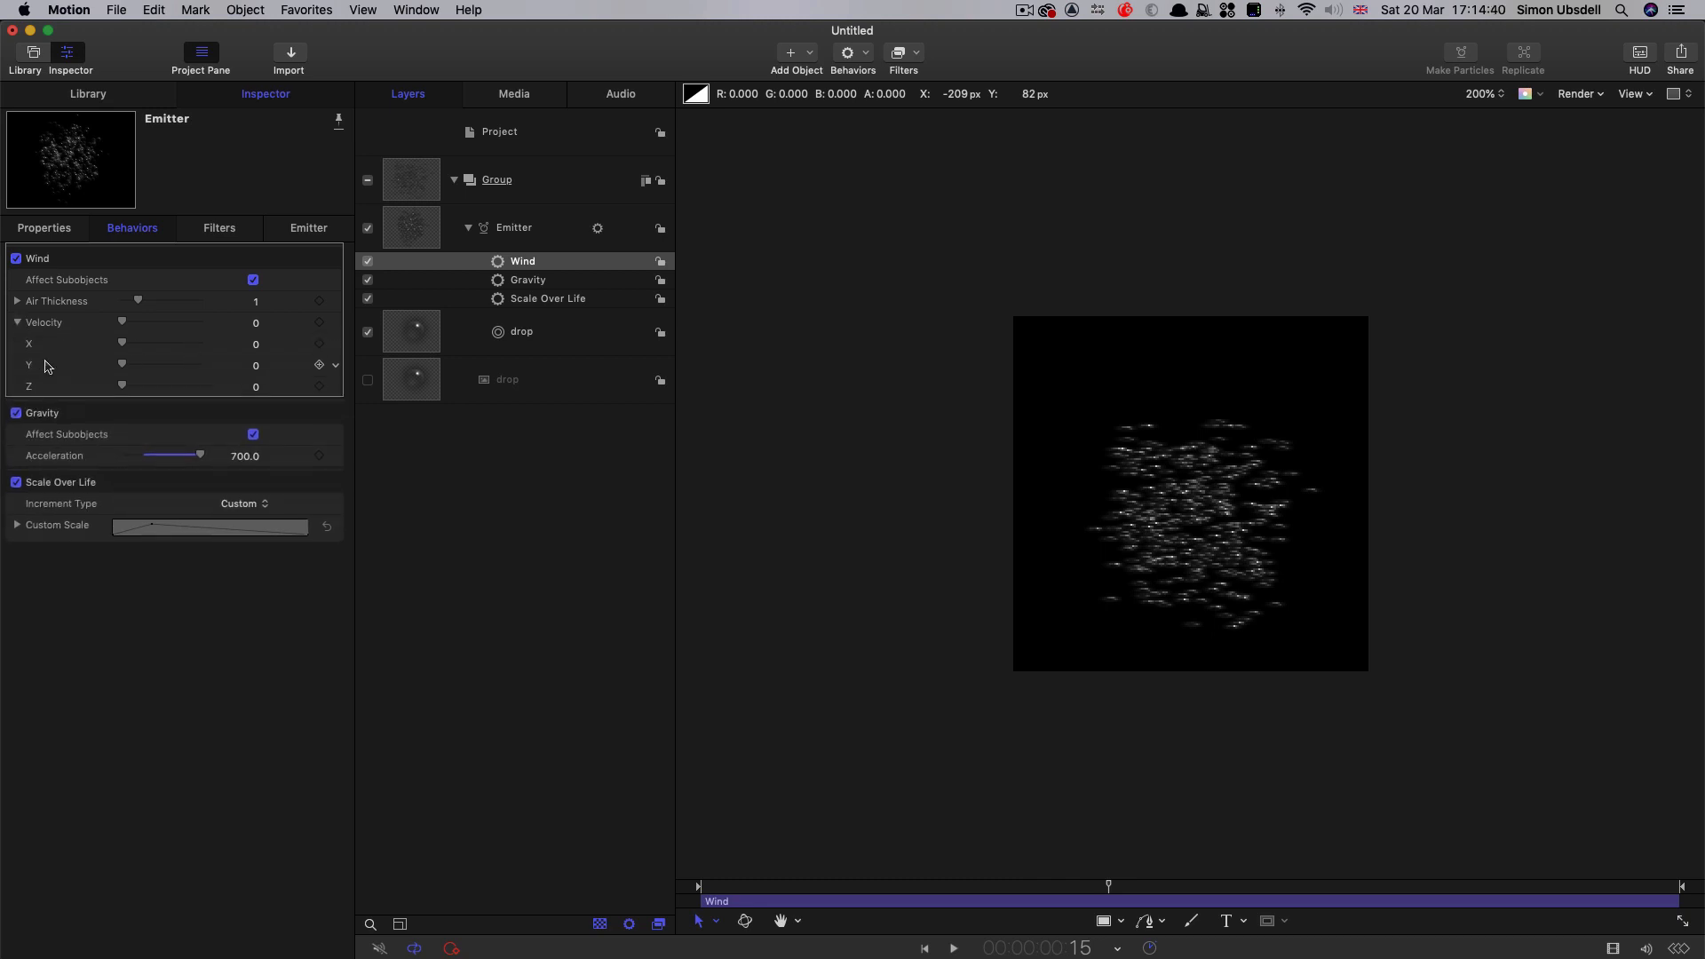
pyautogui.click(255, 366)
pyautogui.write('400')
pyautogui.press('Return')
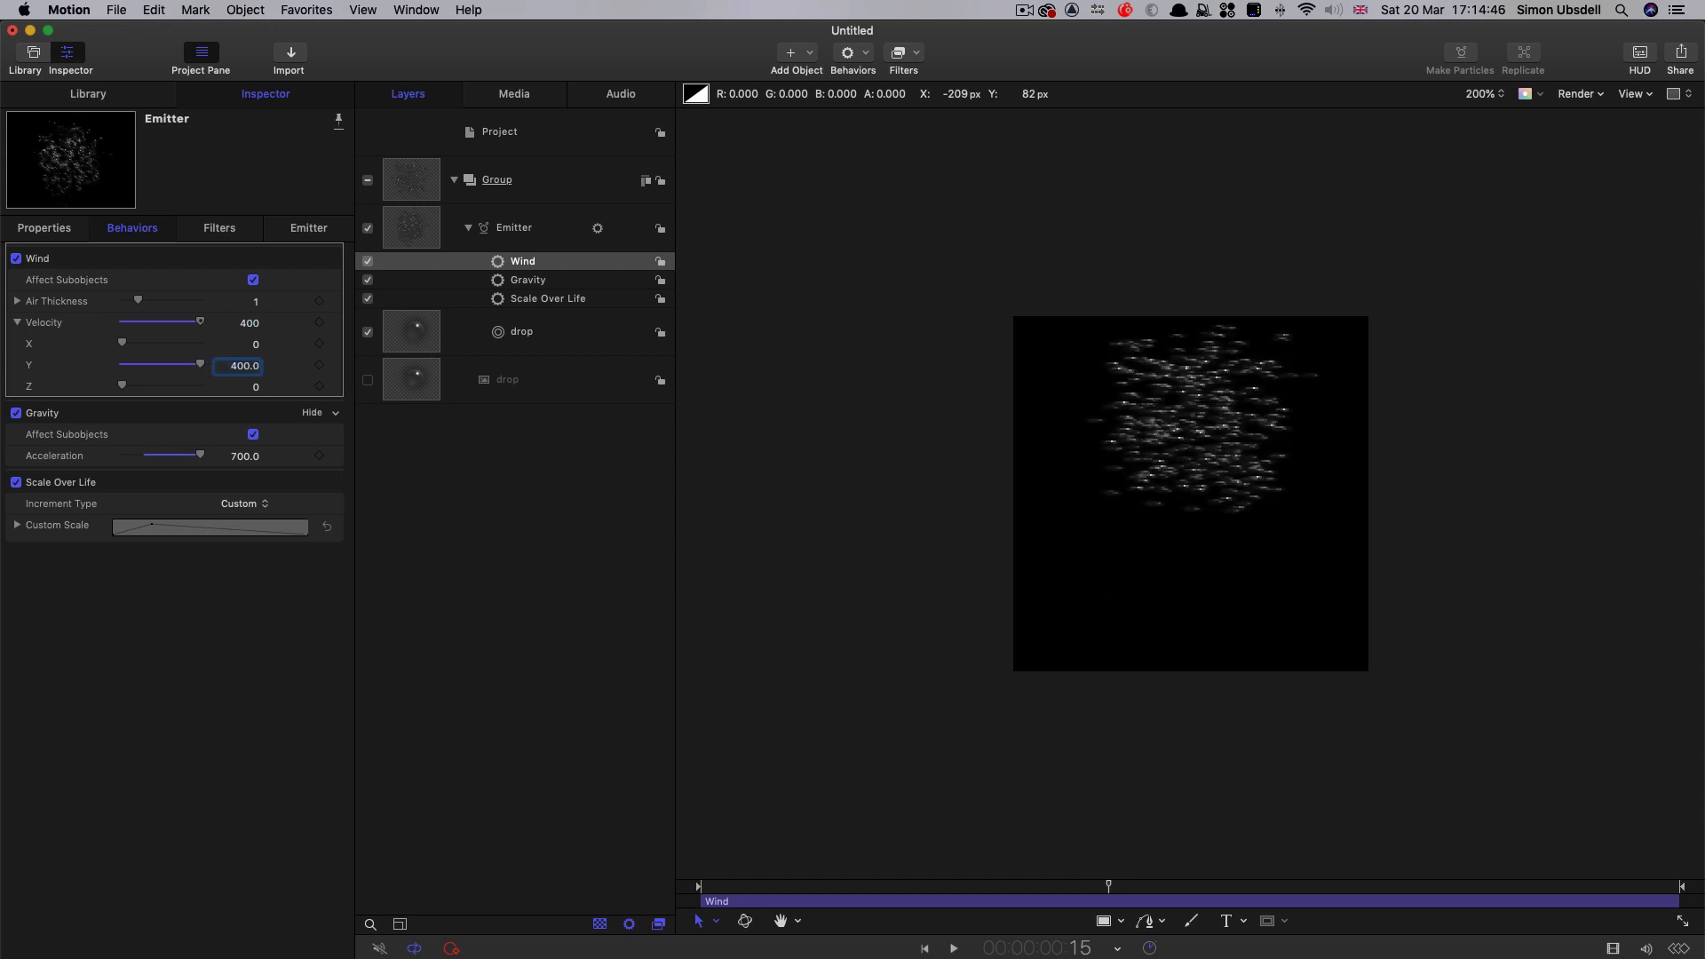
pyautogui.moveTo(823, 888); pyautogui.dragTo(629, 888)
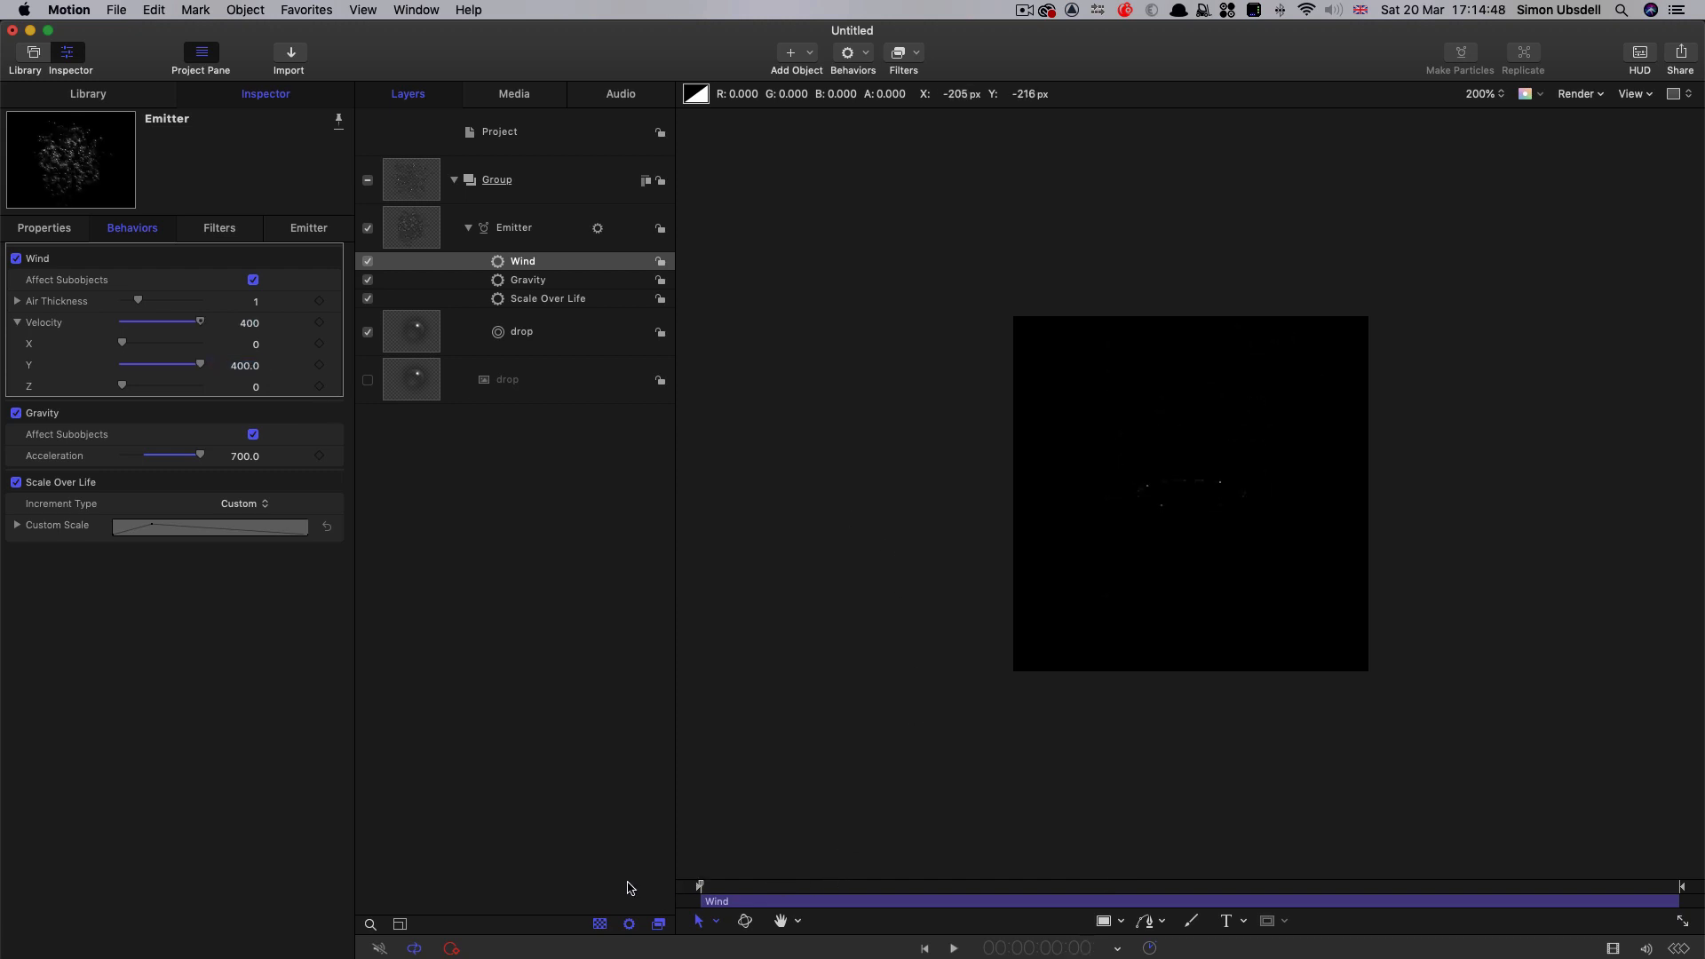
pyautogui.press('space')
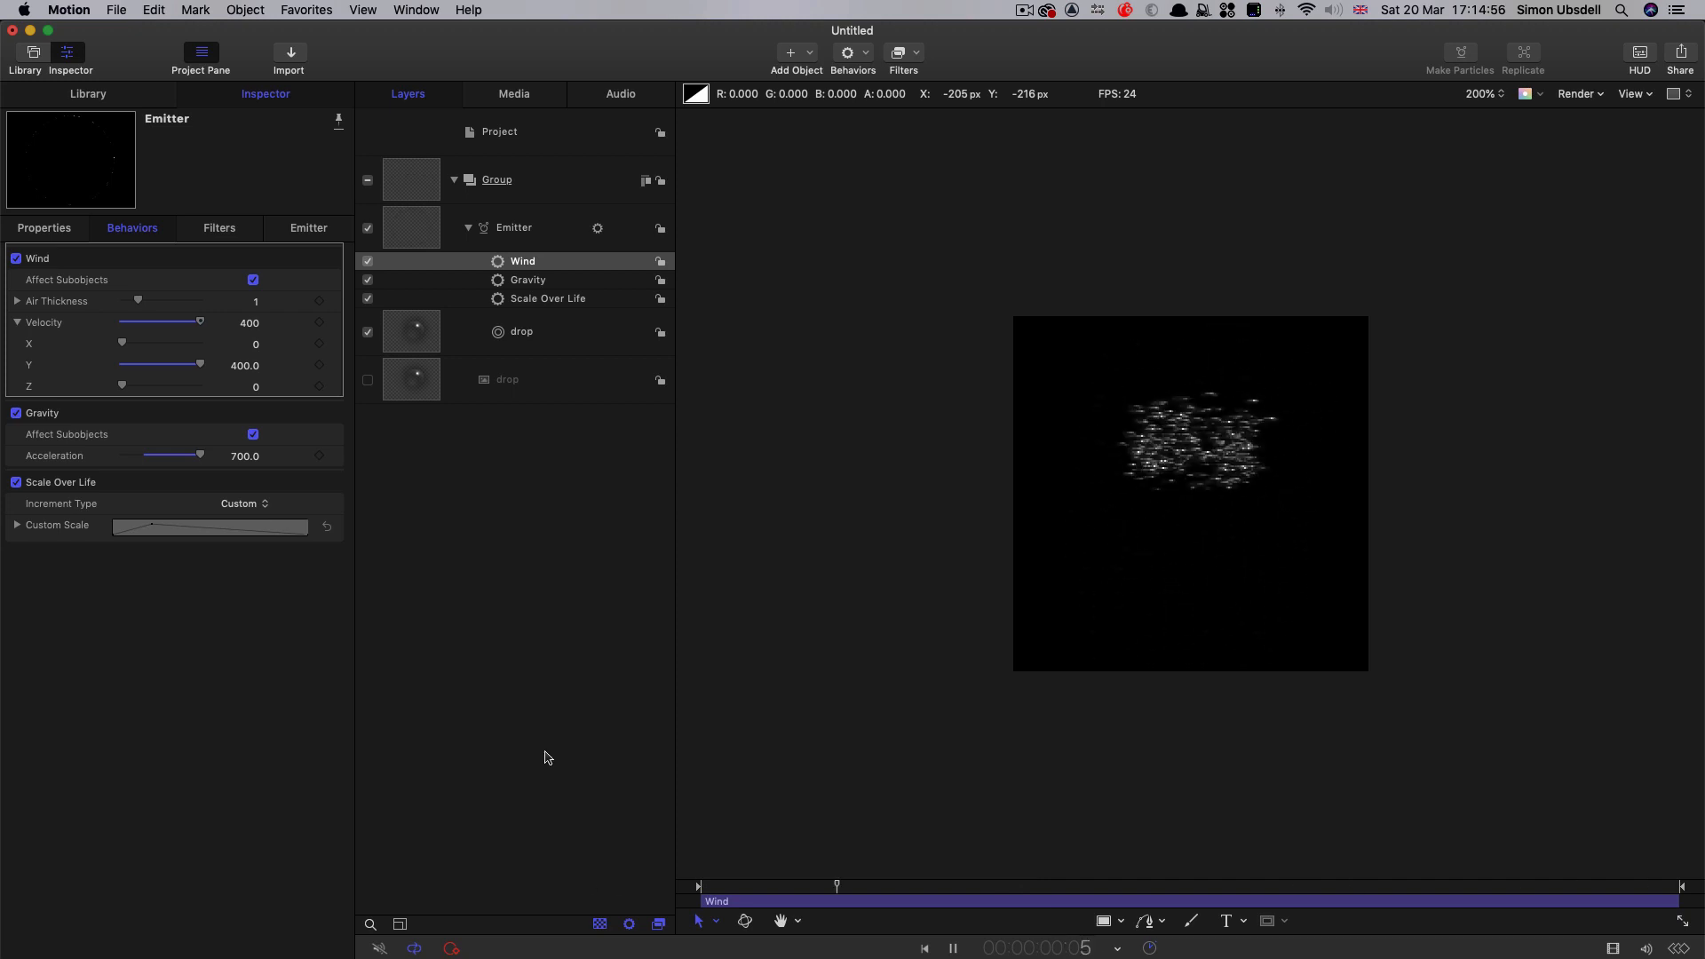
pyautogui.press('space')
# - Set the emitter's emission range to 45° and play back the splash
pyautogui.moveTo(819, 889); pyautogui.dragTo(829, 887)
pyautogui.click(425, 227)
pyautogui.click(311, 228)
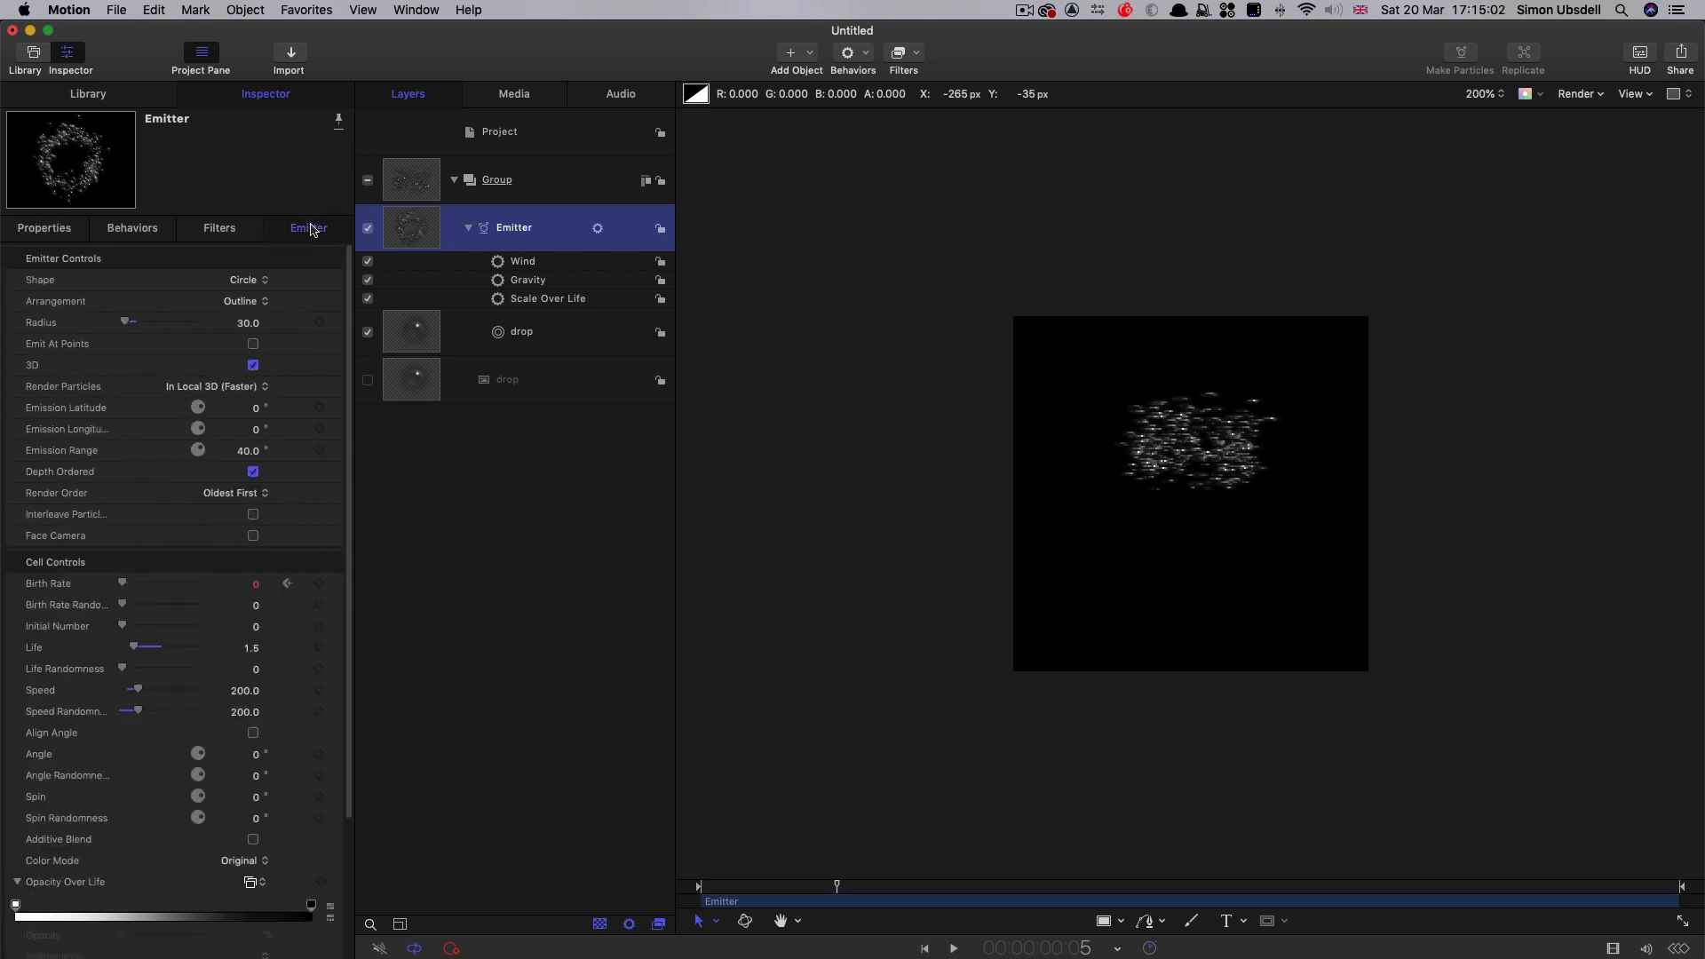
pyautogui.click(248, 451)
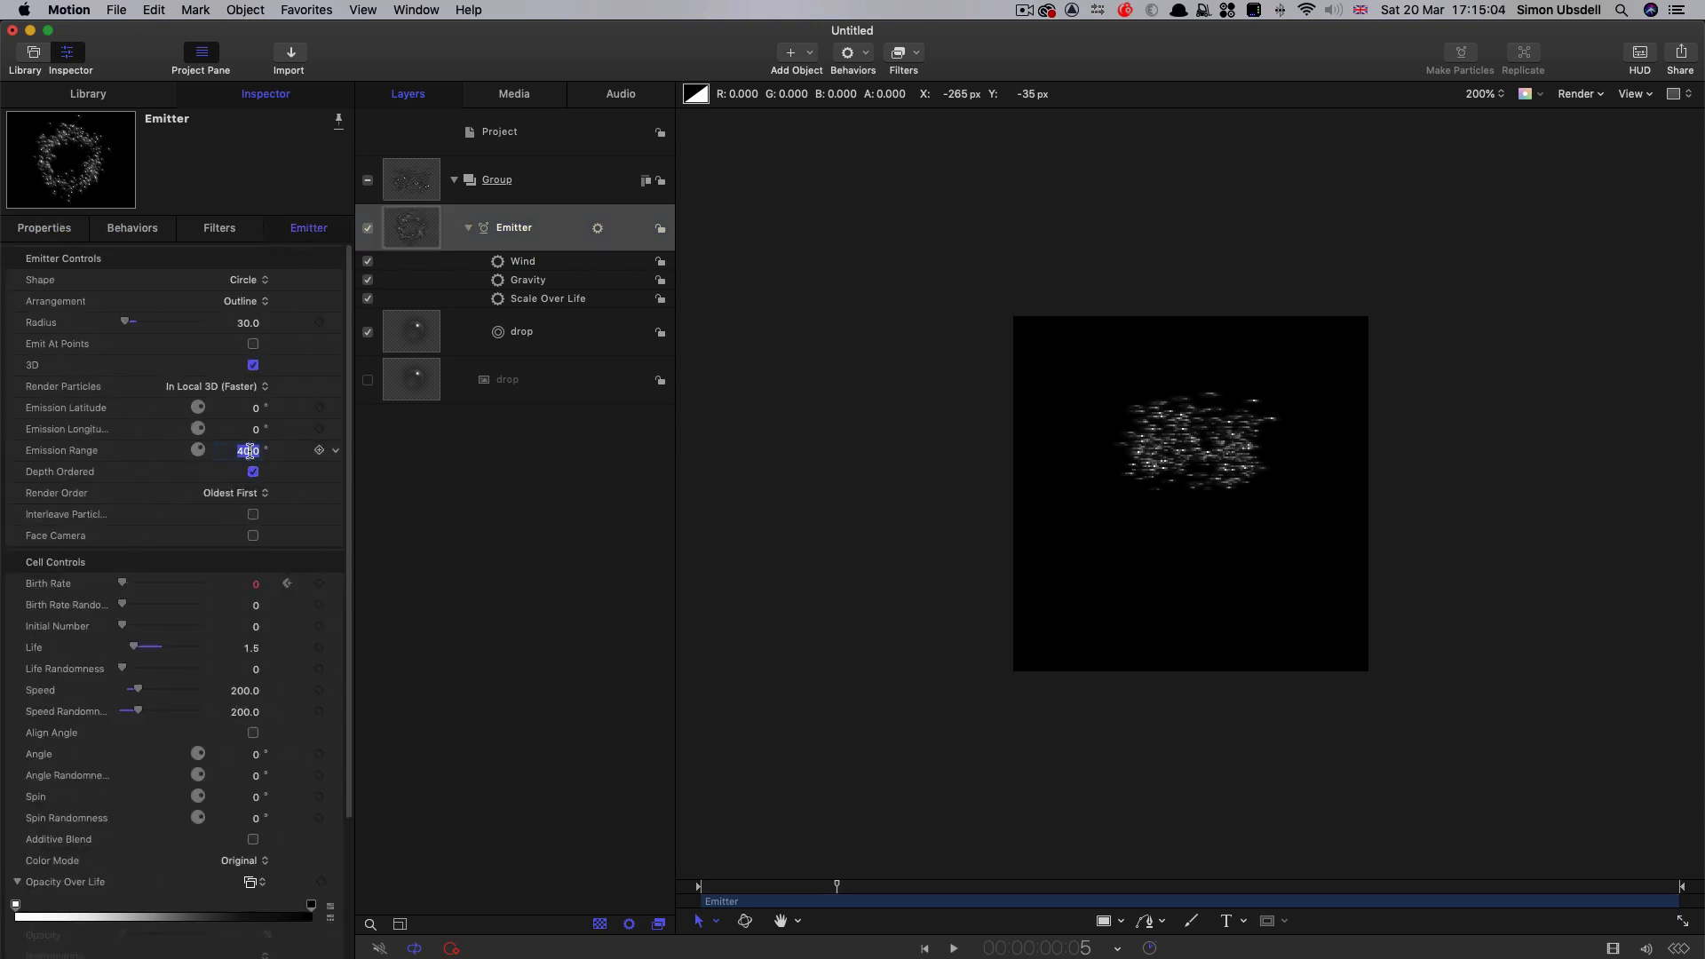
pyautogui.write('45')
pyautogui.press('Return')
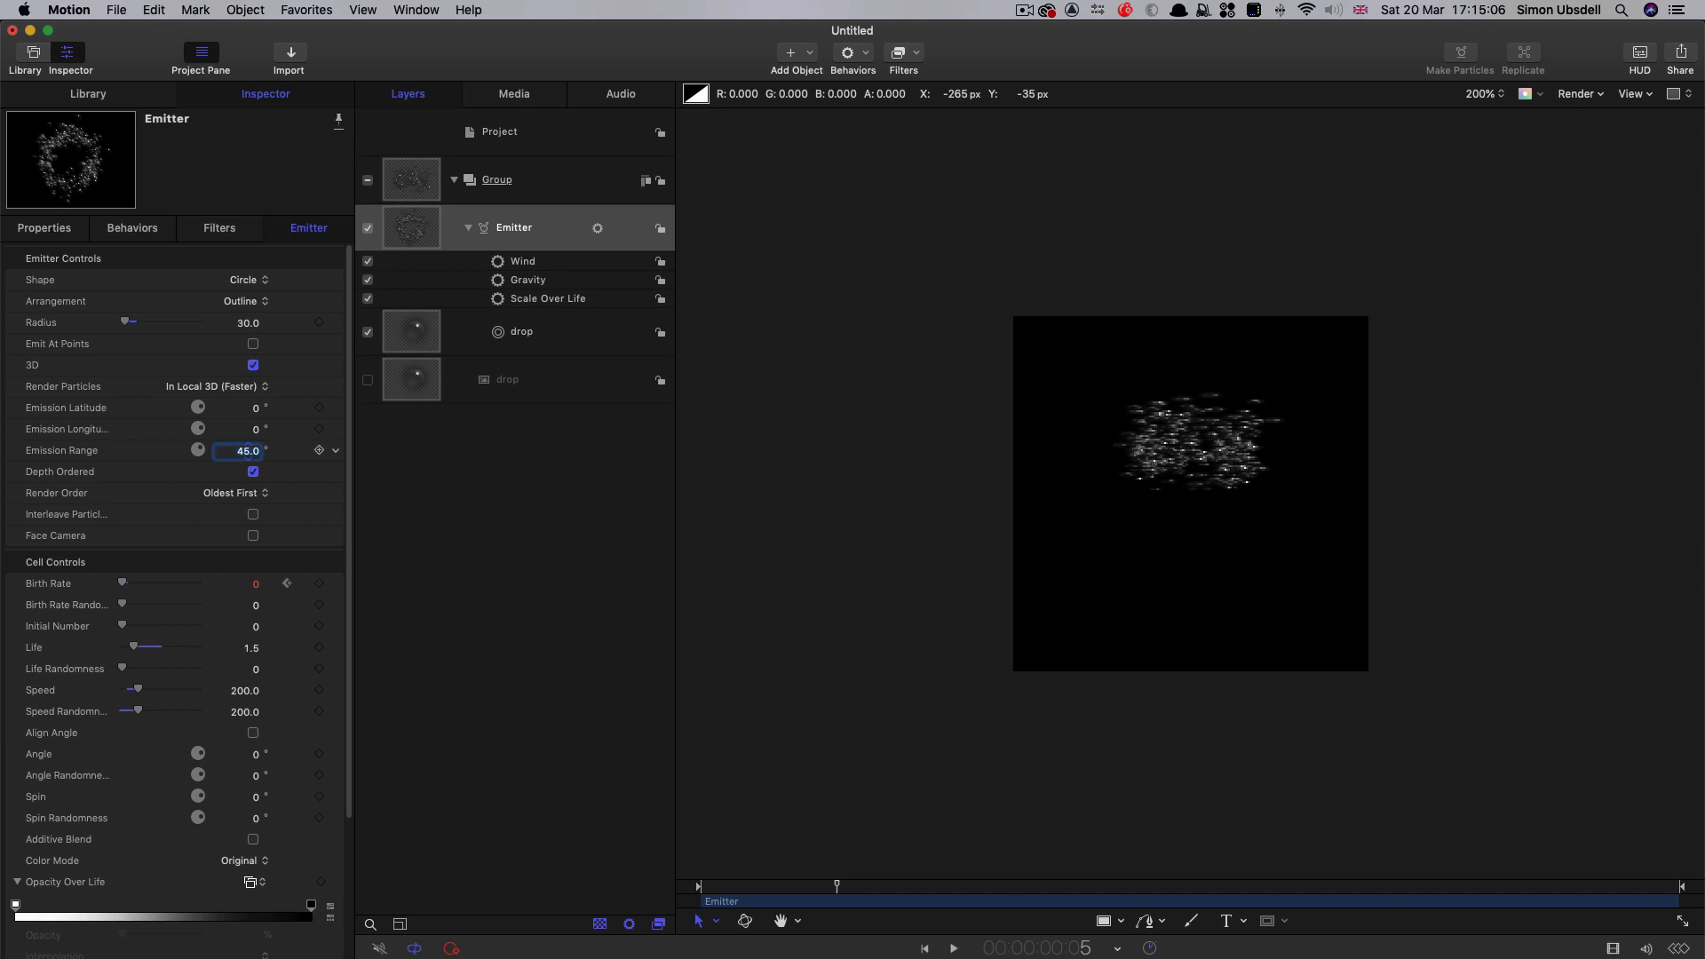
pyautogui.press('space')
pyautogui.press('space')
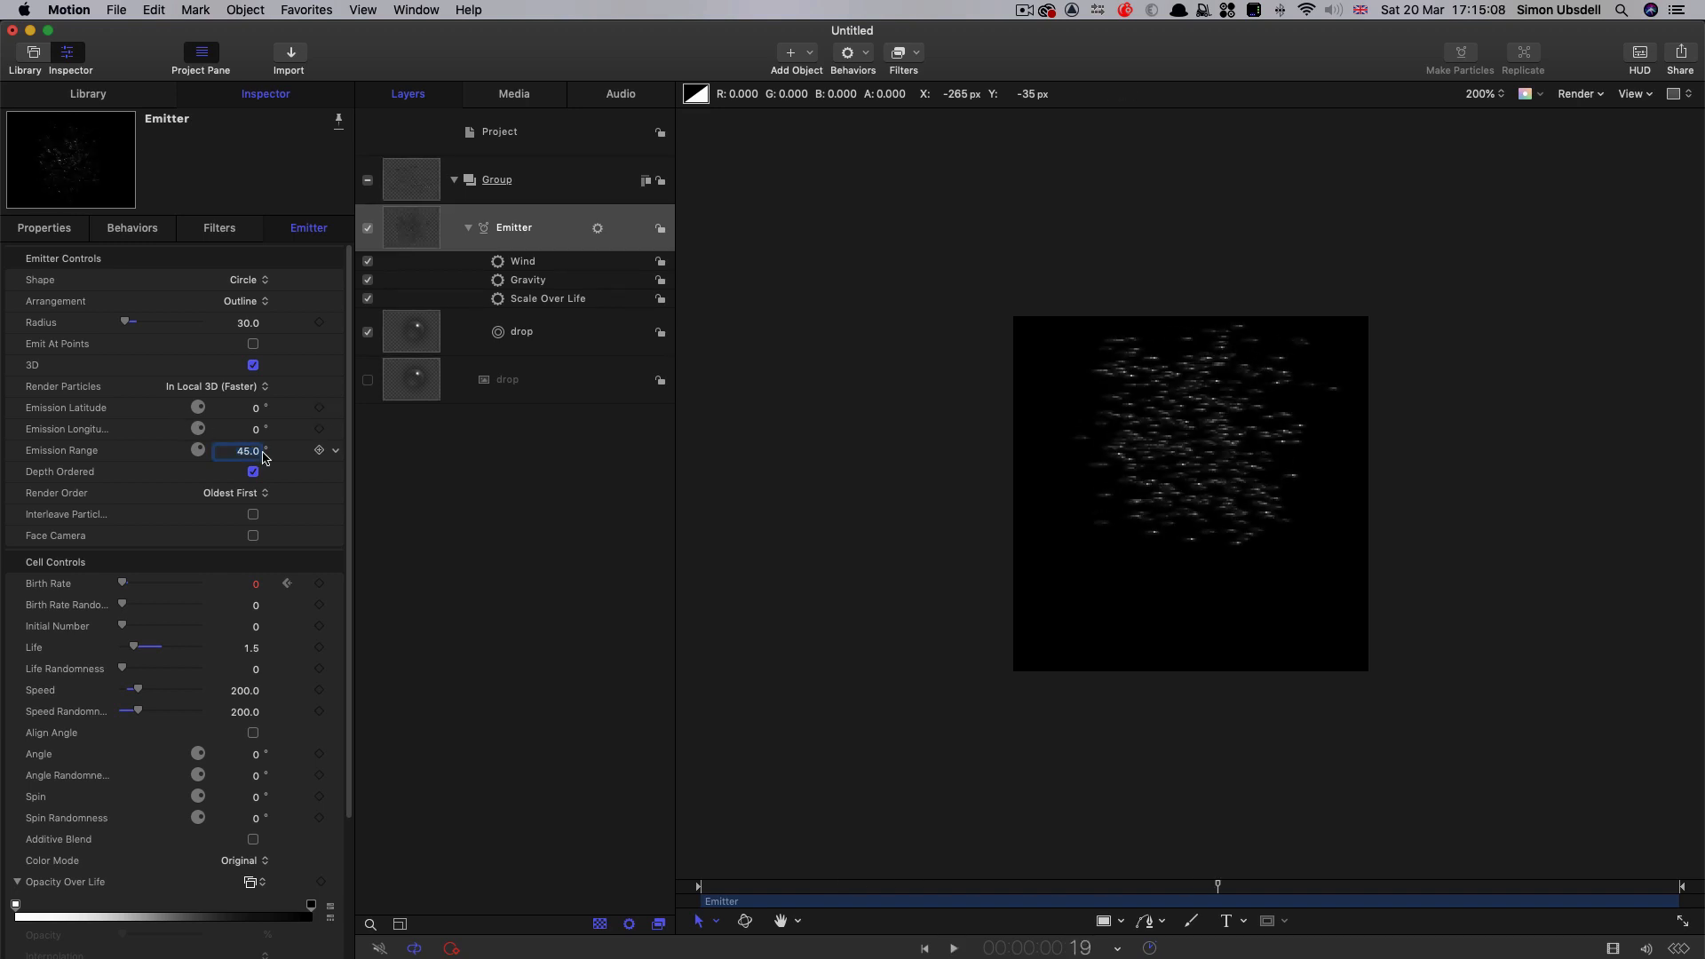
# - Try an emission range of 50° in playback and return it to 45°
pyautogui.write('50')
pyautogui.press('Return')
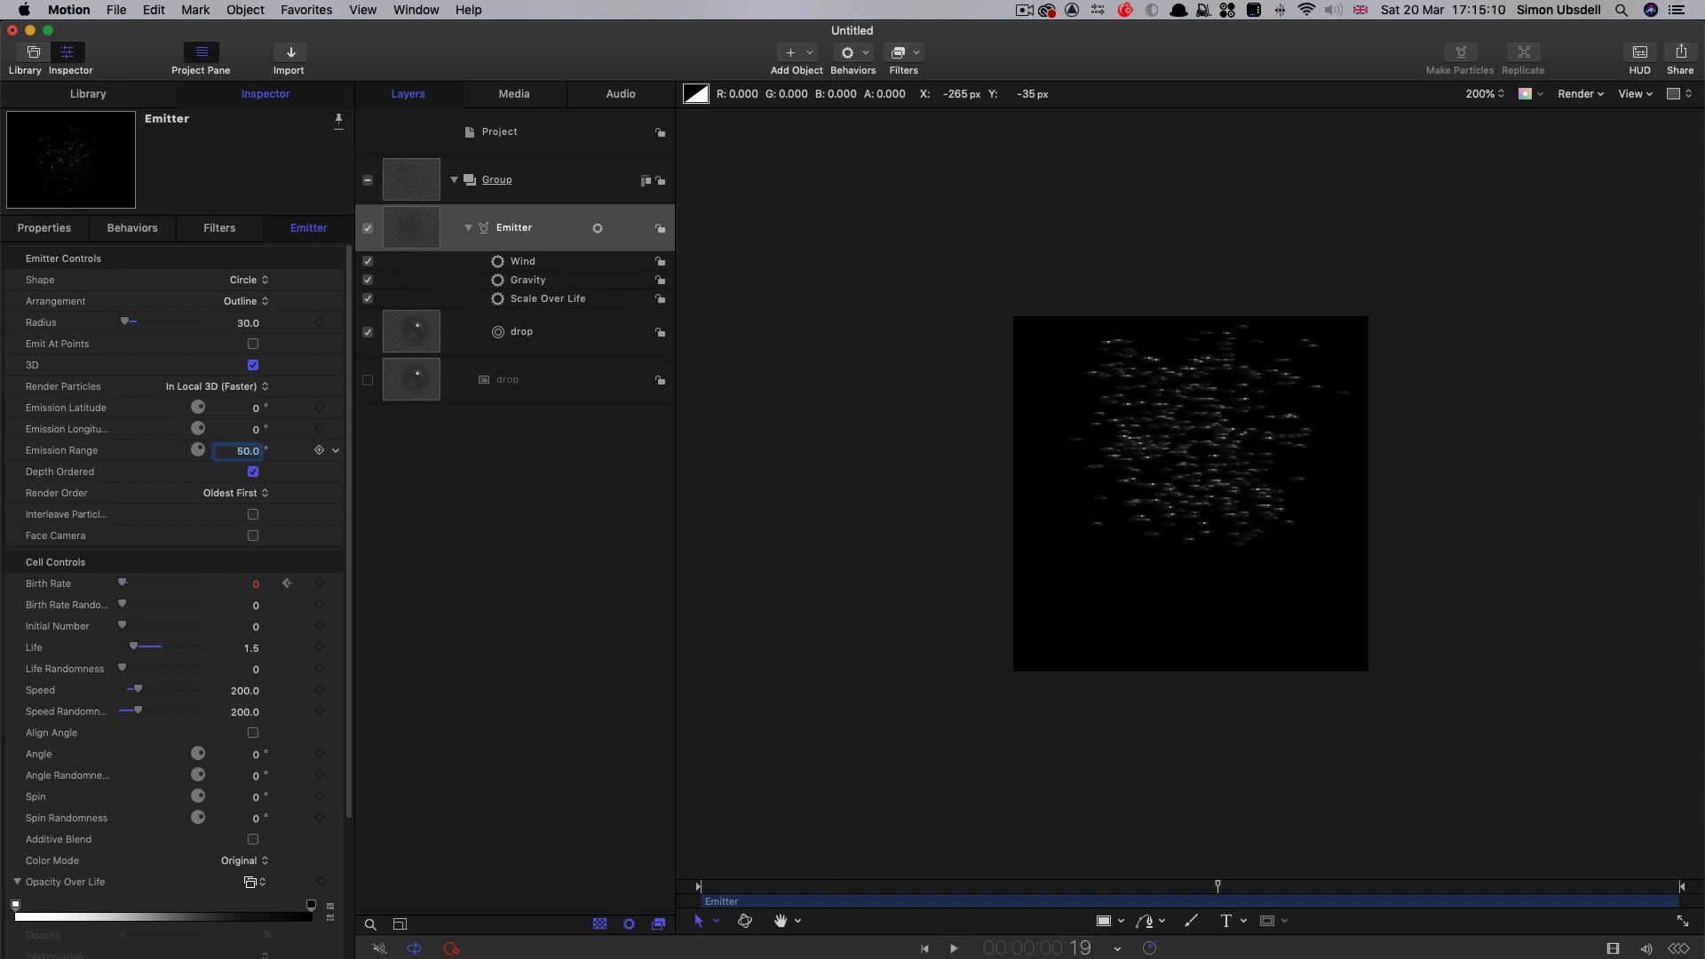
pyautogui.press('space')
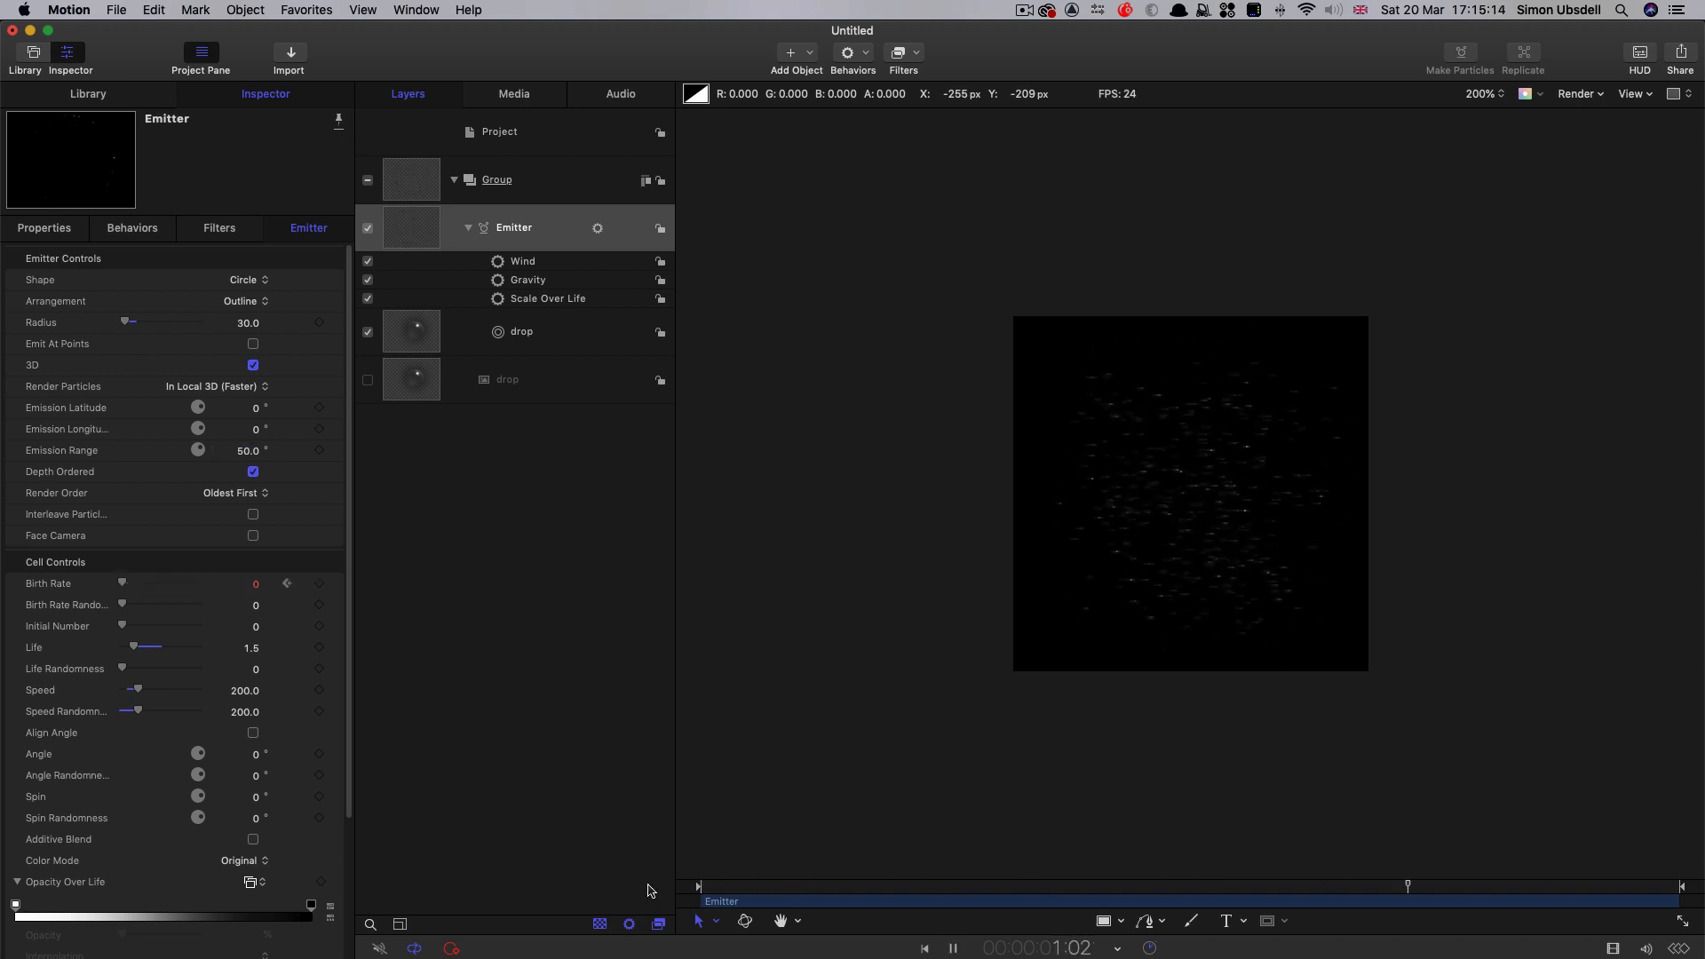
pyautogui.press('space')
pyautogui.moveTo(256, 451); pyautogui.dragTo(260, 453)
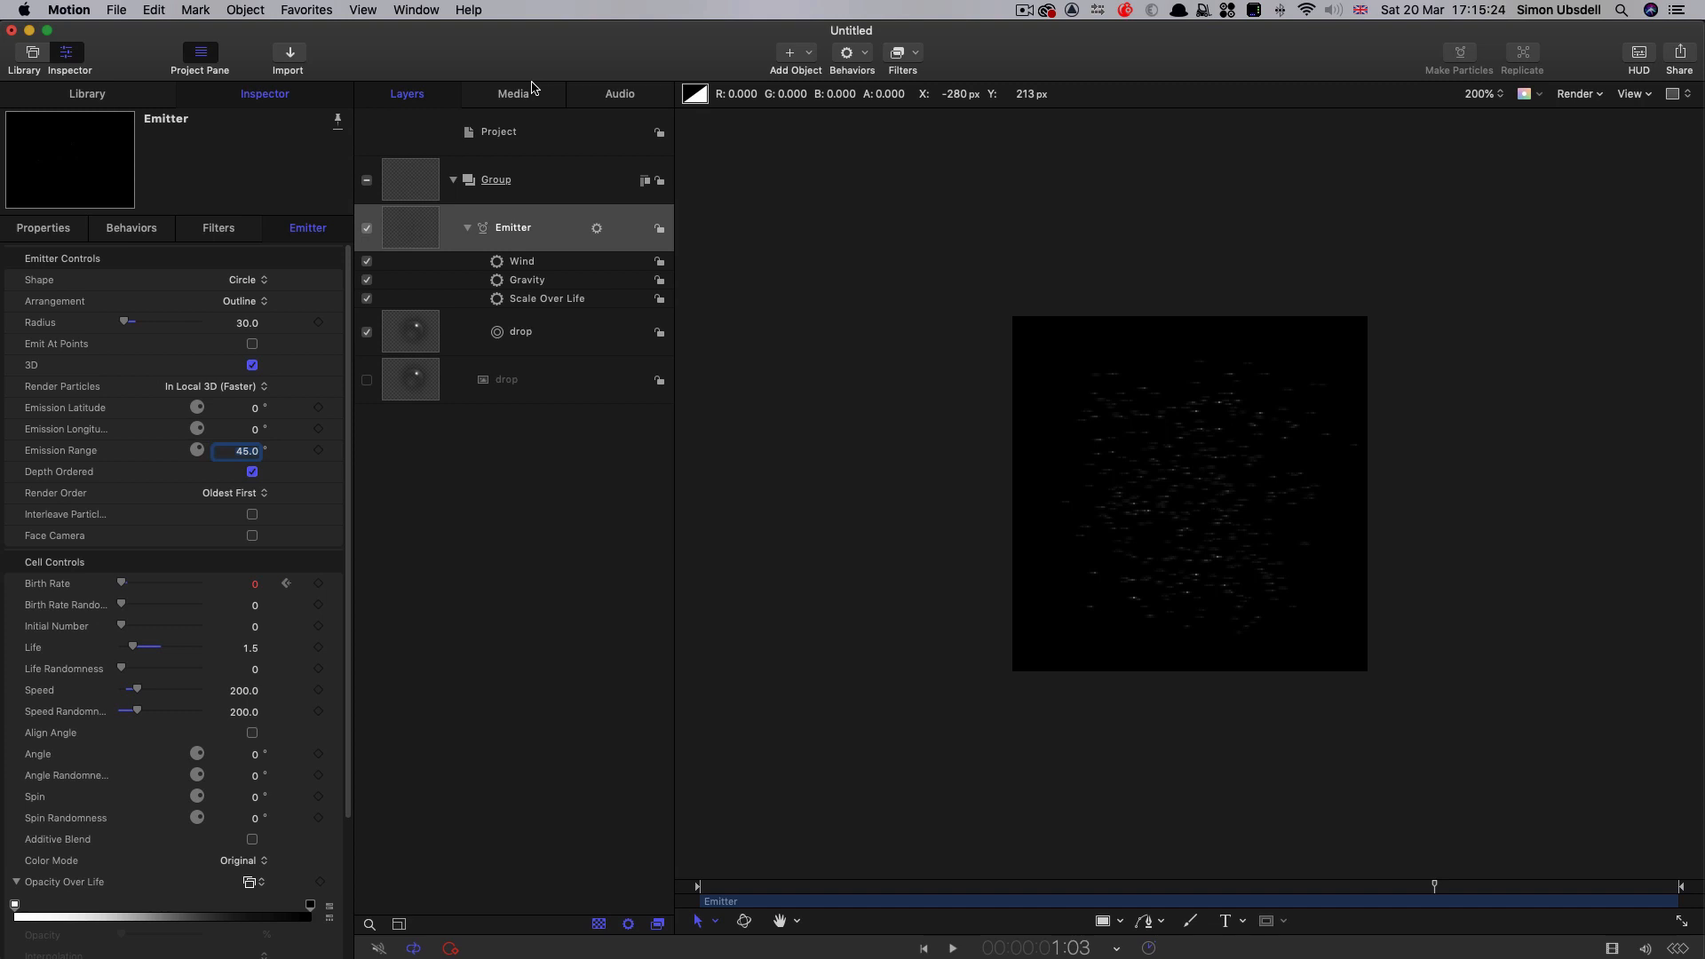
# - Export the whole project as a movie named Splash, check its export settings and save Splash.mov in the Assets folder
pyautogui.click(1687, 55)
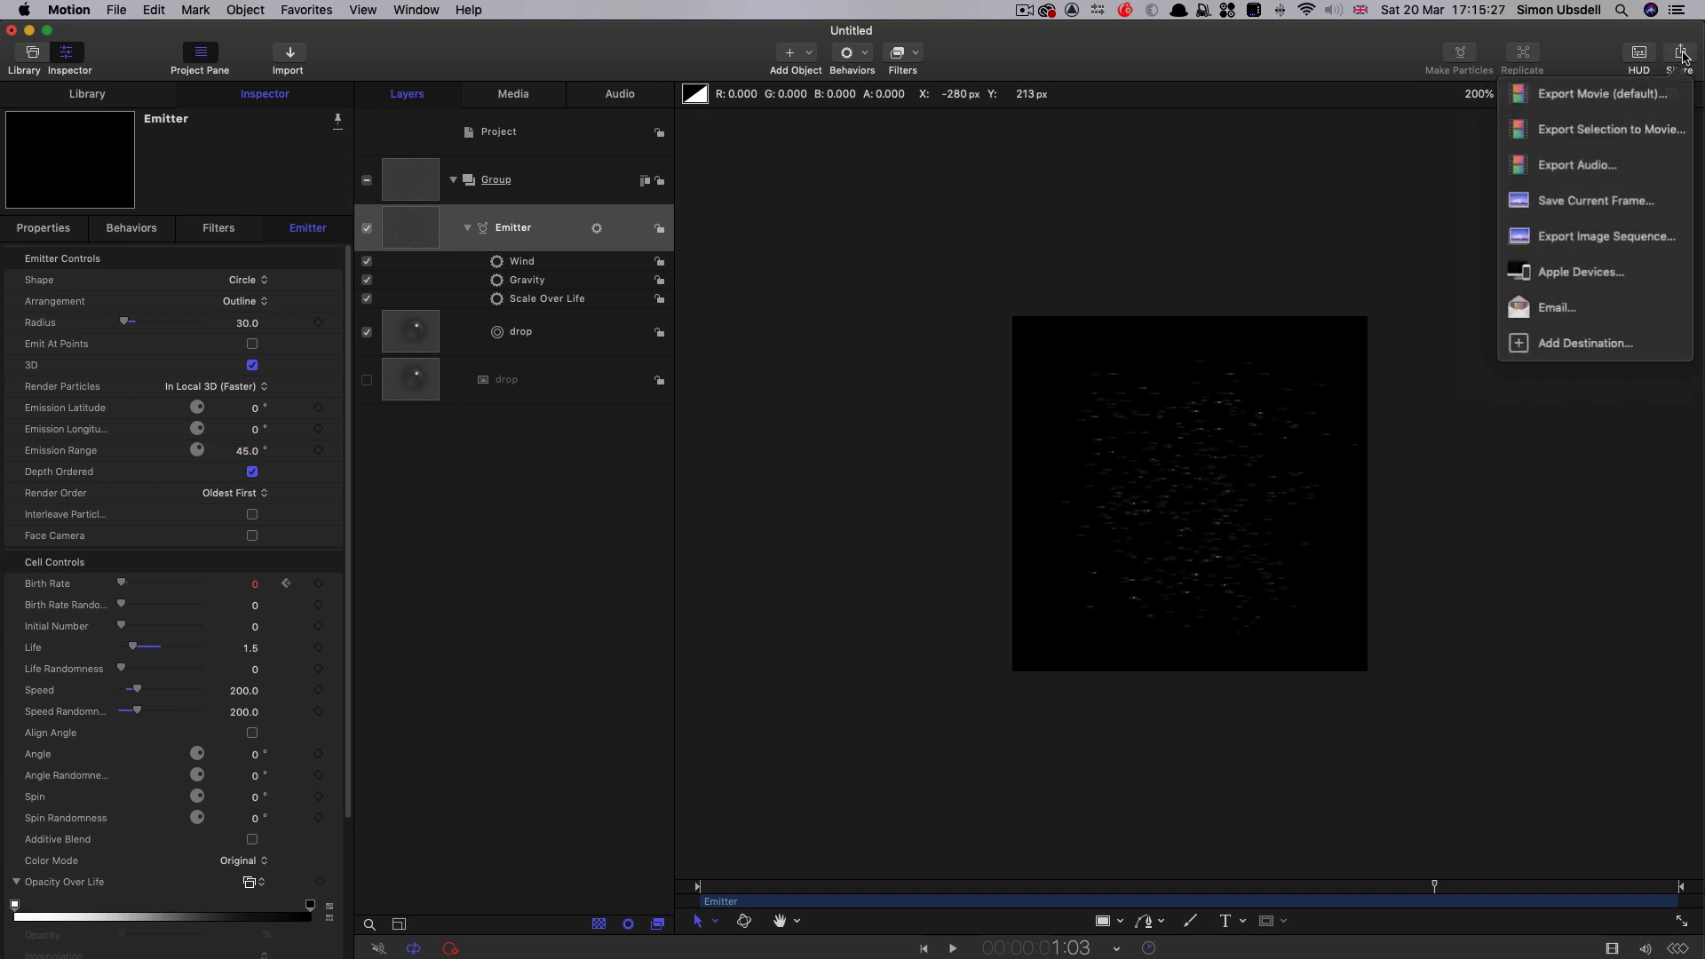
pyautogui.click(1596, 108)
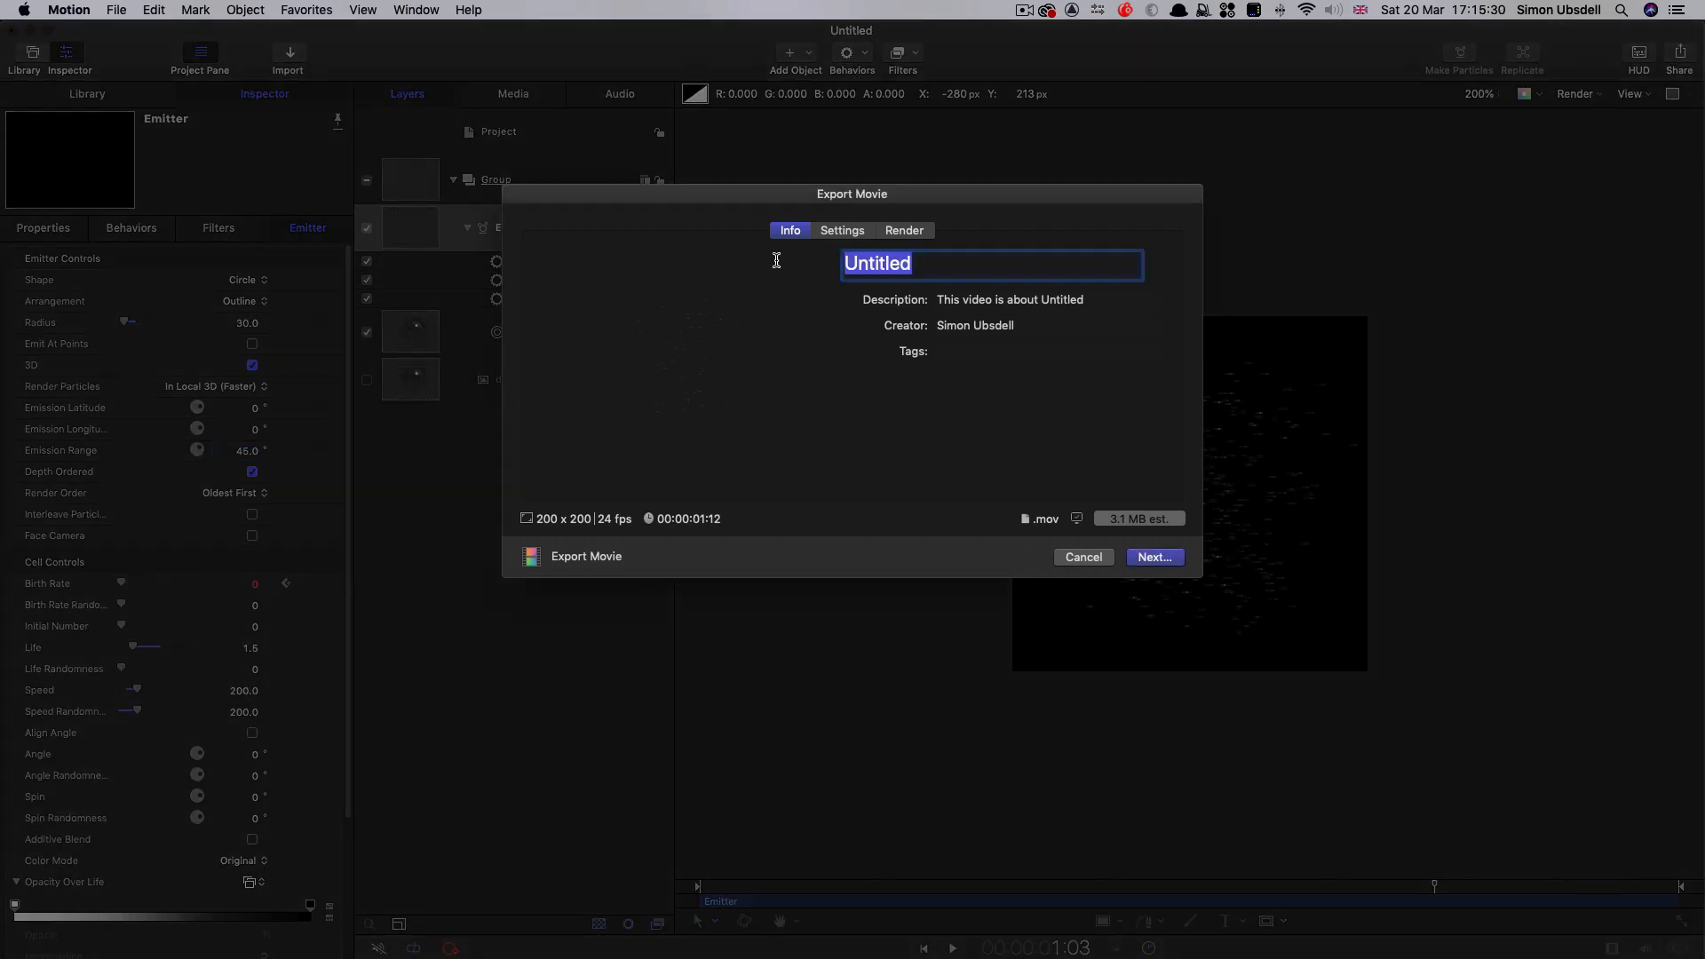
pyautogui.write('Splash')
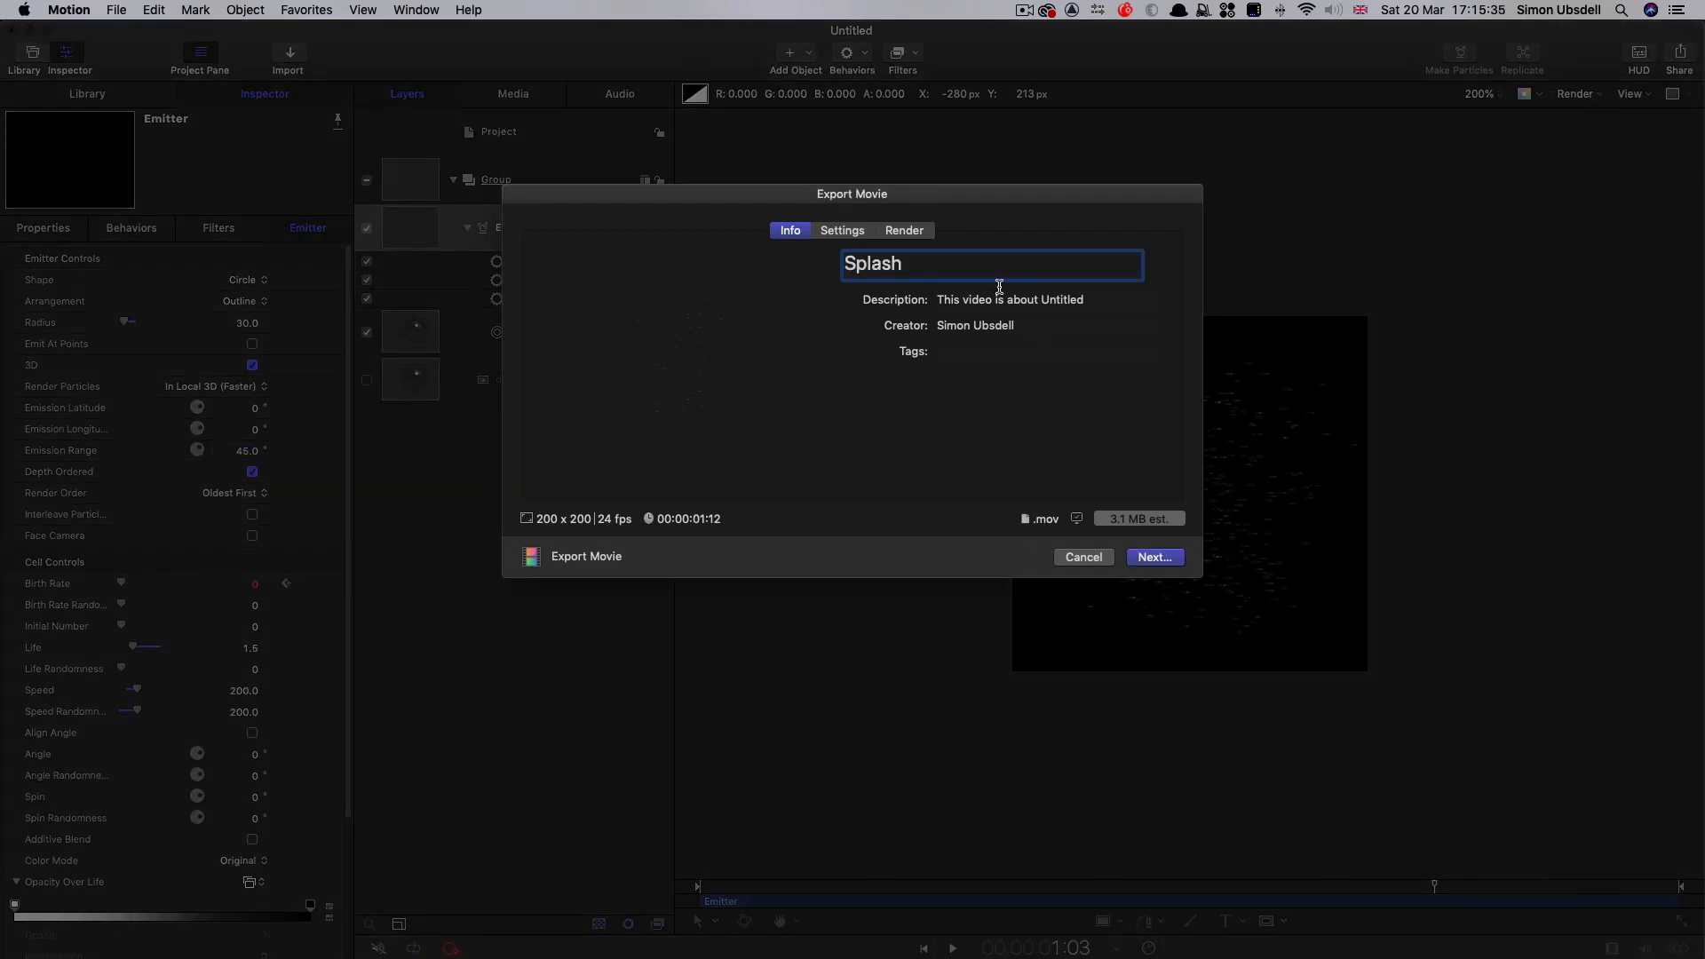
pyautogui.click(844, 232)
pyautogui.click(905, 232)
pyautogui.click(817, 233)
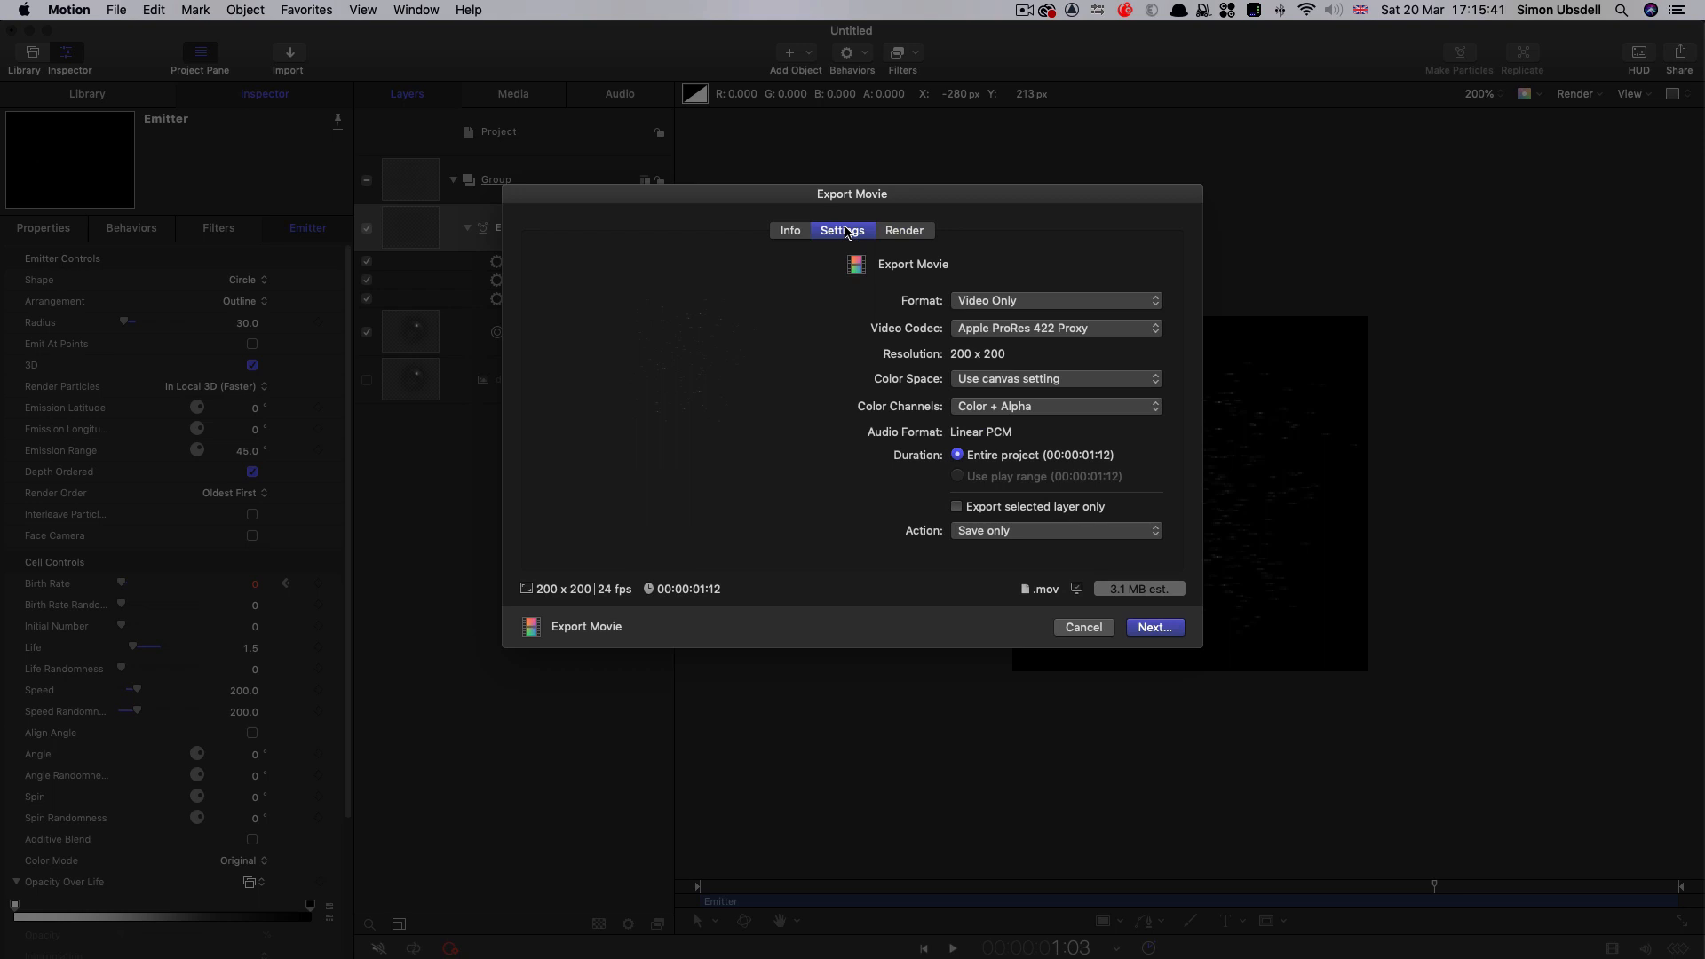
pyautogui.click(1155, 627)
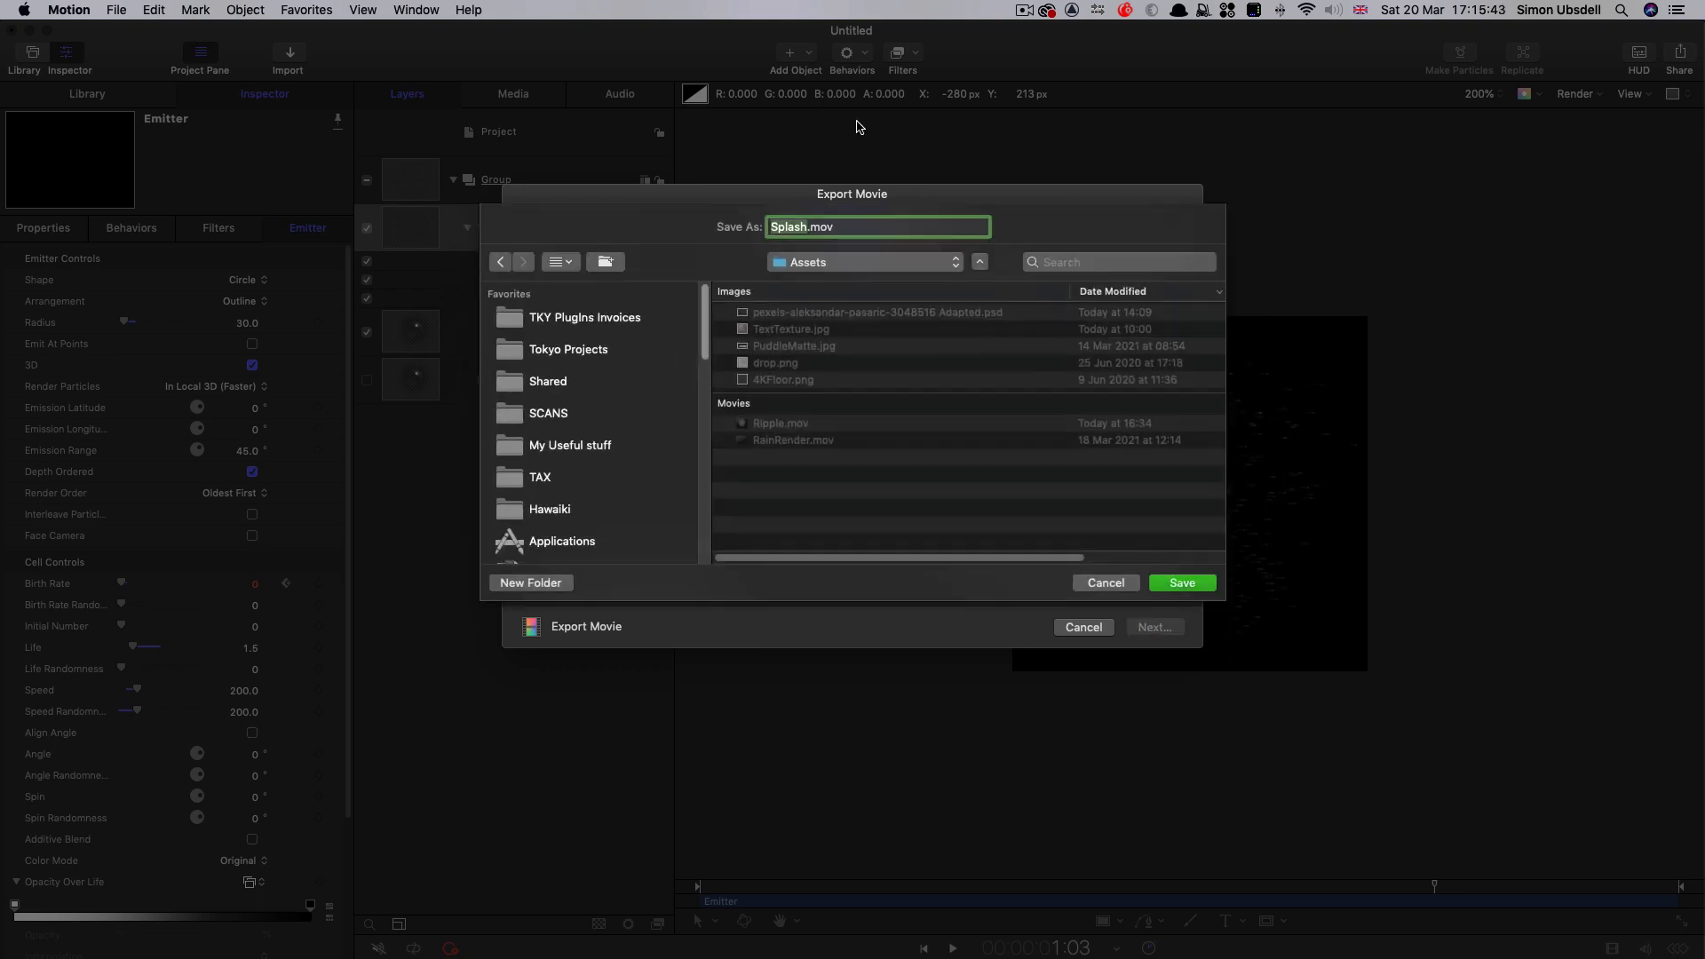
pyautogui.click(1182, 583)
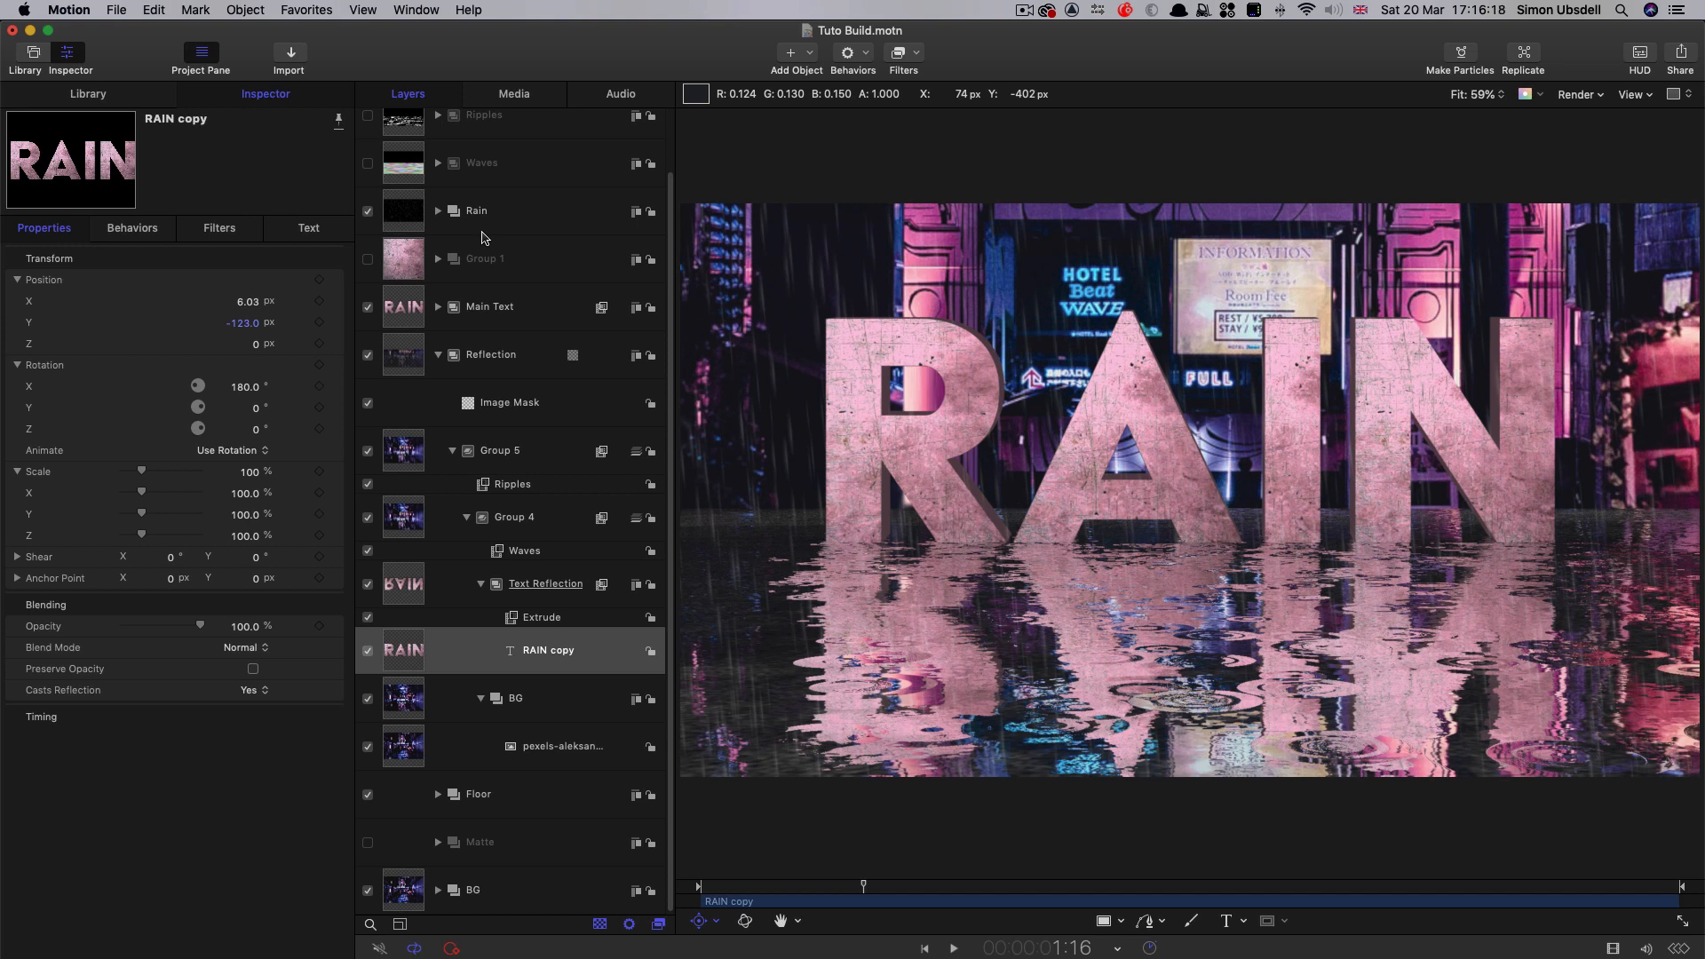
# - Create a new group above all others in the Tuto Build project and import Splash.mov into it
pyautogui.scroll(3, 484, 238)
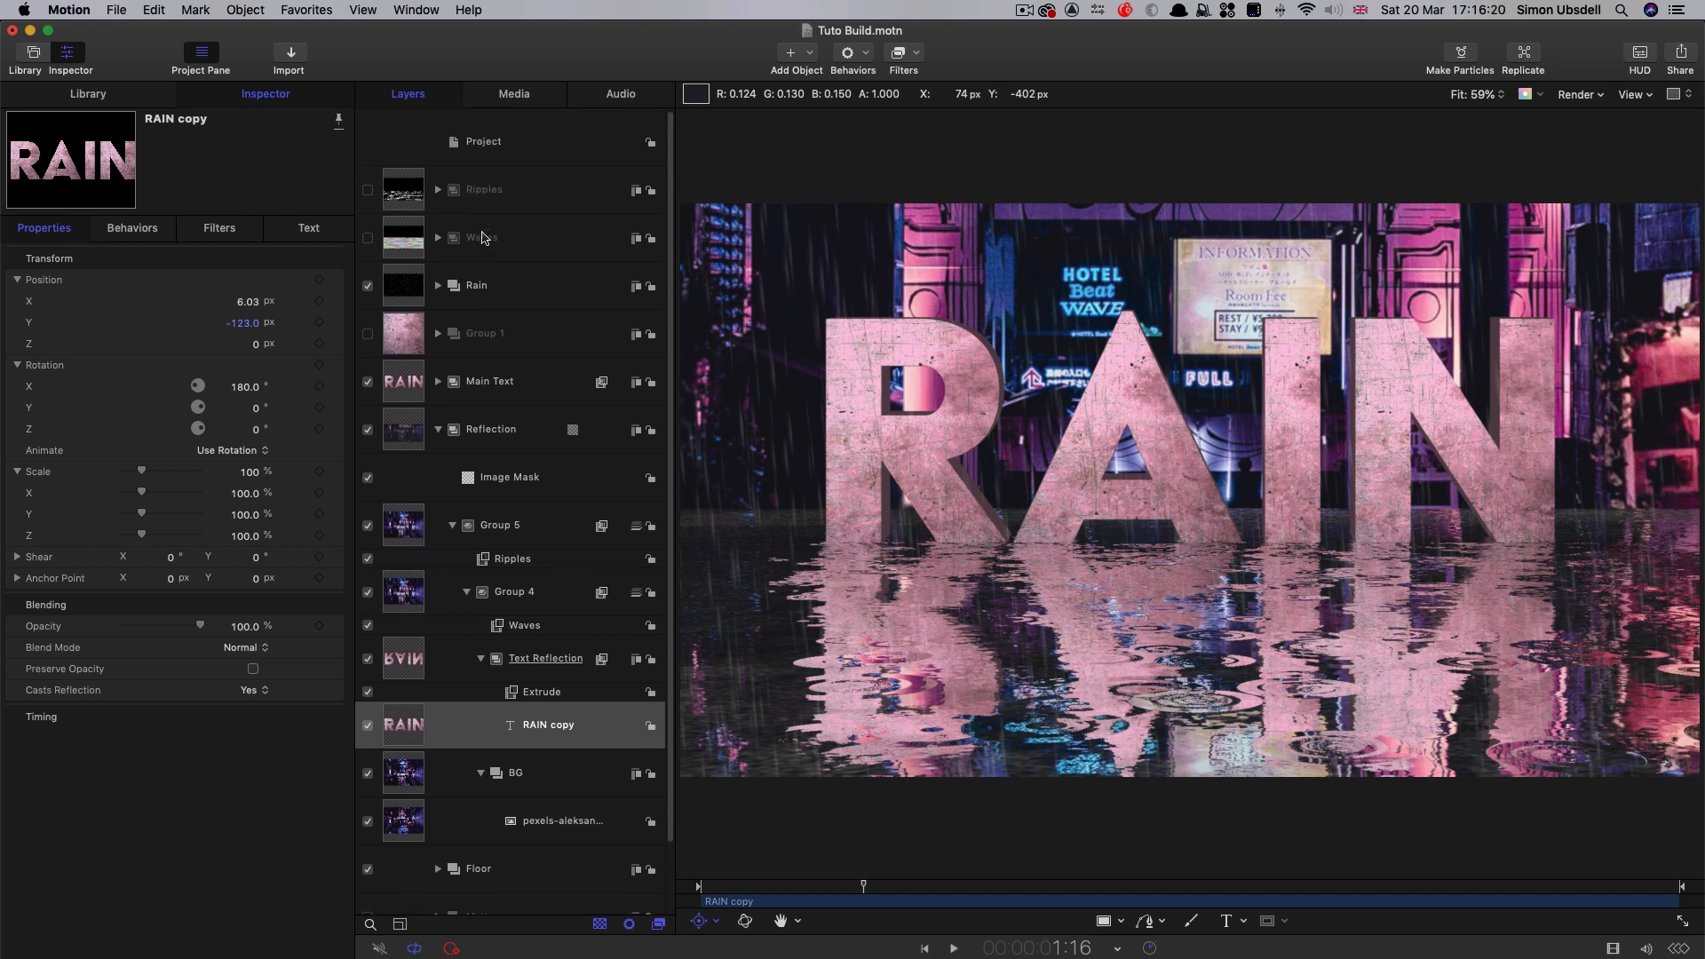
pyautogui.click(516, 138)
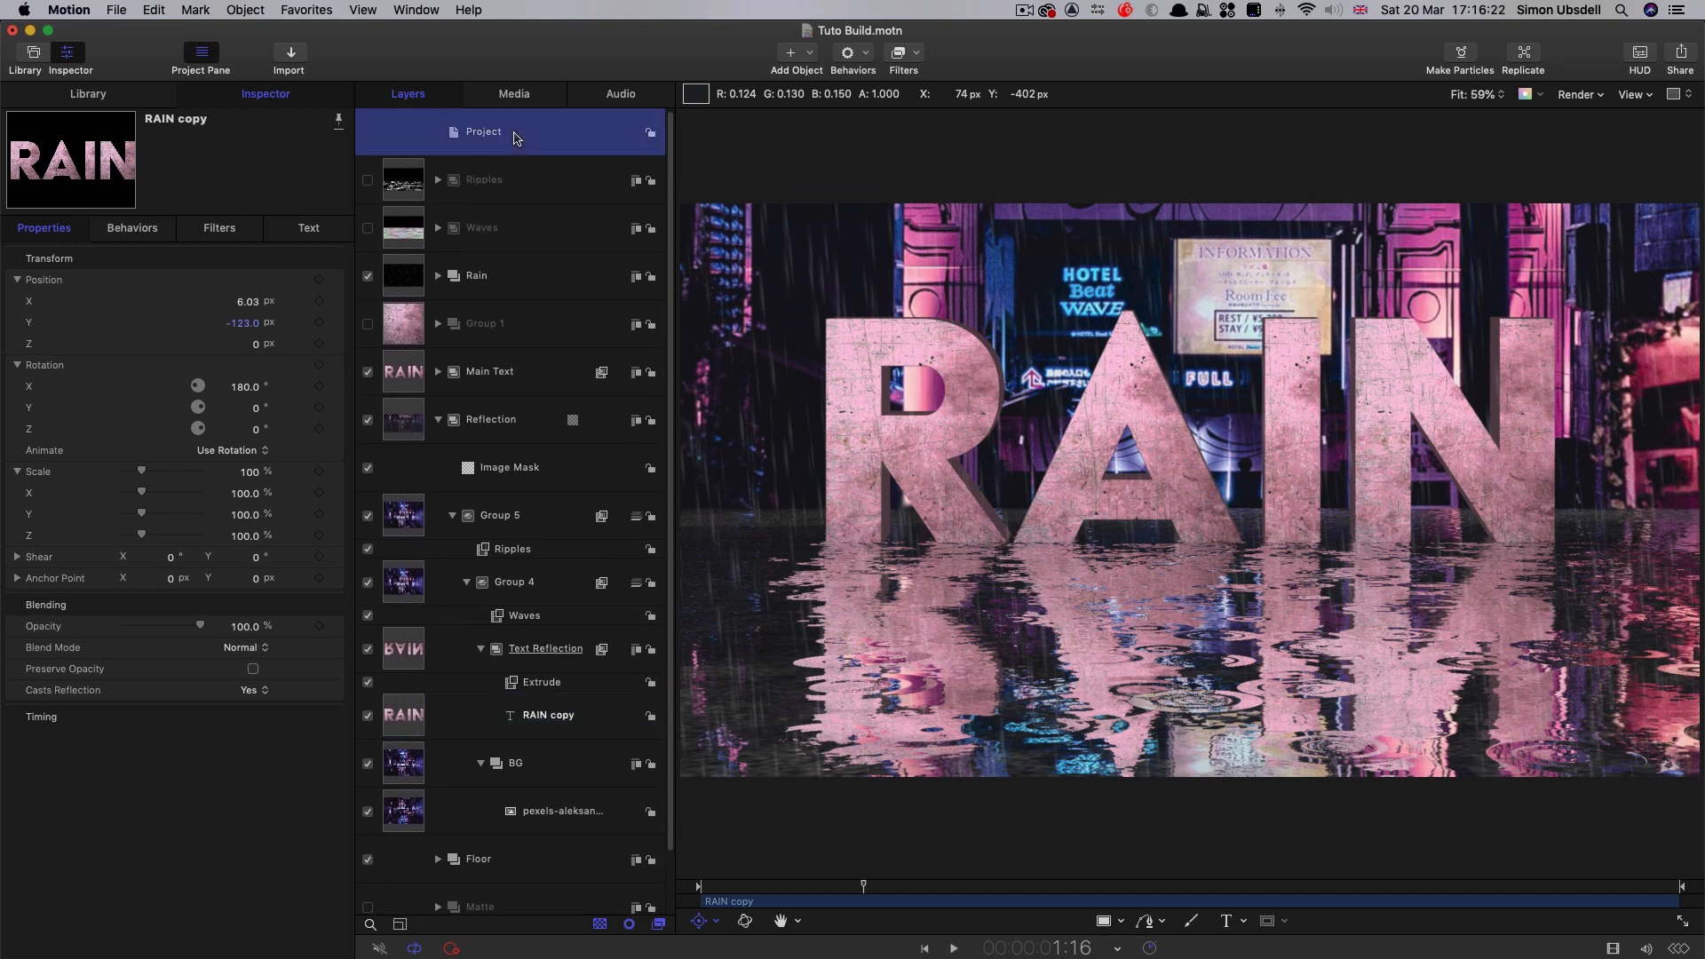
pyautogui.press('super+shift+n')
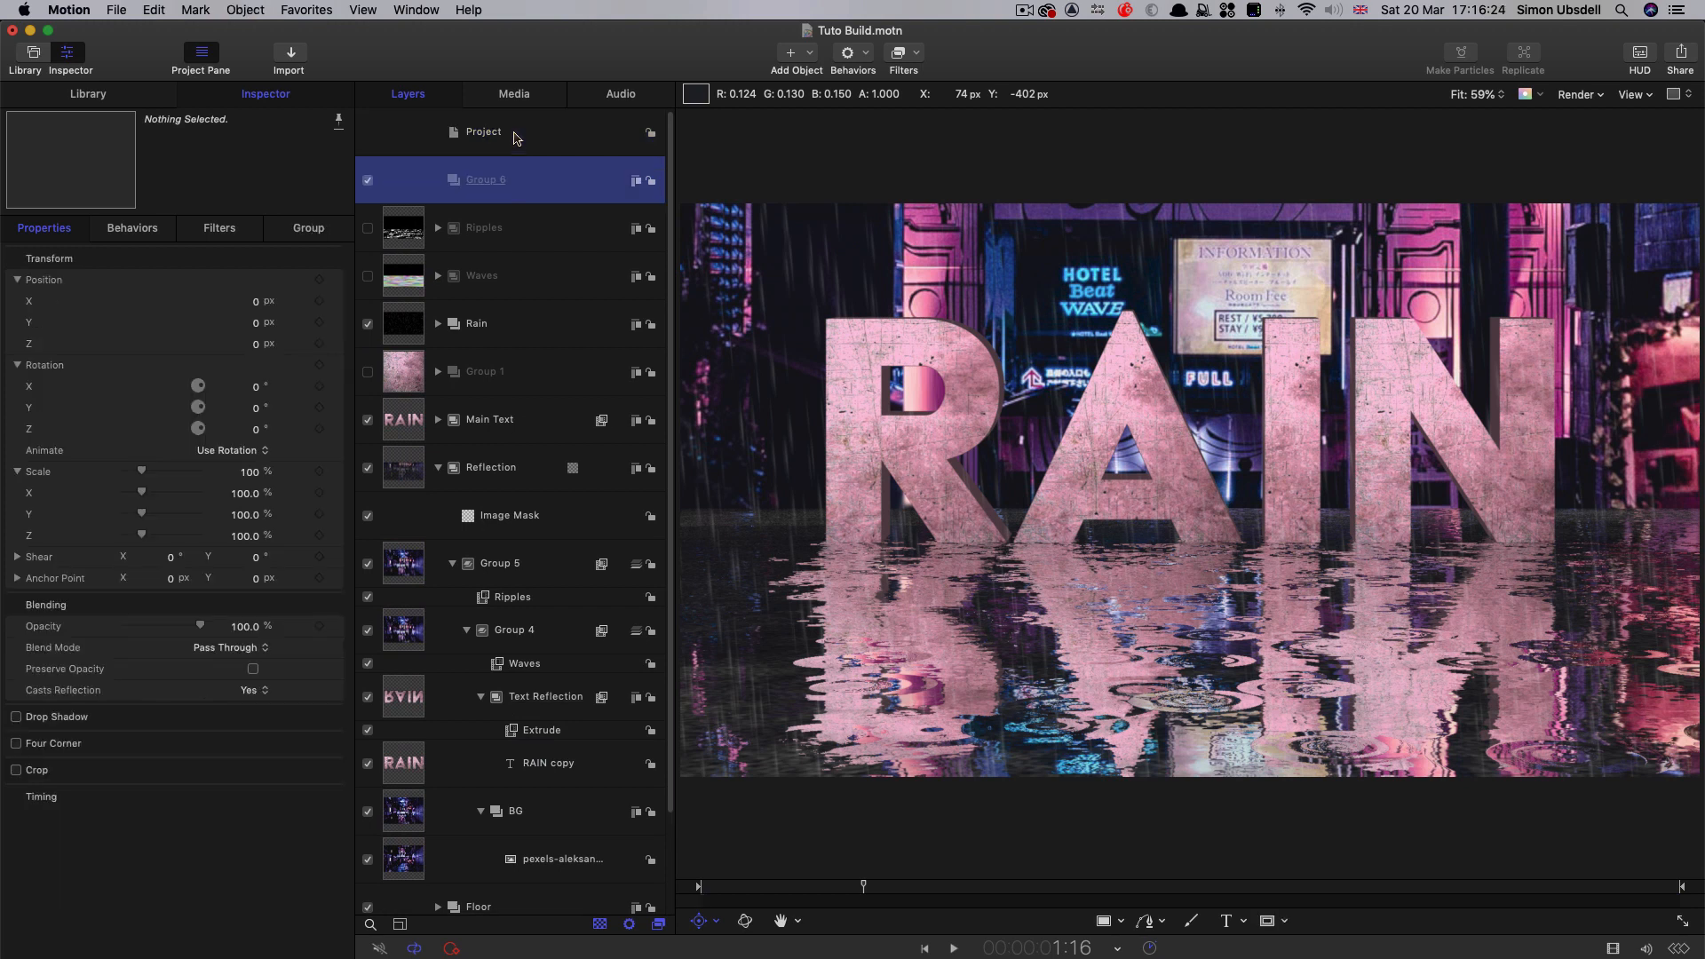
pyautogui.click(289, 53)
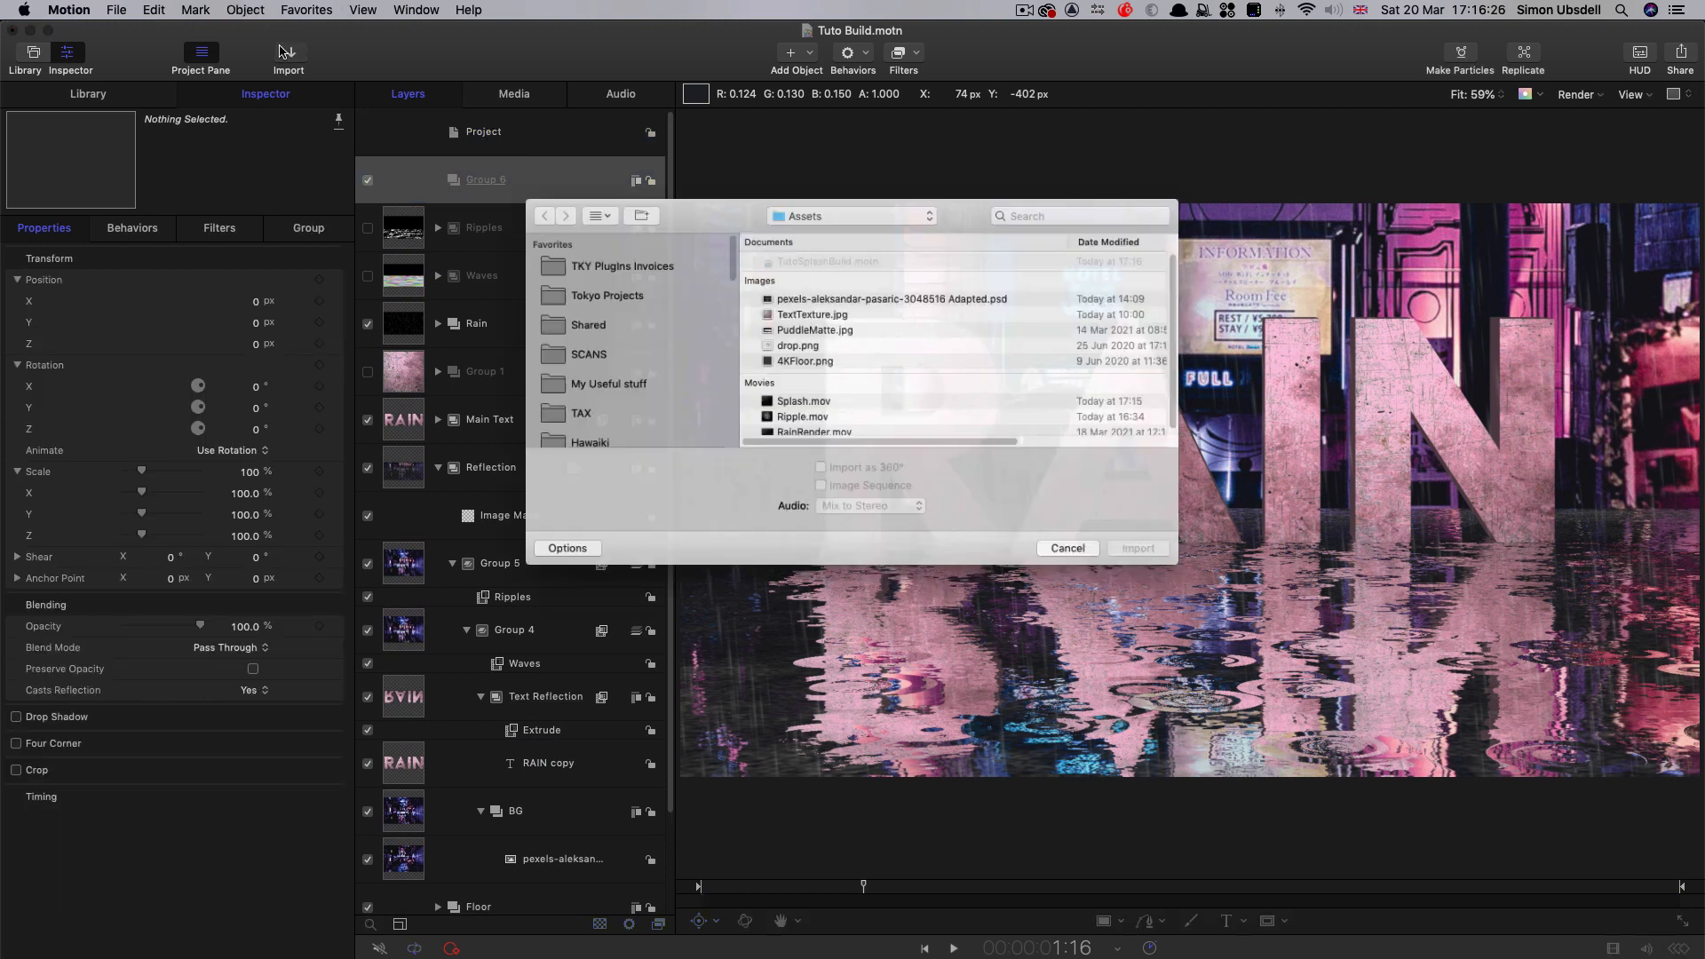
pyautogui.click(826, 399)
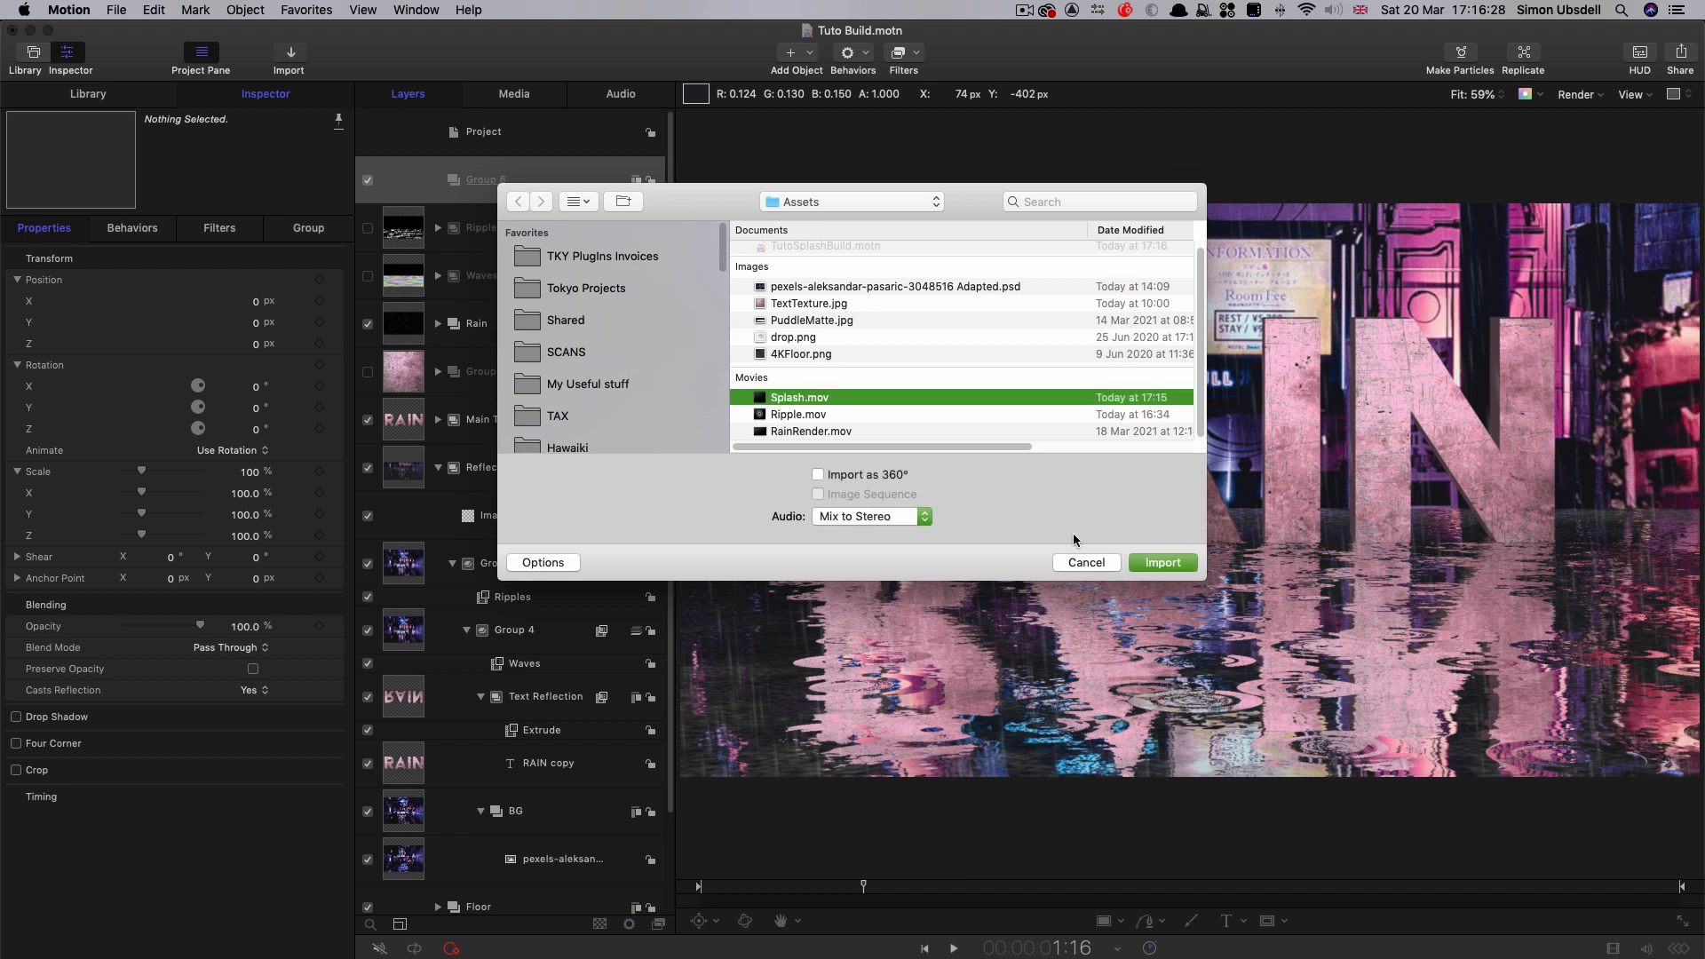
pyautogui.click(1159, 570)
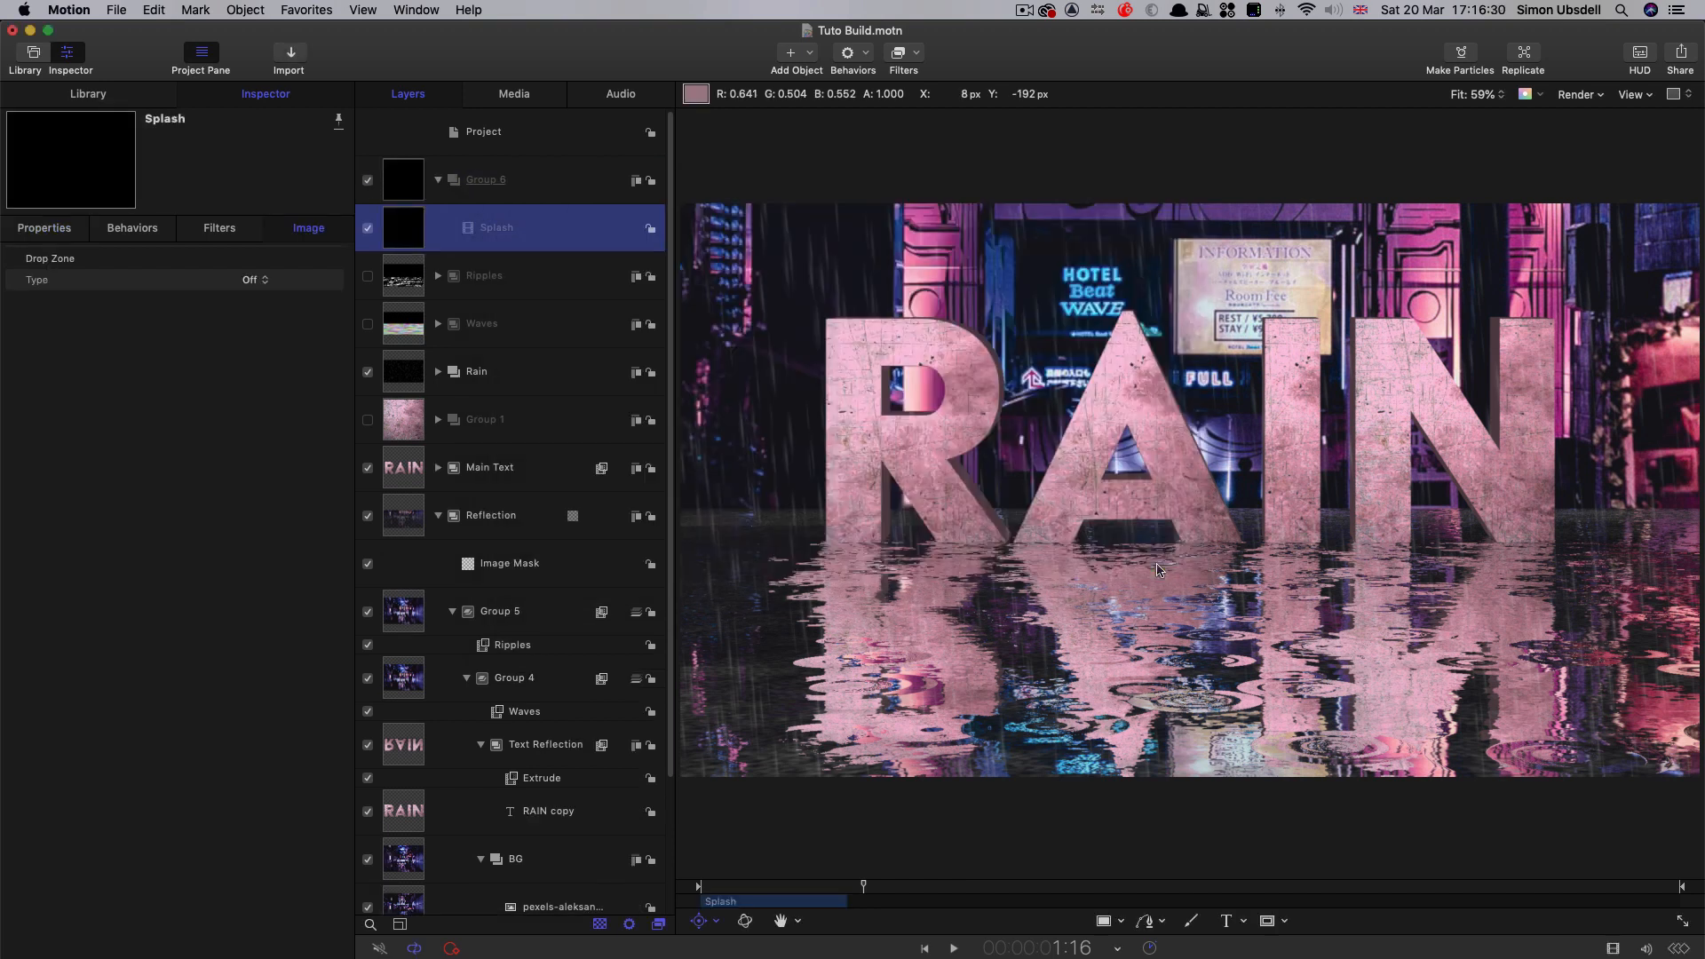
# - Copy the Emitter and Color Solid 1 layers from the Ripples group into Group 6, above the Splash clip
pyautogui.click(779, 885)
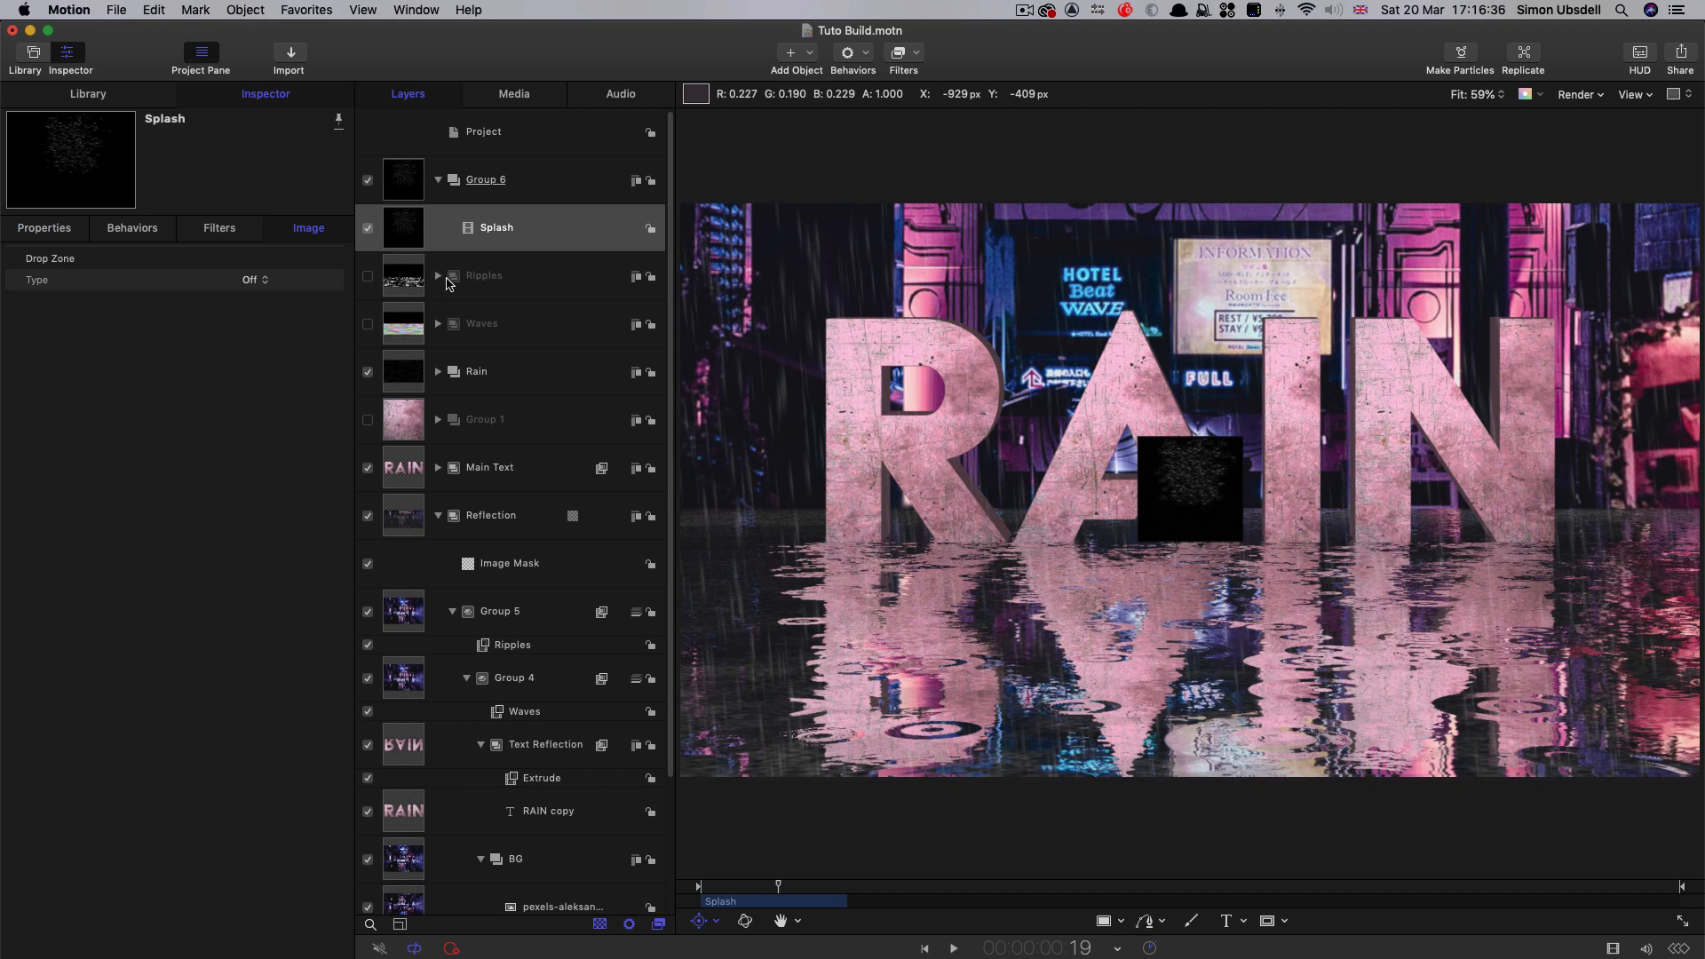
pyautogui.click(438, 277)
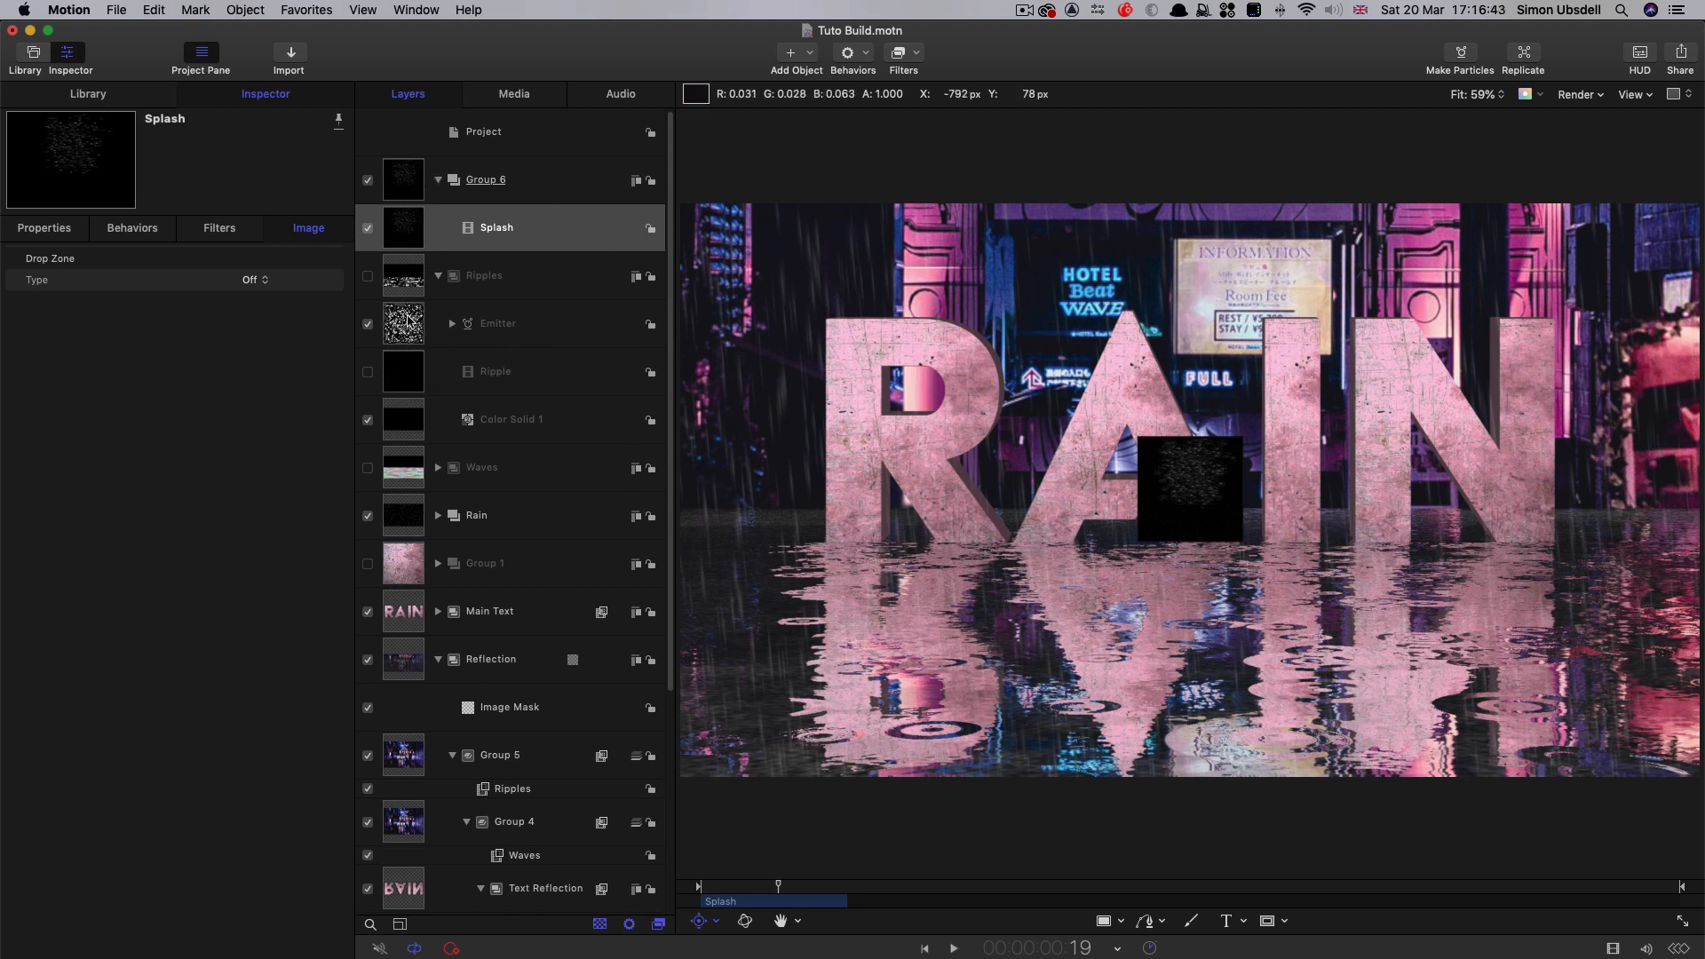
pyautogui.click(406, 321)
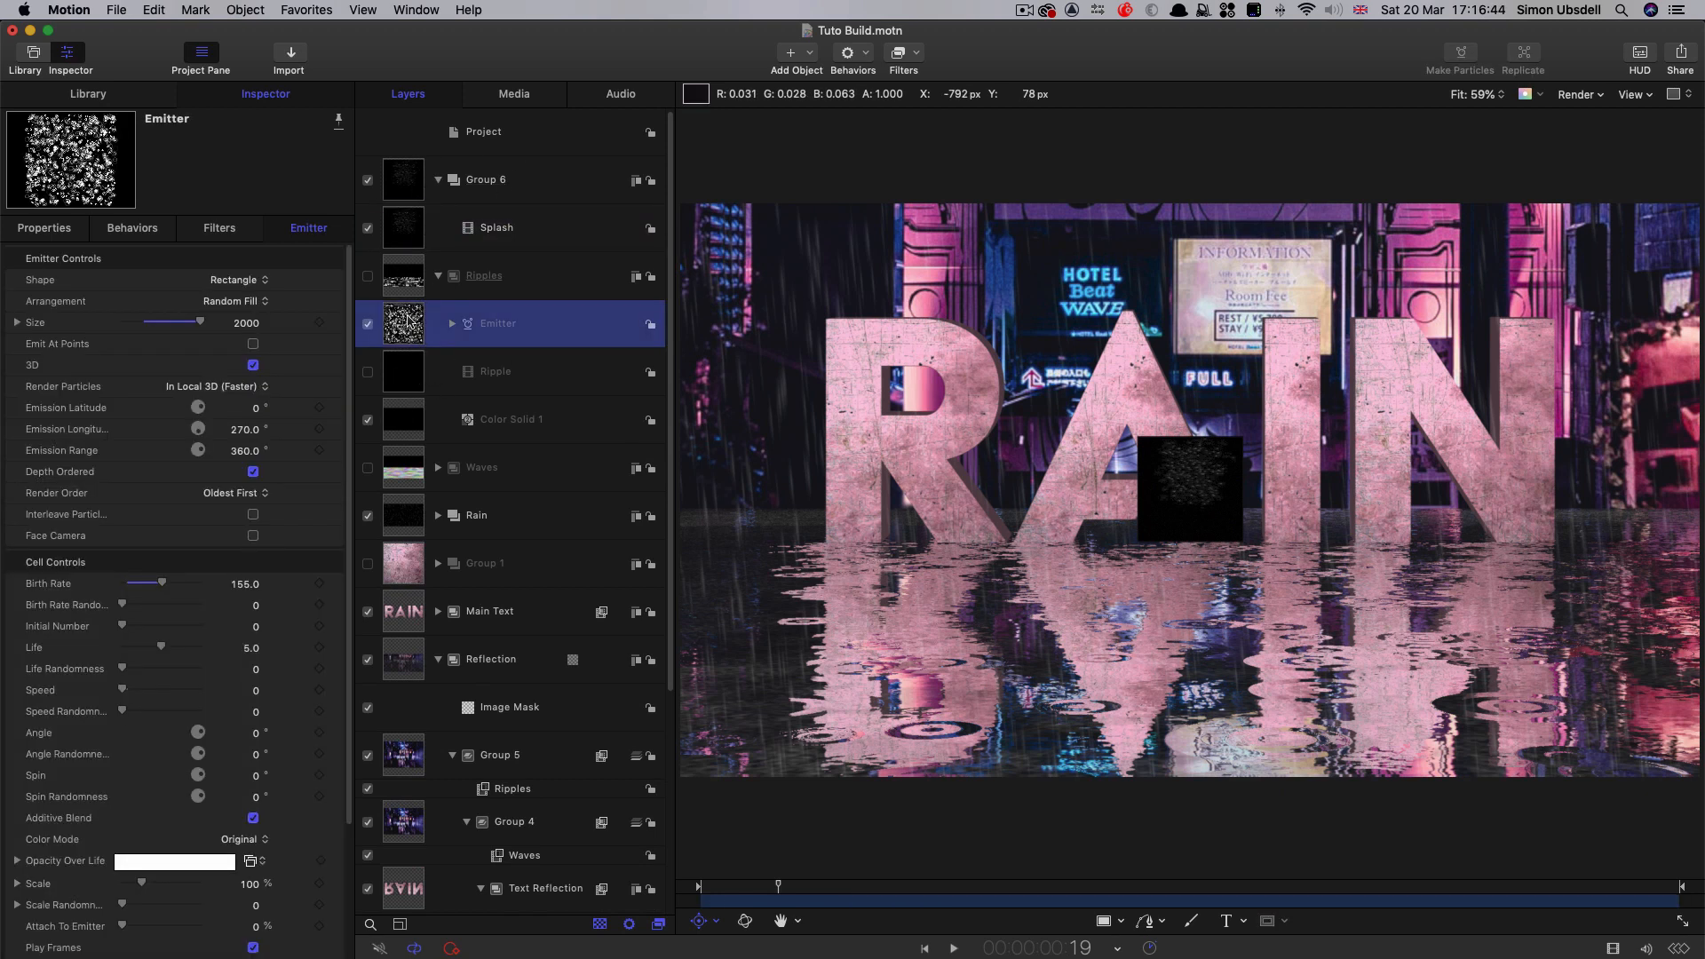
pyautogui.keyDown('super'); pyautogui.click(405, 425); pyautogui.keyUp('super')
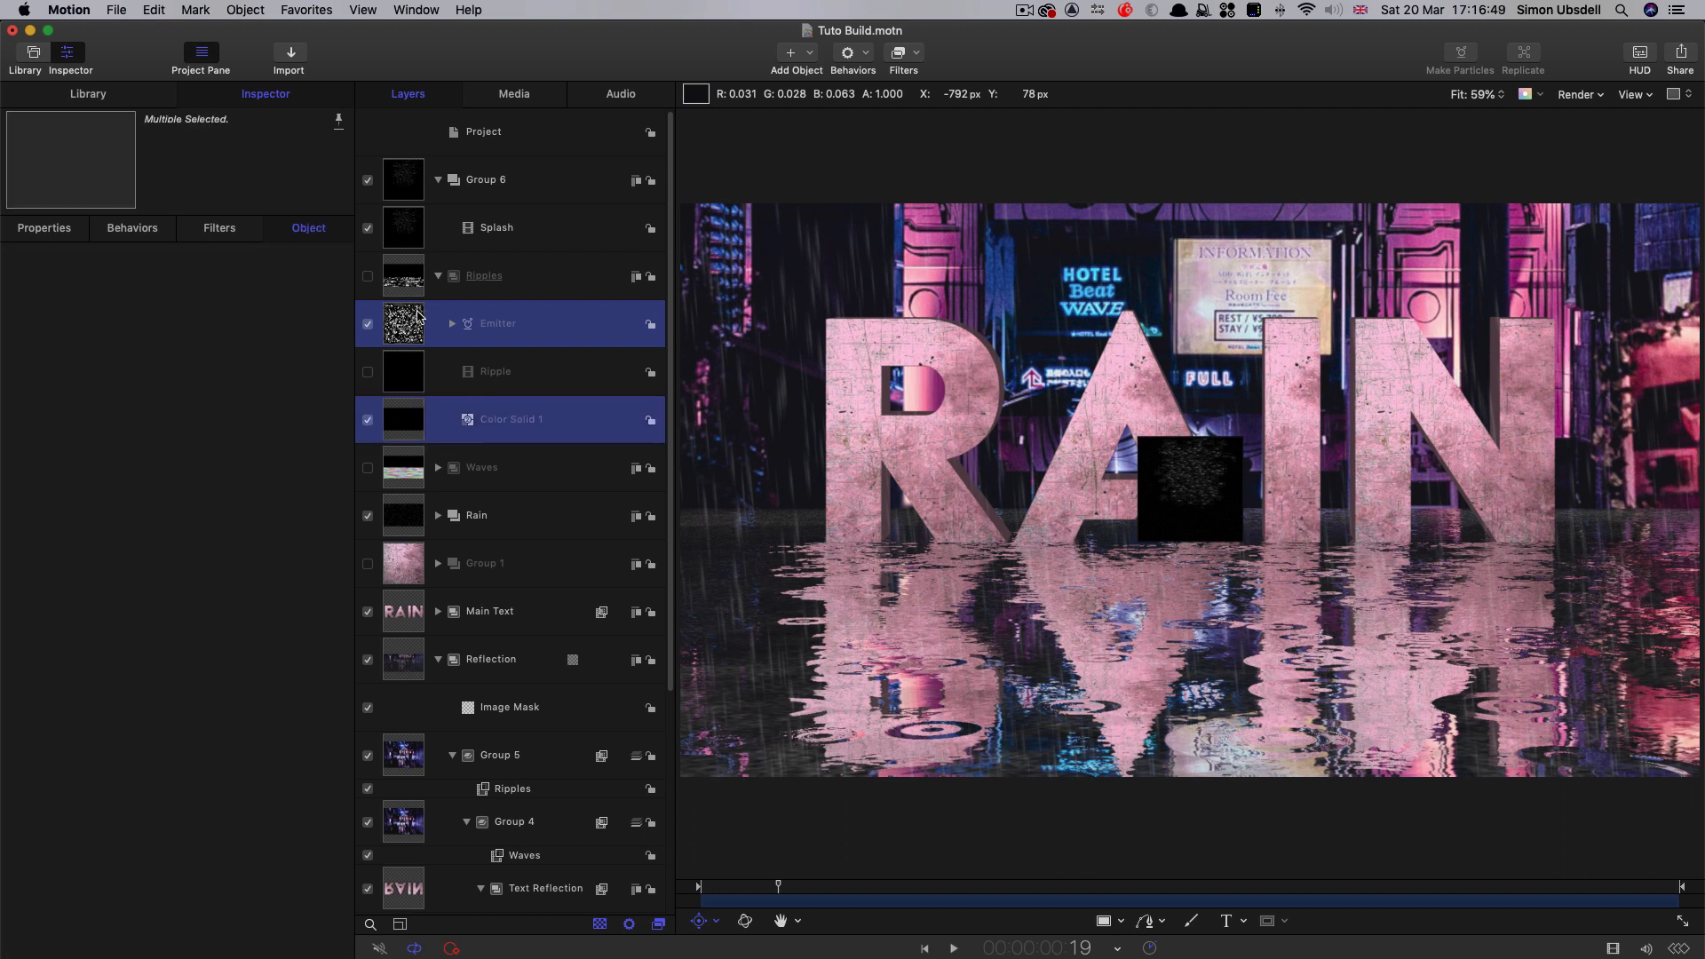
pyautogui.moveTo(405, 330); pyautogui.dragTo(501, 209)
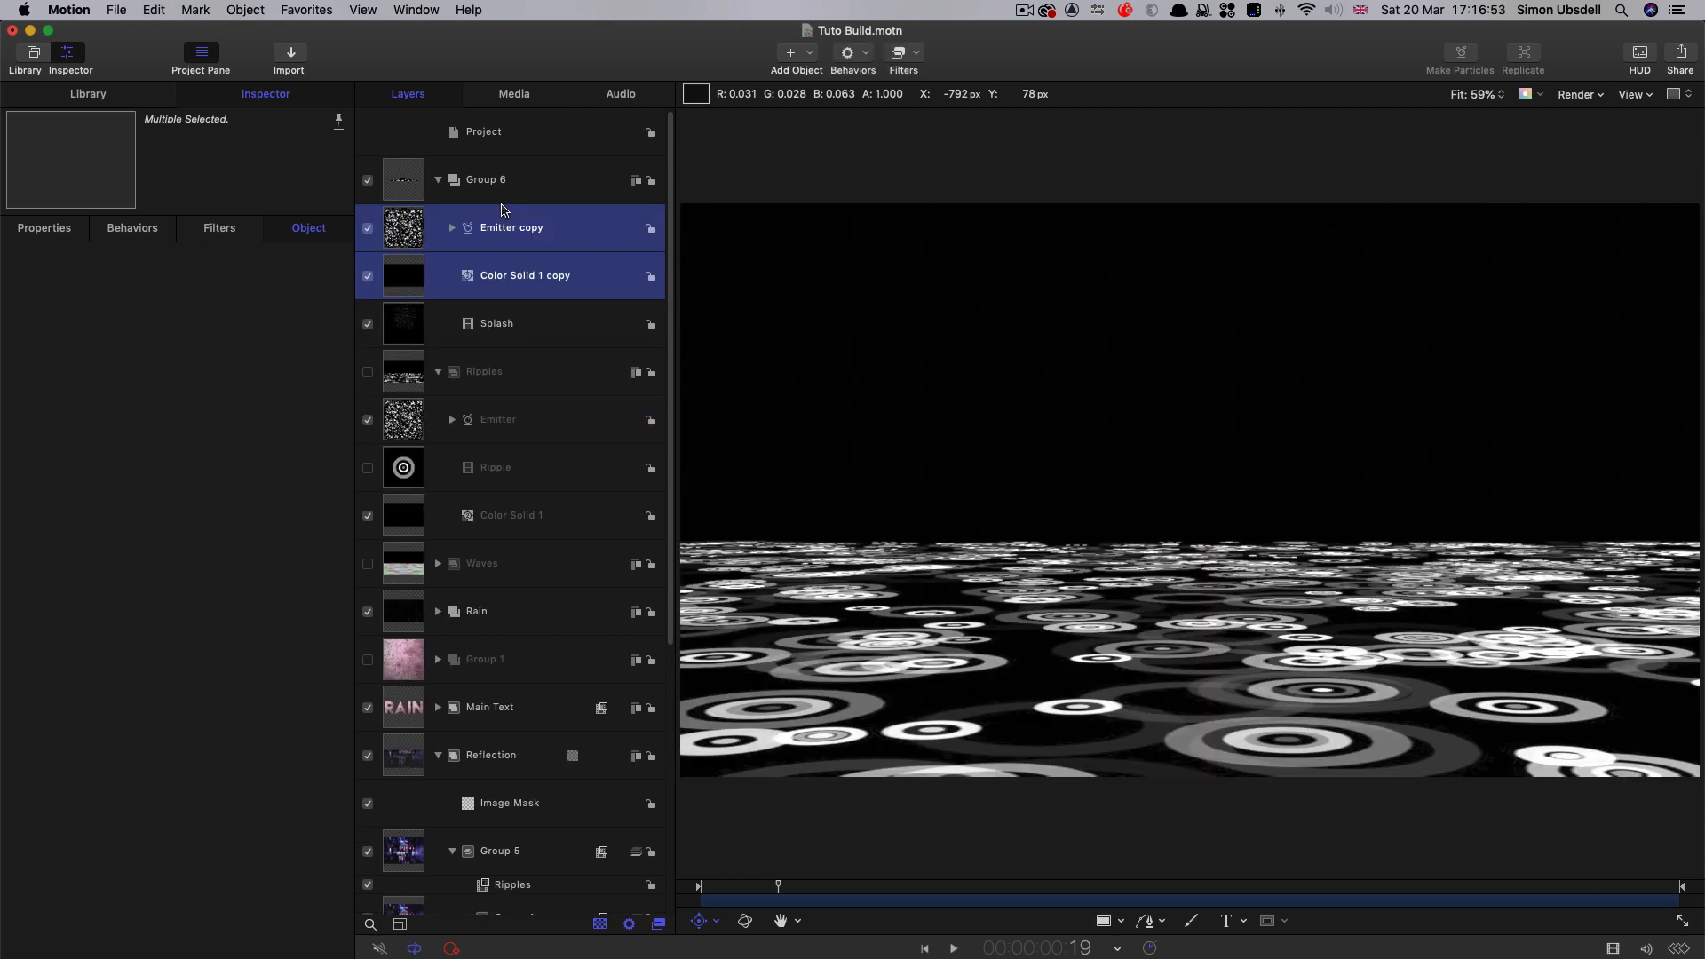
# - Replace the copied emitter's ripple particle source with the Splash clip and rename the particle cell Splash
pyautogui.click(449, 324)
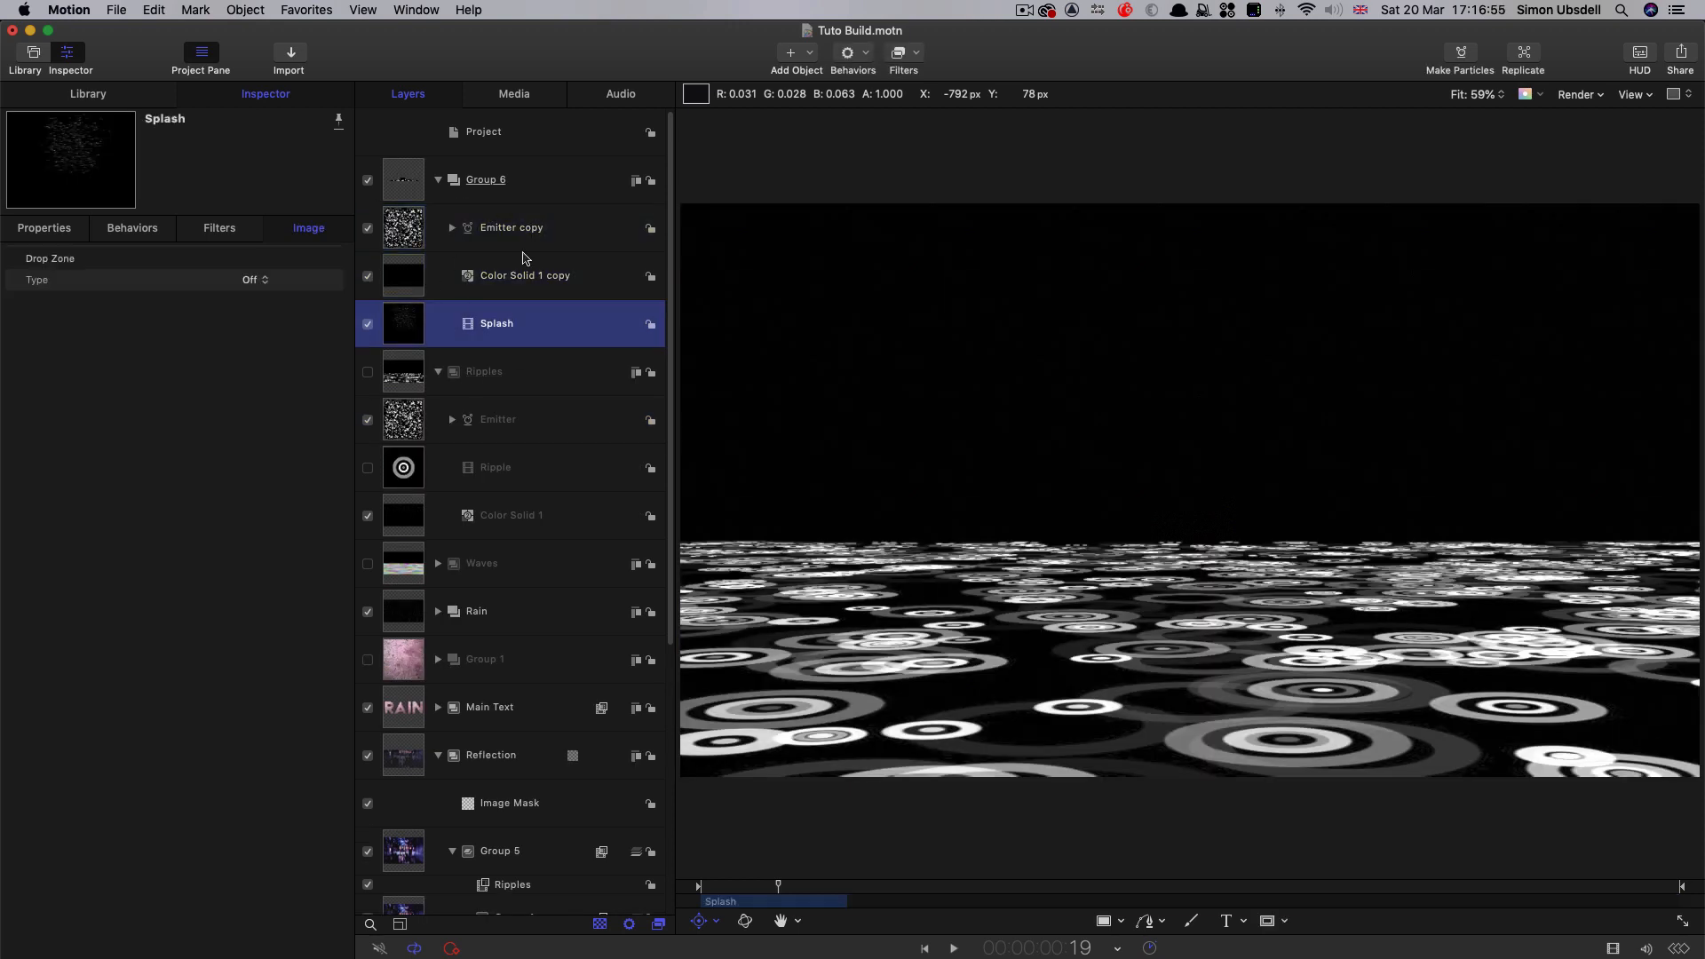
pyautogui.click(453, 228)
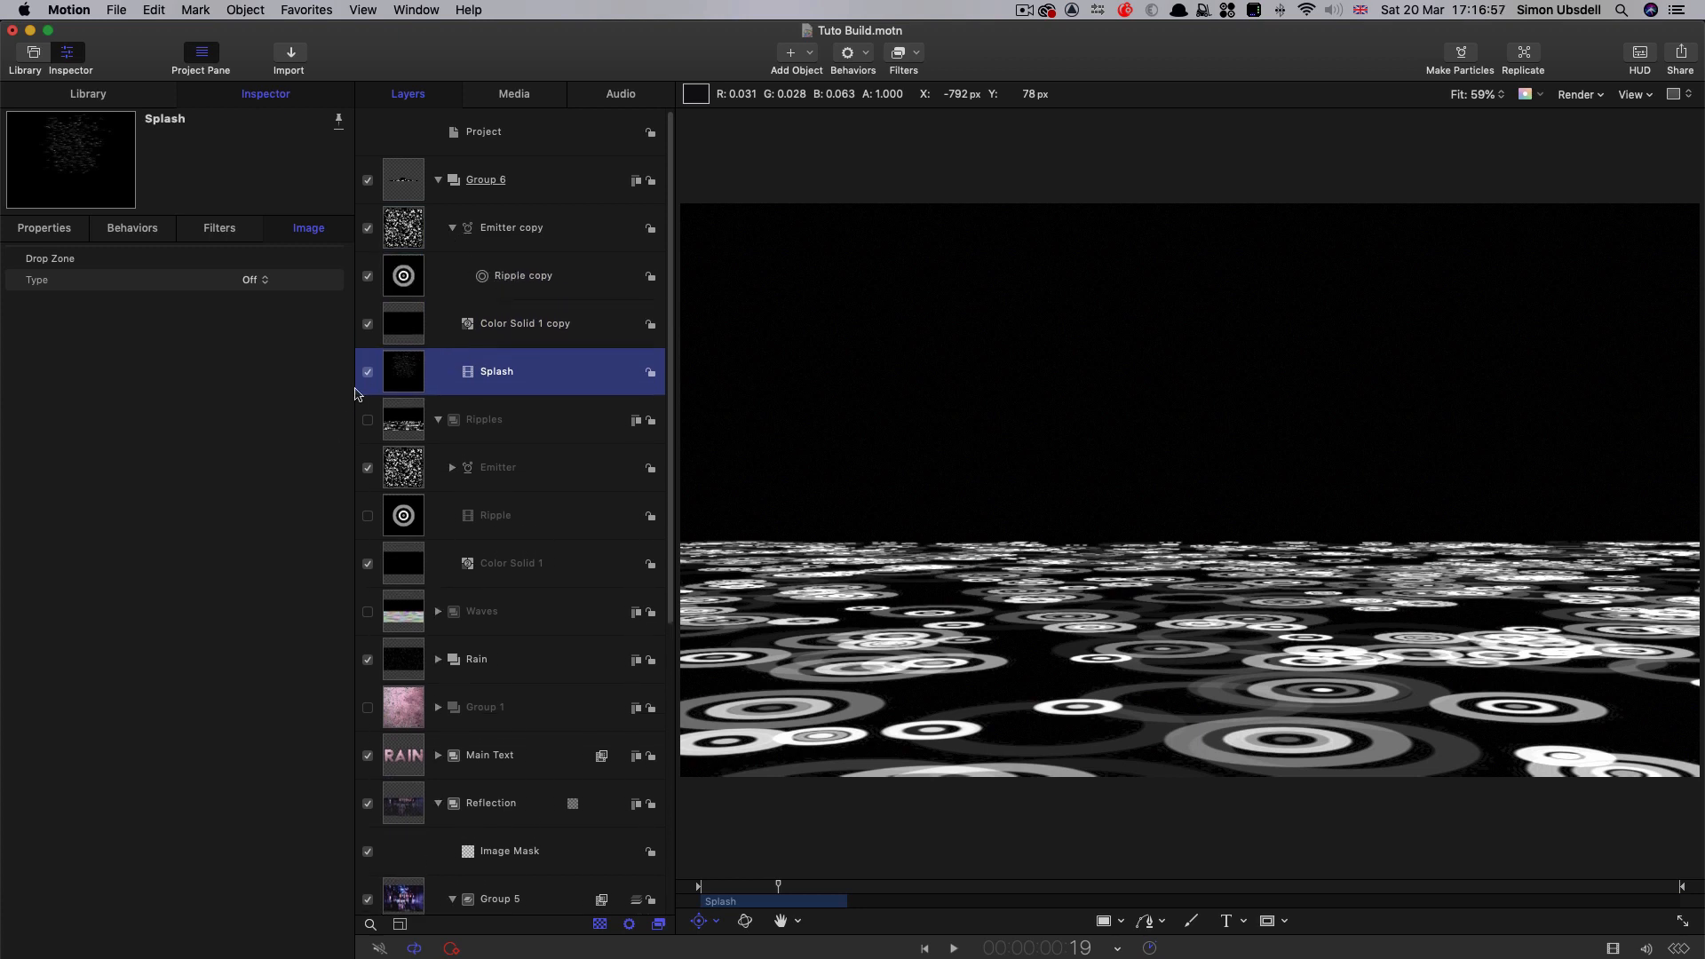
pyautogui.moveTo(398, 383); pyautogui.dragTo(518, 280)
pyautogui.doubleClick(518, 277)
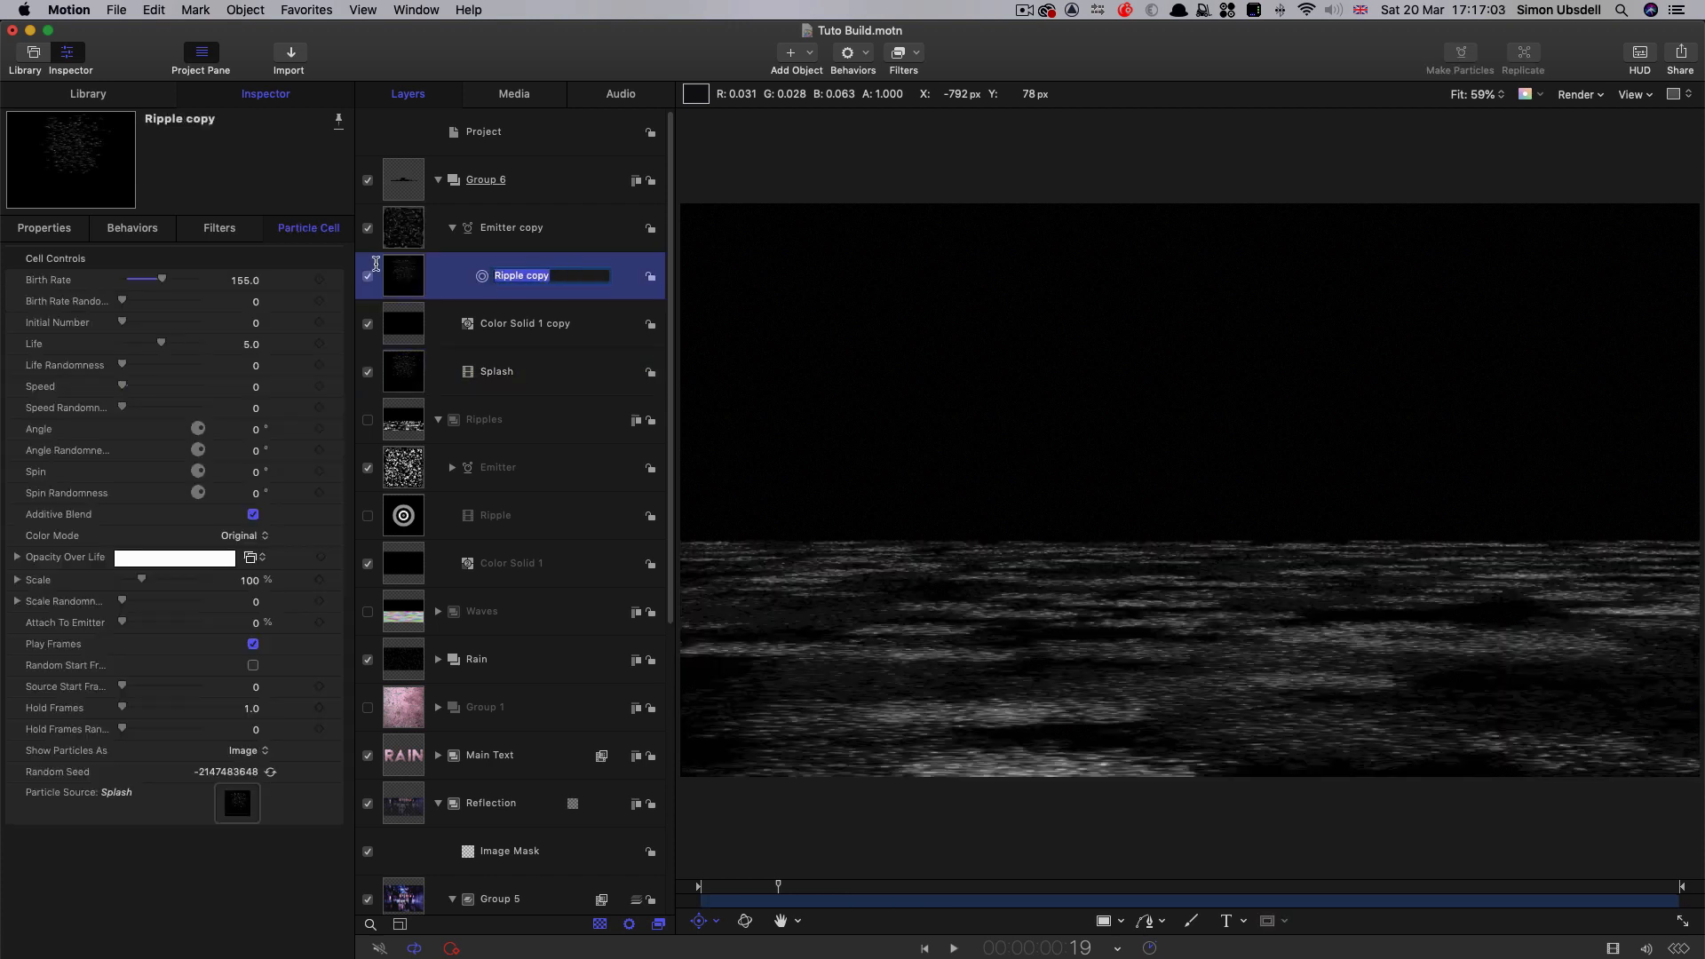
pyautogui.write('Splash')
pyautogui.press('Return')
# - Rename the copied emitter to Emitter Splash
pyautogui.click(535, 230)
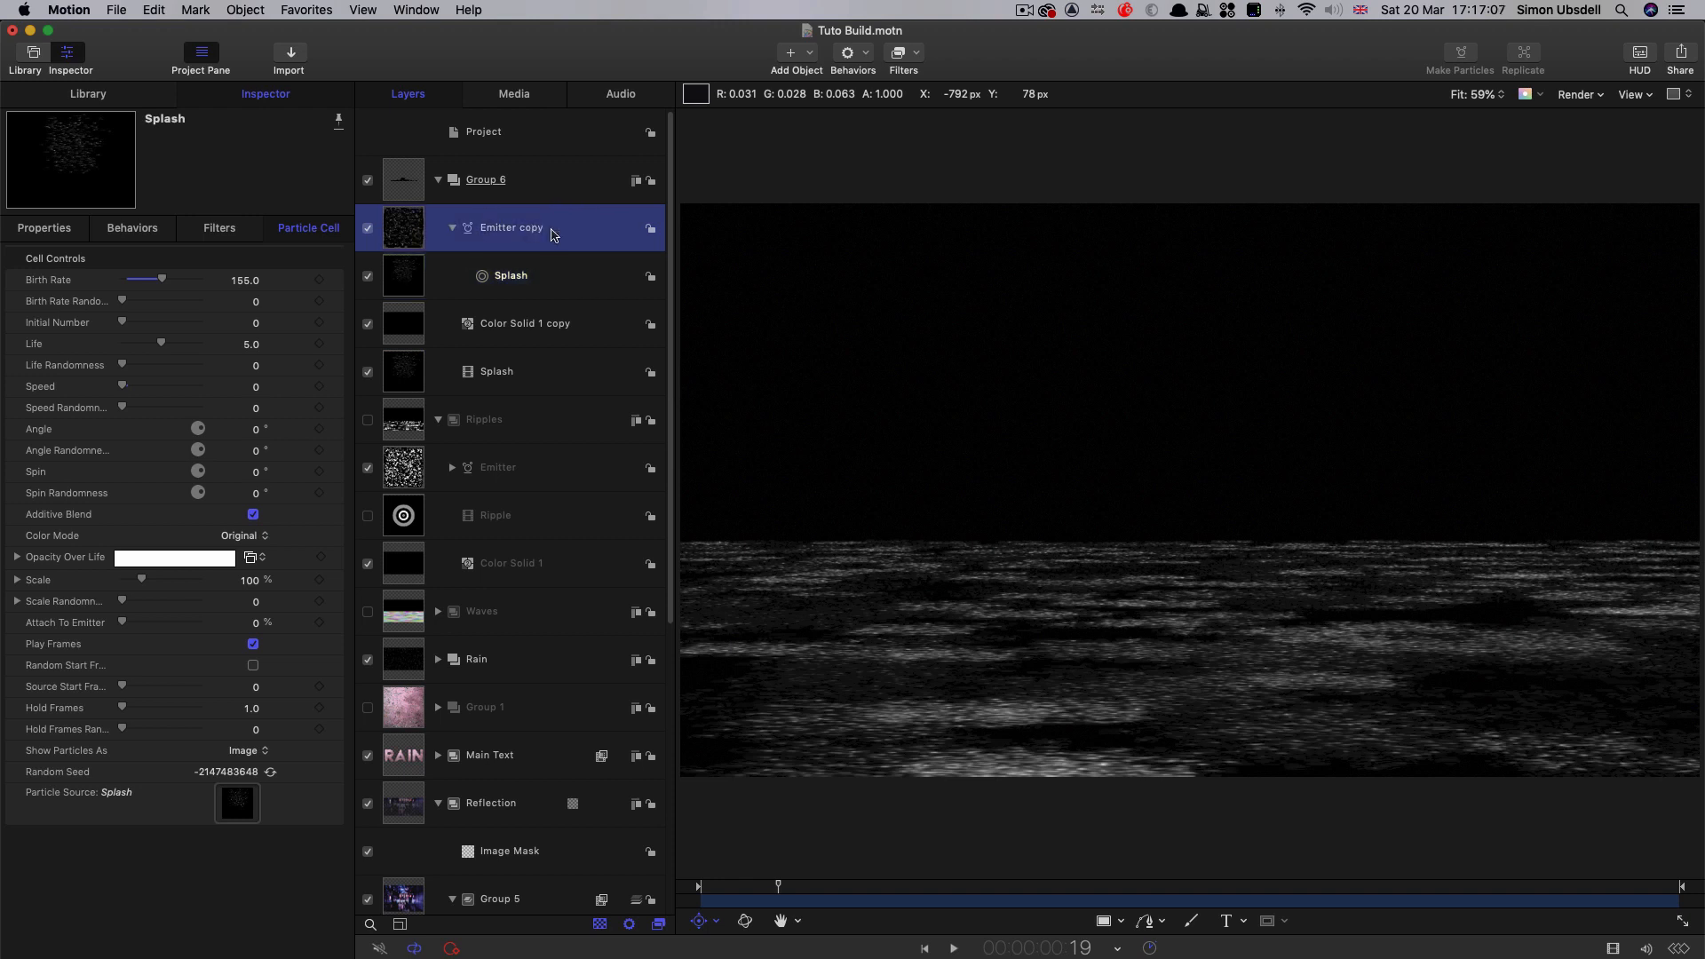
pyautogui.doubleClick(539, 229)
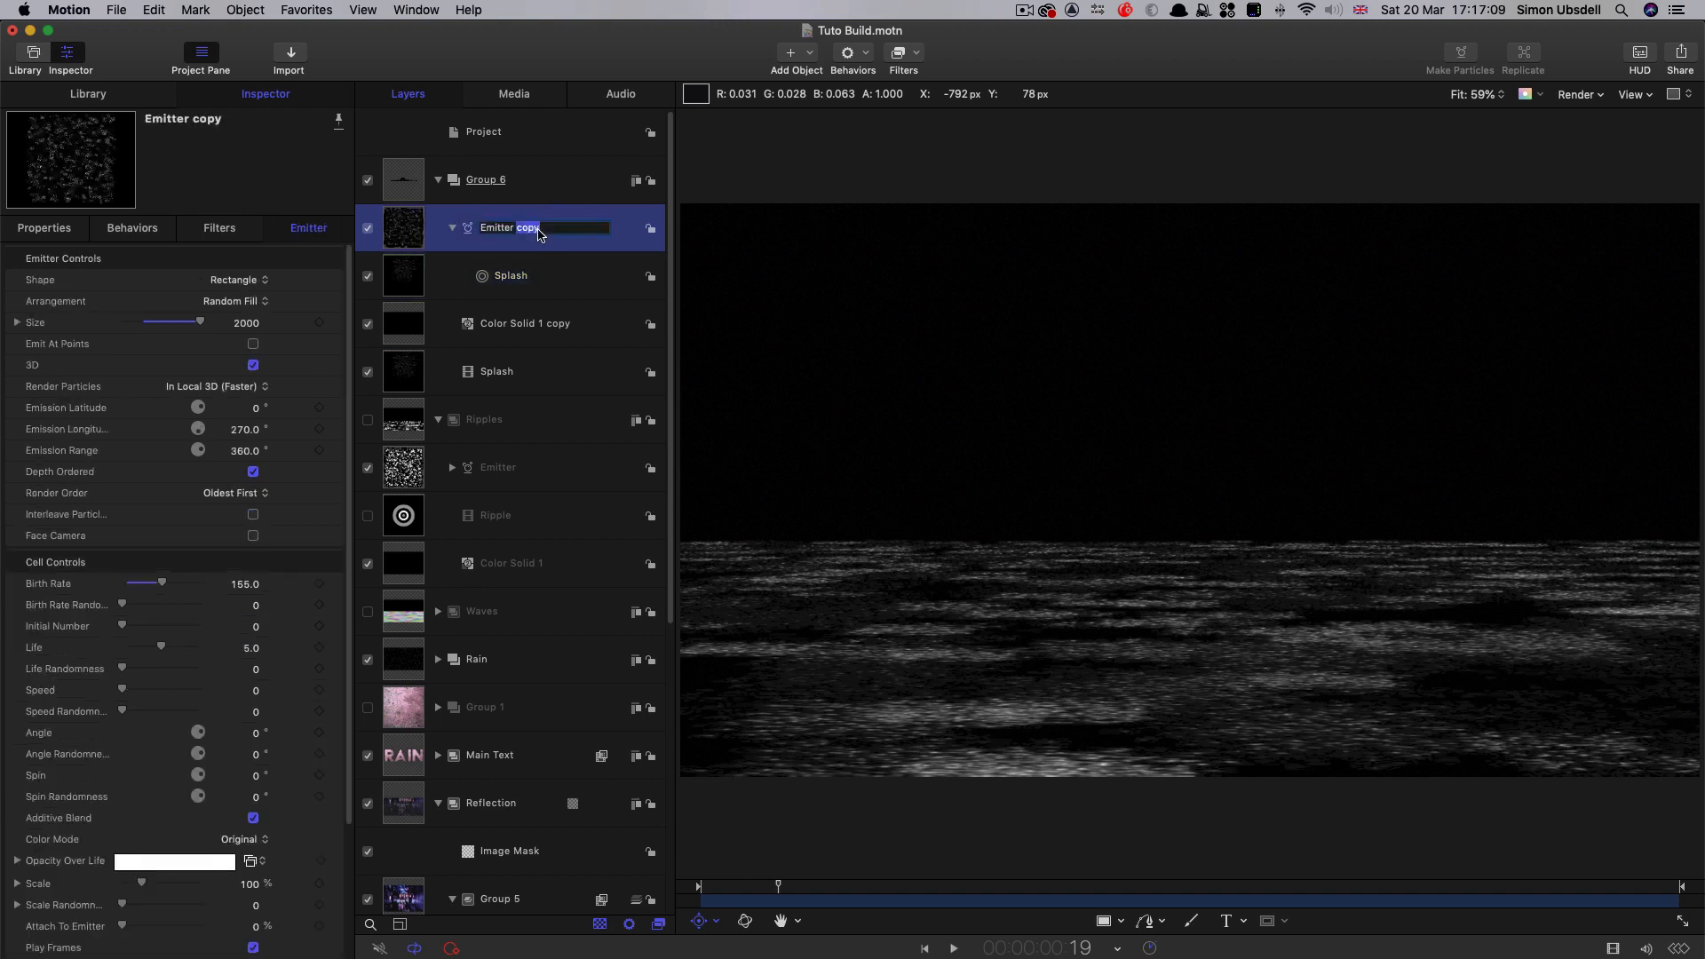
pyautogui.write('Splash')
pyautogui.press('Return')
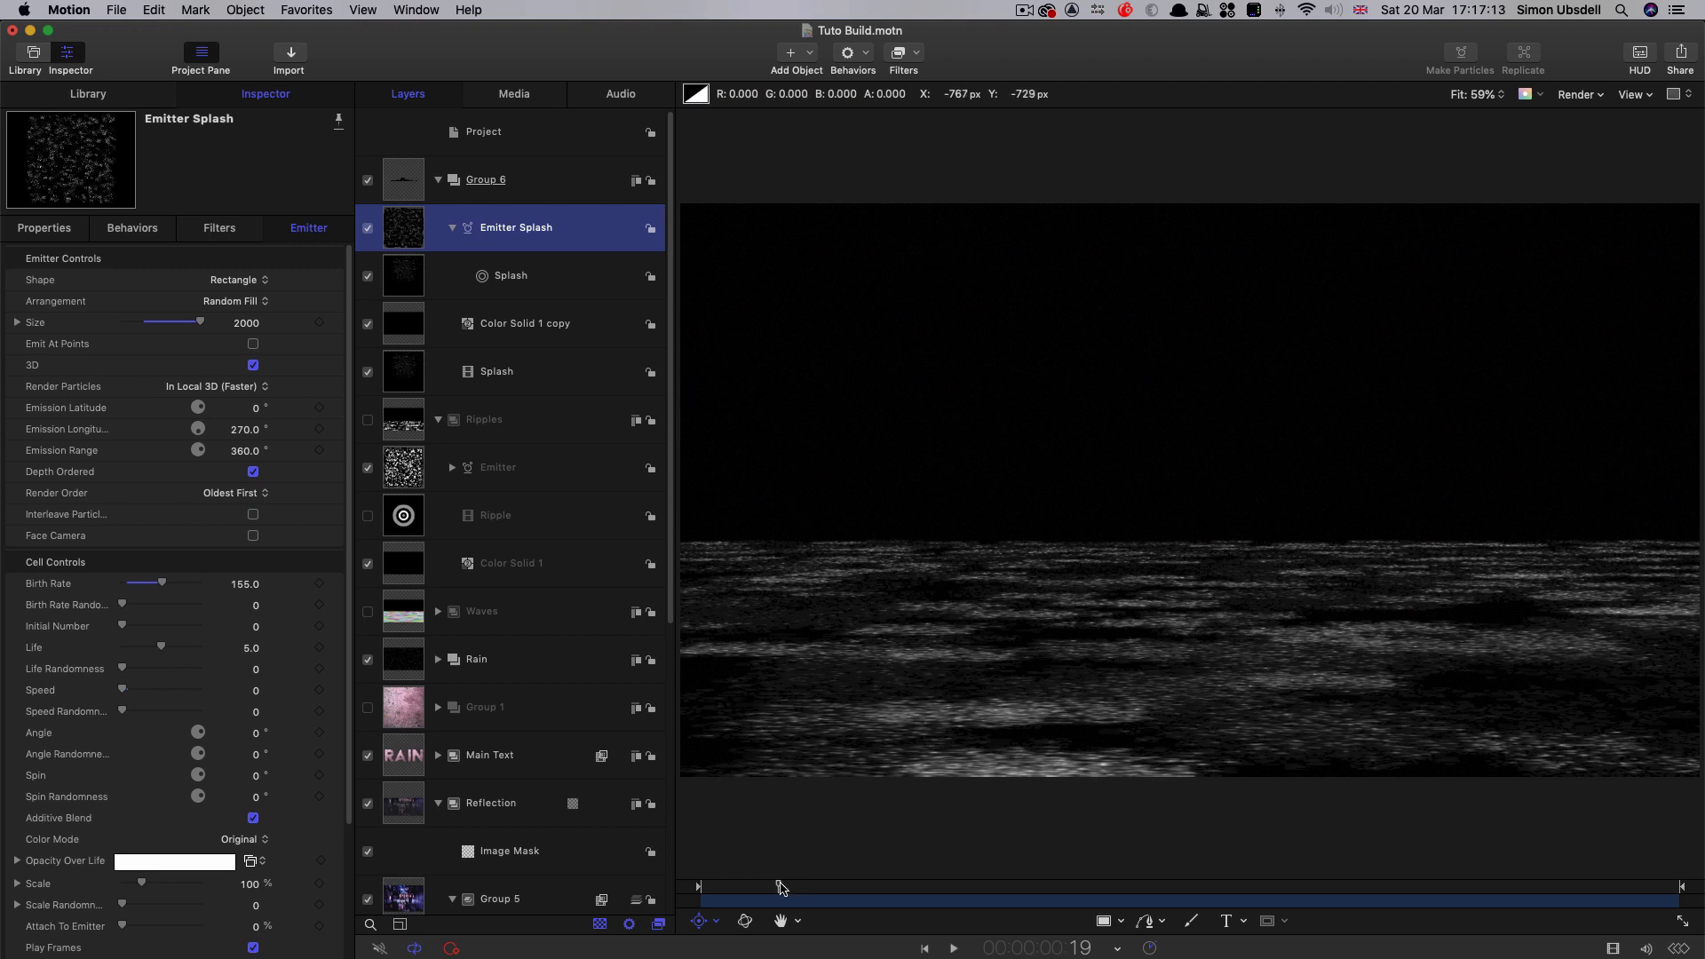
# - Turn on Face Camera for the splash emitter and scrub through the timeline to check the particles
pyautogui.moveTo(780, 886)
pyautogui.mouseDown()
pyautogui.moveTo(739, 889)
pyautogui.moveTo(779, 887)
pyautogui.mouseUp()
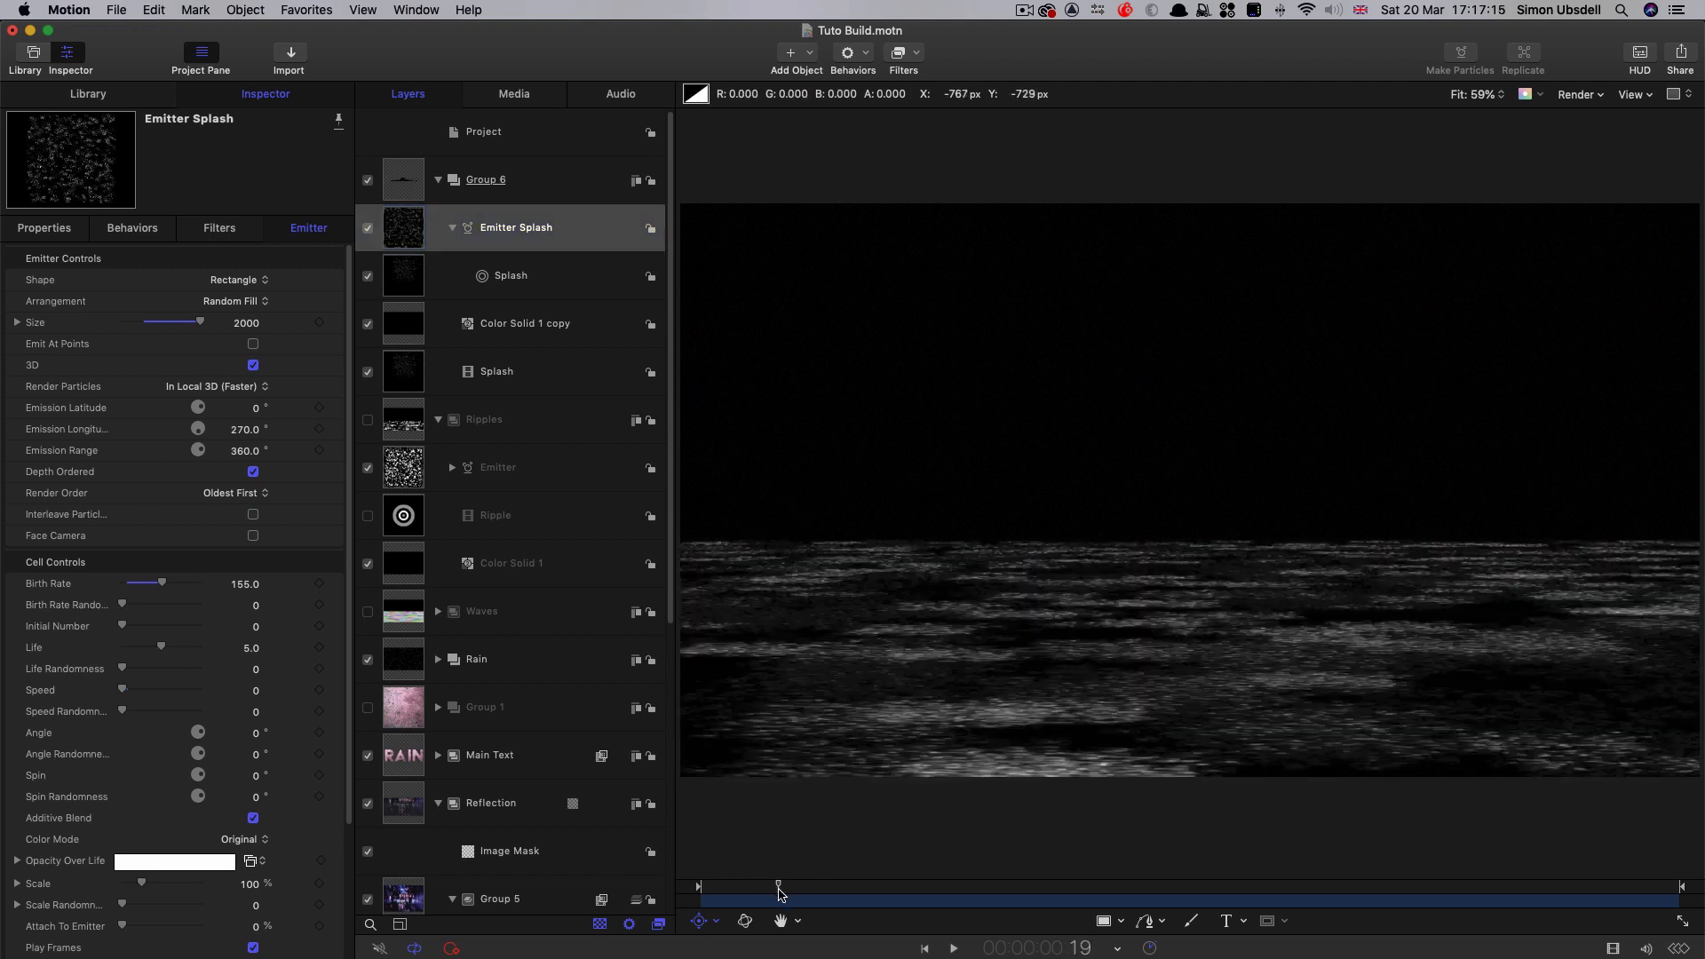
pyautogui.click(253, 536)
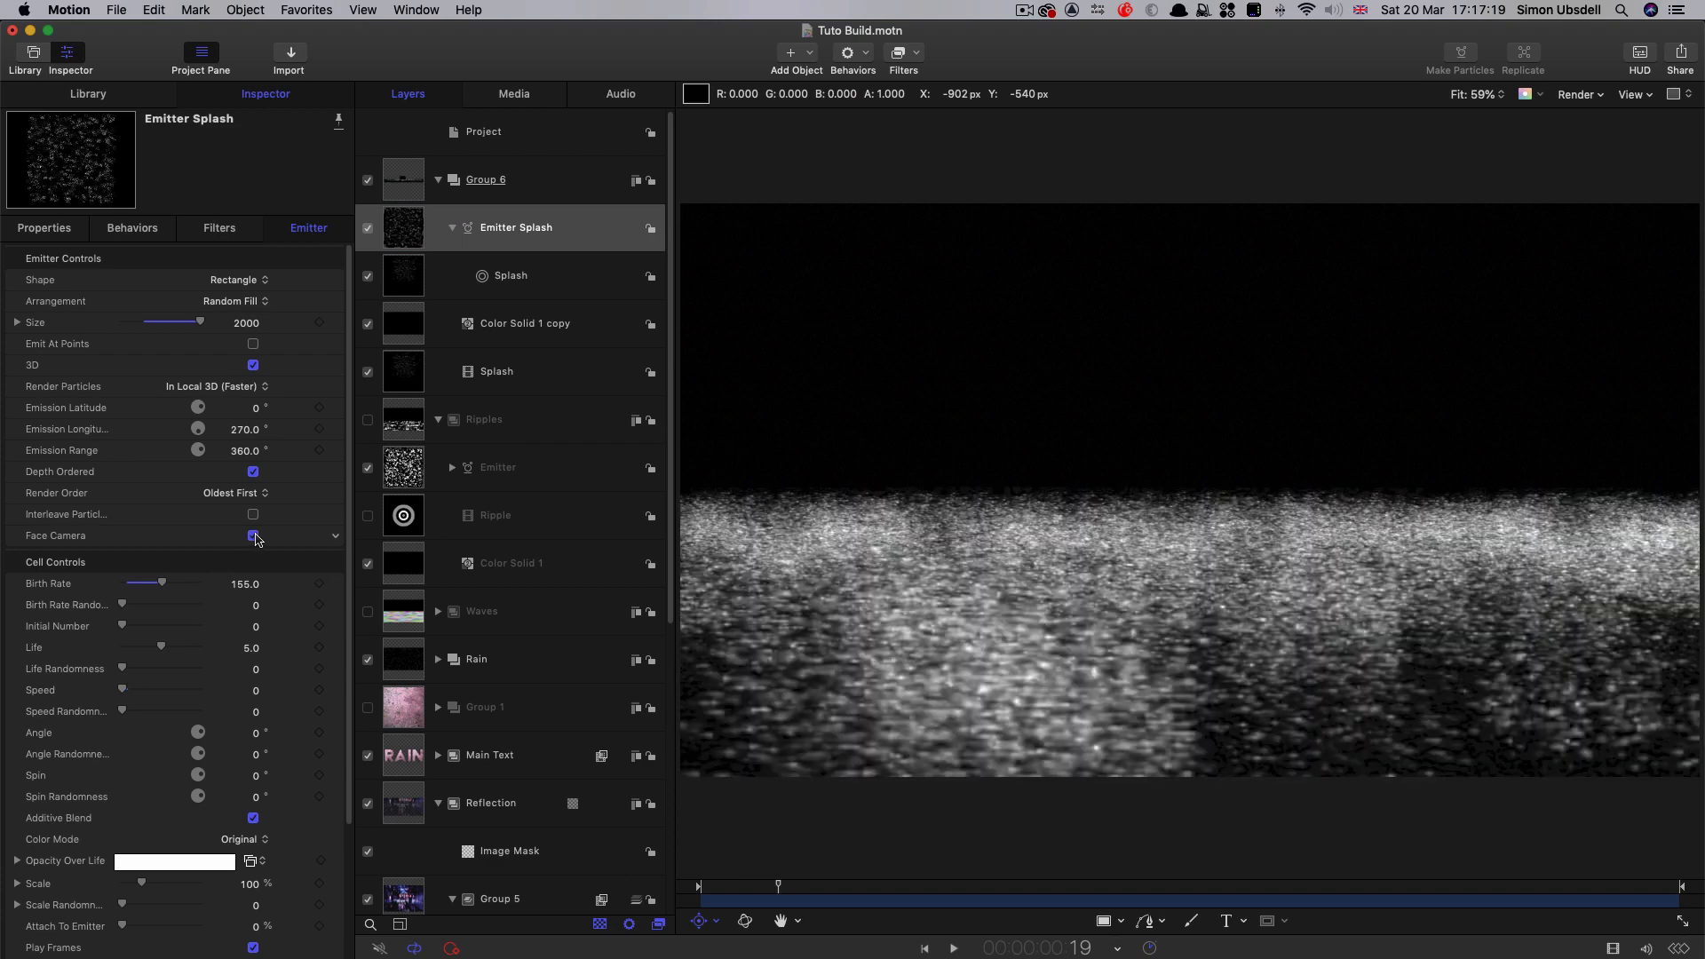
pyautogui.moveTo(779, 887); pyautogui.dragTo(865, 905)
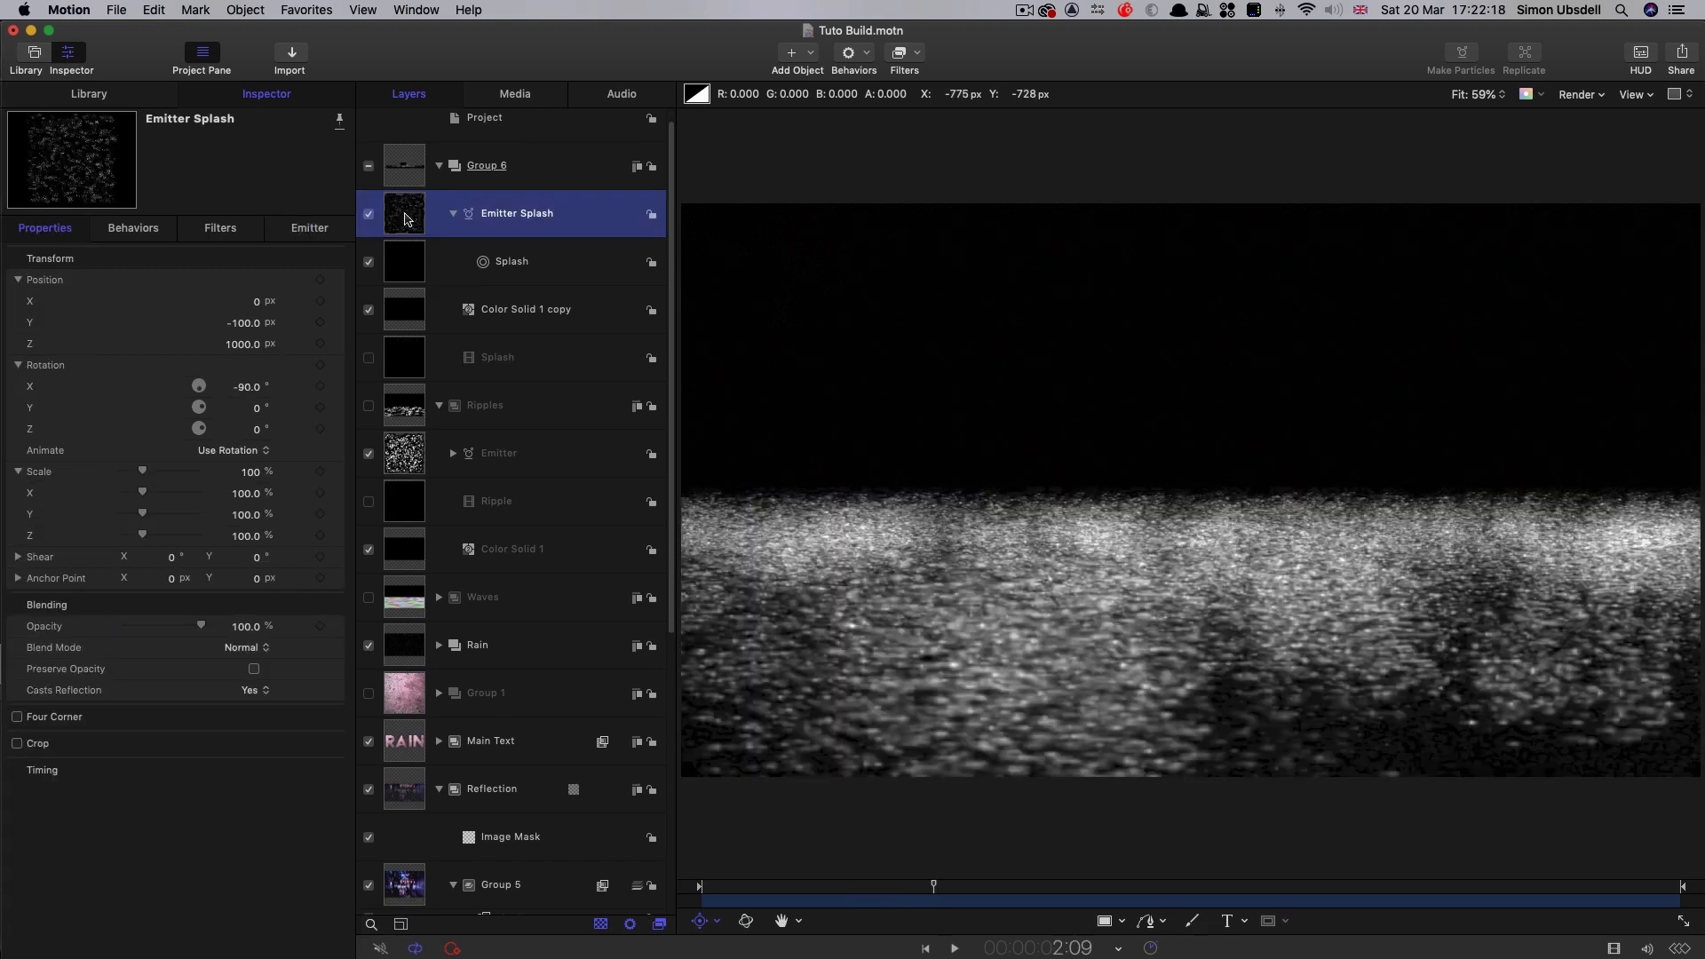
# - Scale the Splash source clip to 20% and play back the splash particles
pyautogui.click(382, 364)
pyautogui.click(369, 358)
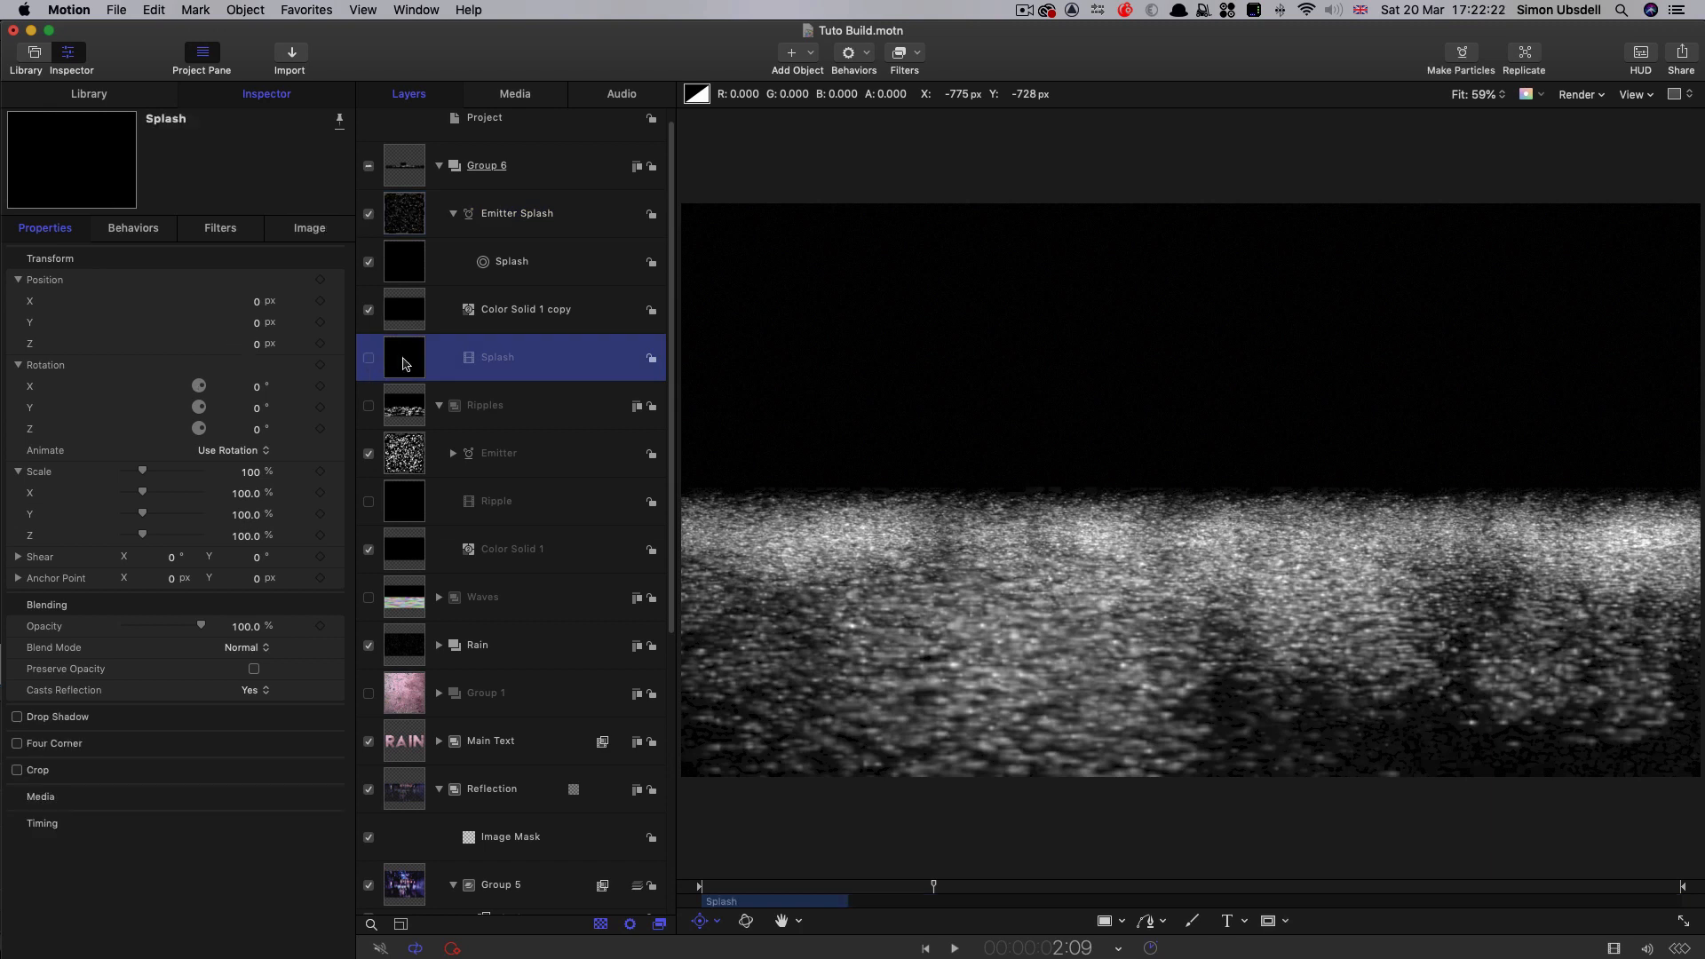
pyautogui.click(253, 474)
pyautogui.write('20')
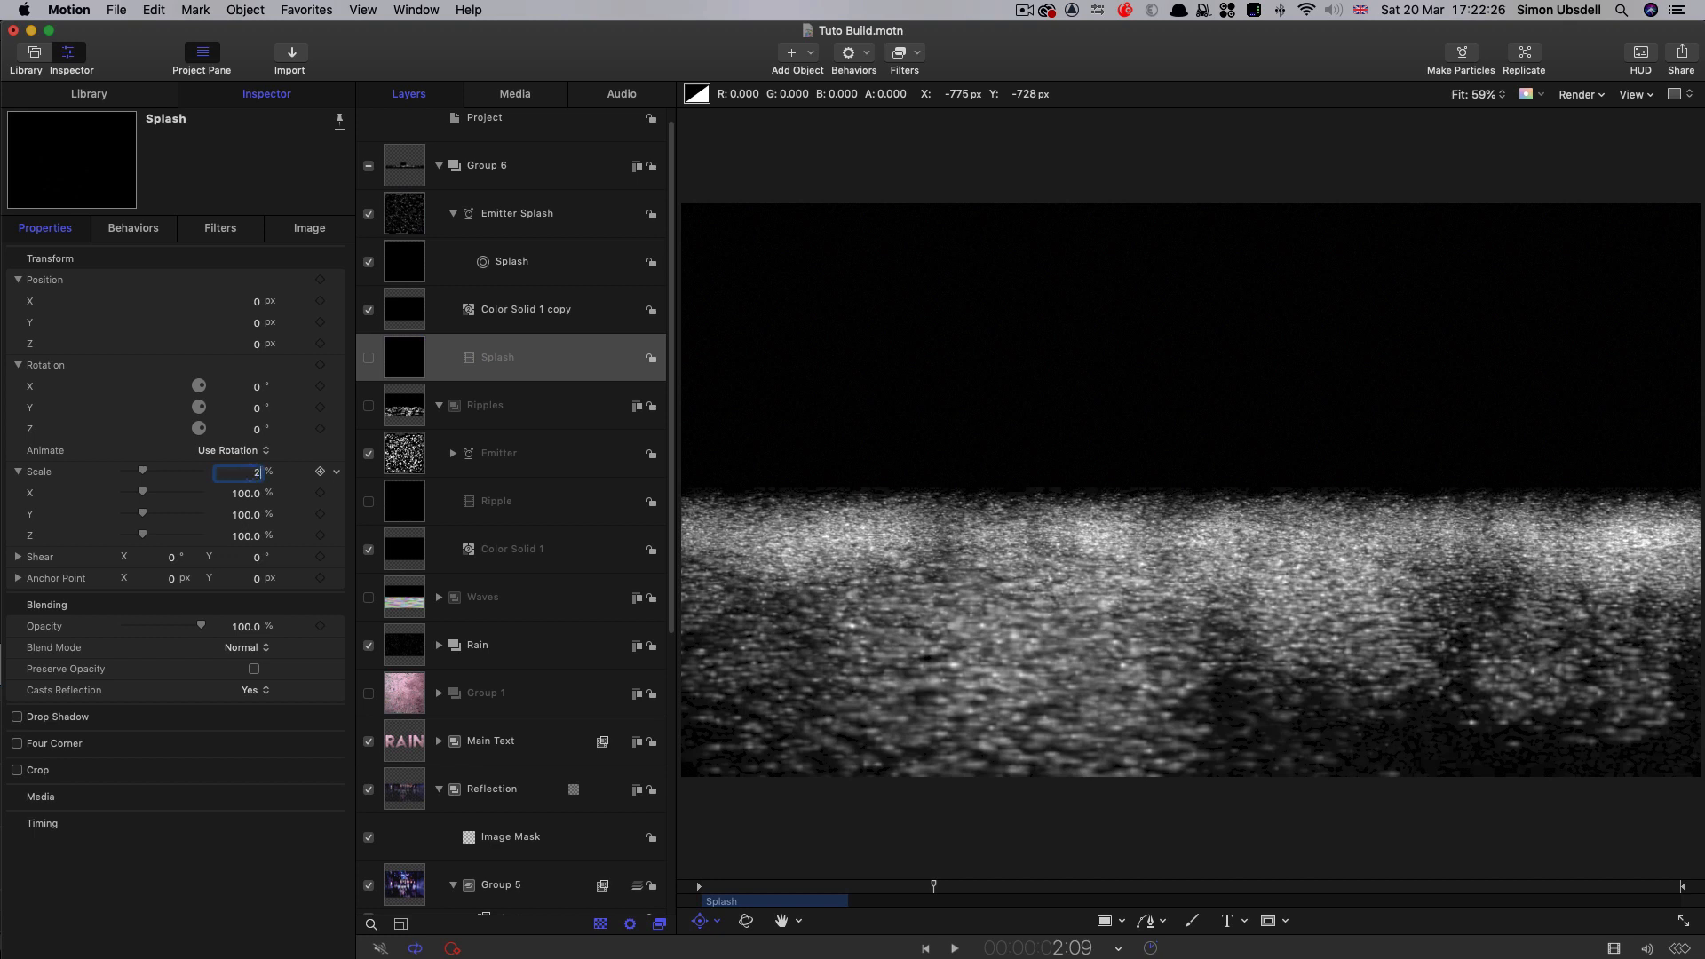
pyautogui.press('Return')
pyautogui.press('space')
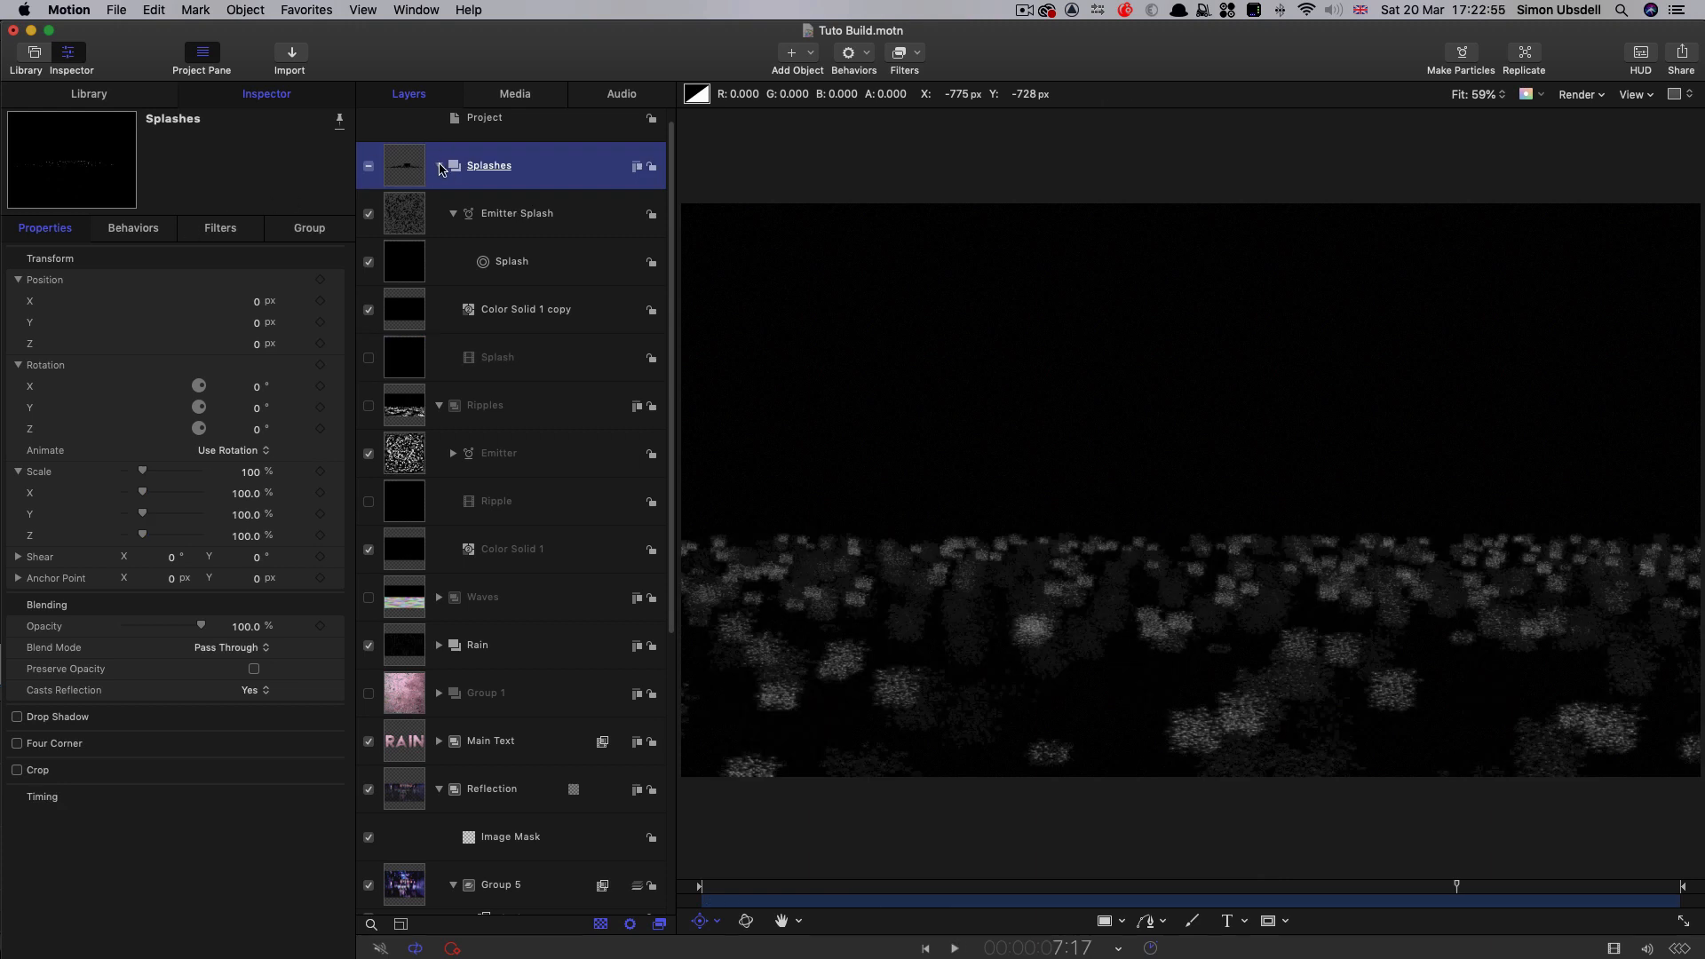
# - Collapse and hide the Splashes group, and nest Group 5 inside a new 3D group within the Reflection group
pyautogui.click(440, 166)
pyautogui.click(368, 166)
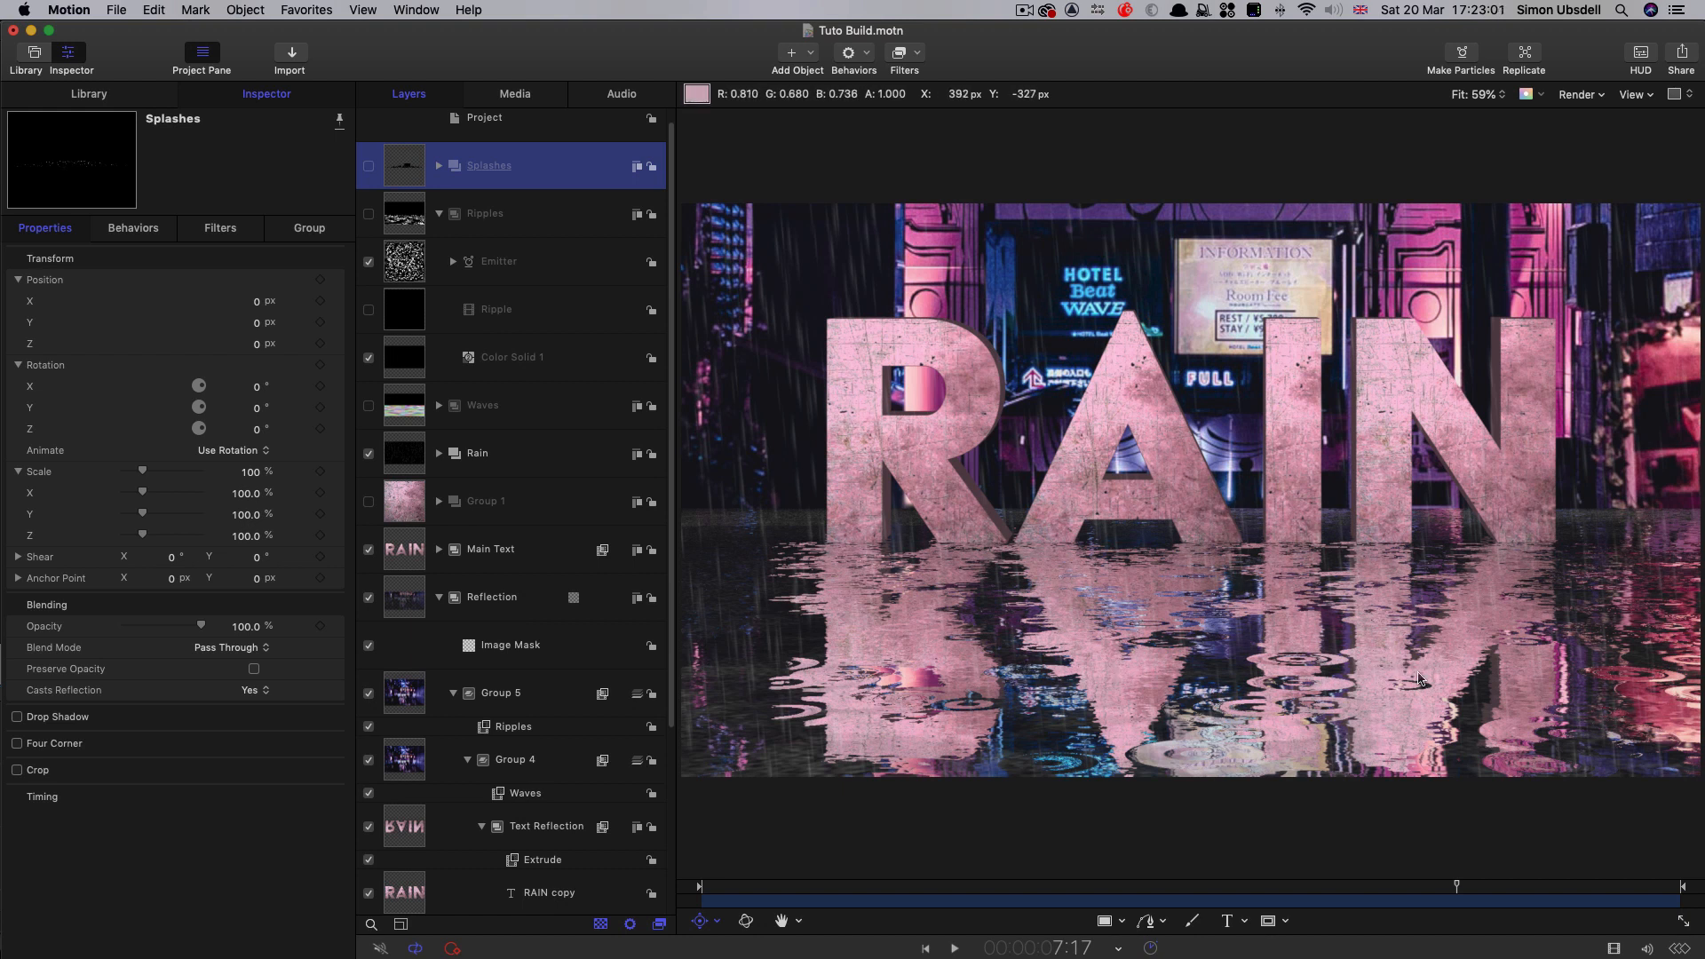
pyautogui.scroll(-5, 497, 444)
pyautogui.click(411, 435)
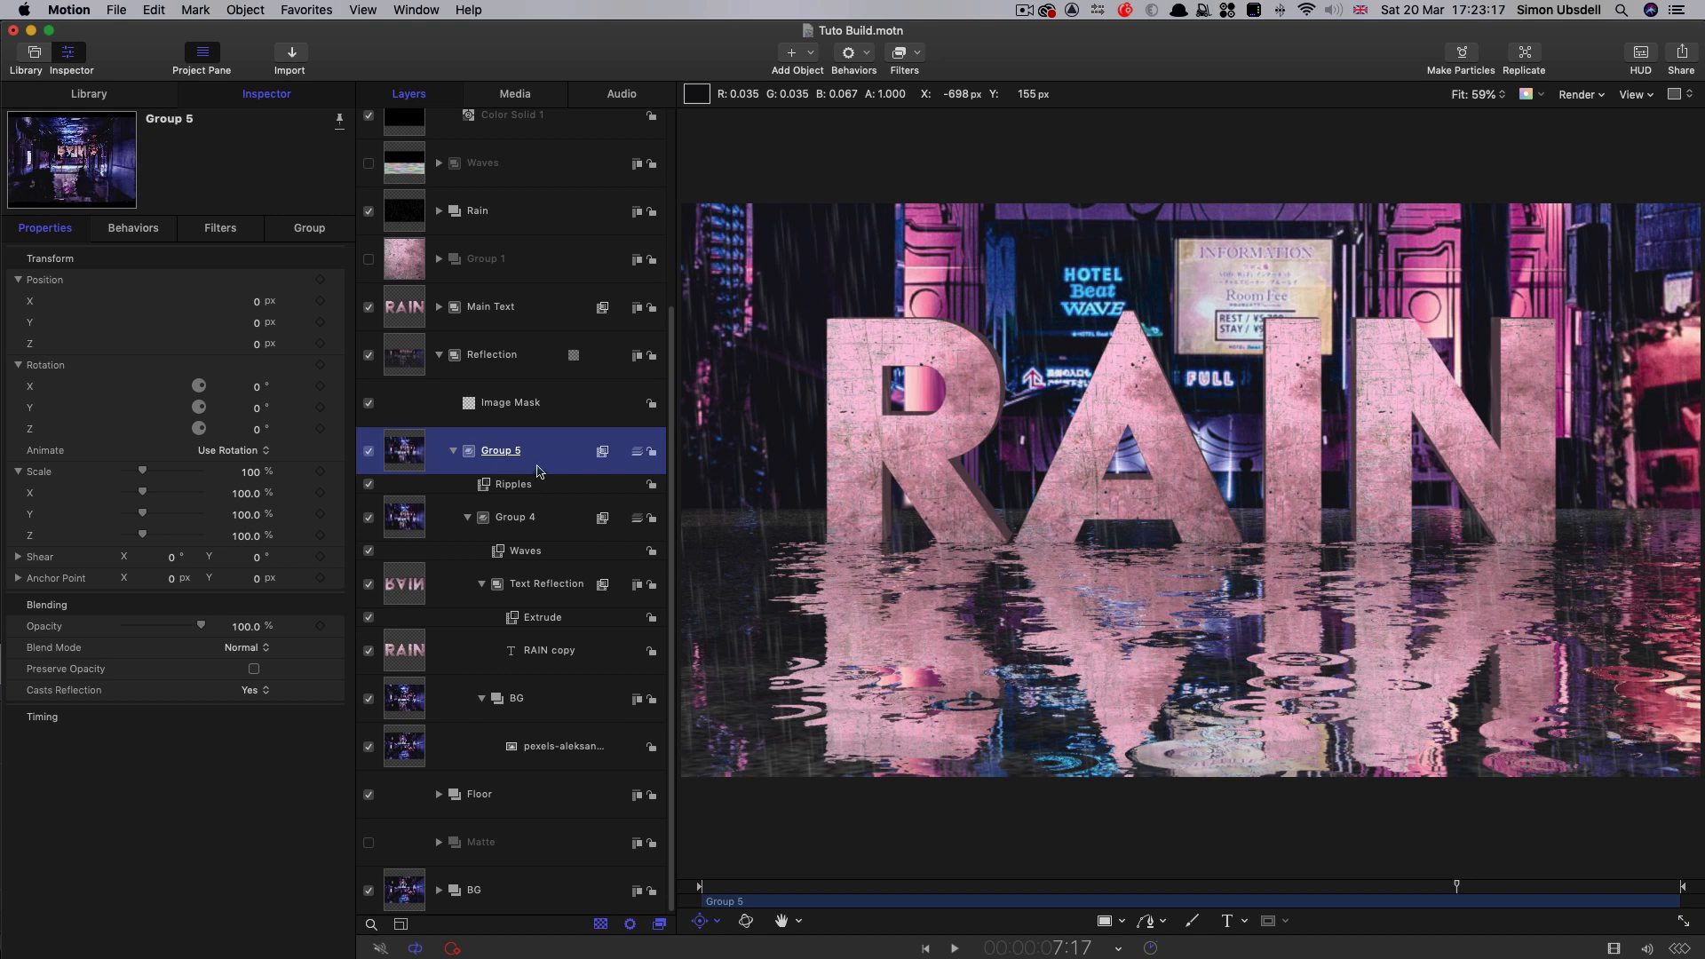
pyautogui.press('super+shift+g')
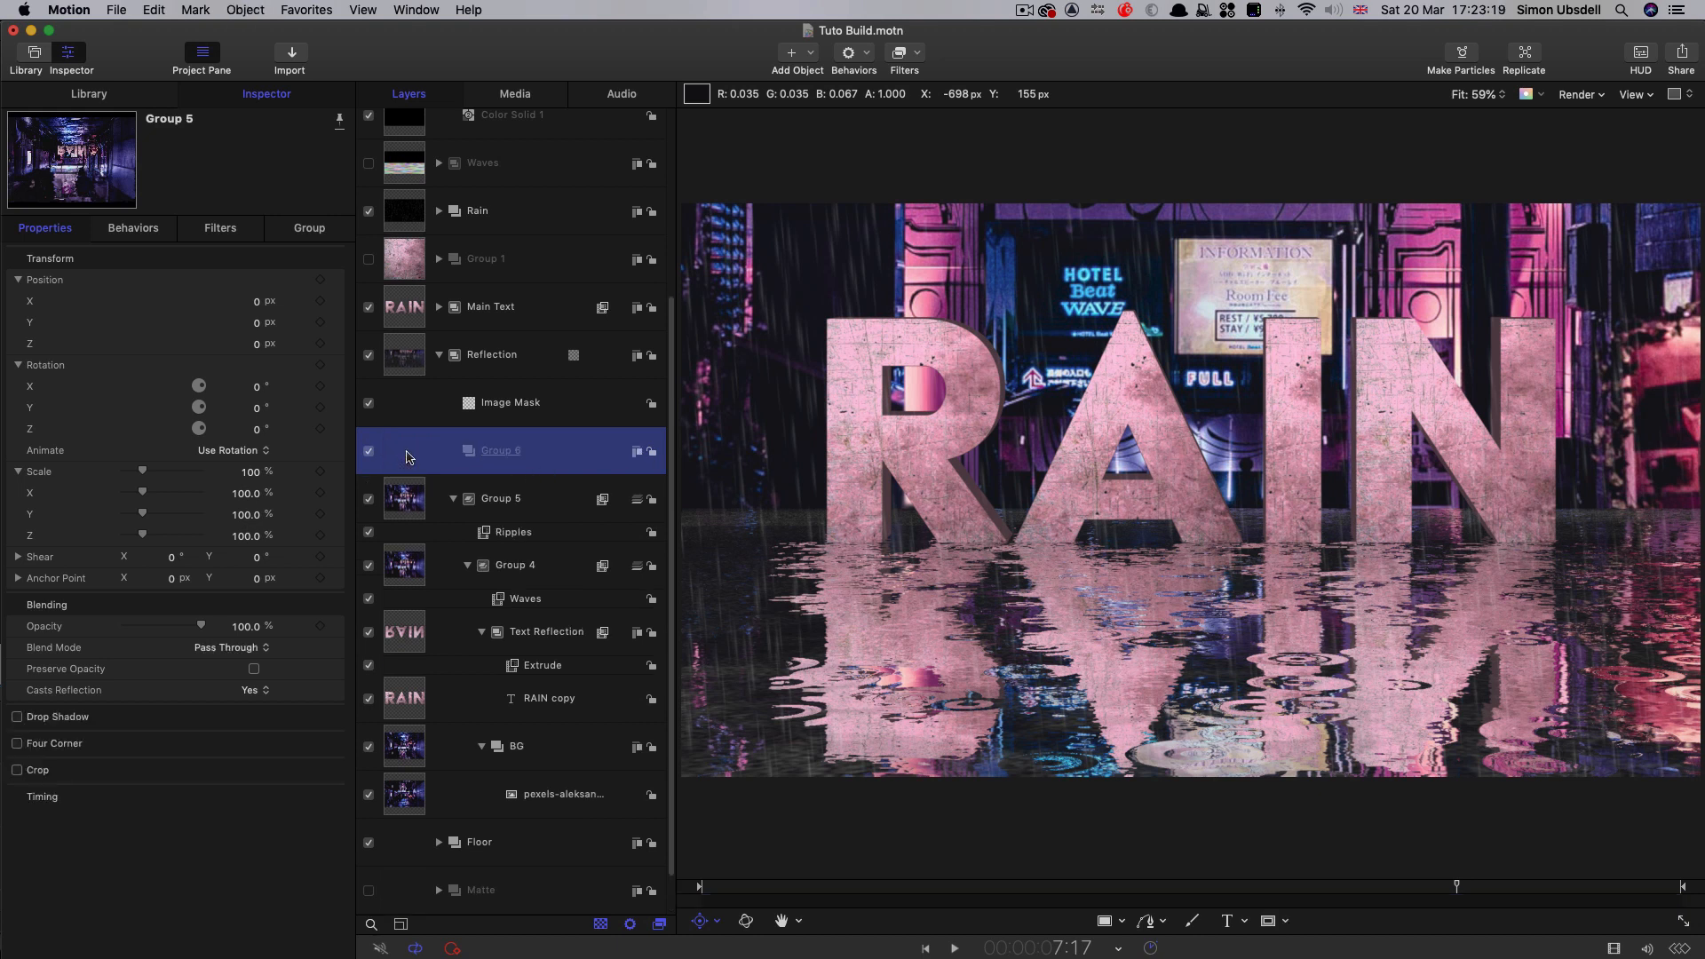
pyautogui.rightClick(556, 449)
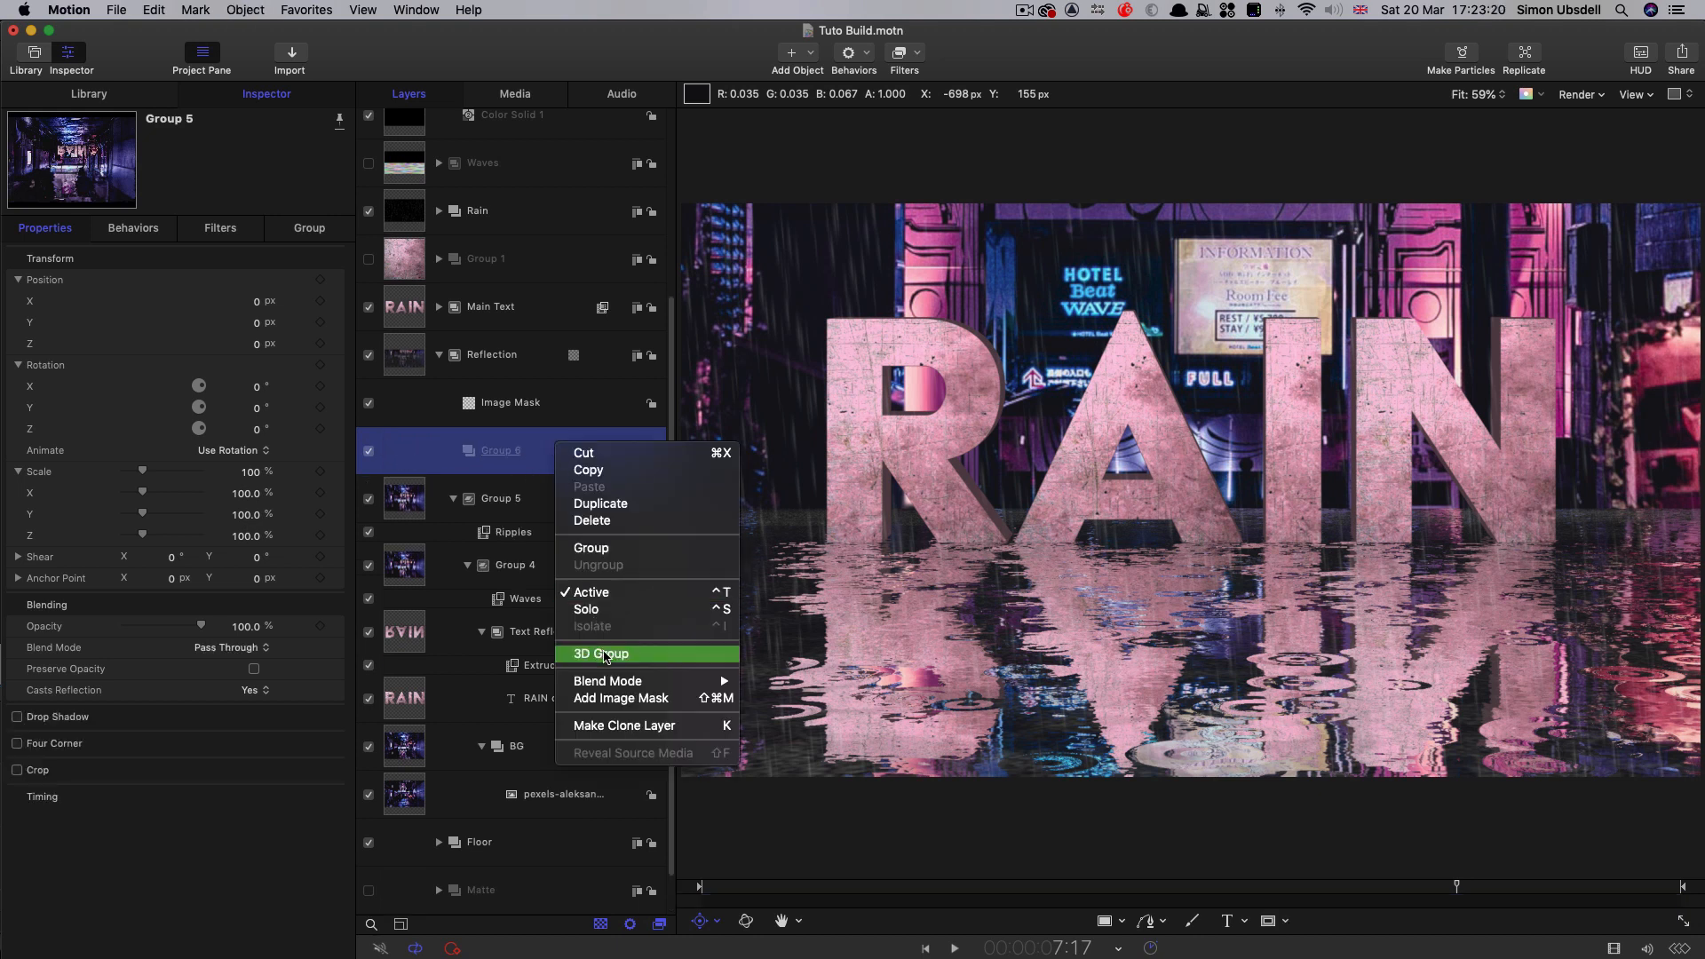
pyautogui.click(601, 654)
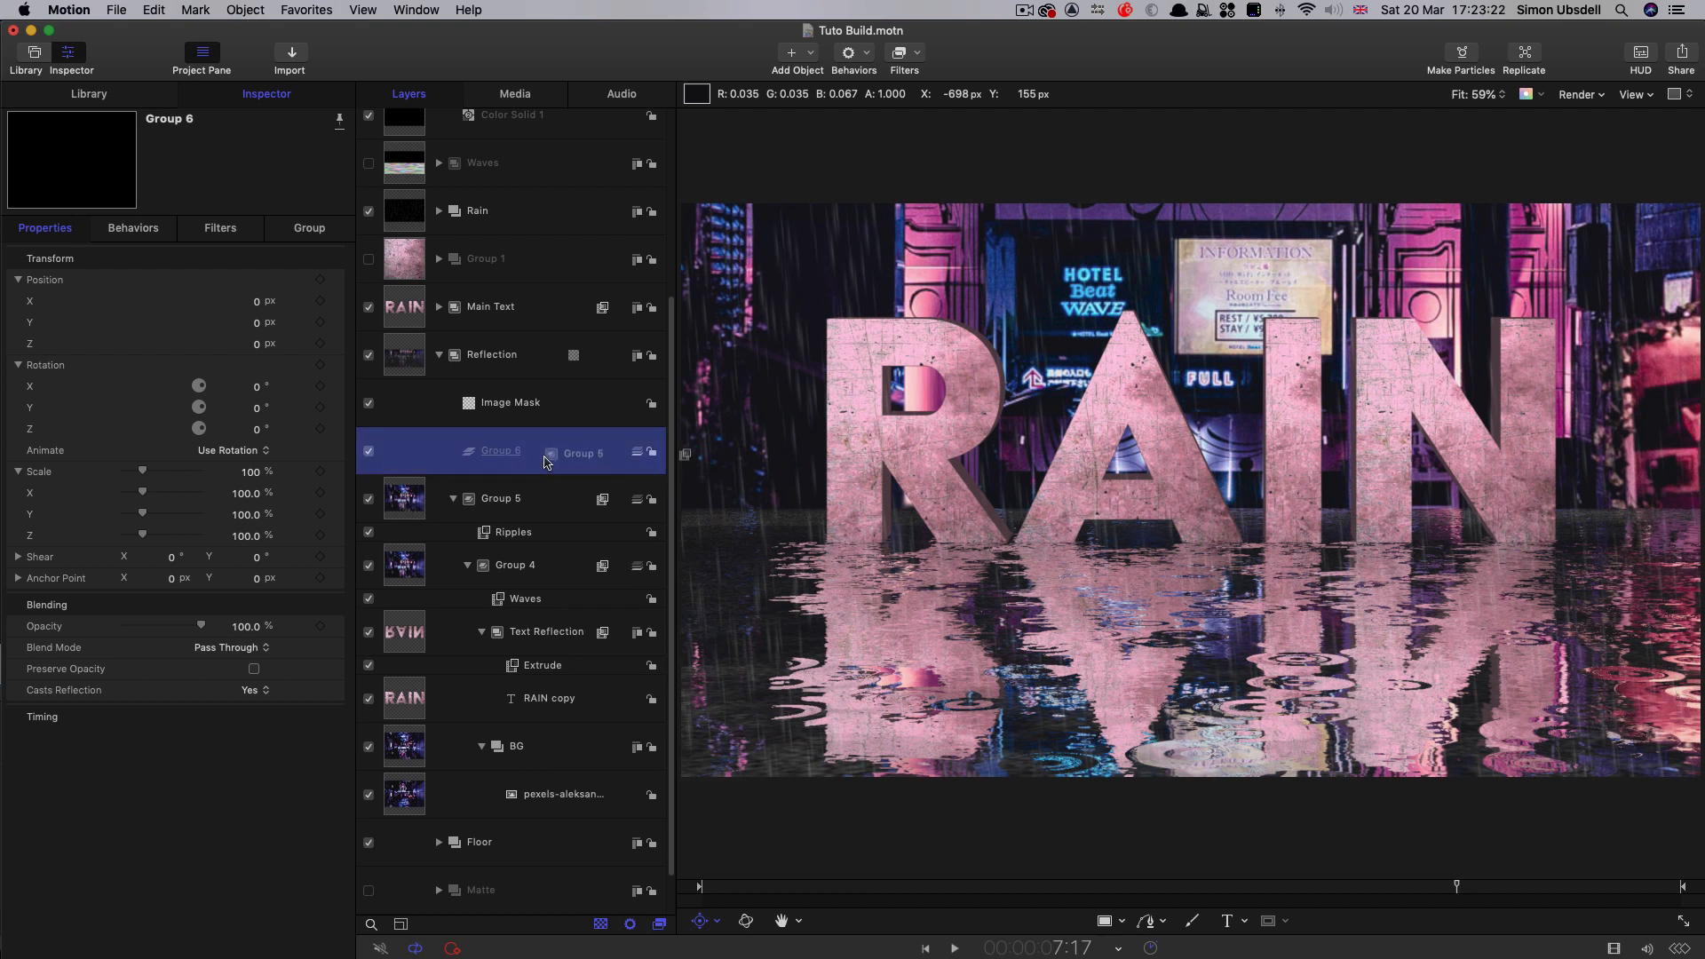
pyautogui.click(469, 502)
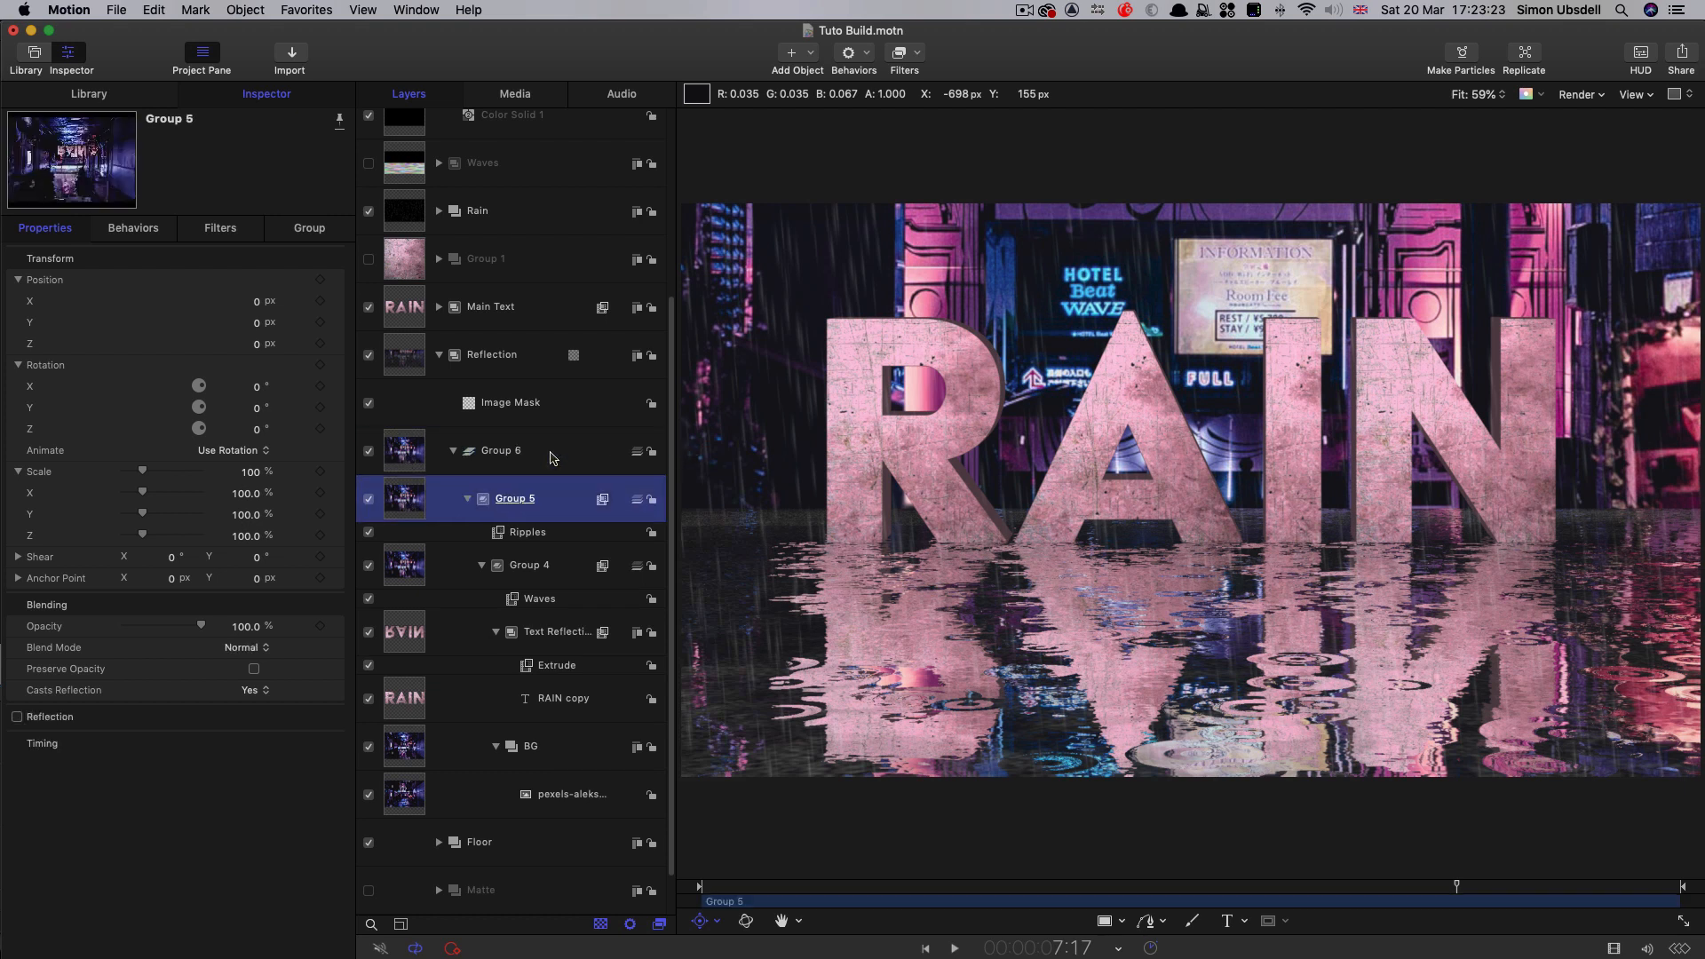
pyautogui.click(468, 499)
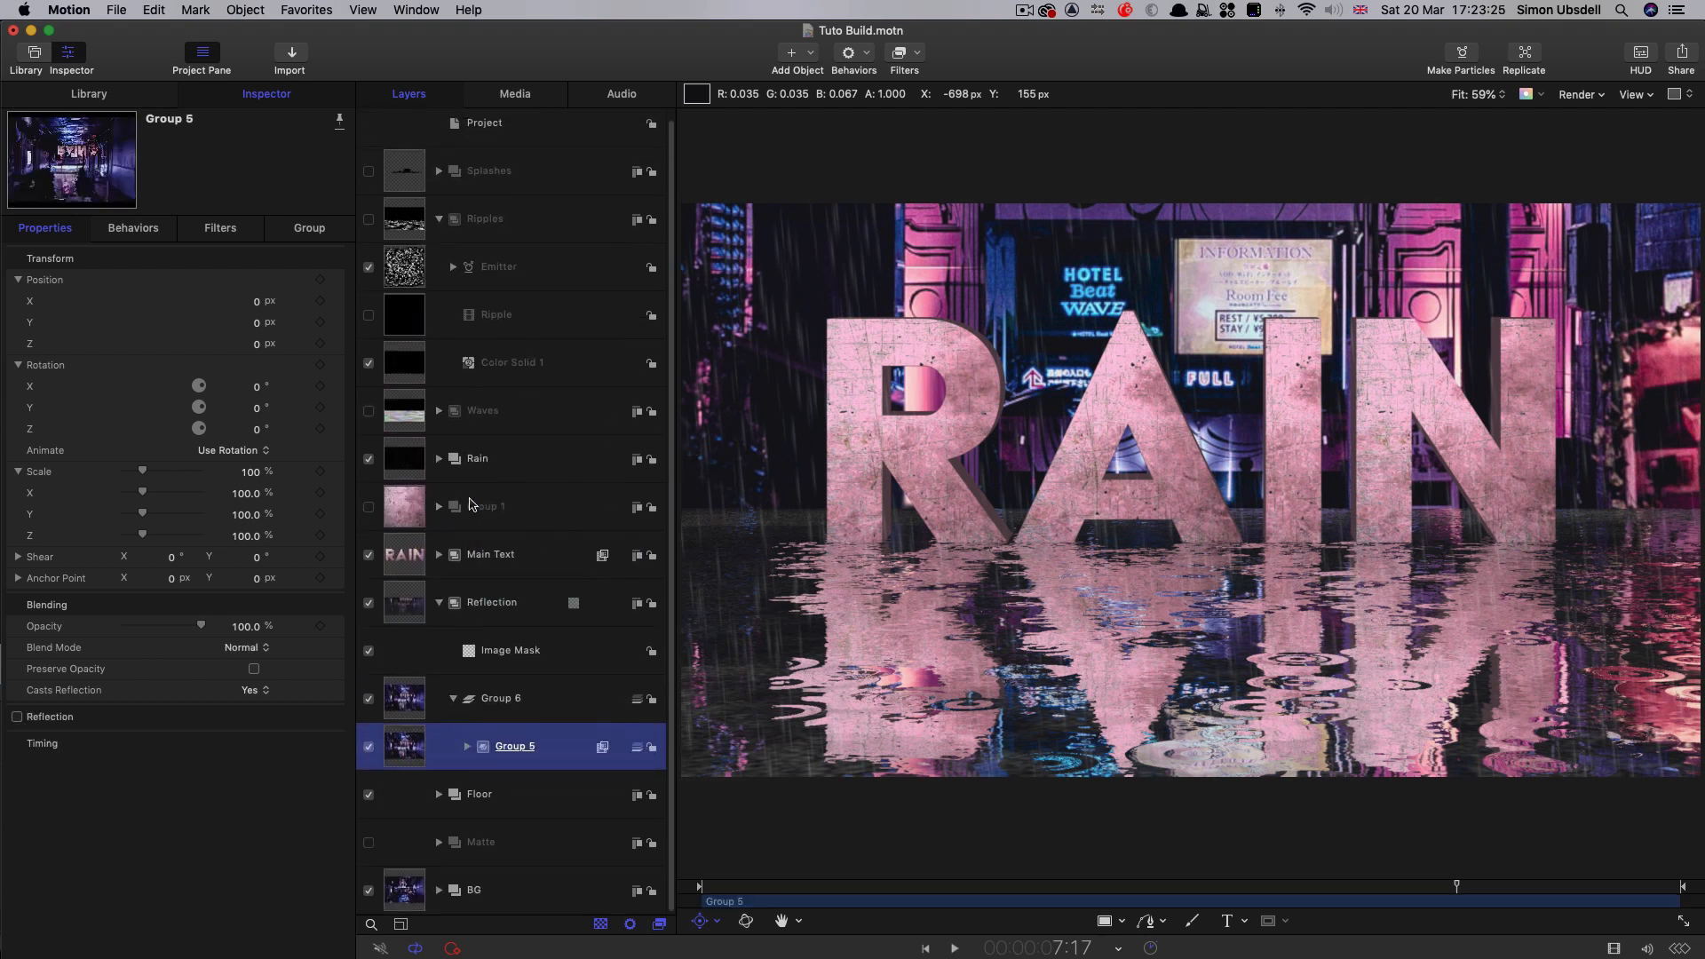
# - Apply the Bump Map distortion filter to the new Group 6 inside Reflection
pyautogui.click(412, 701)
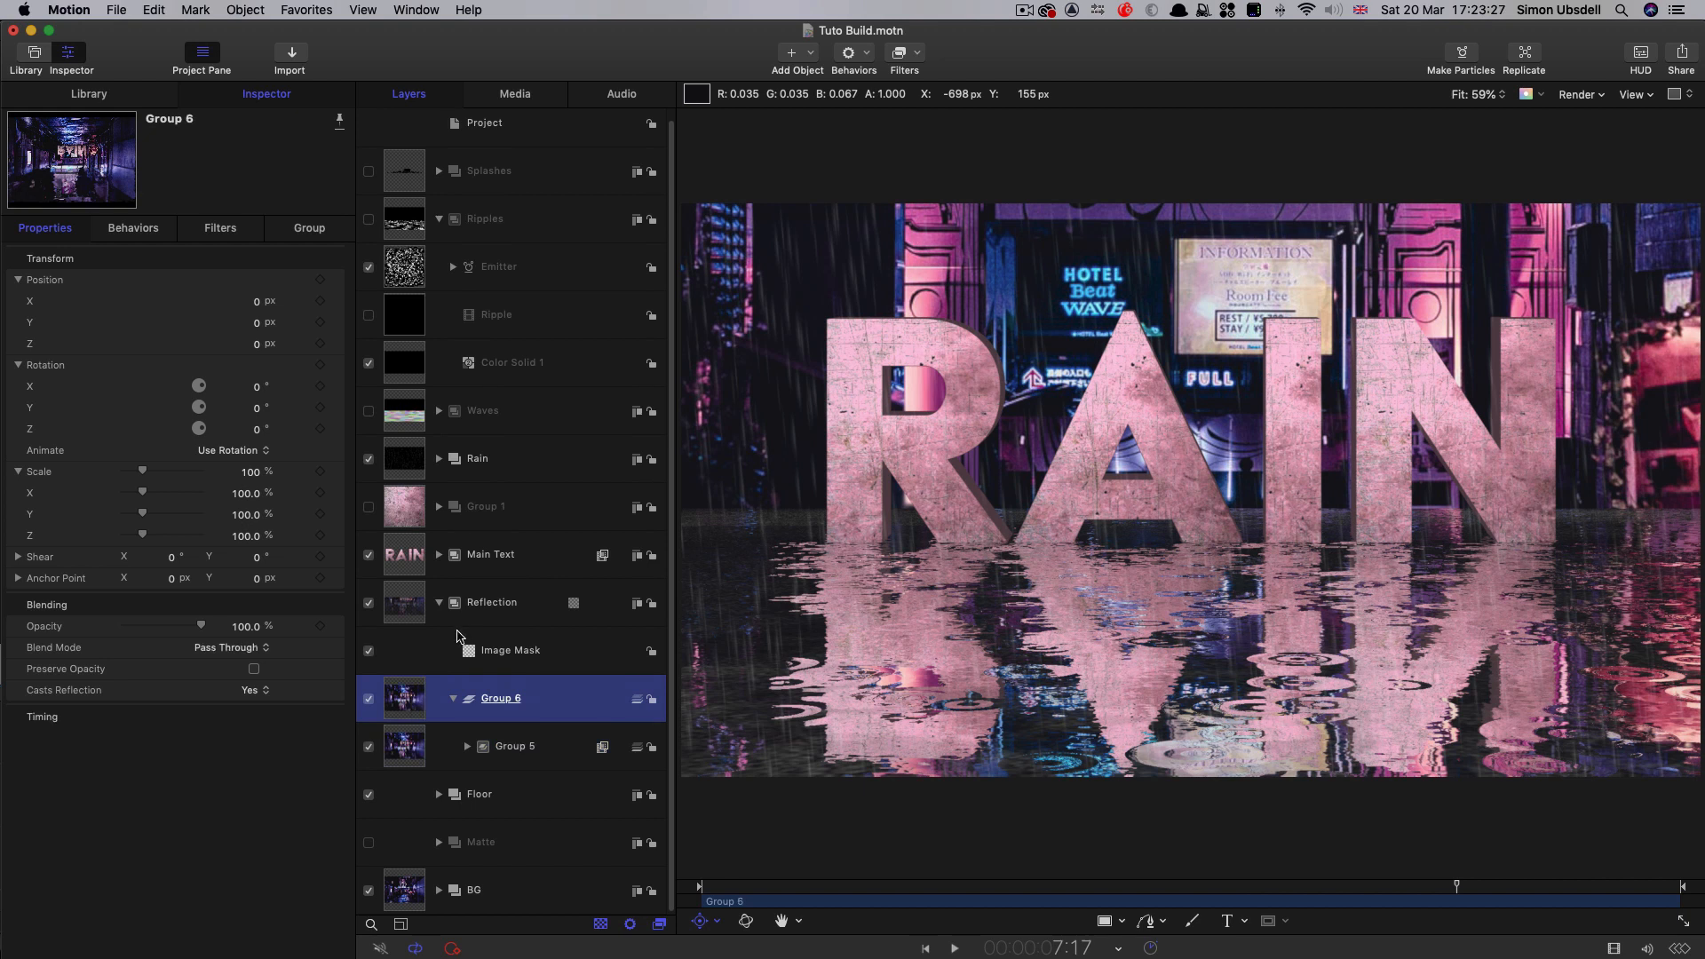
pyautogui.click(915, 54)
pyautogui.moveTo(932, 142)
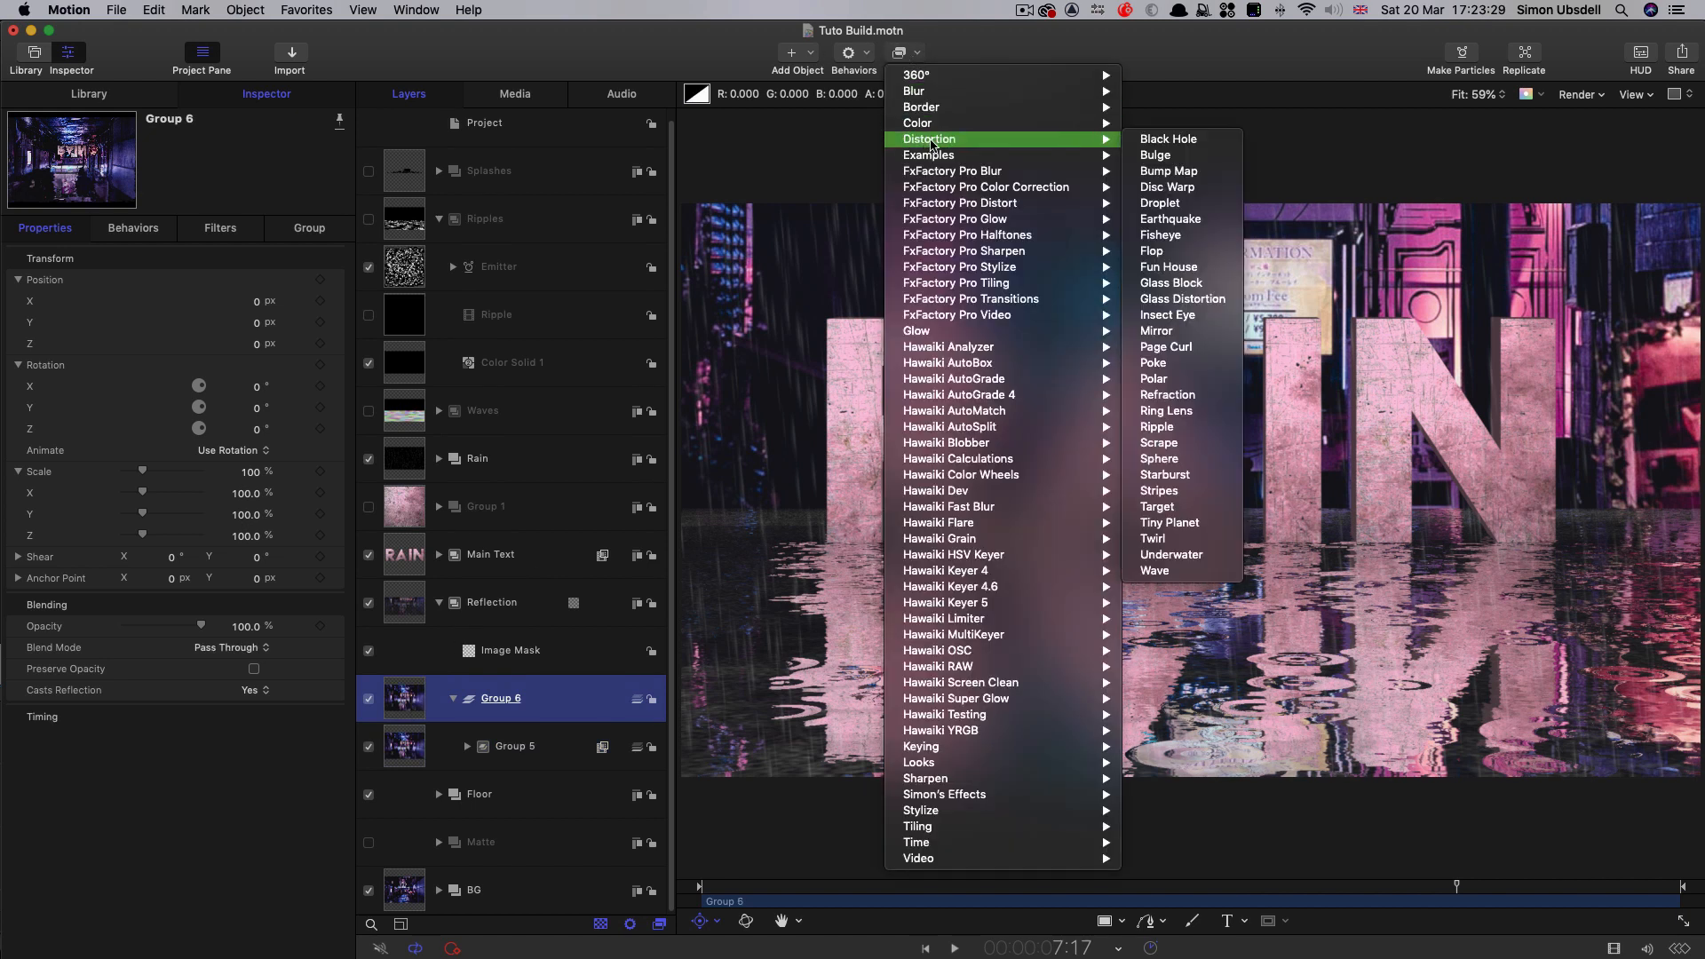
pyautogui.click(1195, 177)
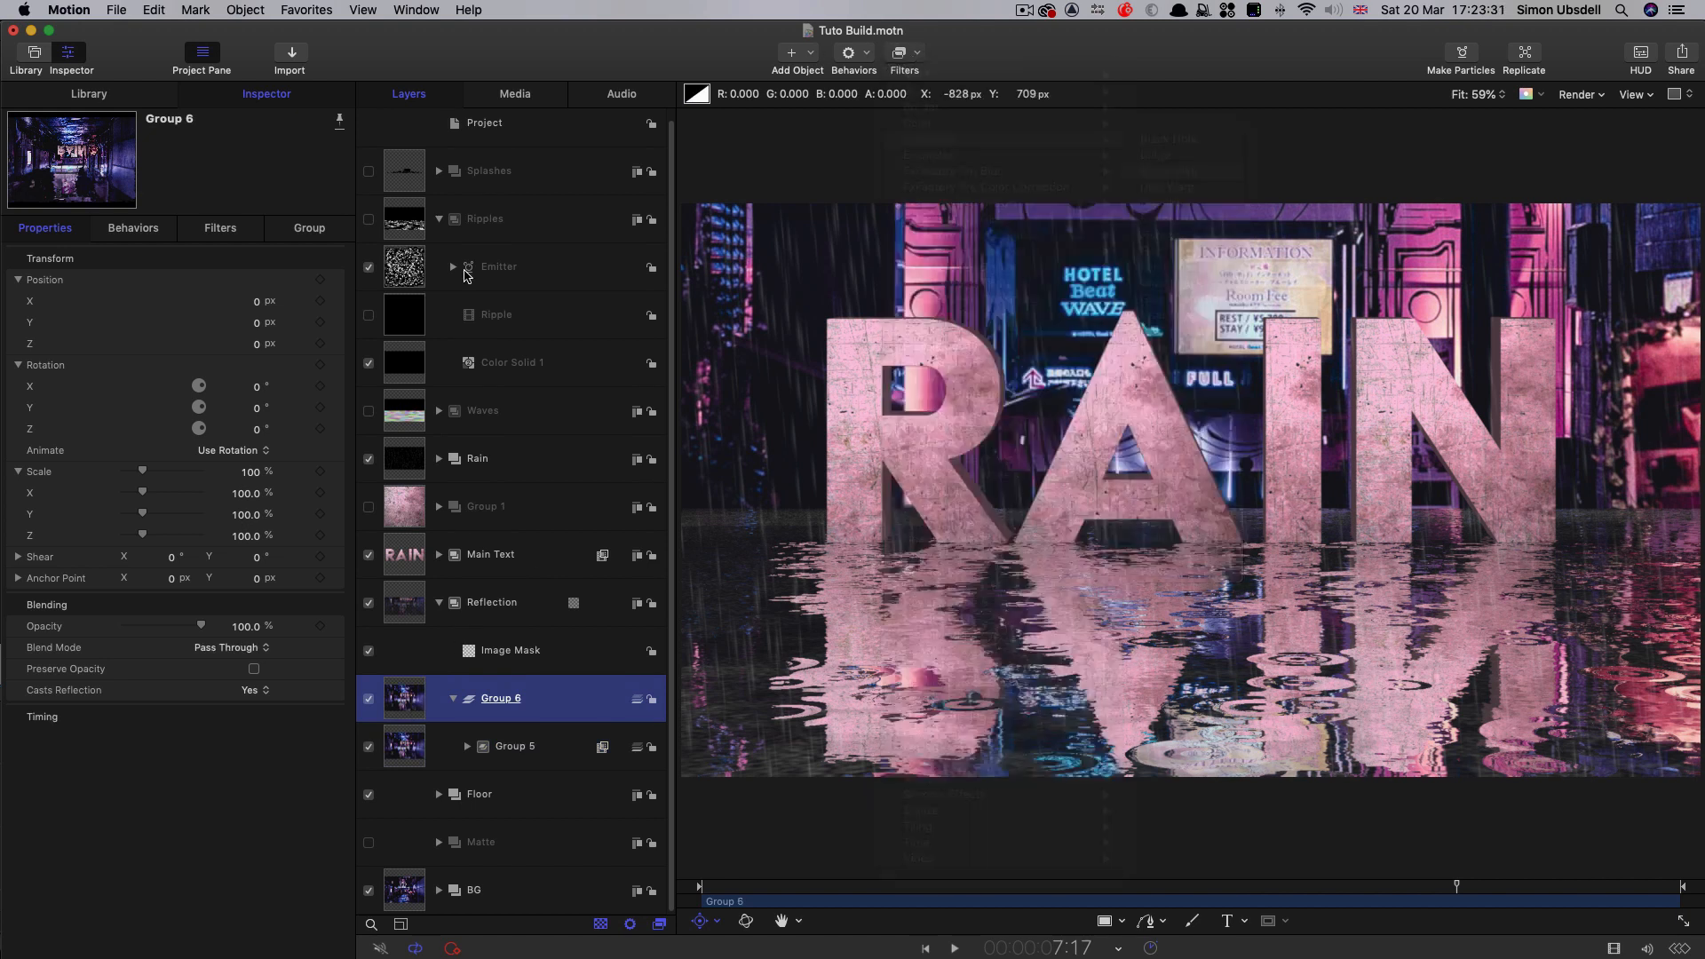
# - Turn on Fixed Resolution for the Splashes group
pyautogui.click(419, 172)
pyautogui.click(302, 229)
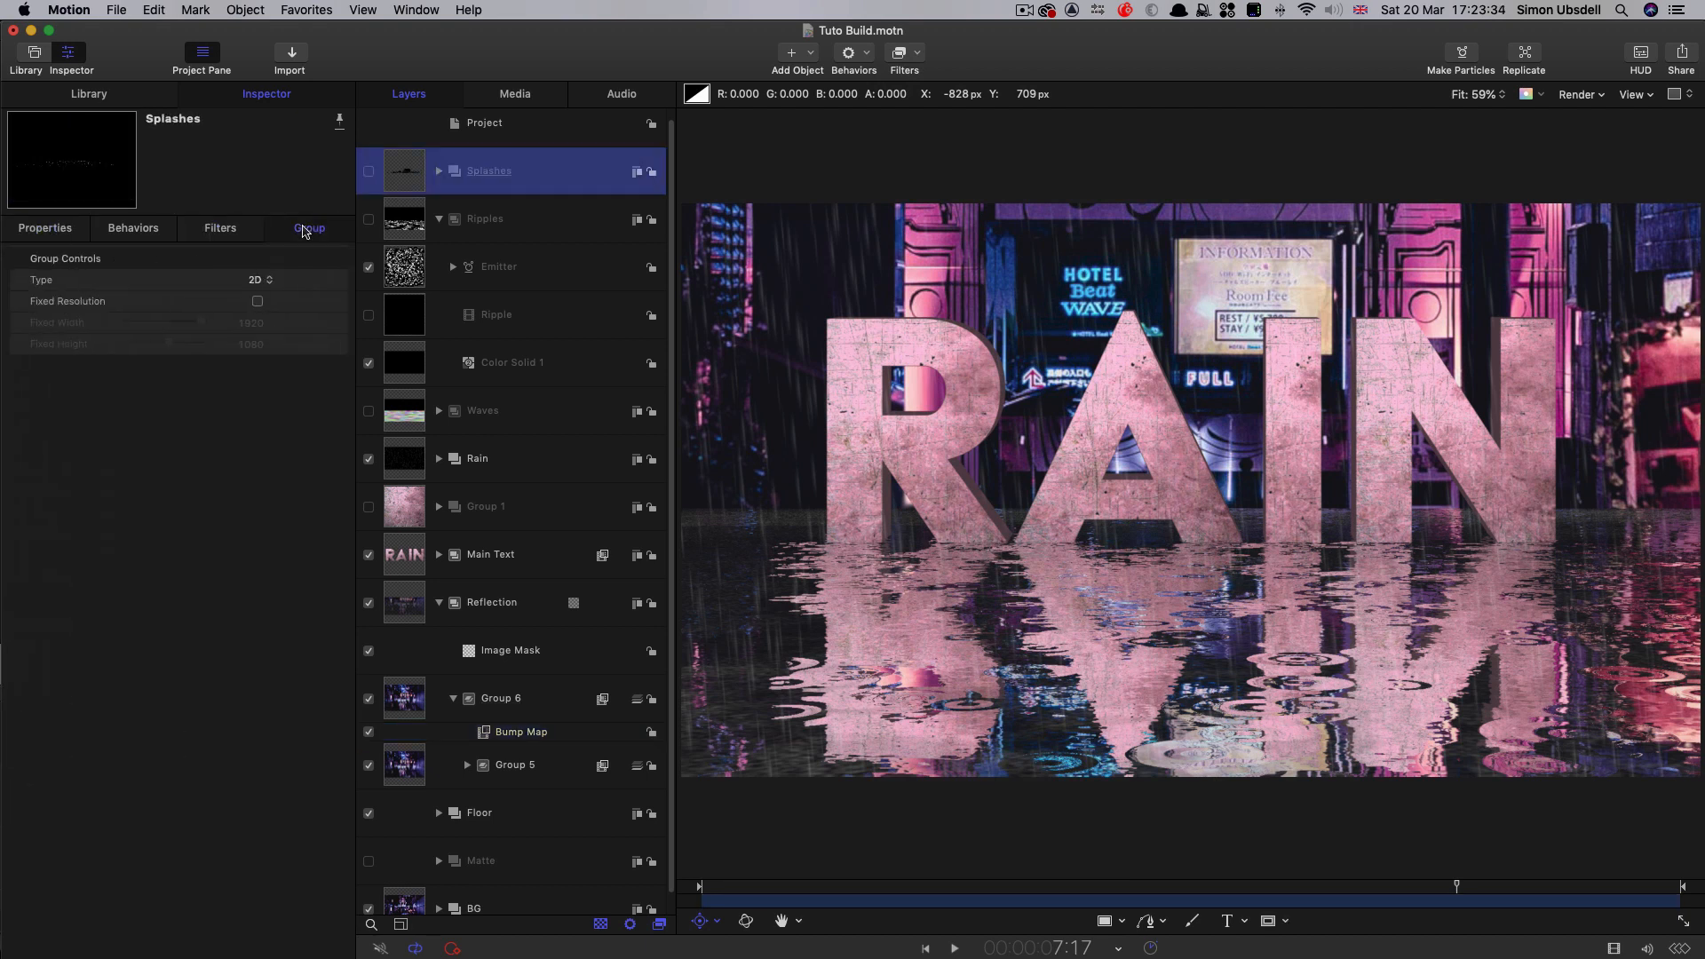
pyautogui.click(255, 302)
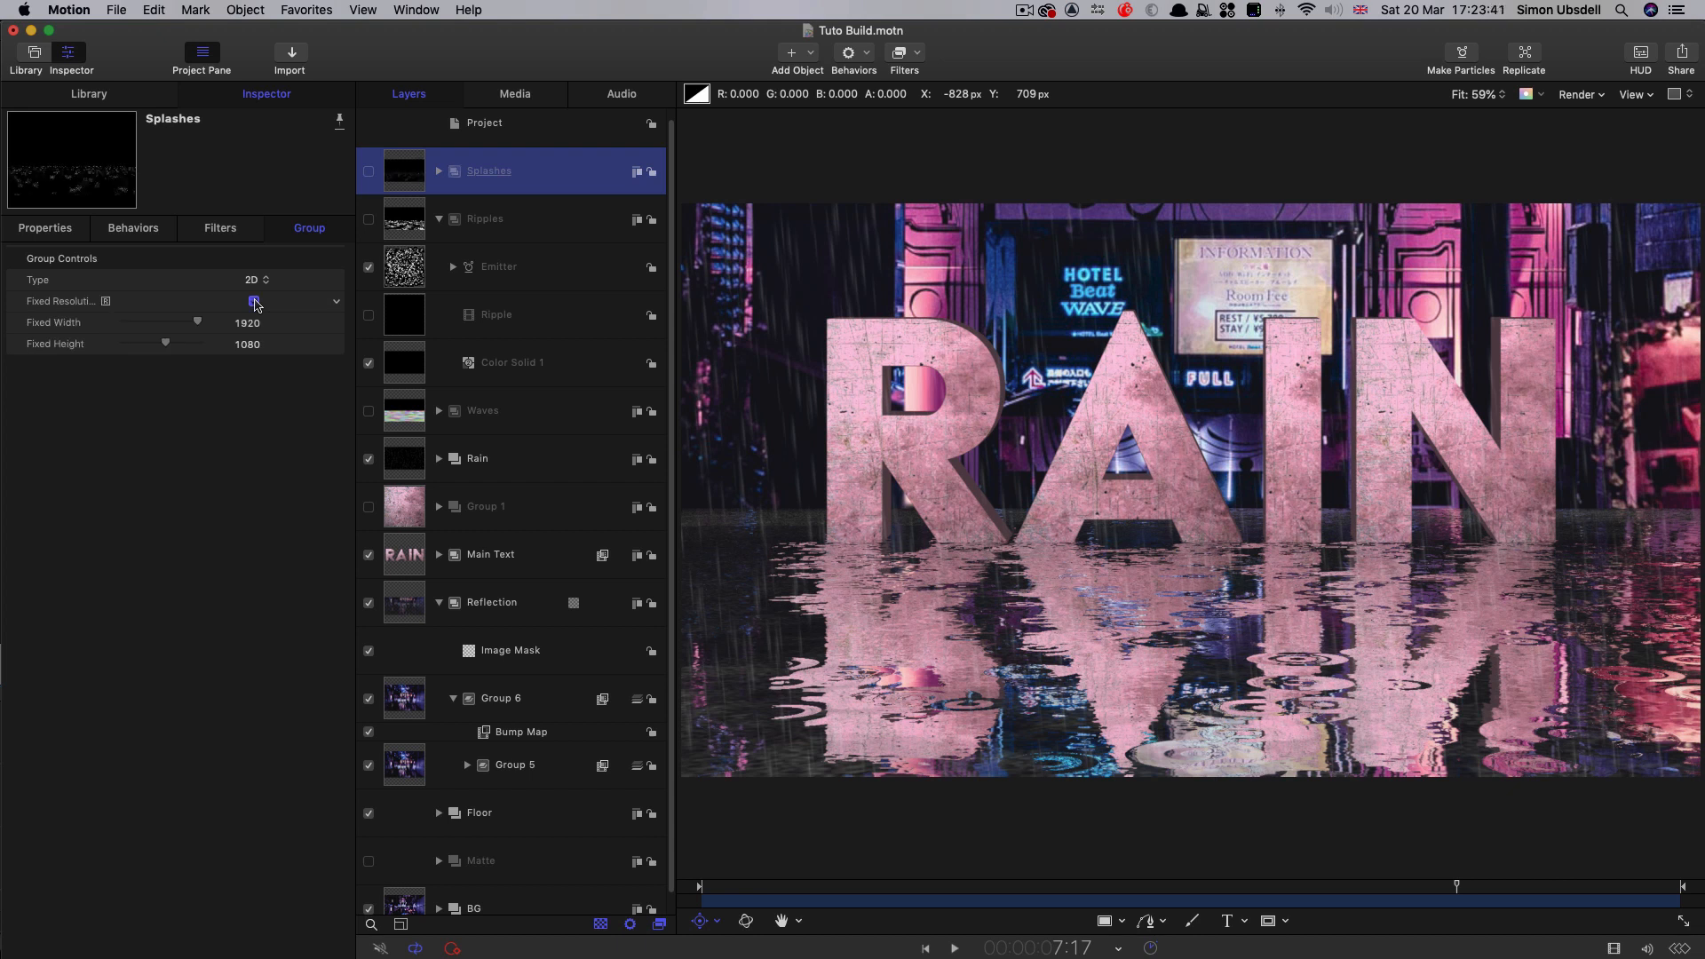
pyautogui.click(438, 171)
pyautogui.click(438, 172)
# - Assign the Splashes group as the map image of Group 6's Bump Map and set the filter's amount to 1
pyautogui.click(510, 730)
pyautogui.moveTo(395, 172); pyautogui.dragTo(238, 293)
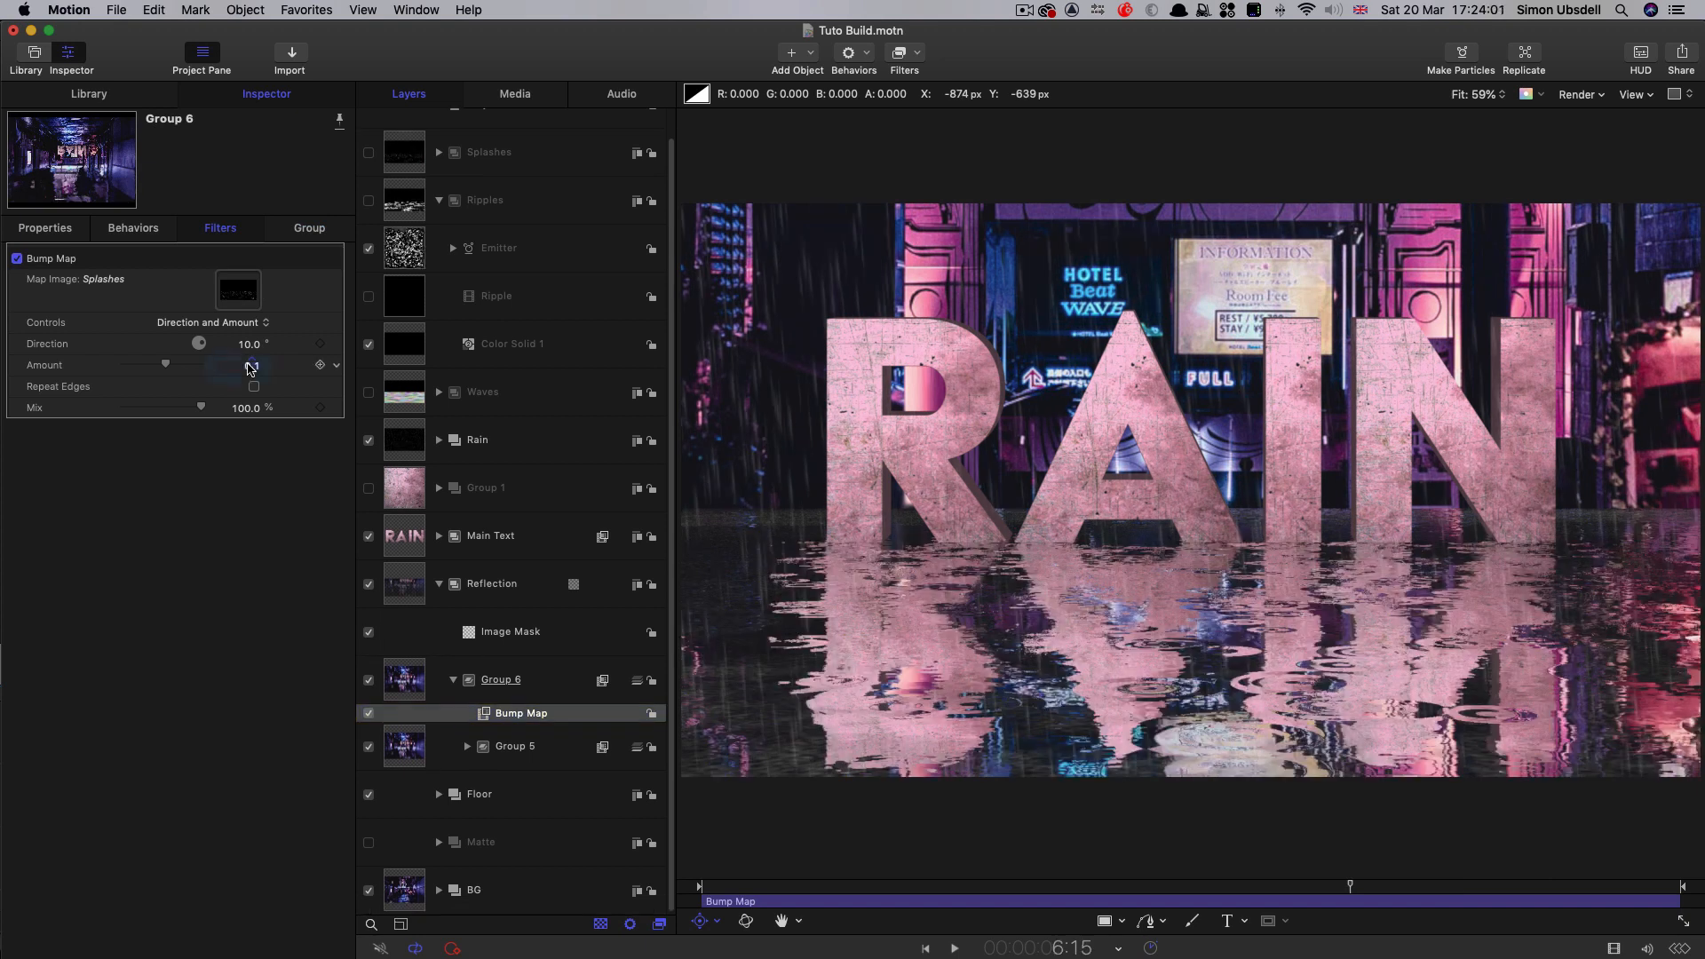
pyautogui.click(251, 366)
pyautogui.write('1')
pyautogui.press('Return')
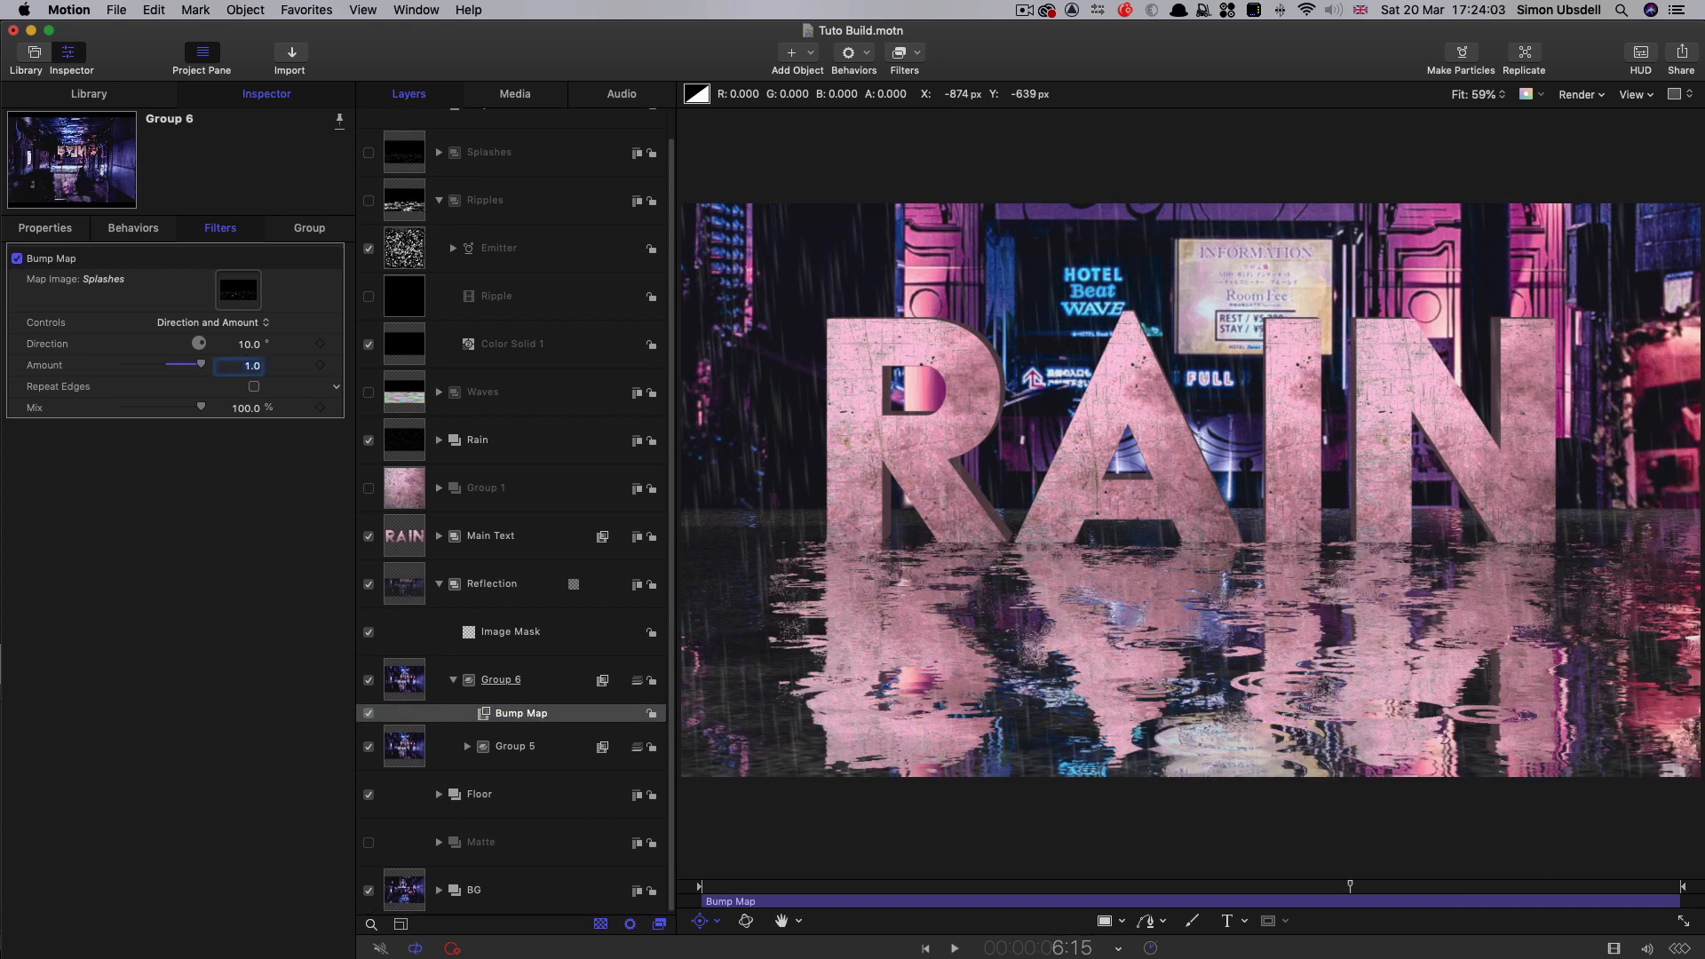
# - Play back the splashes in the reflection and set the Bump Map direction to -180°
pyautogui.press('space')
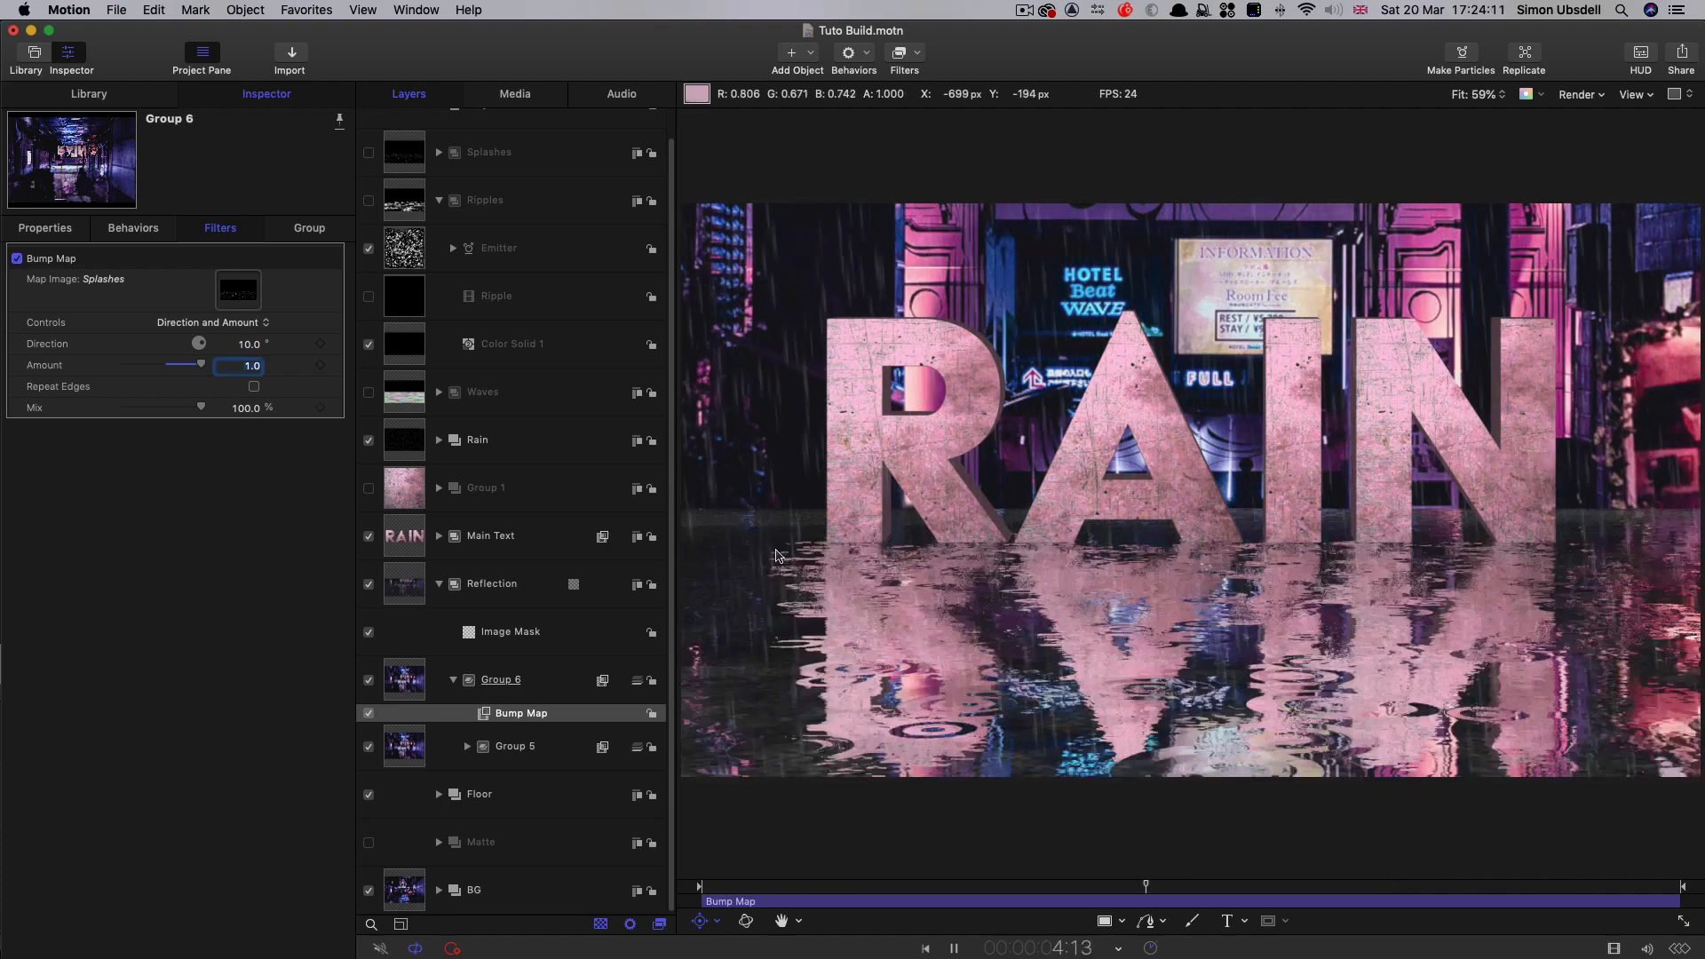
pyautogui.press('space')
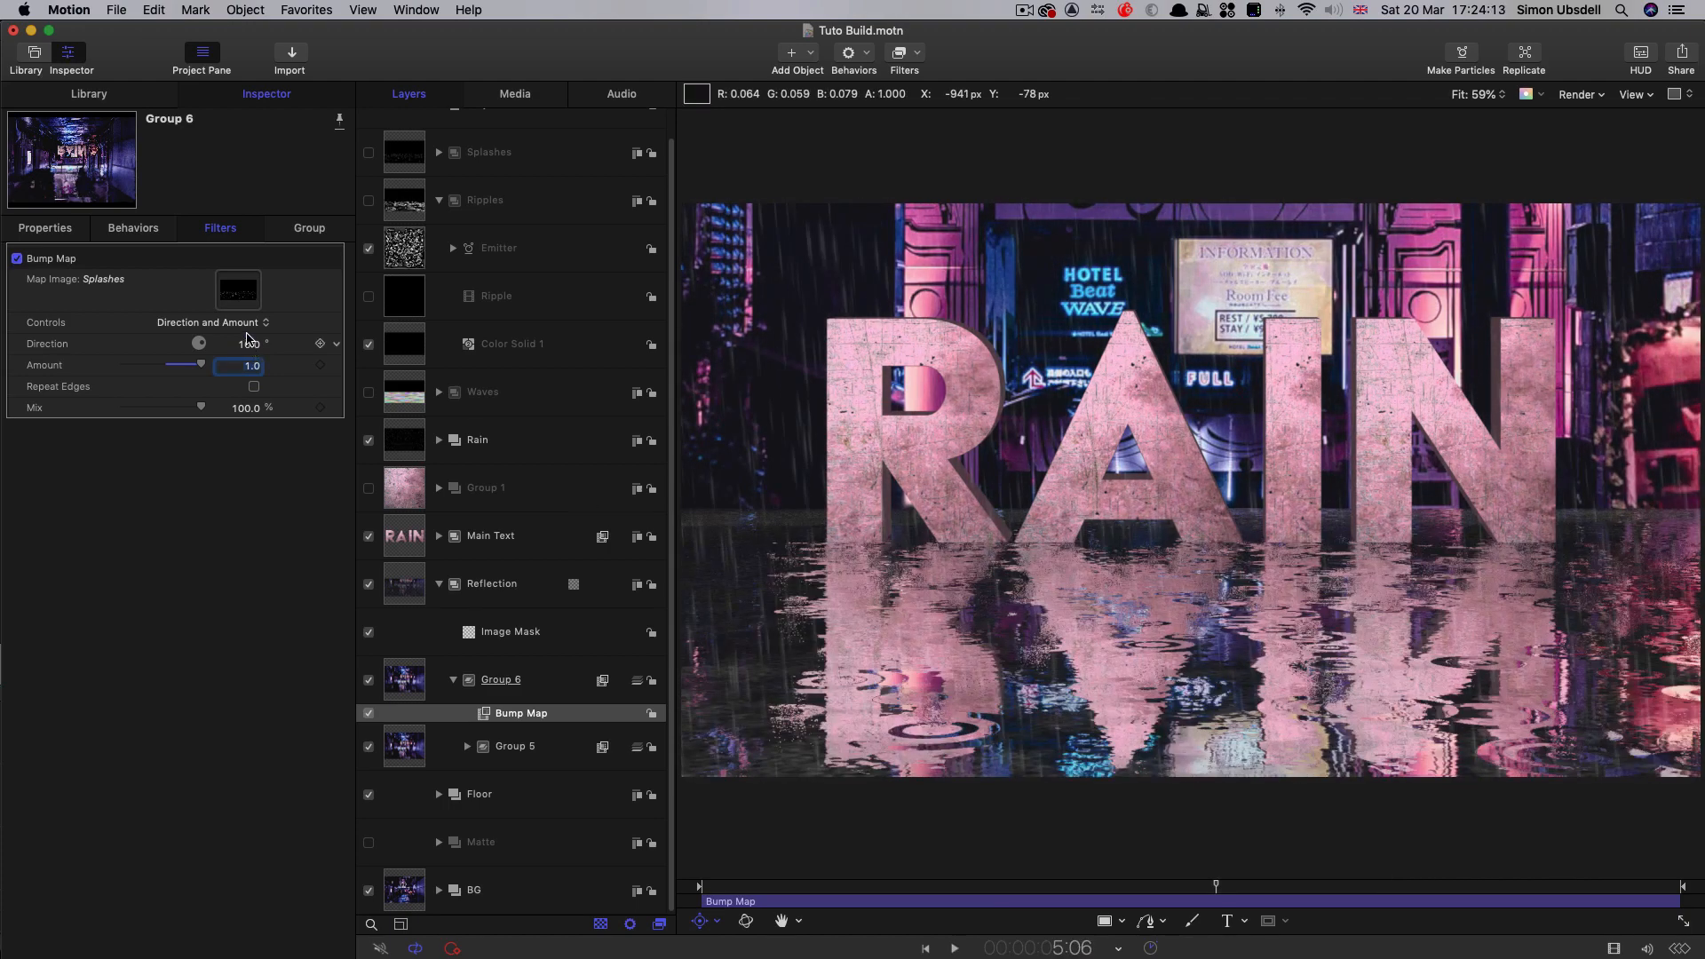
pyautogui.click(251, 344)
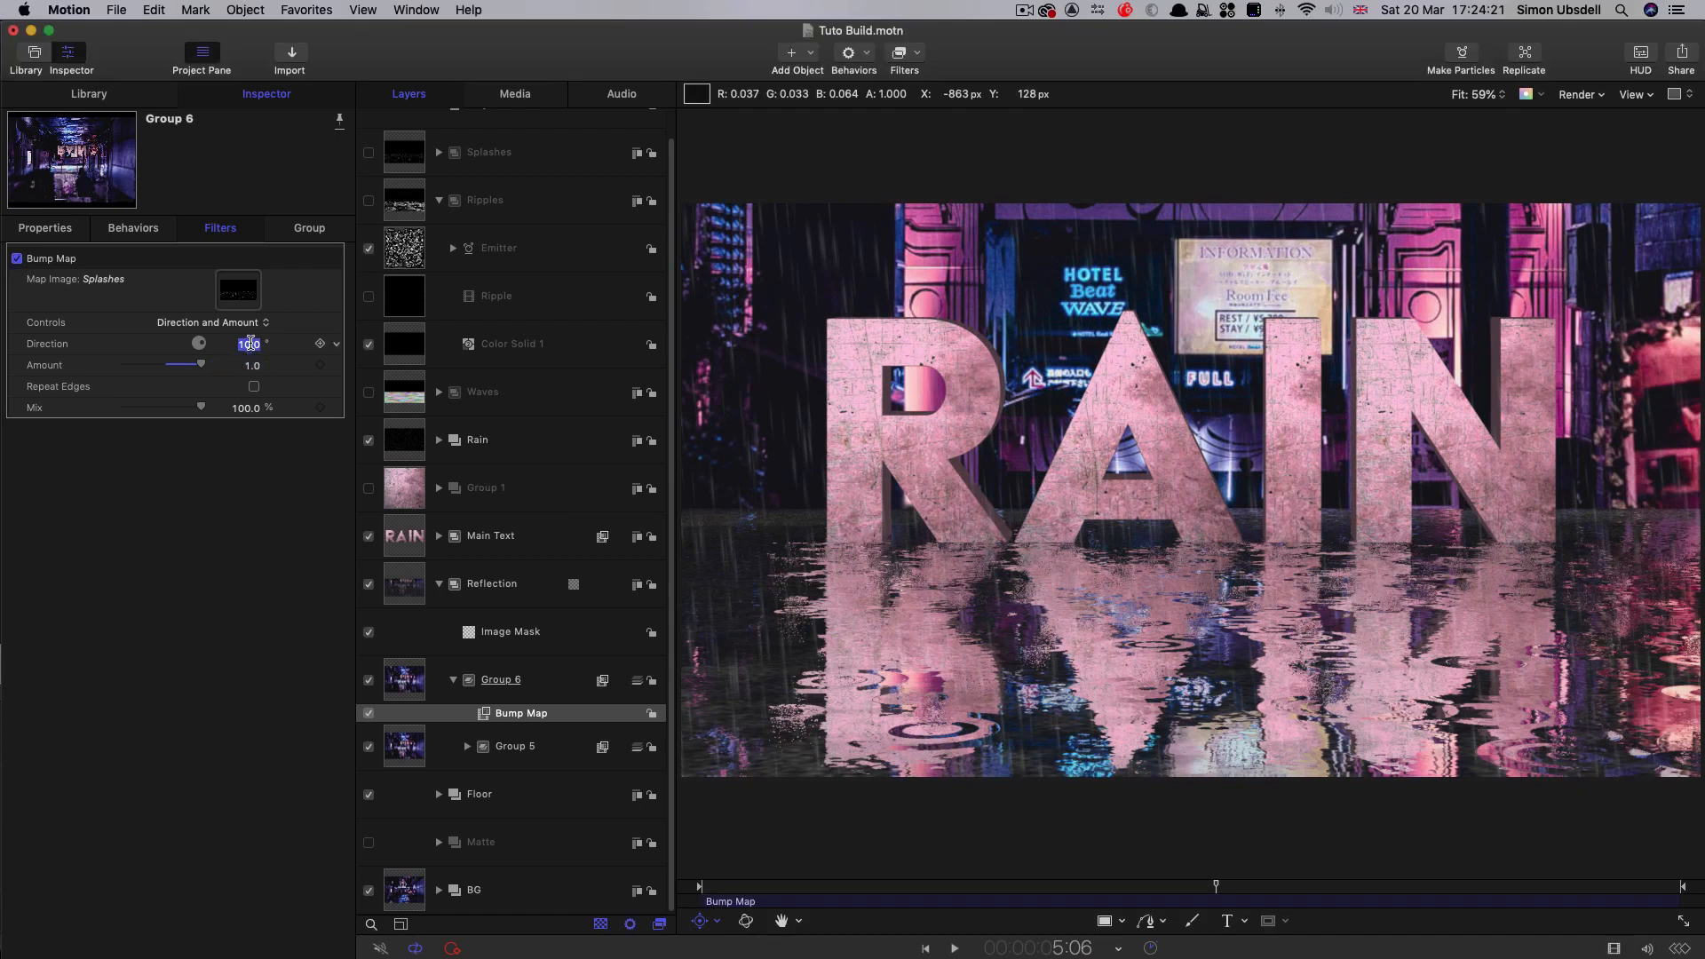
pyautogui.write('-180.')
pyautogui.press('Return')
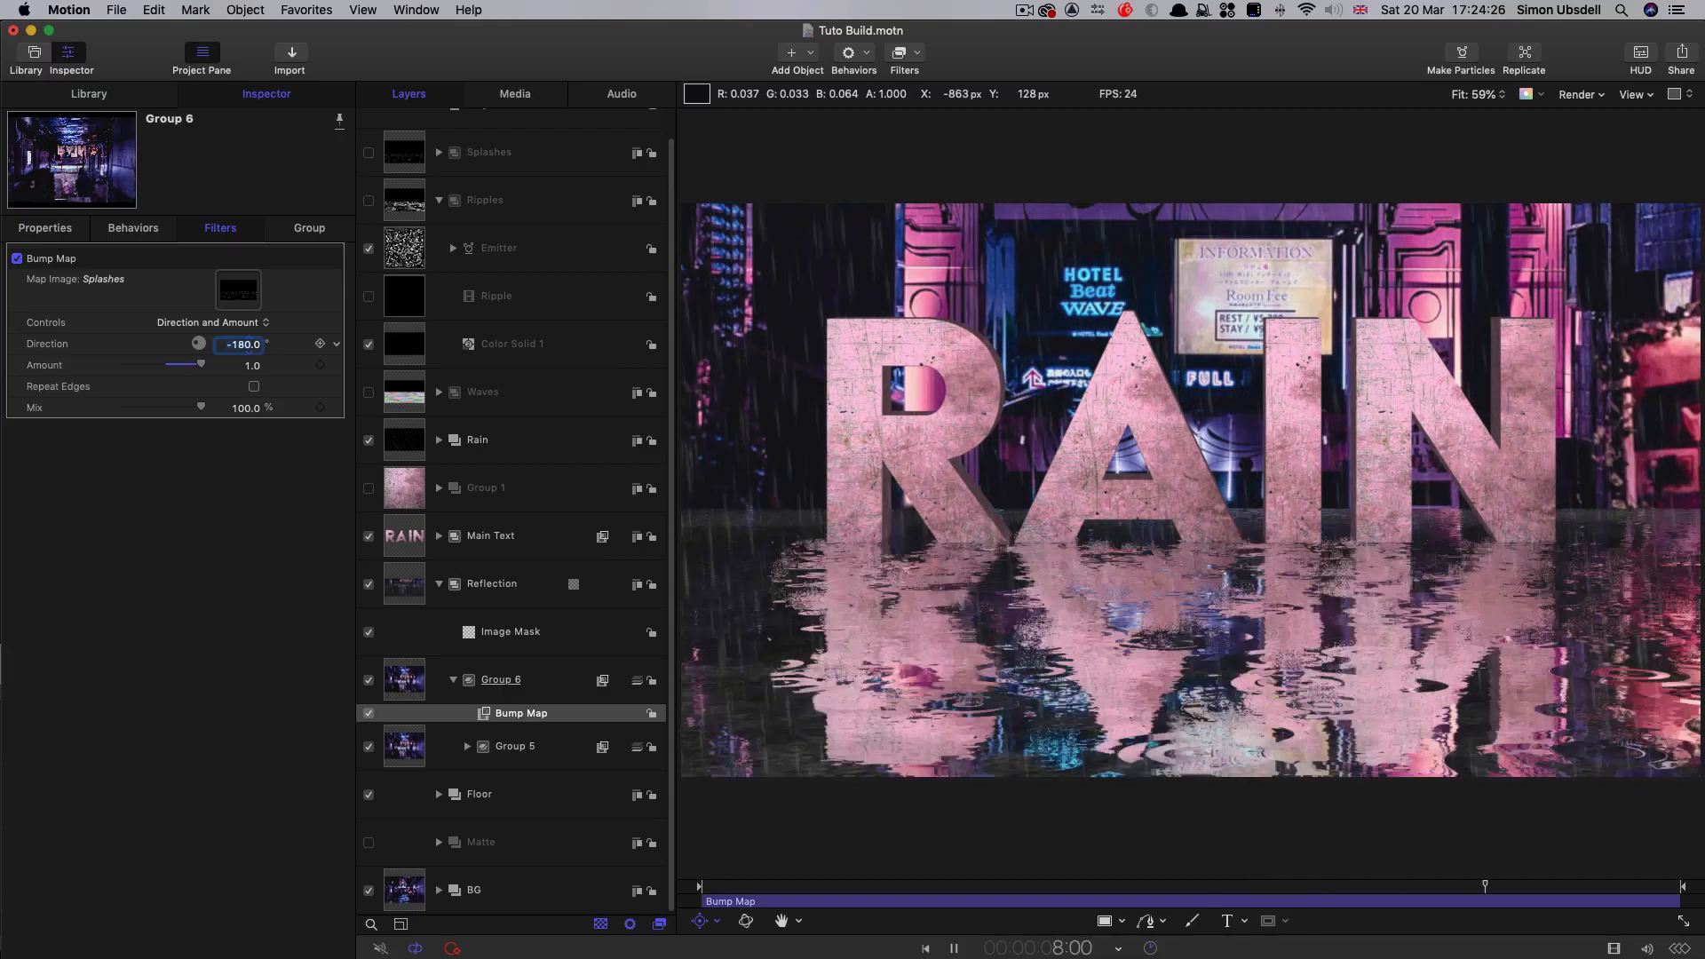
# - Compare the playing reflection with Group 6's Bump Map disabled and enabled
pyautogui.click(368, 714)
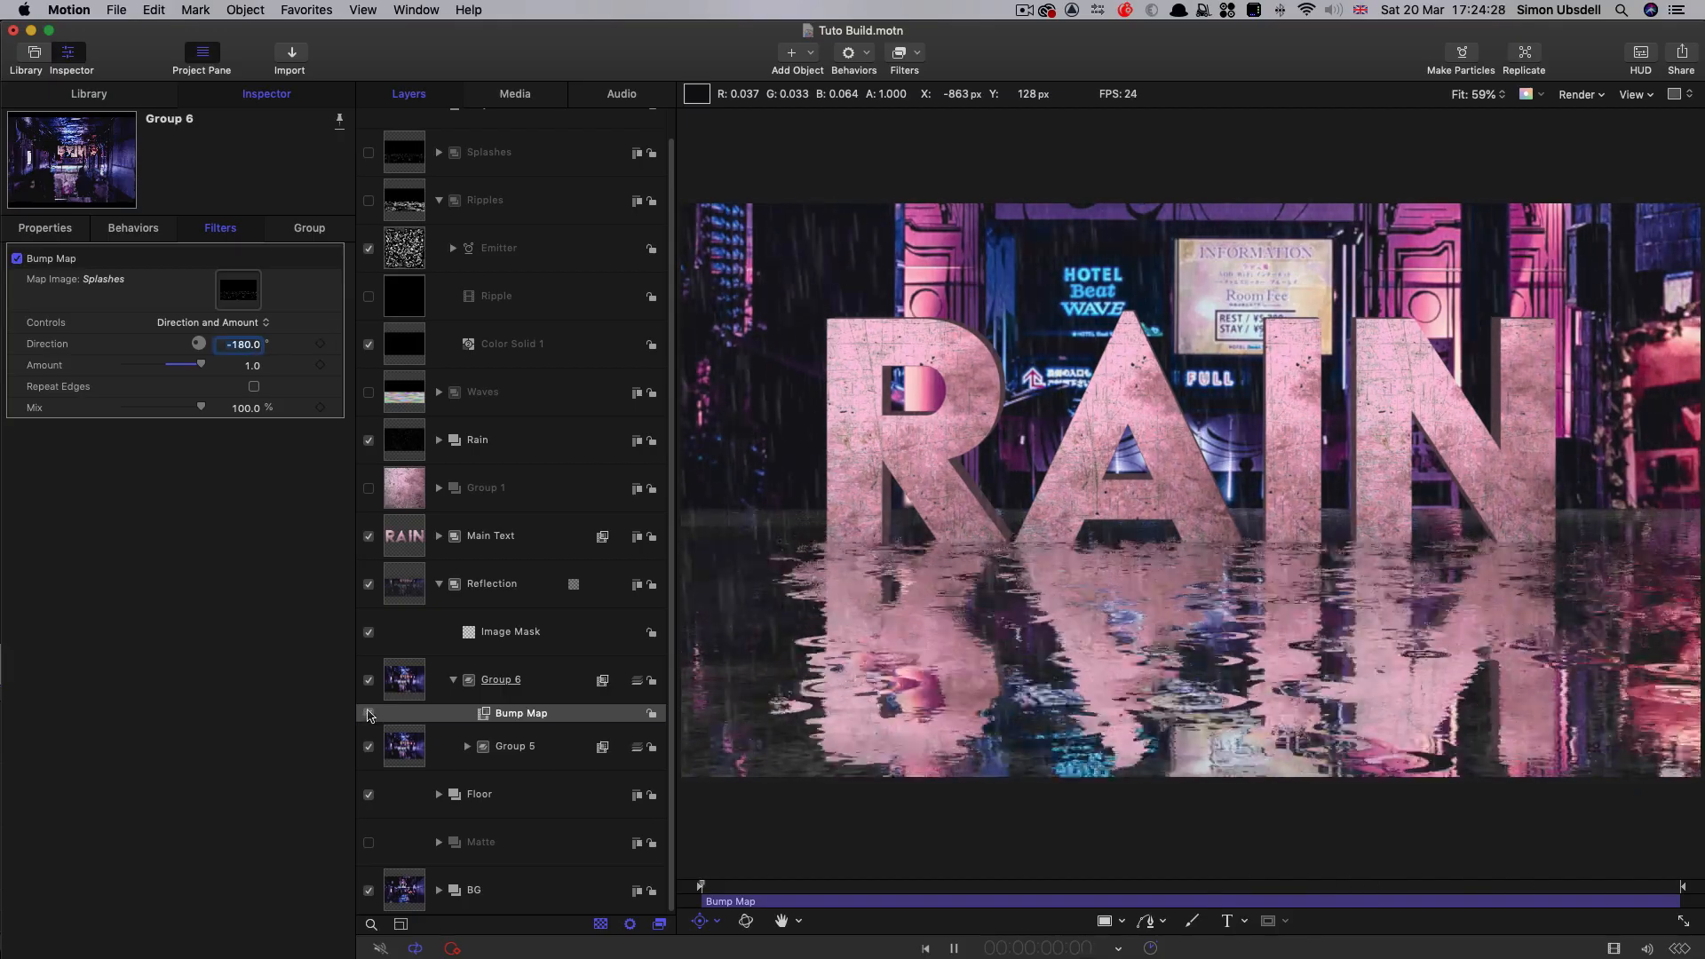
pyautogui.click(369, 713)
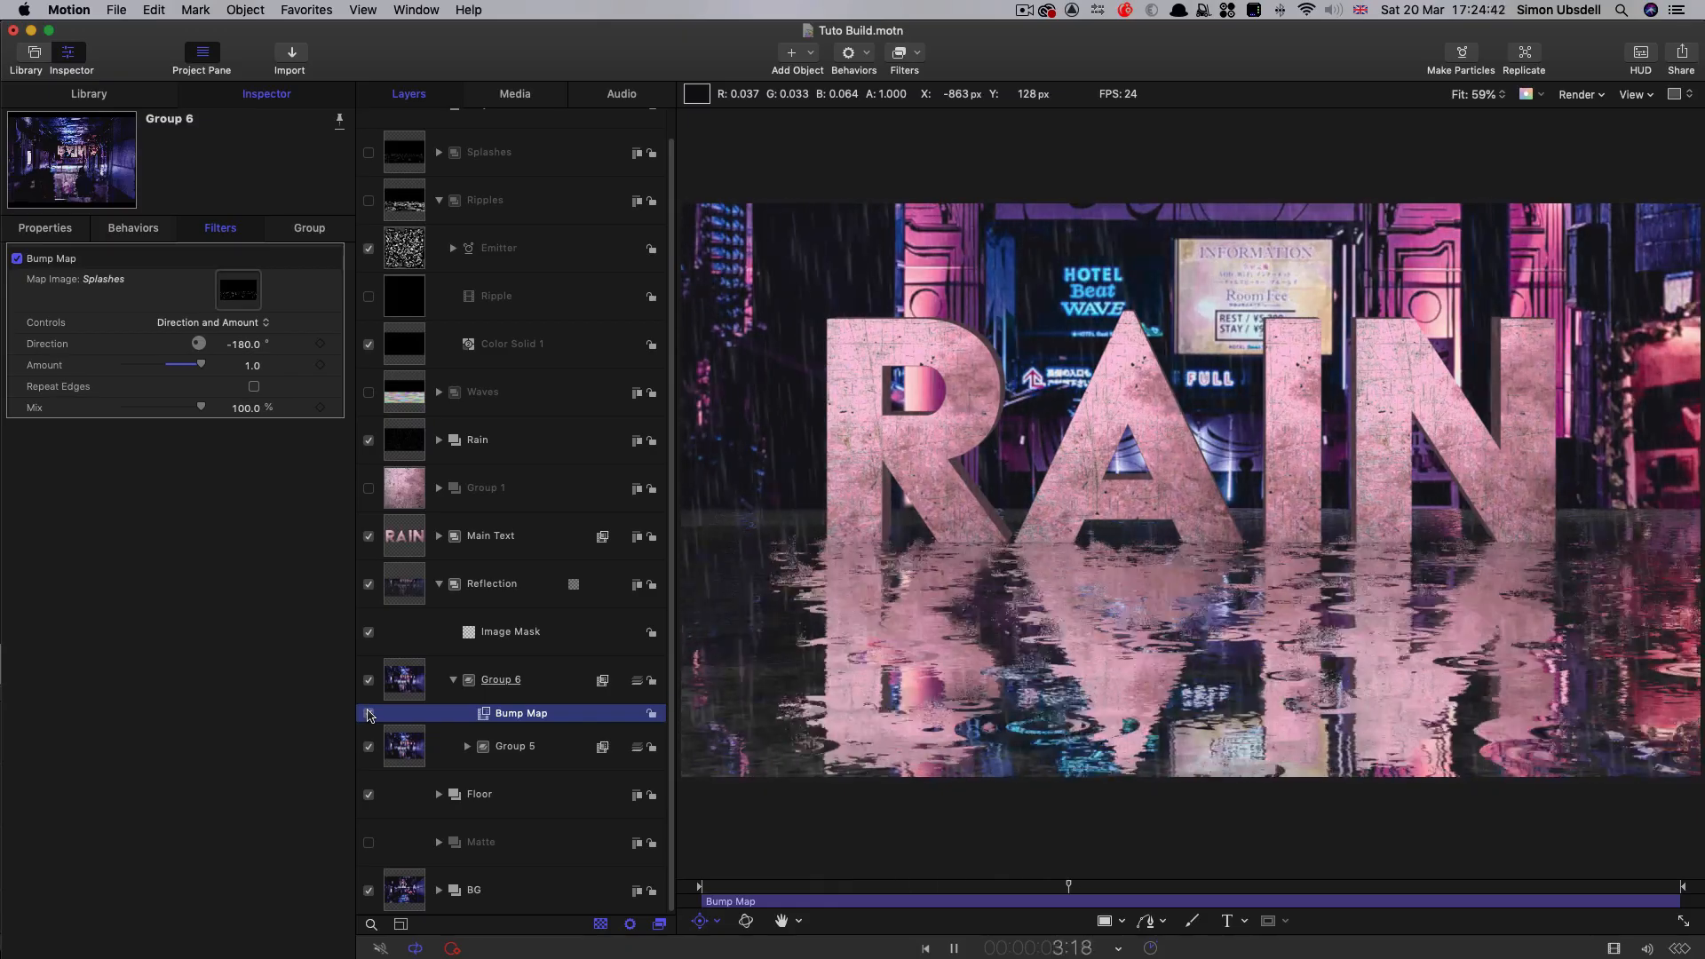
pyautogui.click(369, 713)
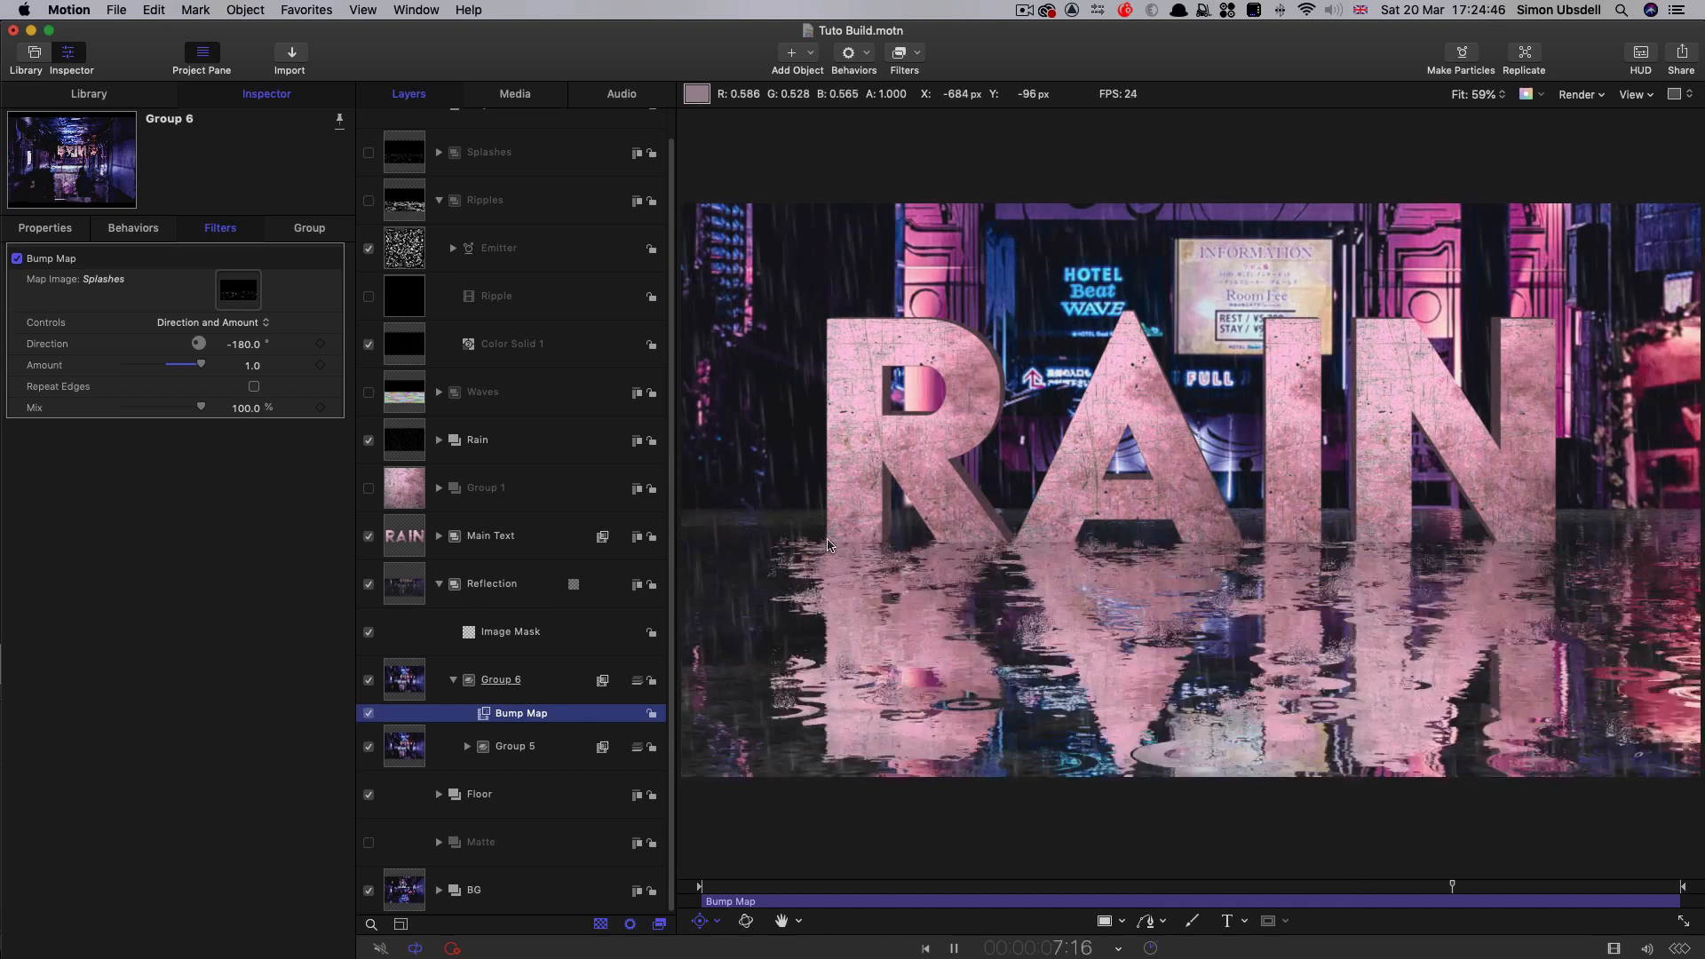
# - Examine the splash distortion in the reflection below the letter A at 200% zoom, with and without the Bump Map and at another frame
pyautogui.press('space')
pyautogui.press('super+equal')
pyautogui.press('super+equal')
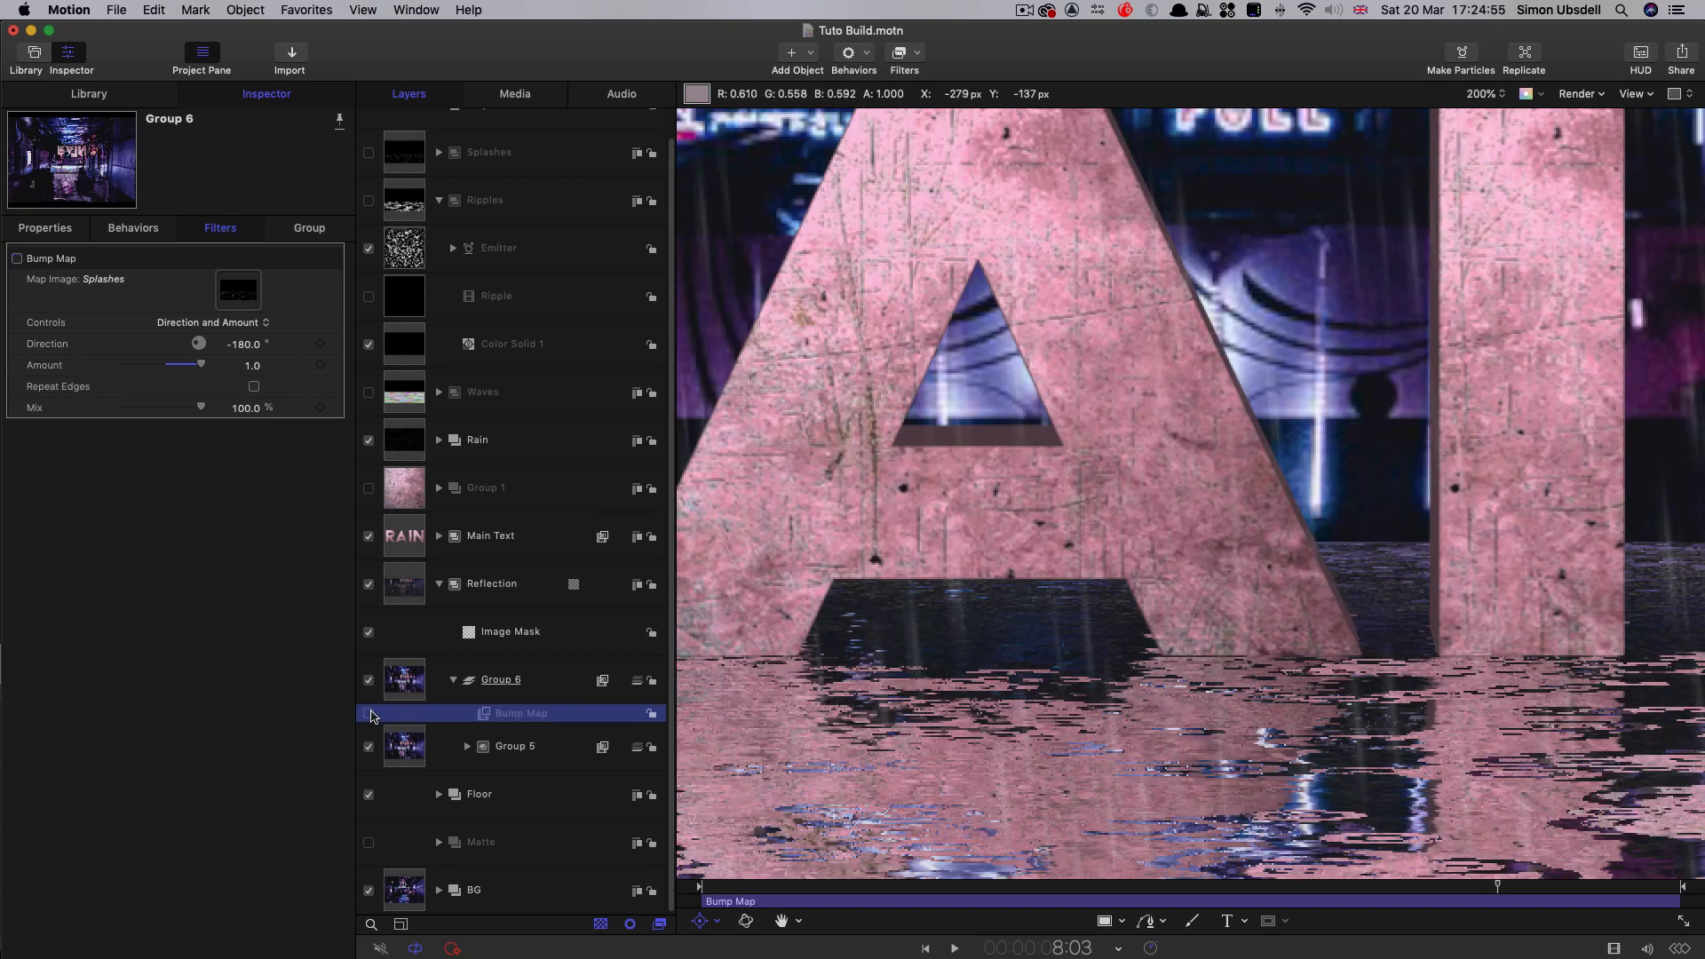
pyautogui.click(368, 714)
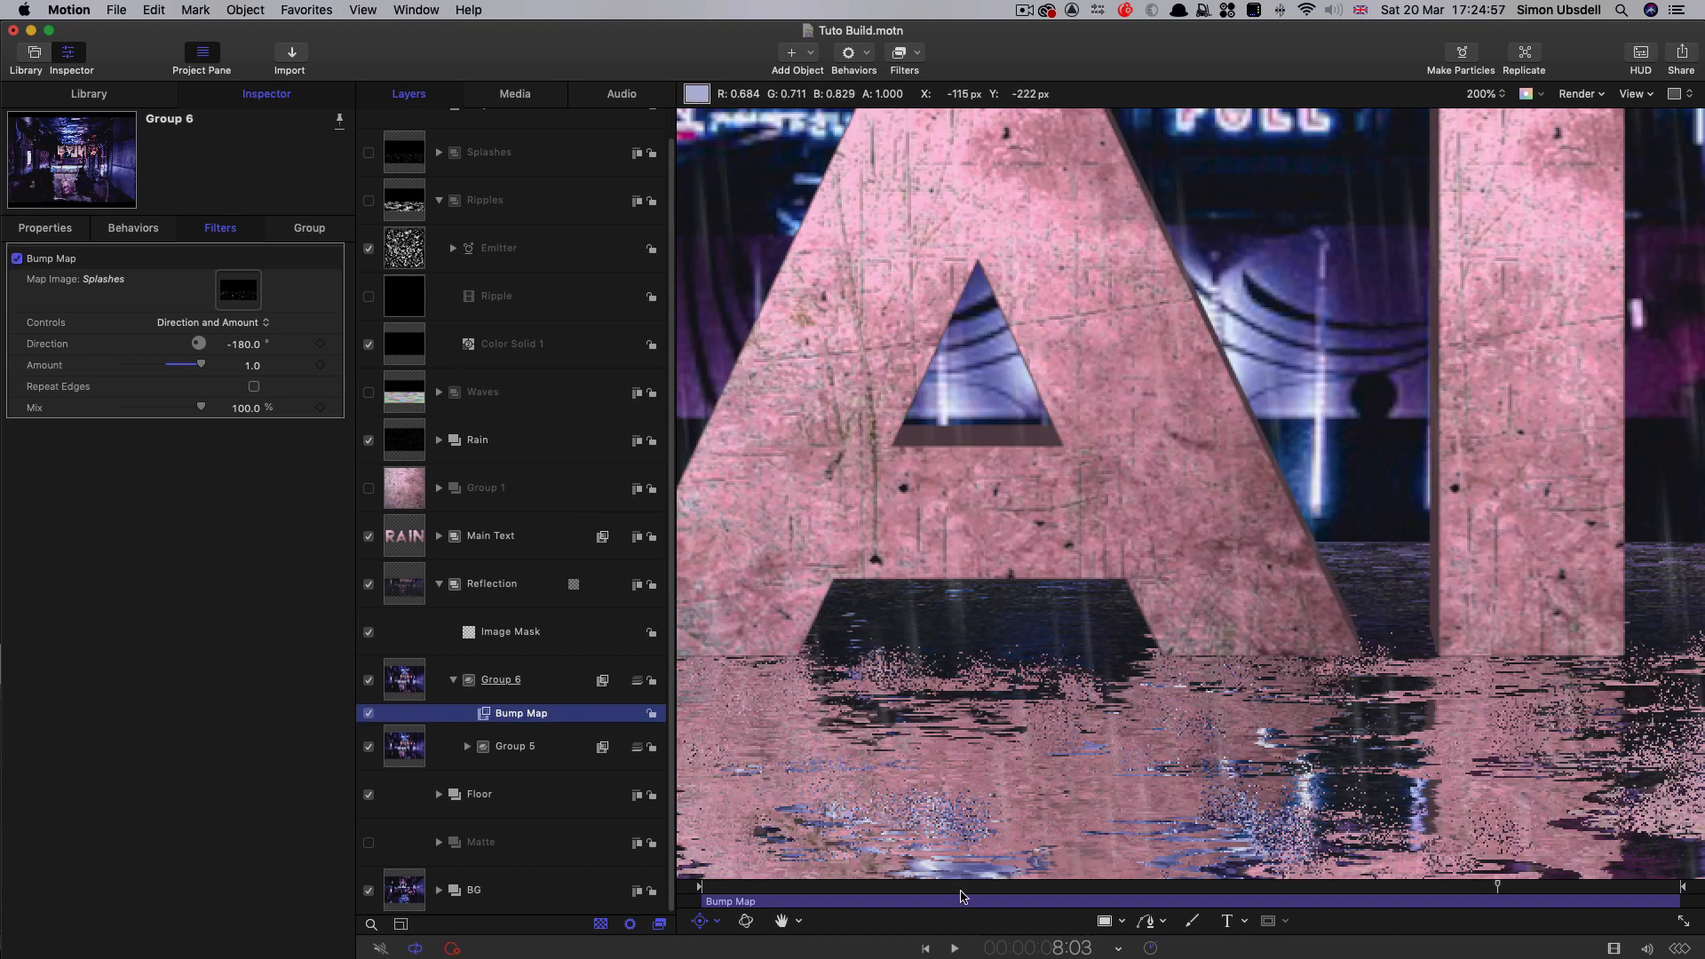
pyautogui.moveTo(967, 886); pyautogui.dragTo(1048, 891)
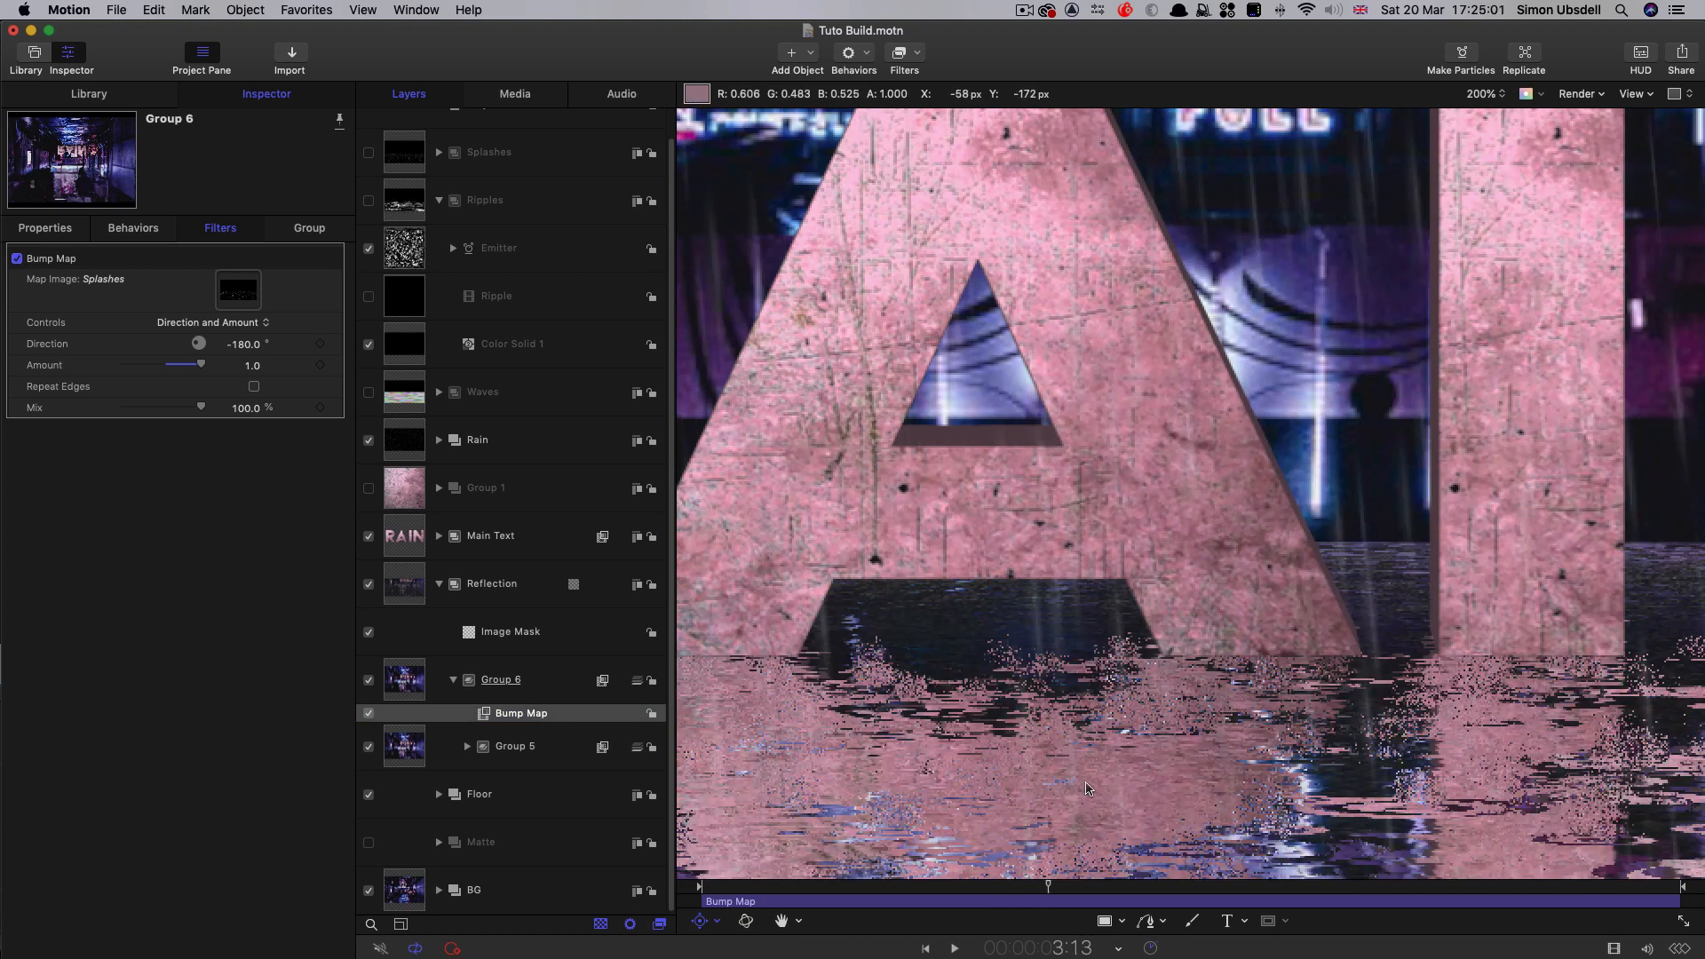
pyautogui.hotkey('shift', 'z')
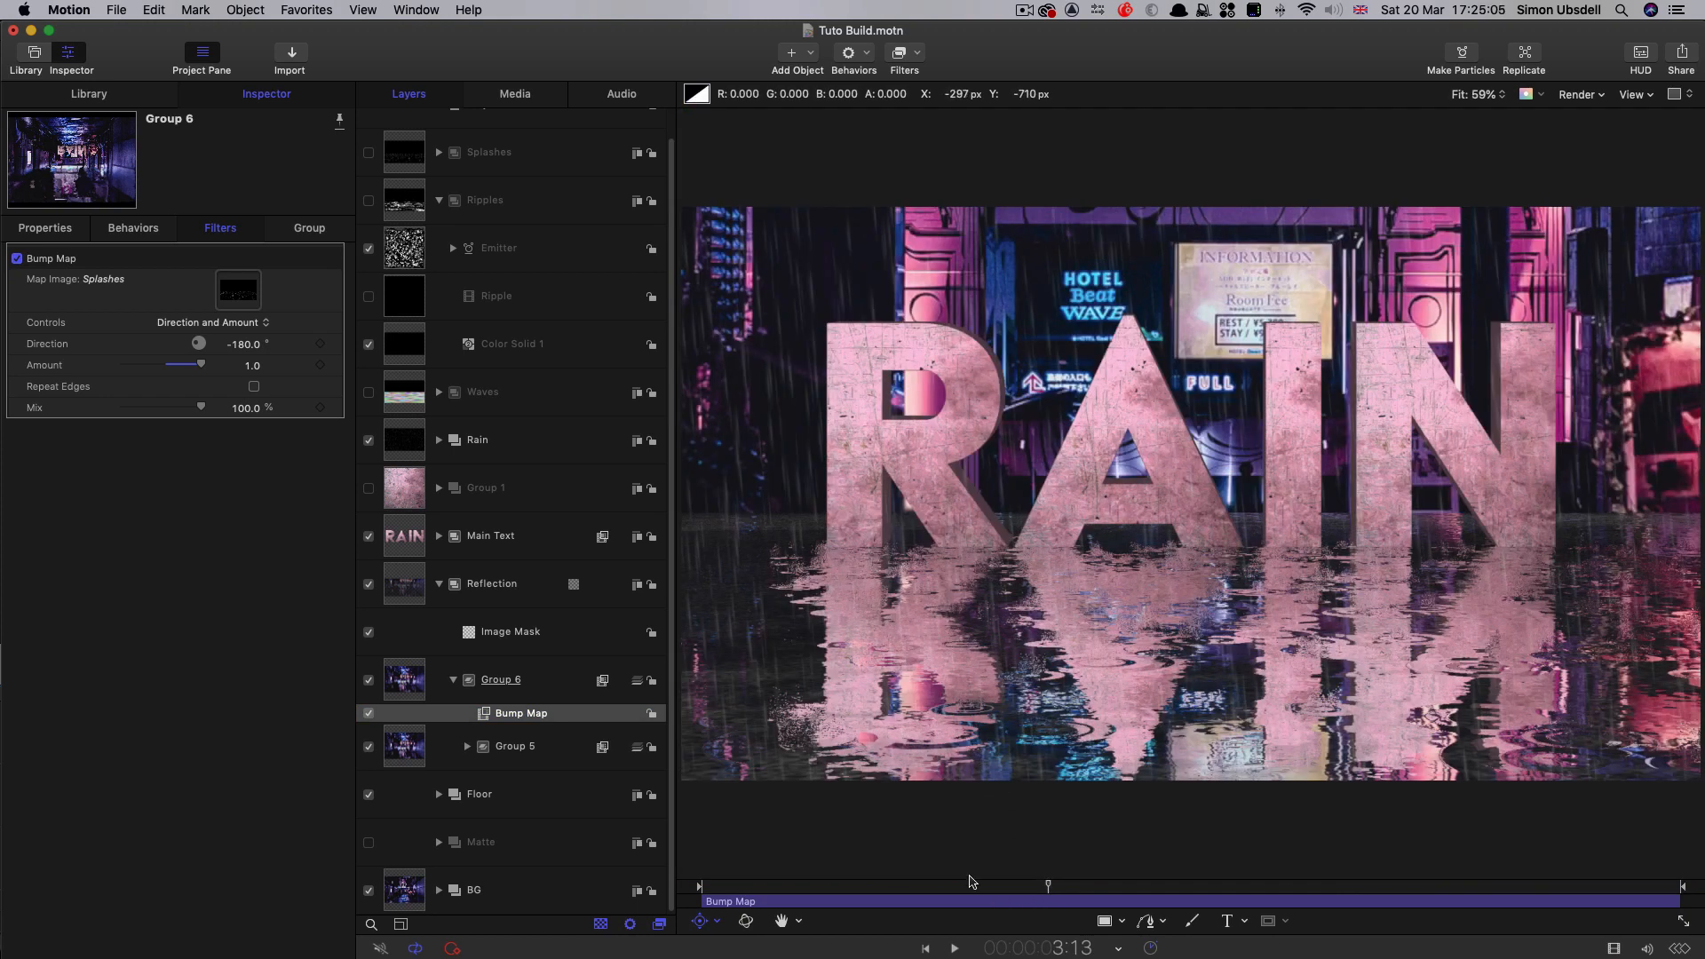
# - Apply a Gaussian Blur filter to the Ripple layer in the Ripples group and set its amount to 16
pyautogui.scroll(1, 471, 439)
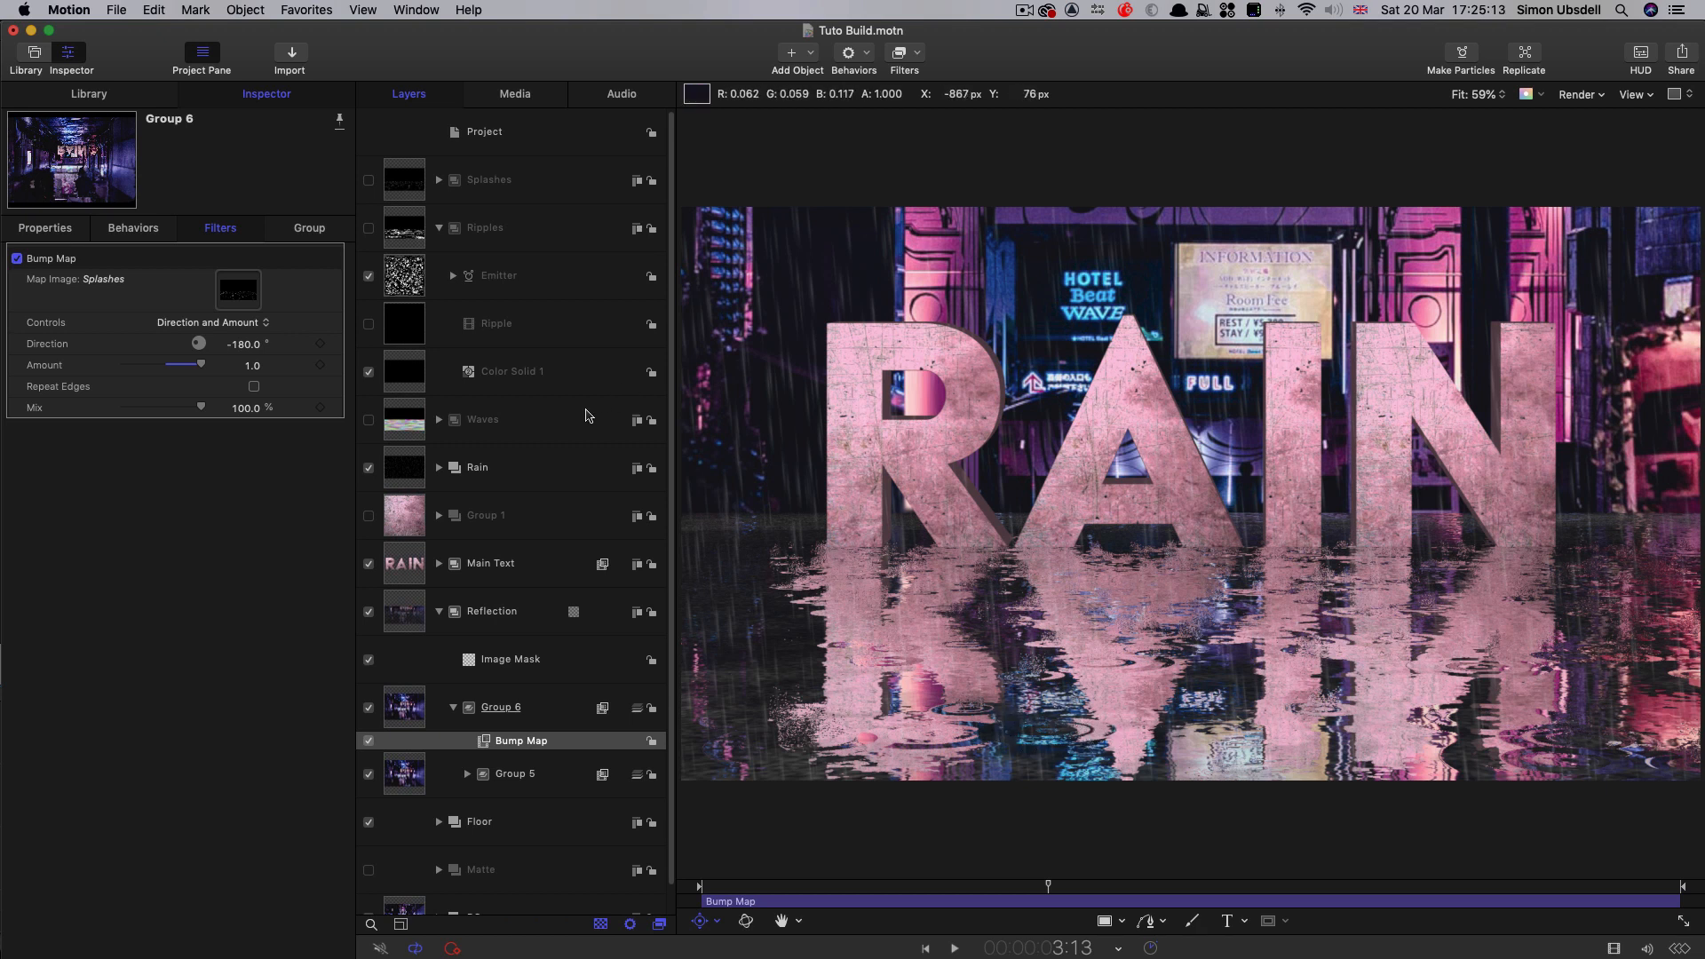
pyautogui.scroll(-1, 577, 413)
pyautogui.scroll(1, 577, 414)
pyautogui.click(396, 333)
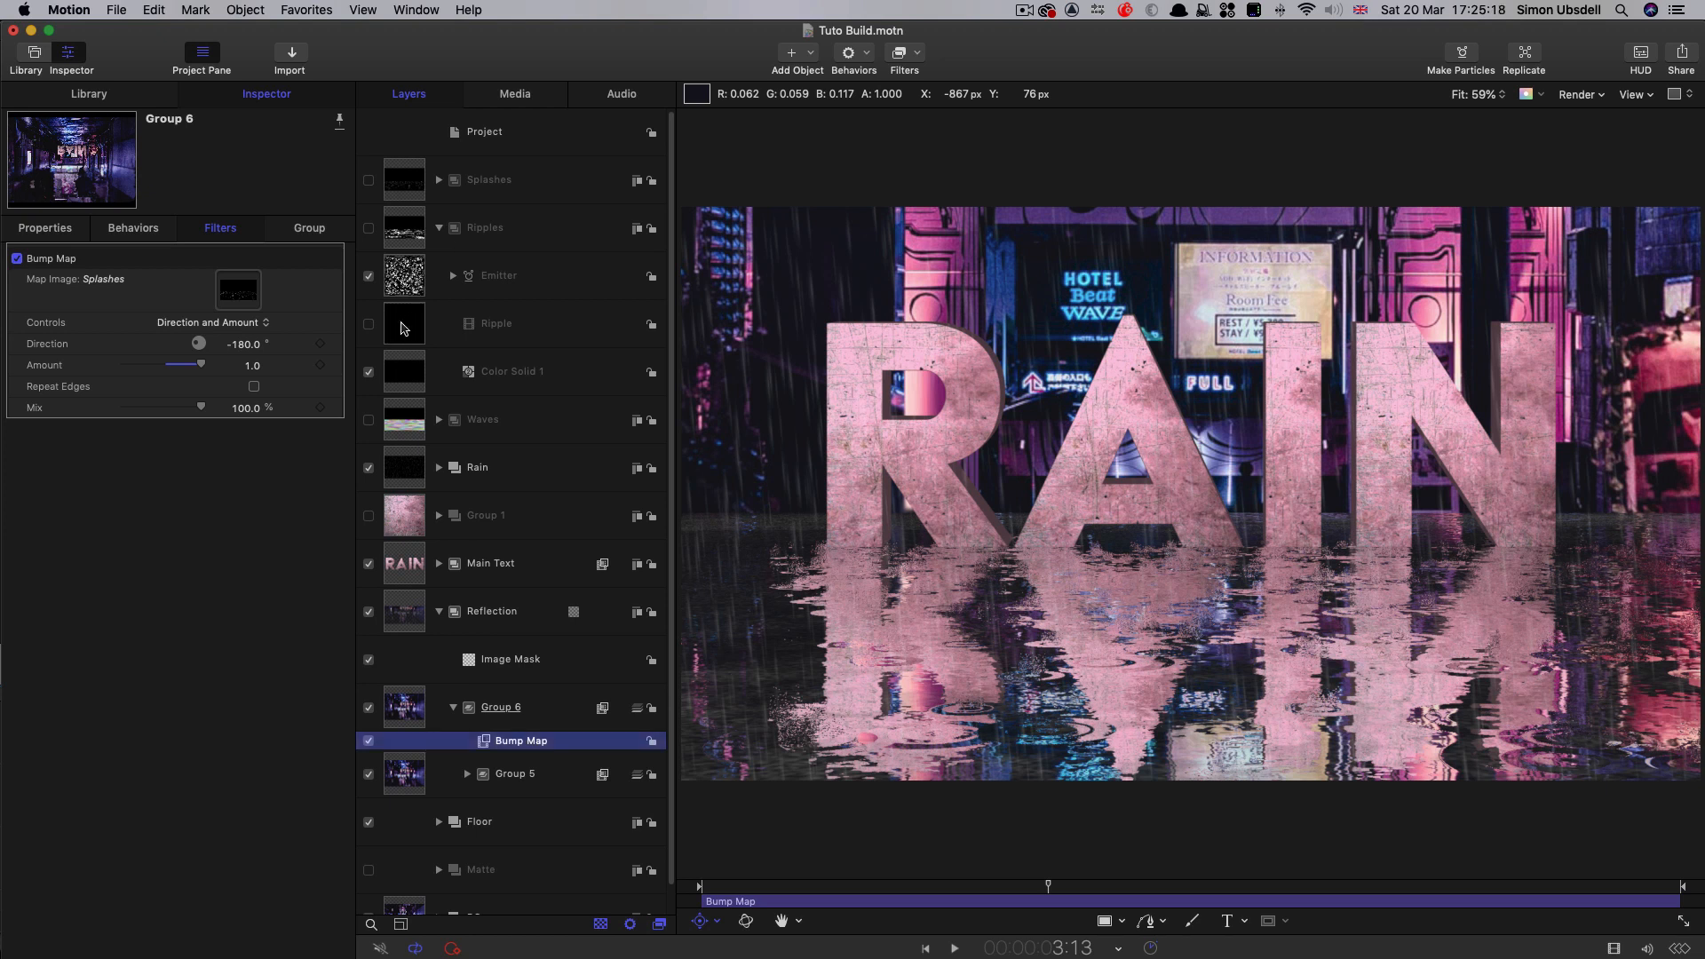
pyautogui.click(917, 53)
pyautogui.moveTo(915, 90)
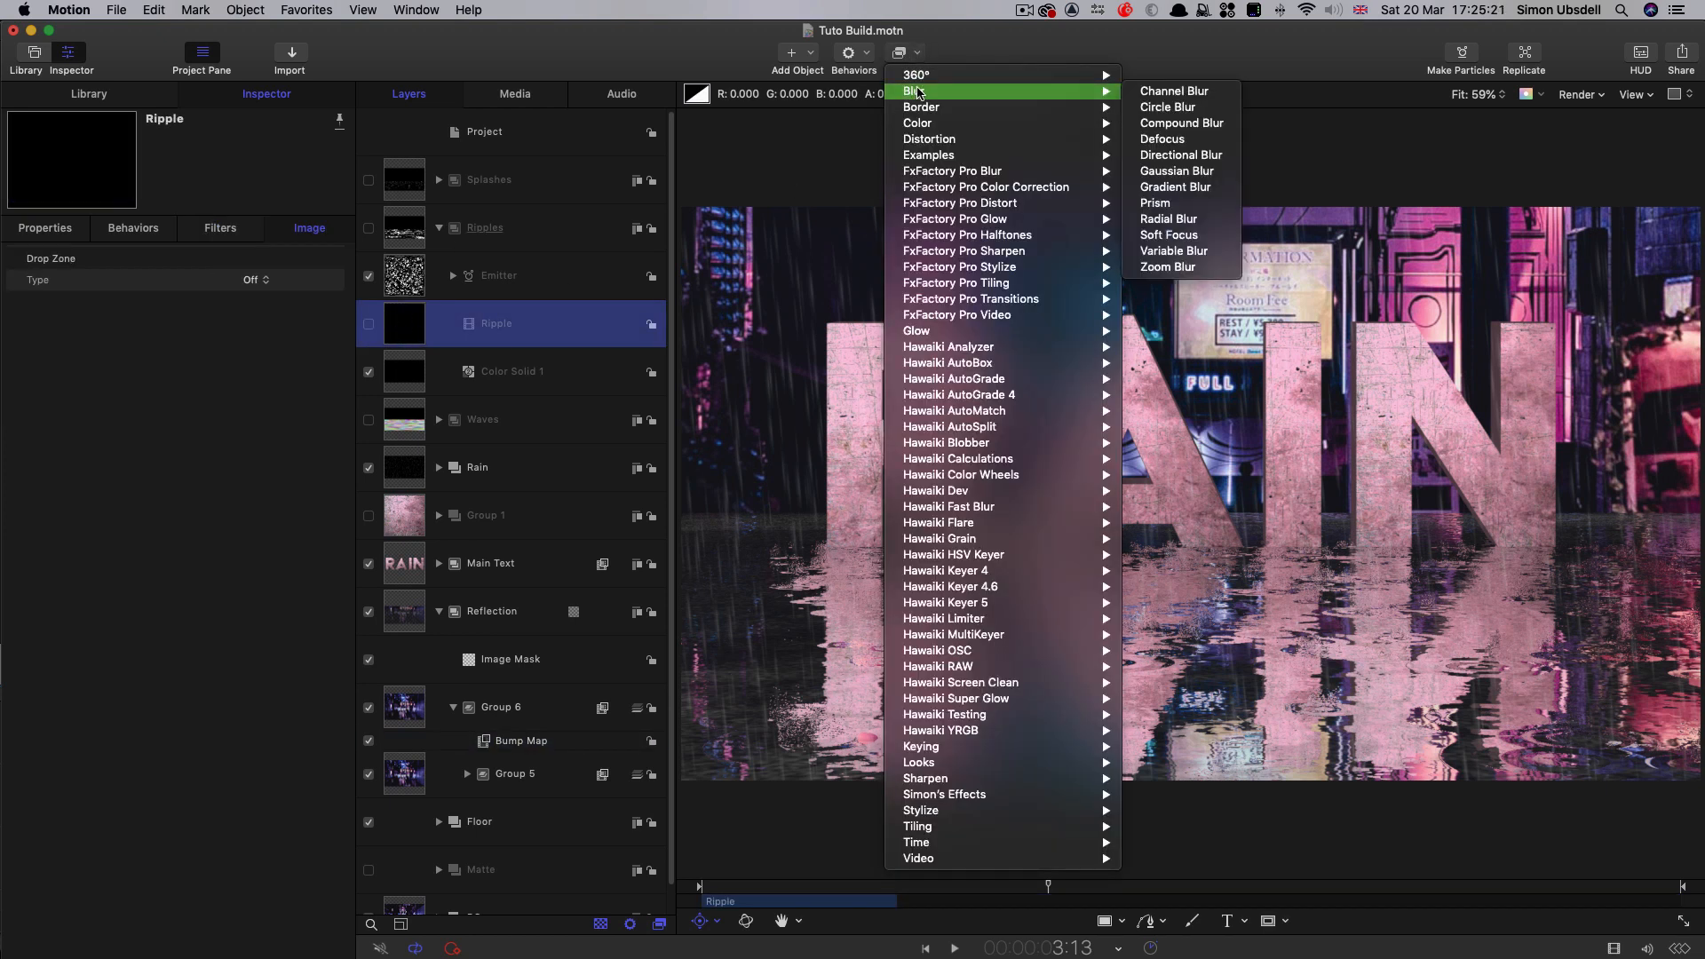
pyautogui.click(1172, 172)
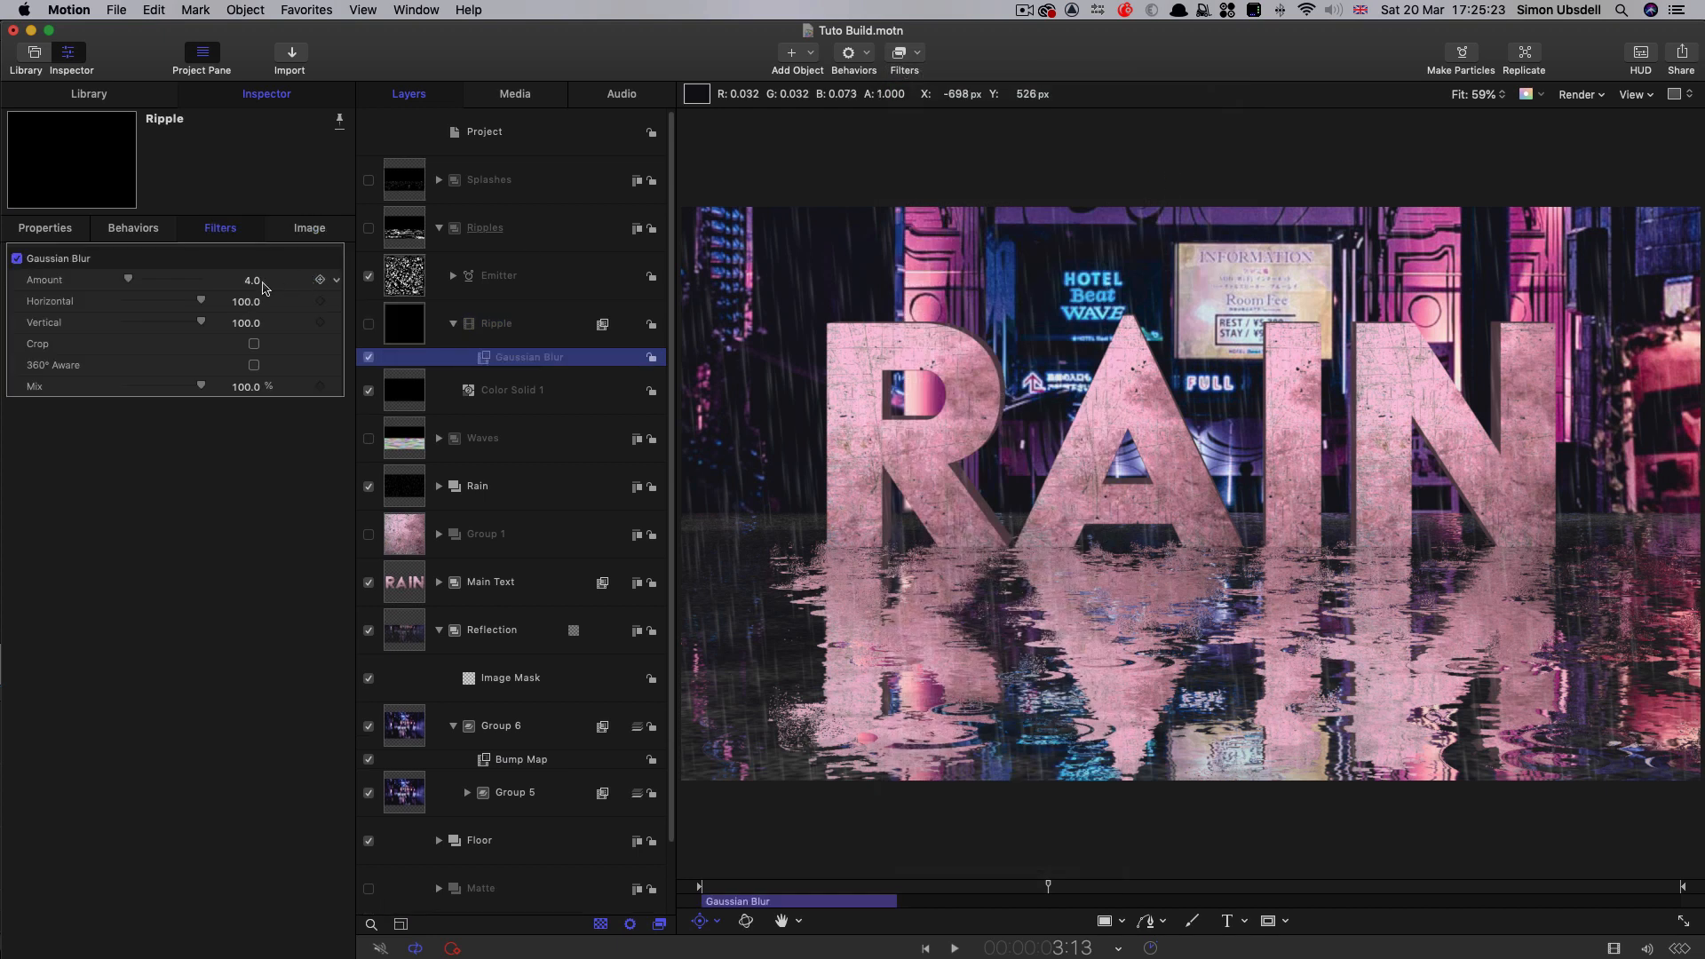
pyautogui.click(255, 281)
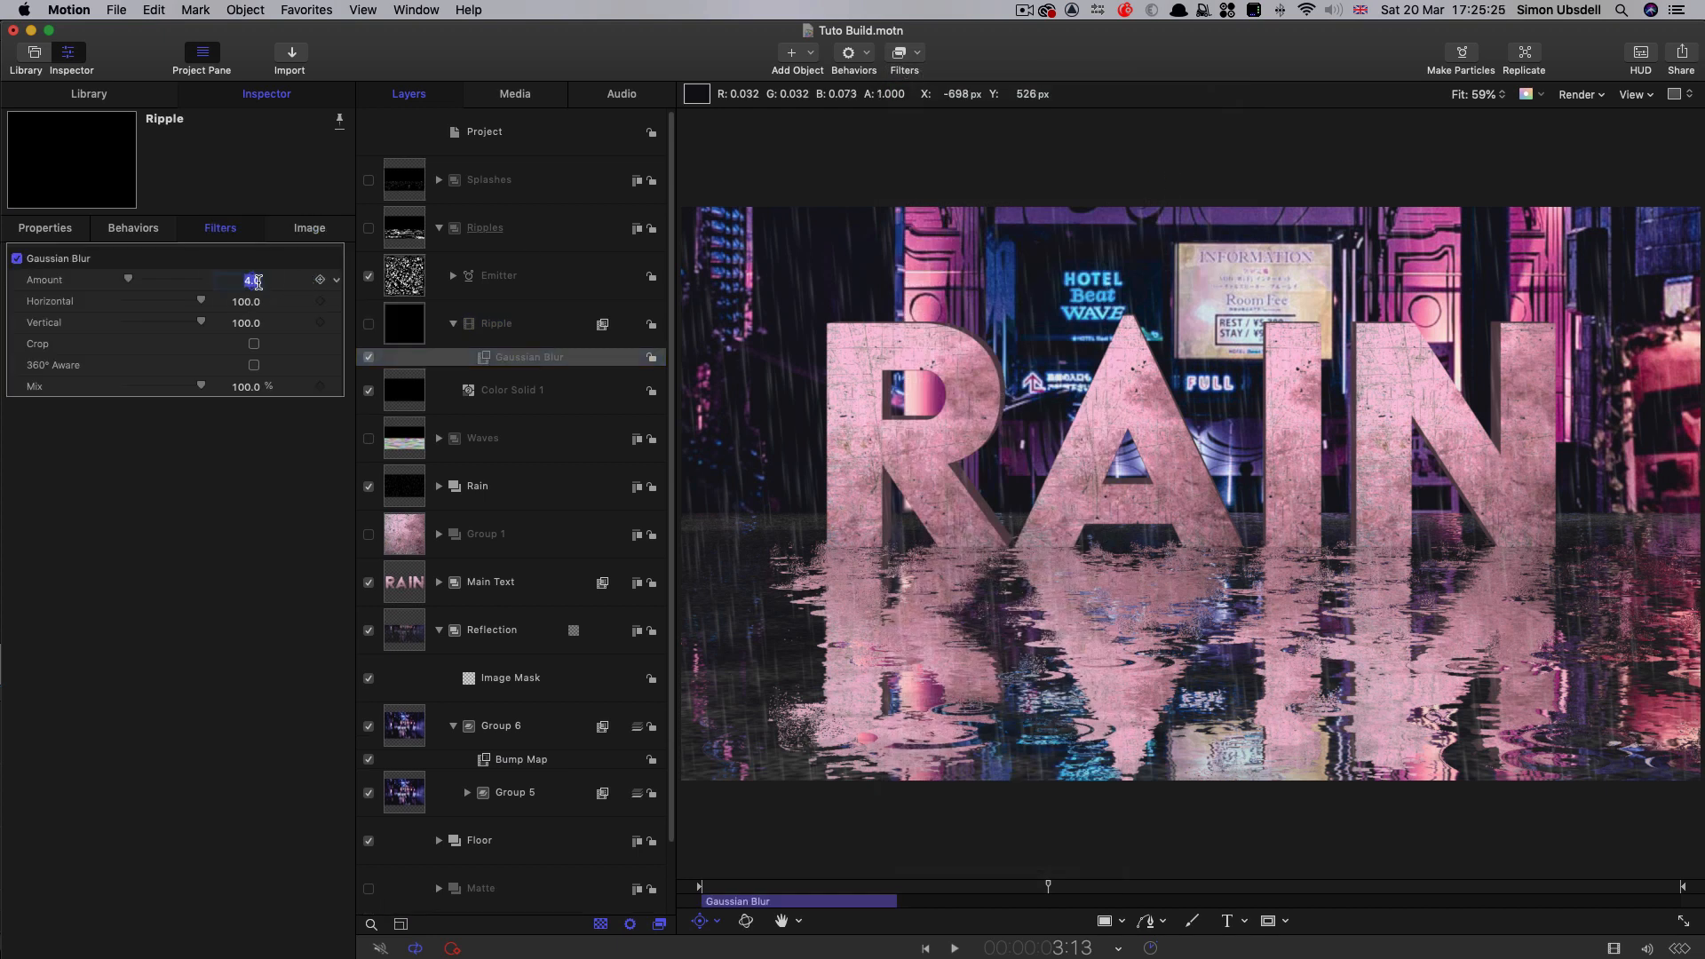
pyautogui.write('16')
pyautogui.press('Return')
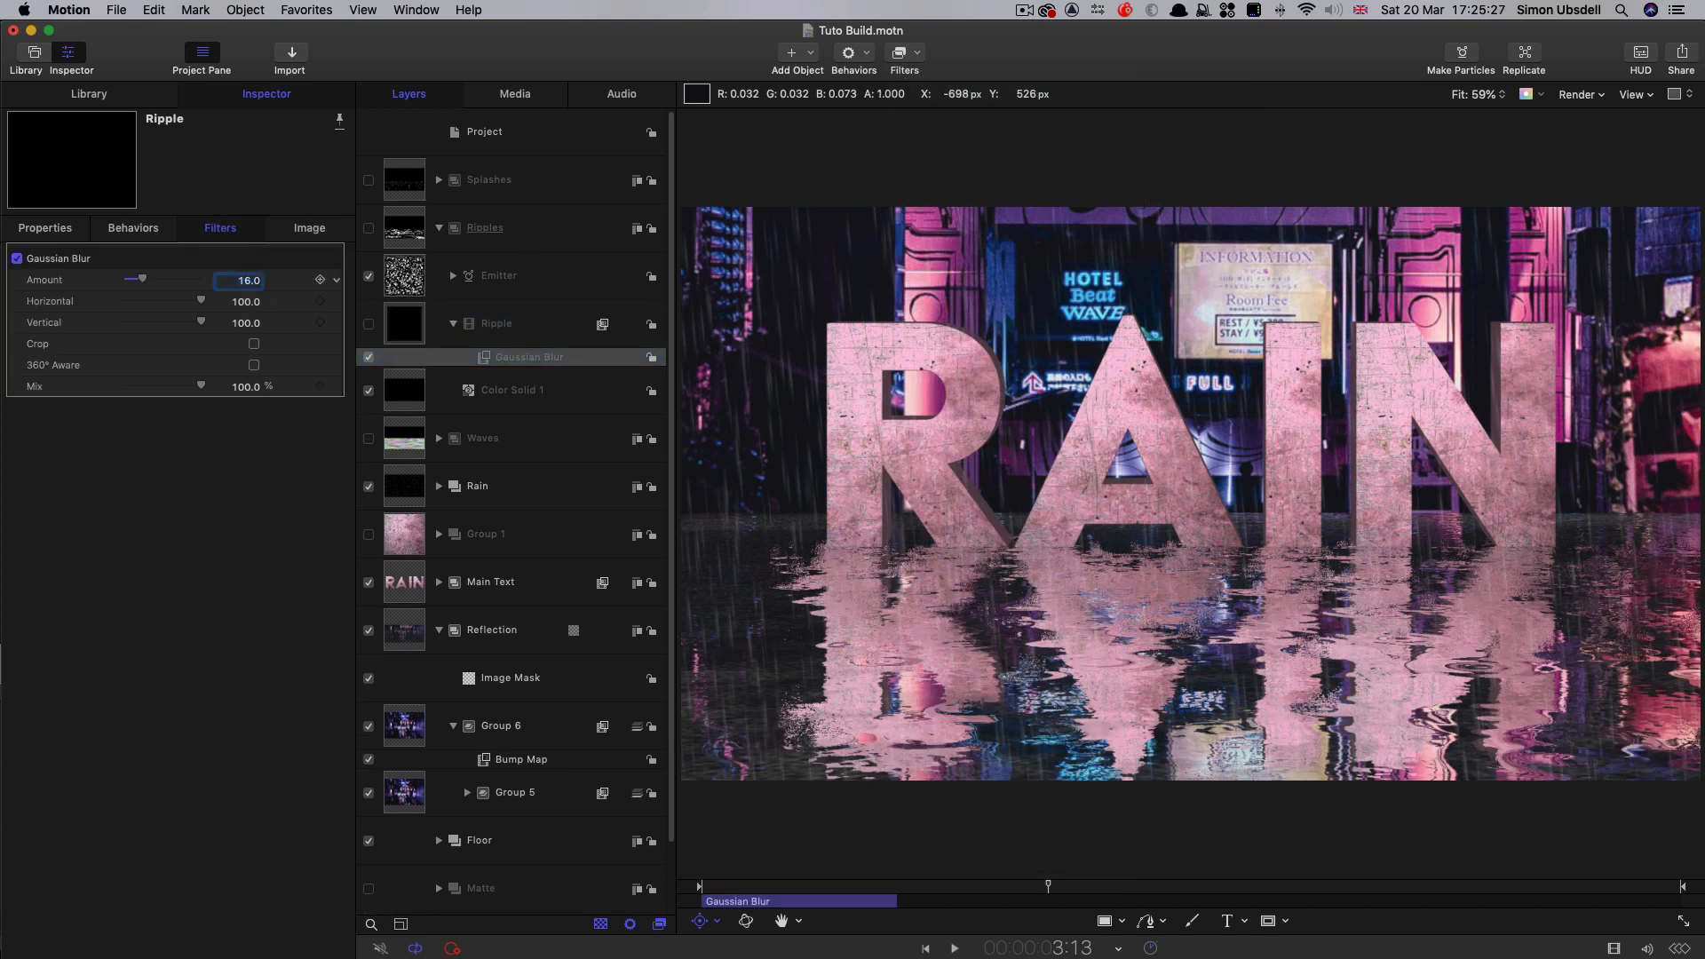
# - Play back the reflection and reduce the Ripple layer's Gaussian Blur amount to 12, and finally to 10
pyautogui.press('space')
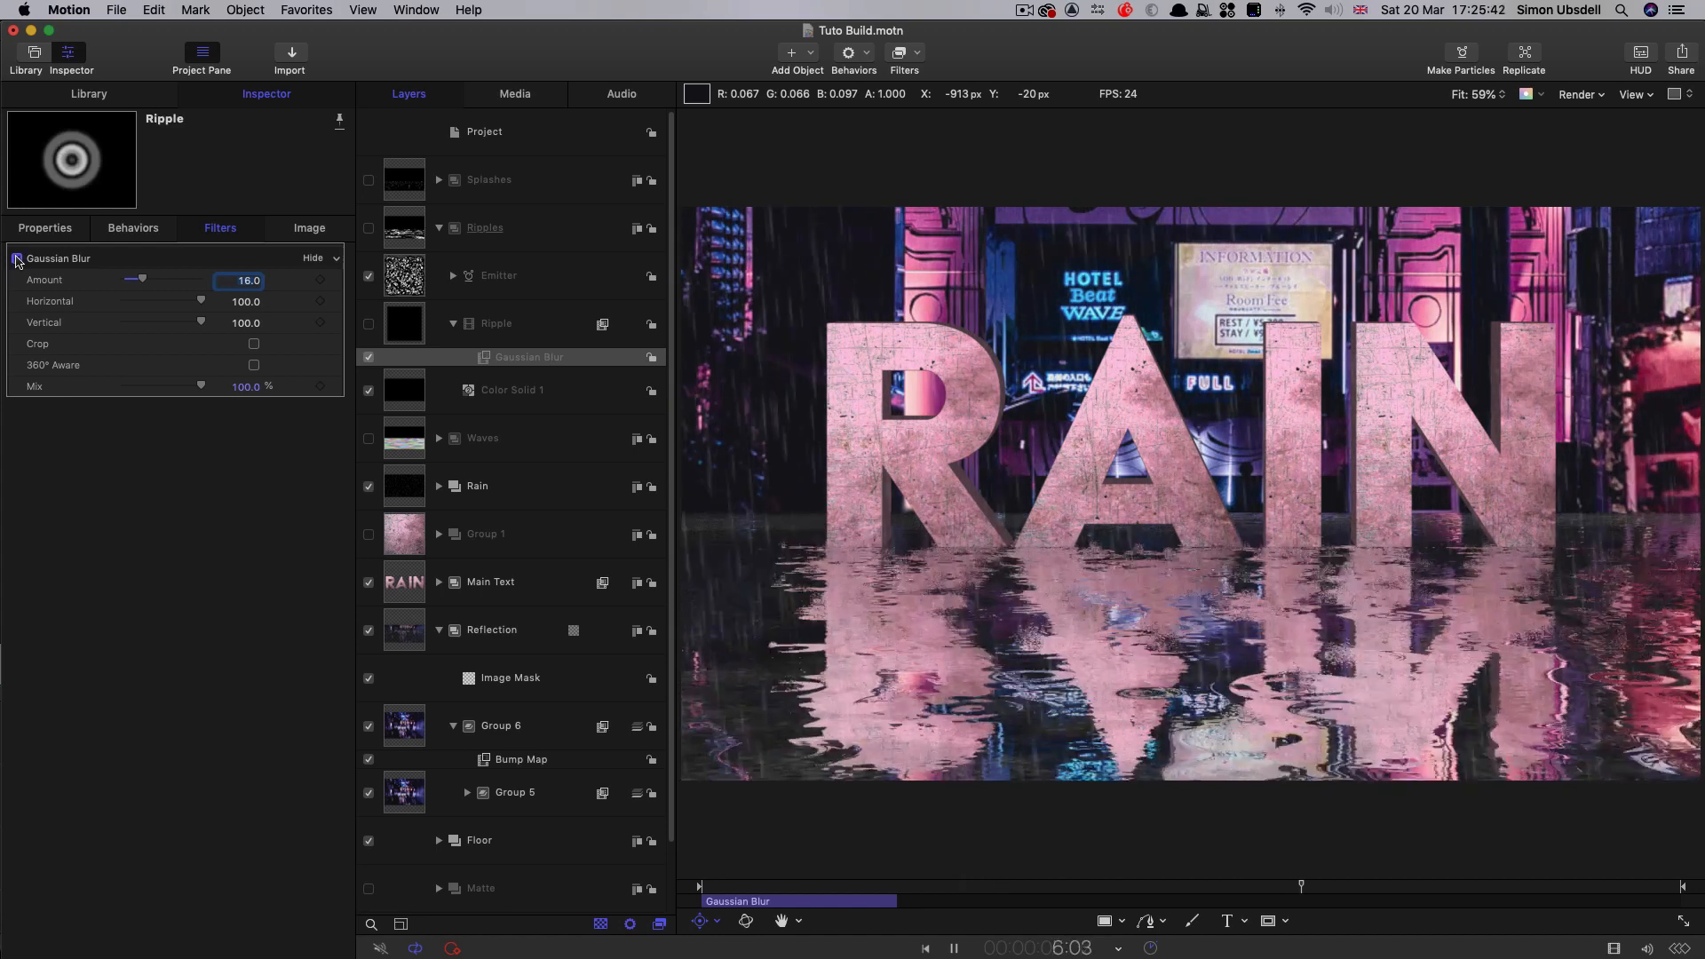
pyautogui.press('space')
pyautogui.click(254, 281)
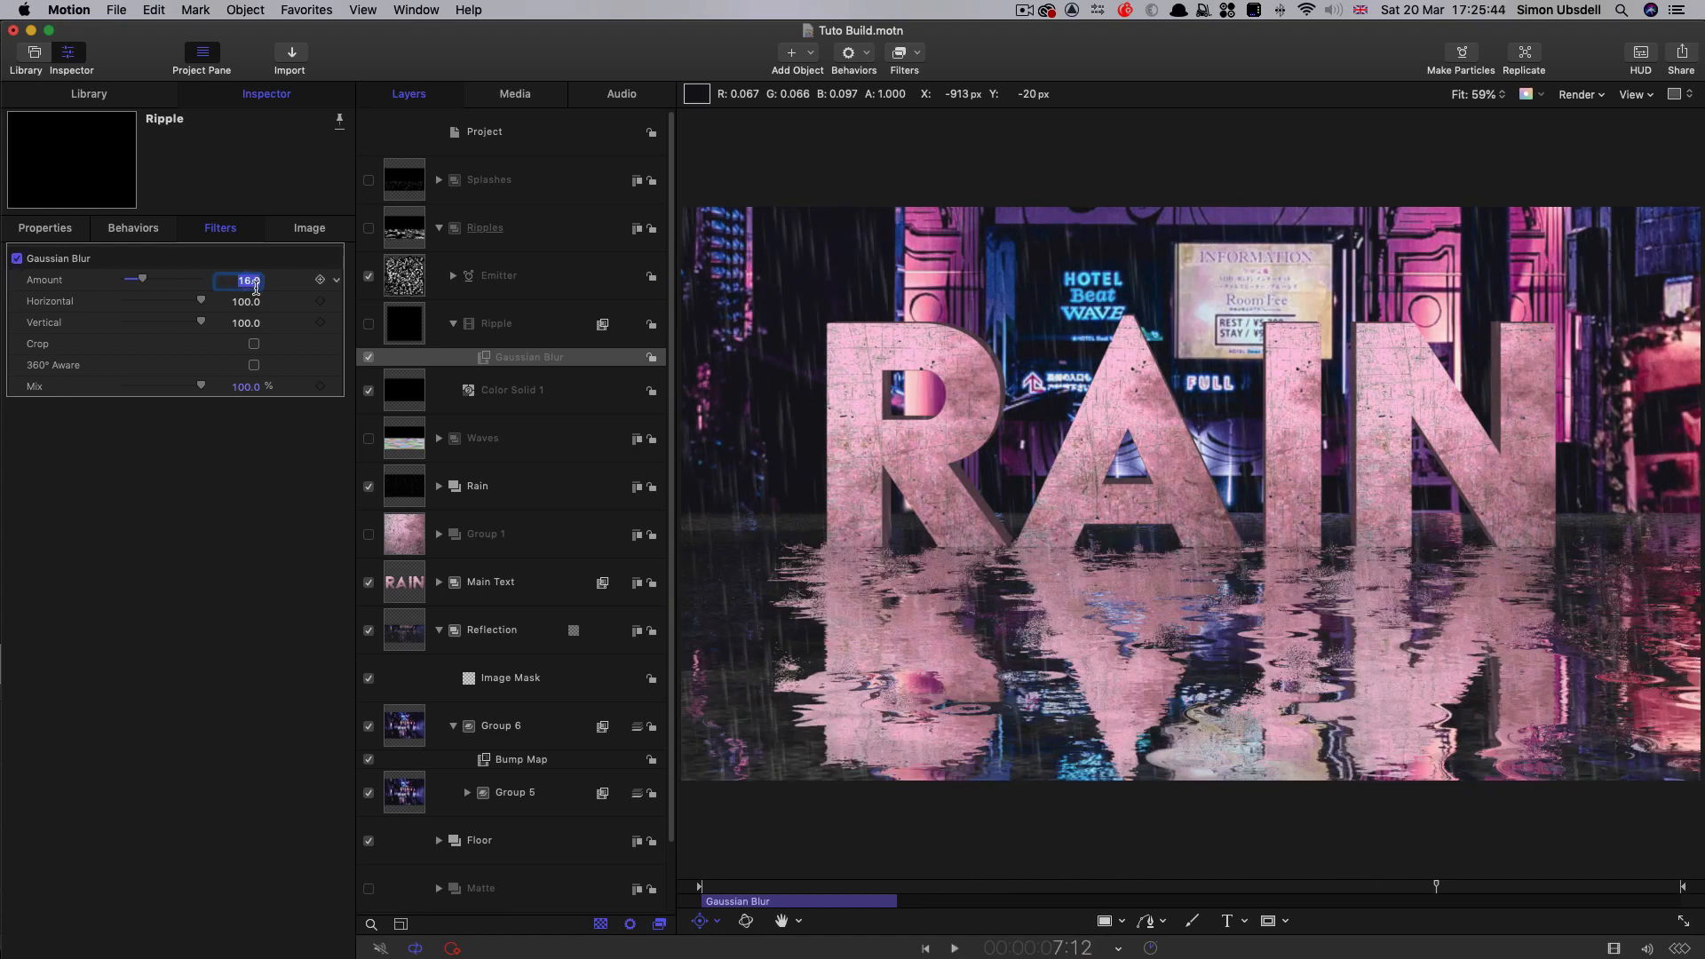
pyautogui.write('12')
pyautogui.press('Return')
pyautogui.press('space')
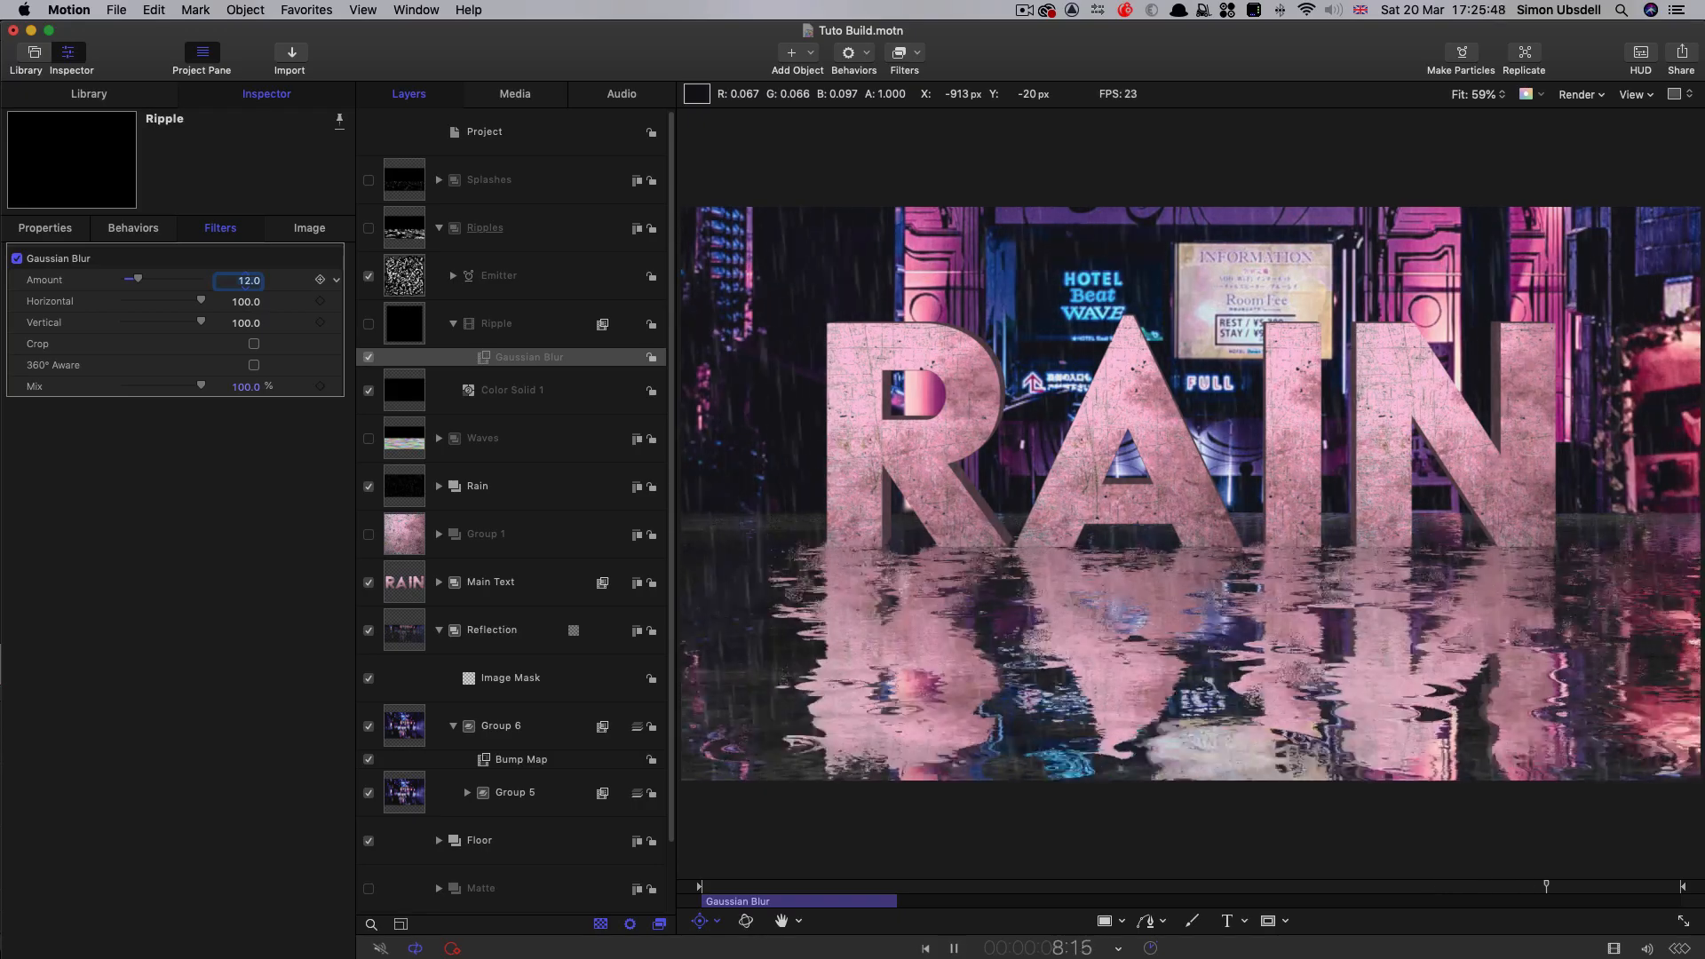
pyautogui.write('10')
pyautogui.press('Return')
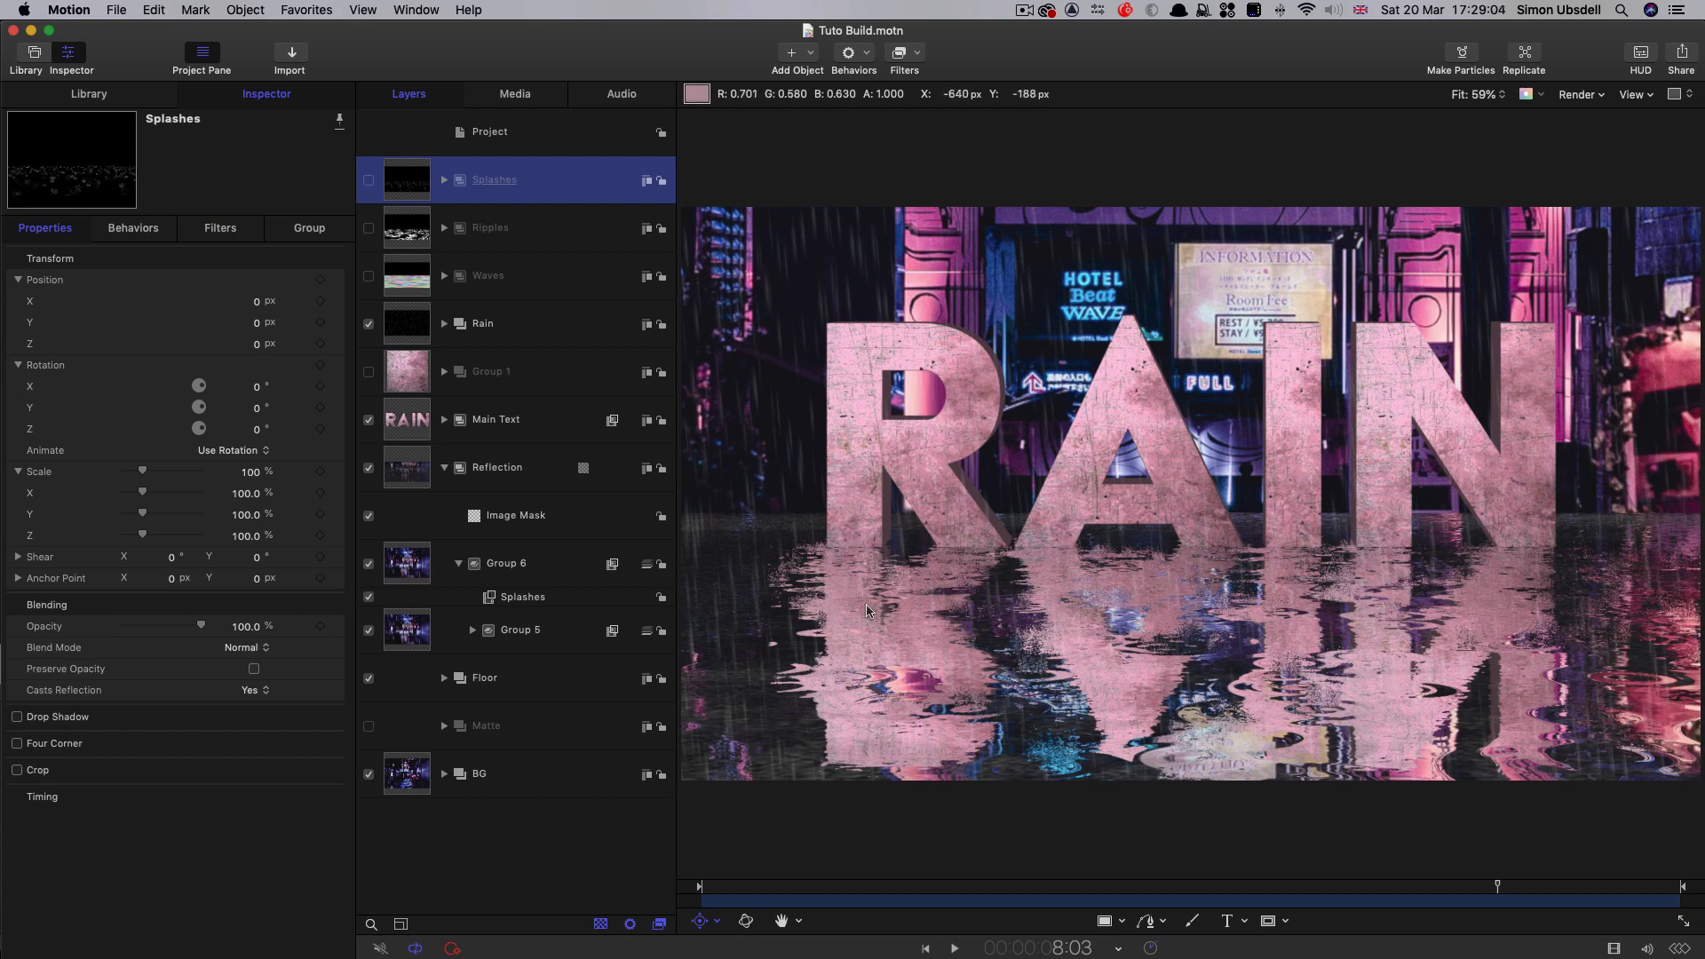
# - Duplicate the Splashes group and rename the copy Splashes Overlay
pyautogui.rightClick(404, 175)
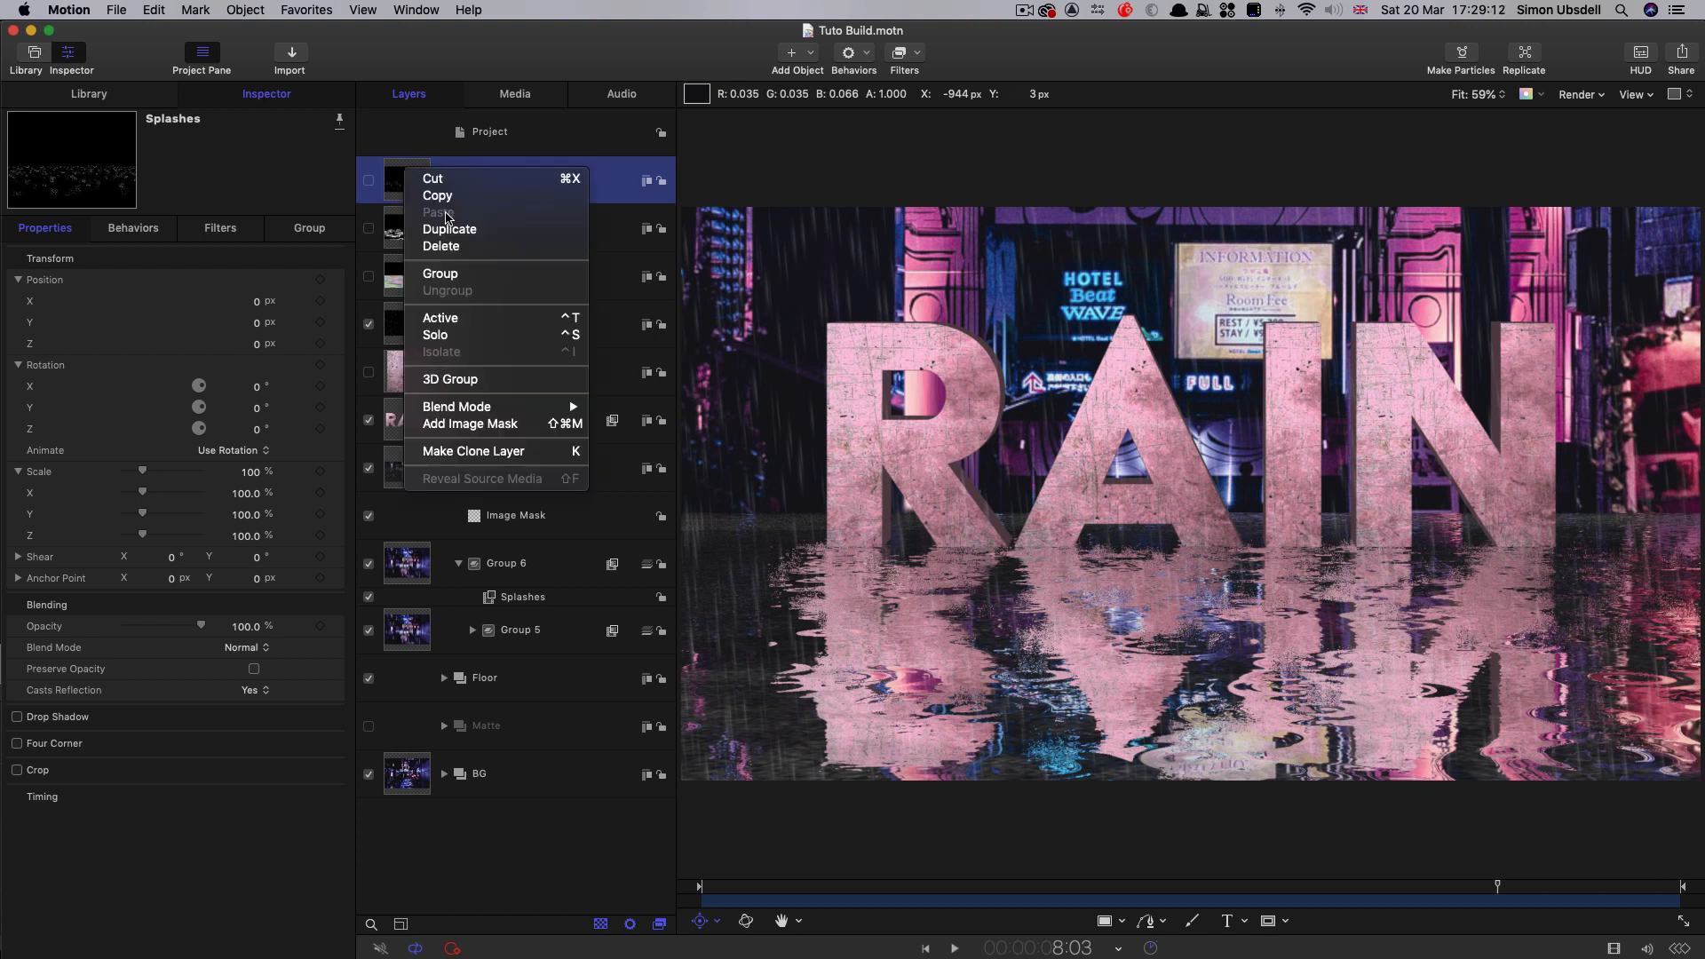
pyautogui.click(479, 225)
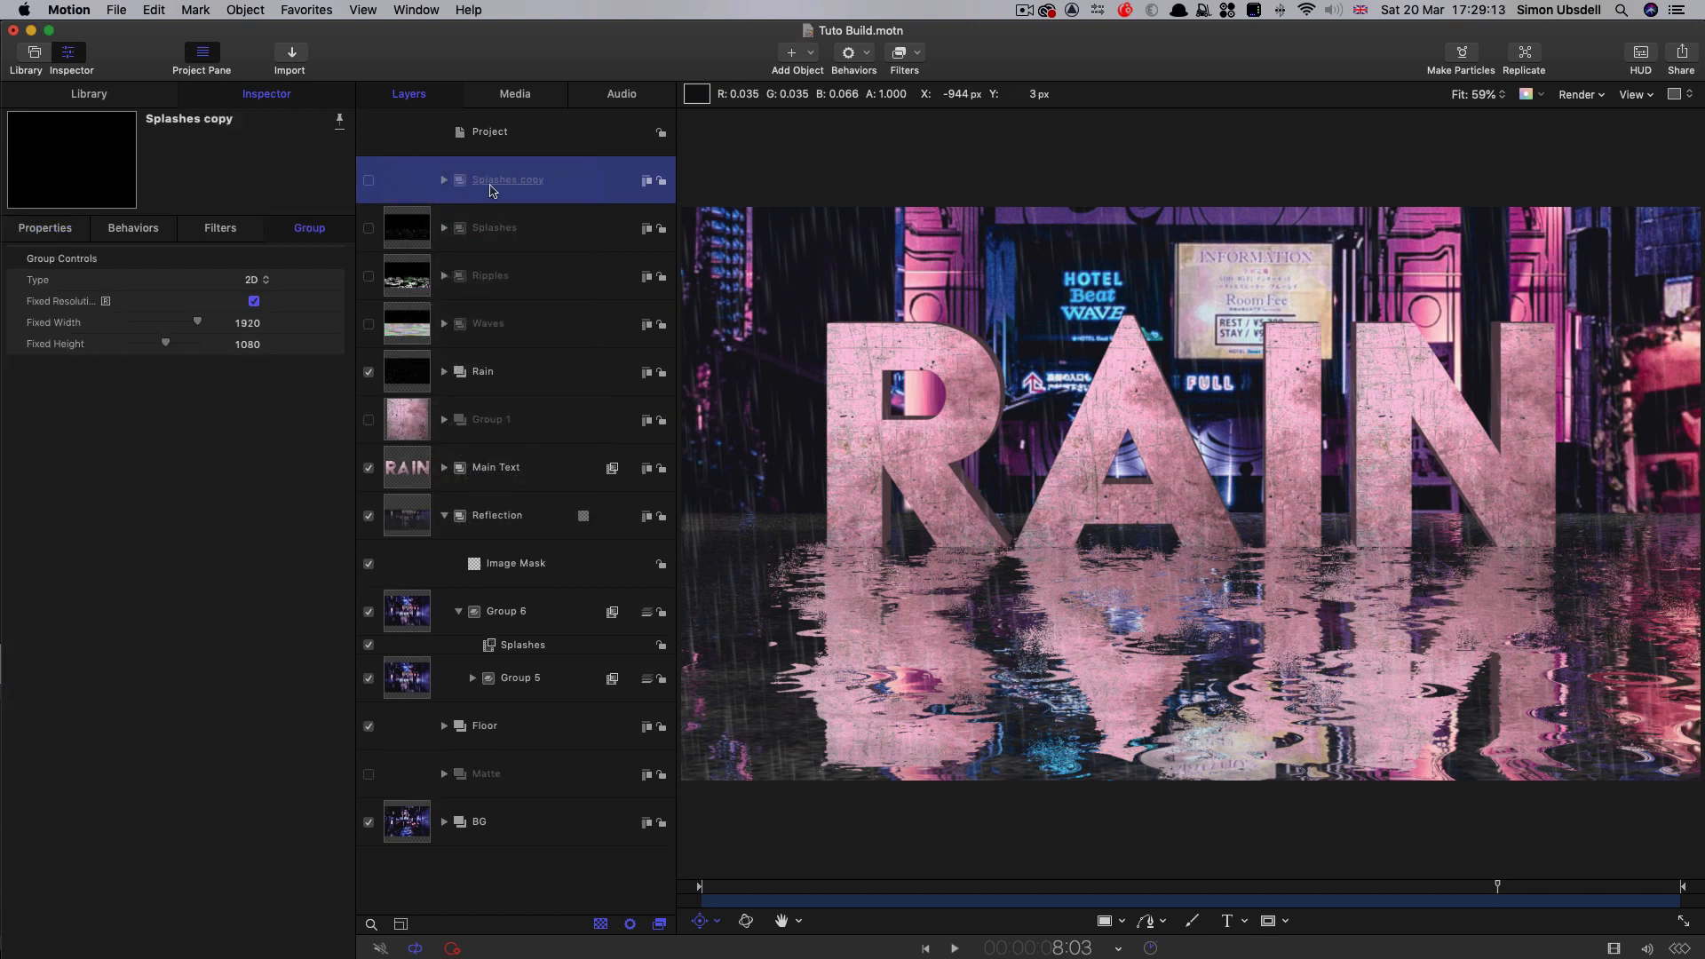
pyautogui.doubleClick(538, 181)
pyautogui.write('Overlay')
pyautogui.press('Return')
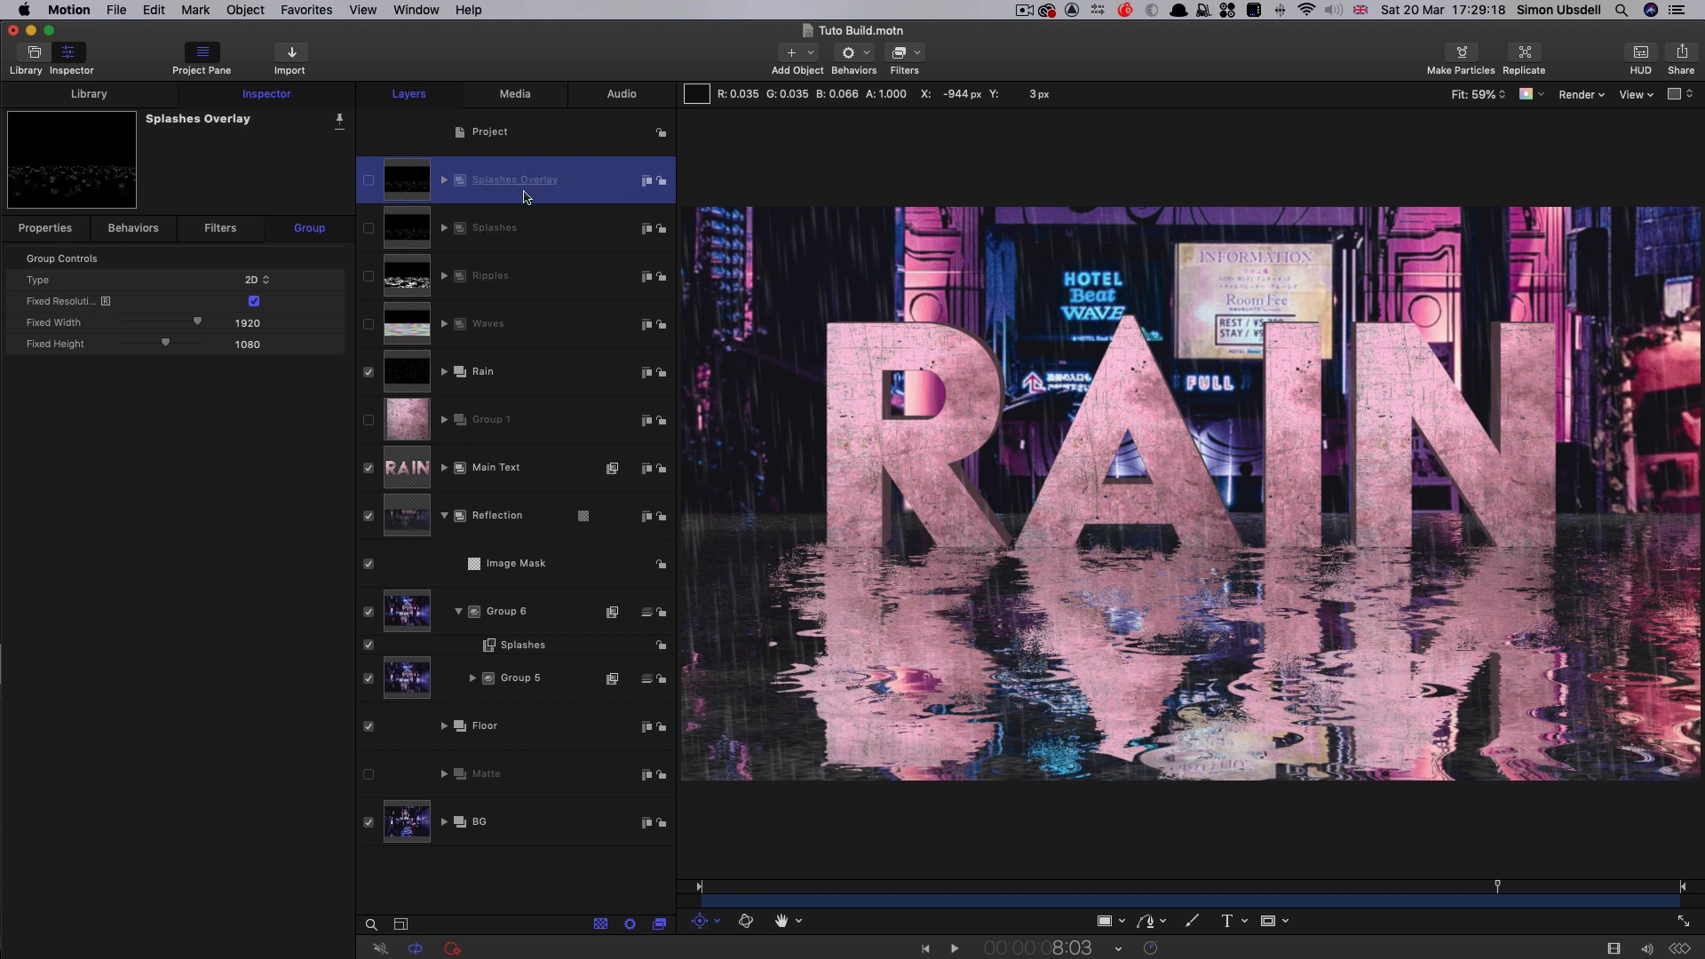
# - Make the Splashes Overlay group visible and set its blend mode to Color Dodge
pyautogui.keyDown('alt'); pyautogui.click(368, 181); pyautogui.keyUp('alt')
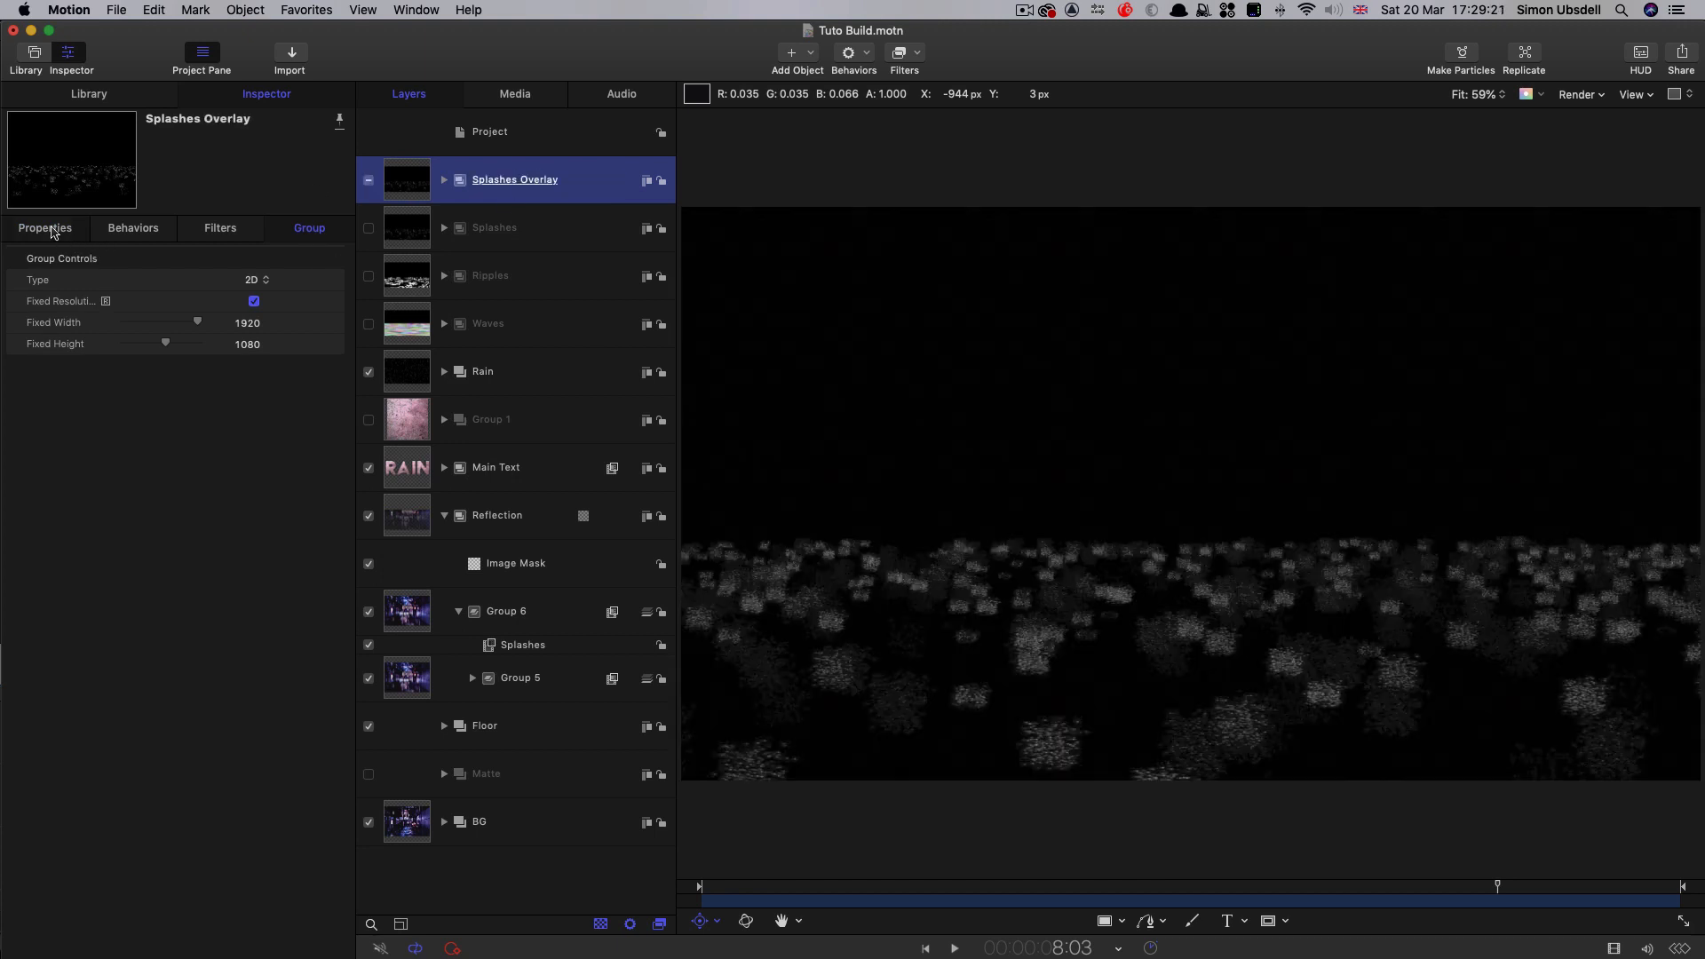
pyautogui.click(53, 232)
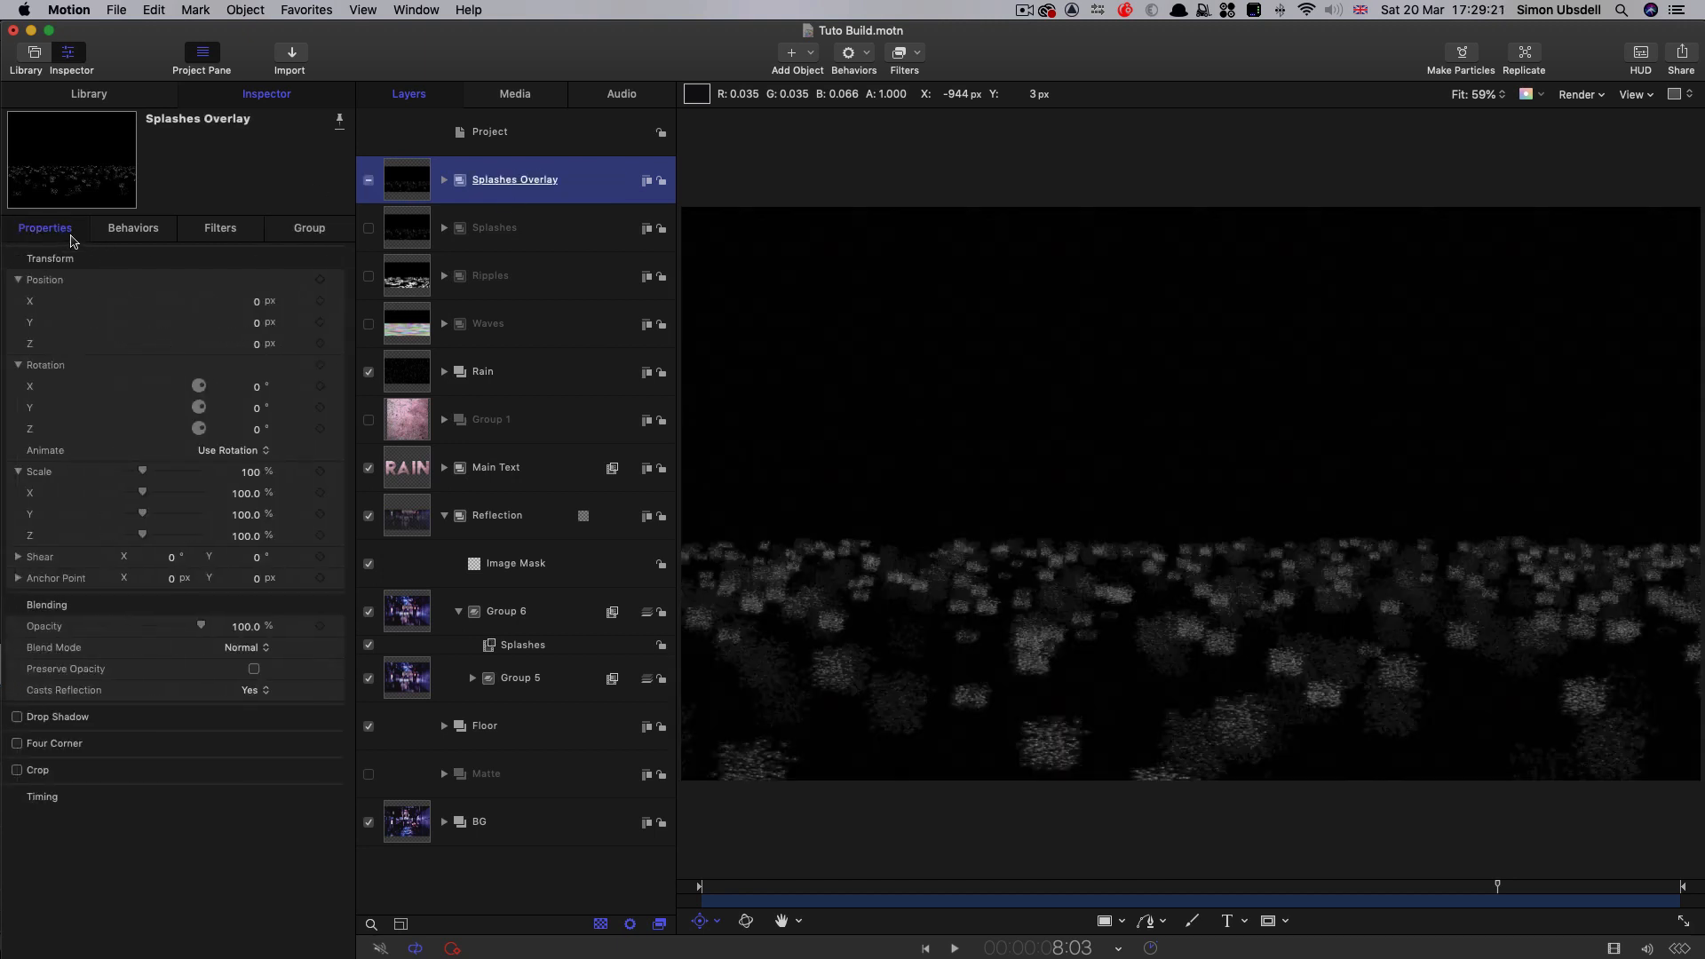
pyautogui.click(241, 649)
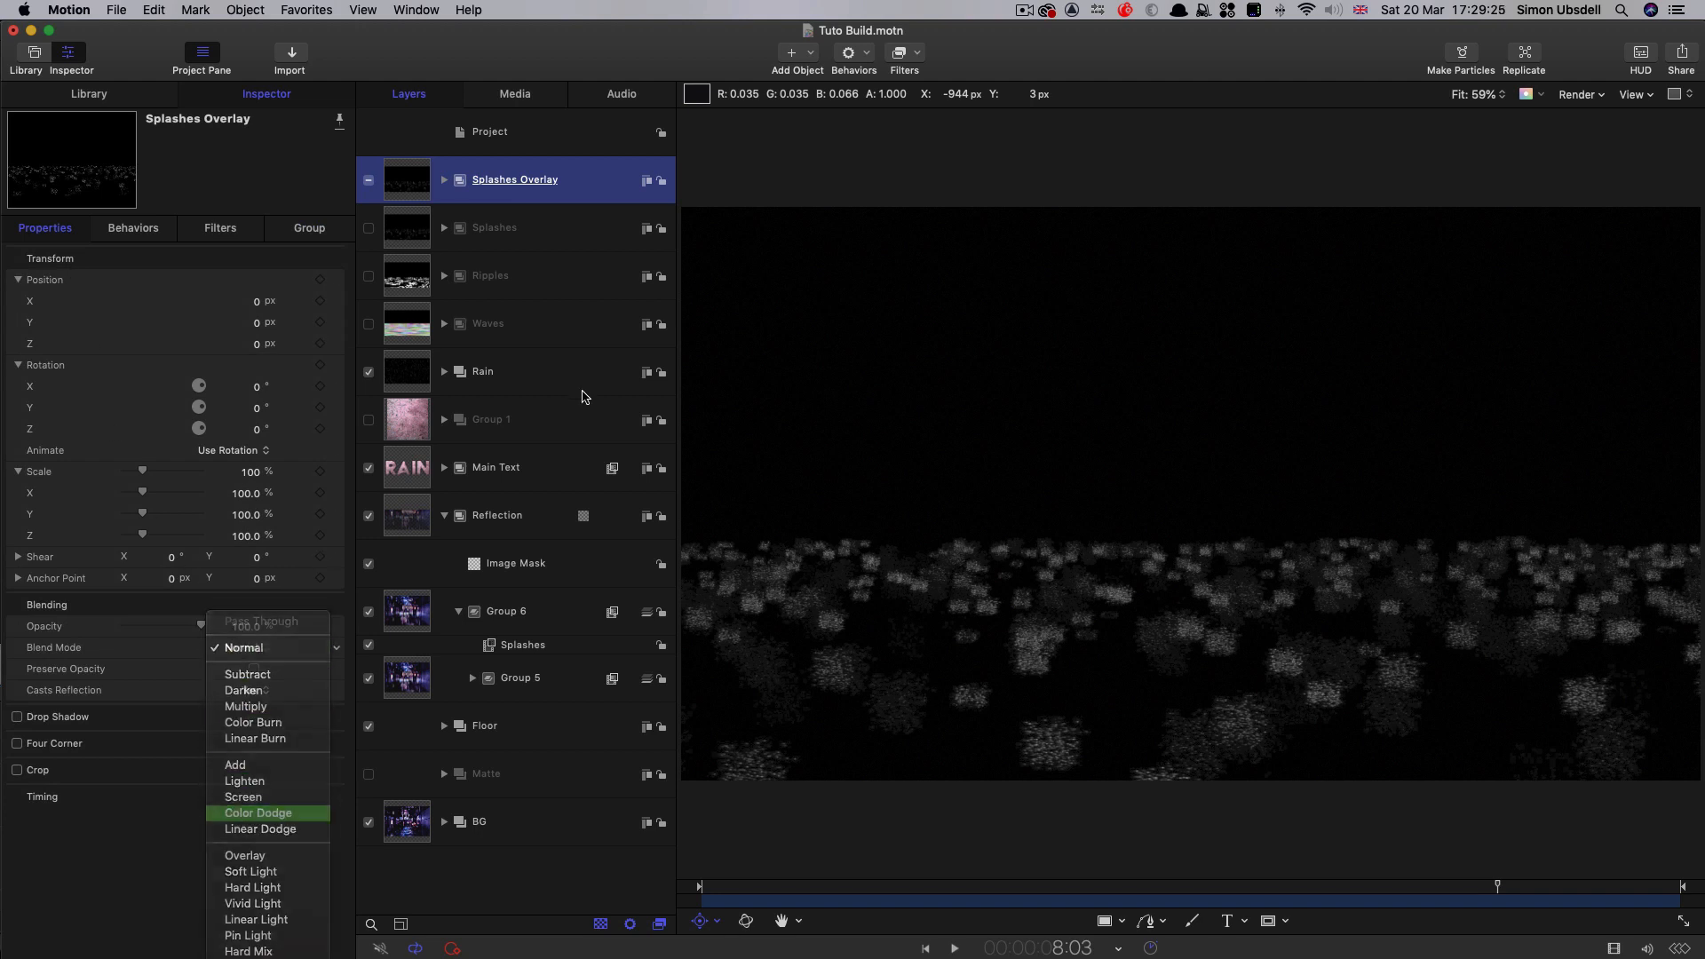
pyautogui.press('Return')
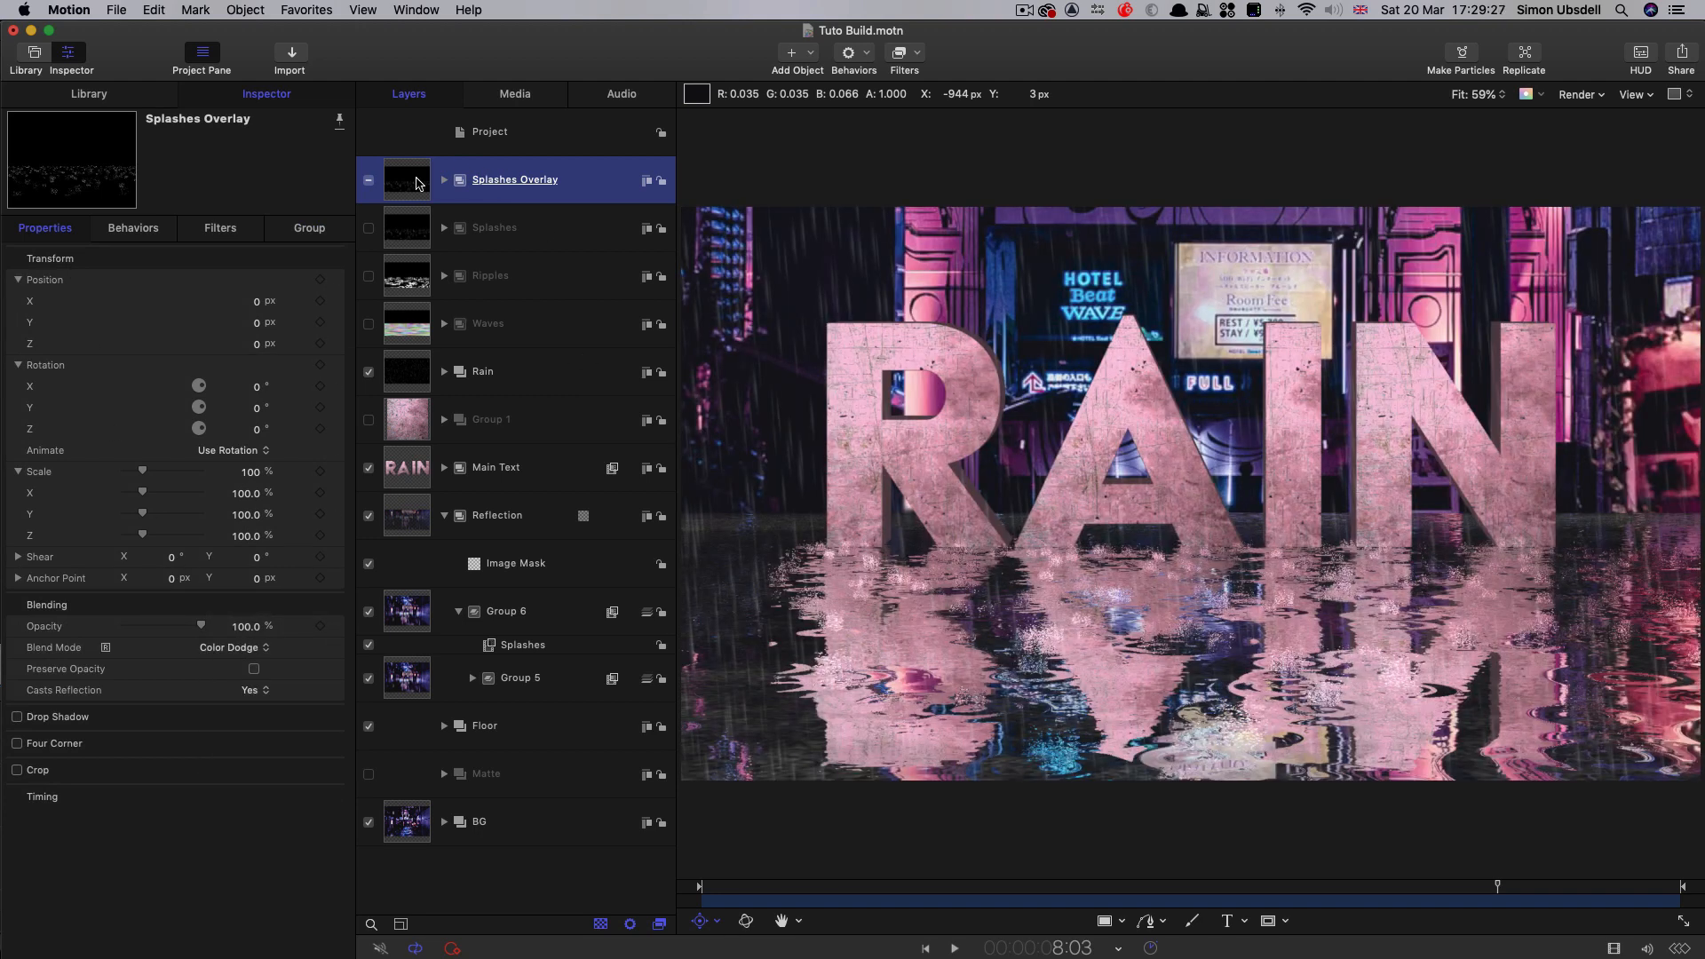
# - Move the Splashes Overlay group between Main Text and Reflection and lower its opacity to about 34% while checking playback
pyautogui.moveTo(415, 186); pyautogui.dragTo(406, 565)
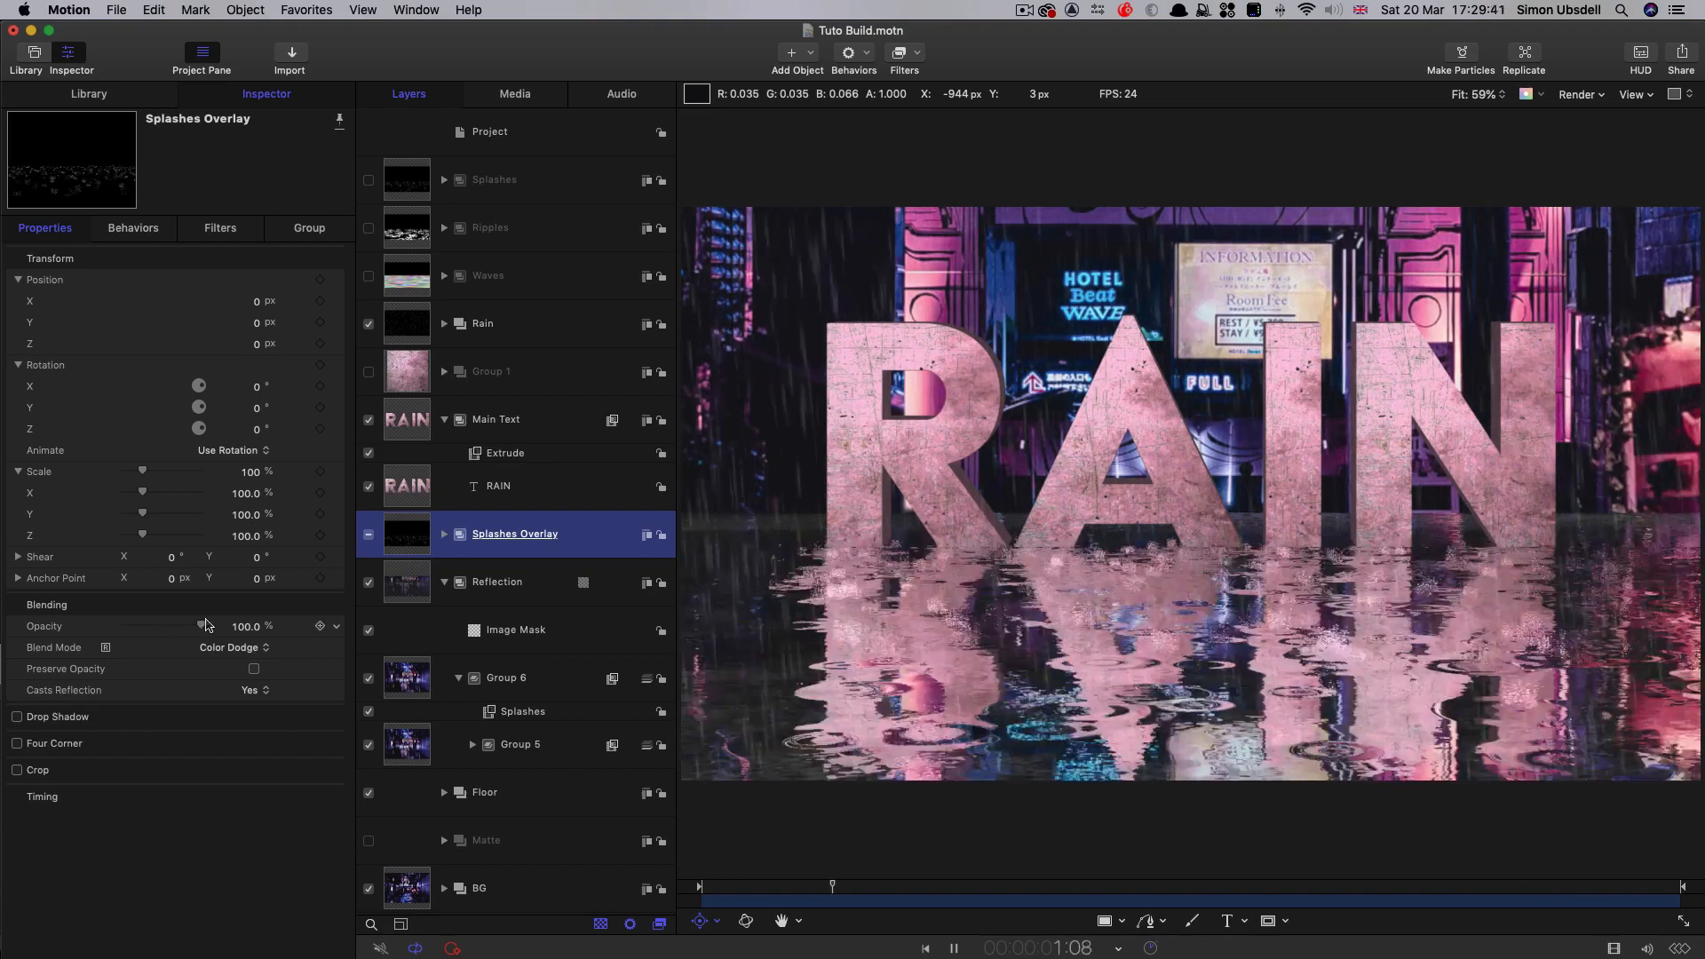
pyautogui.press('space')
pyautogui.moveTo(202, 627); pyautogui.dragTo(149, 631)
pyautogui.press('space')
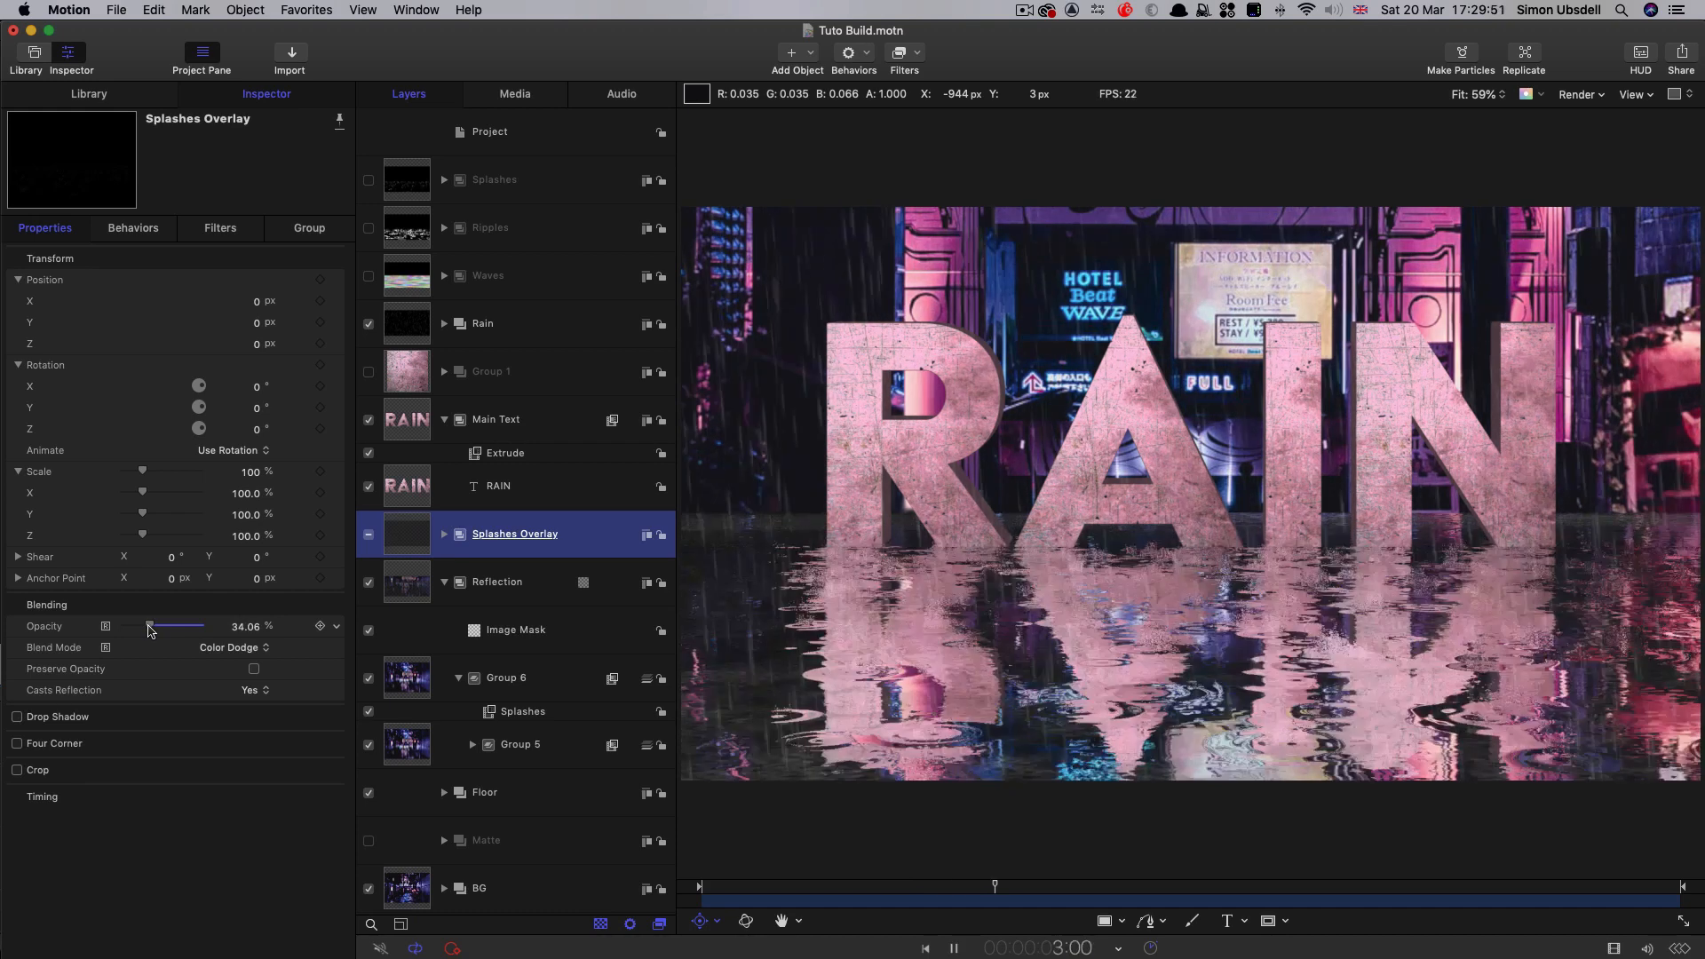
pyautogui.press('space')
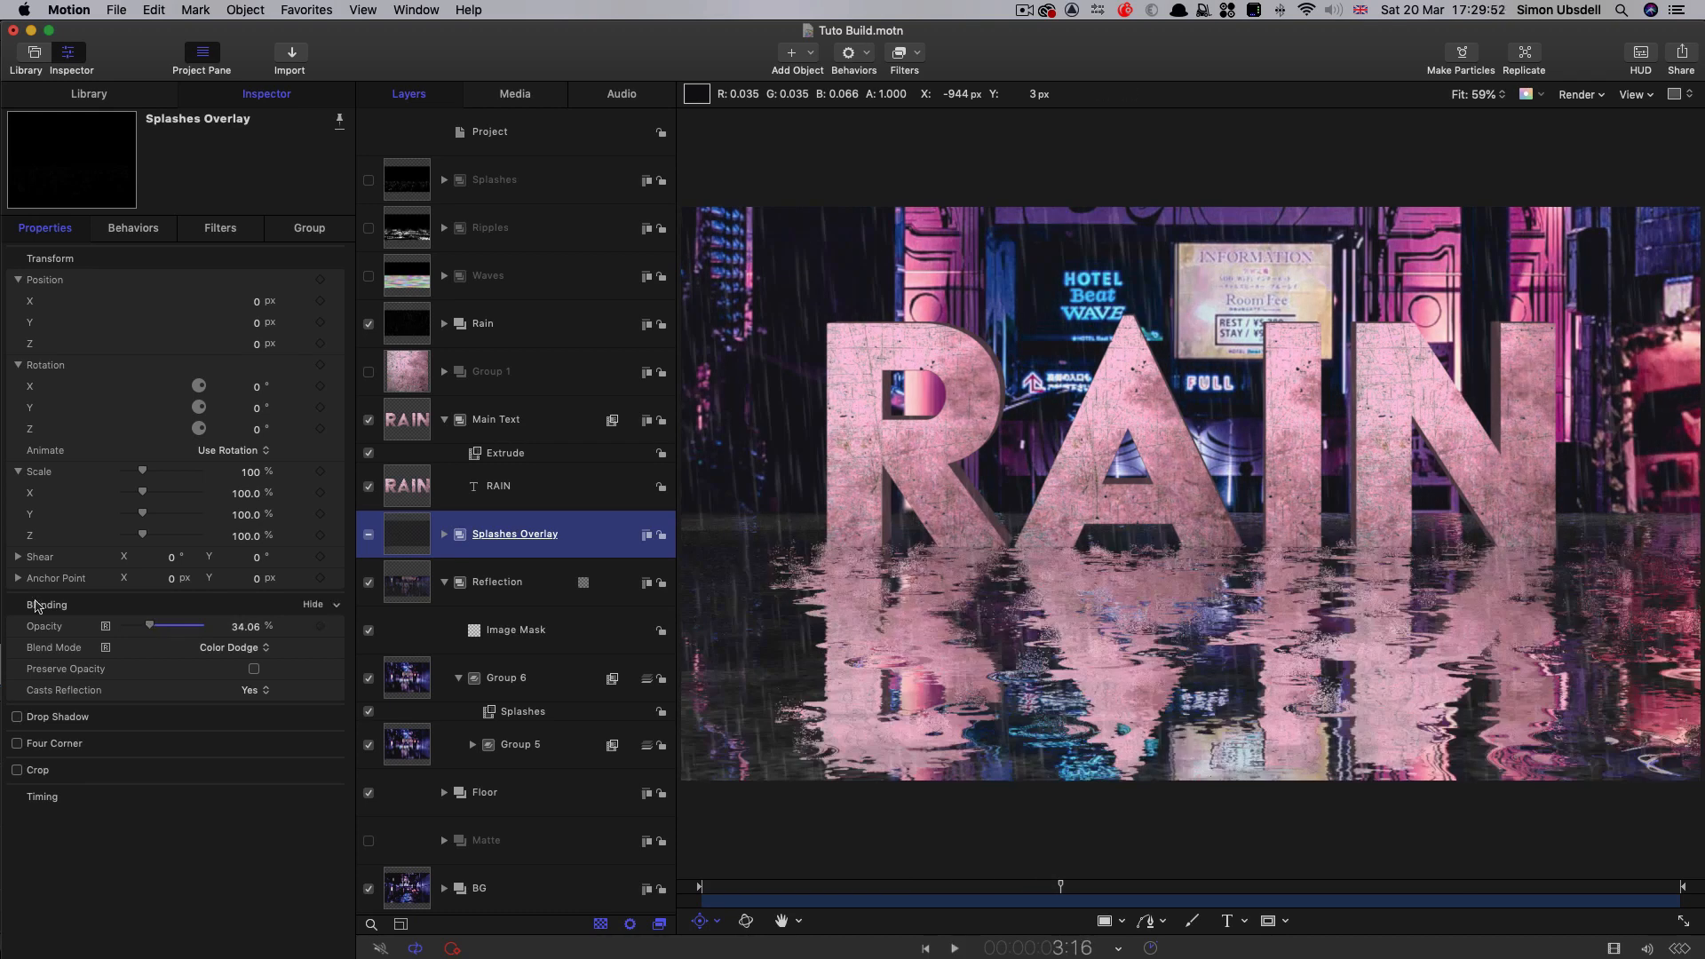
# - Compare the scene with the Splashes Overlay group hidden and shown
pyautogui.click(369, 535)
pyautogui.click(369, 535)
pyautogui.click(369, 536)
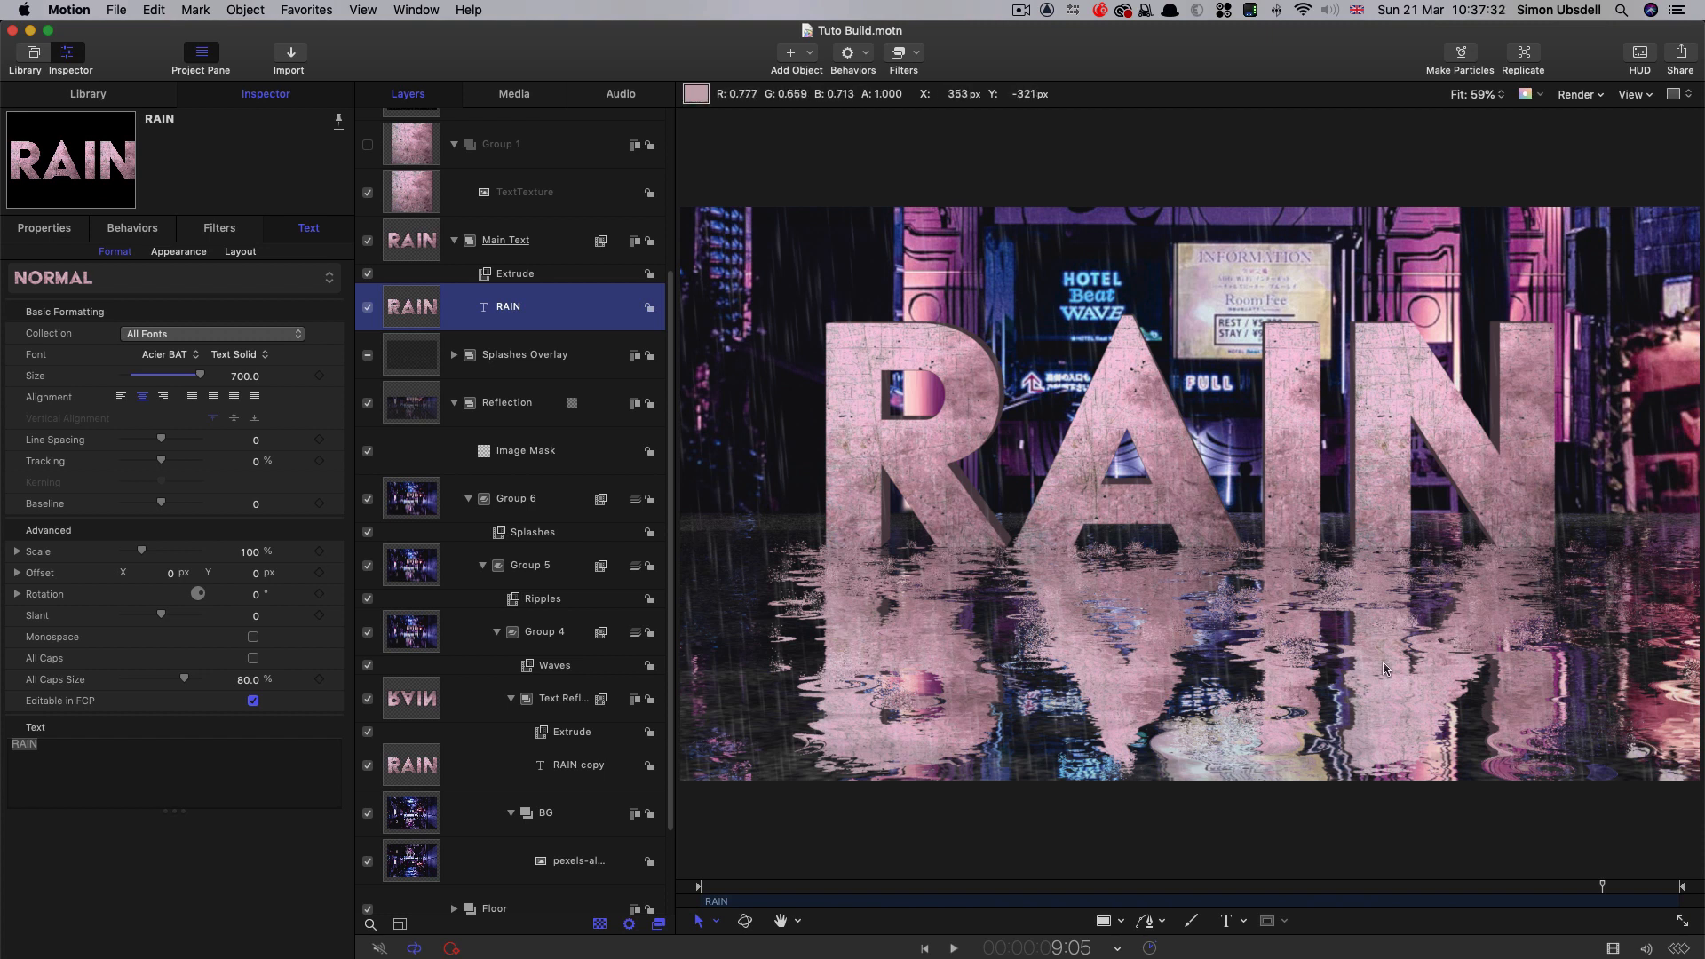
# - Make a clone layer of the RAIN text and place it in the Text Reflection group above RAIN copy
pyautogui.rightClick(412, 306)
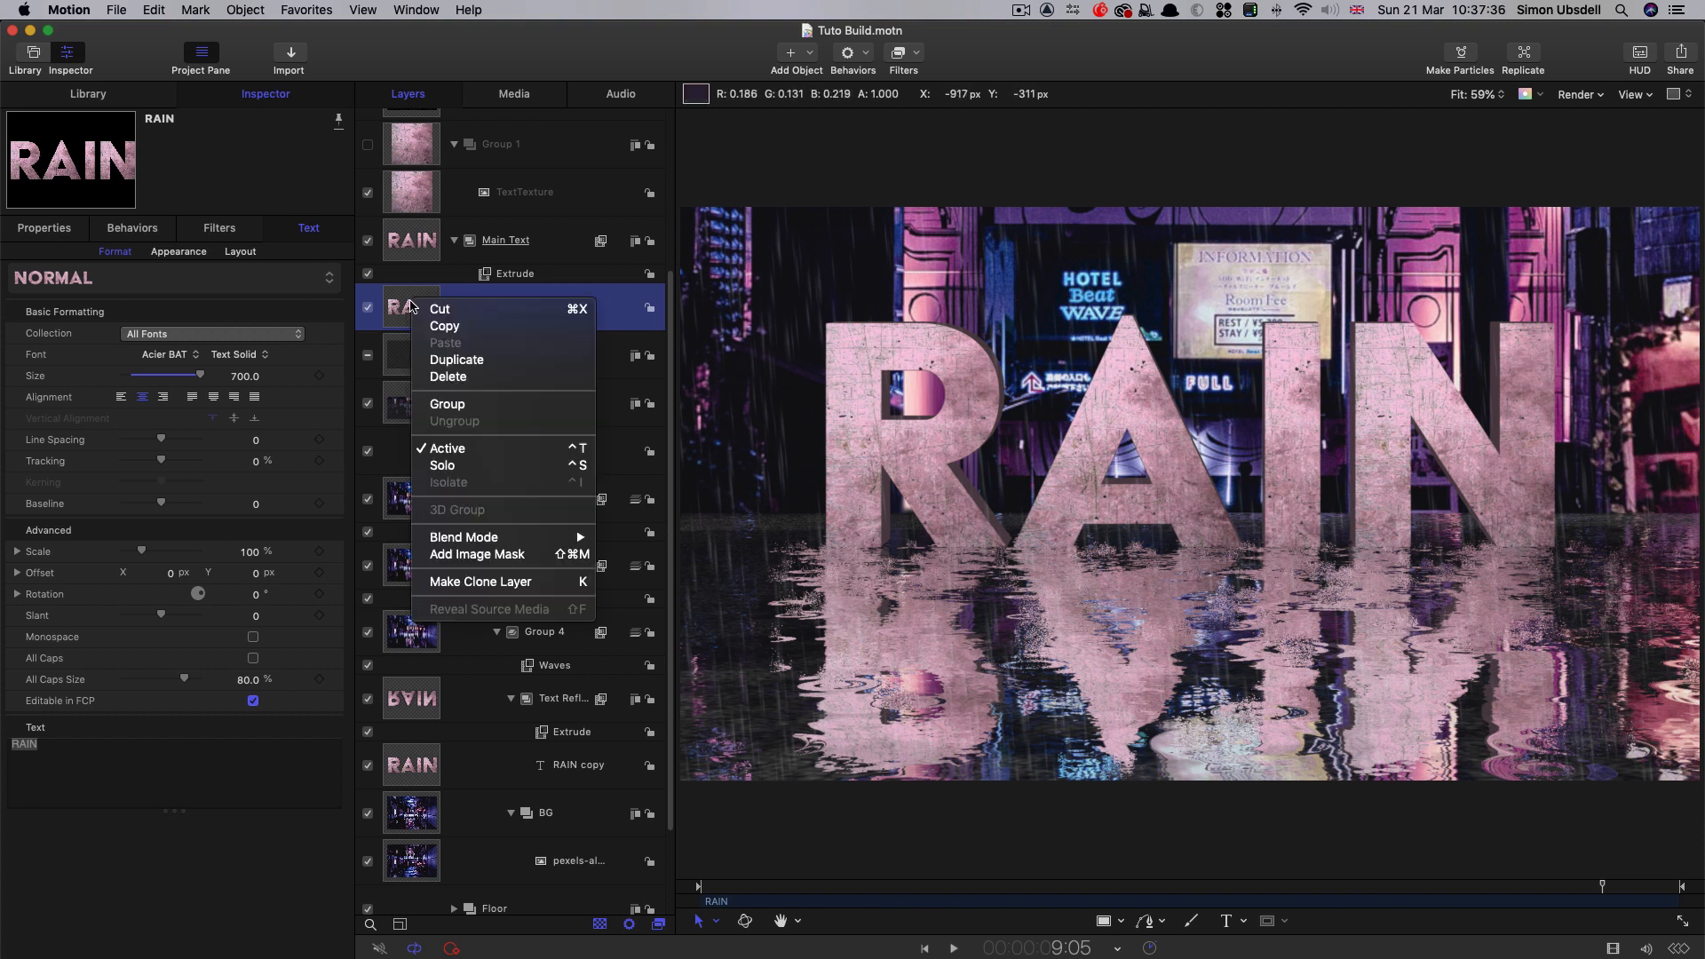
pyautogui.click(480, 582)
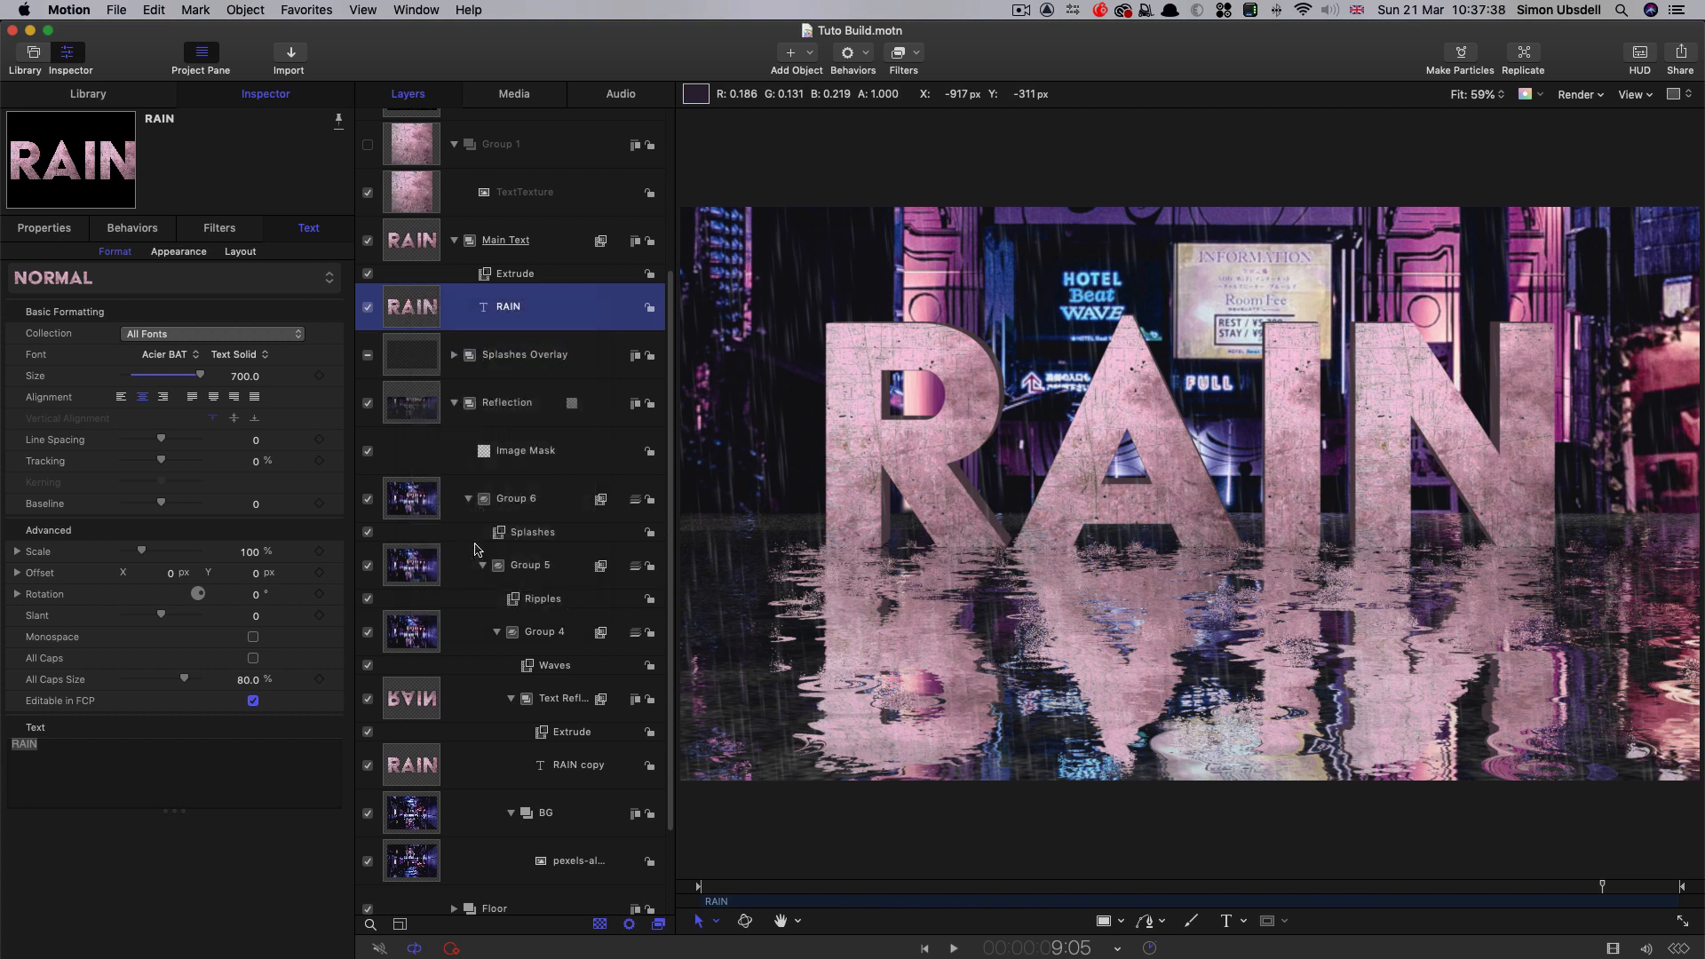
pyautogui.moveTo(413, 307)
pyautogui.mouseDown()
pyautogui.moveTo(444, 497)
pyautogui.moveTo(454, 766)
pyautogui.mouseUp()
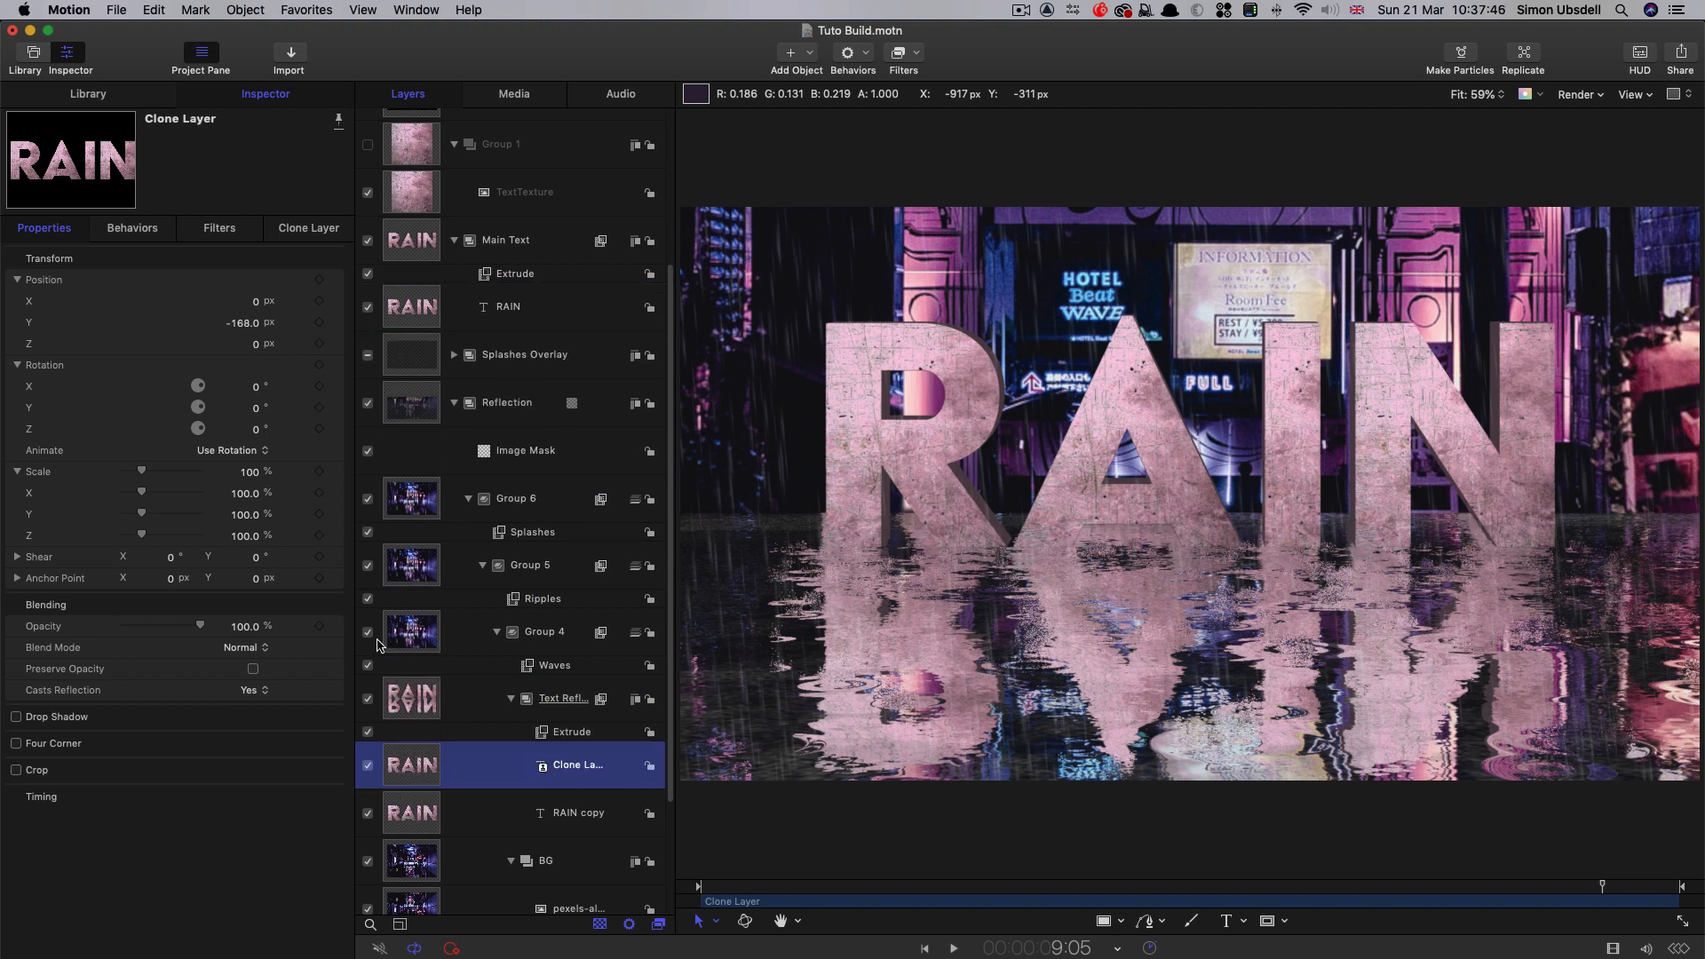
# - Set the clone layer's X rotation to 180°
pyautogui.click(256, 388)
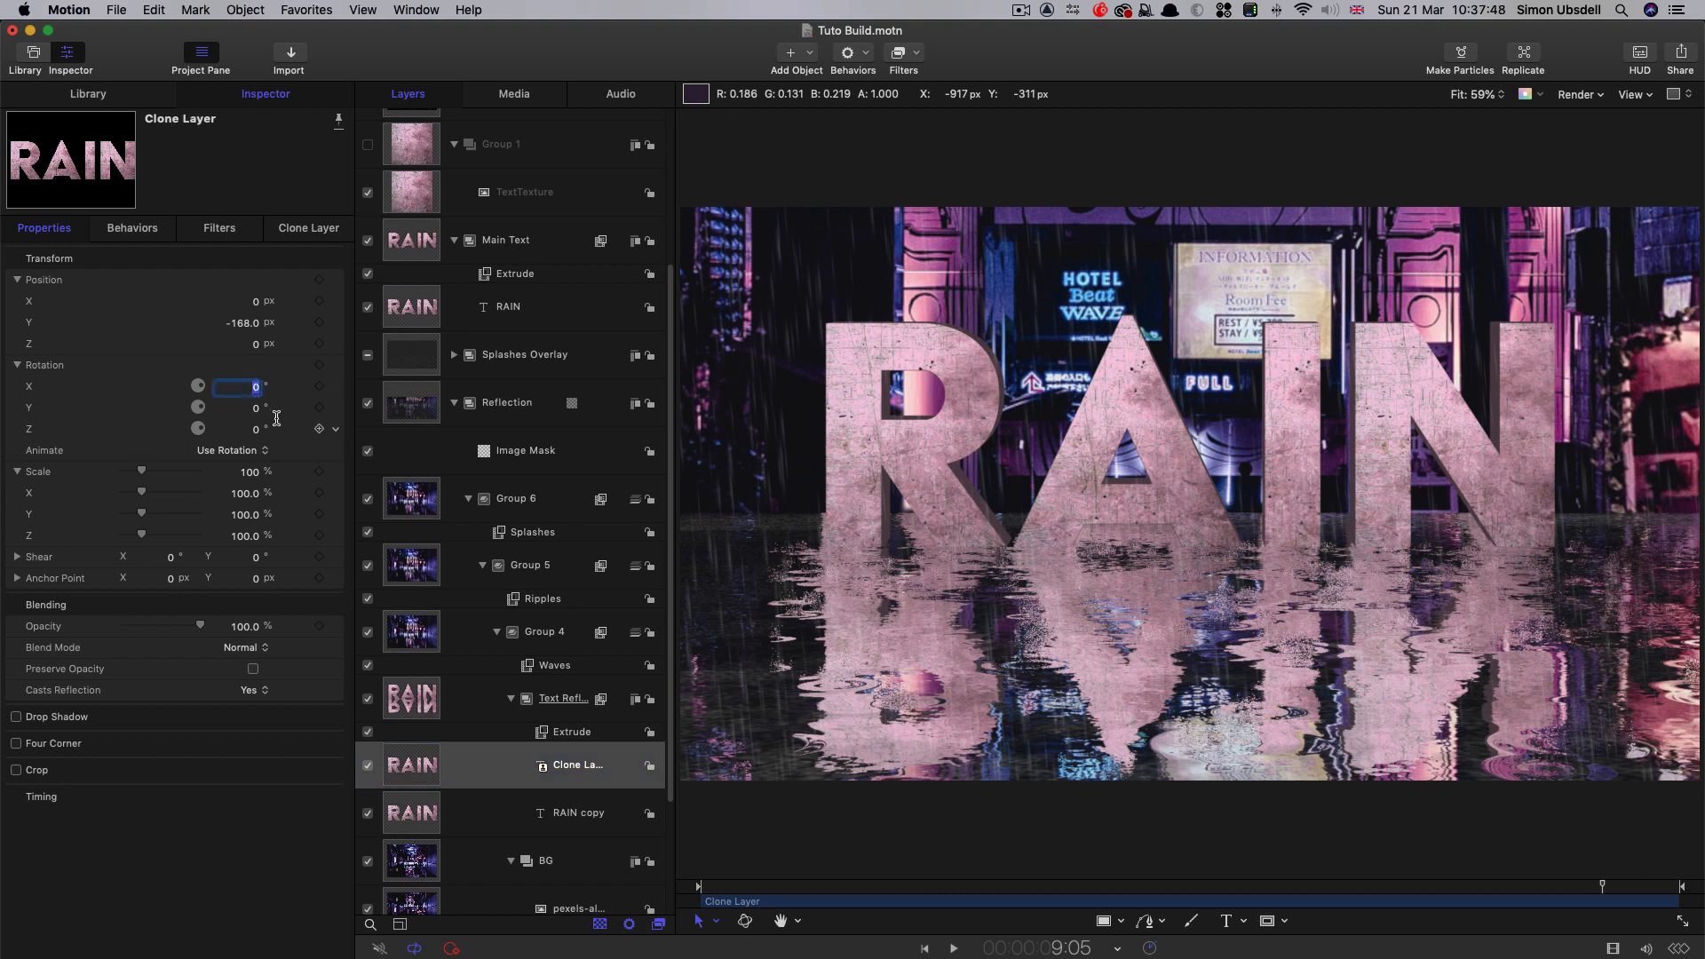
pyautogui.write('180')
pyautogui.press('Return')
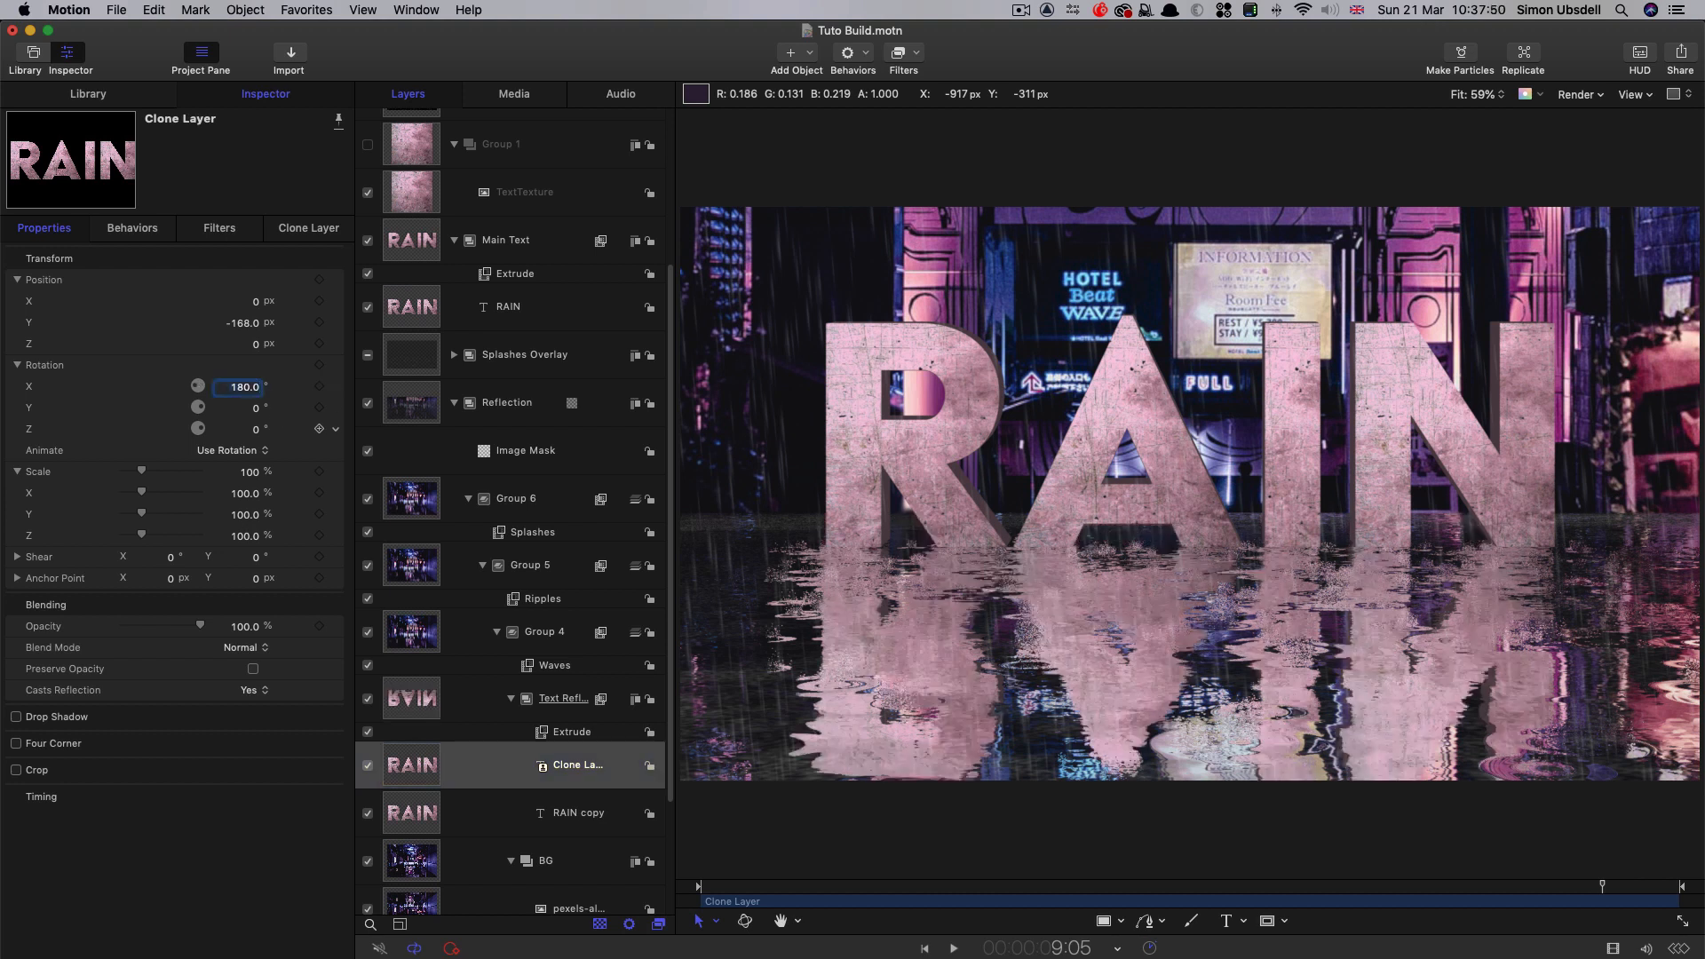
# - Check the RAIN copy text's position values, reselect the clone layer, and deactivate RAIN copy
pyautogui.click(404, 824)
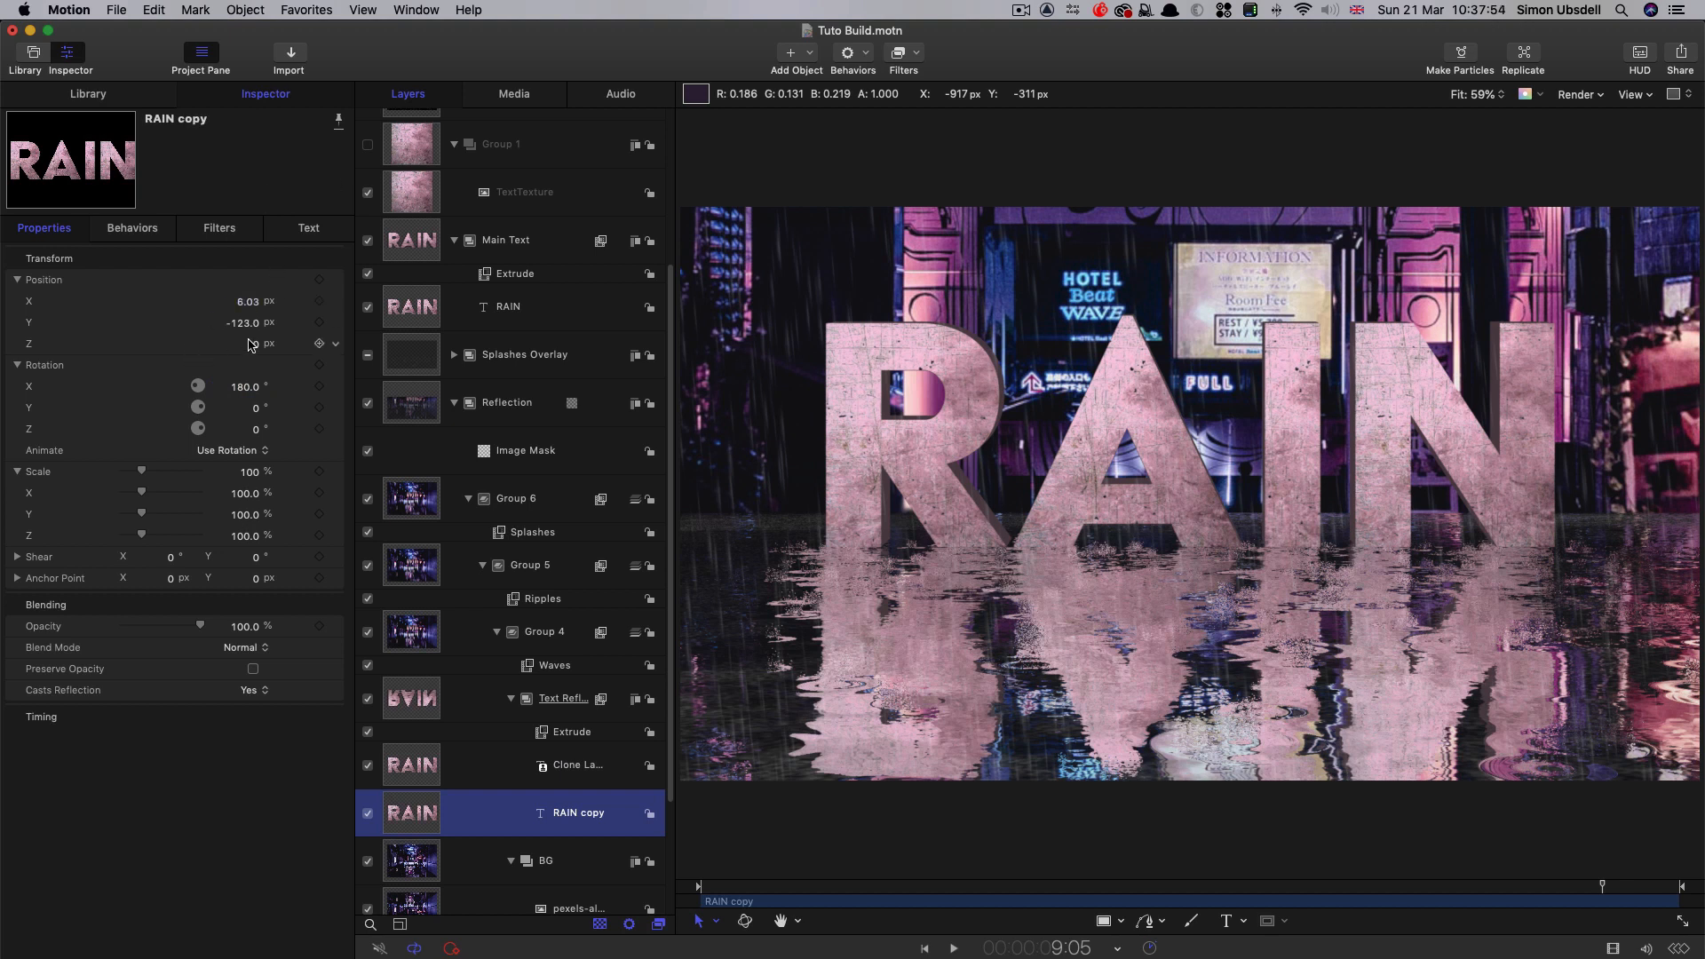
pyautogui.click(411, 770)
pyautogui.click(368, 814)
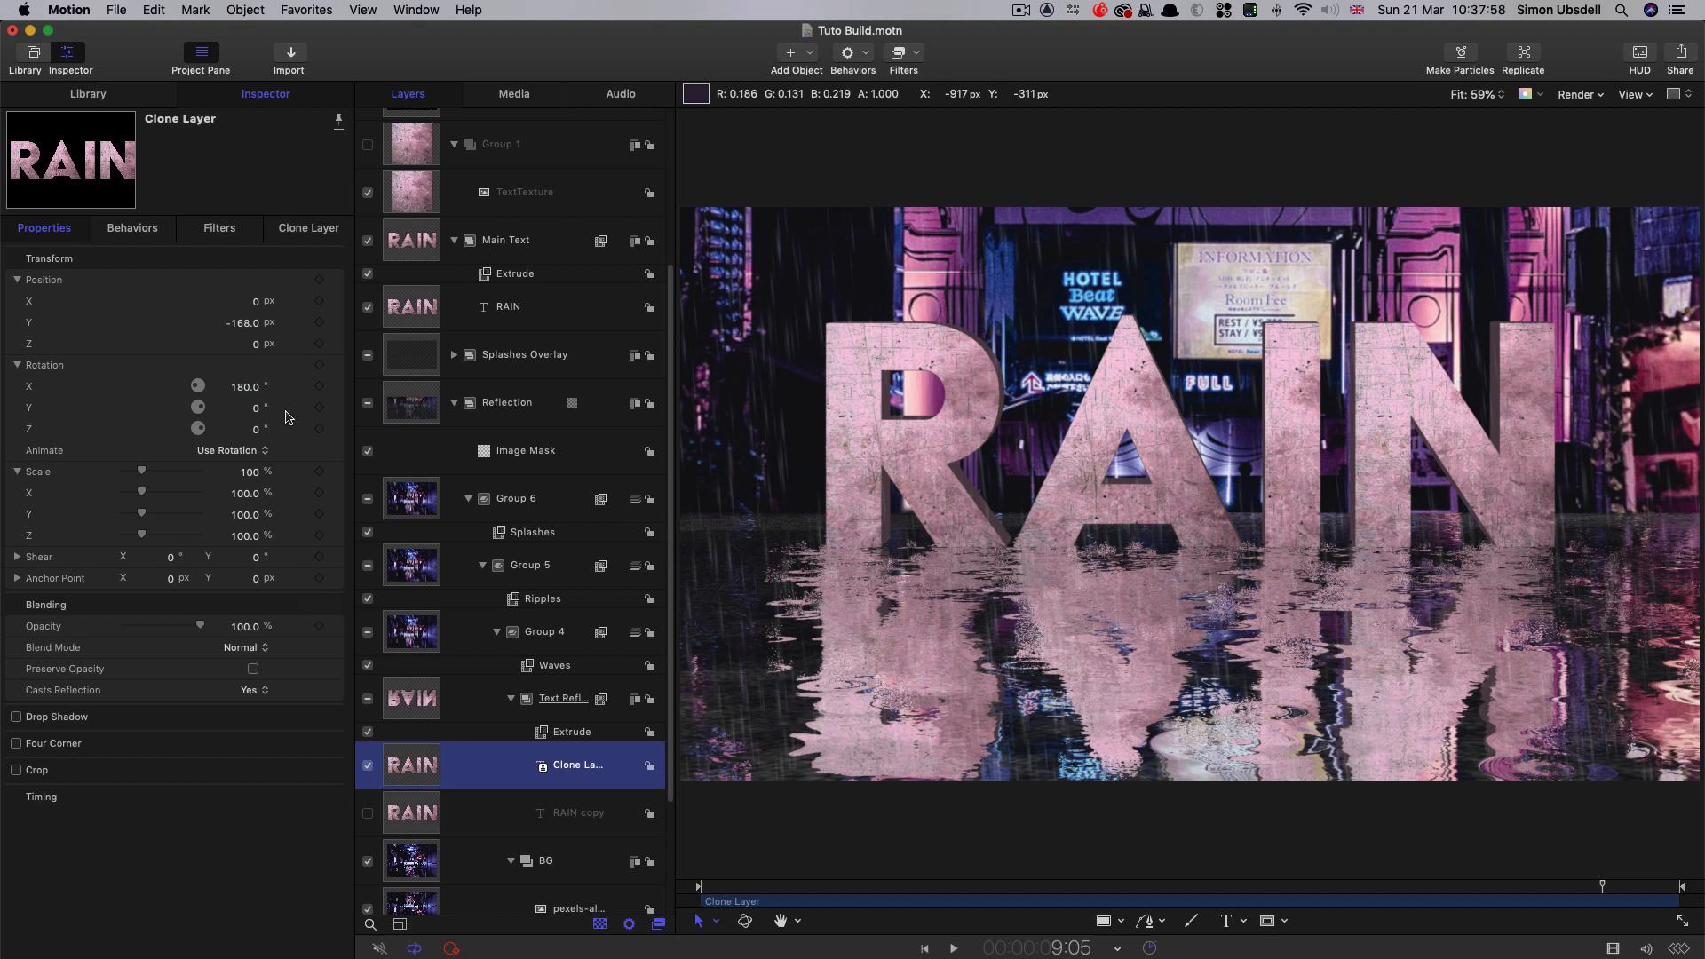
# - Position the clone layer at X 6 px and Y -133.16 px so its reflection lines up with the RAIN text
pyautogui.click(256, 304)
pyautogui.write('6')
pyautogui.press('Tab')
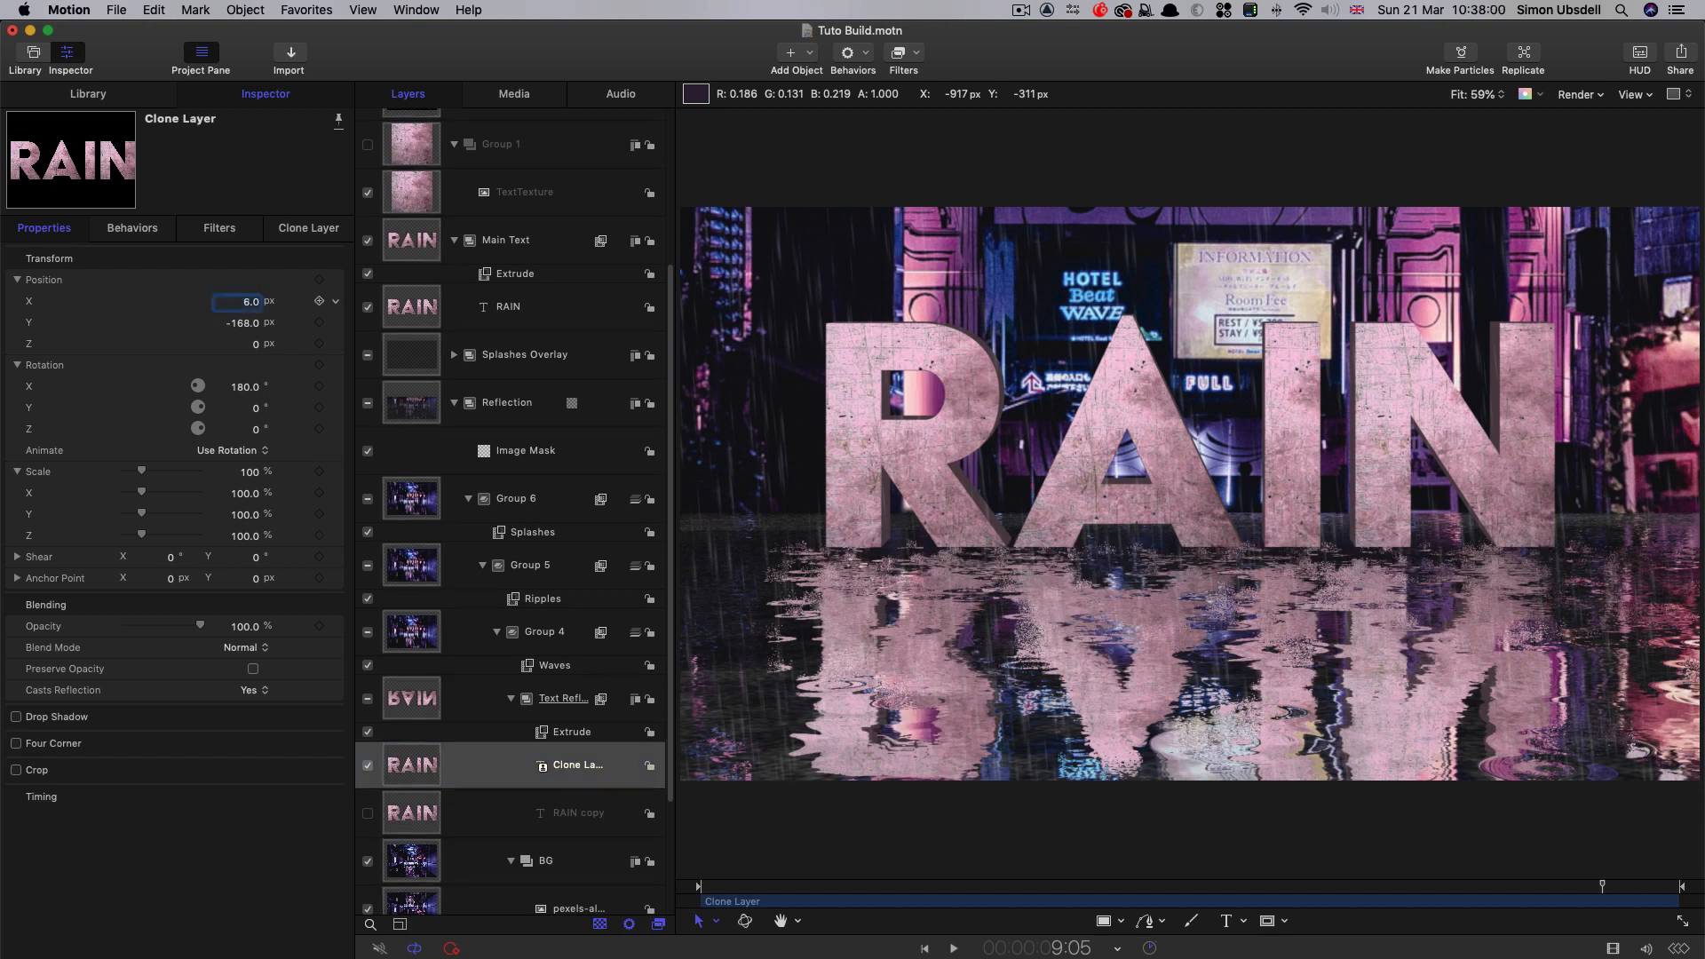
pyautogui.write('-123')
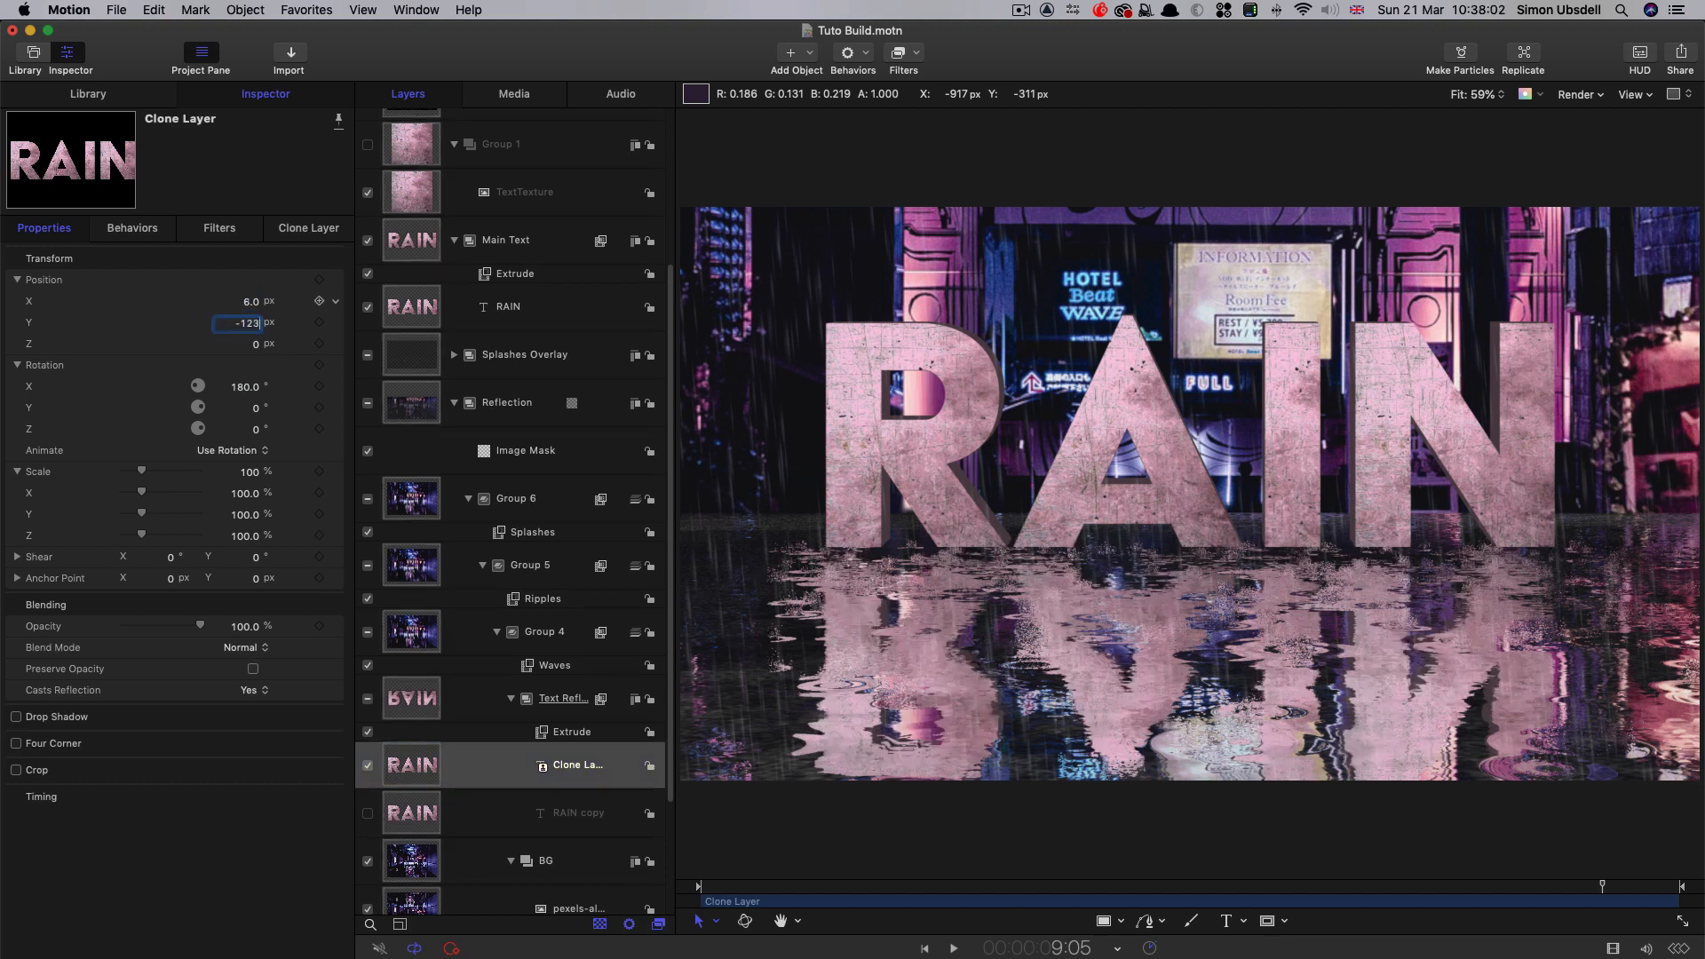
pyautogui.press('Return')
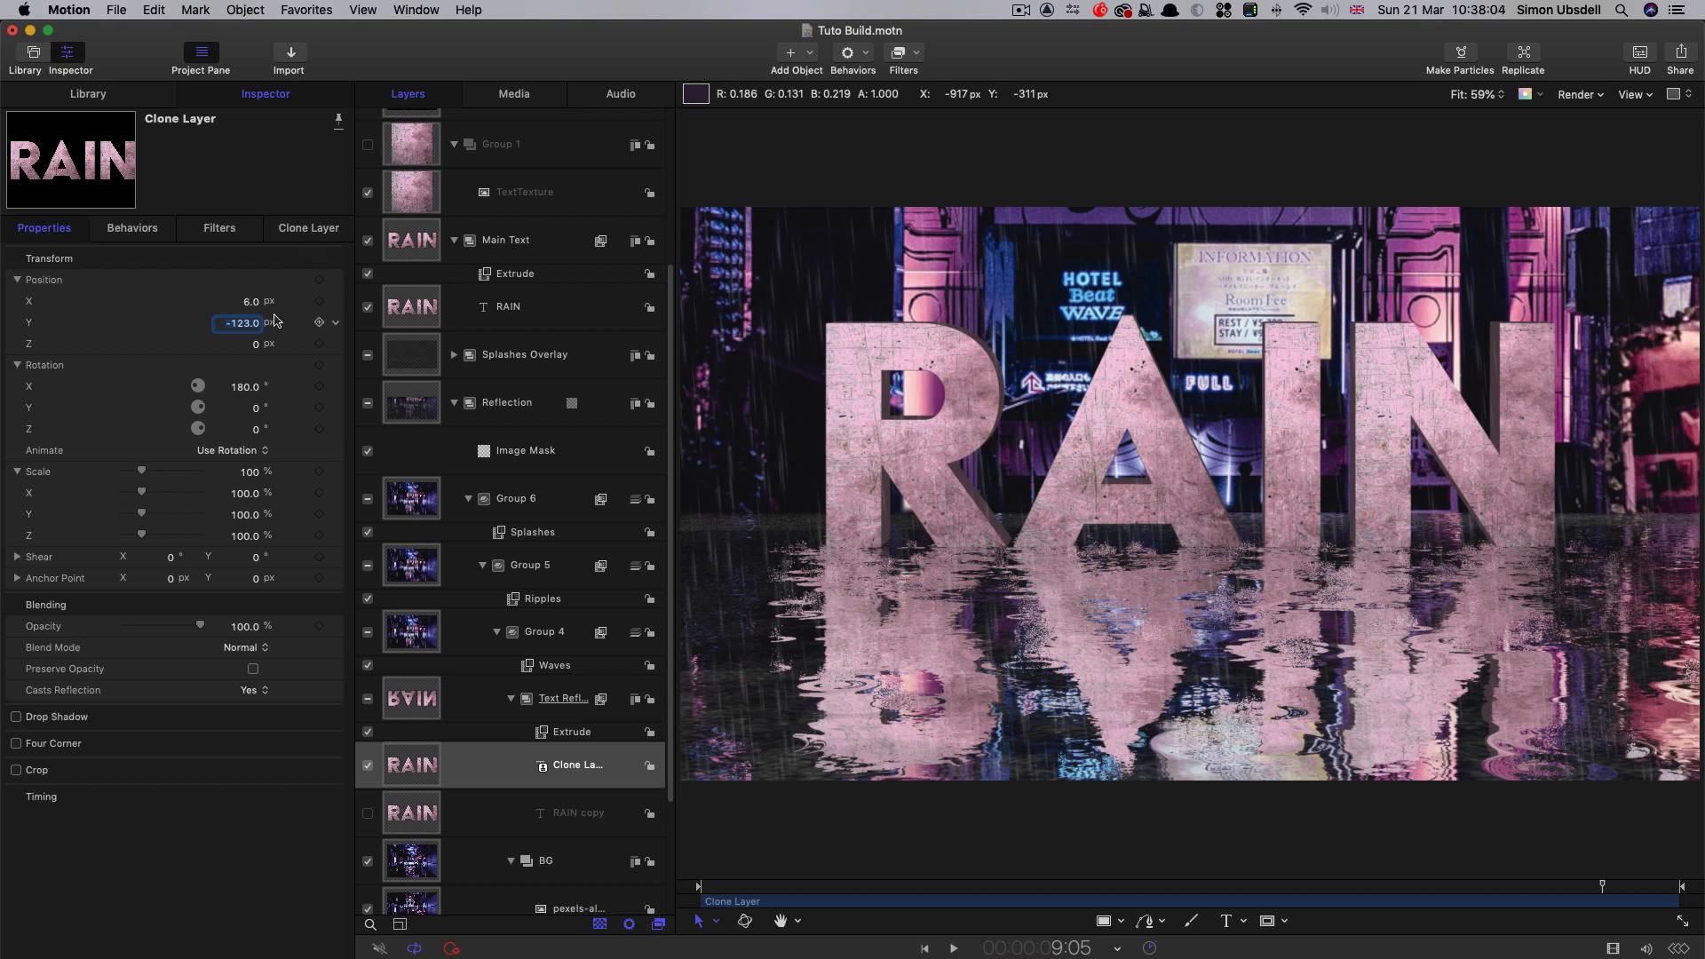
pyautogui.moveTo(250, 328); pyautogui.dragTo(238, 328)
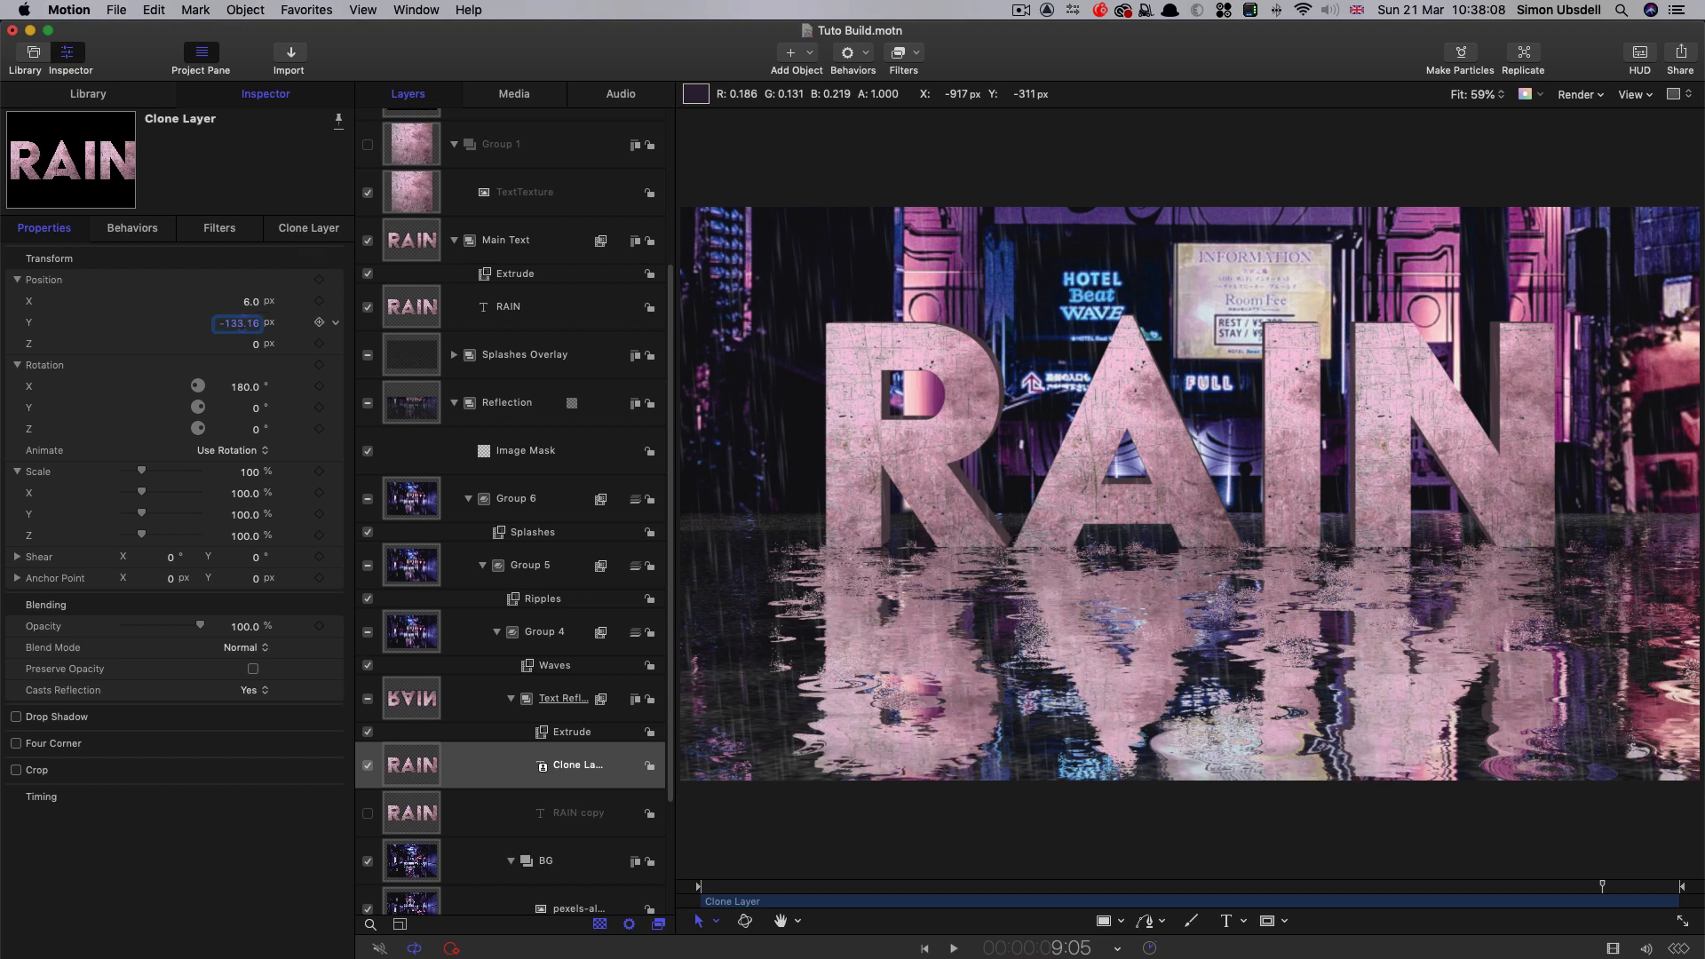
pyautogui.press('Return')
# - Test the linked reflection by changing the main text to DAMP, and restore the wording to RAIN
pyautogui.click(429, 309)
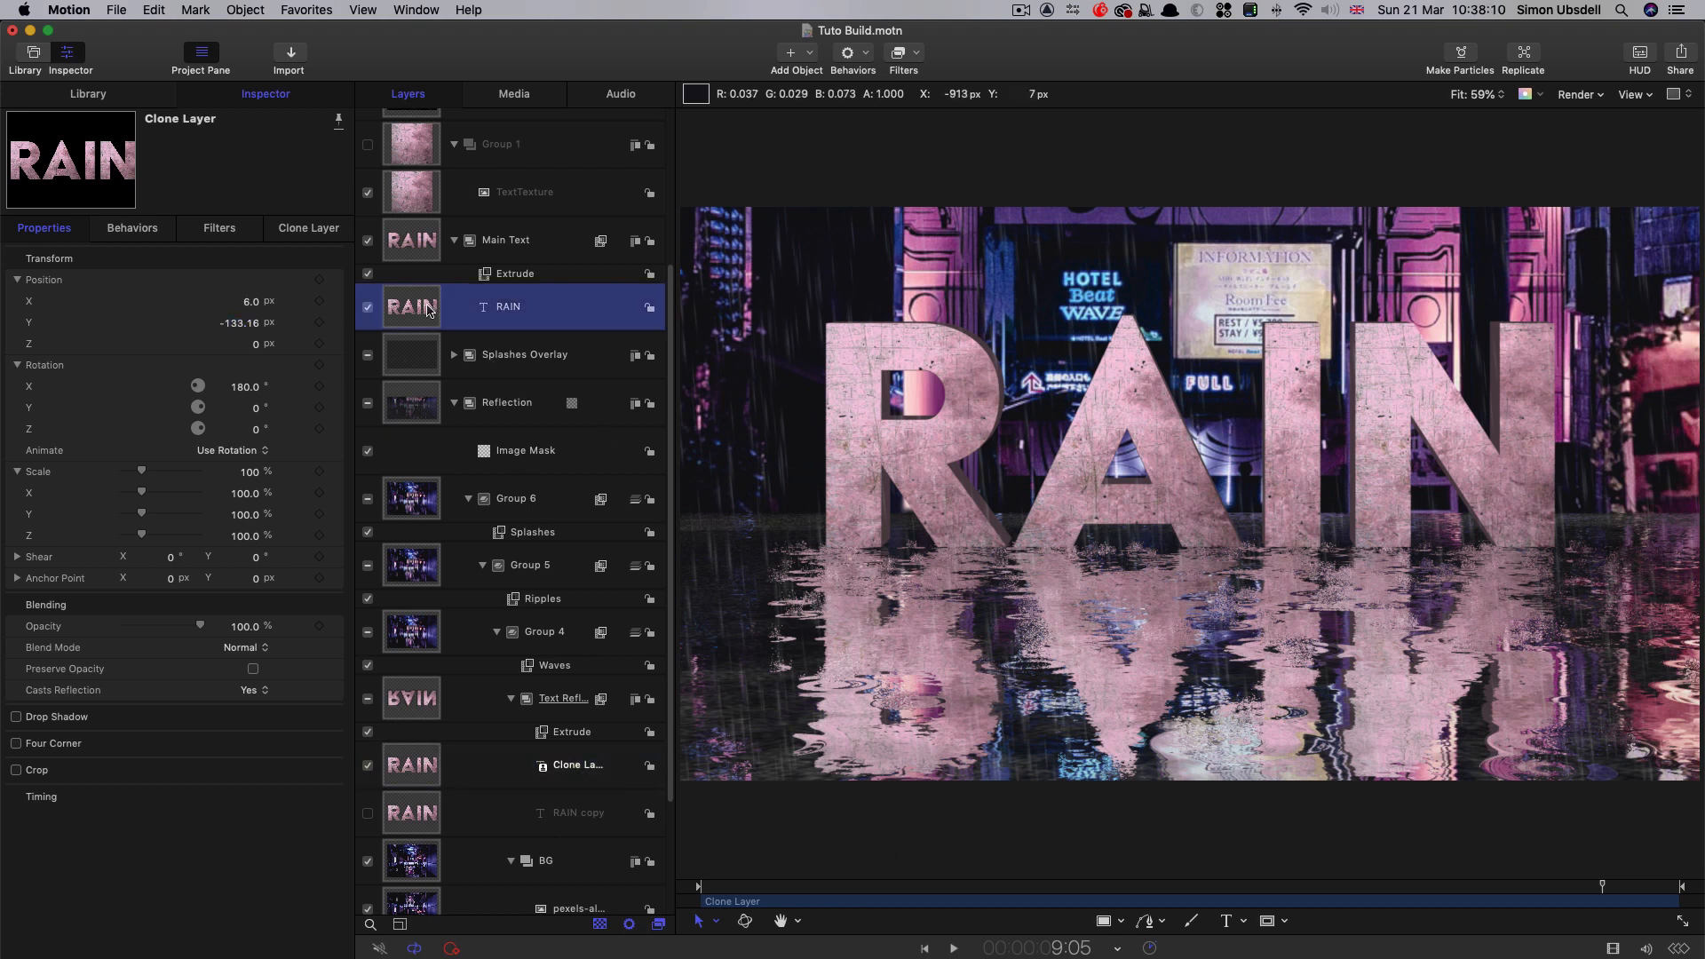
pyautogui.click(311, 227)
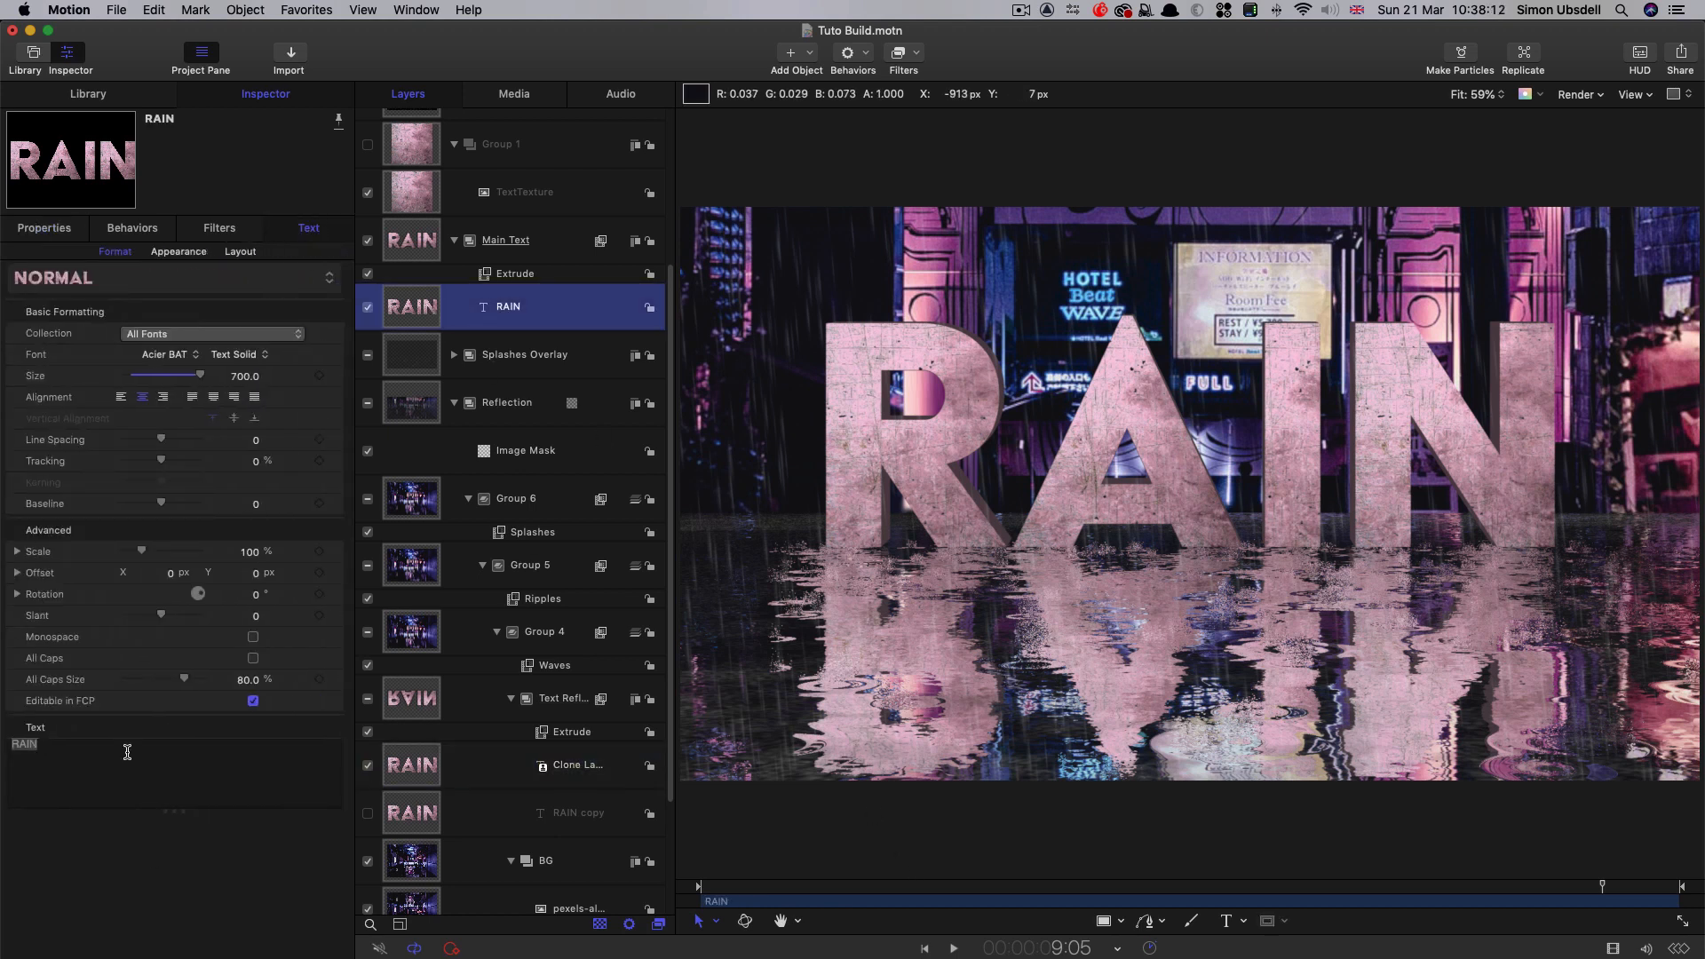
pyautogui.moveTo(127, 752); pyautogui.dragTo(3, 746)
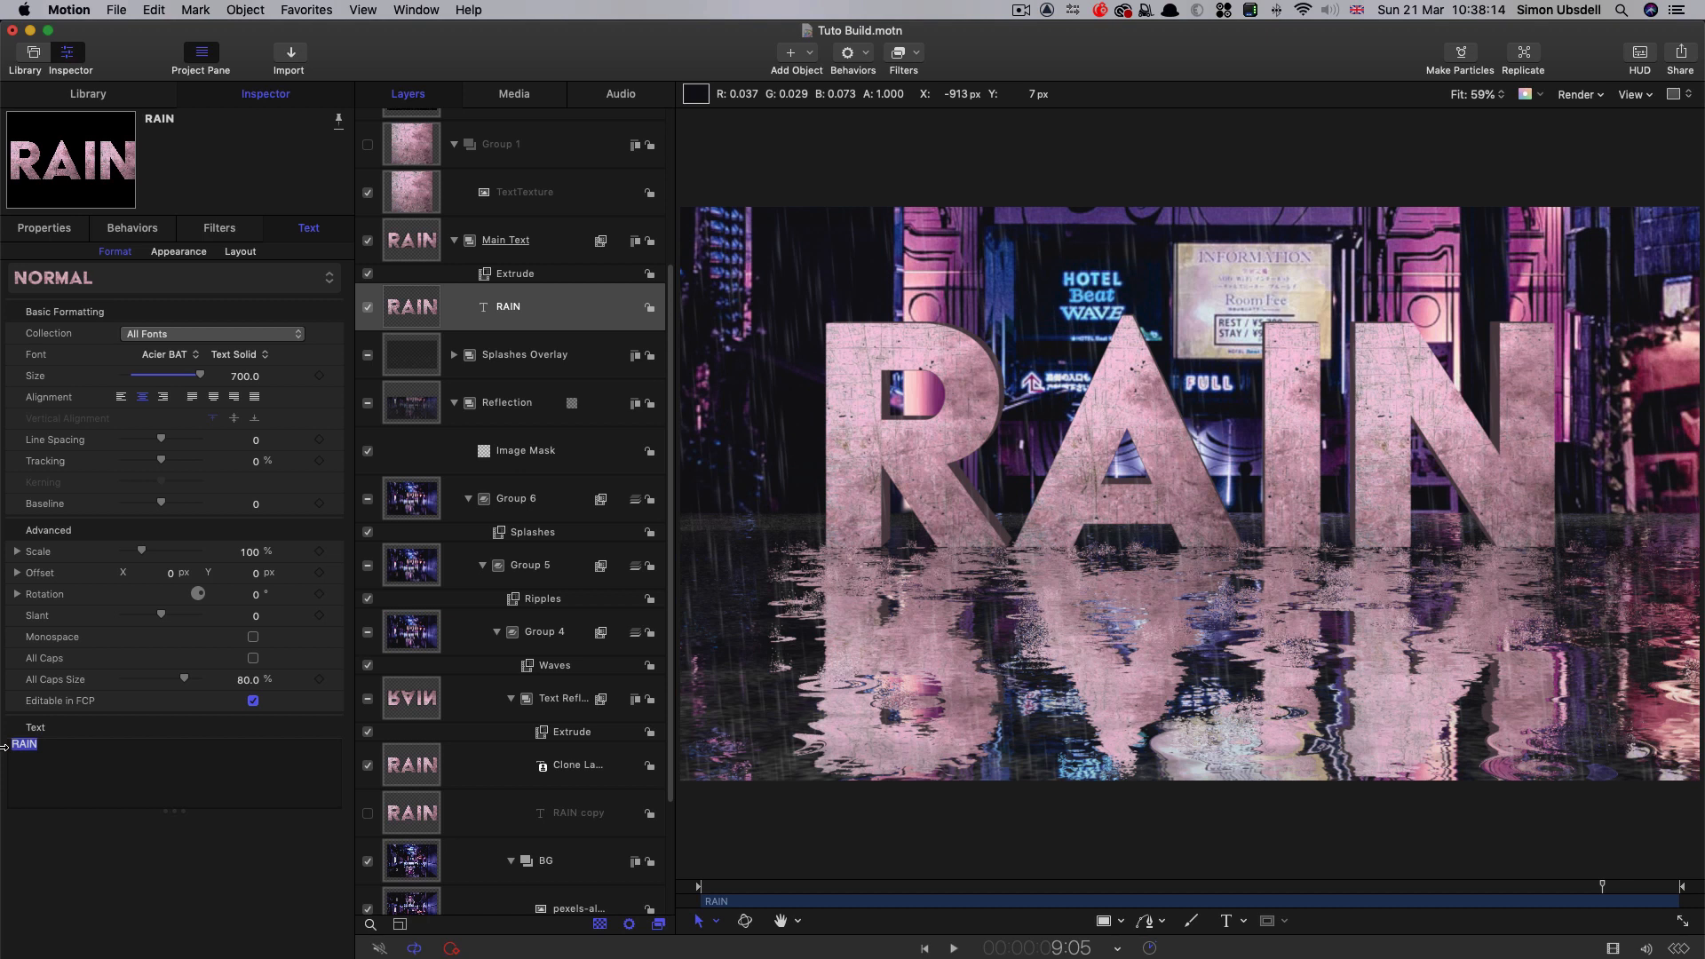
pyautogui.write('DAMP')
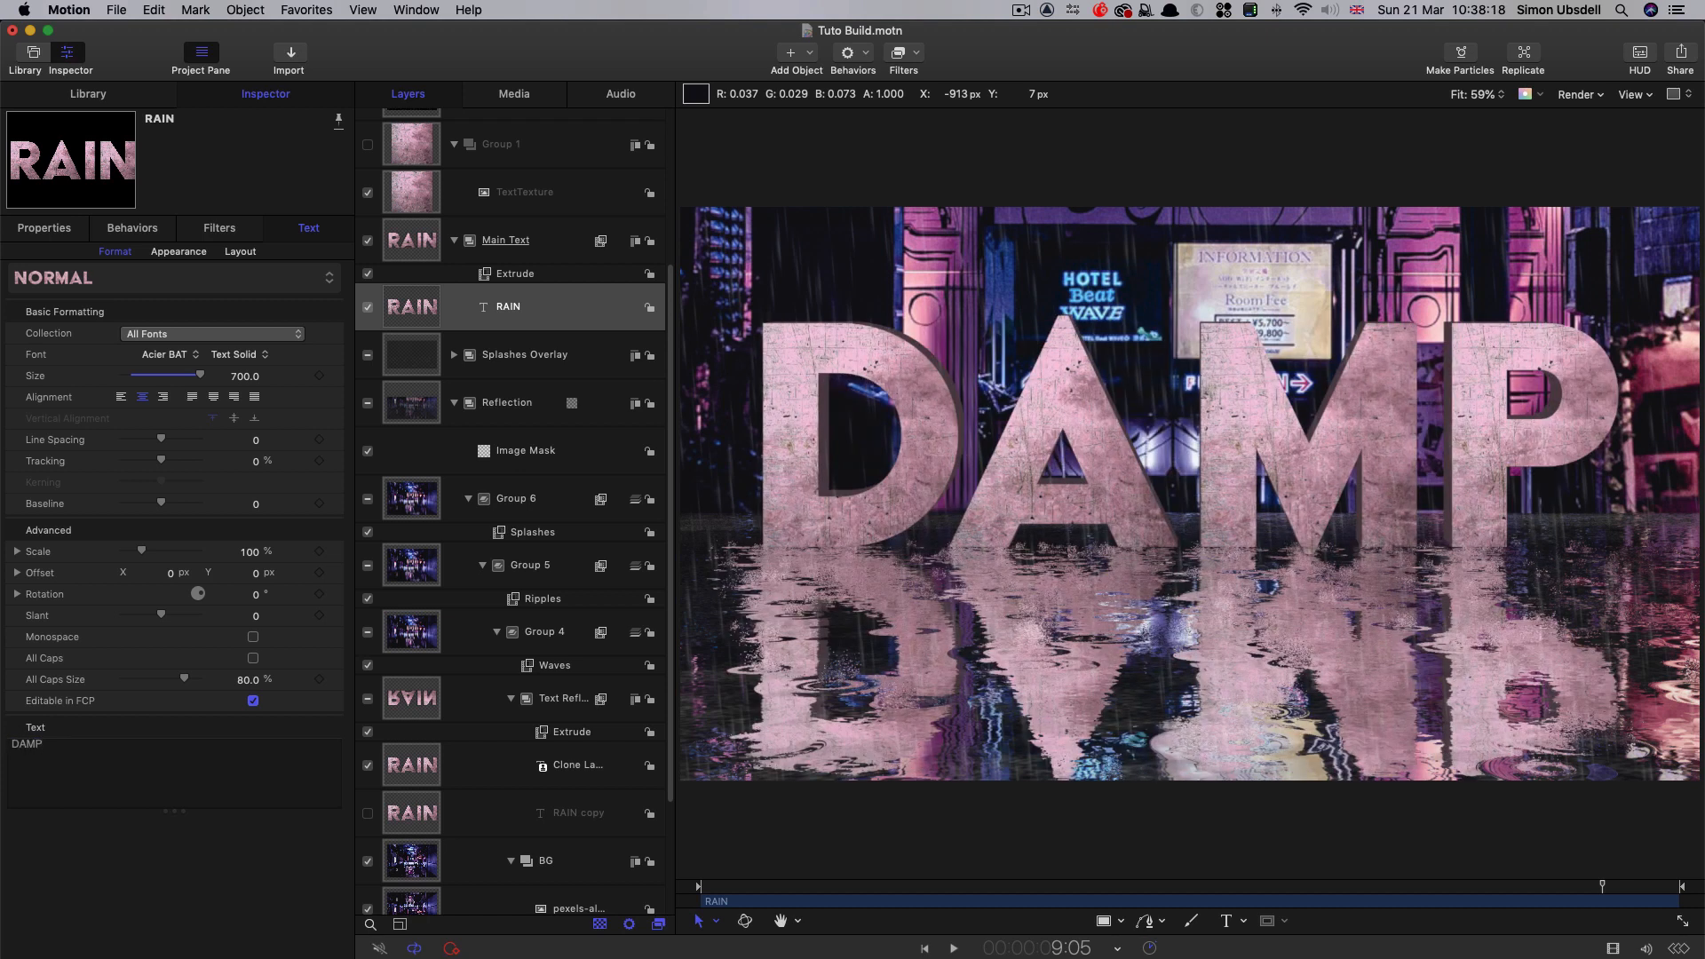
pyautogui.press('BackSpace')
pyautogui.press('BackSpace')
pyautogui.press('BackSpace')
pyautogui.press('BackSpace')
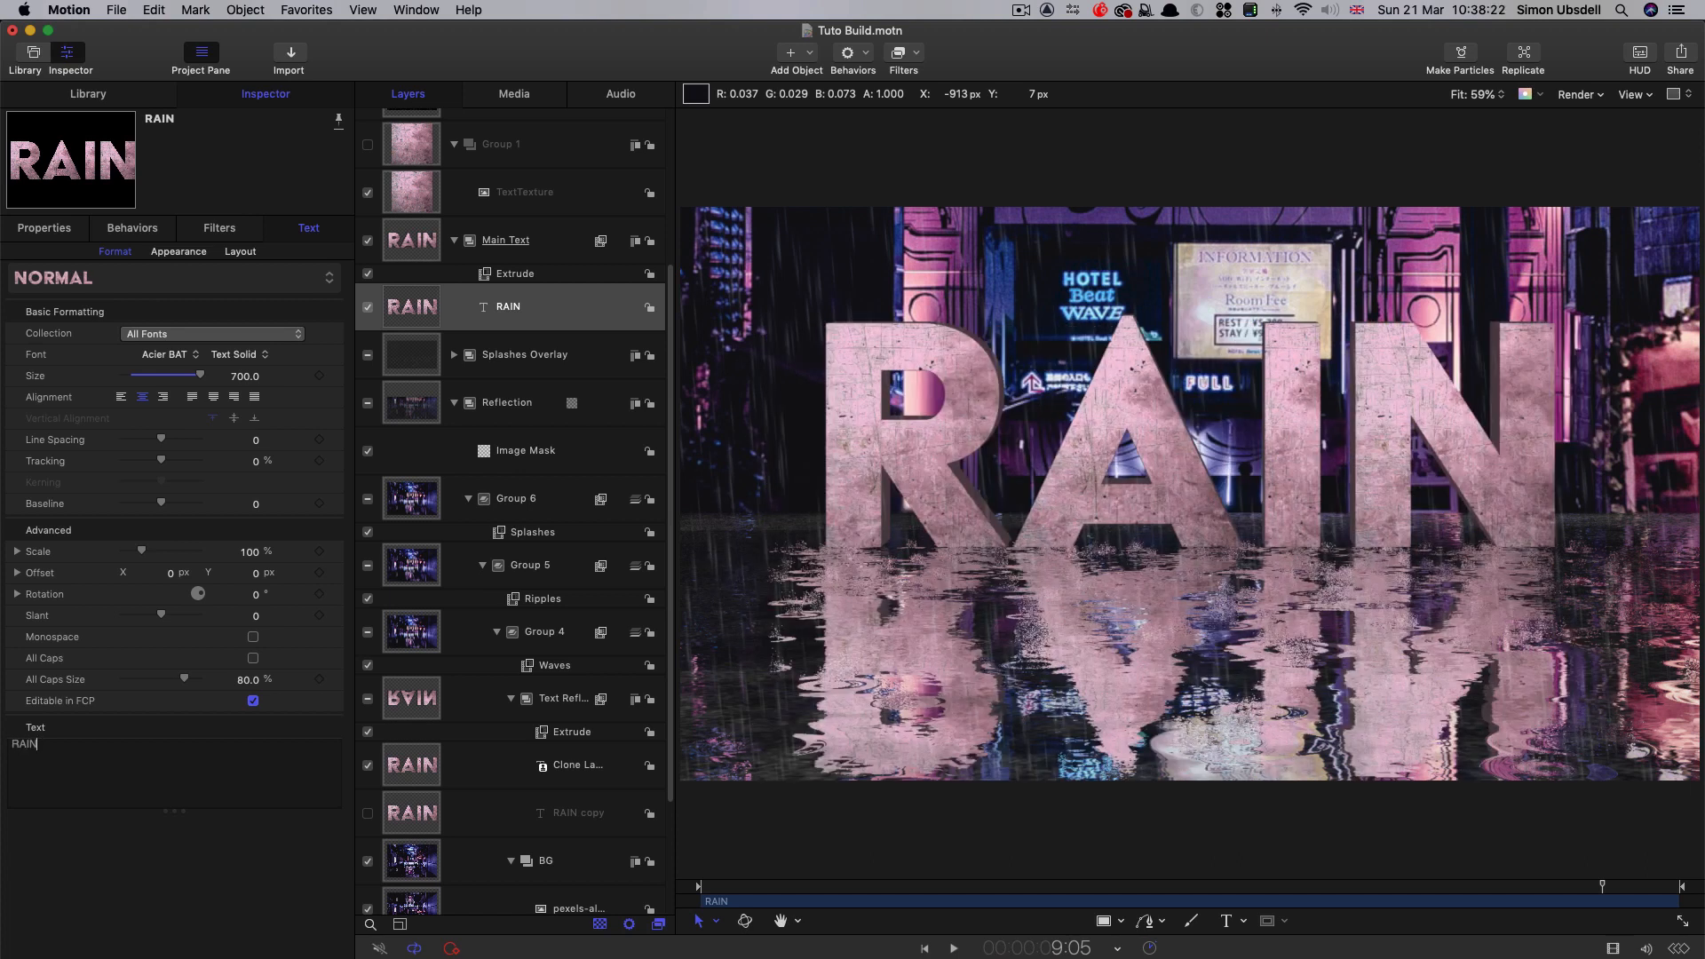
# - Add a light to the project
pyautogui.scroll(5, 593, 266)
pyautogui.click(593, 131)
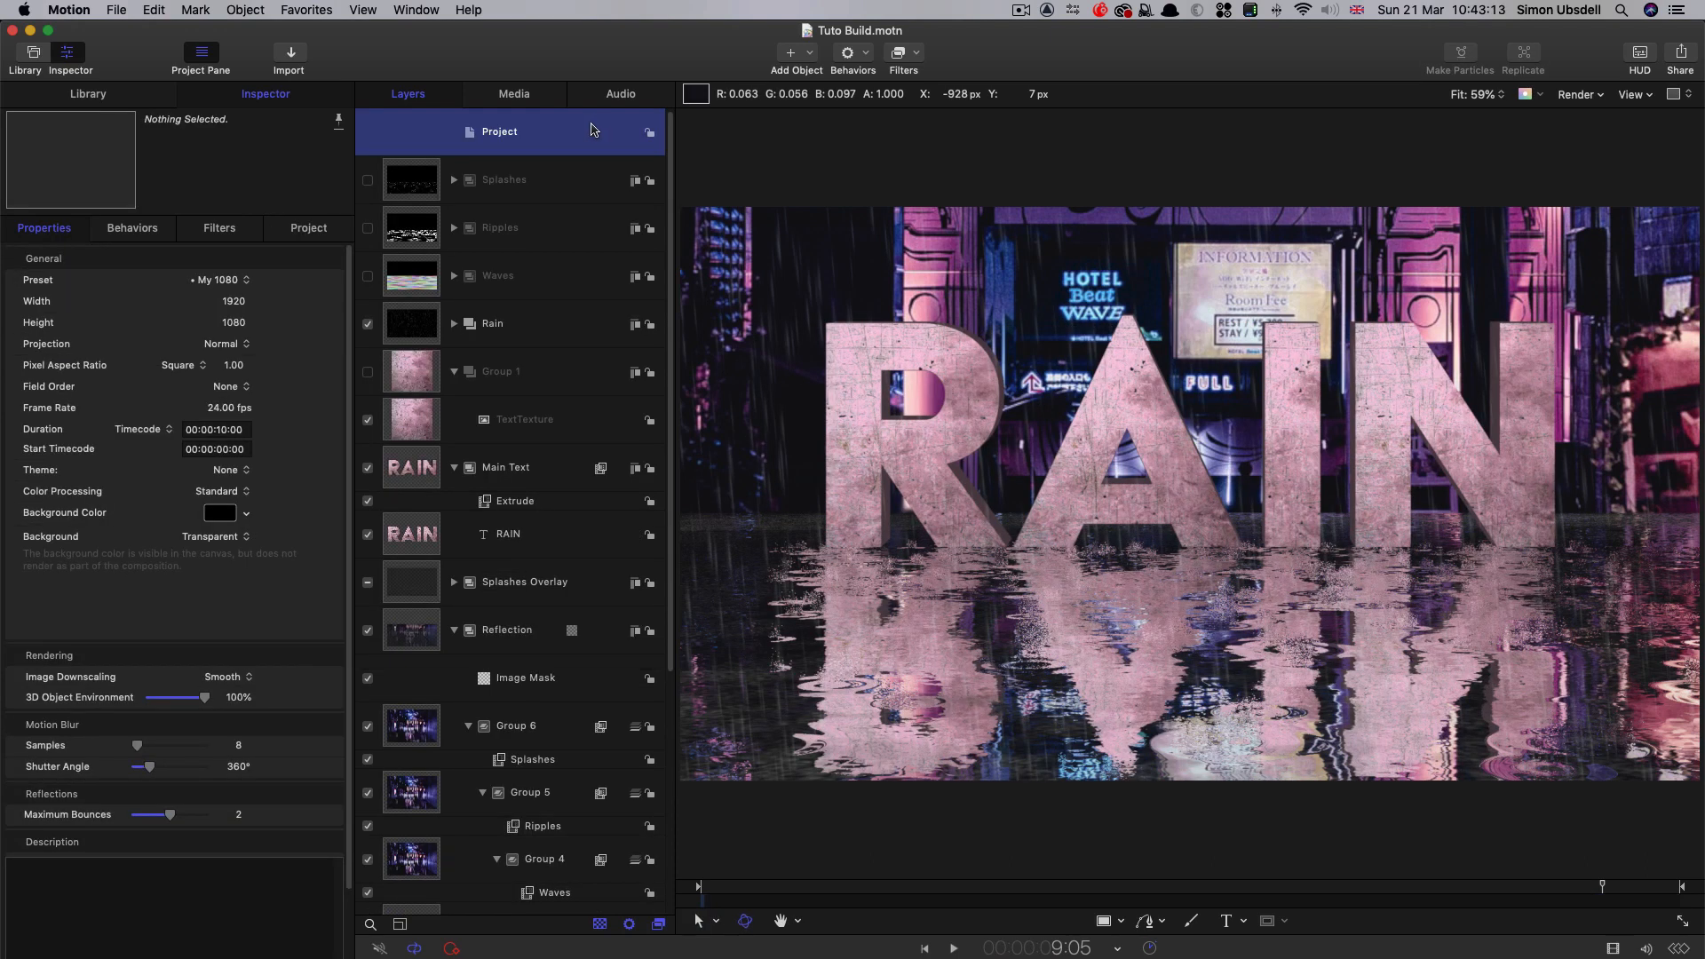
pyautogui.click(812, 52)
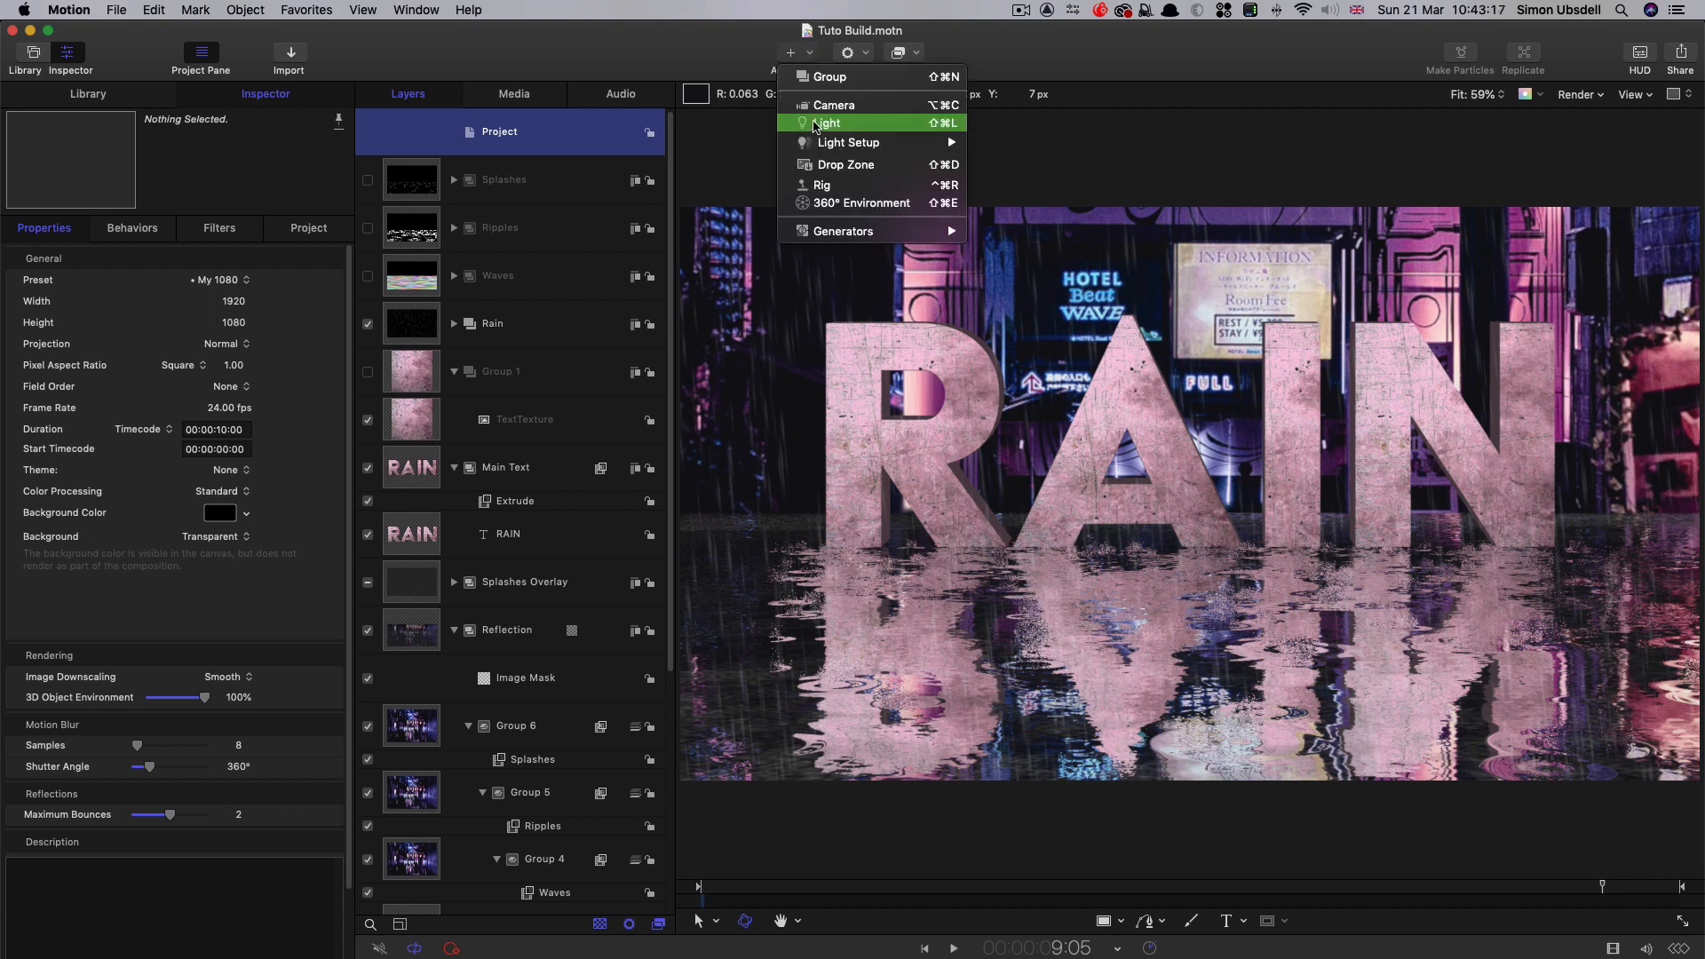
pyautogui.click(815, 124)
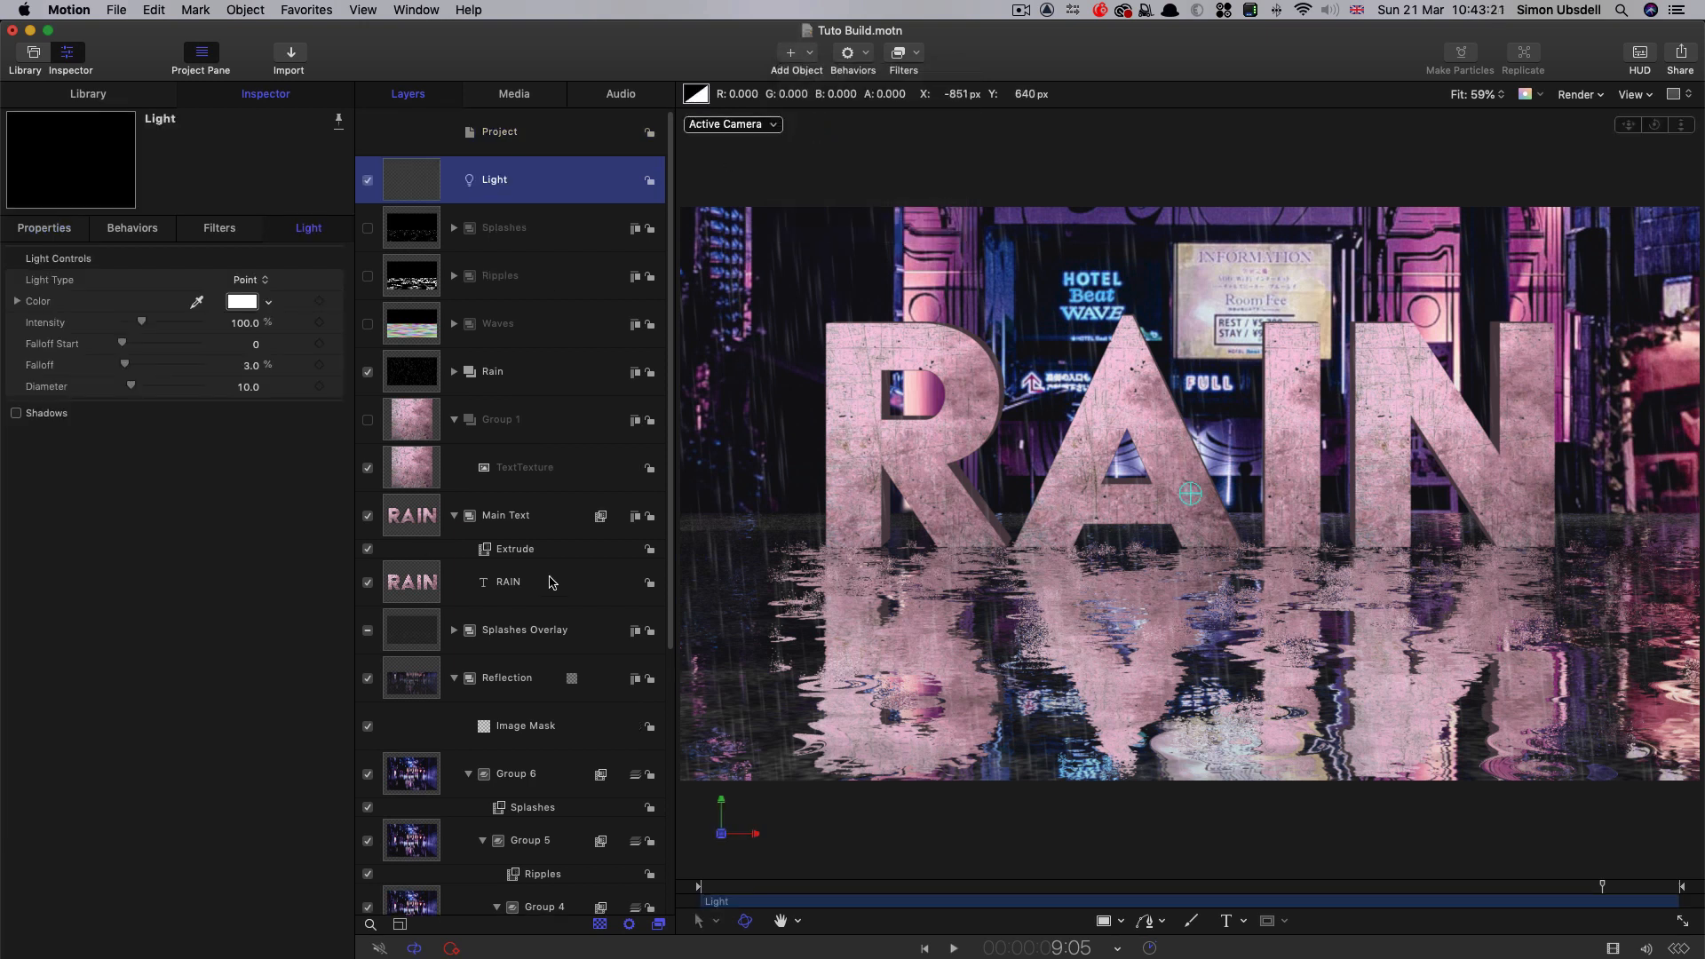
# - Convert the Floor group and the main BG group beneath it to 3D
pyautogui.scroll(-5, 551, 582)
pyautogui.scroll(-2, 551, 581)
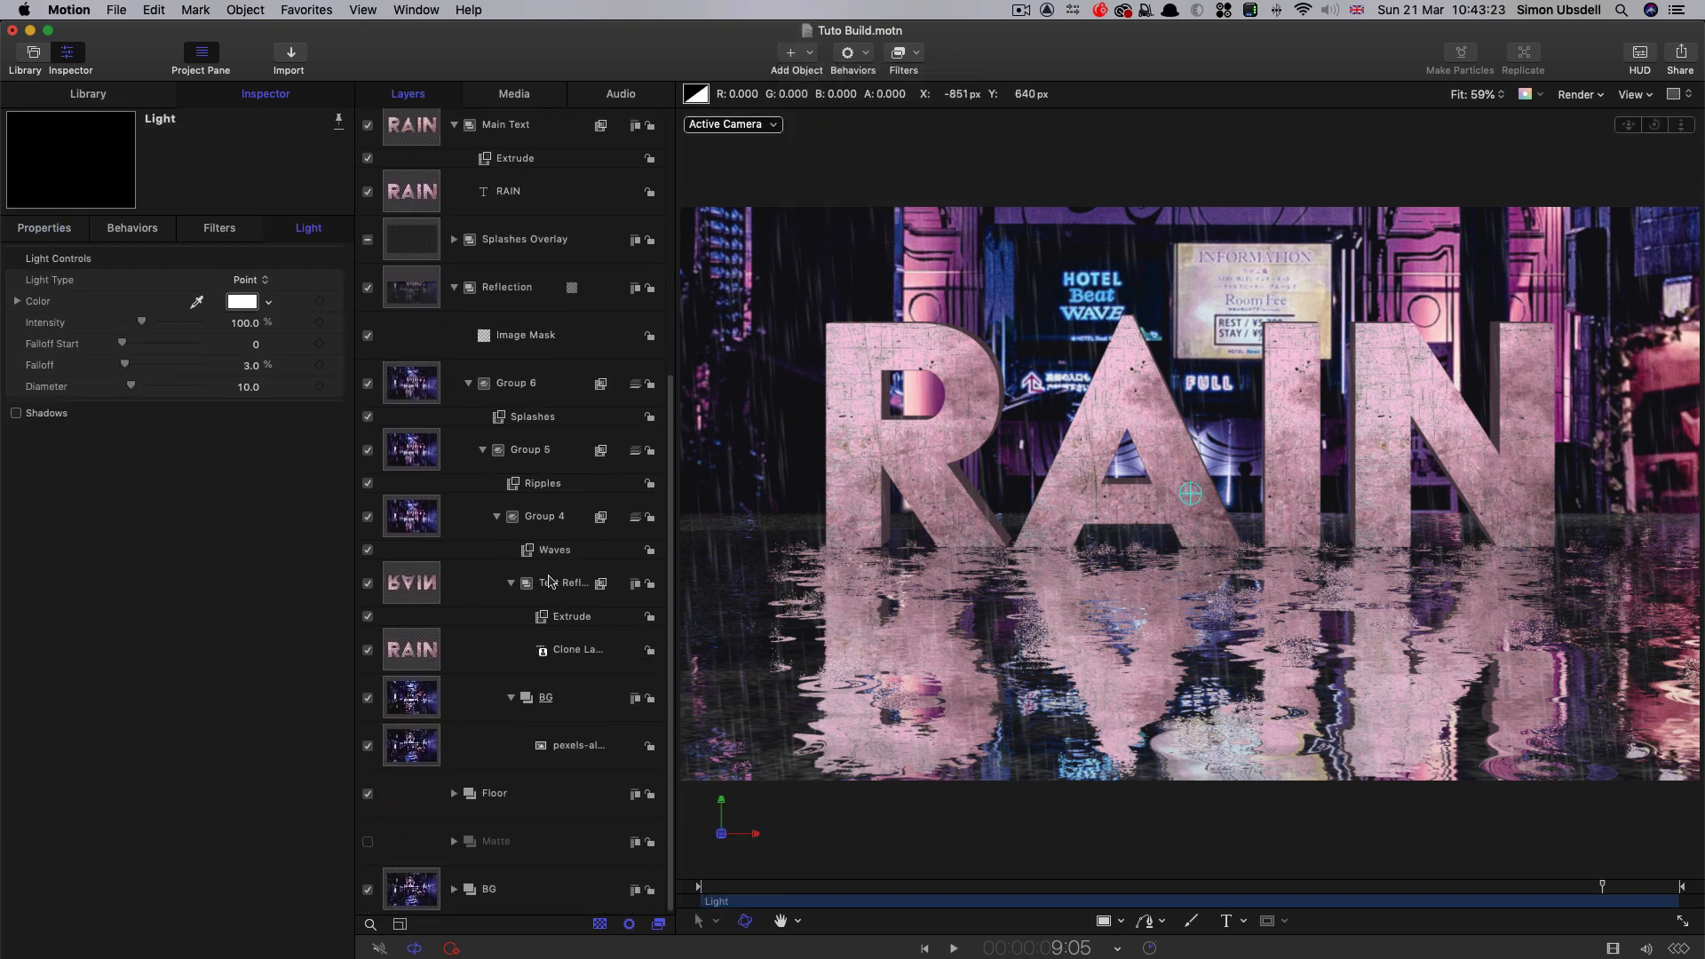
pyautogui.click(409, 892)
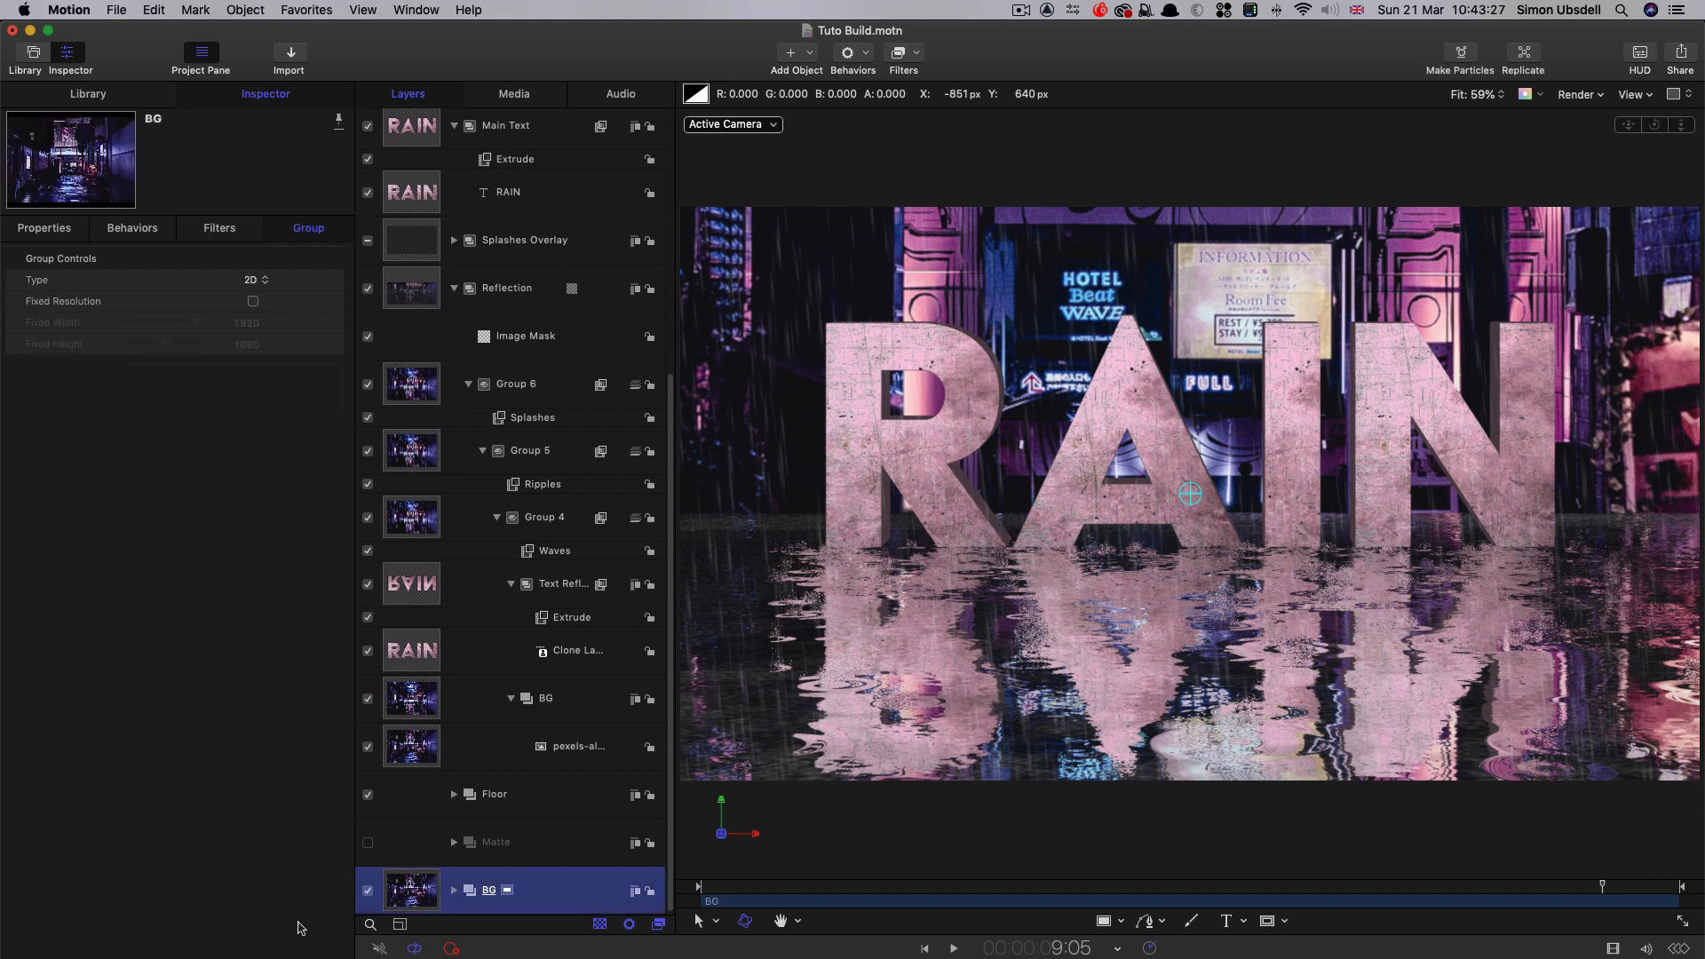
pyautogui.click(538, 795)
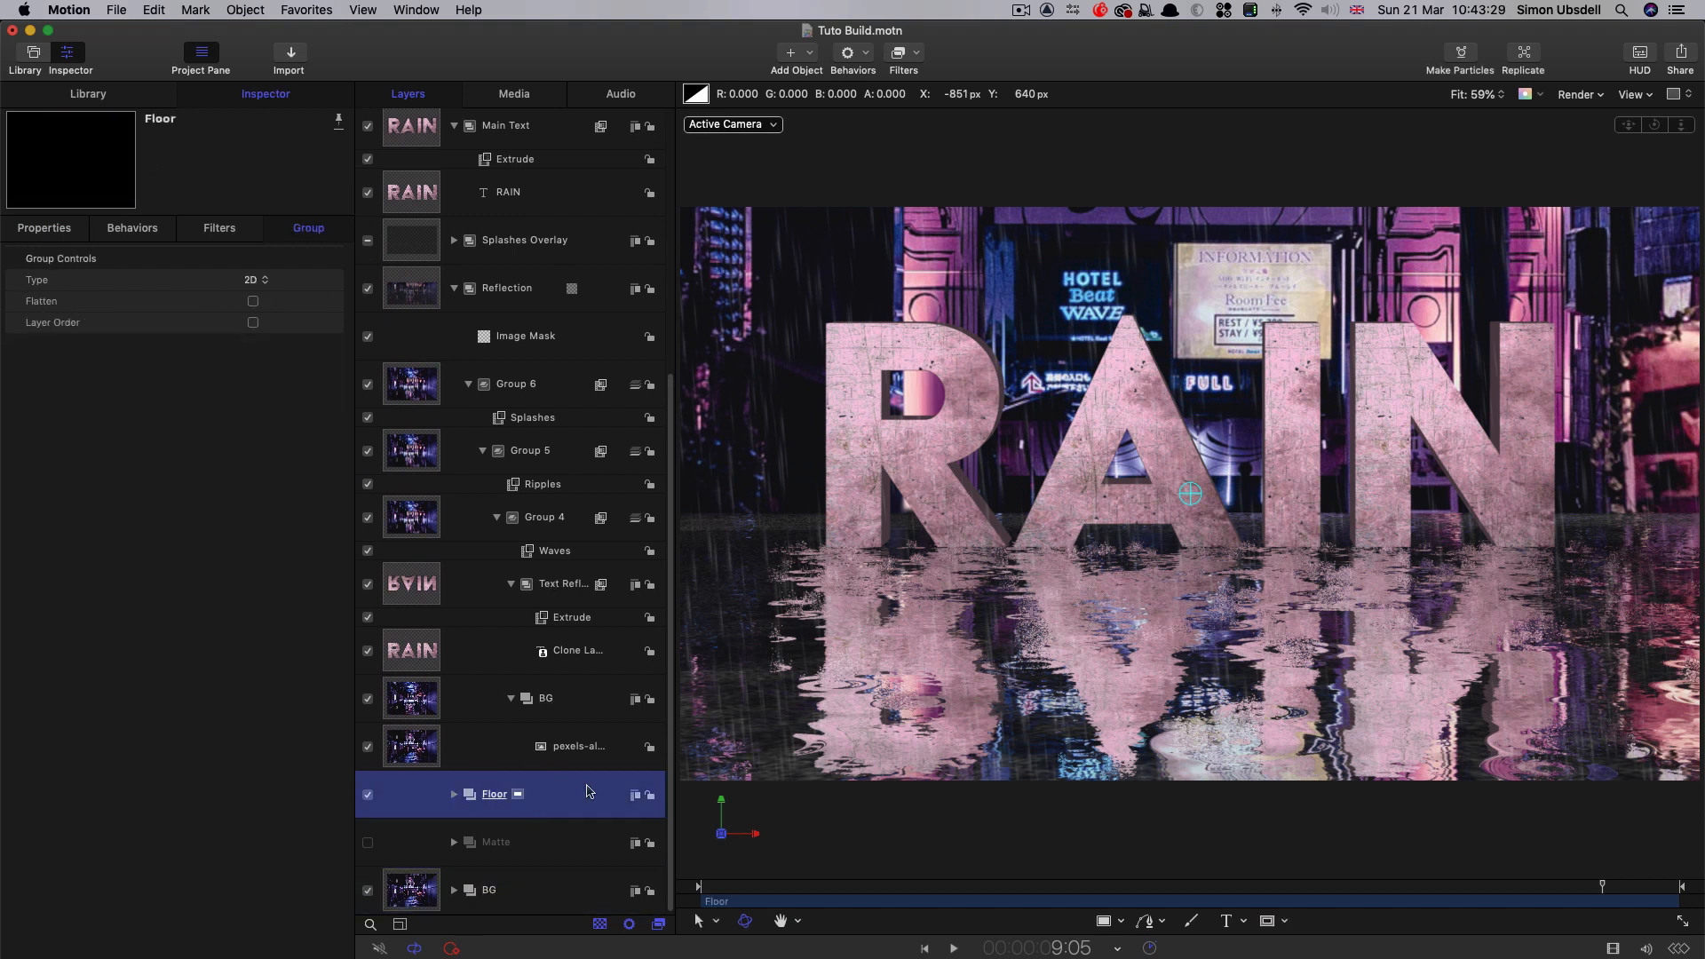
pyautogui.click(254, 282)
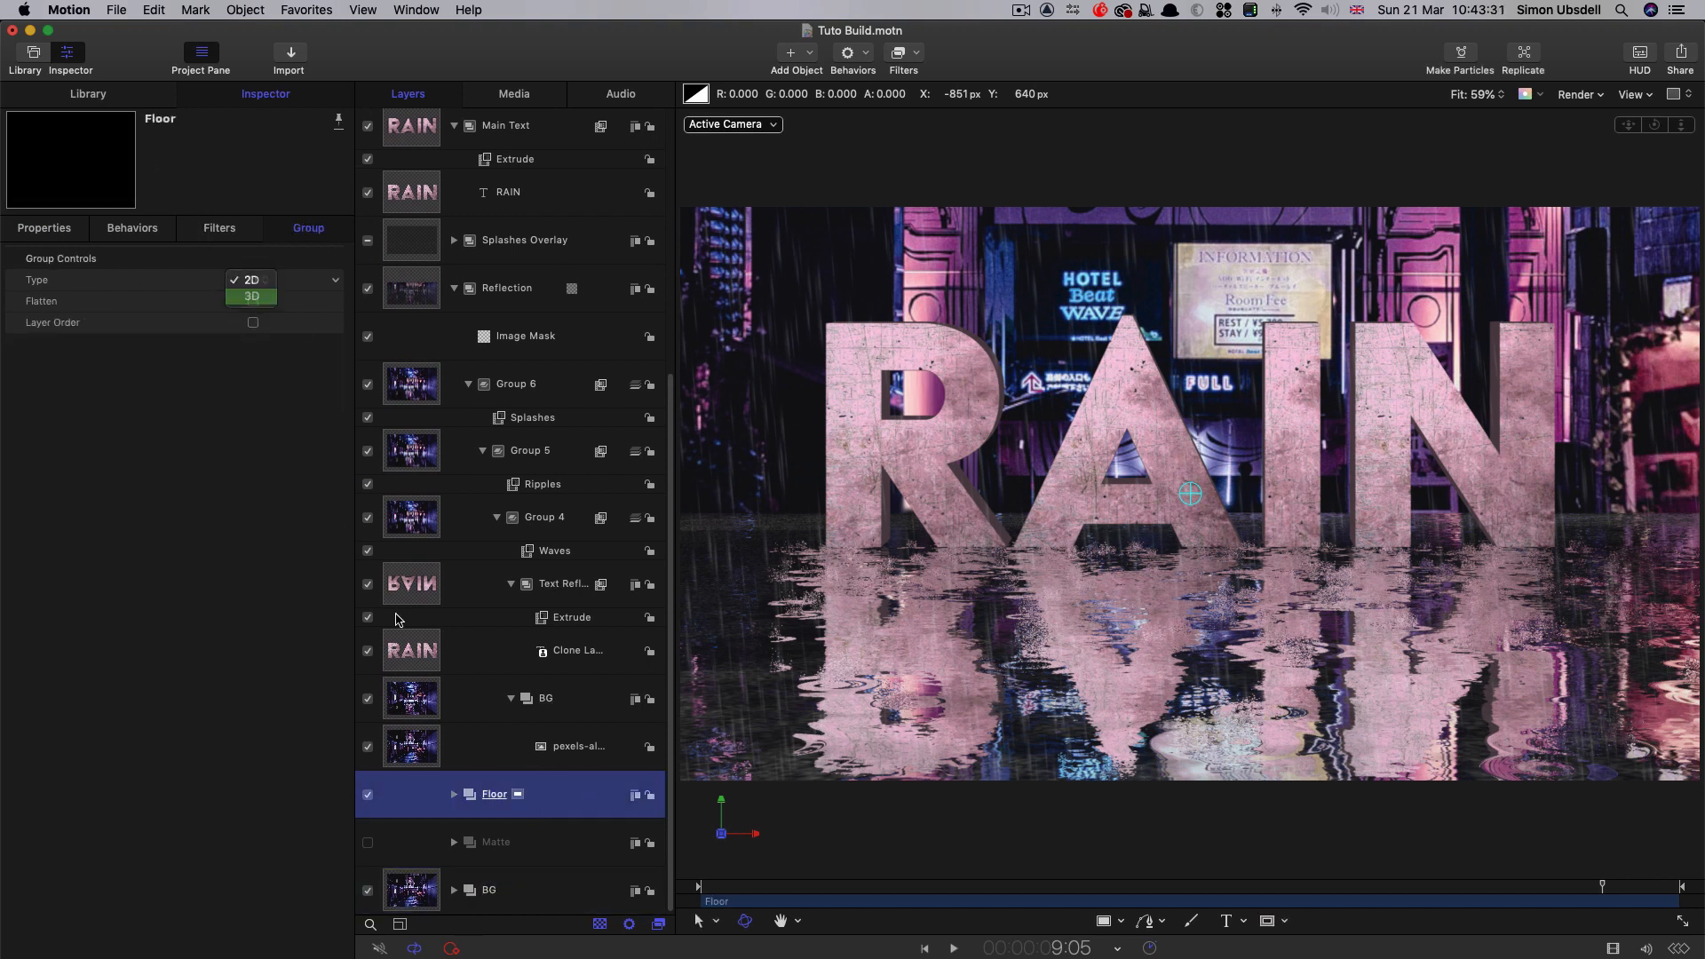
pyautogui.click(254, 297)
pyautogui.click(400, 897)
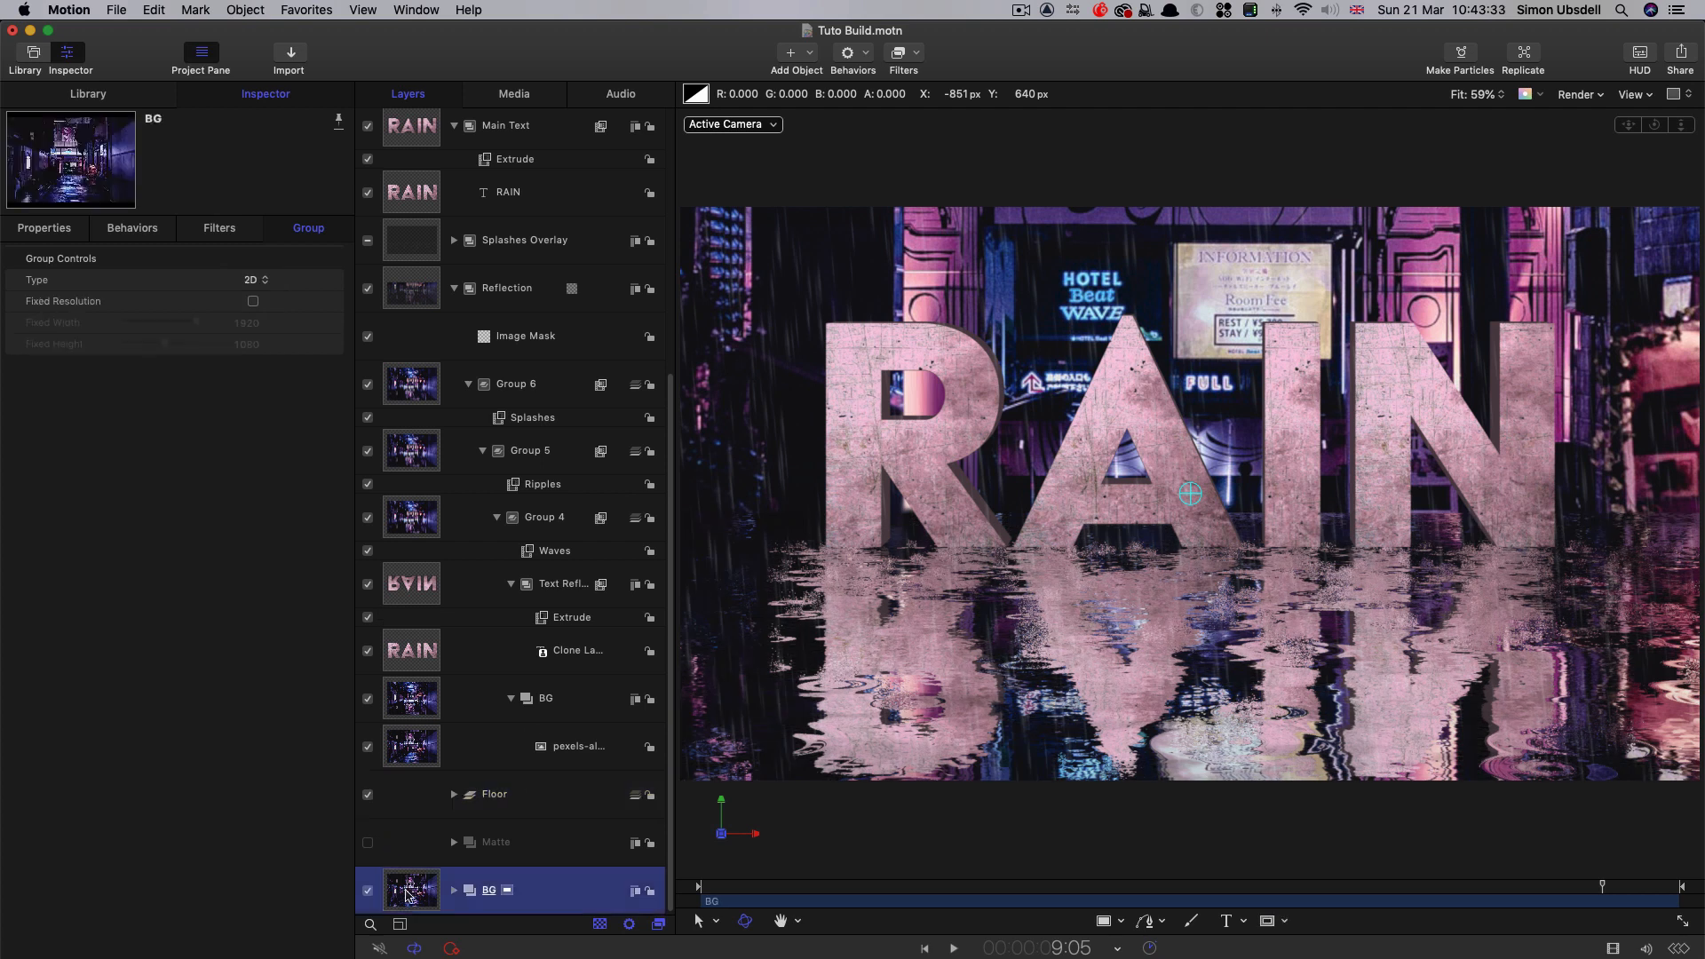
pyautogui.click(254, 280)
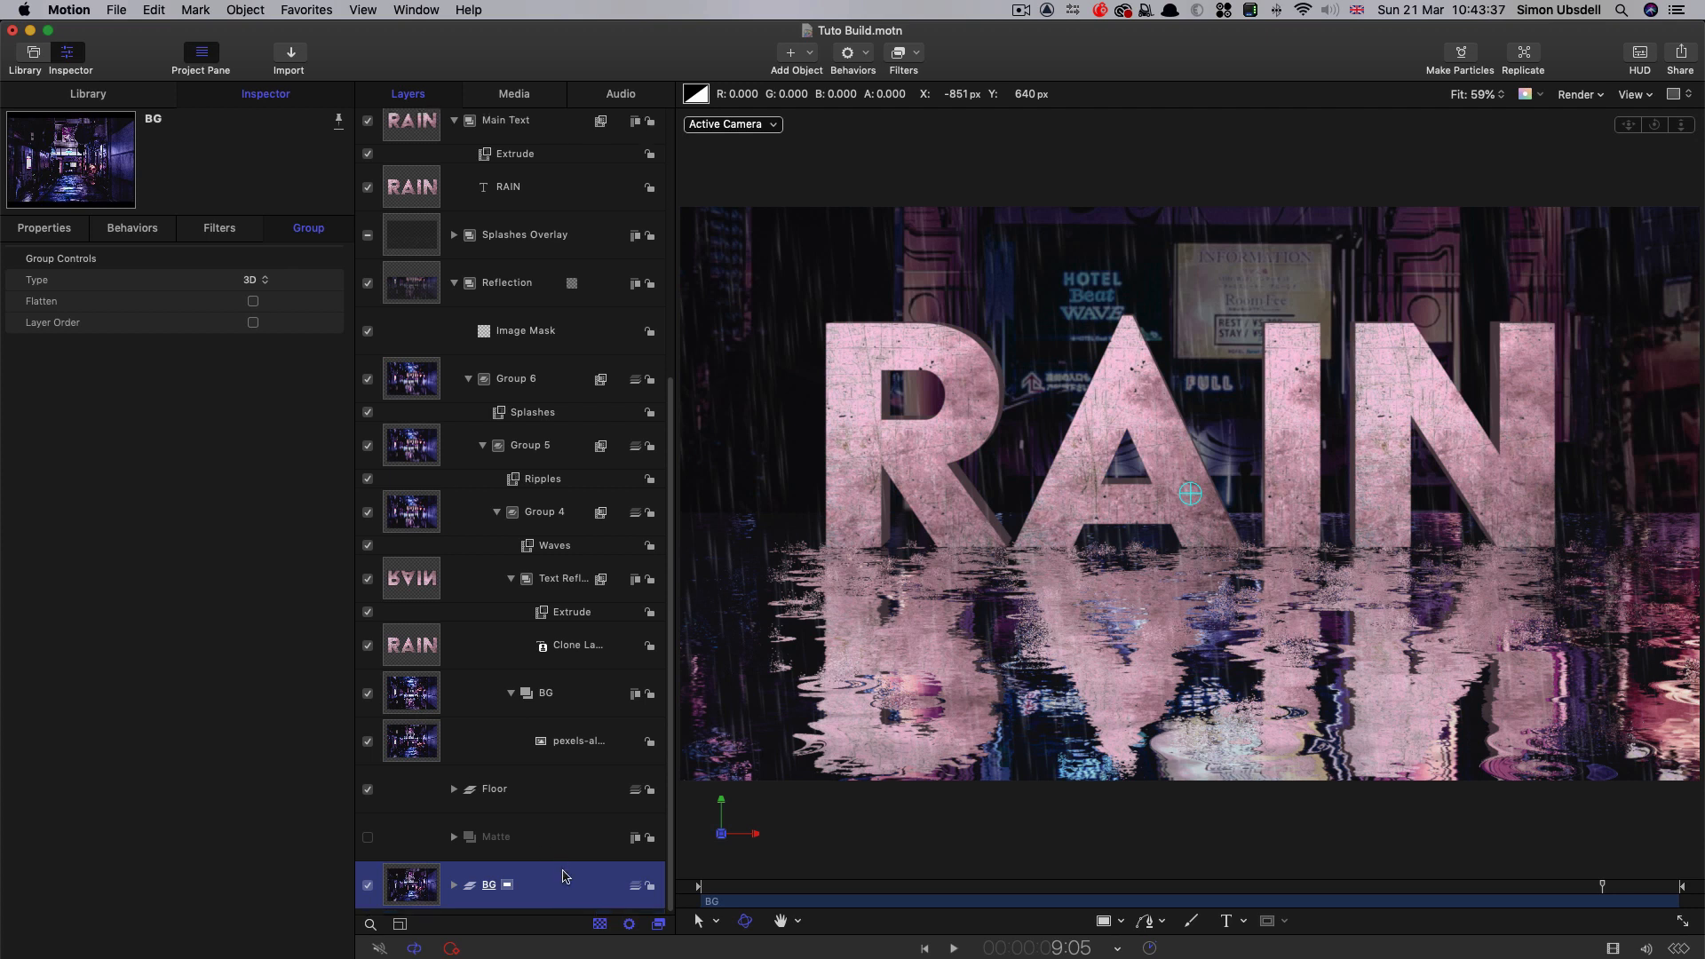
# - Set the main BG group's lighting Shading to Off
pyautogui.click(37, 233)
pyautogui.click(252, 738)
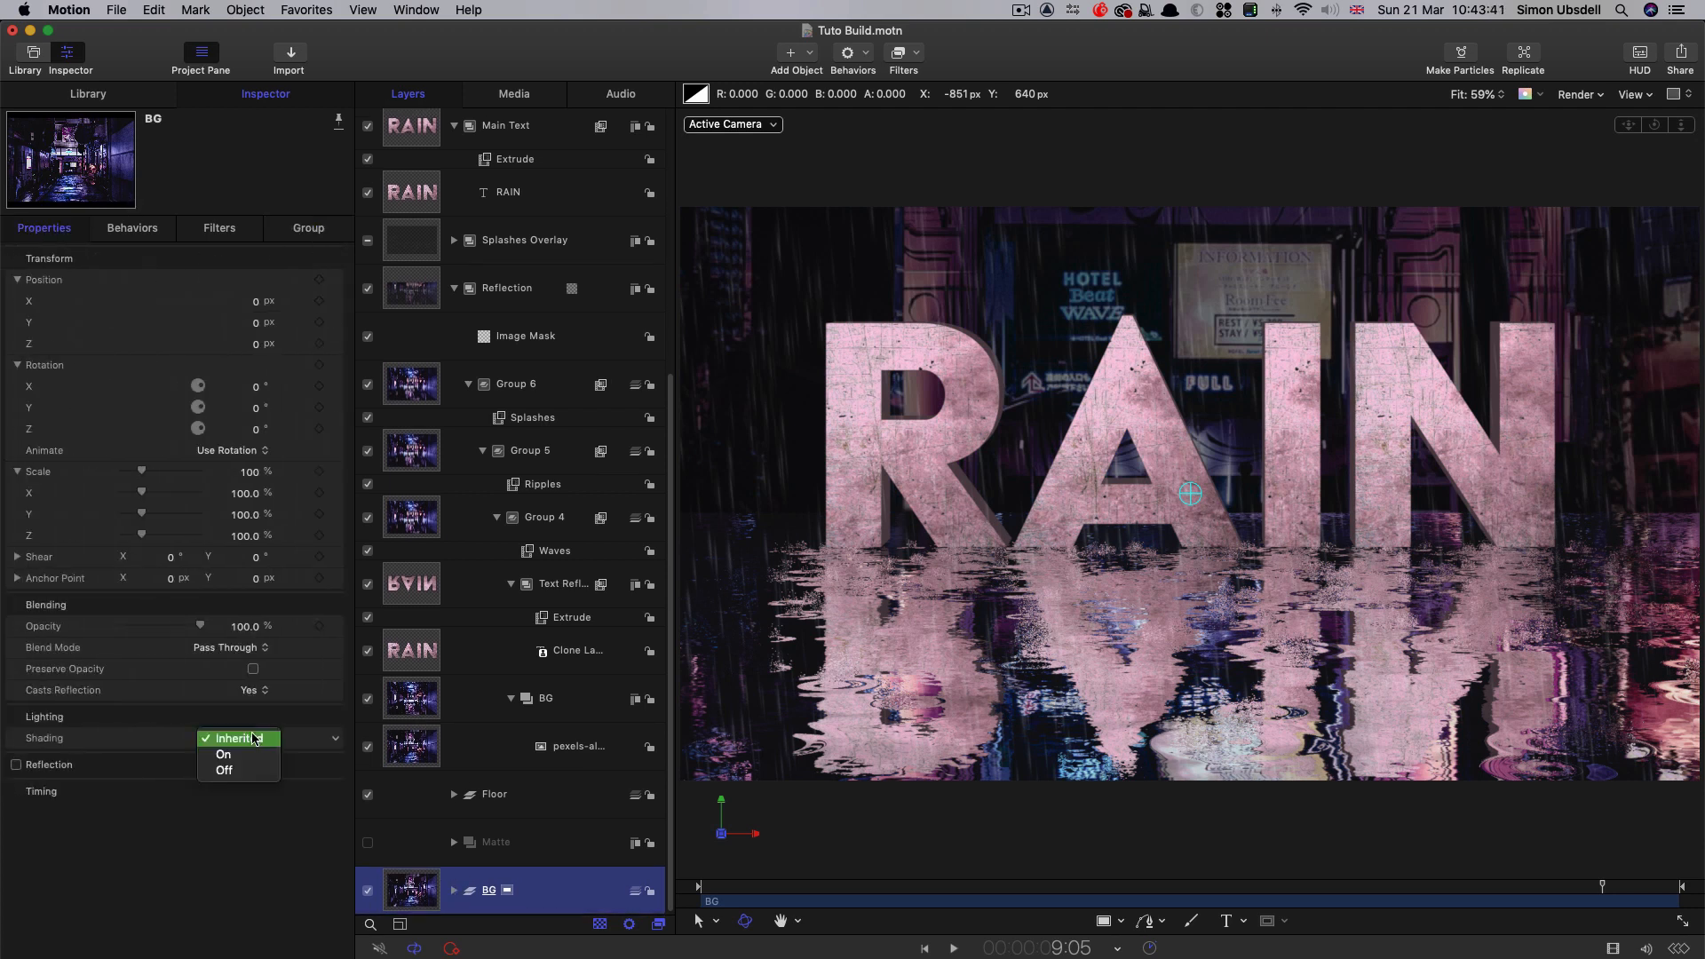
pyautogui.click(237, 771)
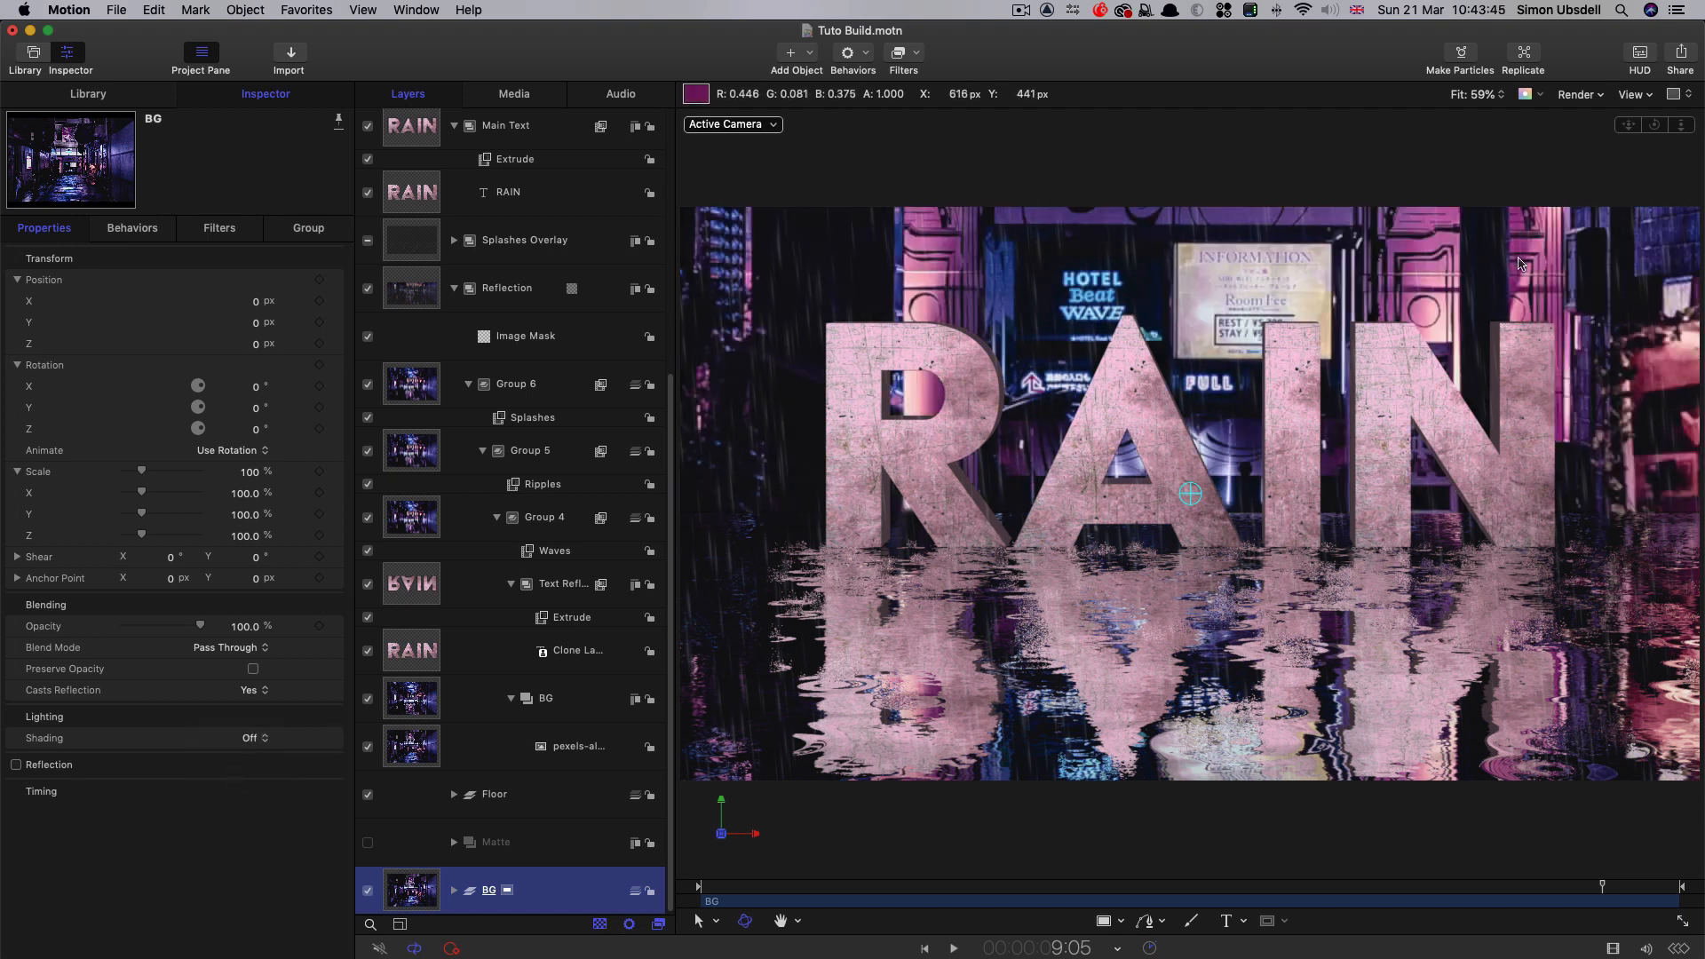
# - Convert the Text Reflection group and its parent Reflection group to 3D
pyautogui.click(500, 585)
pyautogui.scroll(2, 413, 658)
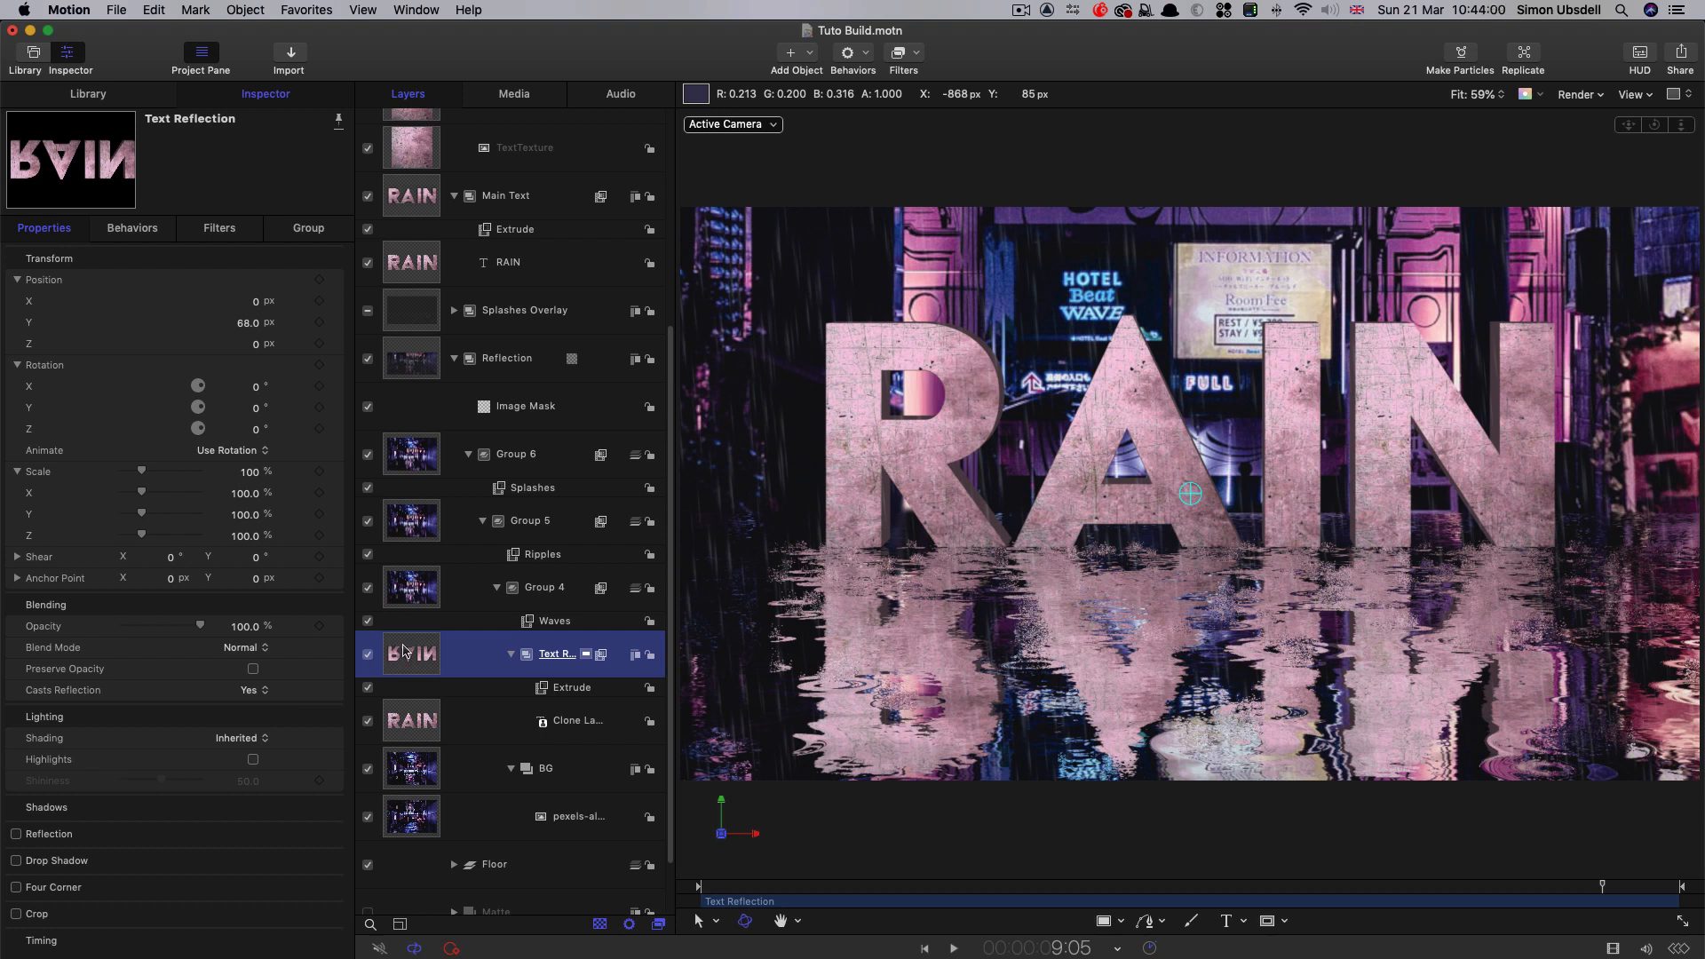
pyautogui.rightClick(404, 652)
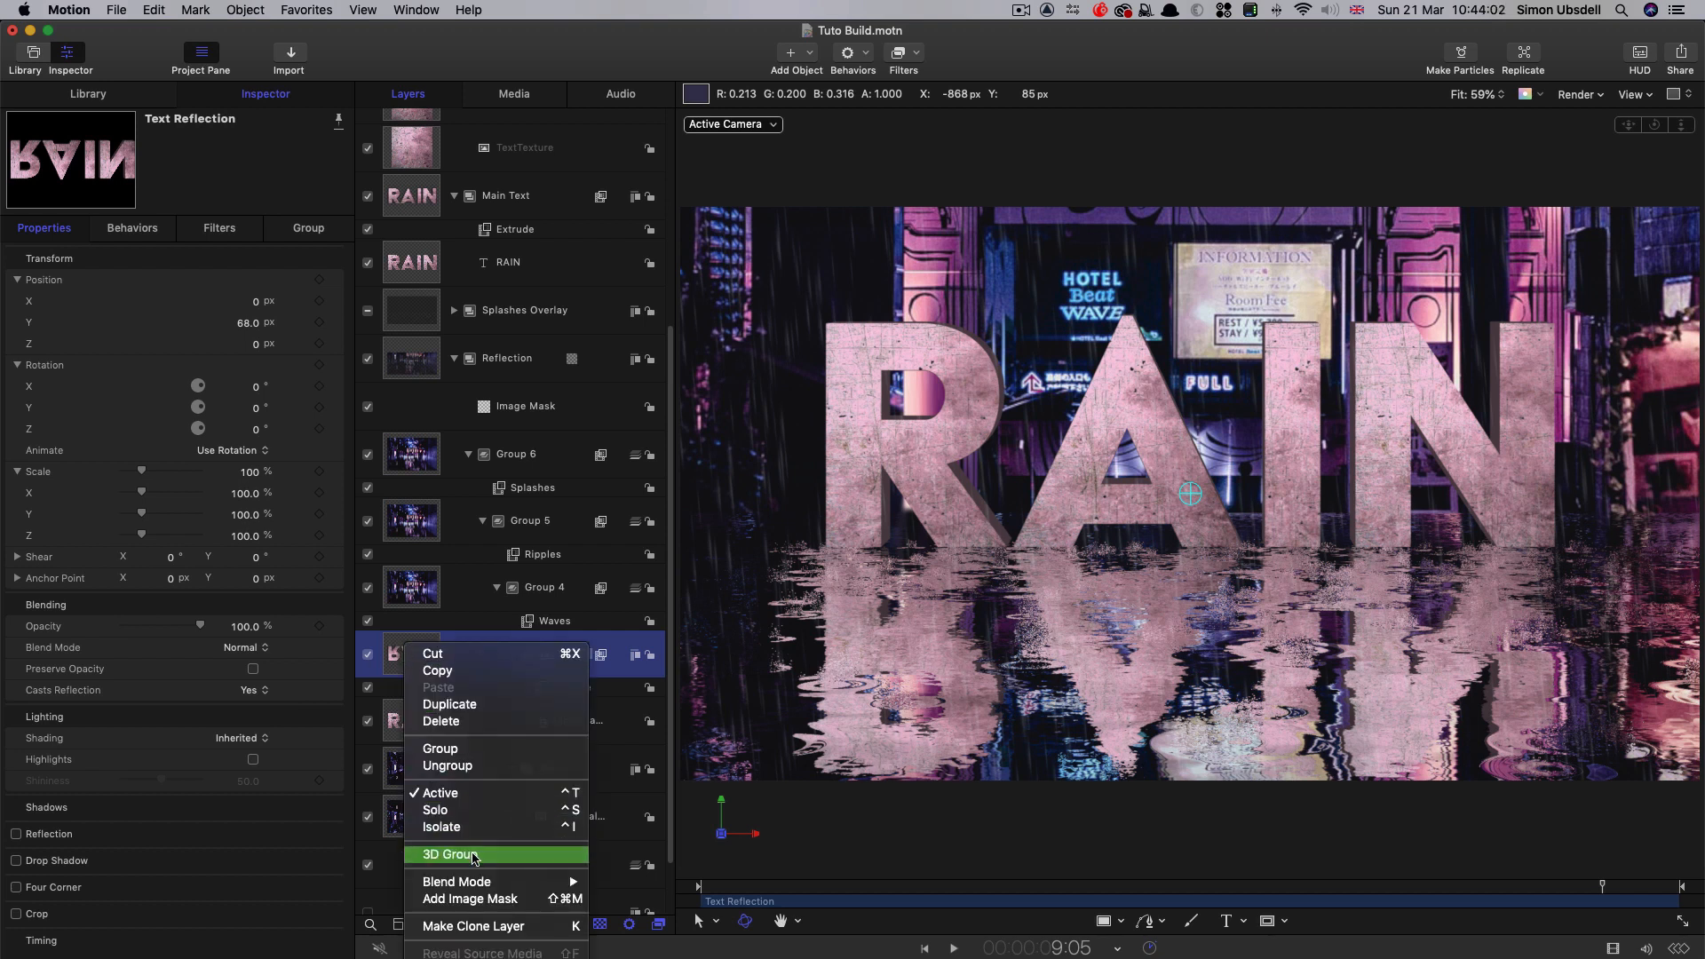
pyautogui.click(474, 854)
pyautogui.click(404, 357)
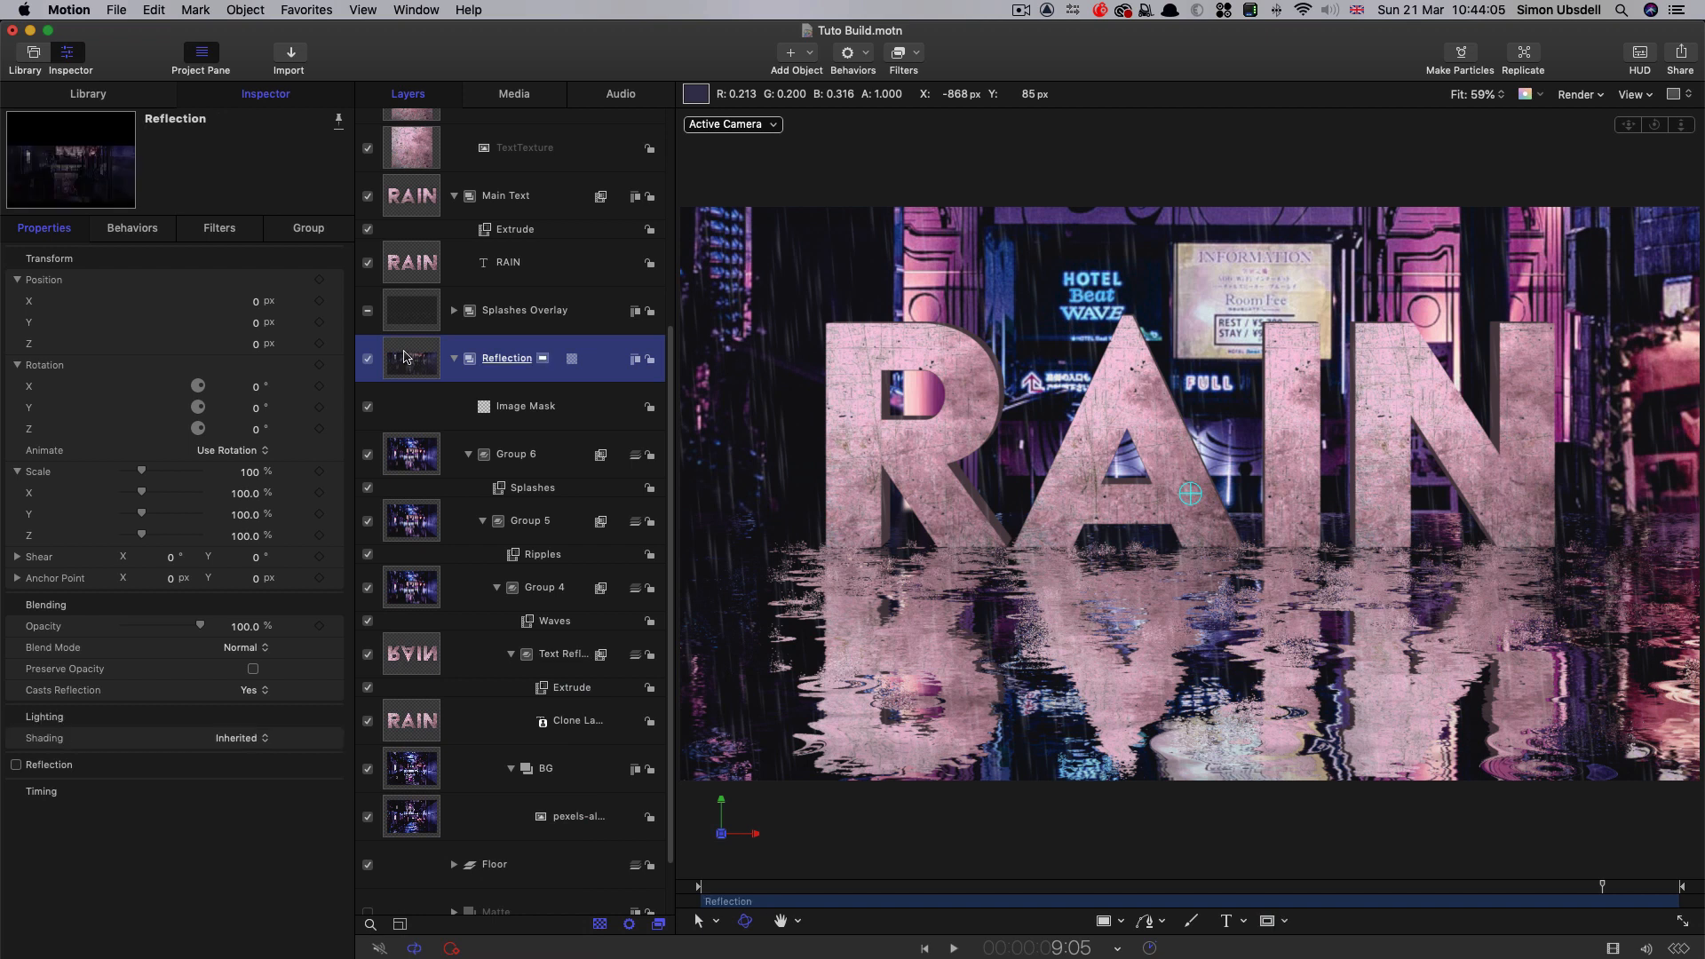
pyautogui.rightClick(404, 357)
pyautogui.click(427, 559)
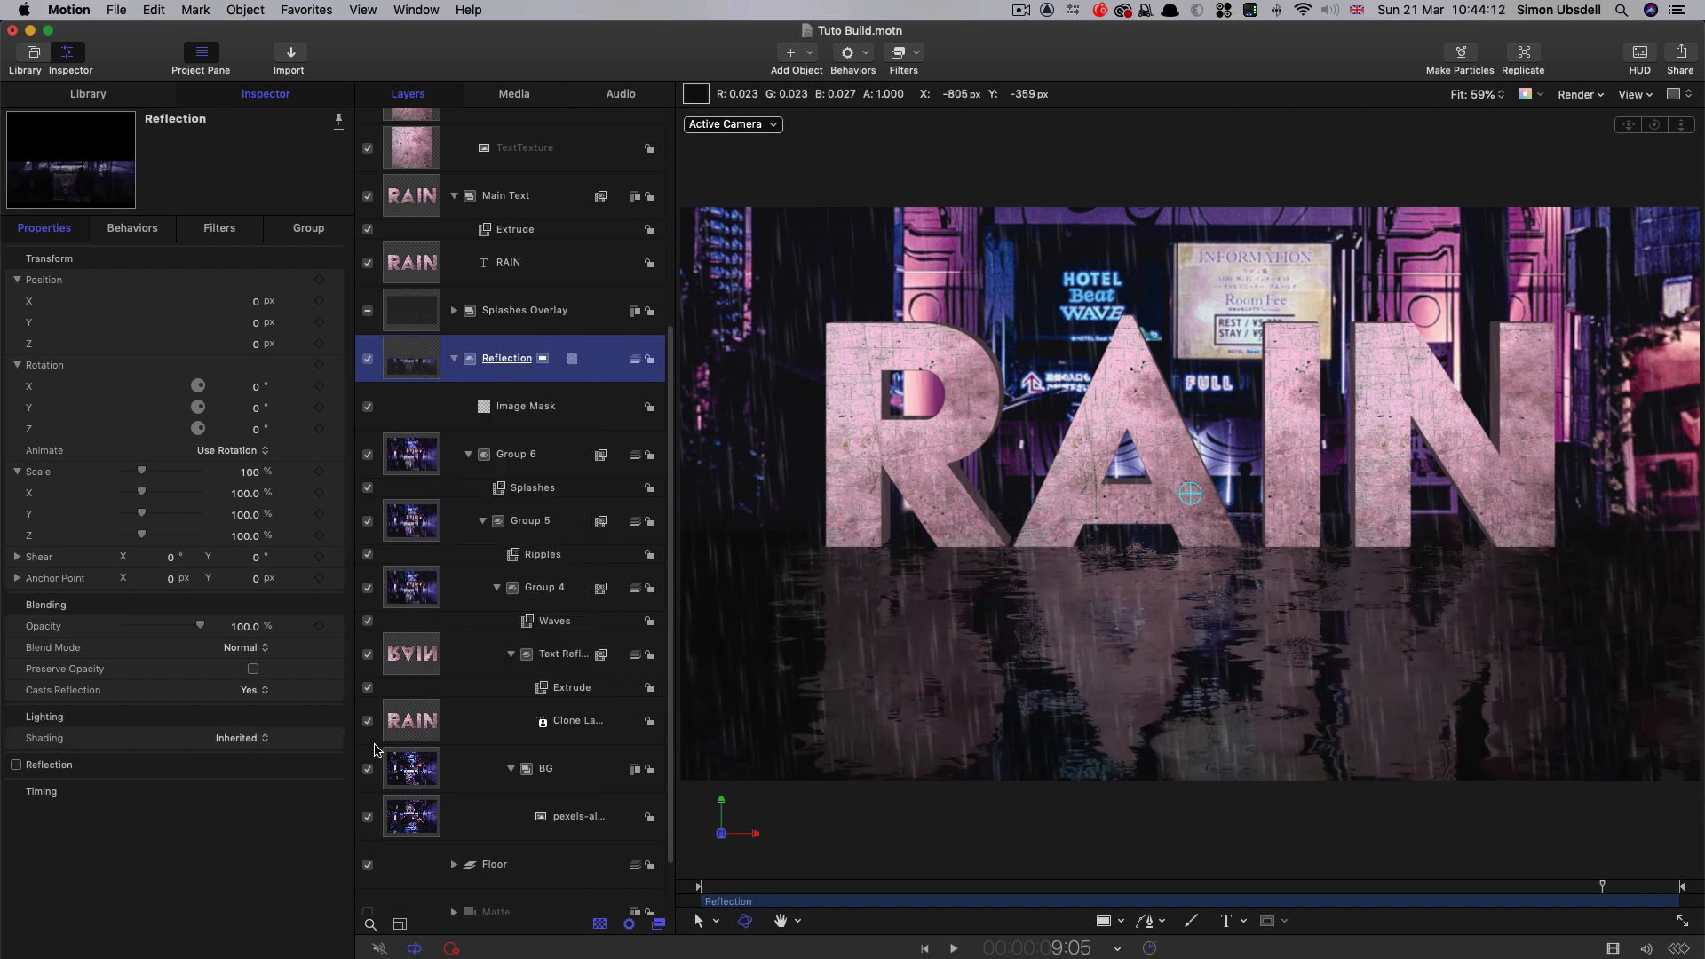
# - Set Shading to Off for the BG group inside the Reflection group
pyautogui.click(411, 822)
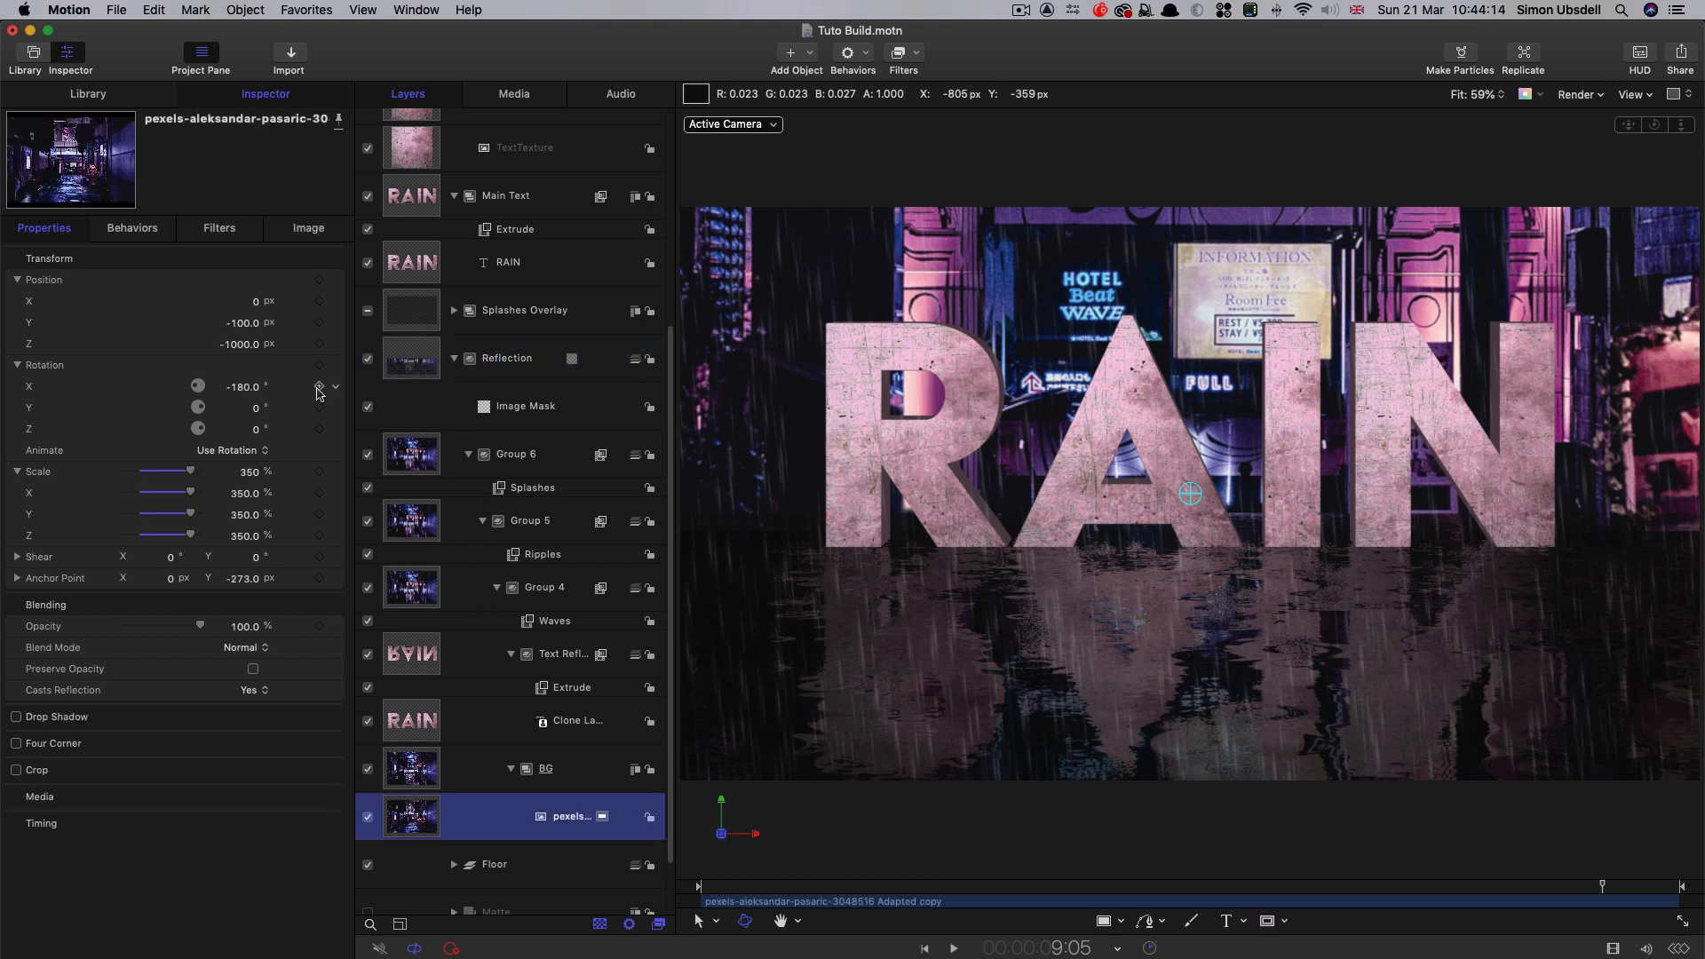
pyautogui.click(361, 771)
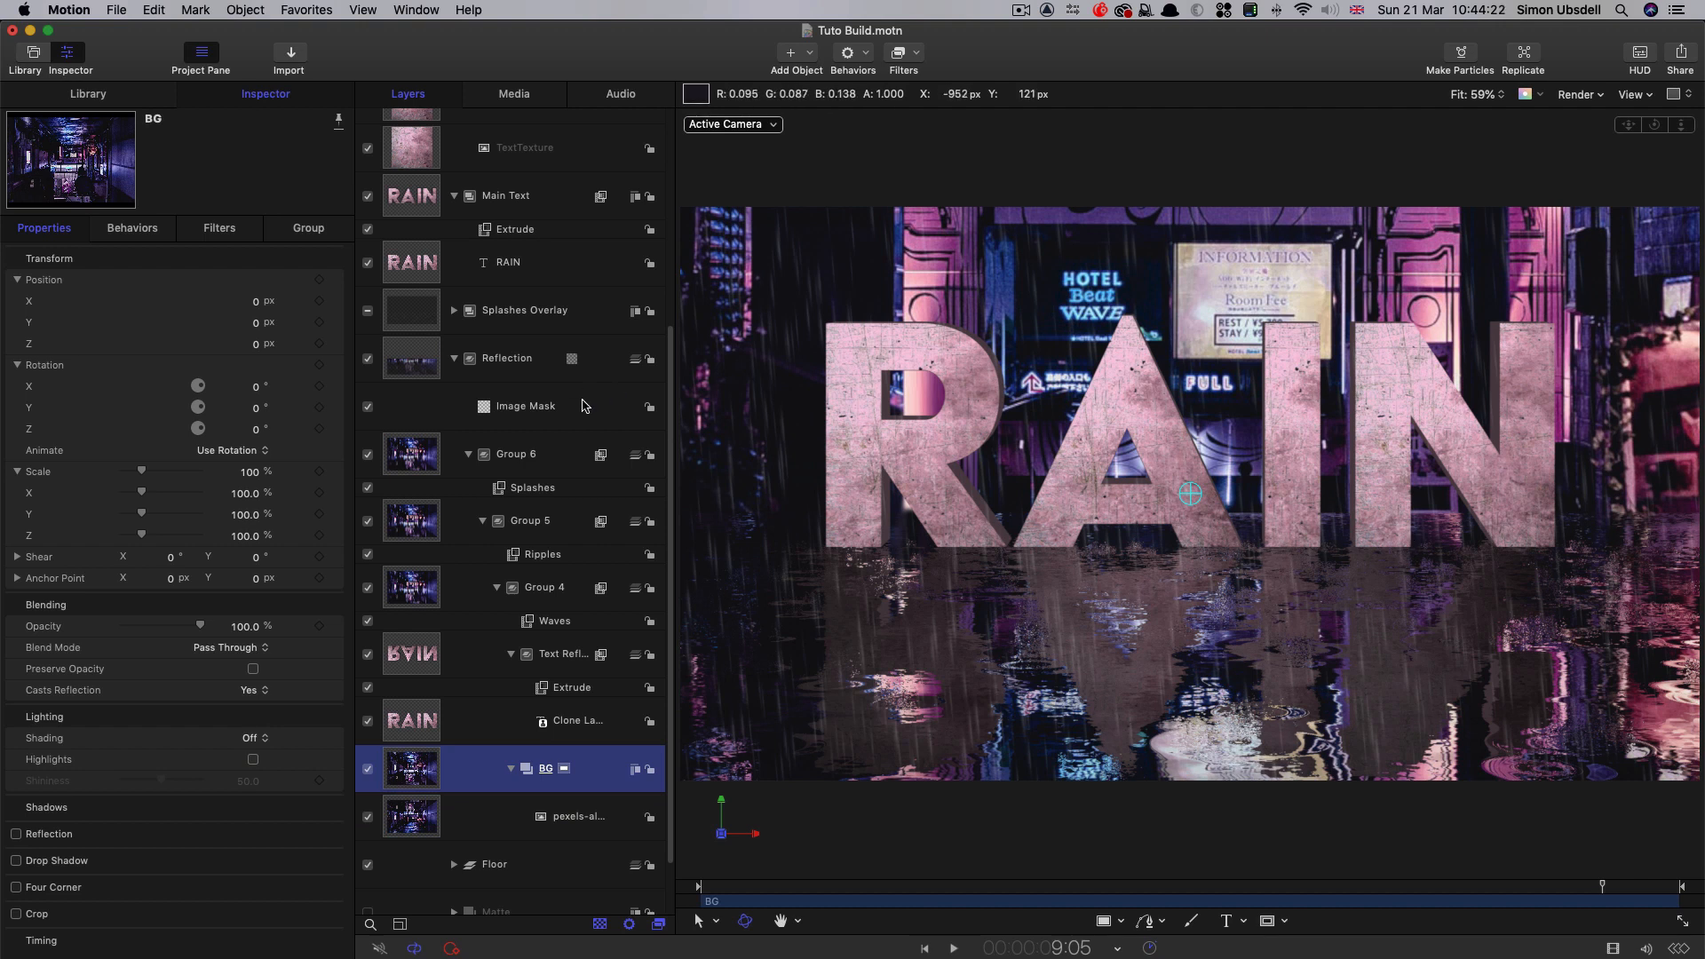
# - Convert the Main Text group to 3D
pyautogui.scroll(5, 415, 366)
pyautogui.click(414, 368)
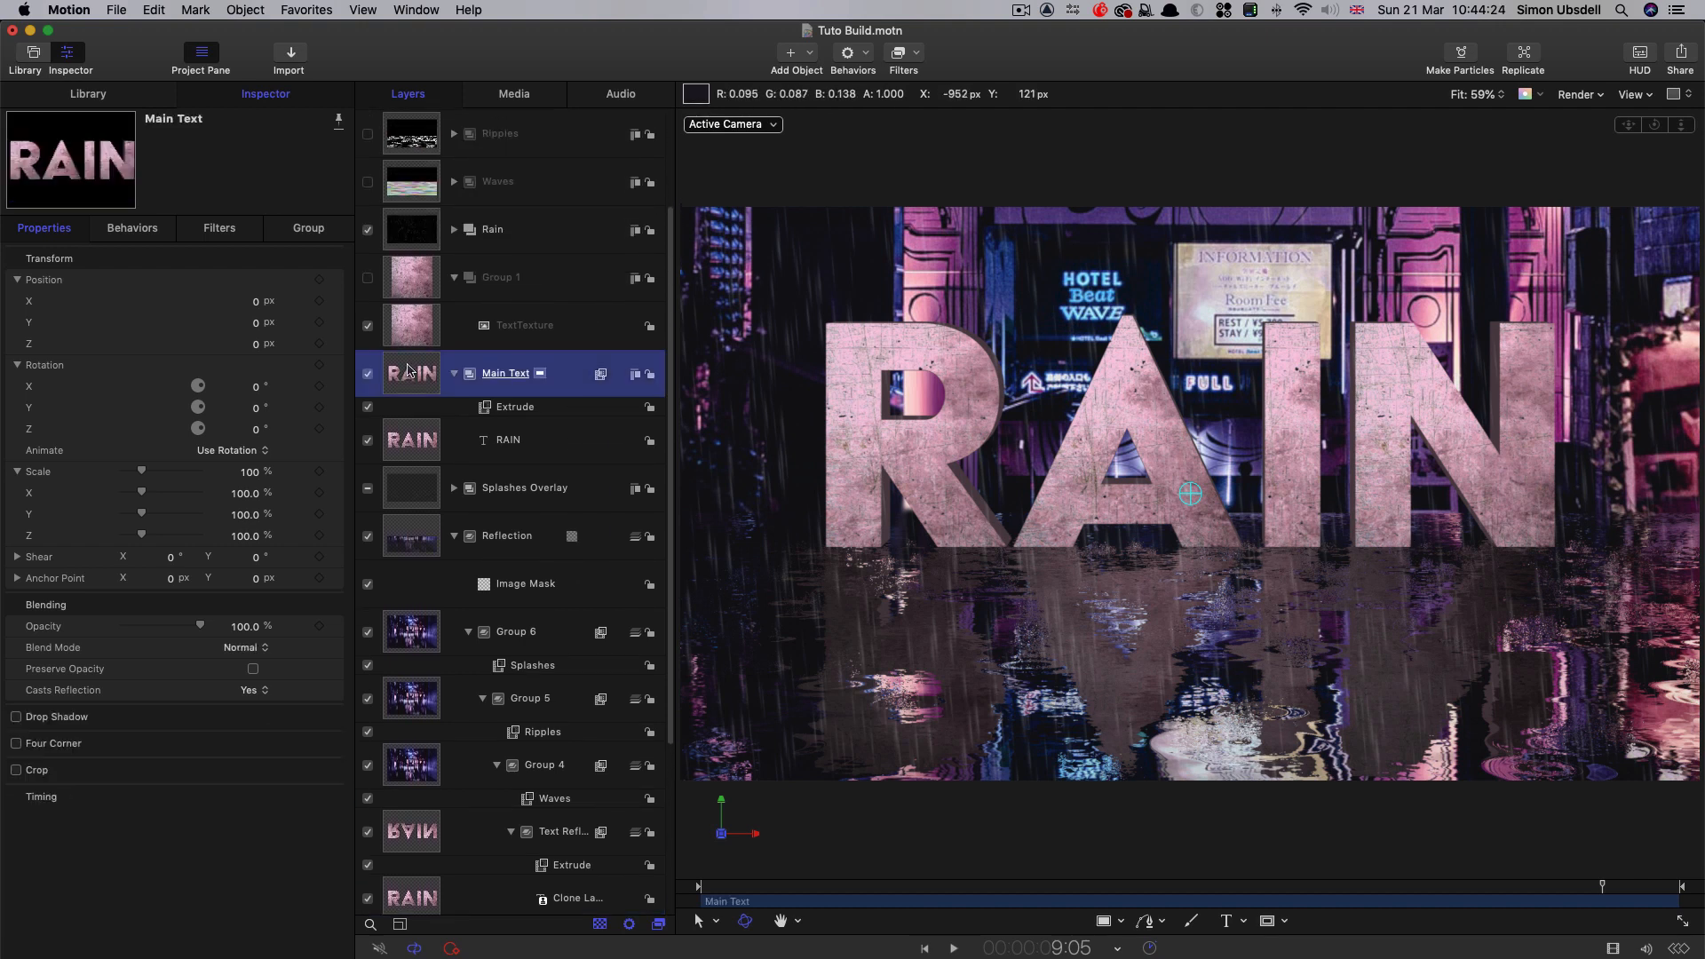
pyautogui.click(307, 231)
pyautogui.click(249, 280)
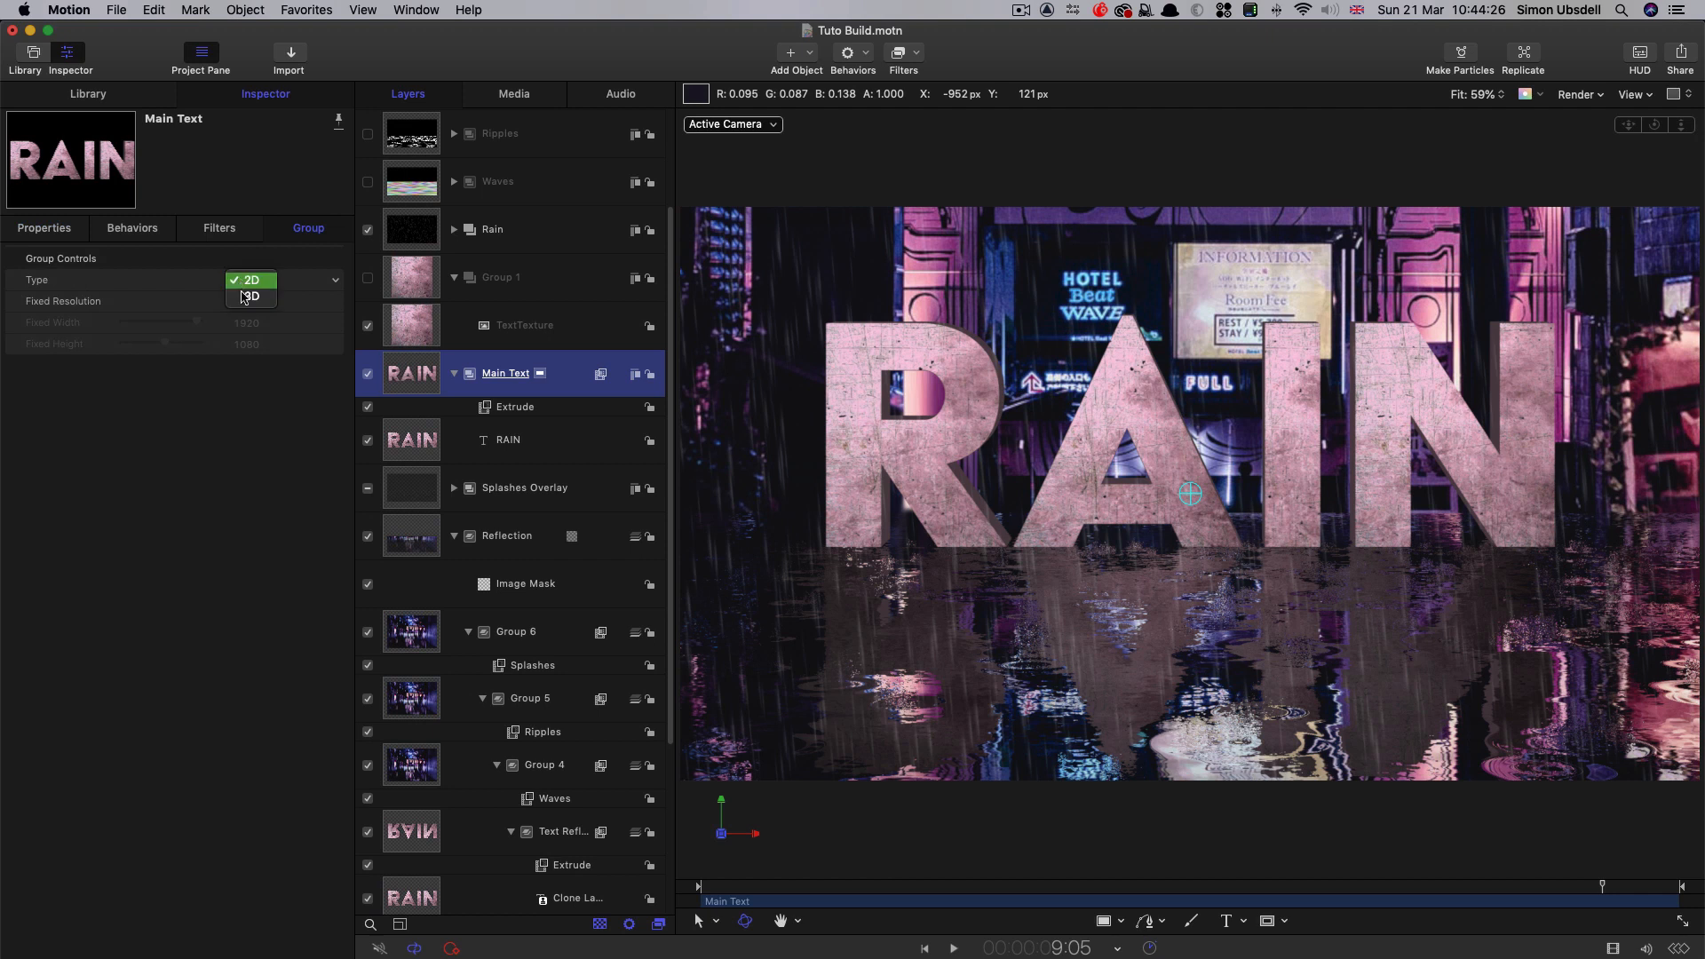
pyautogui.click(249, 299)
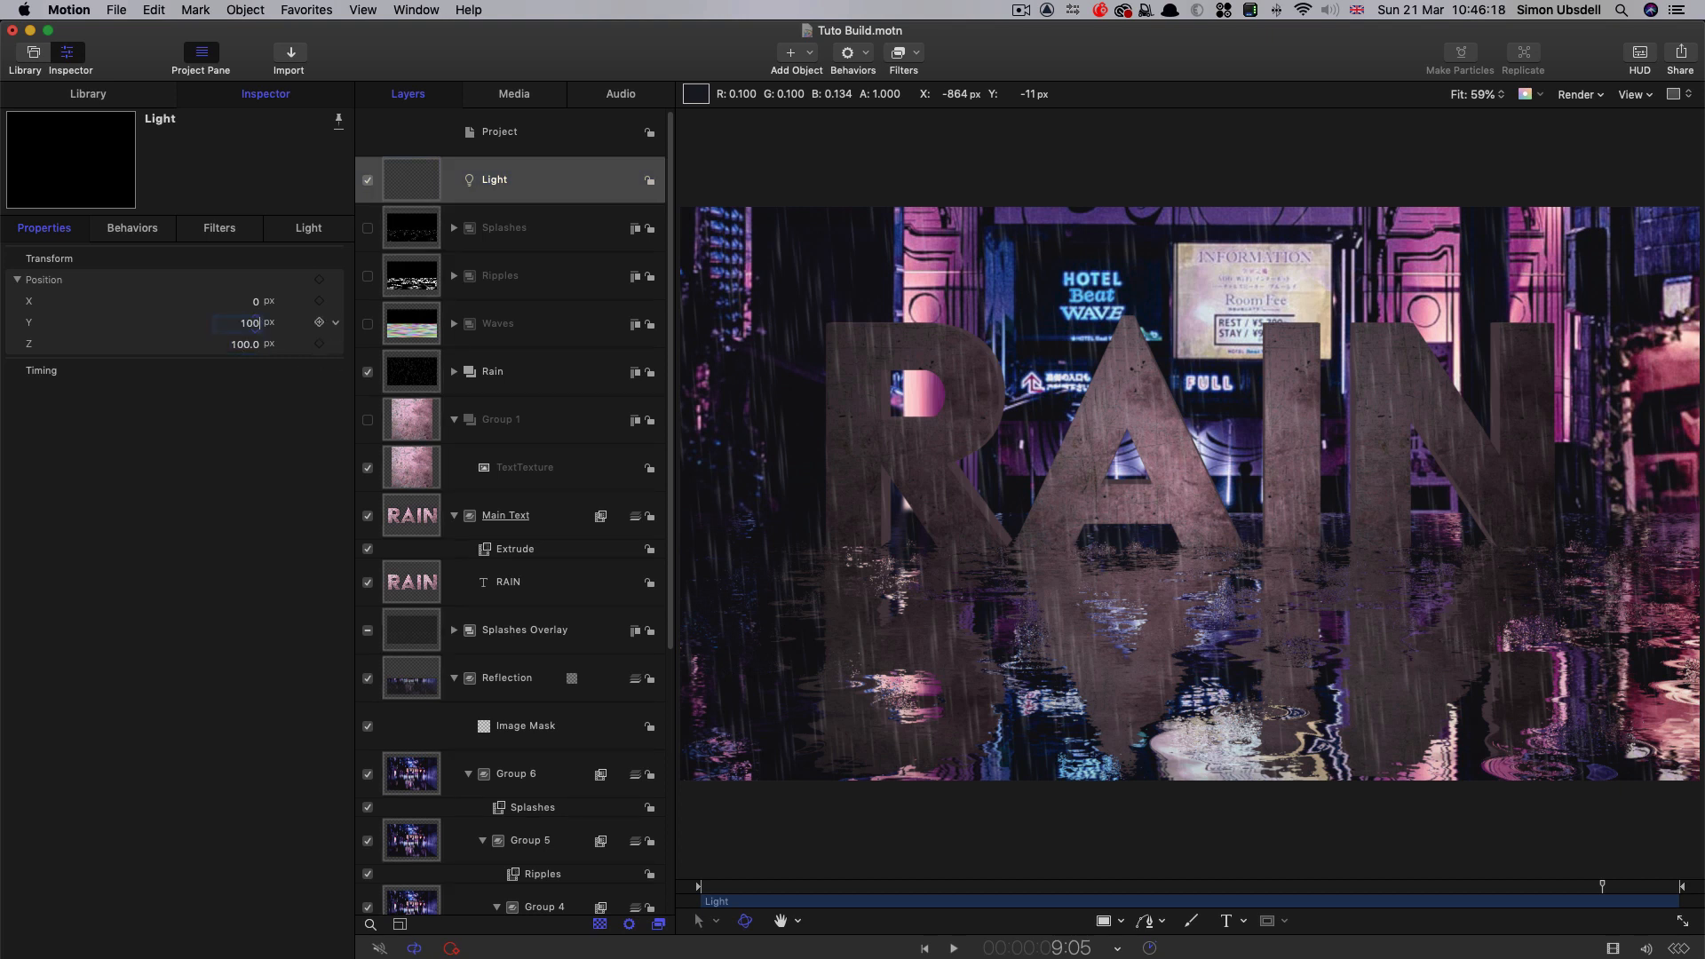
# - Set the light's Y position to 100 px and its intensity to 200%
pyautogui.press('Return')
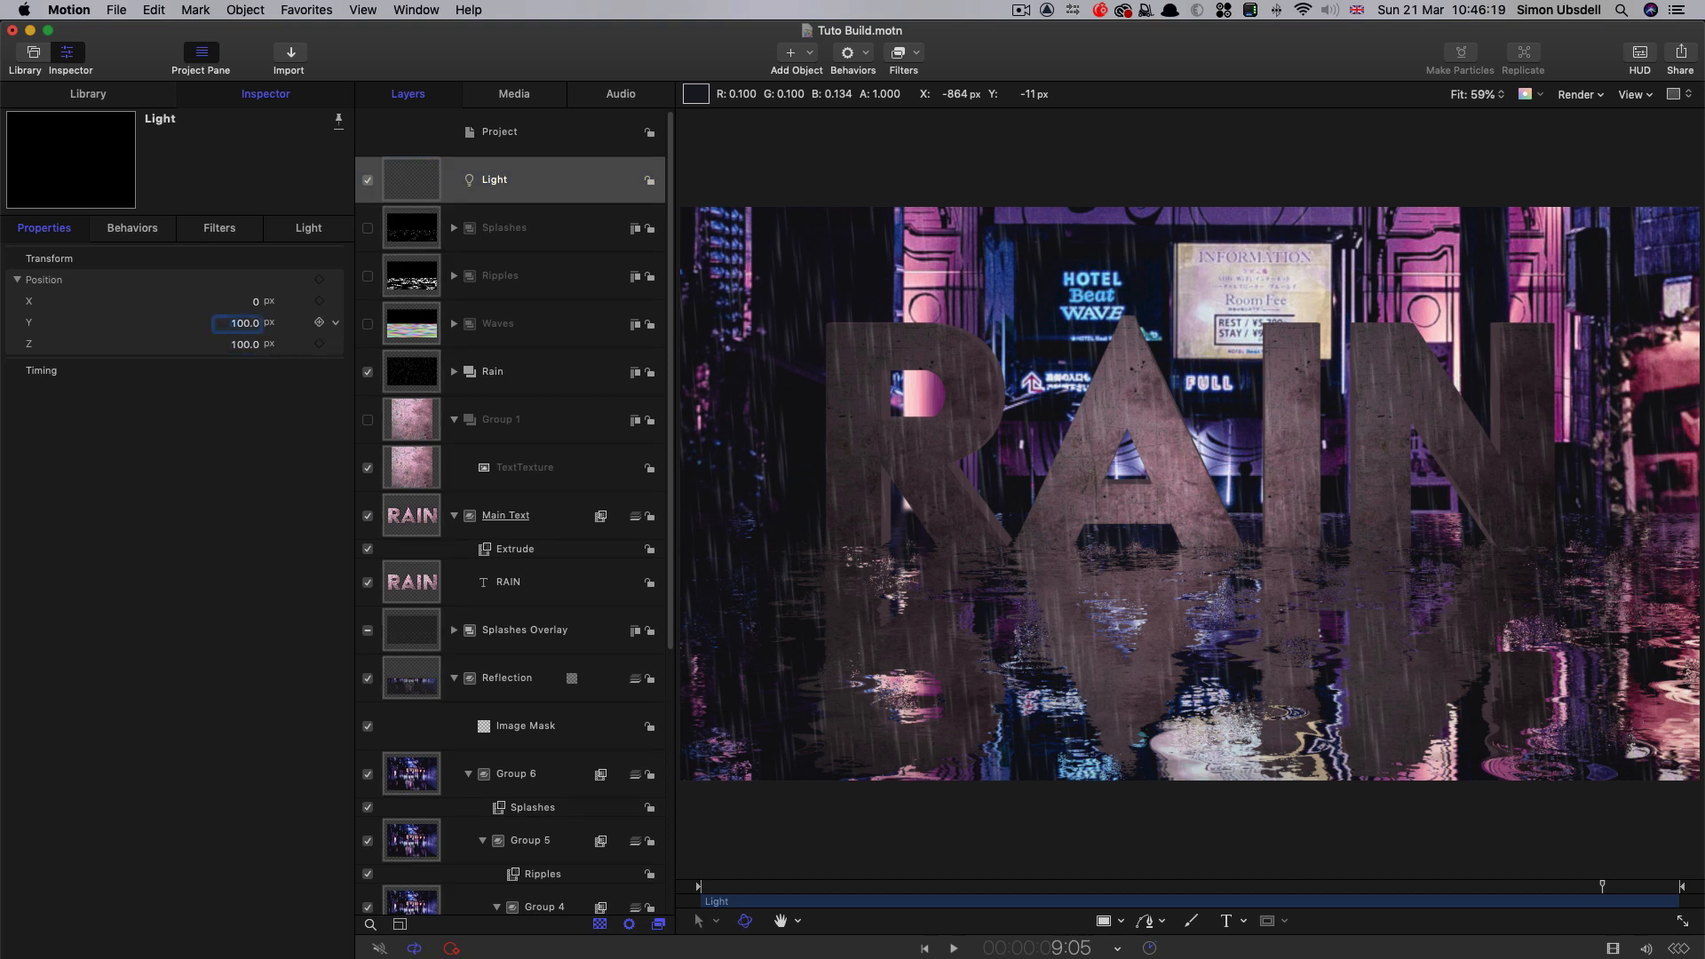
pyautogui.click(317, 229)
pyautogui.click(252, 325)
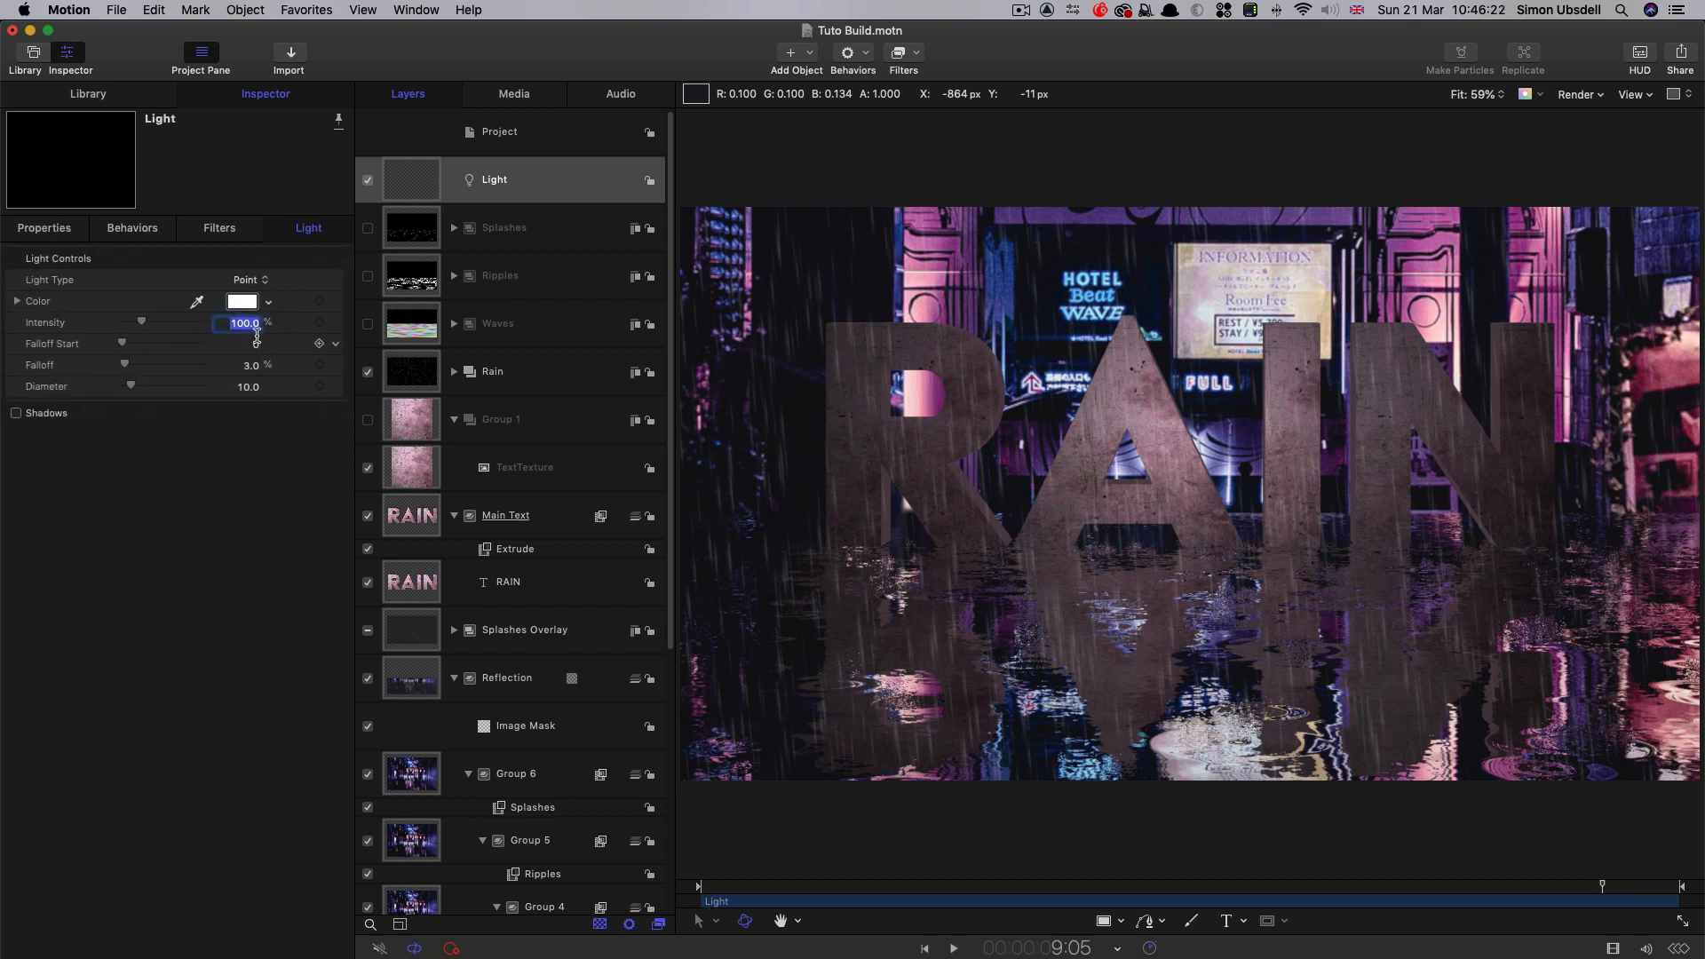
pyautogui.write('200')
pyautogui.press('Return')
# - Color the light pale lavender by sampling the background's purple, raising it to full brightness and reducing its saturation
pyautogui.click(196, 302)
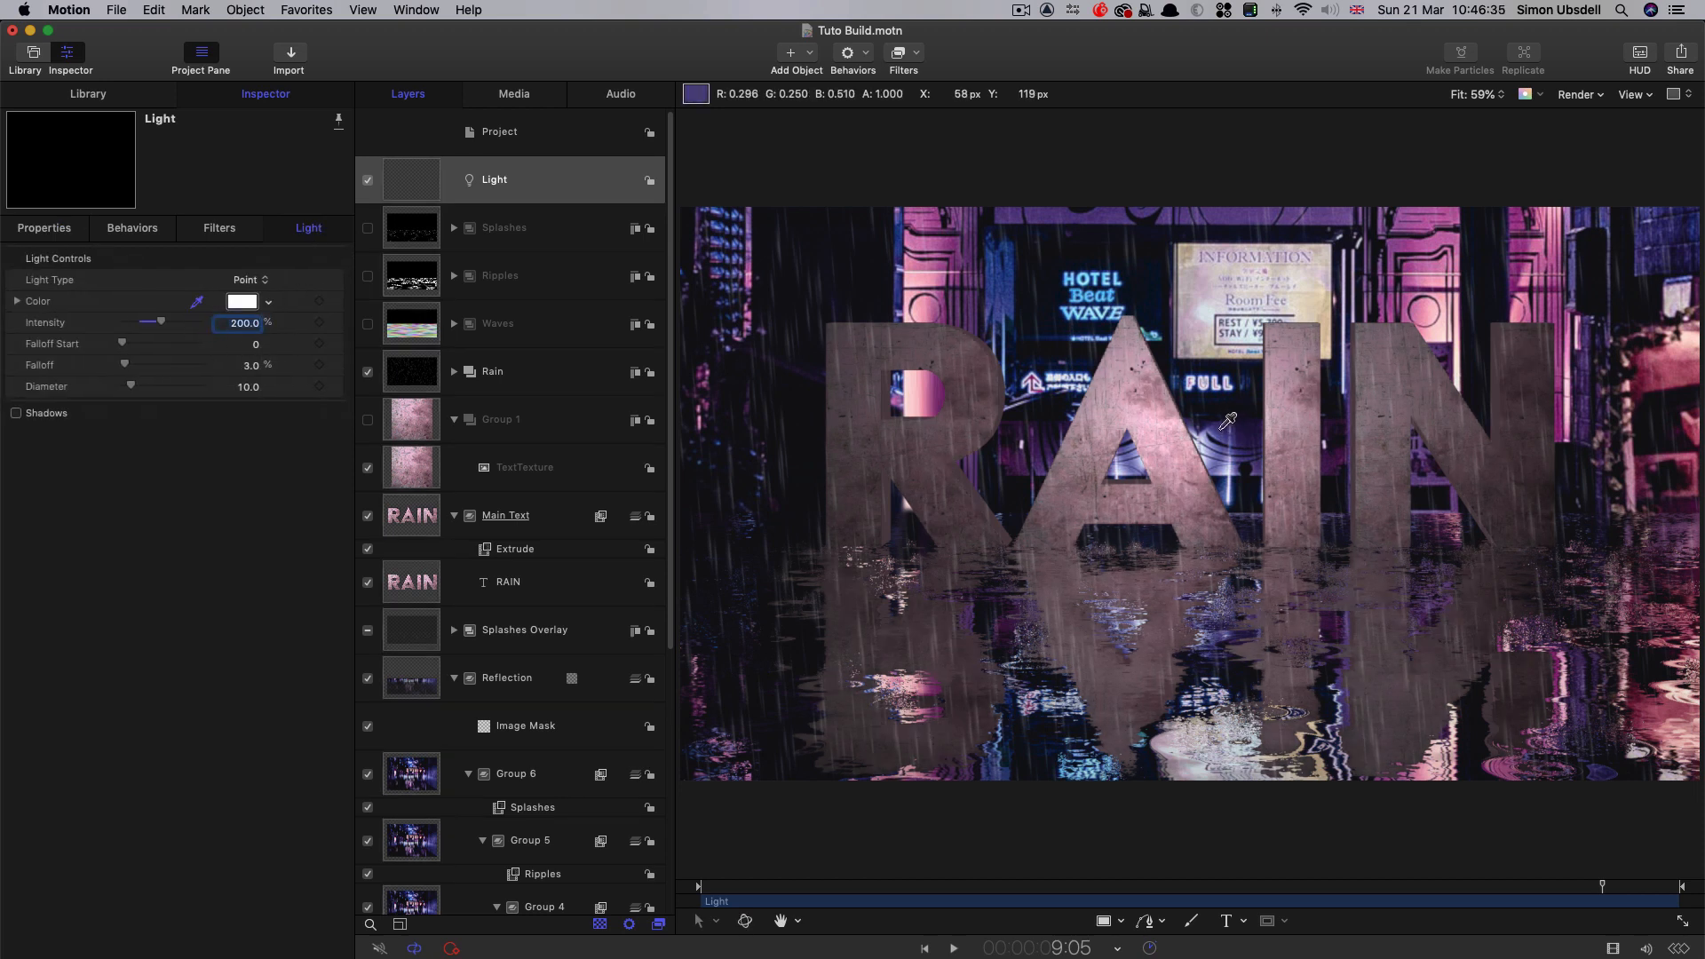
pyautogui.click(1218, 429)
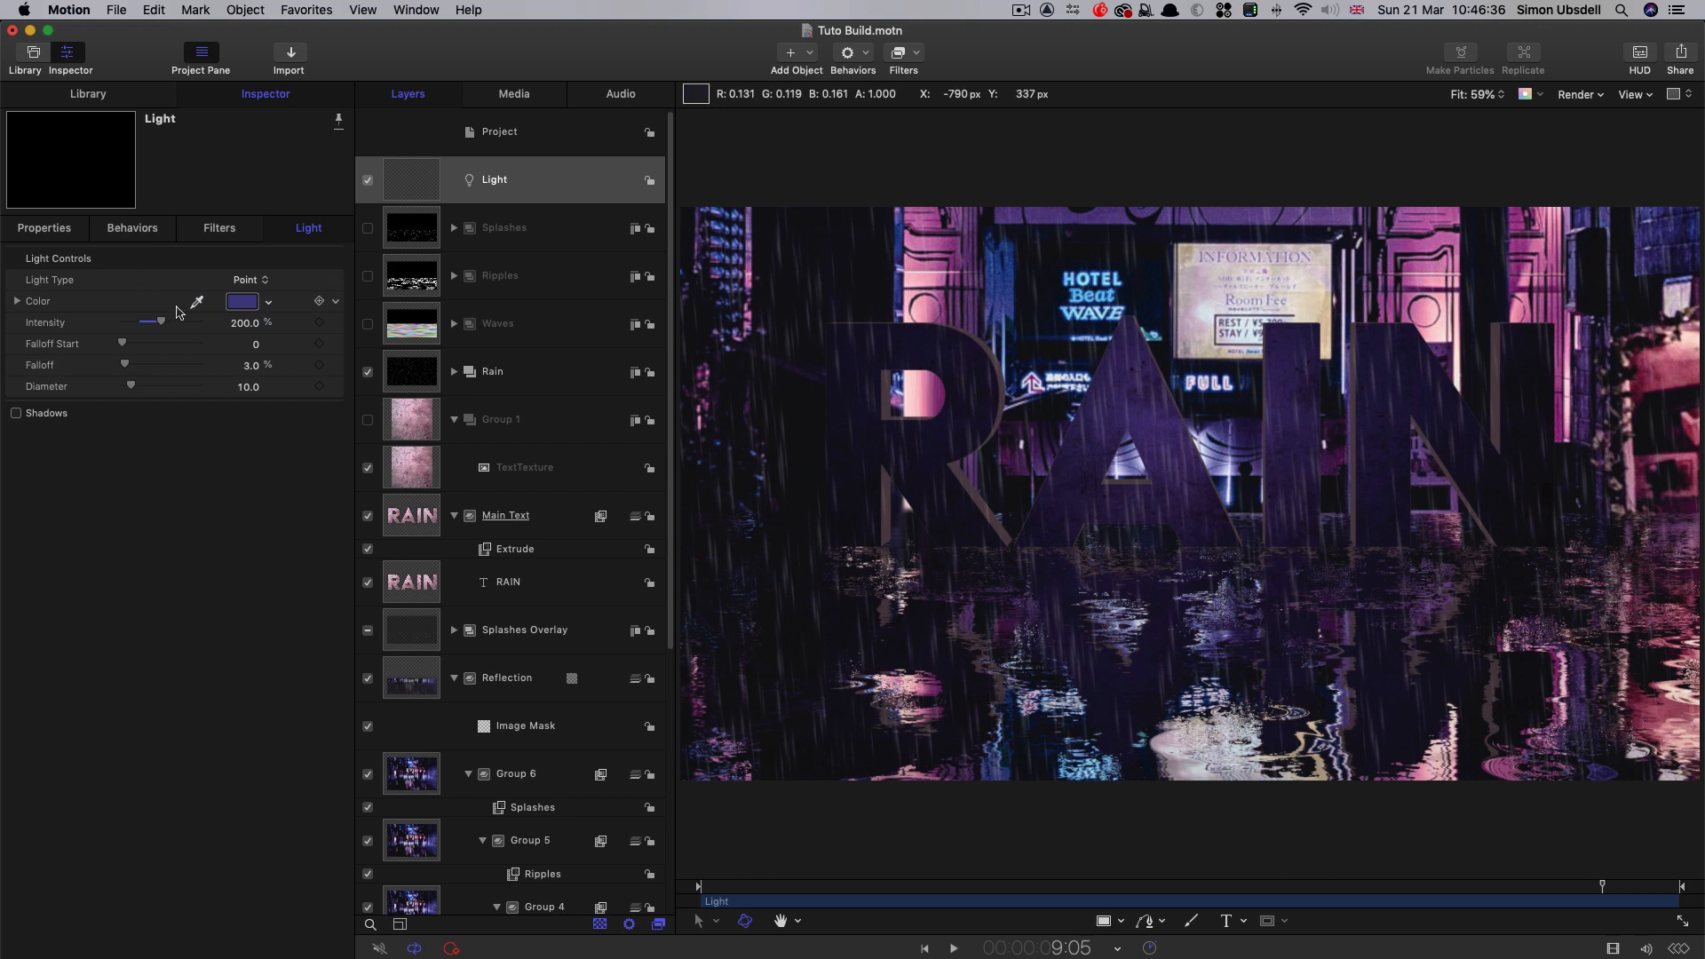
pyautogui.moveTo(246, 324); pyautogui.dragTo(247, 323)
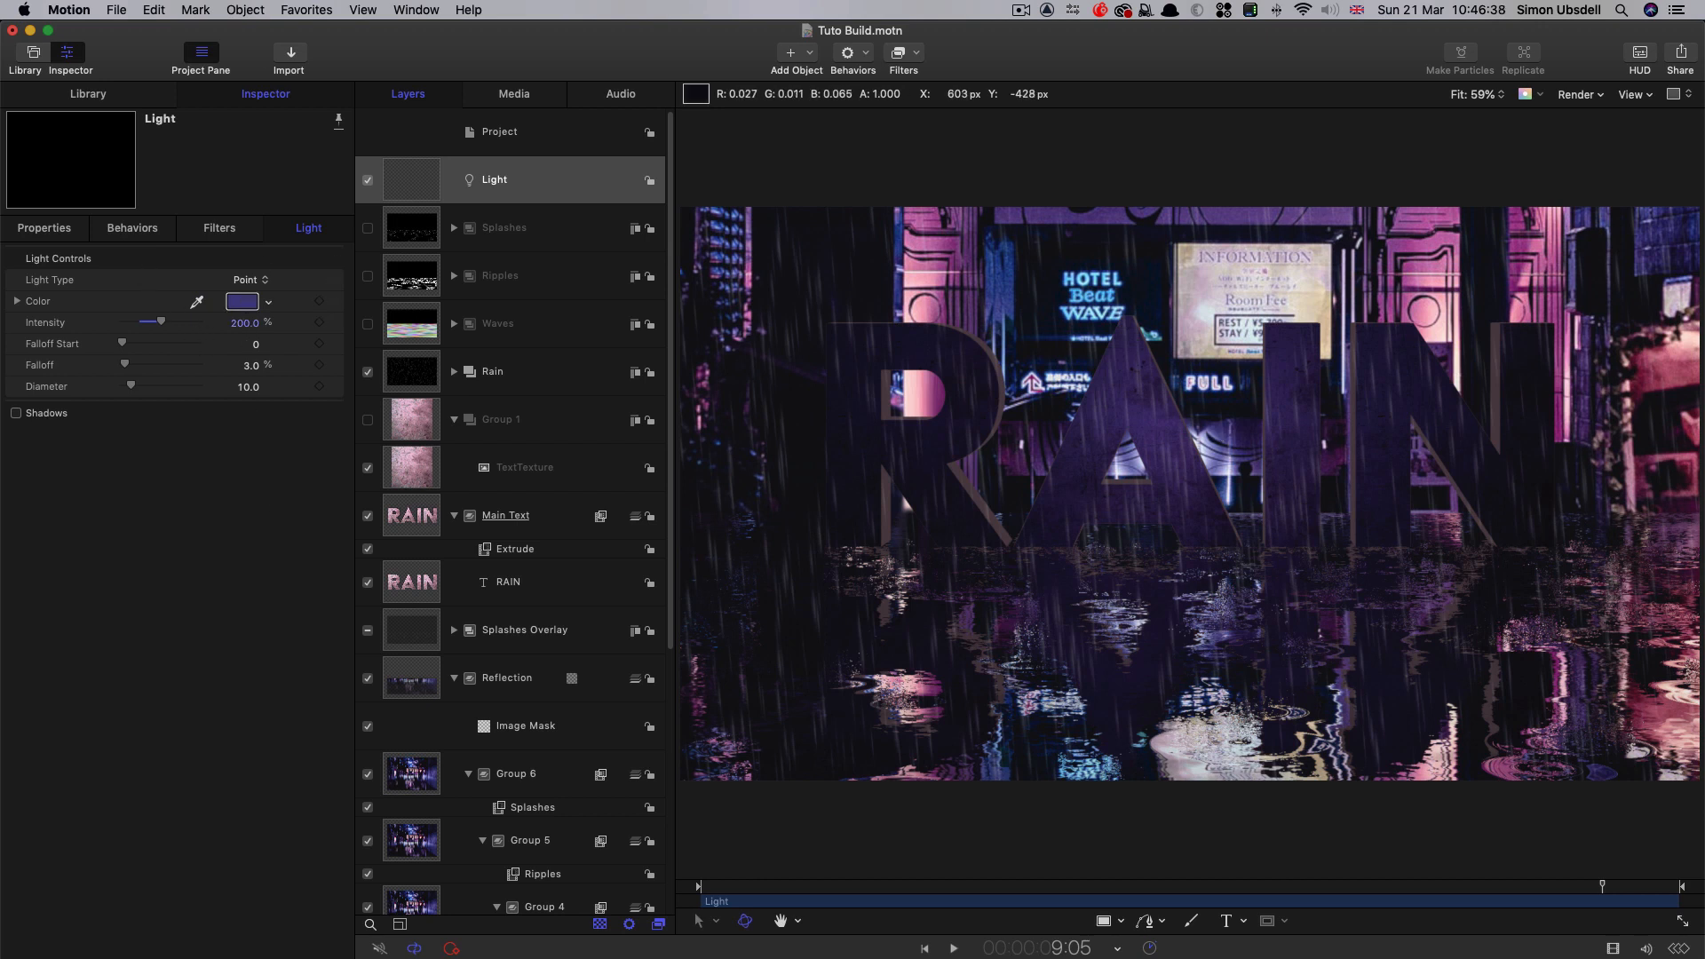
pyautogui.click(243, 301)
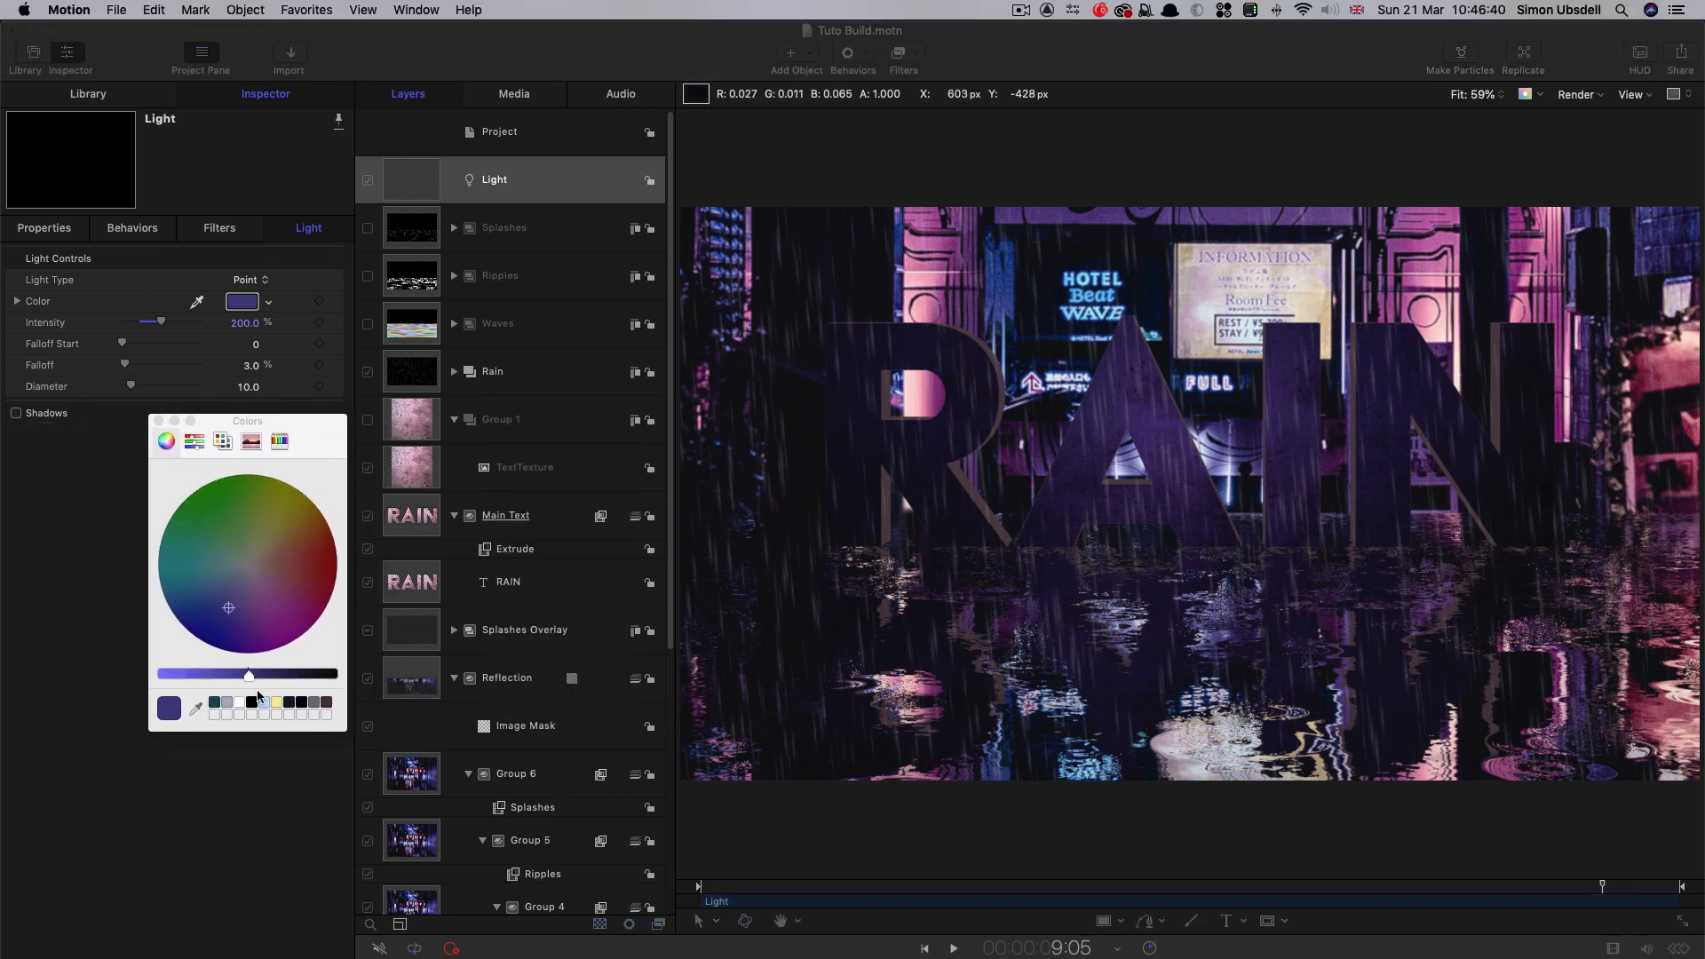
pyautogui.moveTo(223, 678); pyautogui.dragTo(46, 679)
pyautogui.click(244, 575)
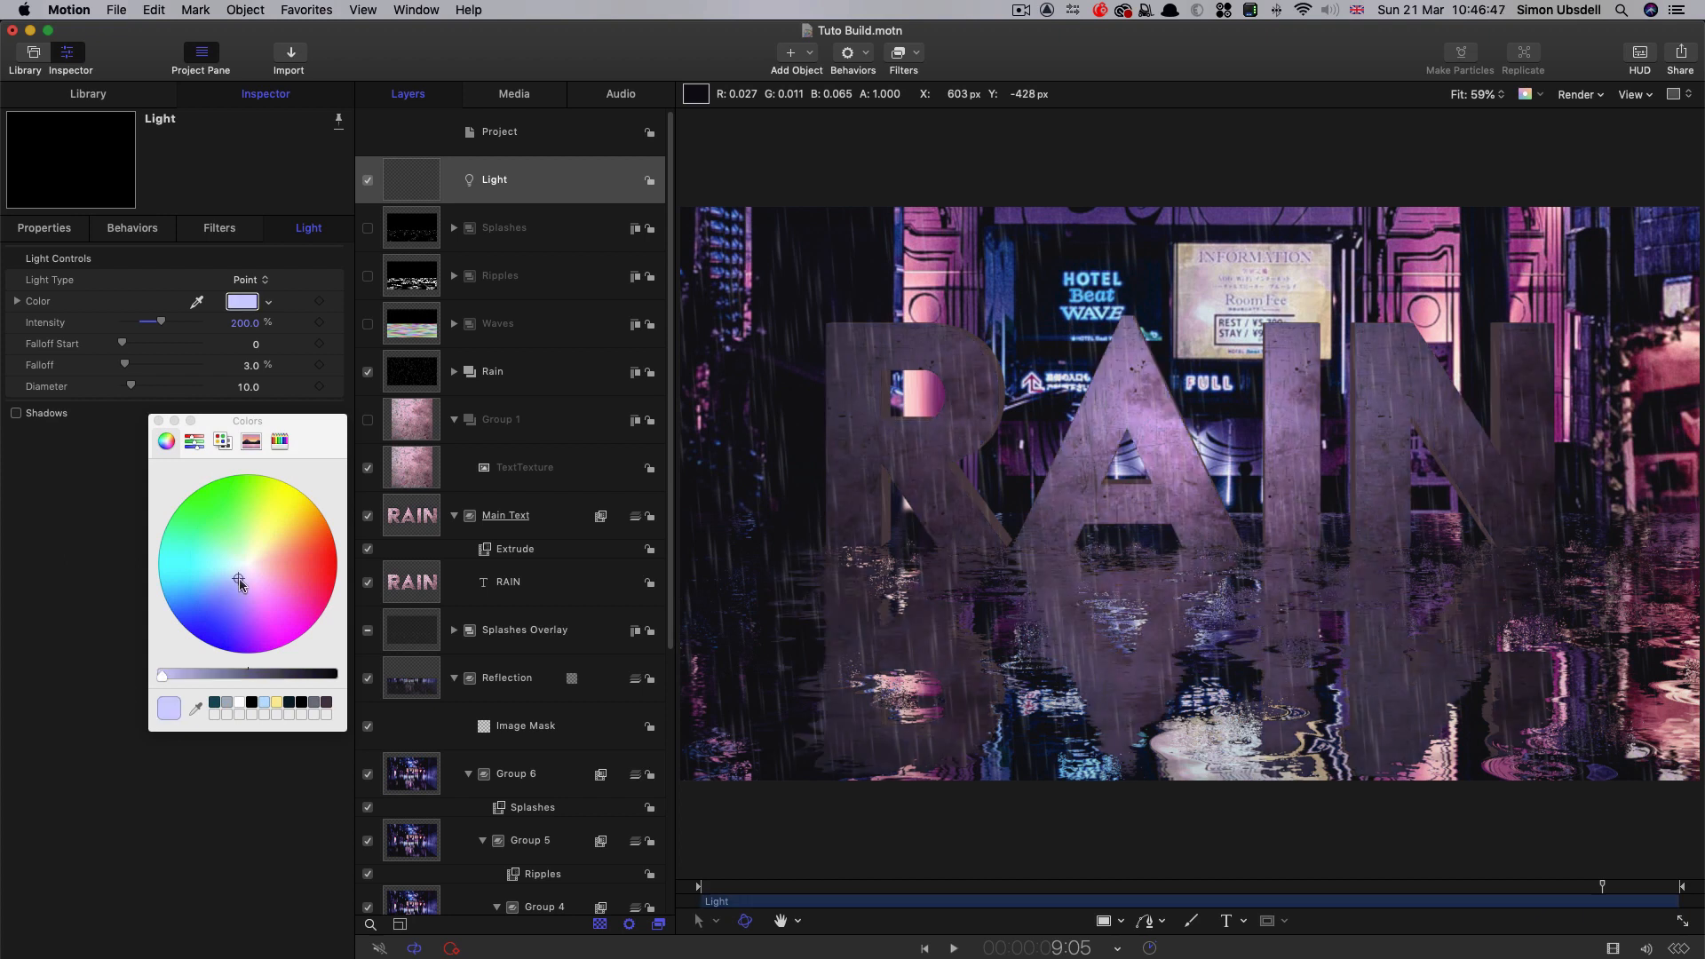
pyautogui.click(158, 421)
# - Duplicate the light and set the copy's Y position to -100 px
pyautogui.click(402, 177)
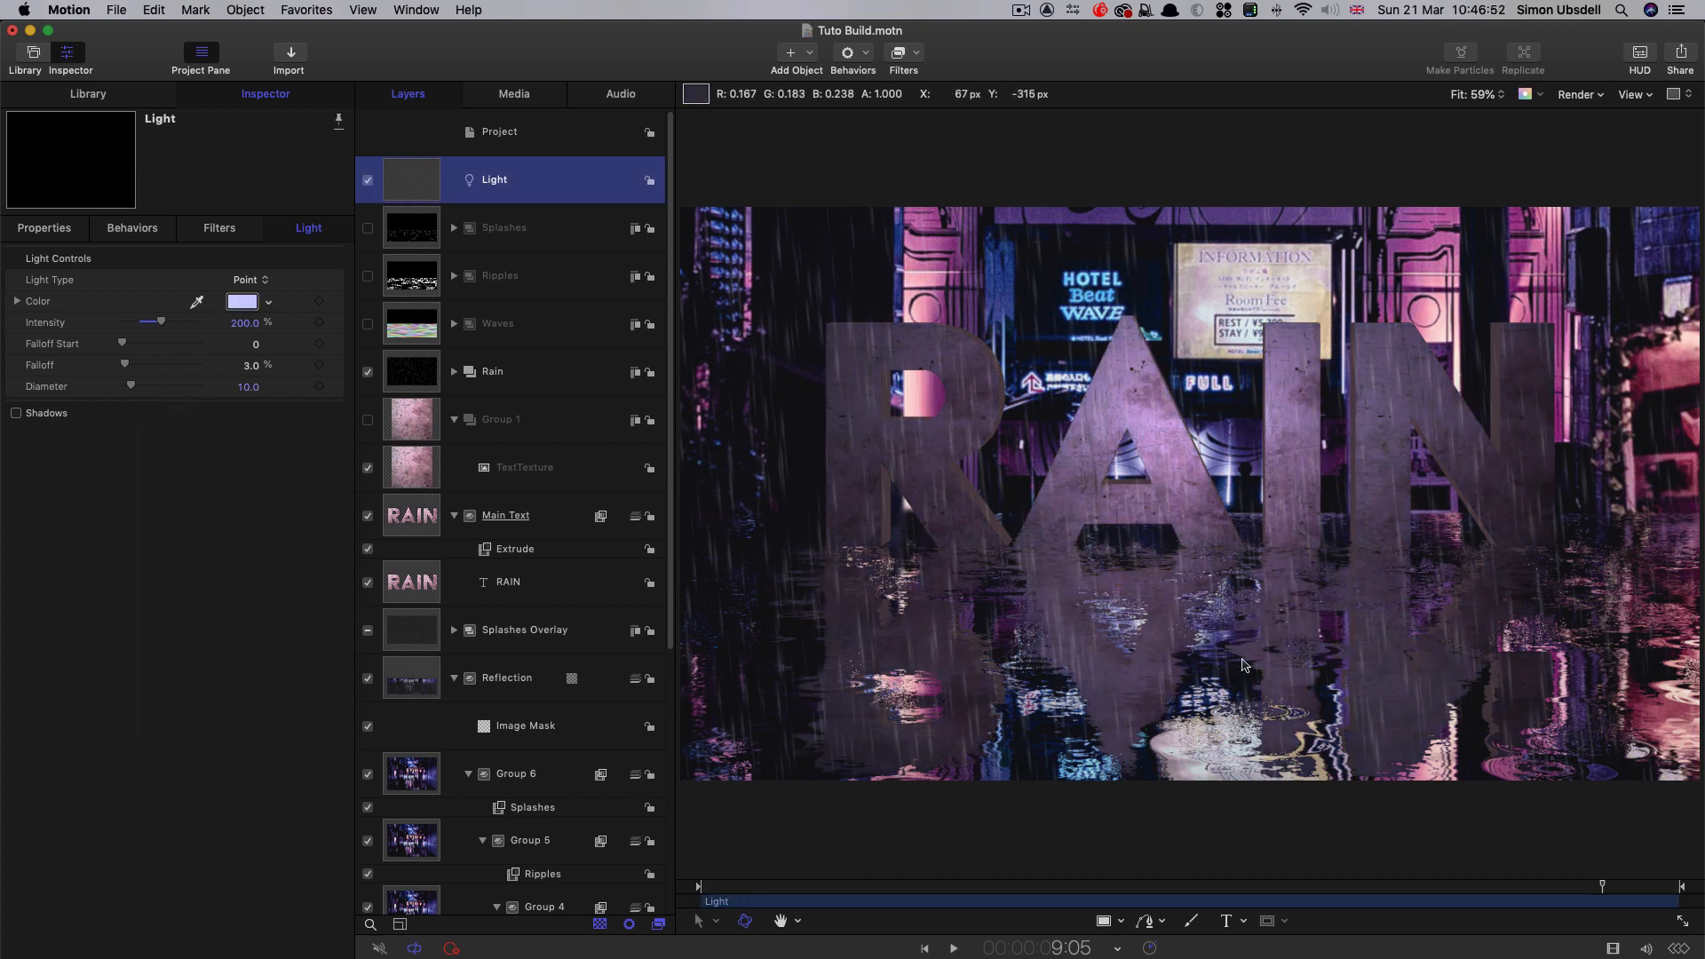
pyautogui.rightClick(397, 172)
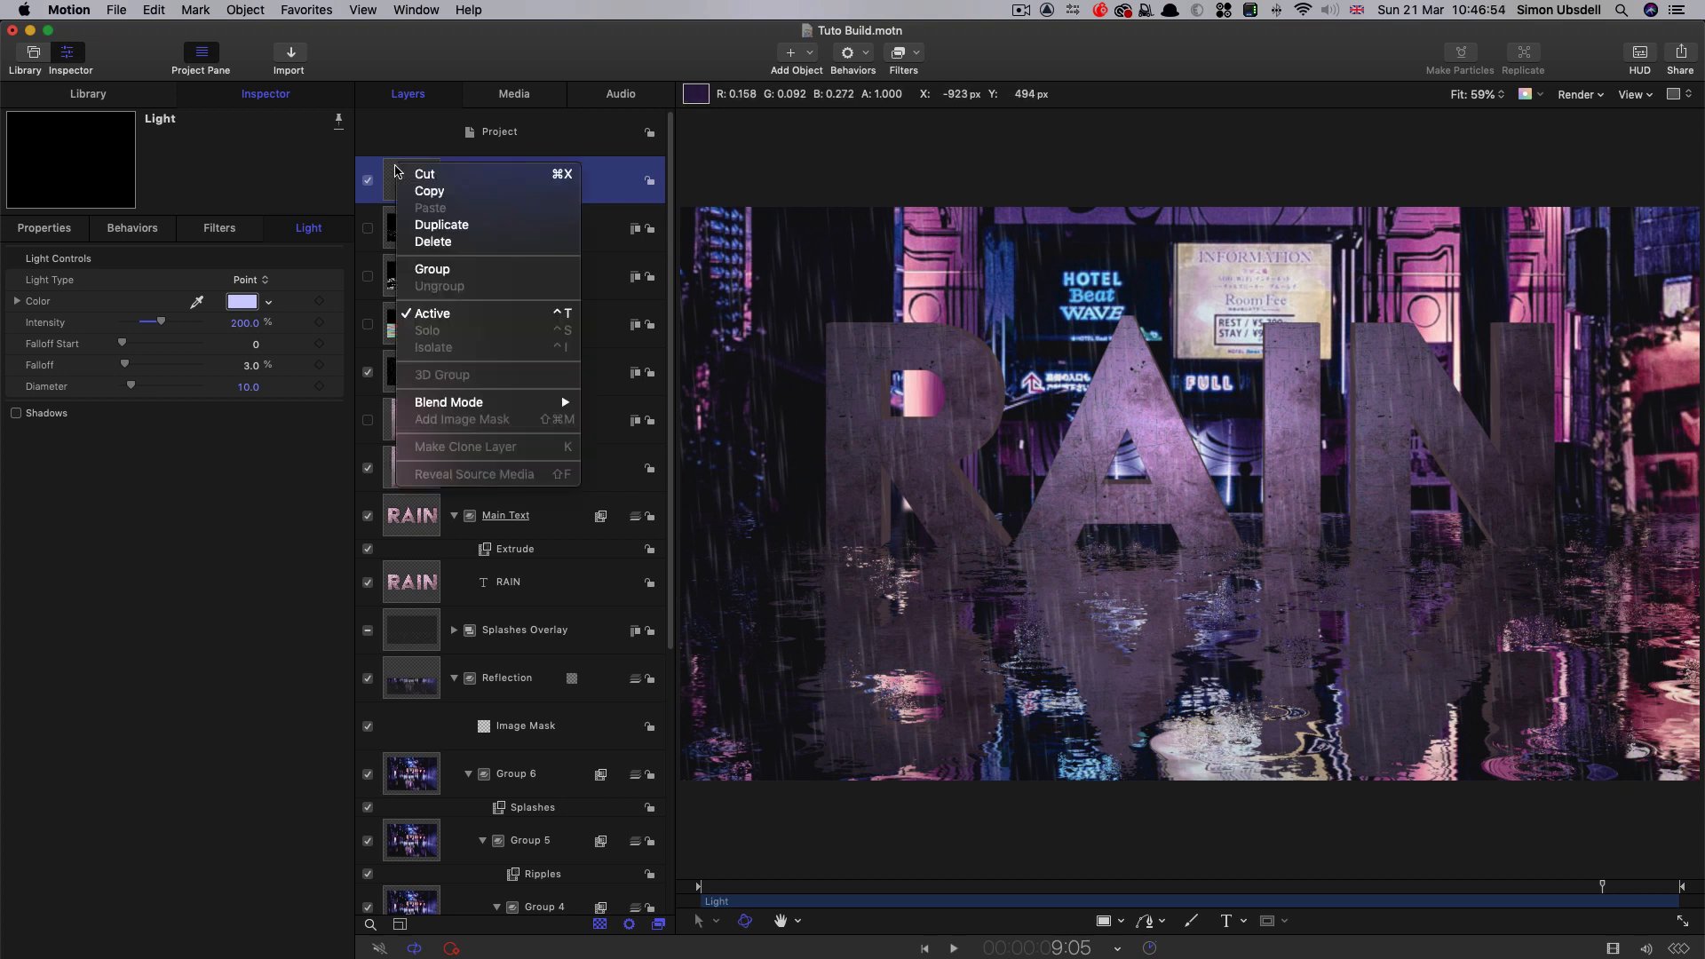
pyautogui.click(56, 233)
pyautogui.click(45, 228)
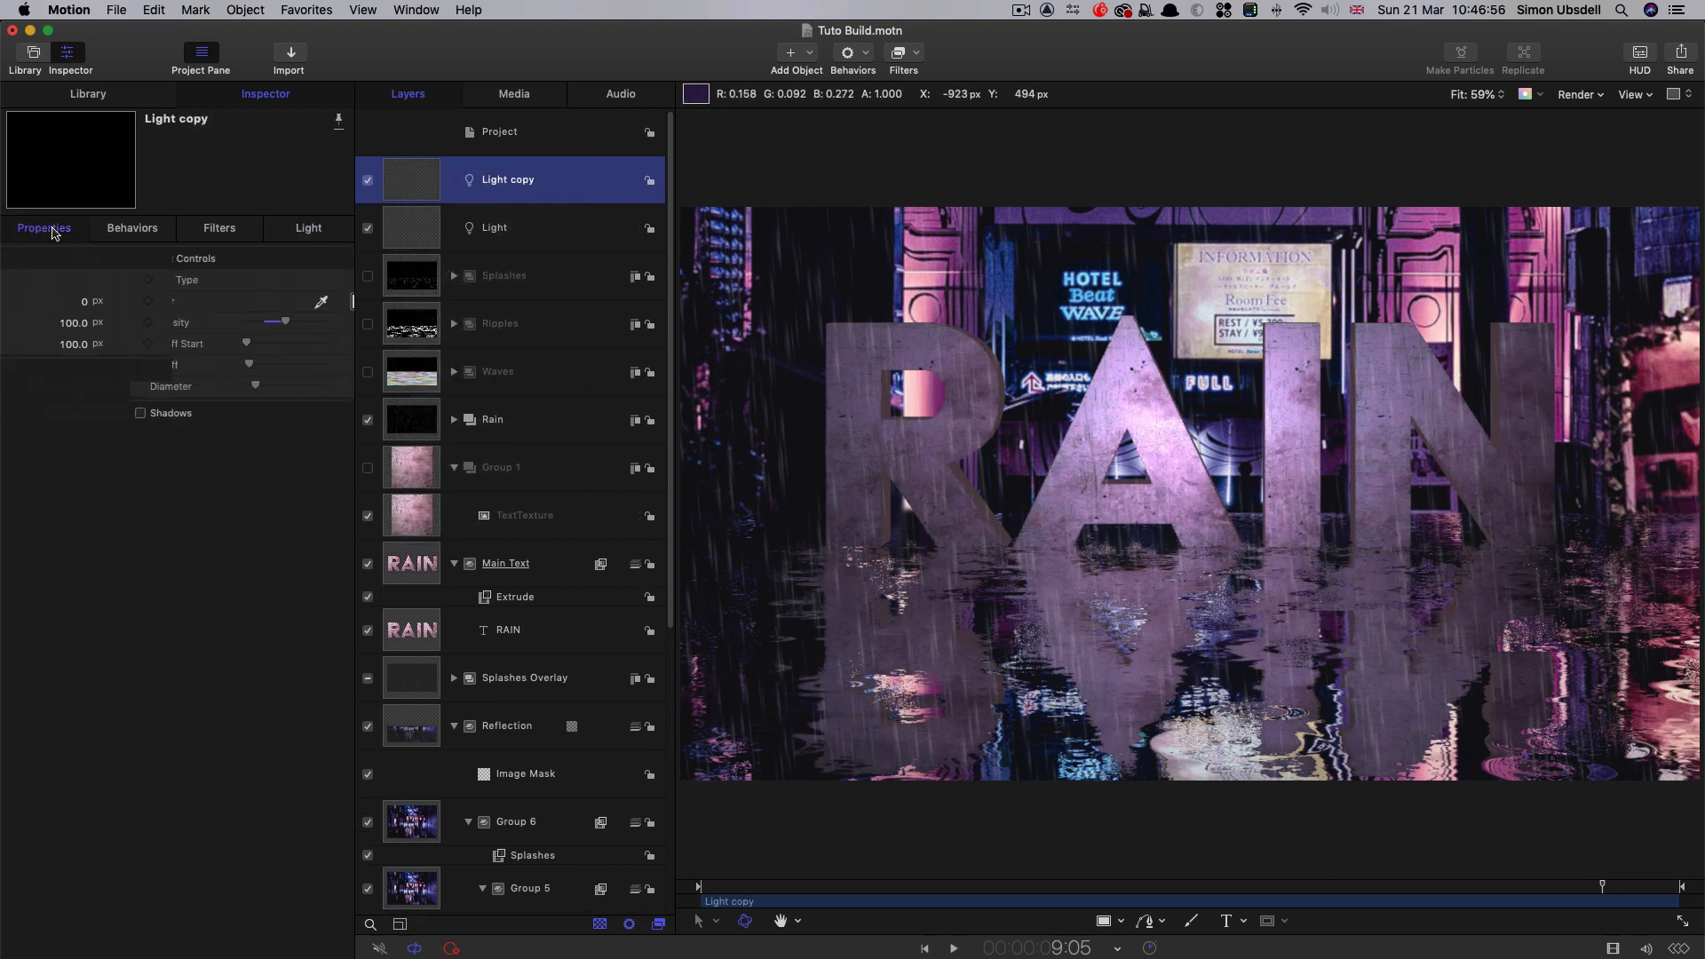
pyautogui.doubleClick(244, 323)
pyautogui.write('-')
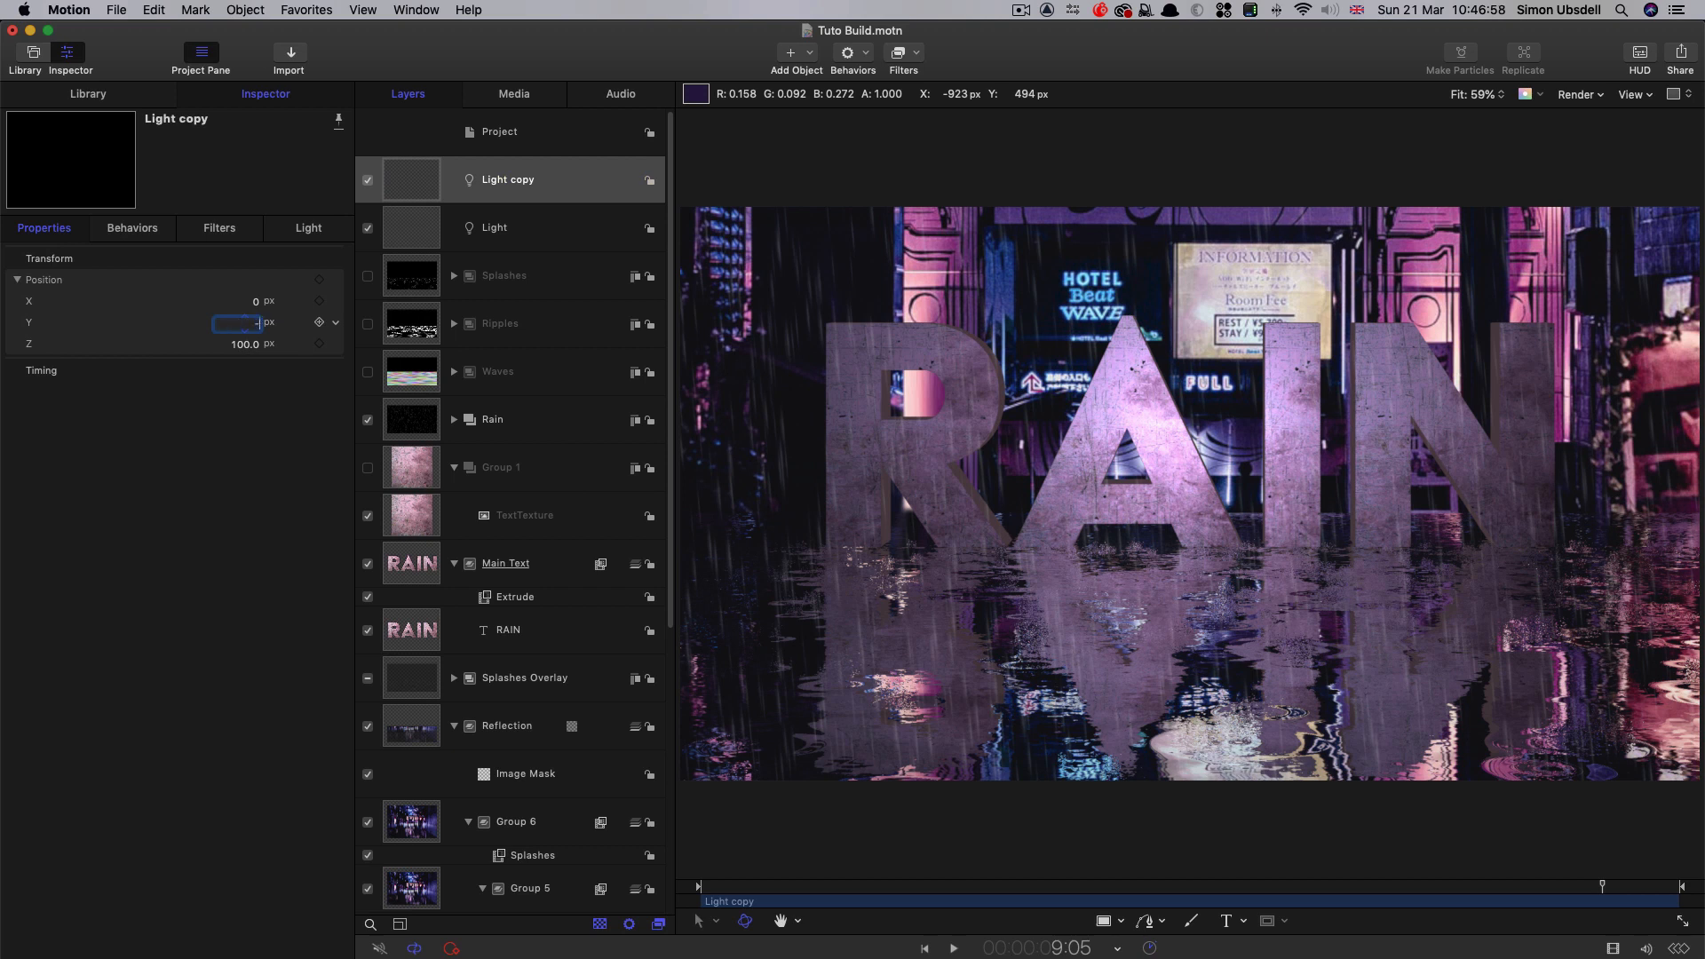
pyautogui.write('100')
pyautogui.press('Return')
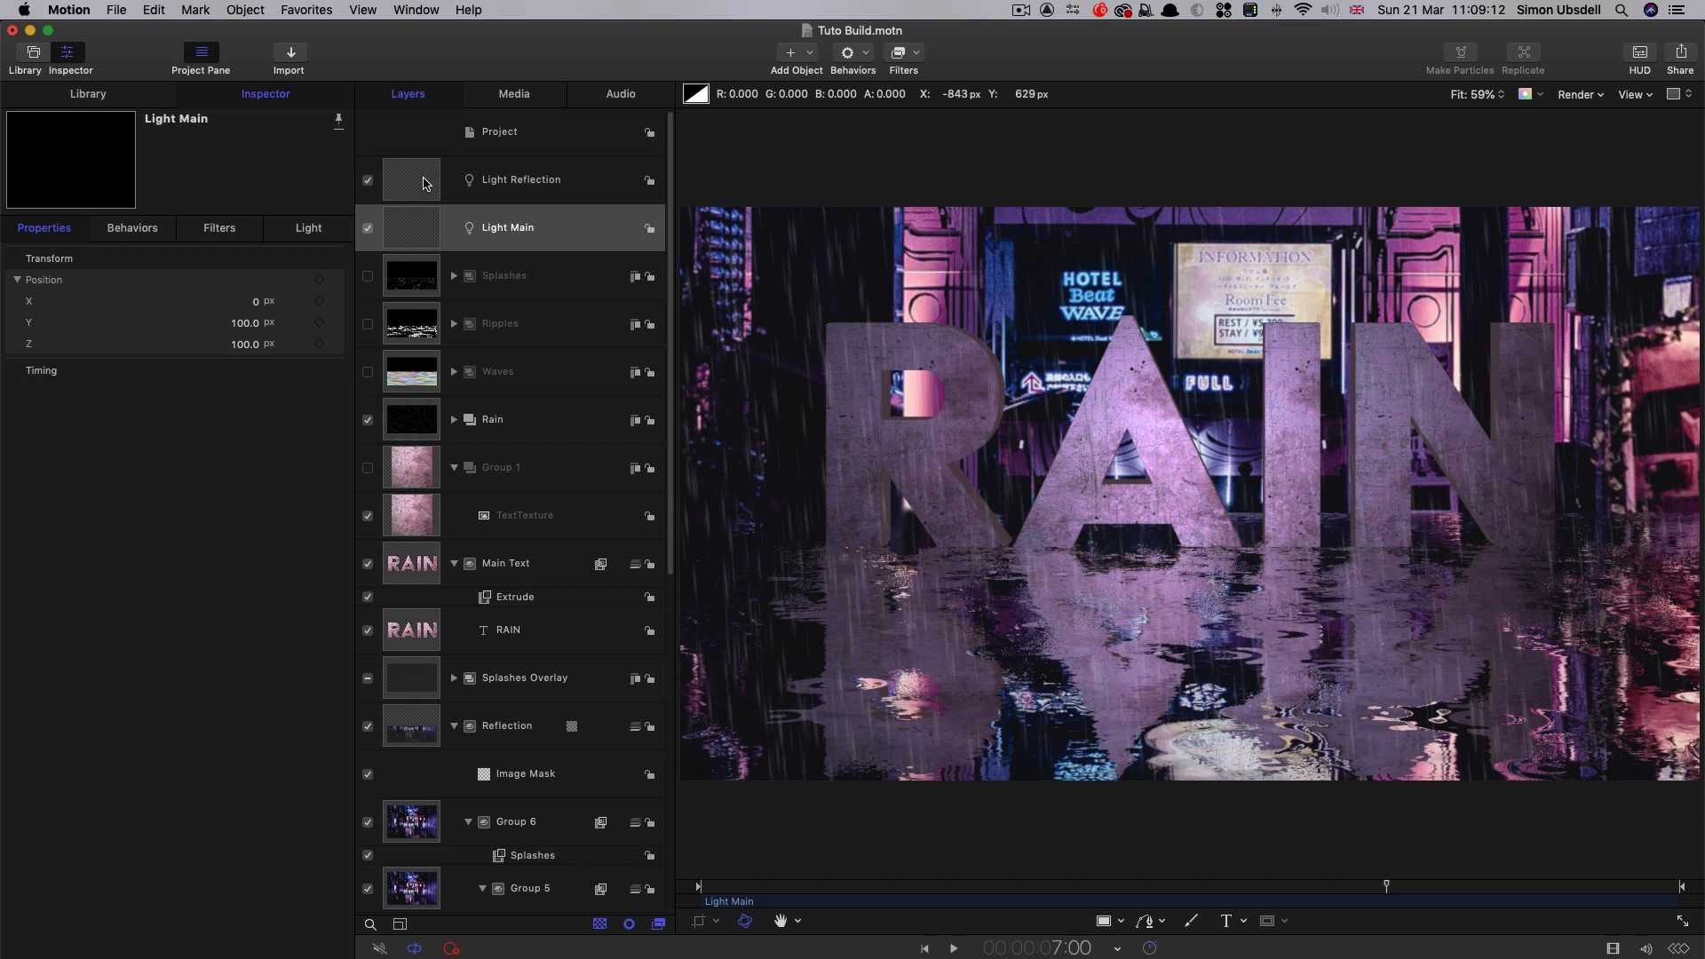
pyautogui.click(408, 182)
pyautogui.click(404, 231)
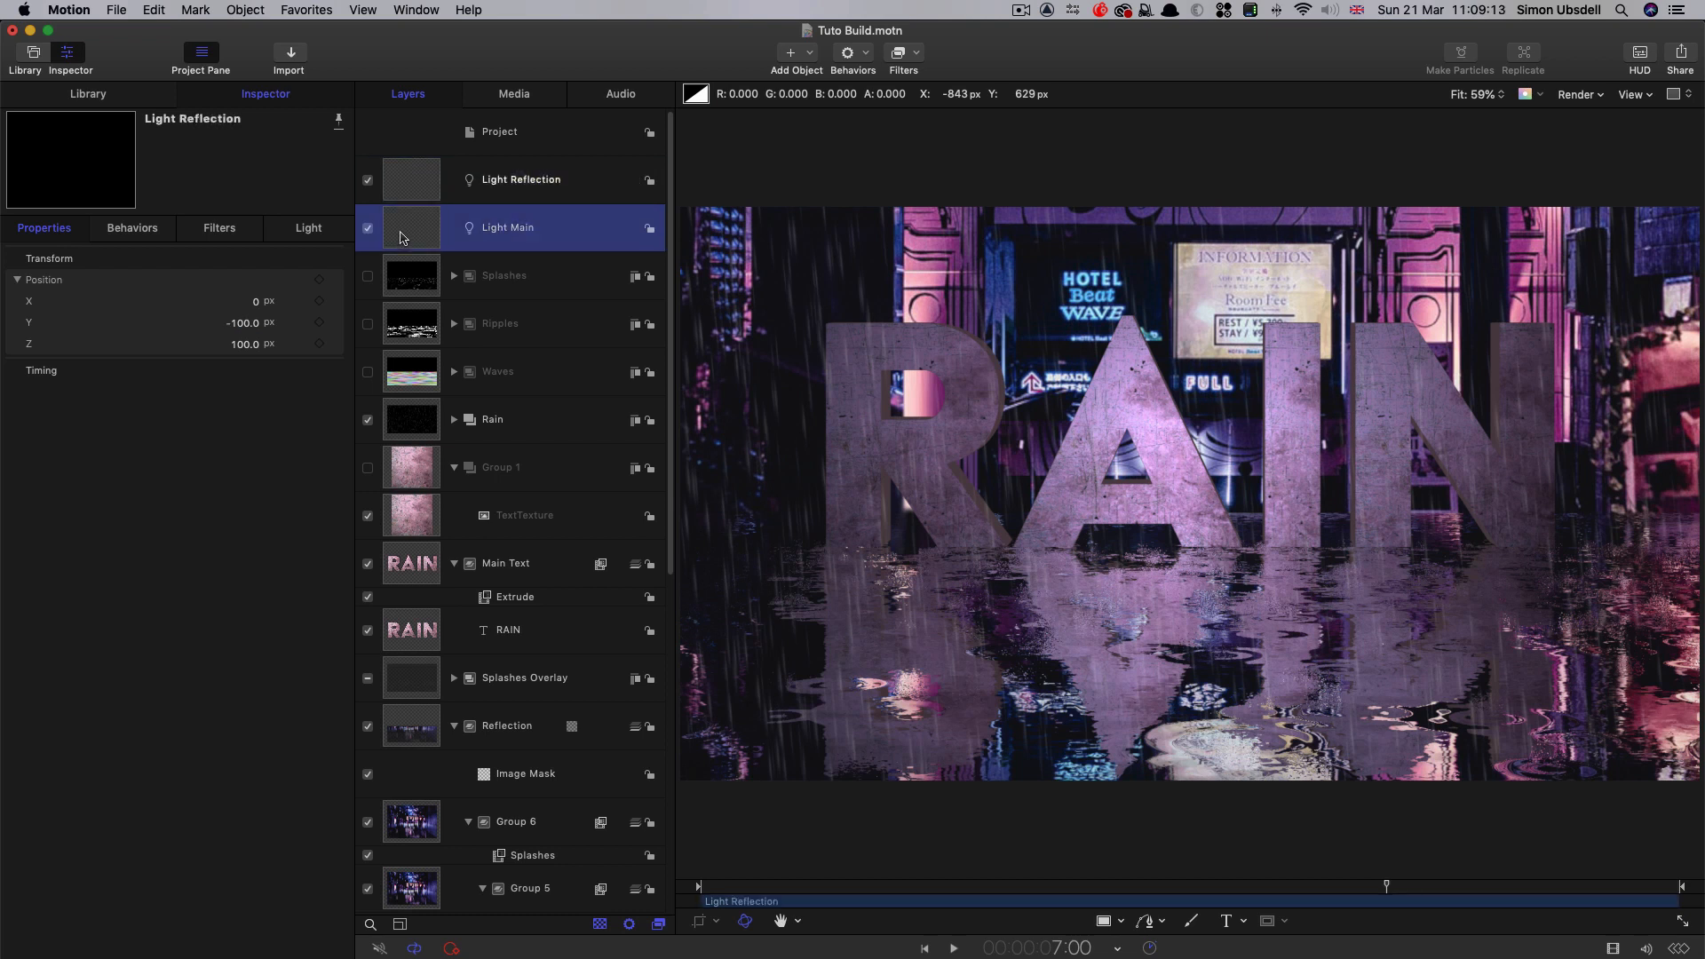
pyautogui.click(408, 182)
pyautogui.click(406, 224)
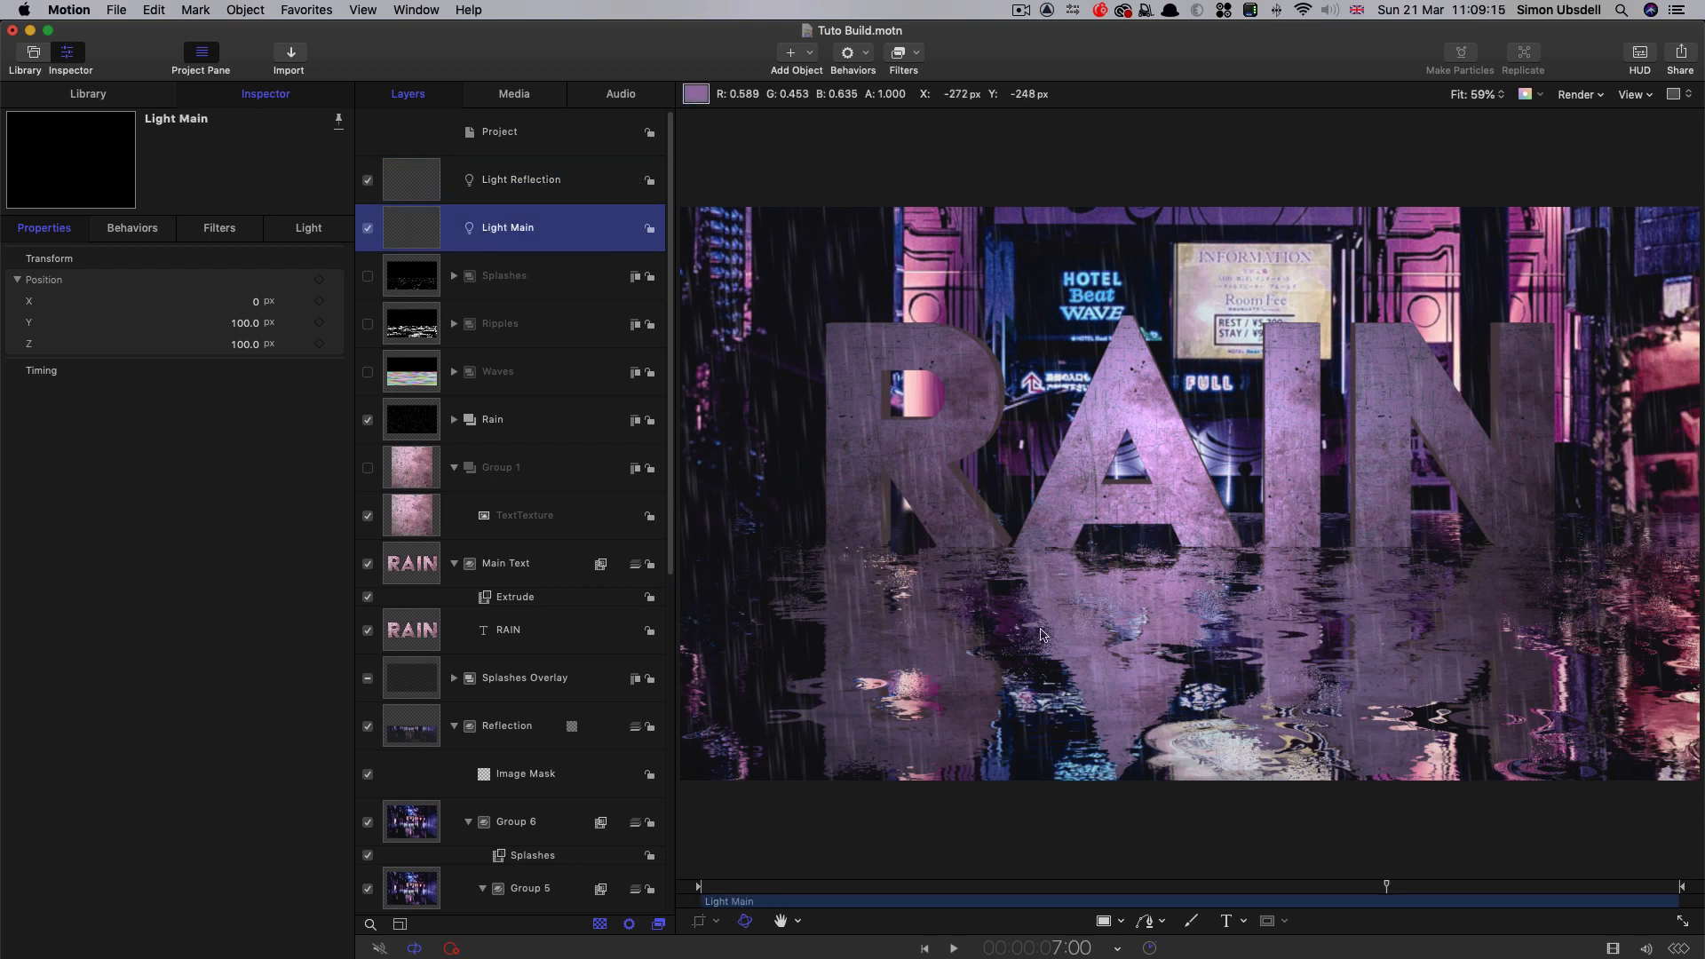
# - Add a Levels filter to the background image in the main BG group, darkening its midtones and lowering the input white point to about 0.84
pyautogui.scroll(-1, 670, 560)
pyautogui.scroll(-10, 670, 561)
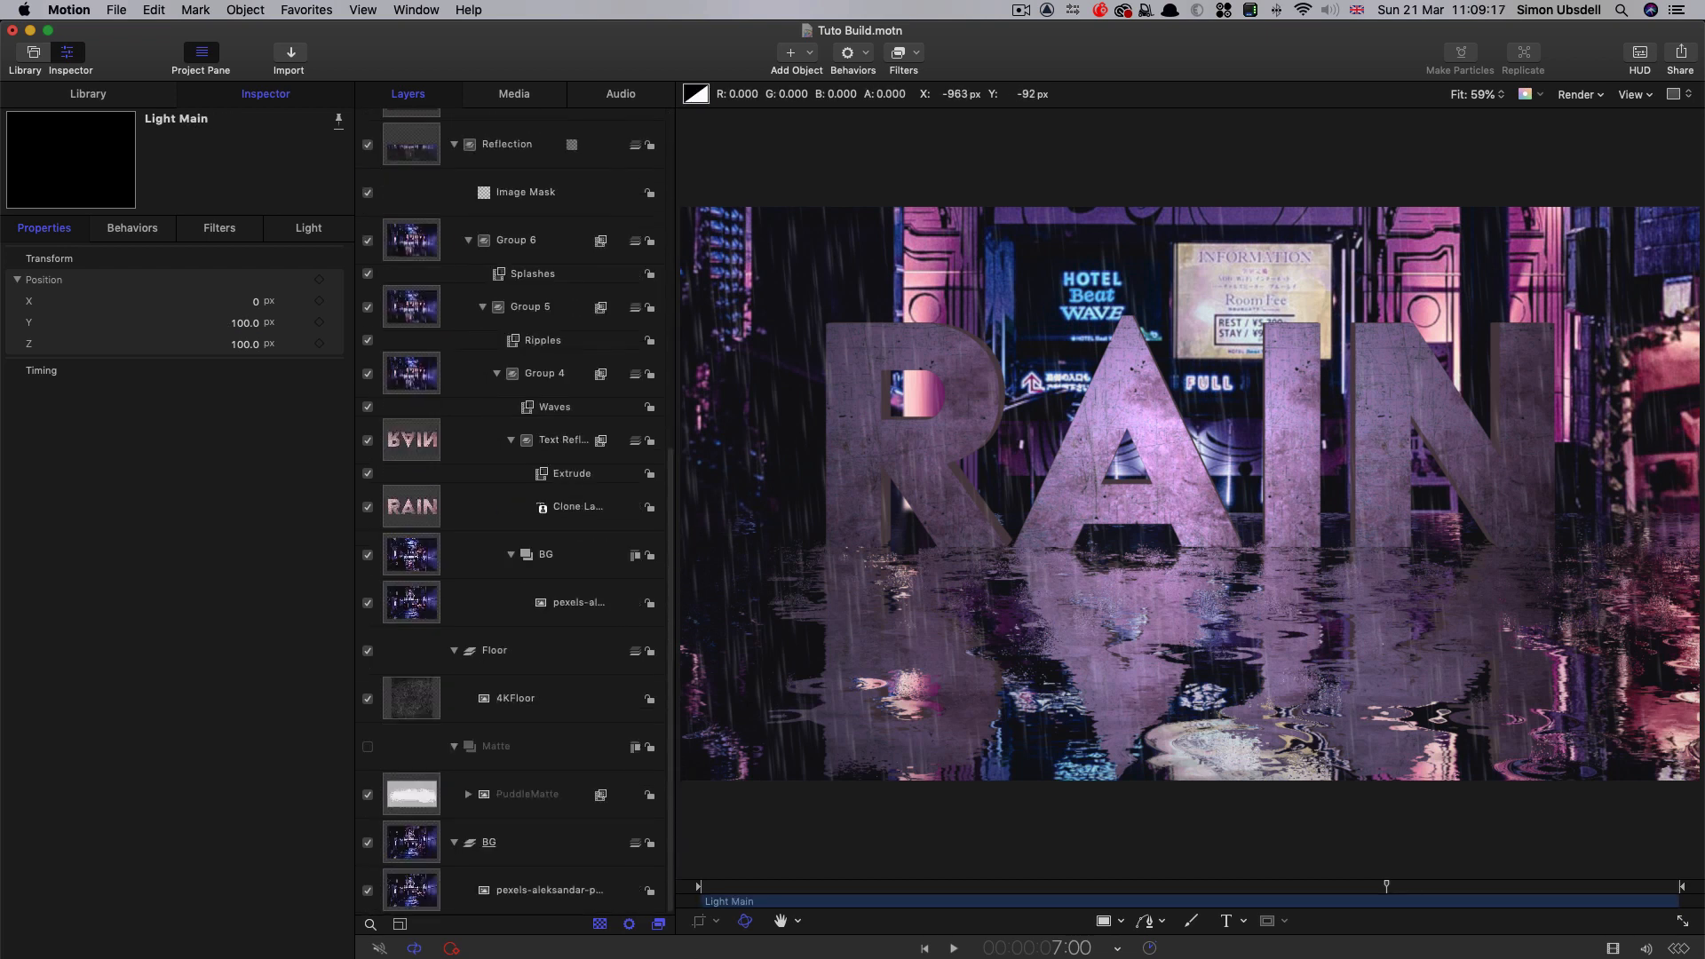
pyautogui.click(404, 896)
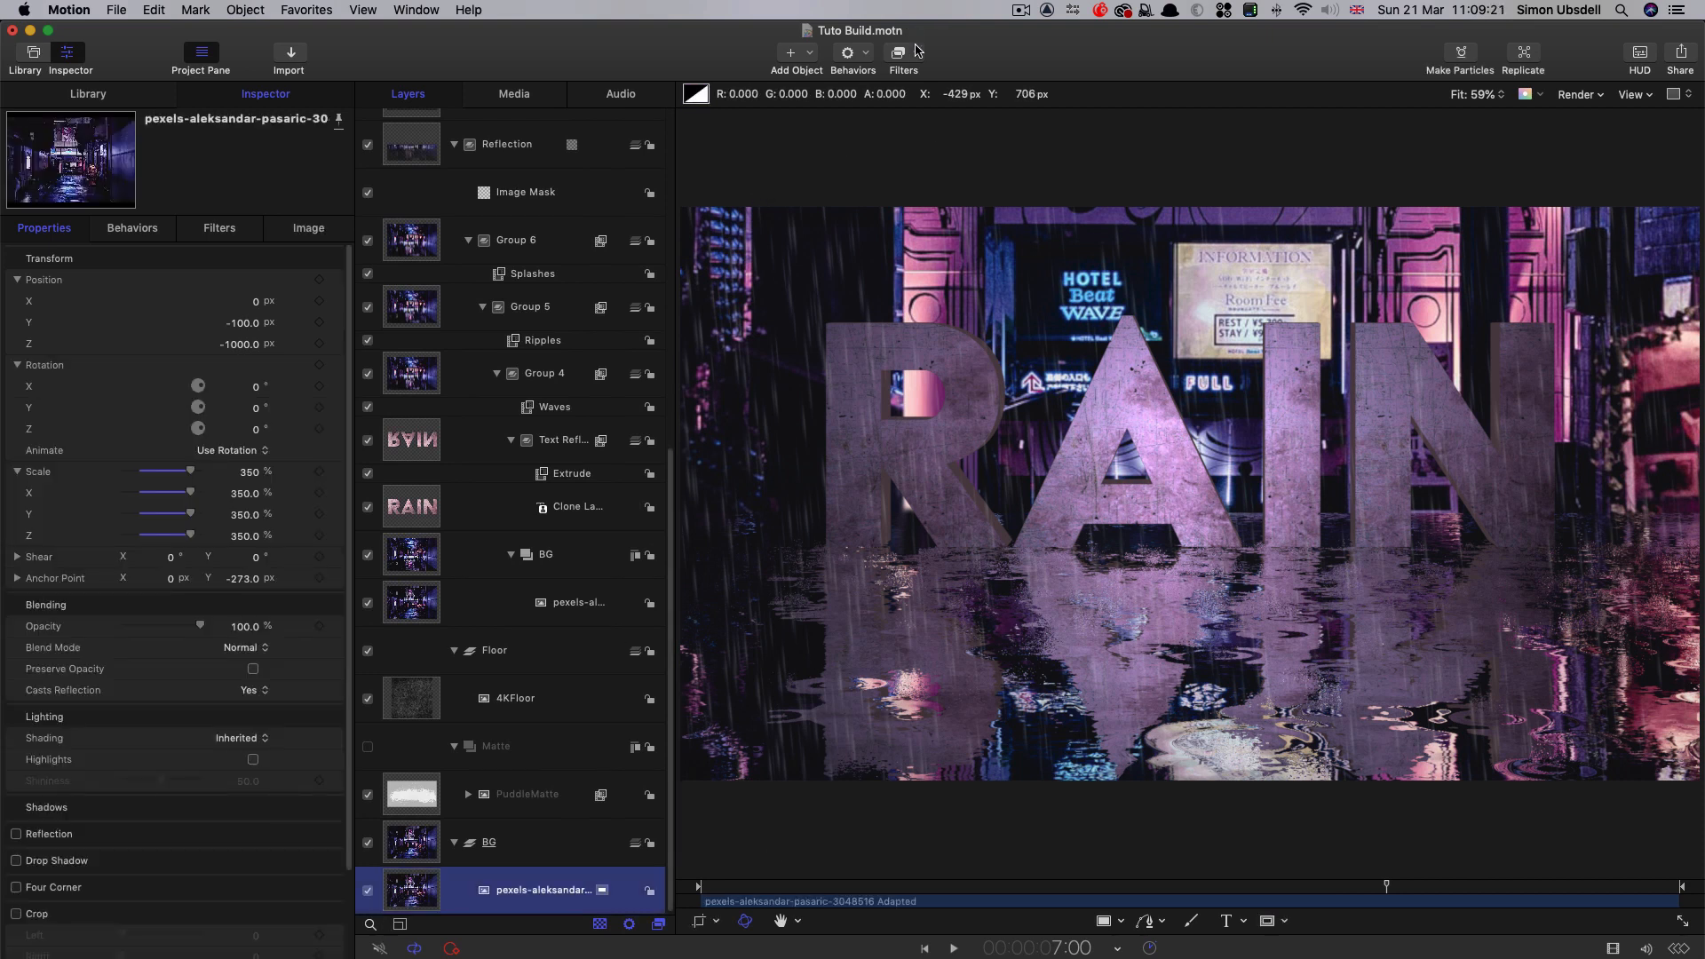
pyautogui.click(914, 55)
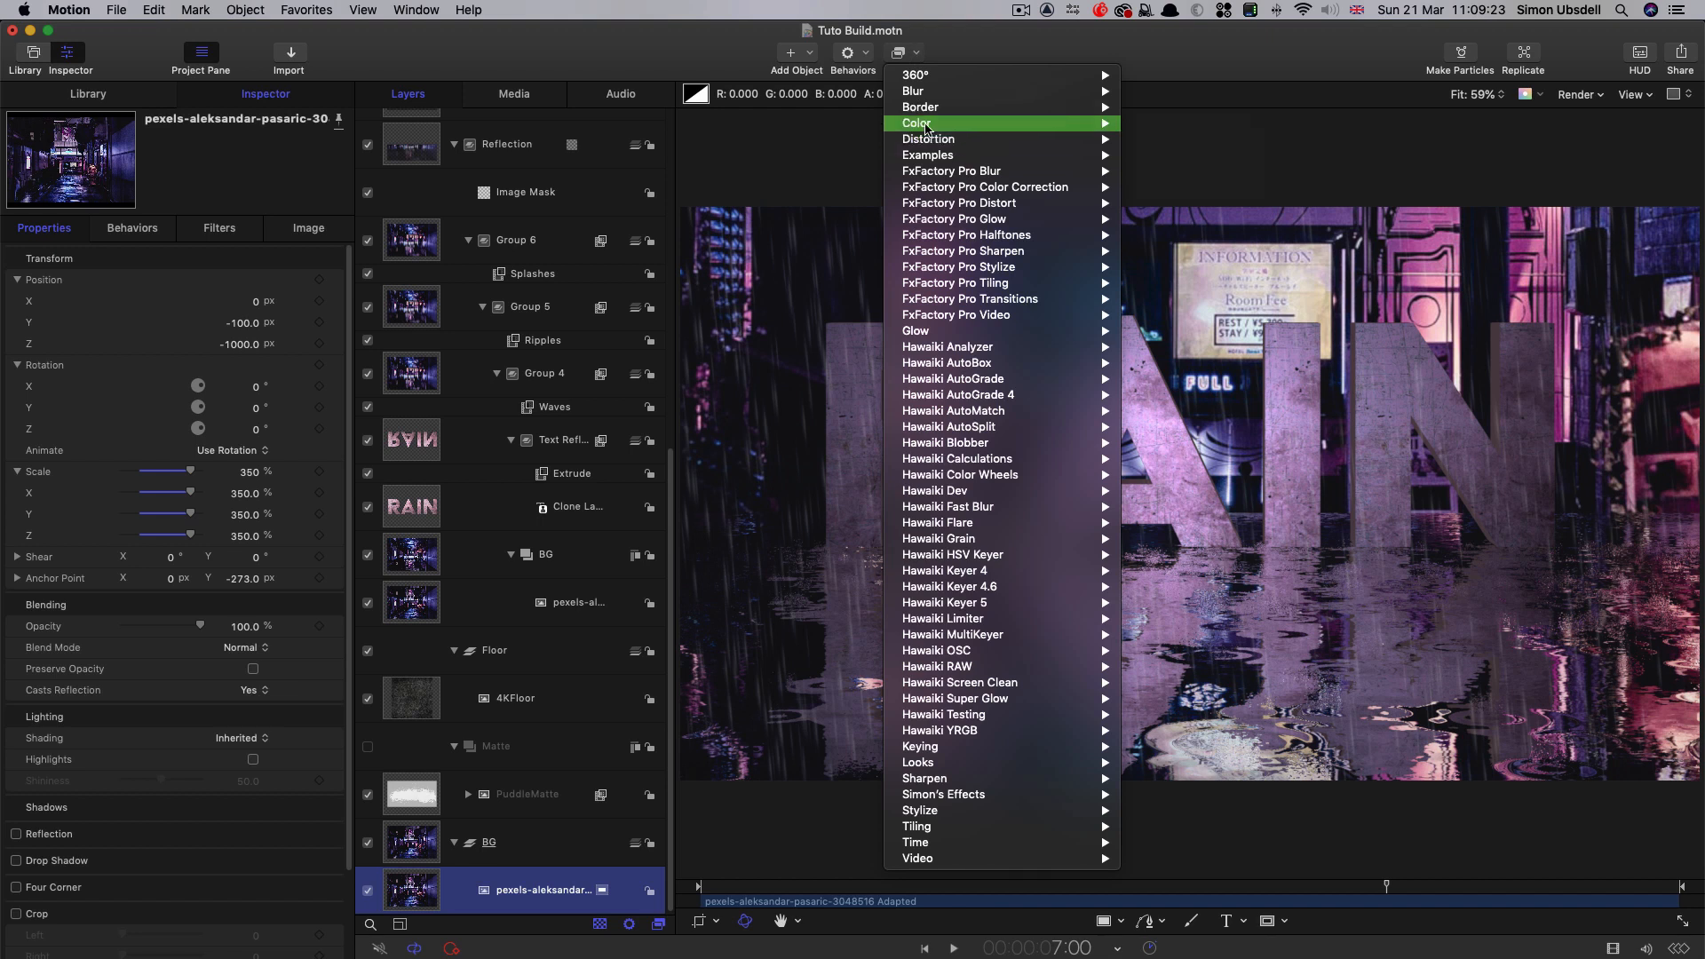
pyautogui.moveTo(956, 124)
pyautogui.click(1183, 350)
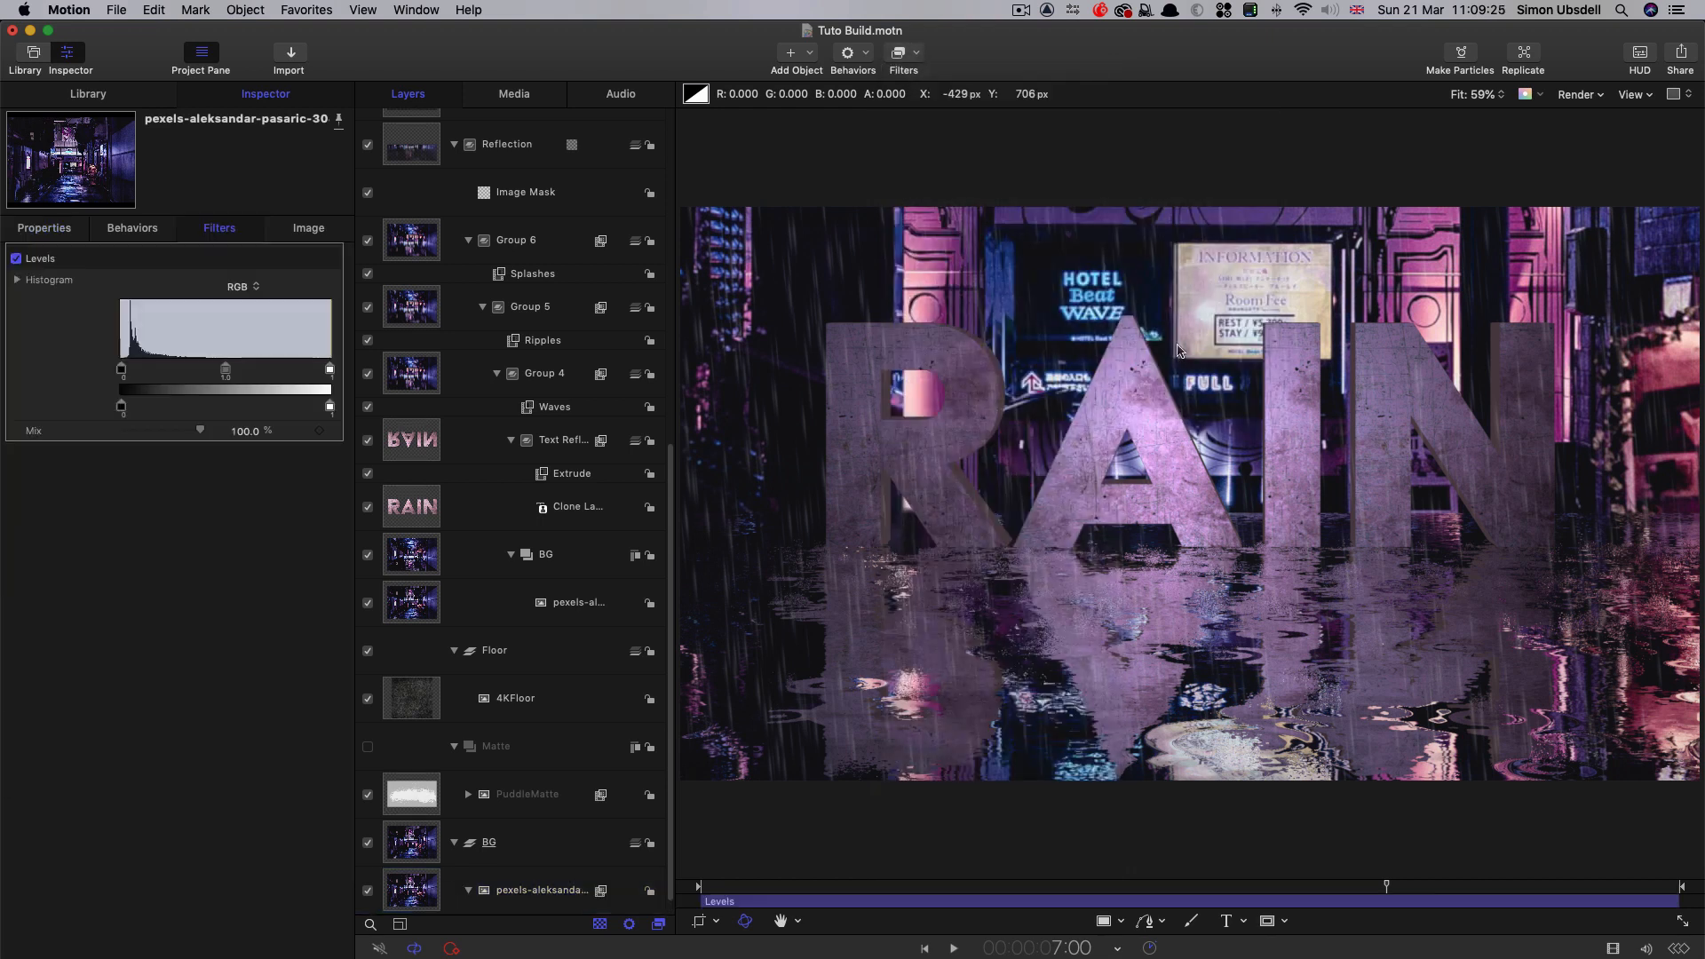
pyautogui.moveTo(226, 374); pyautogui.dragTo(299, 377)
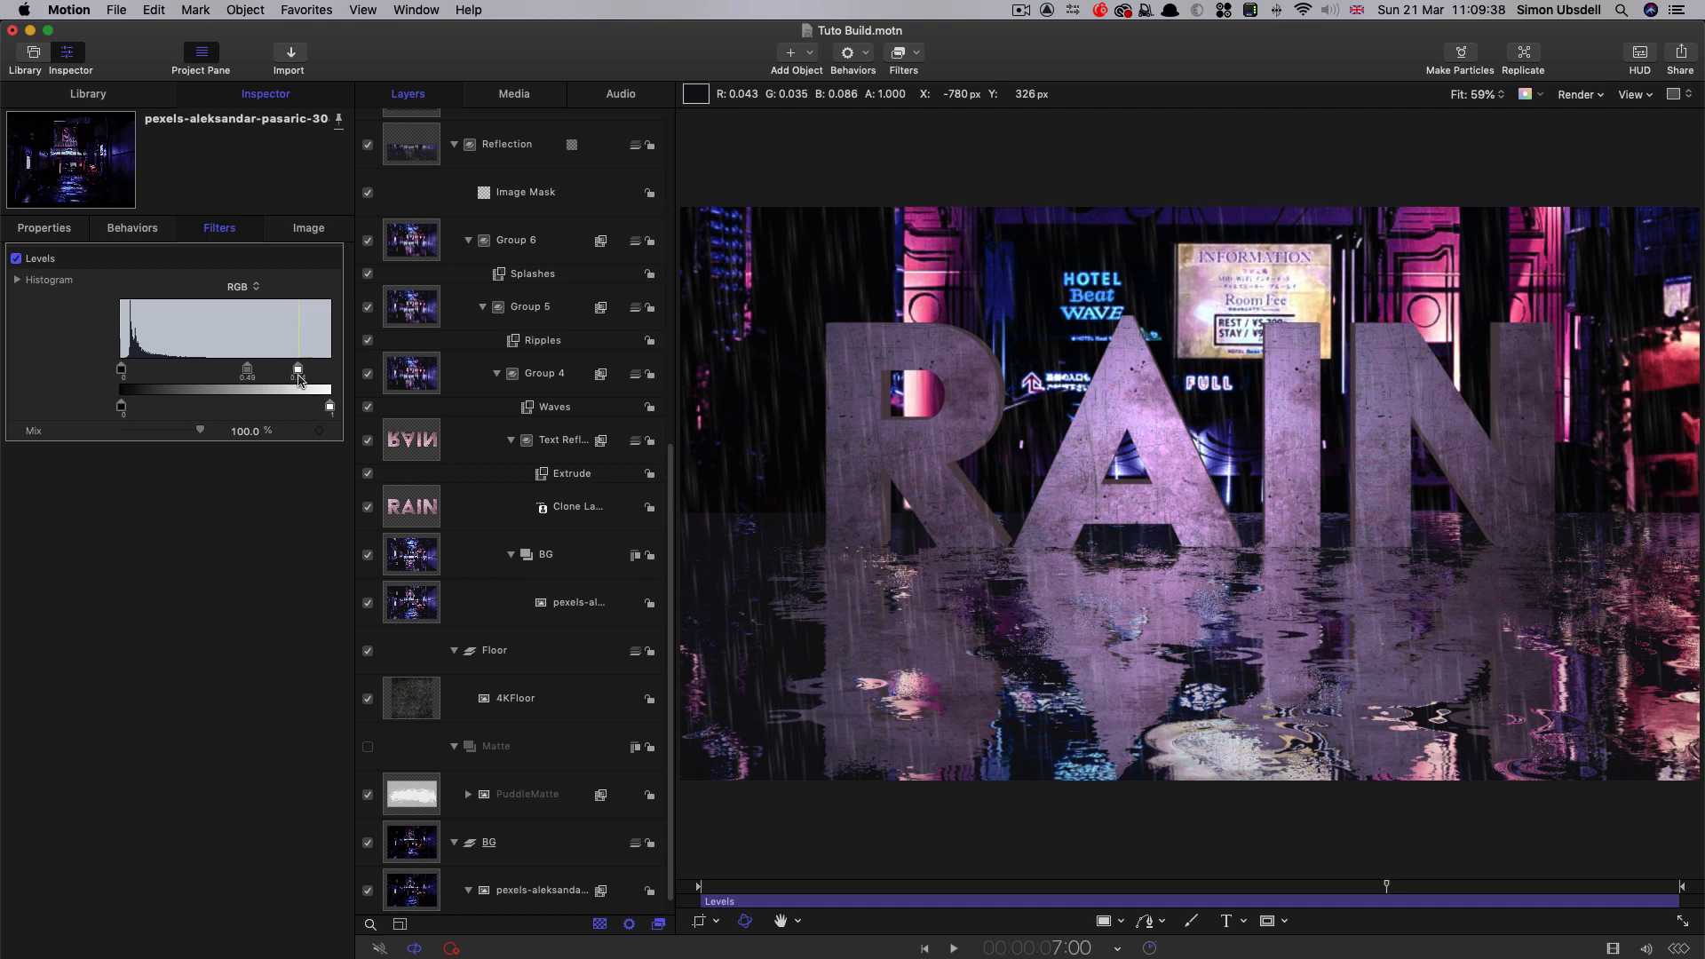
# - Add a Hawaiki Super Glow filter to the background image and set its number of glows to 4
pyautogui.scroll(-3, 491, 468)
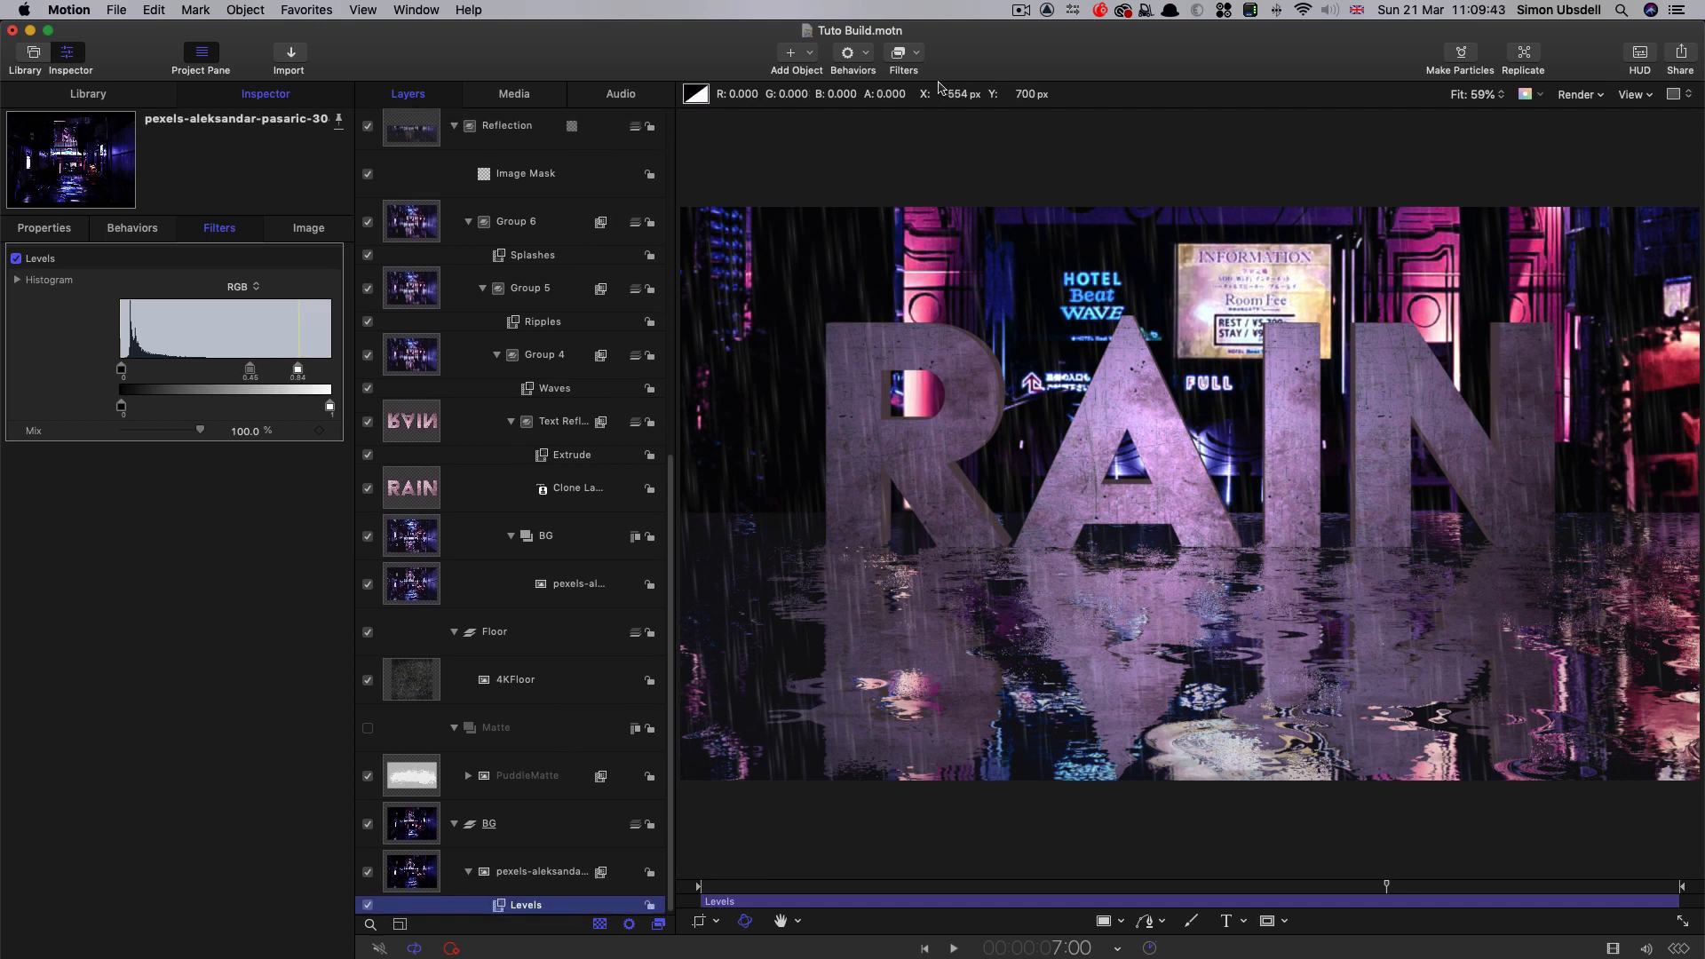
pyautogui.click(915, 55)
pyautogui.moveTo(971, 703)
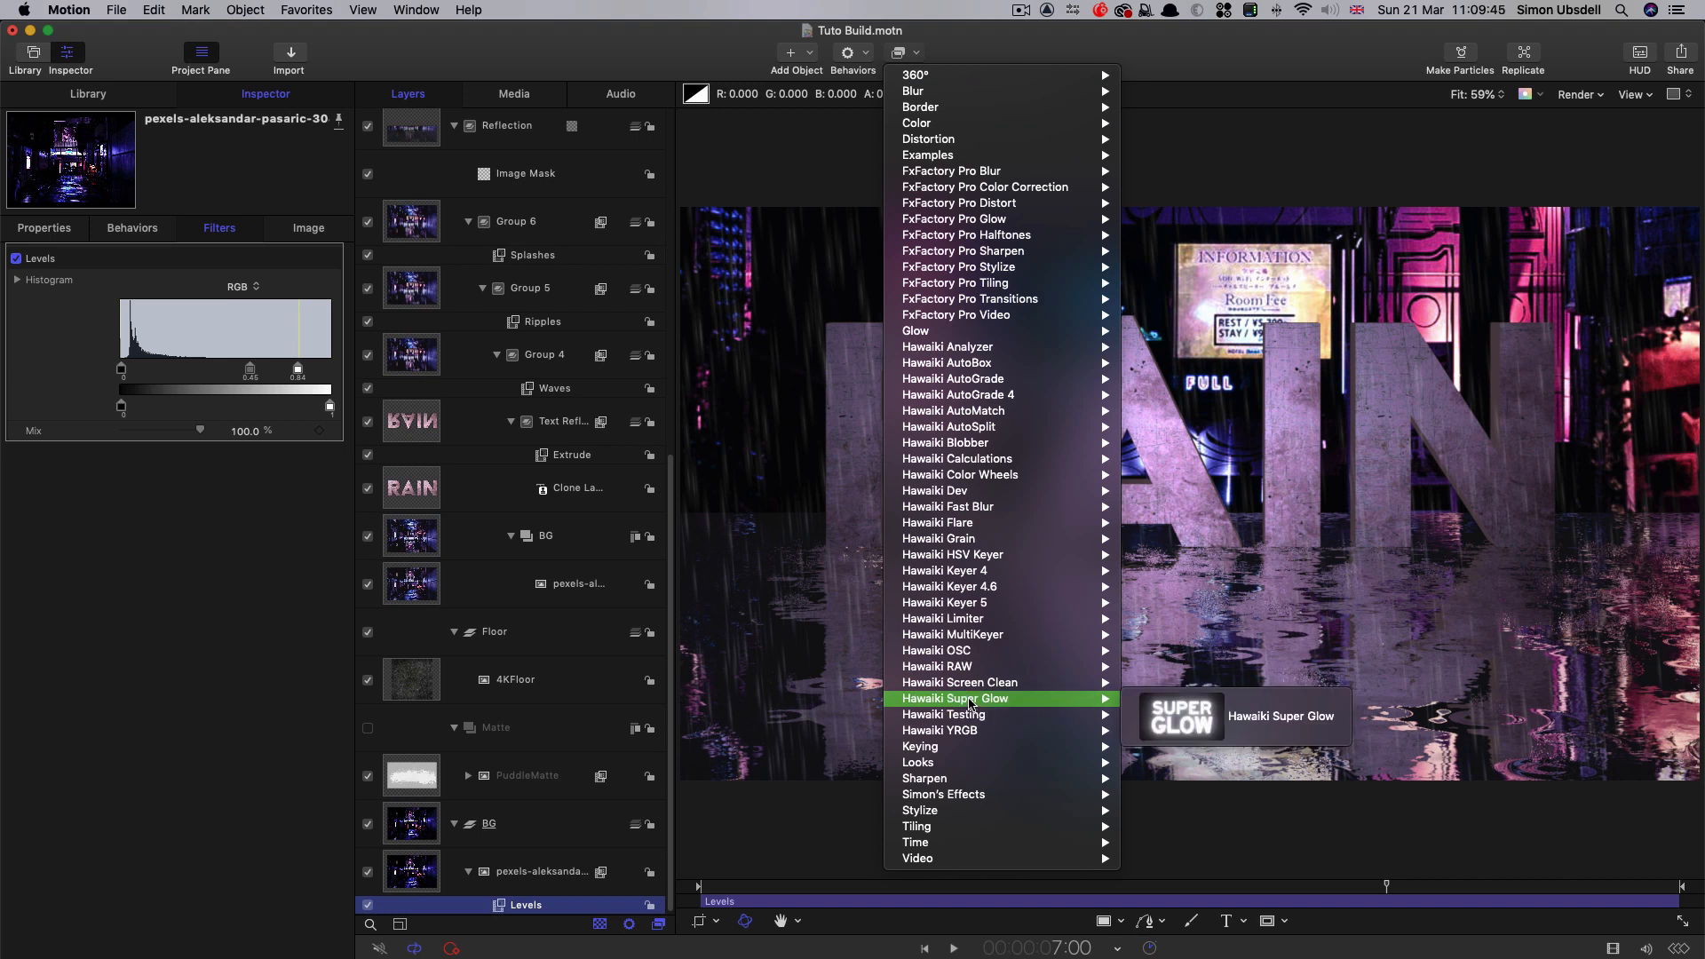
pyautogui.click(1214, 715)
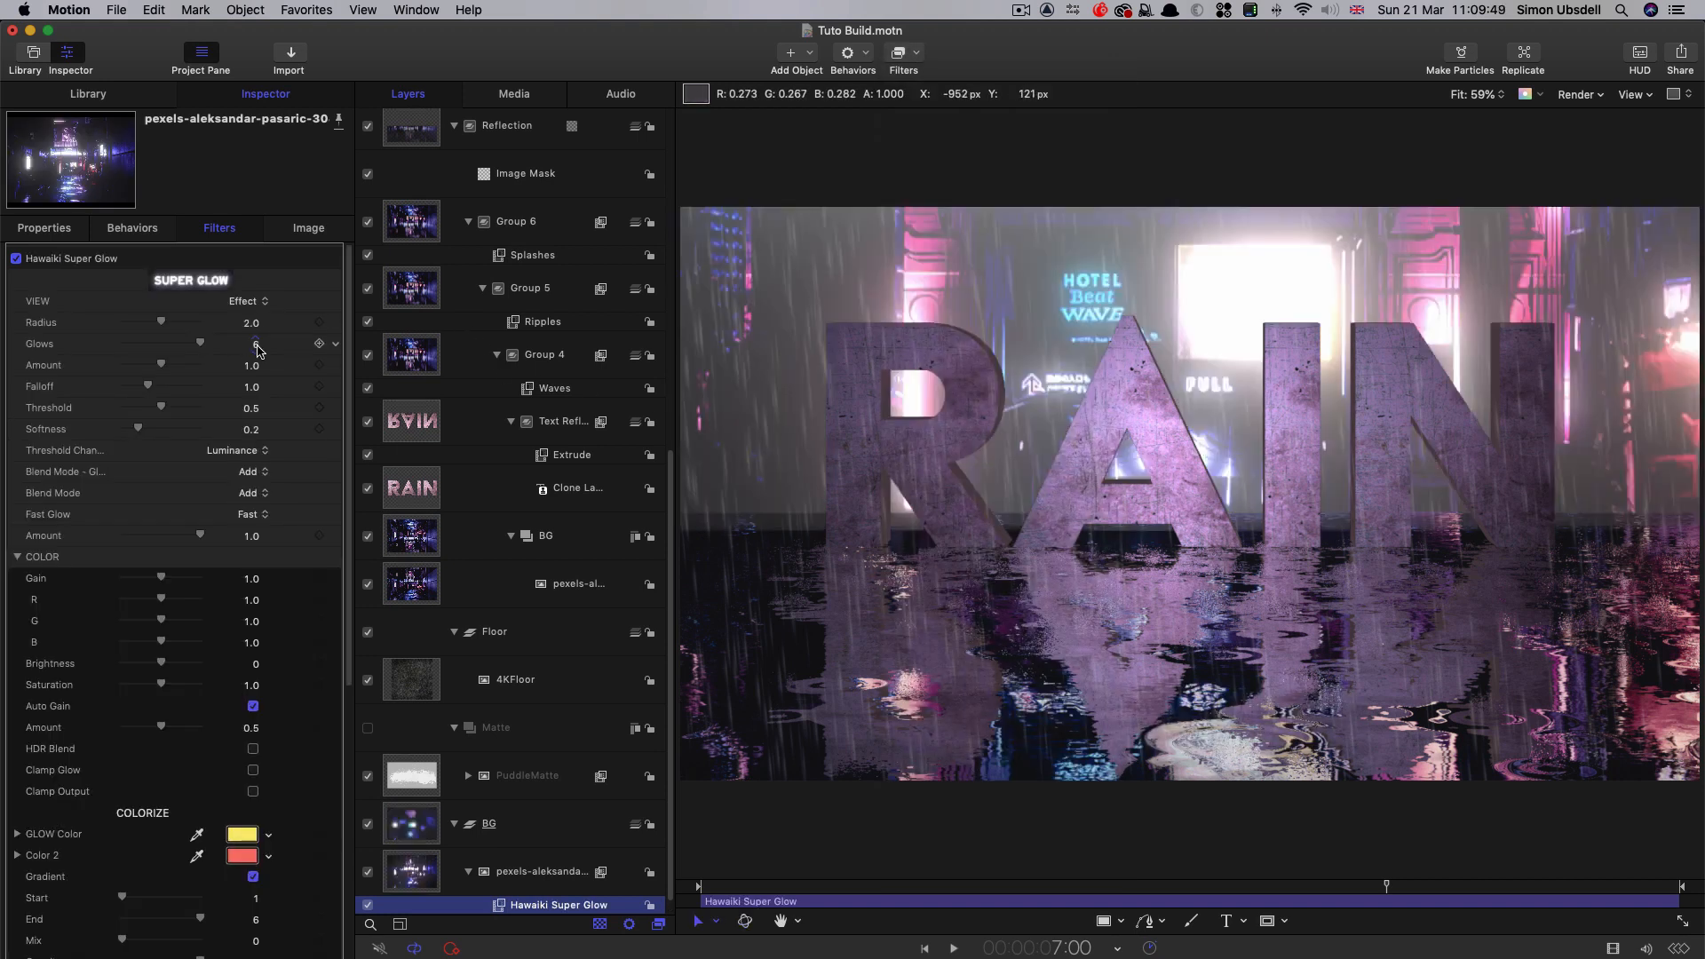
pyautogui.click(256, 348)
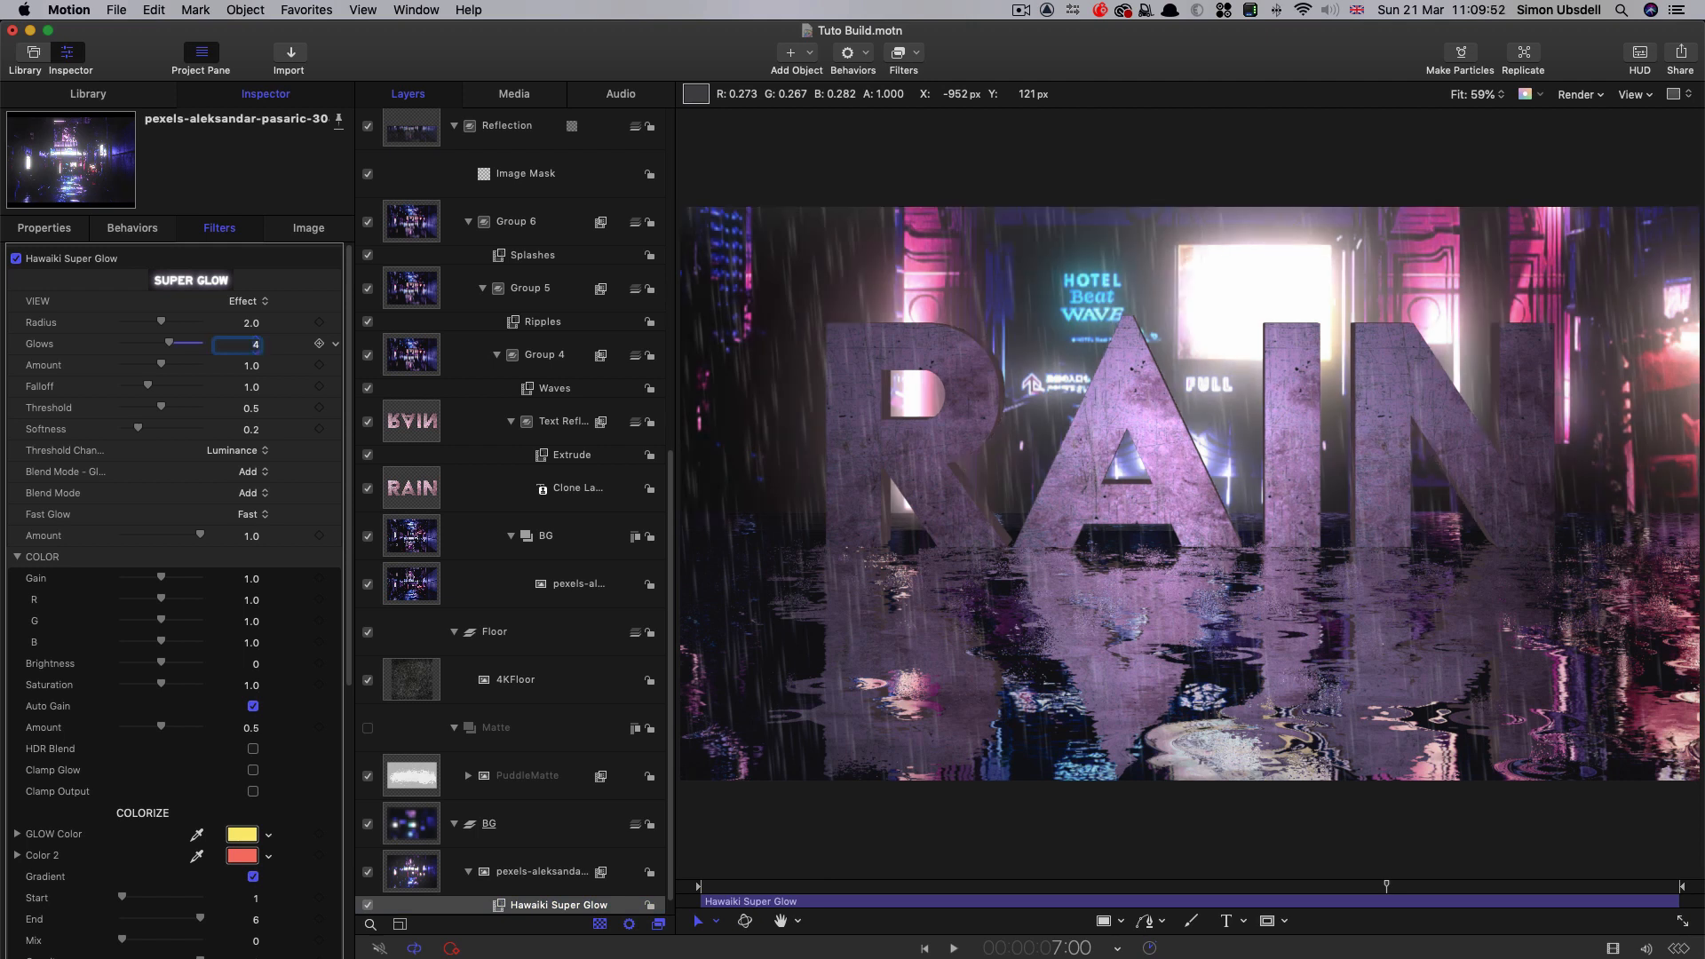
pyautogui.click(368, 905)
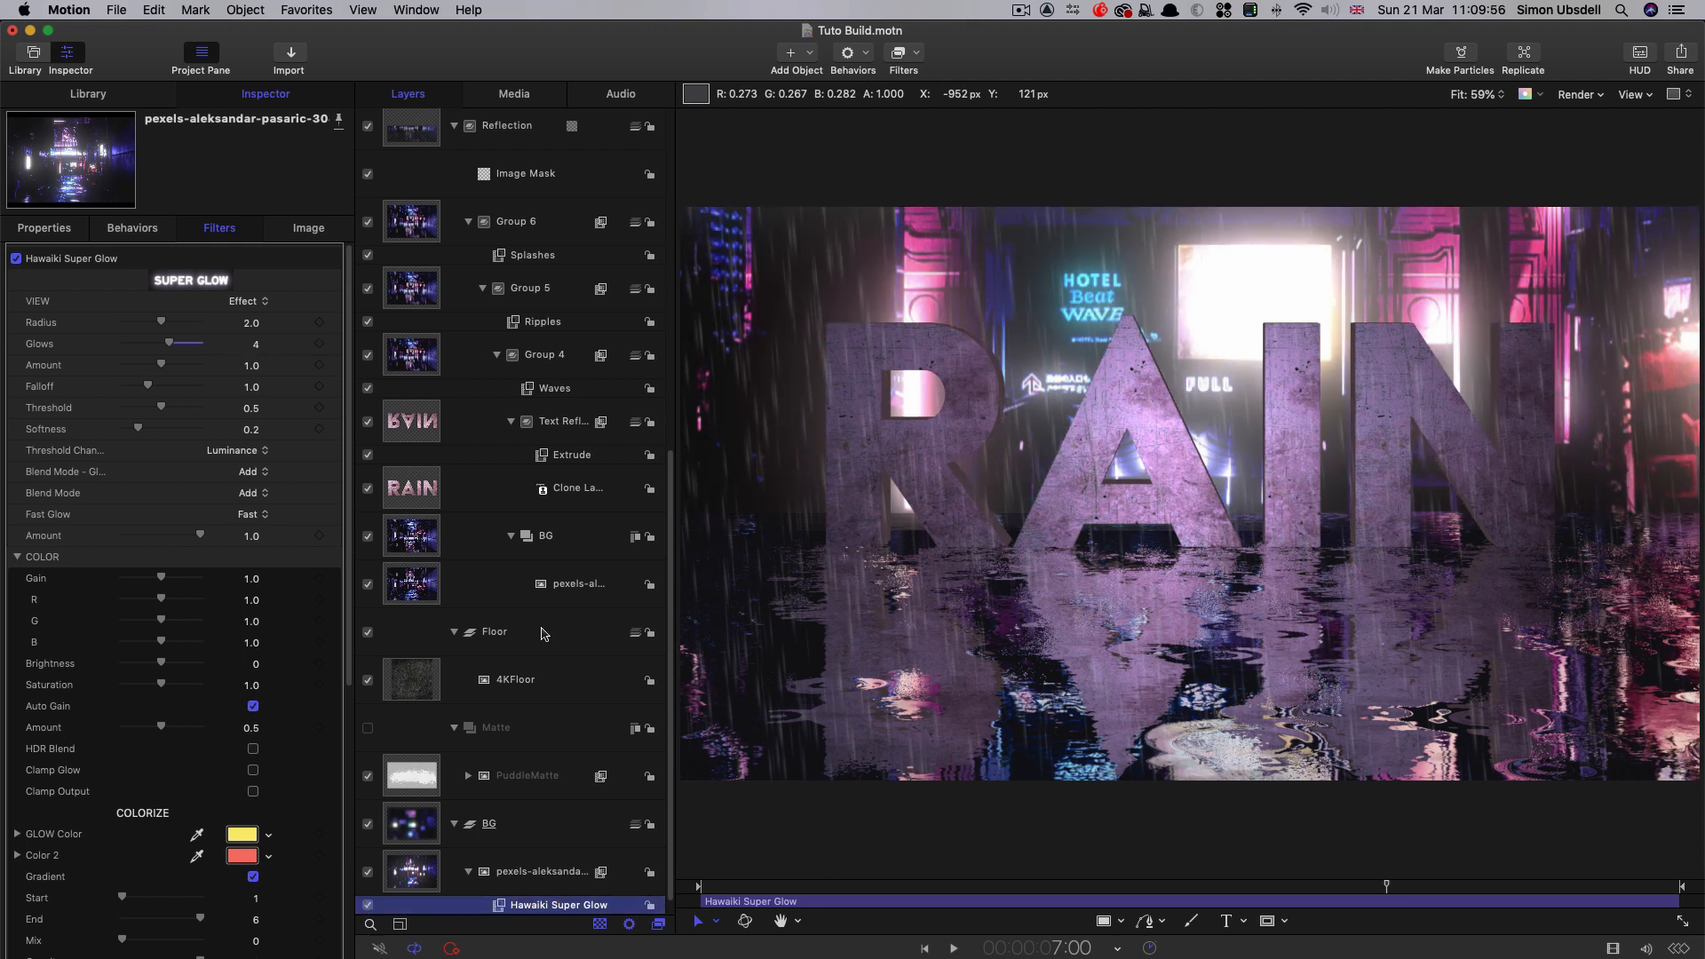
# - Copy the Super Glow and Levels filters to the image in the Reflection's BG group, and scrub the timeline to 3:10
pyautogui.click(499, 899)
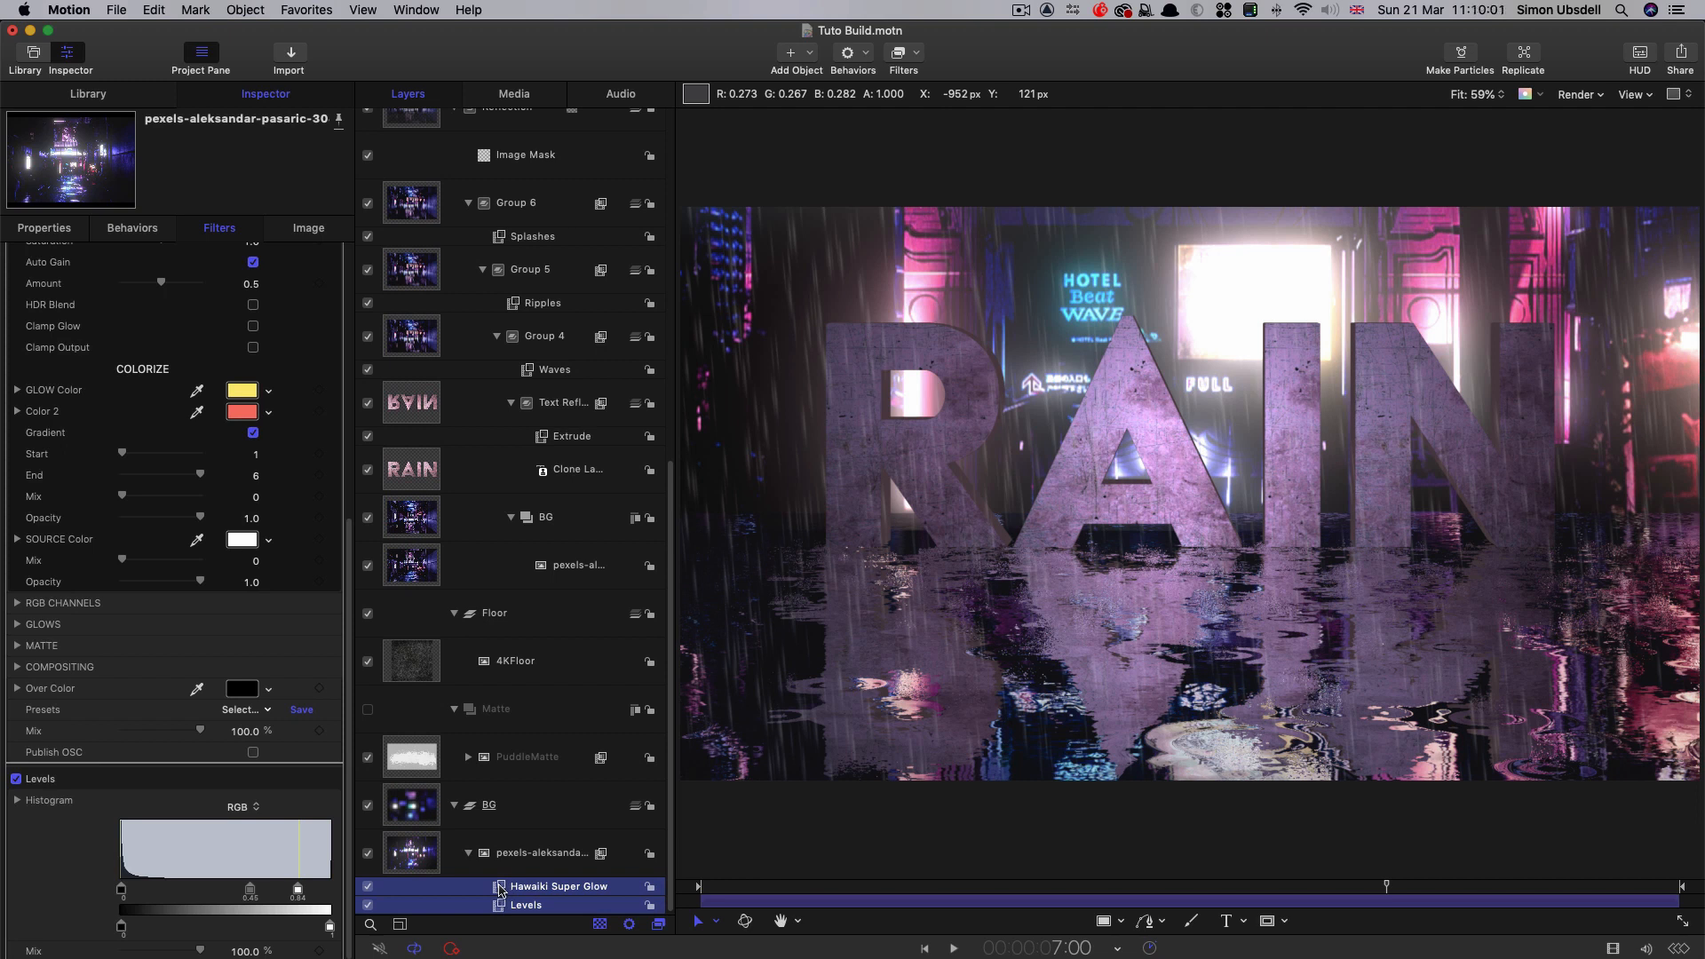
pyautogui.moveTo(503, 885); pyautogui.dragTo(407, 565)
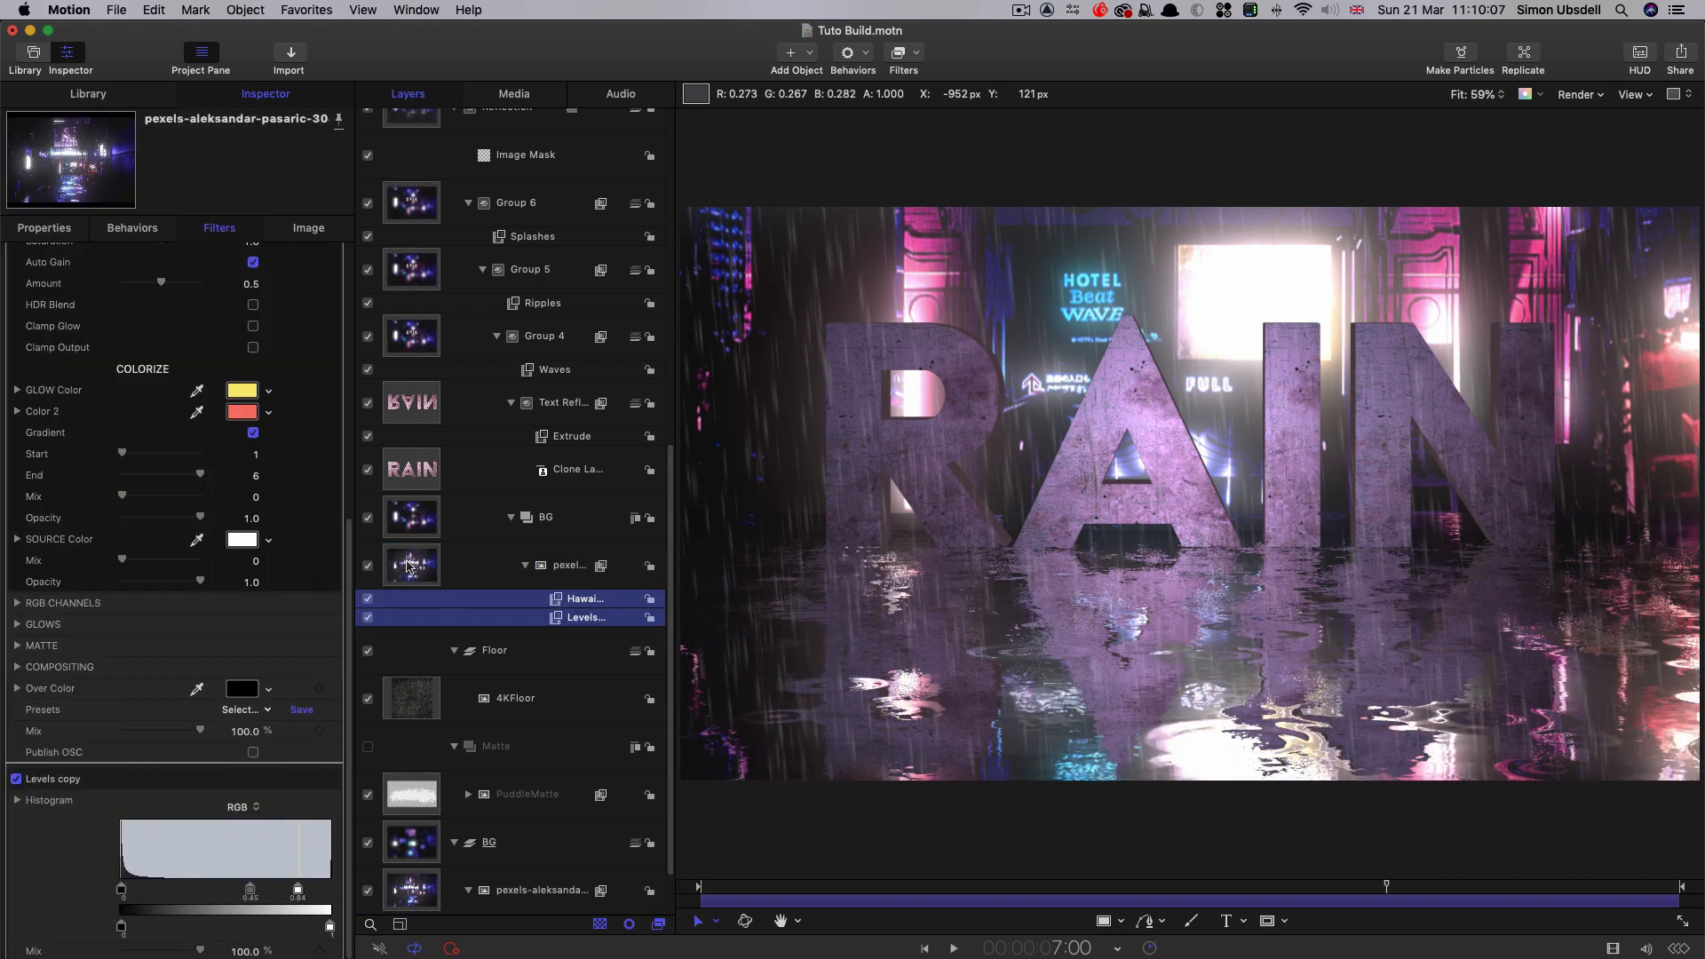
pyautogui.click(937, 895)
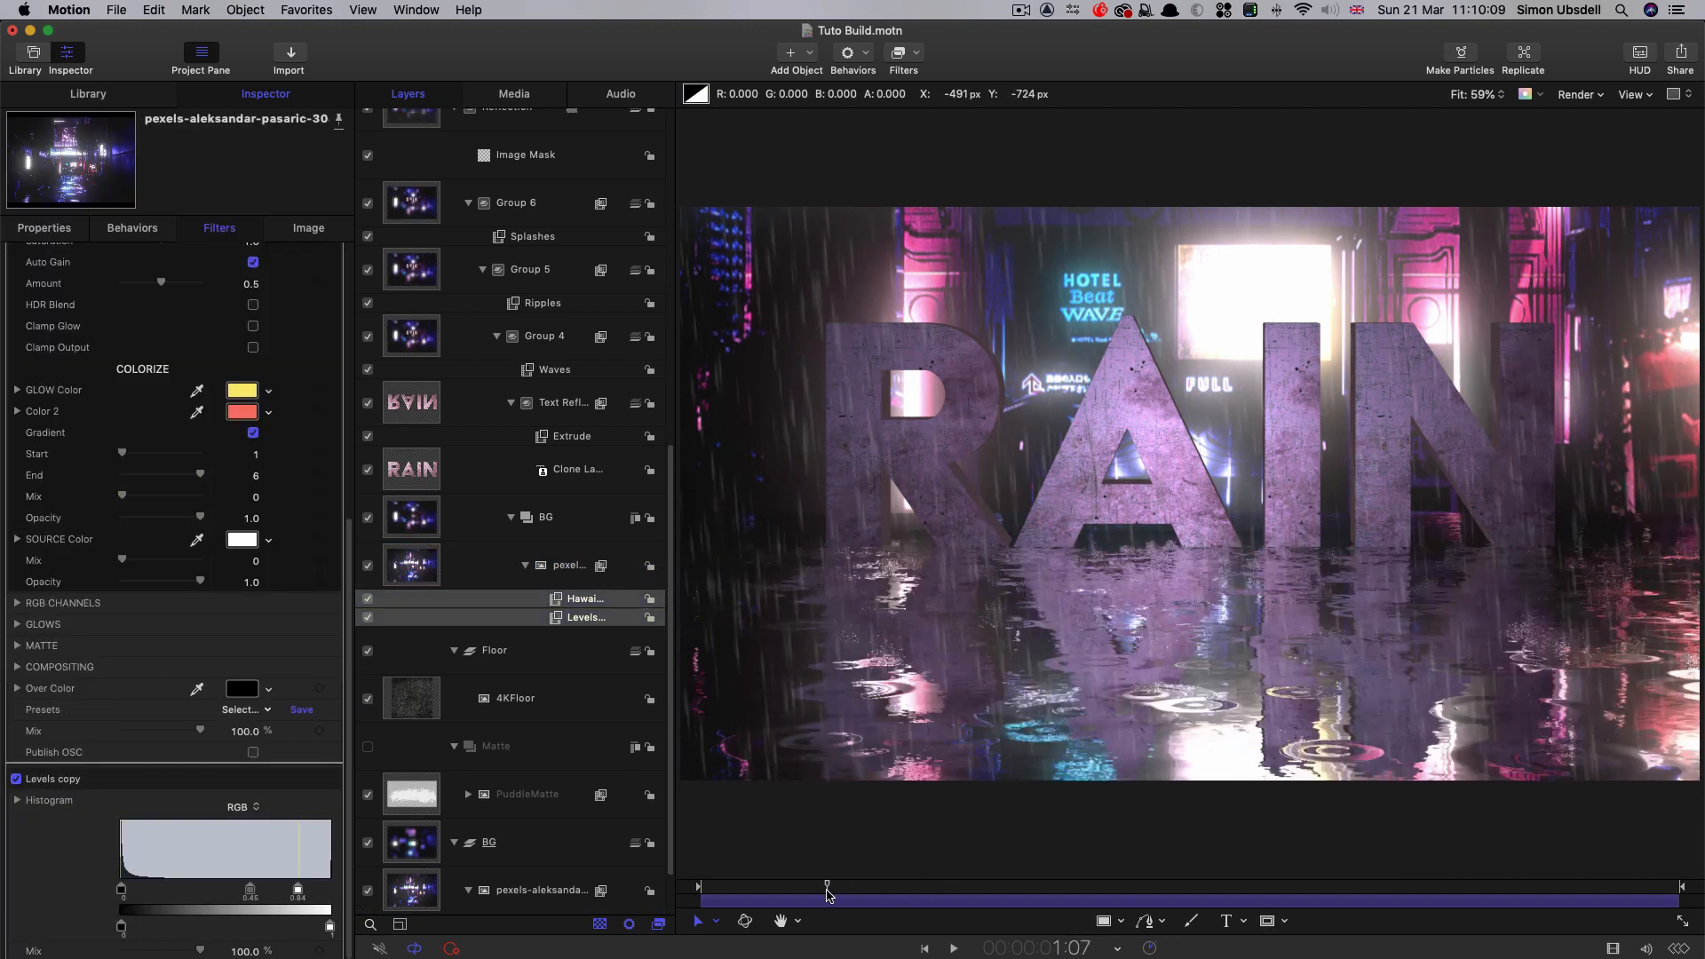
pyautogui.moveTo(939, 895); pyautogui.dragTo(1036, 905)
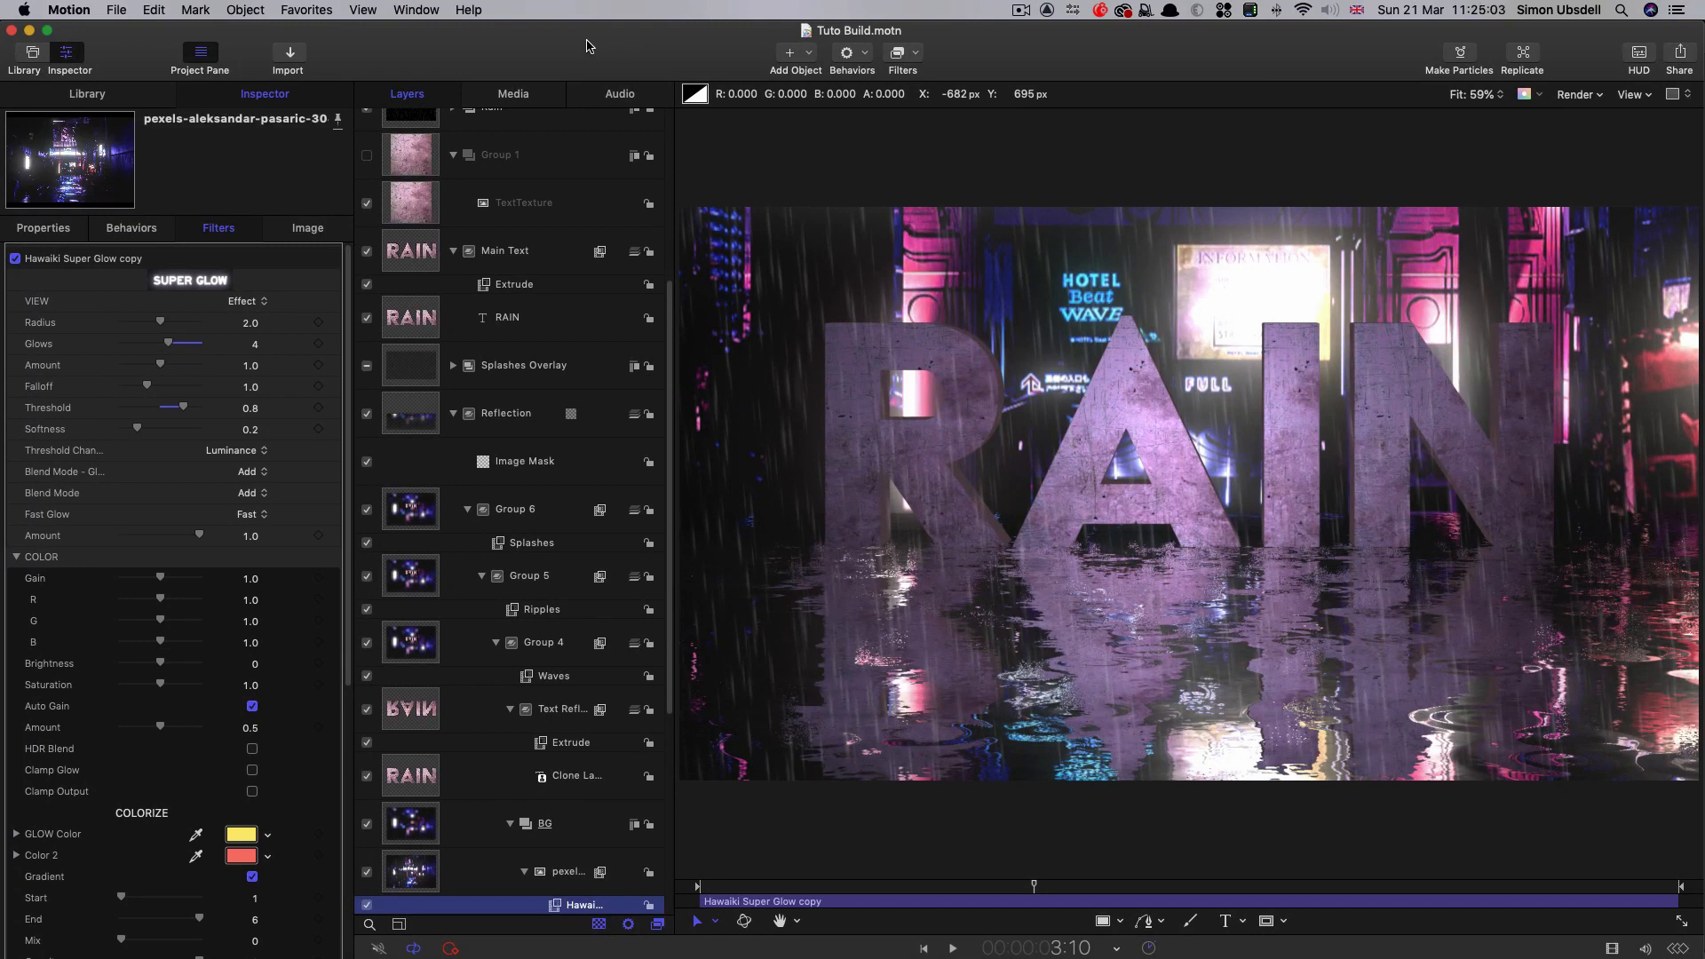
# - Add a camera to the scene and set its X rotation to -45°
pyautogui.click(811, 53)
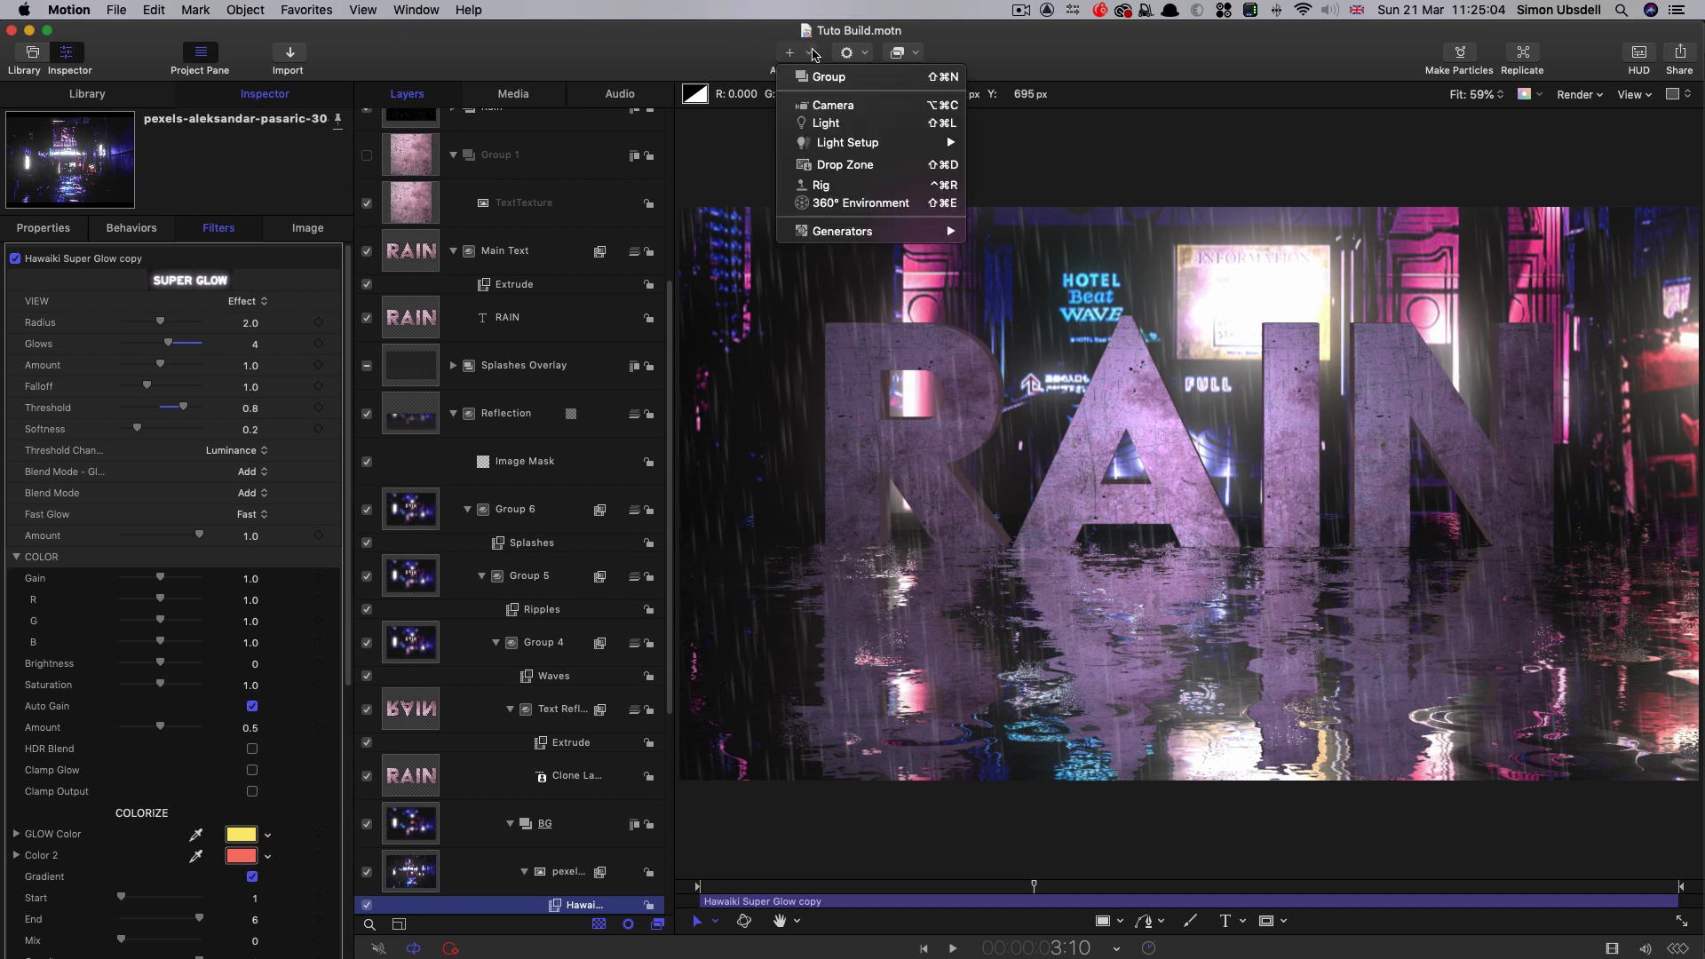
pyautogui.click(824, 105)
pyautogui.scroll(5, 504, 434)
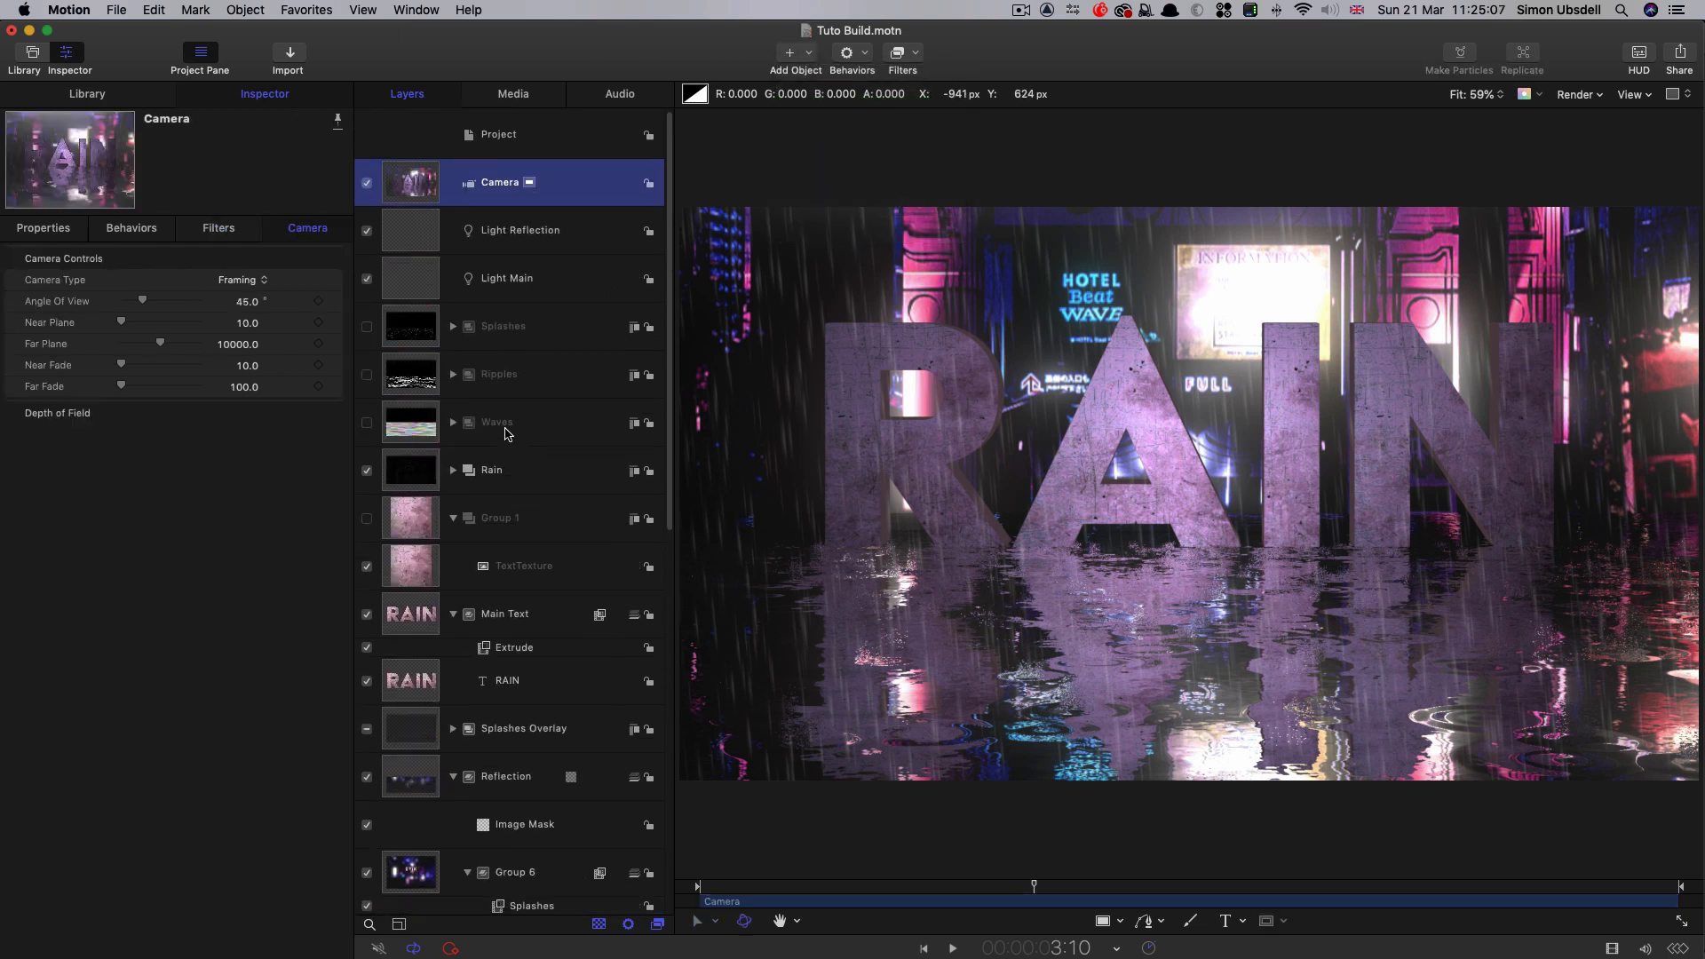
pyautogui.press('F1')
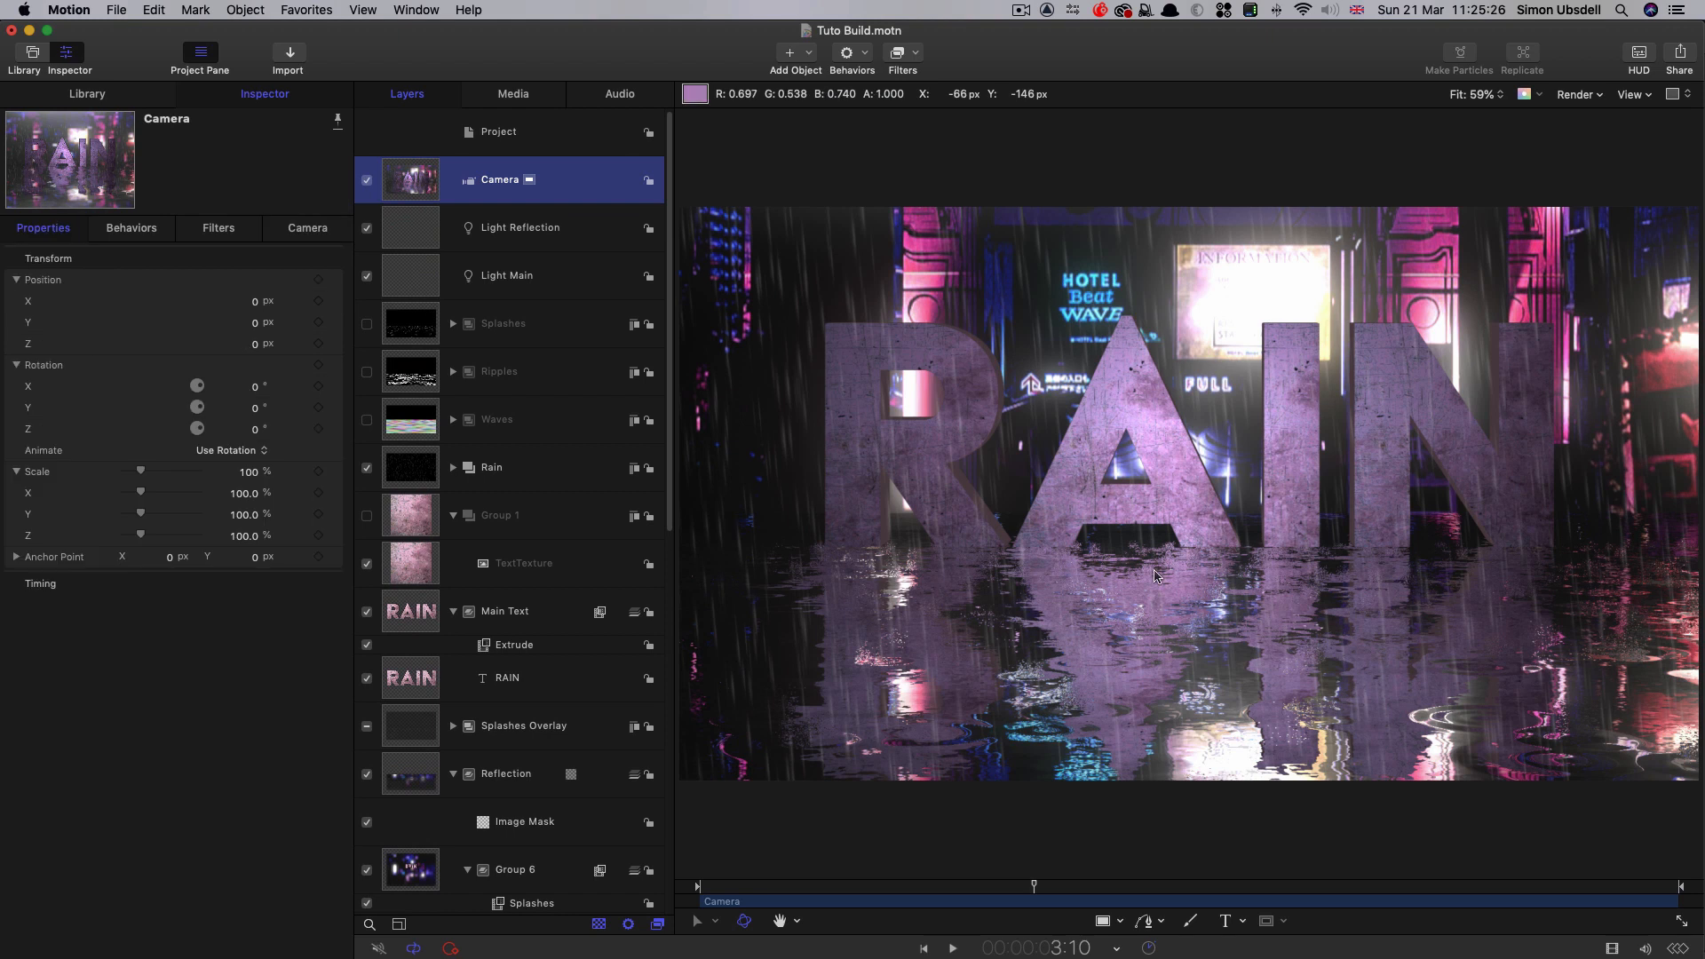
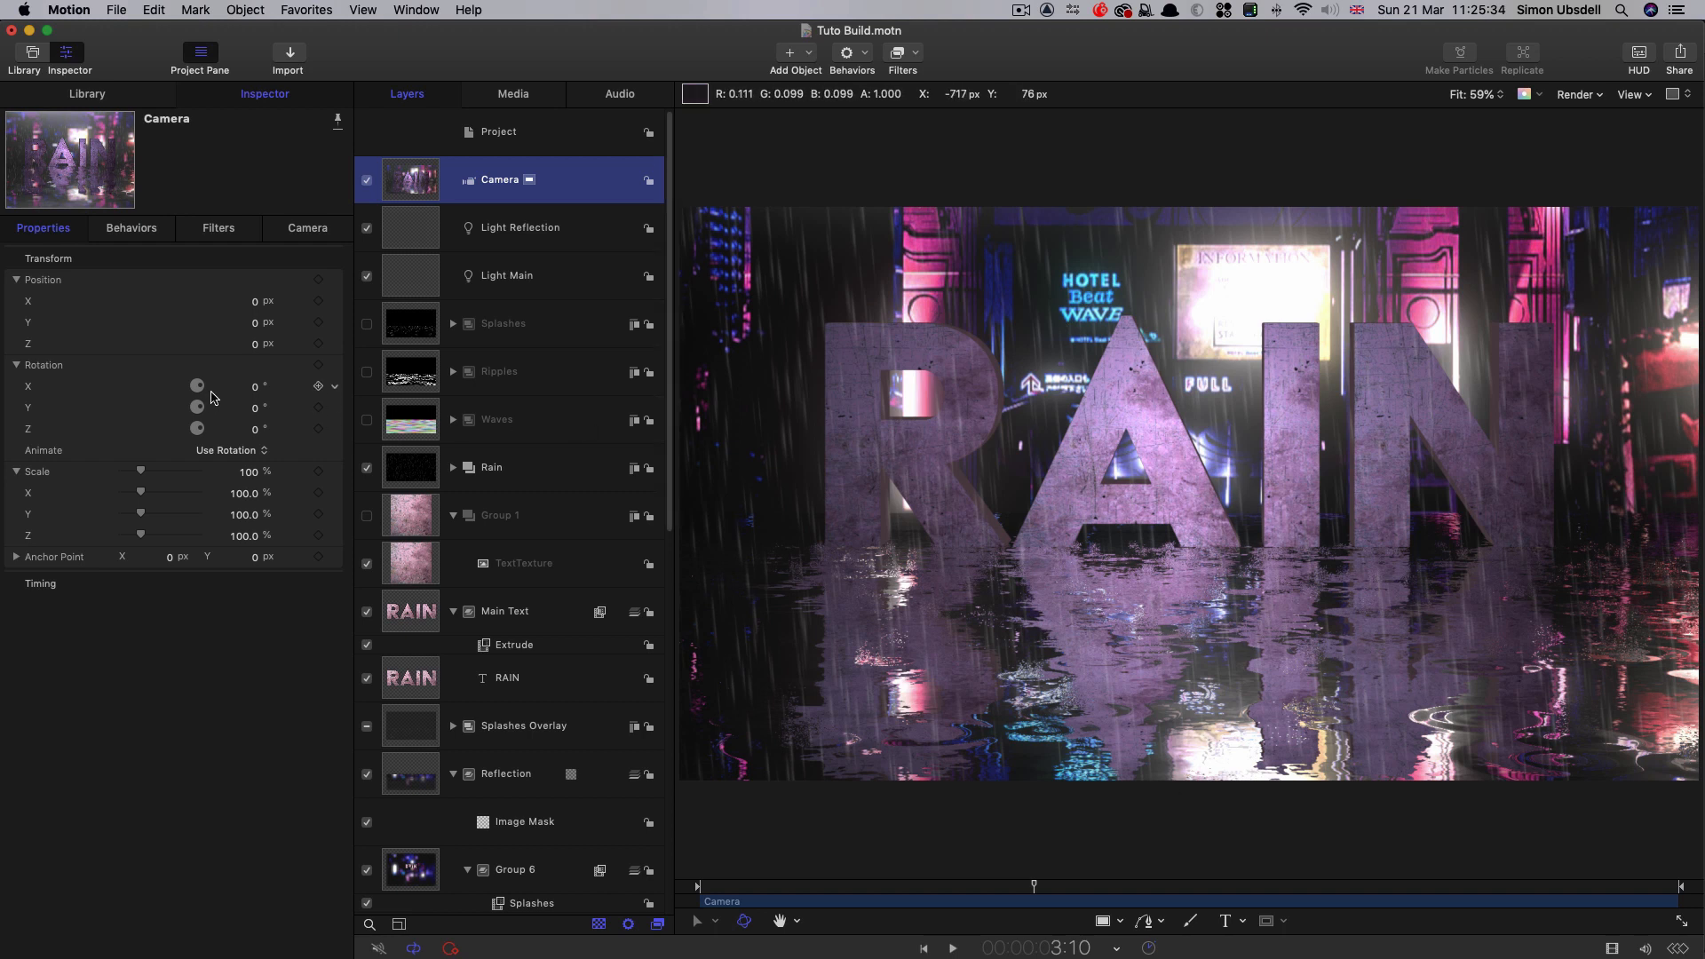
pyautogui.click(255, 388)
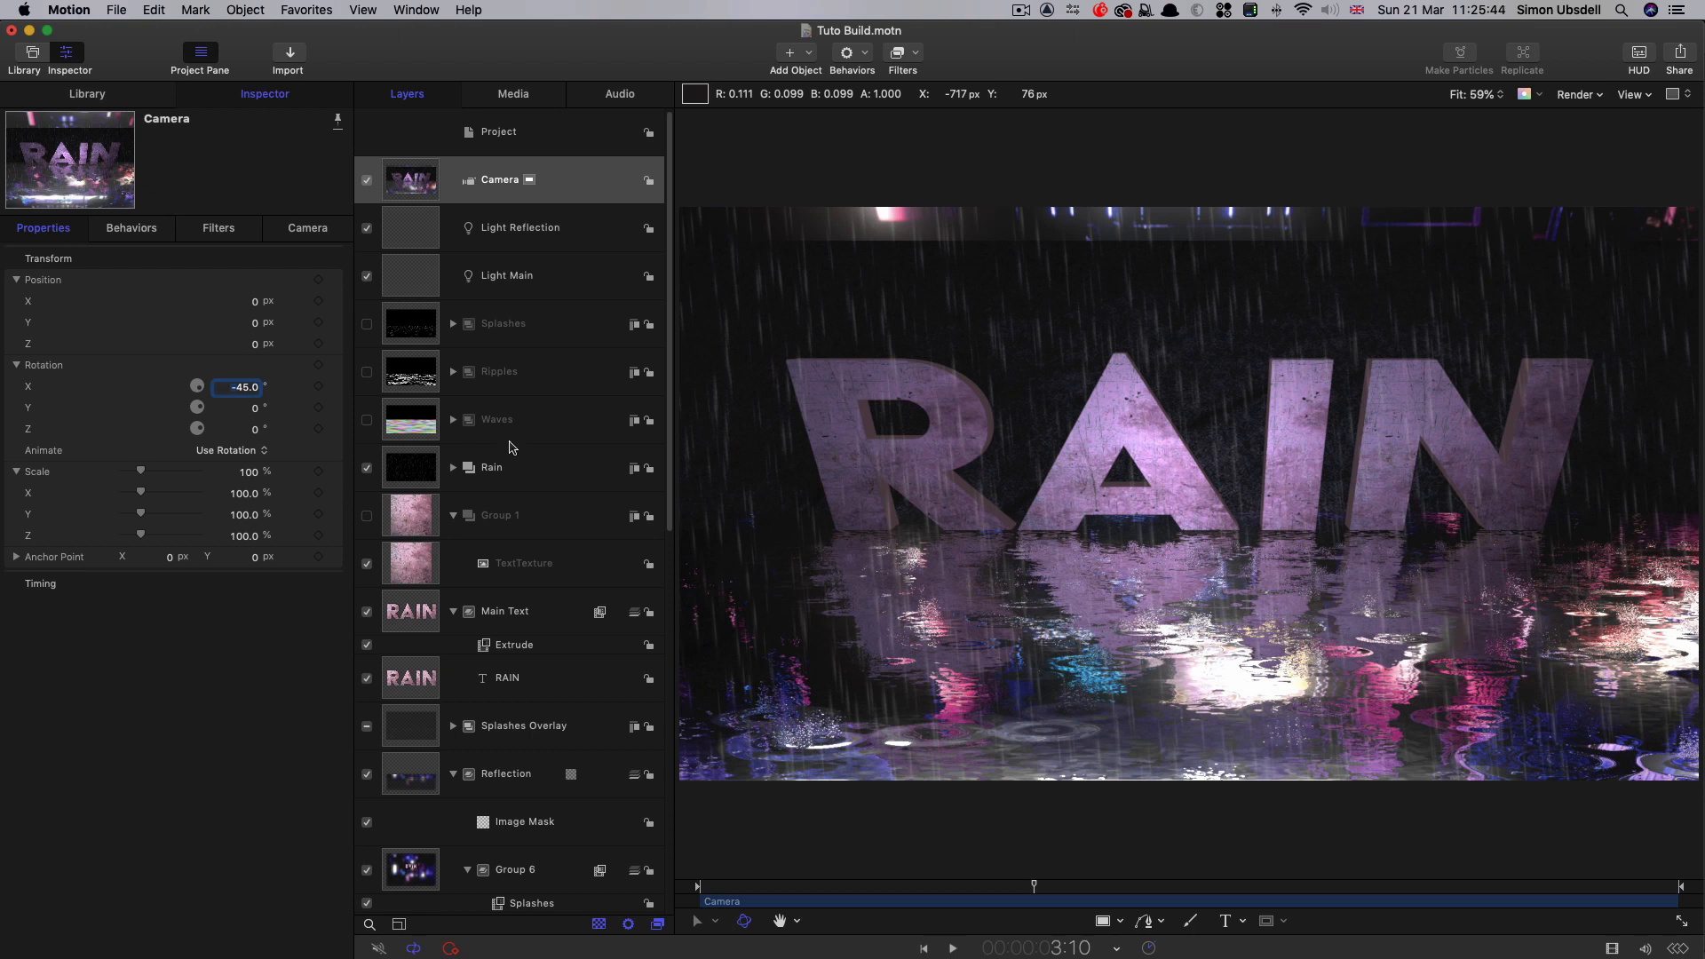
# - Disable the Splashes filter on Group 6 and the Ripples filter on Group 5 inside the Reflection group
pyautogui.scroll(-10, 513, 446)
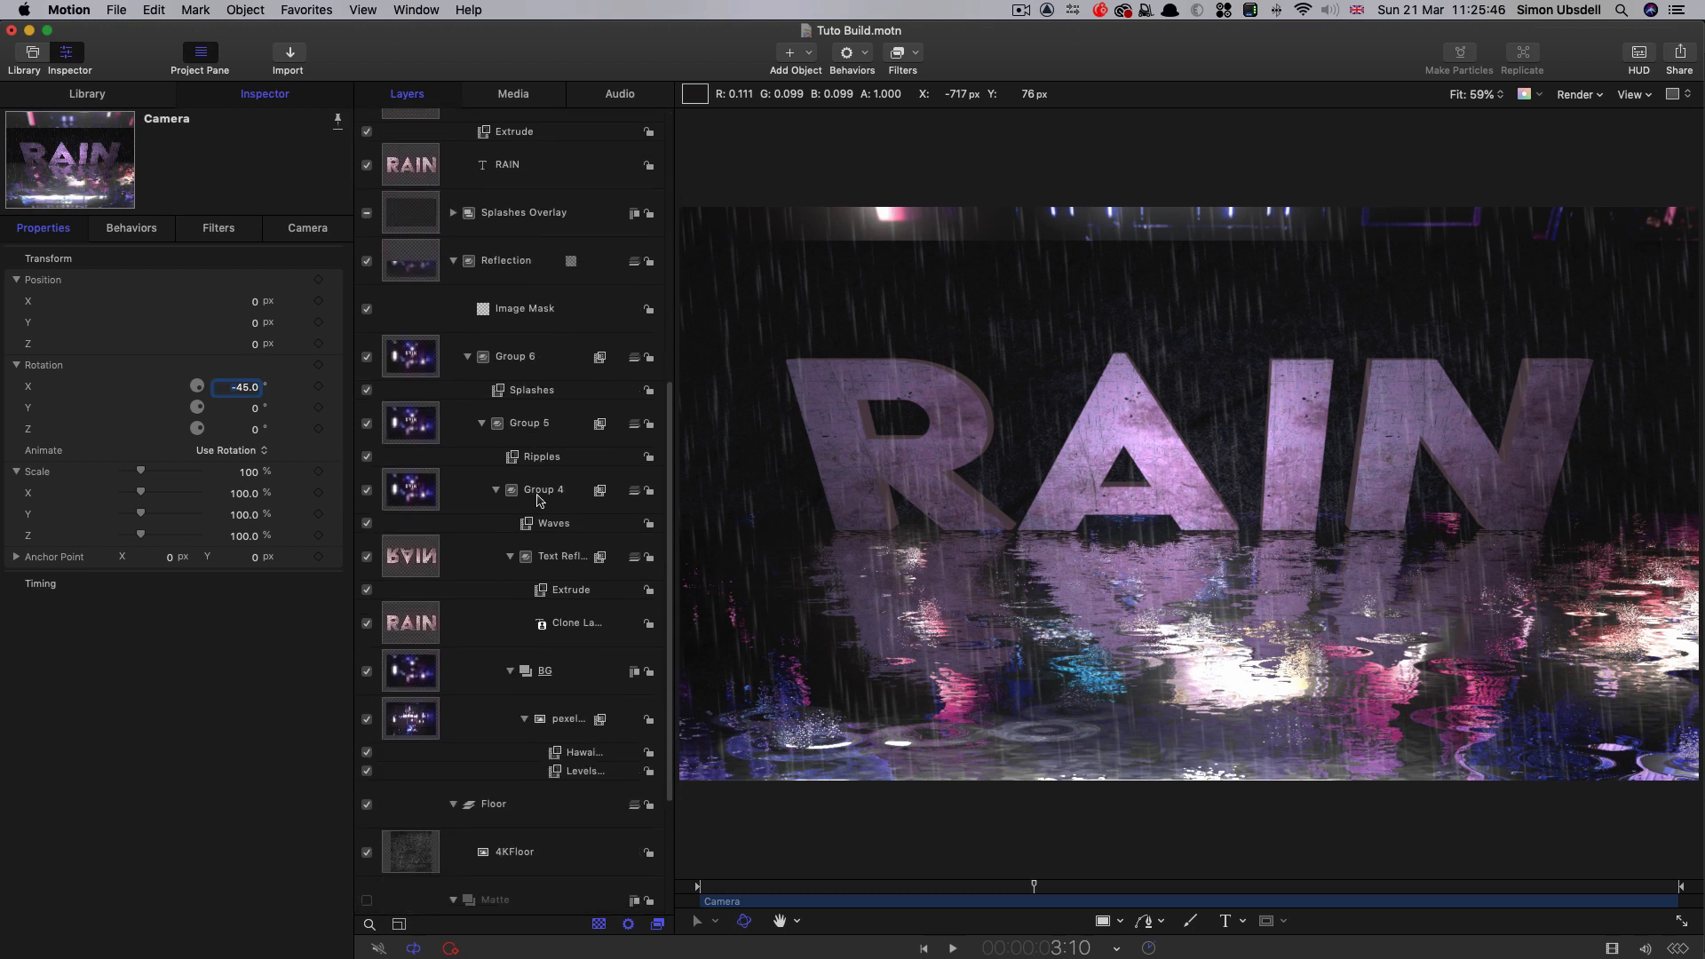
pyautogui.scroll(-1, 537, 500)
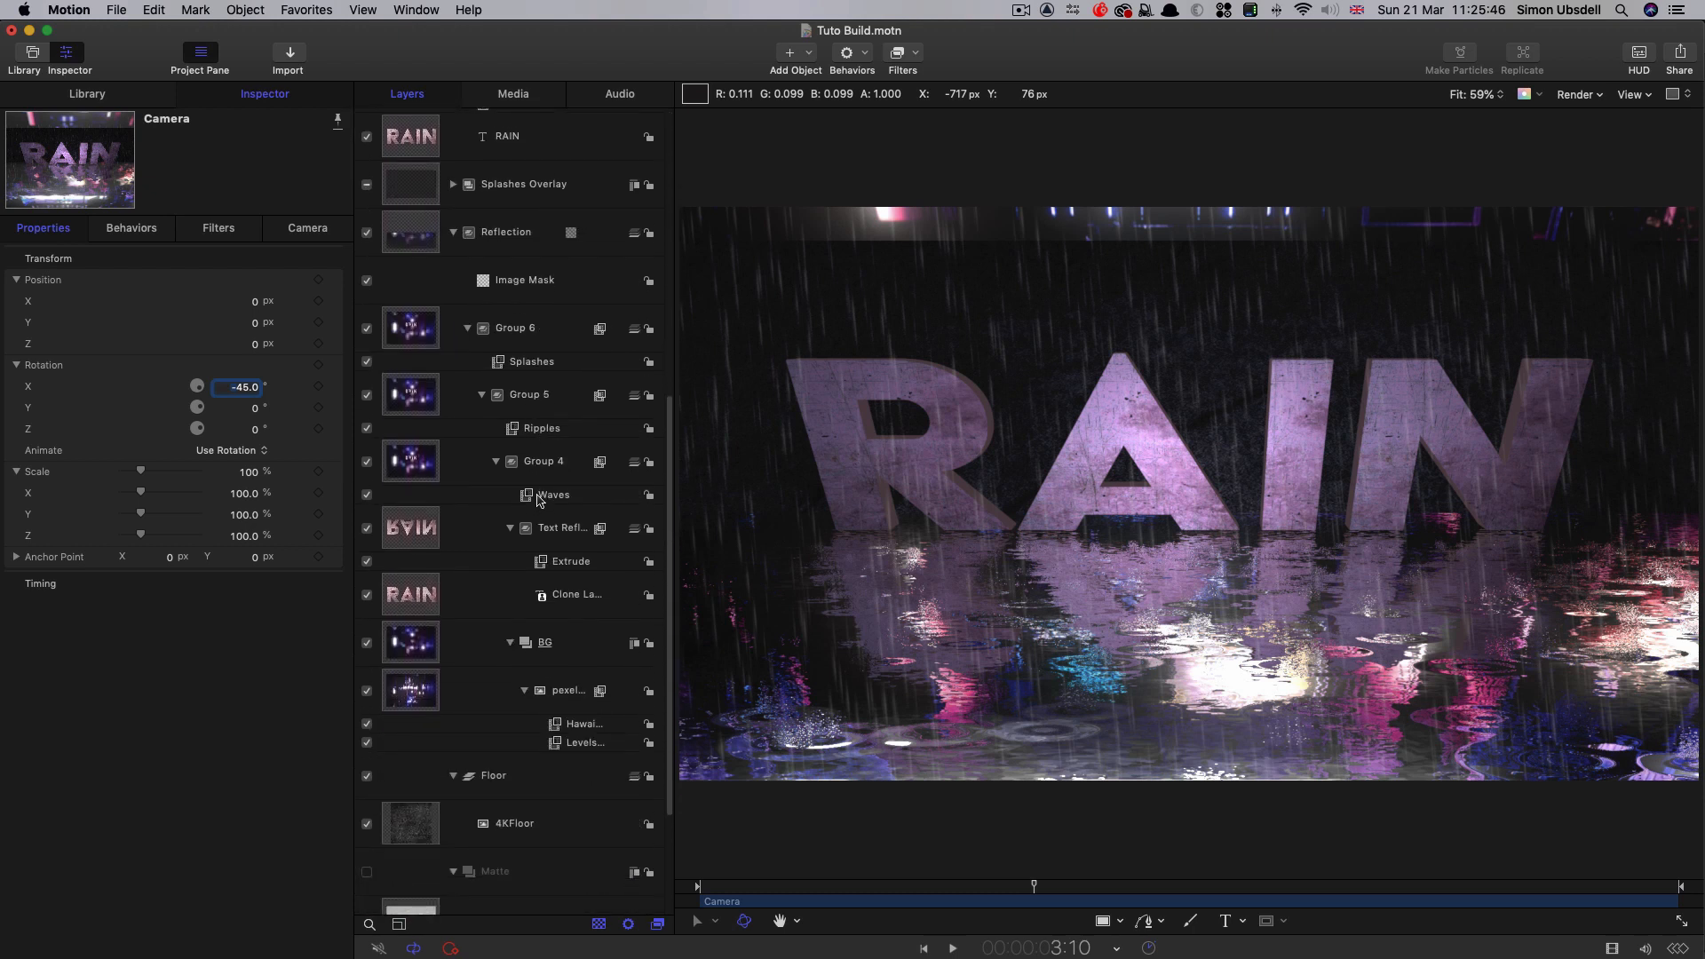
pyautogui.click(366, 355)
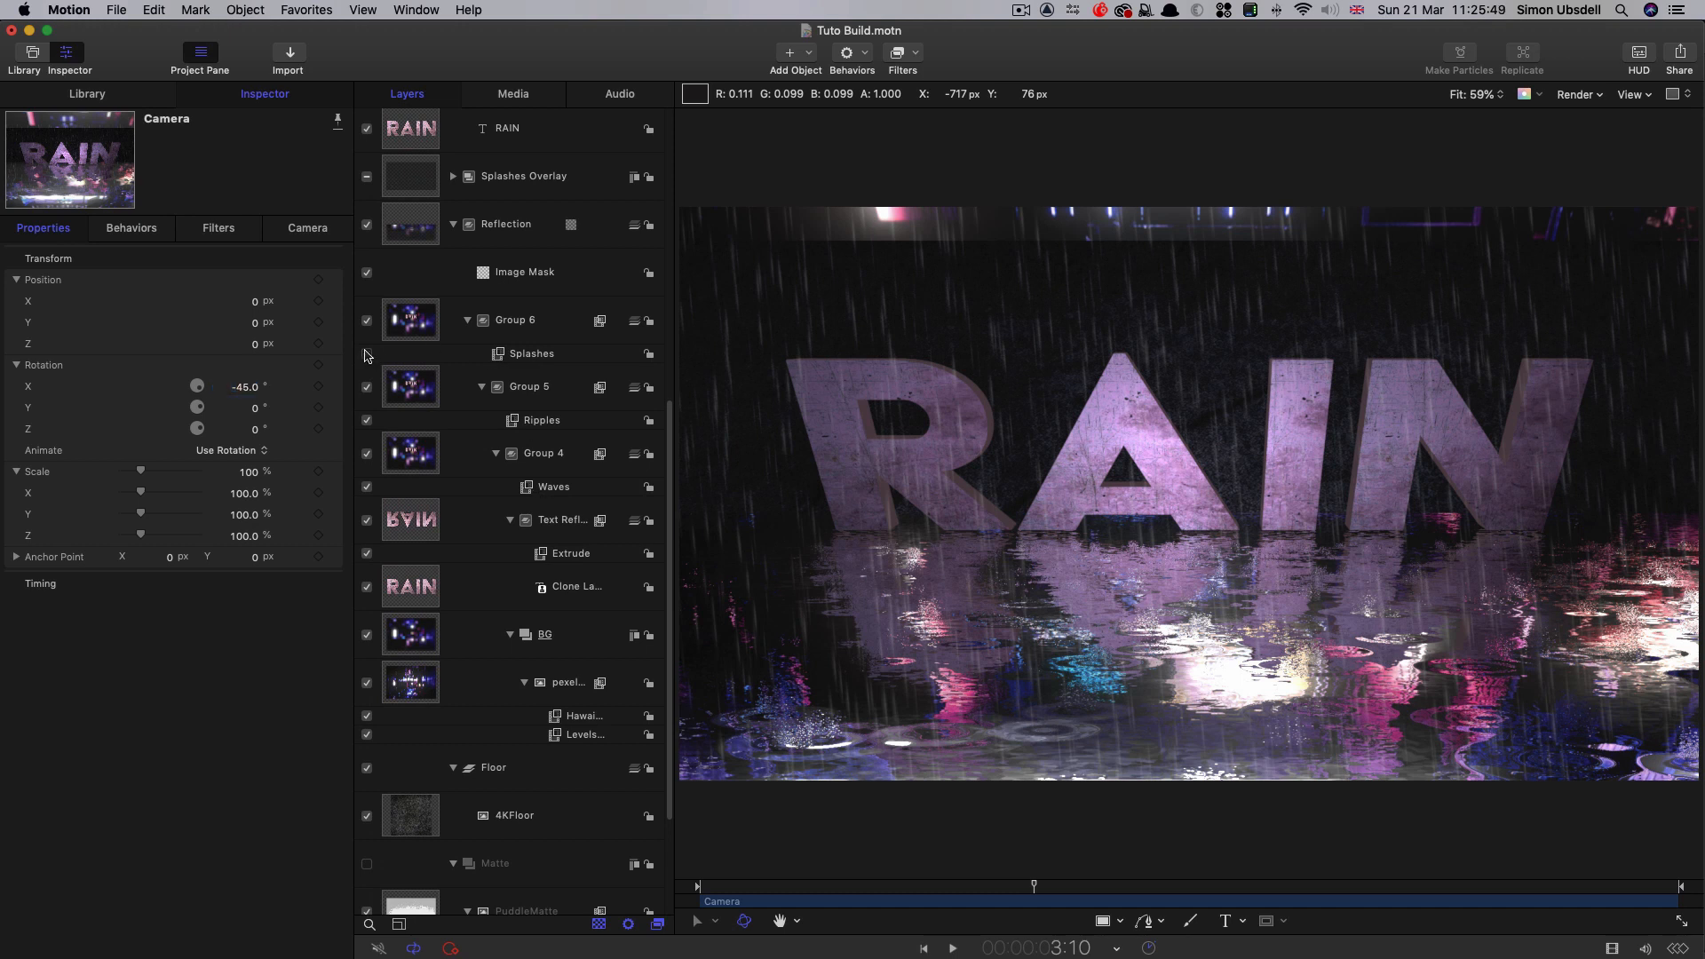
pyautogui.click(366, 421)
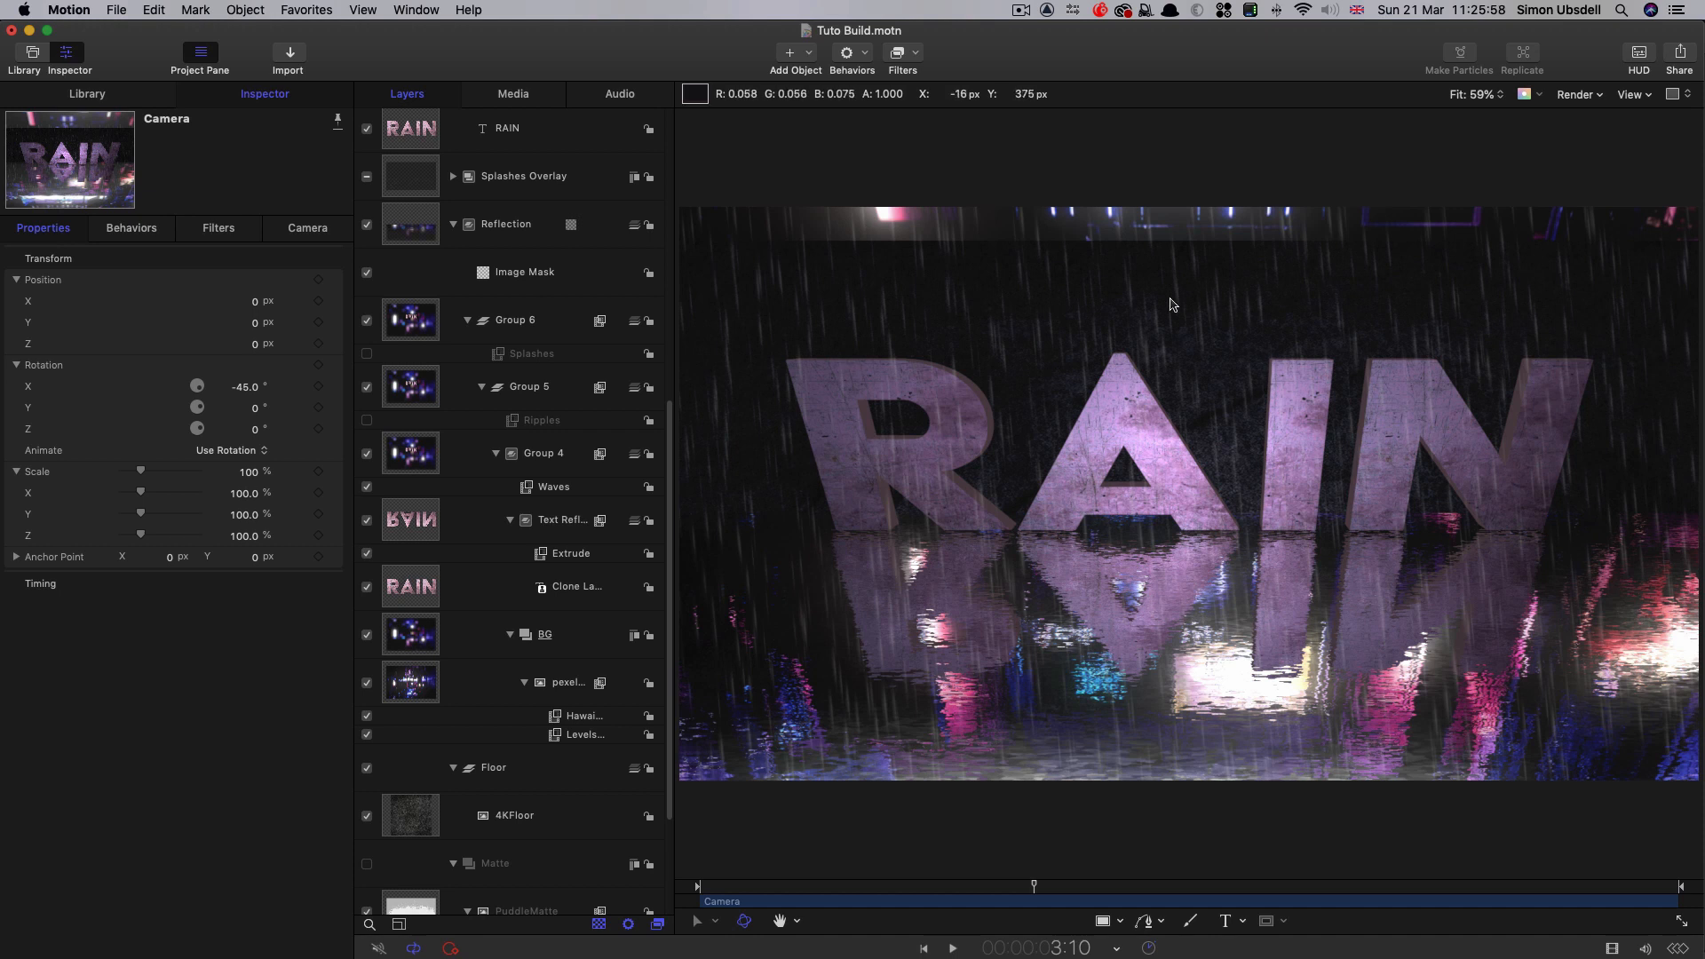
# - Turn the Matte group and the BG group inside the Reflection group into 3D groups
pyautogui.scroll(-5, 561, 686)
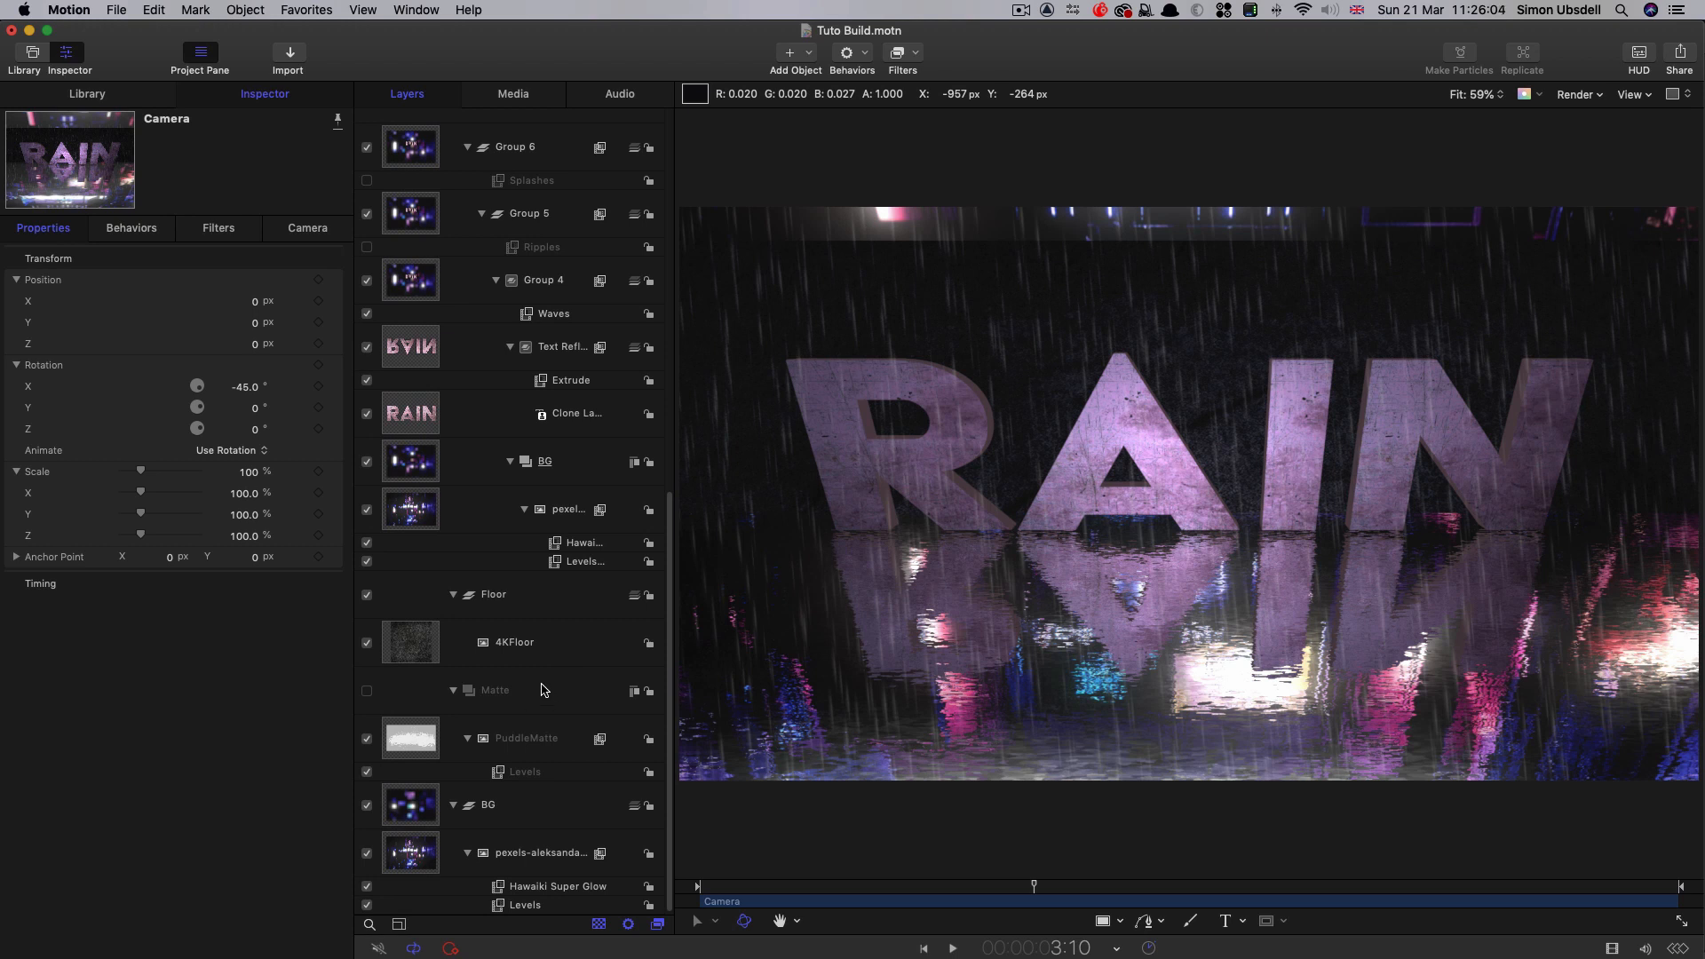
pyautogui.click(546, 693)
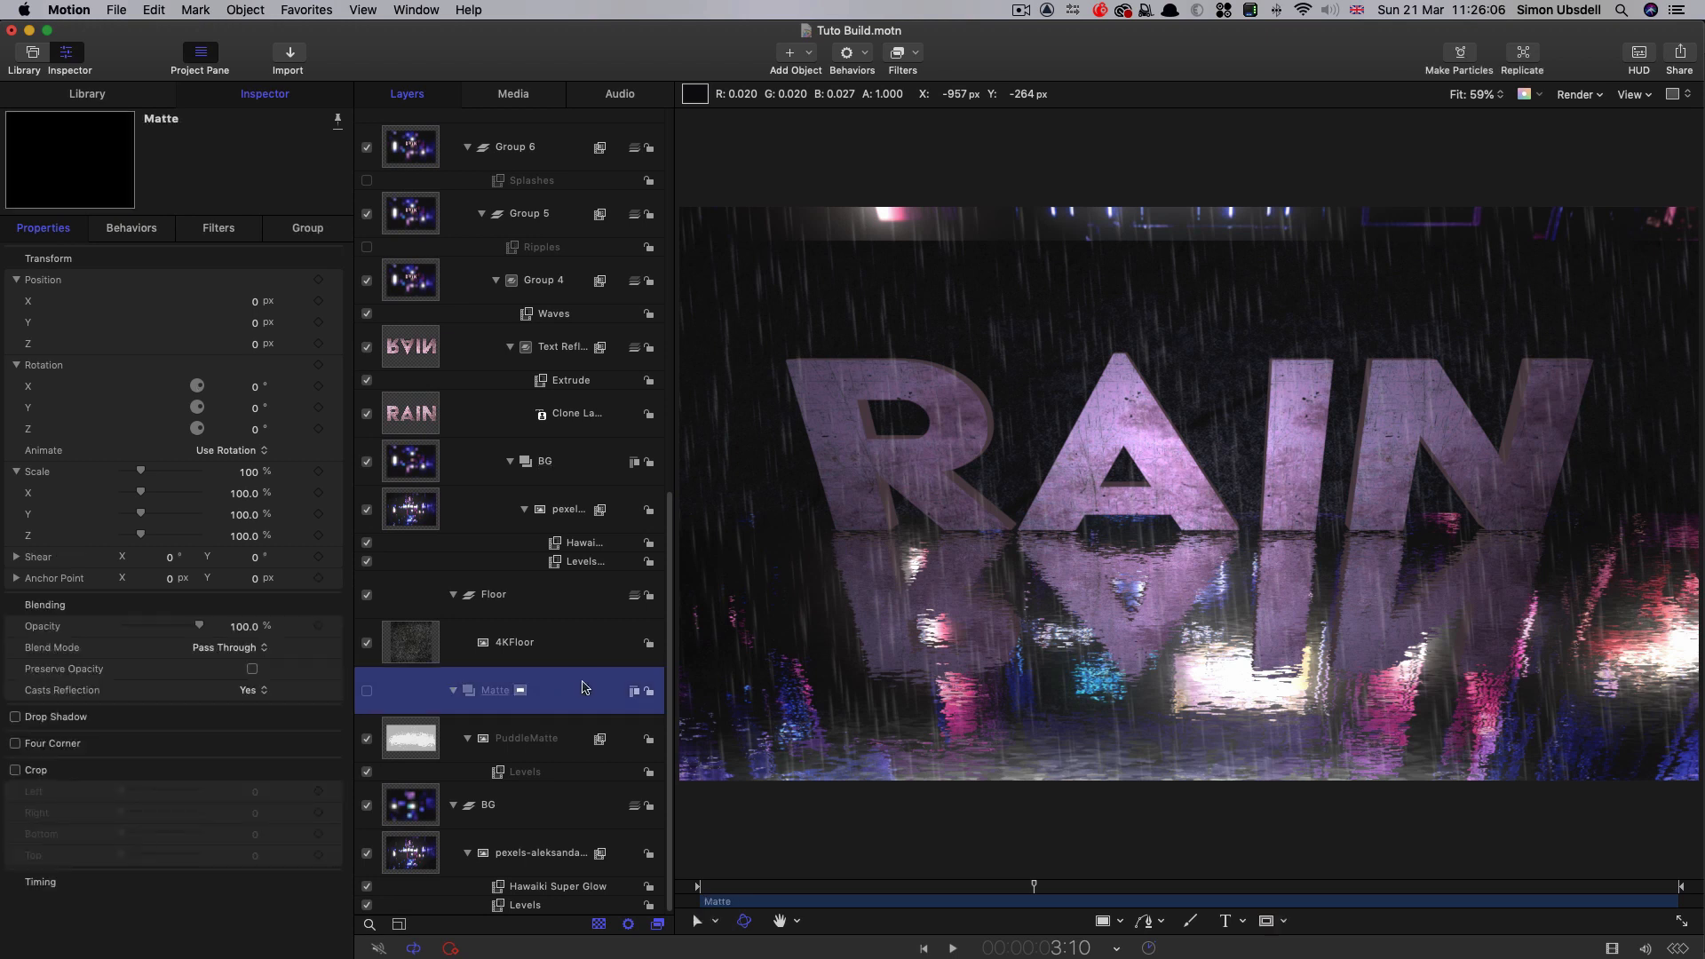
pyautogui.rightClick(584, 687)
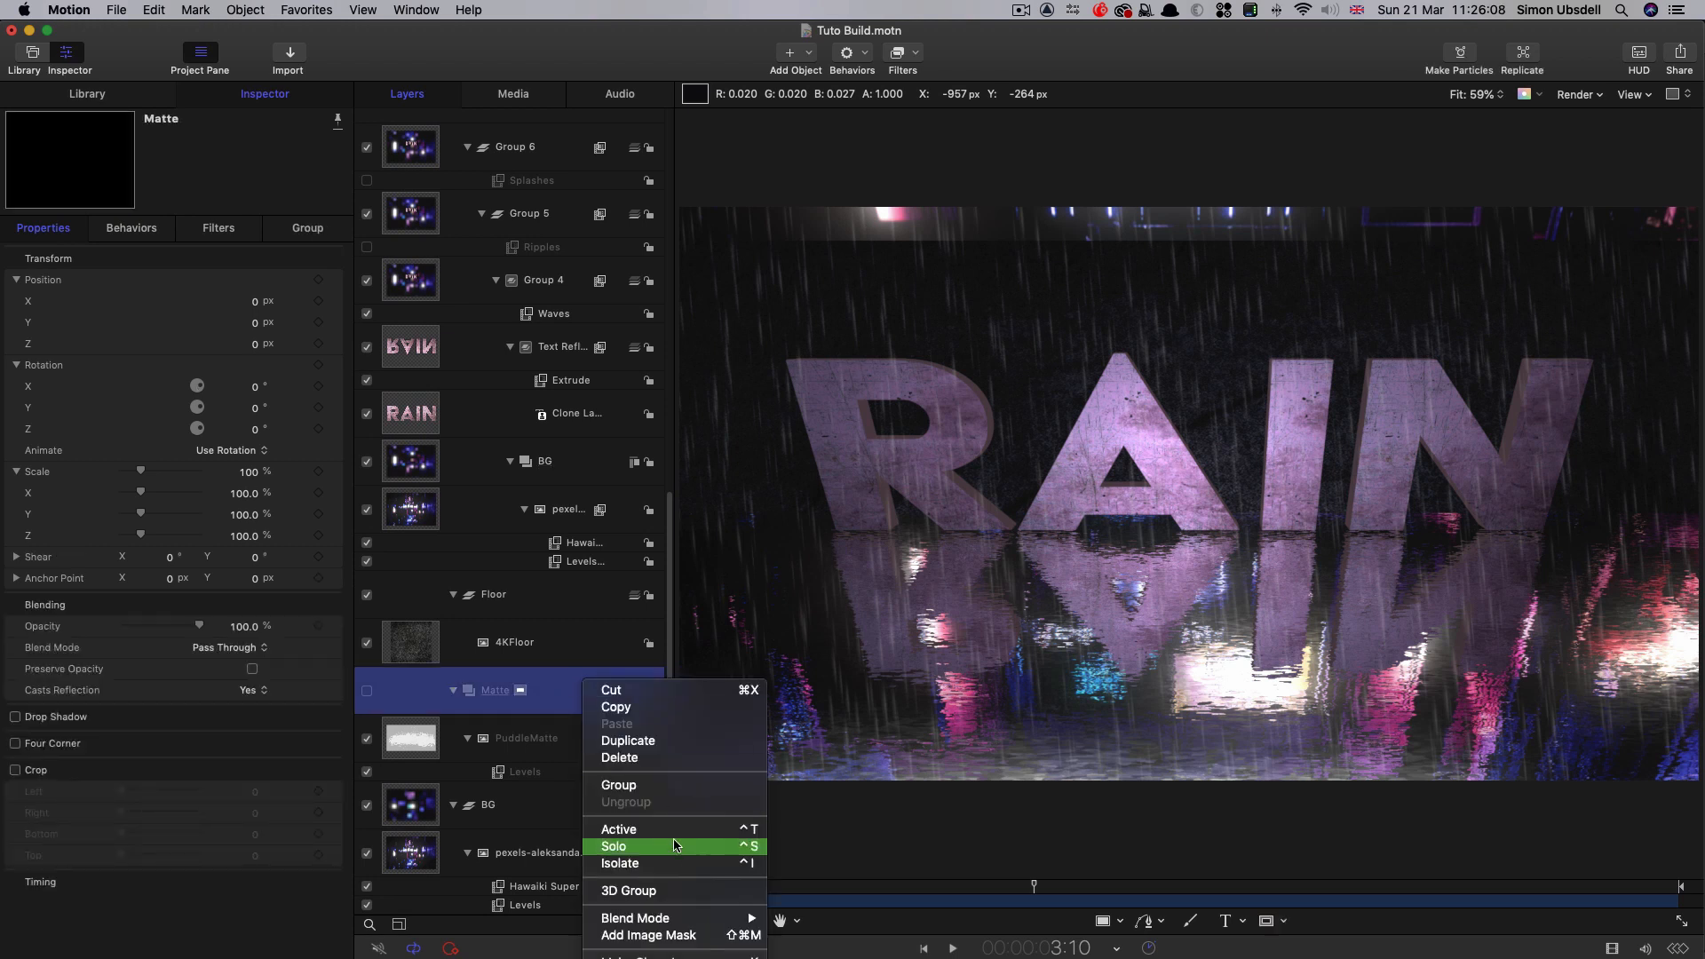
pyautogui.click(683, 888)
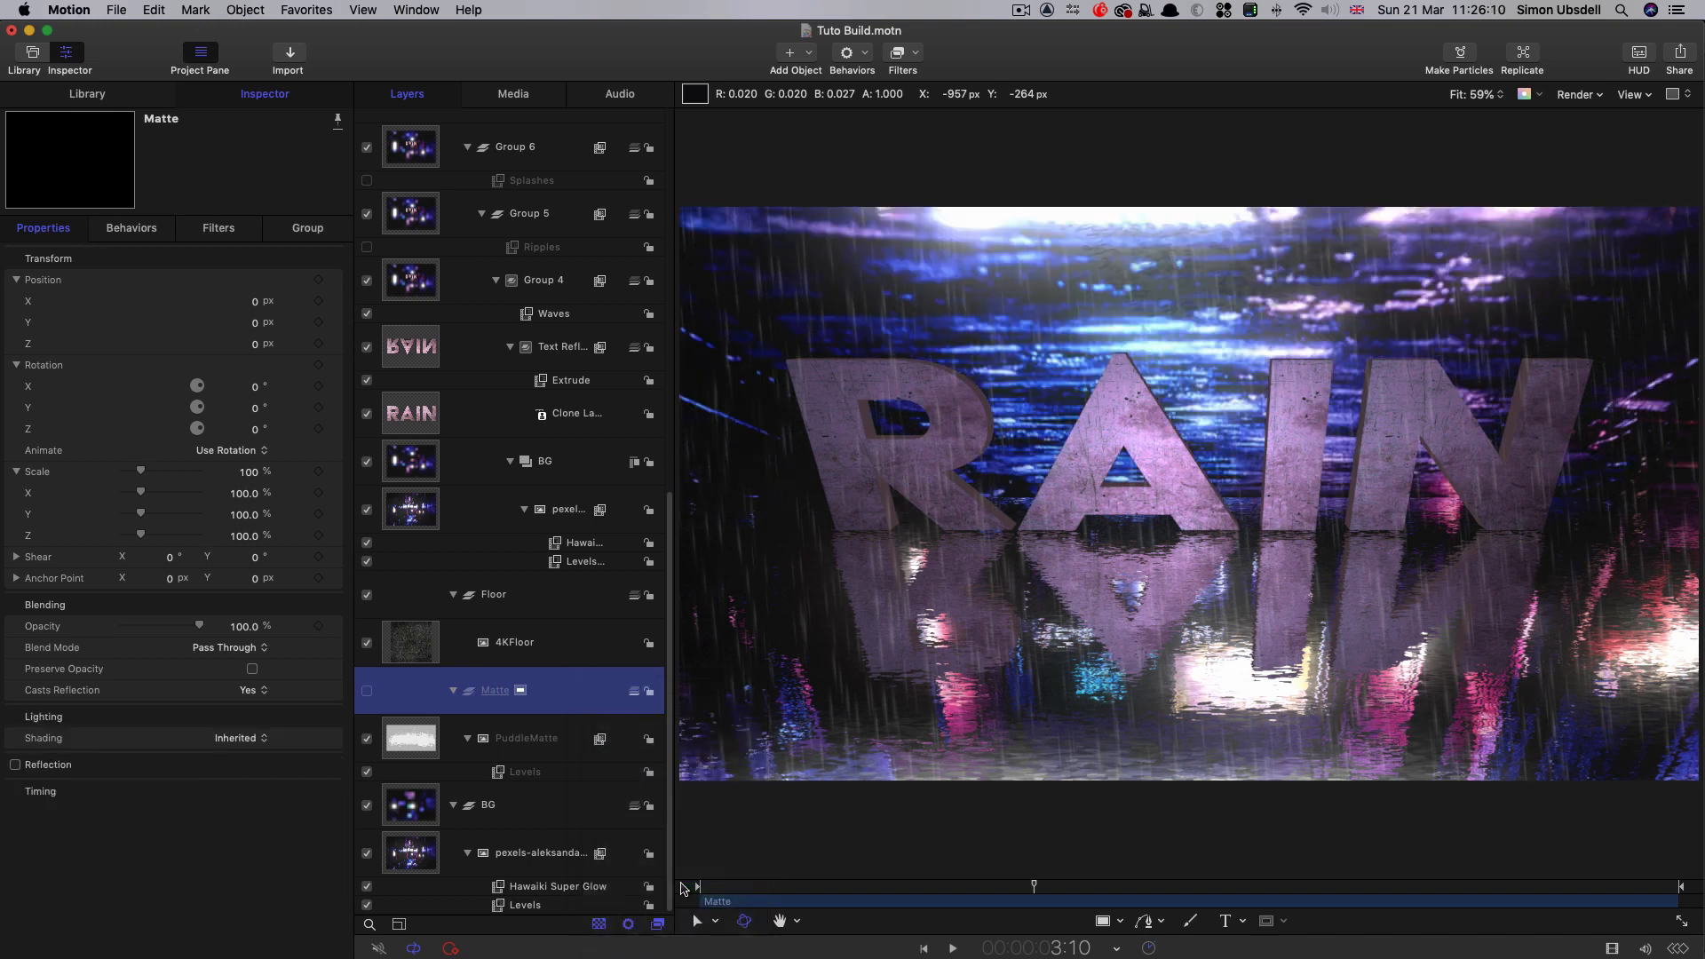
pyautogui.click(571, 447)
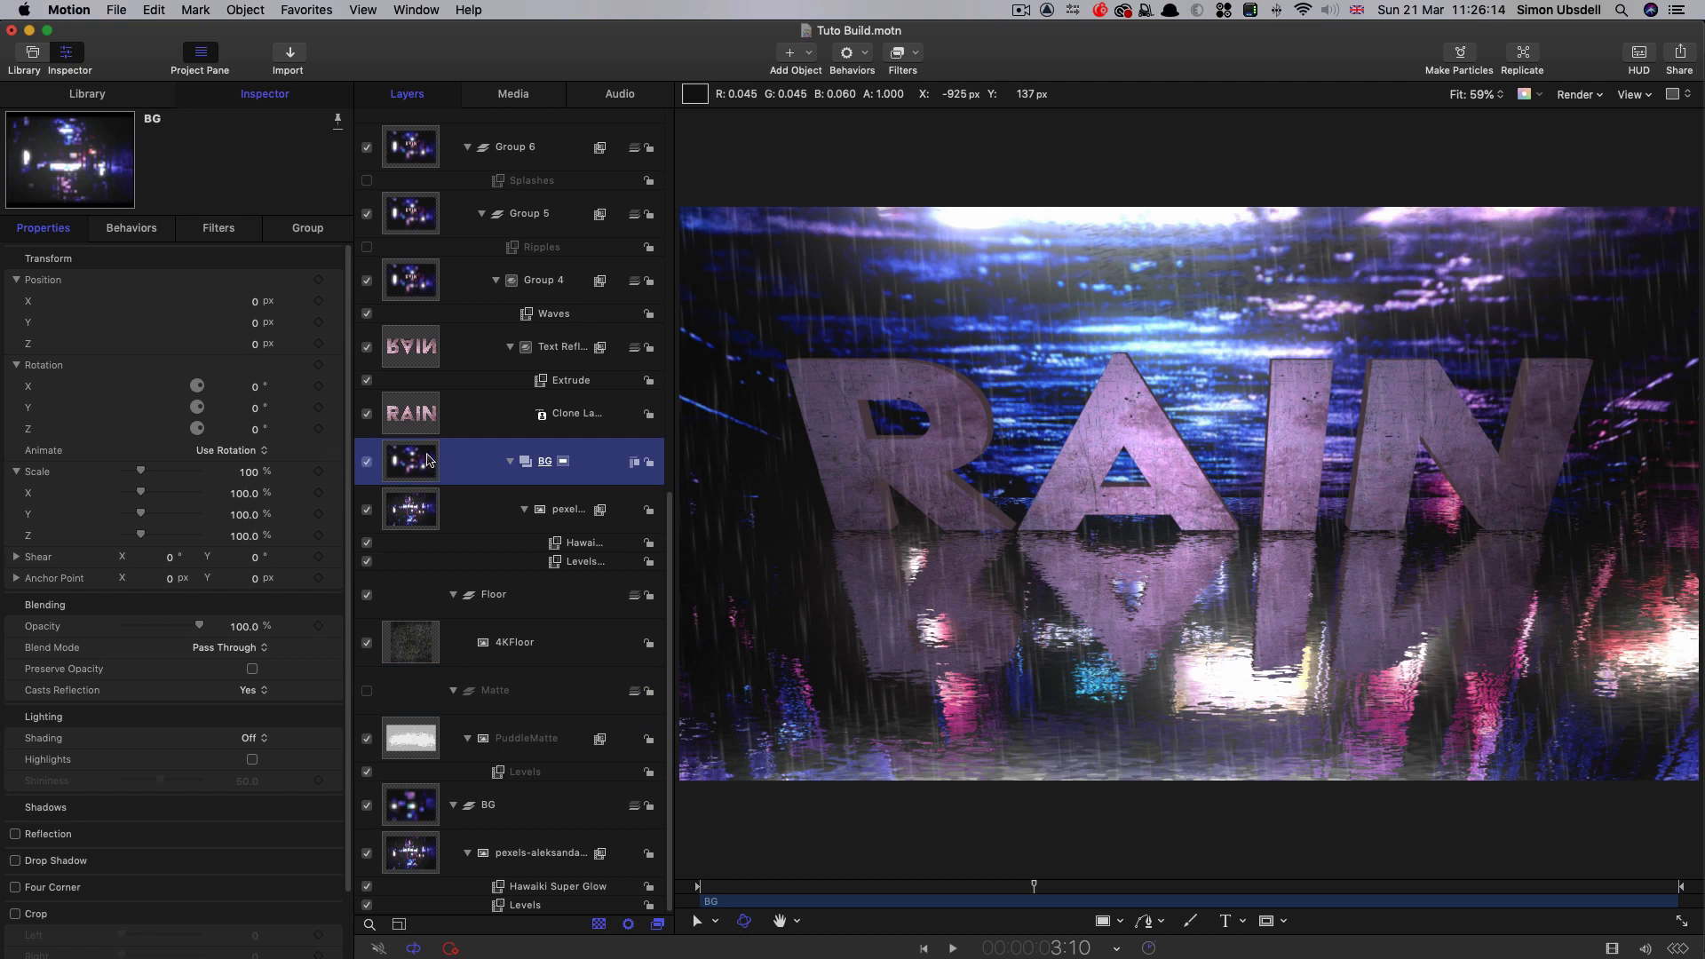
pyautogui.rightClick(410, 460)
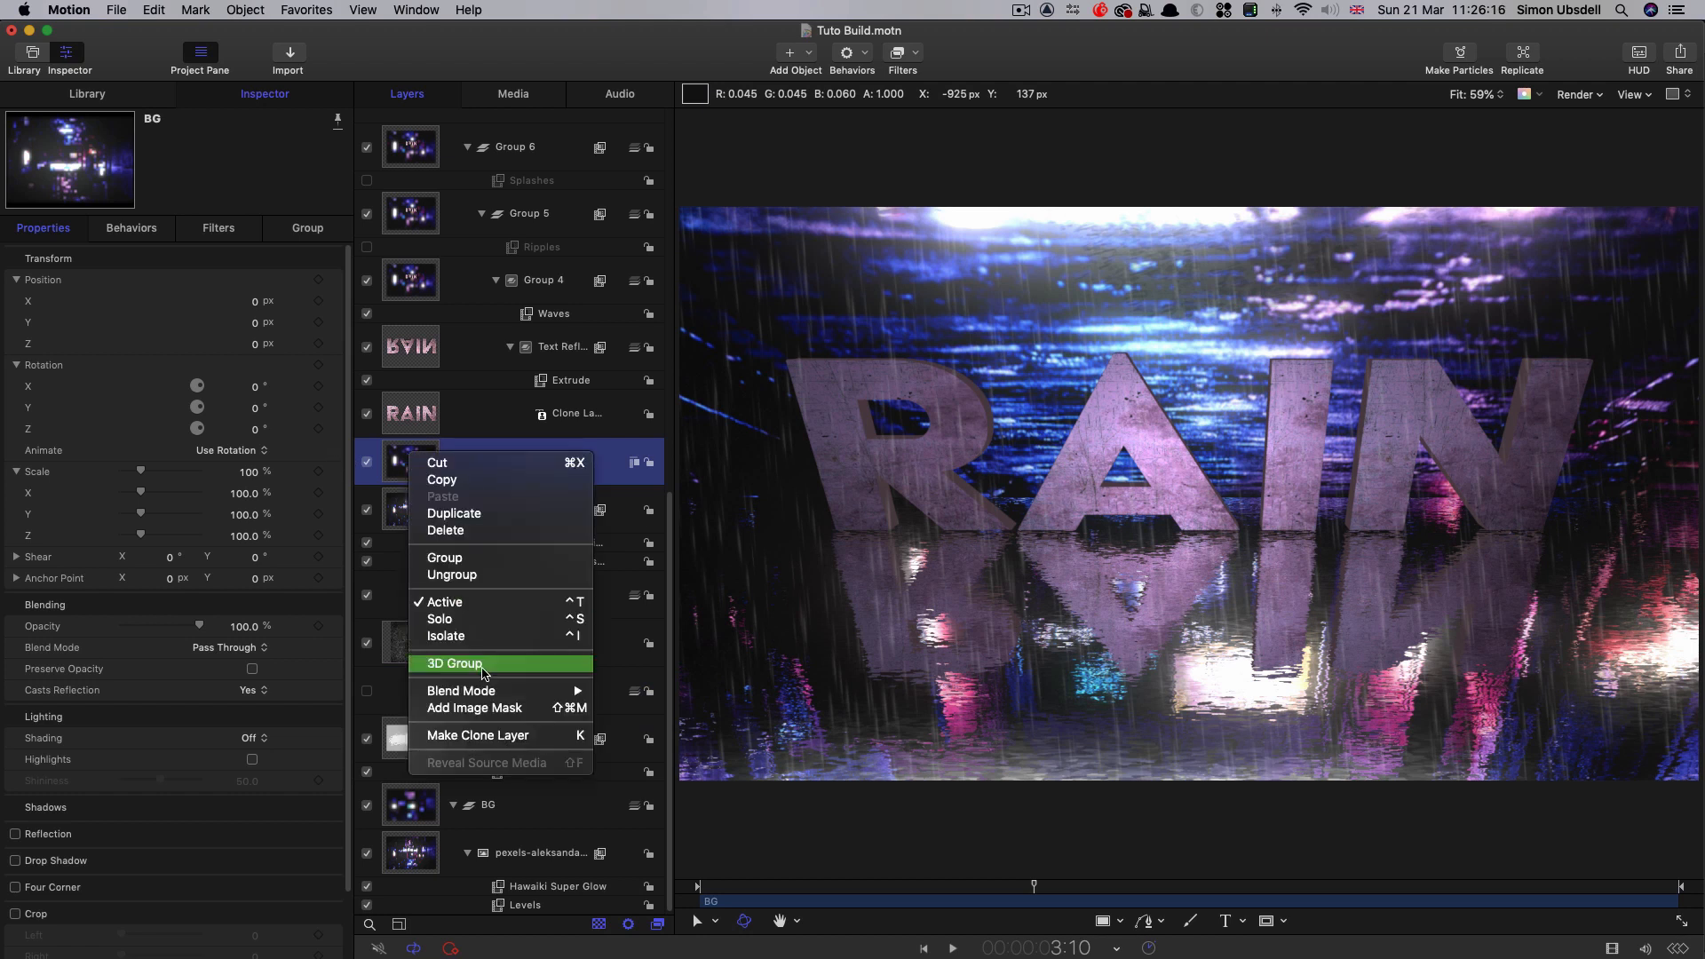
pyautogui.click(478, 665)
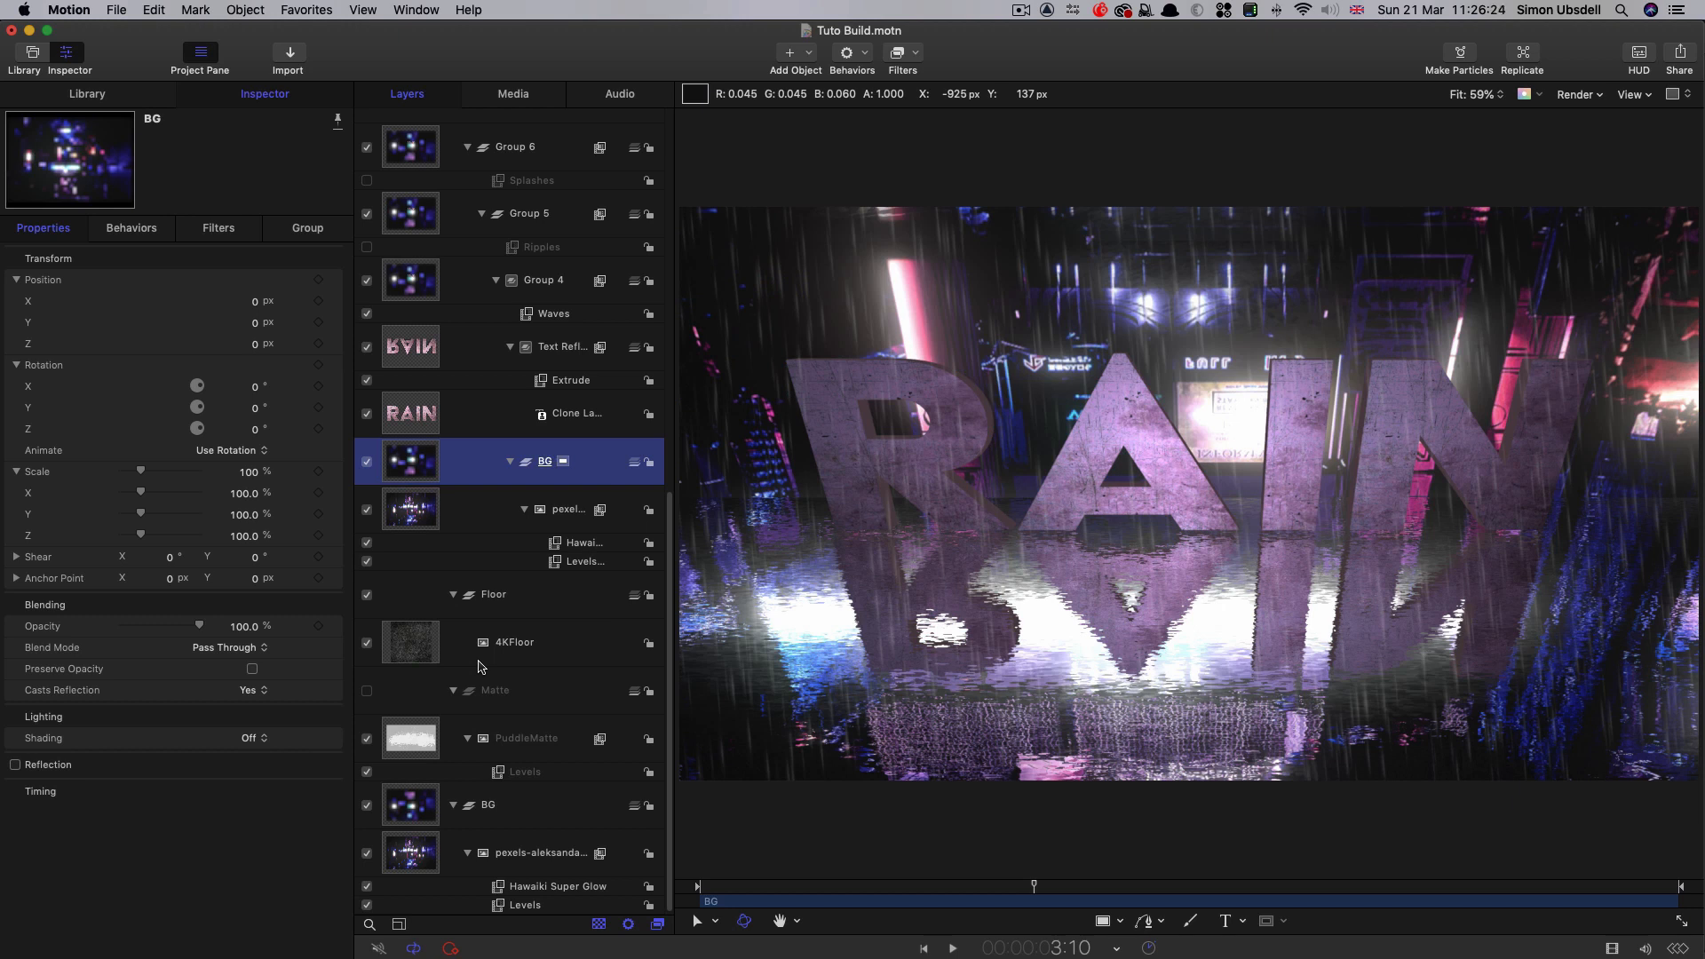
# - Scale the PuddleMatte image to 75% with its Y scale at 65%, and lower the output black level of its Levels filter
pyautogui.click(410, 738)
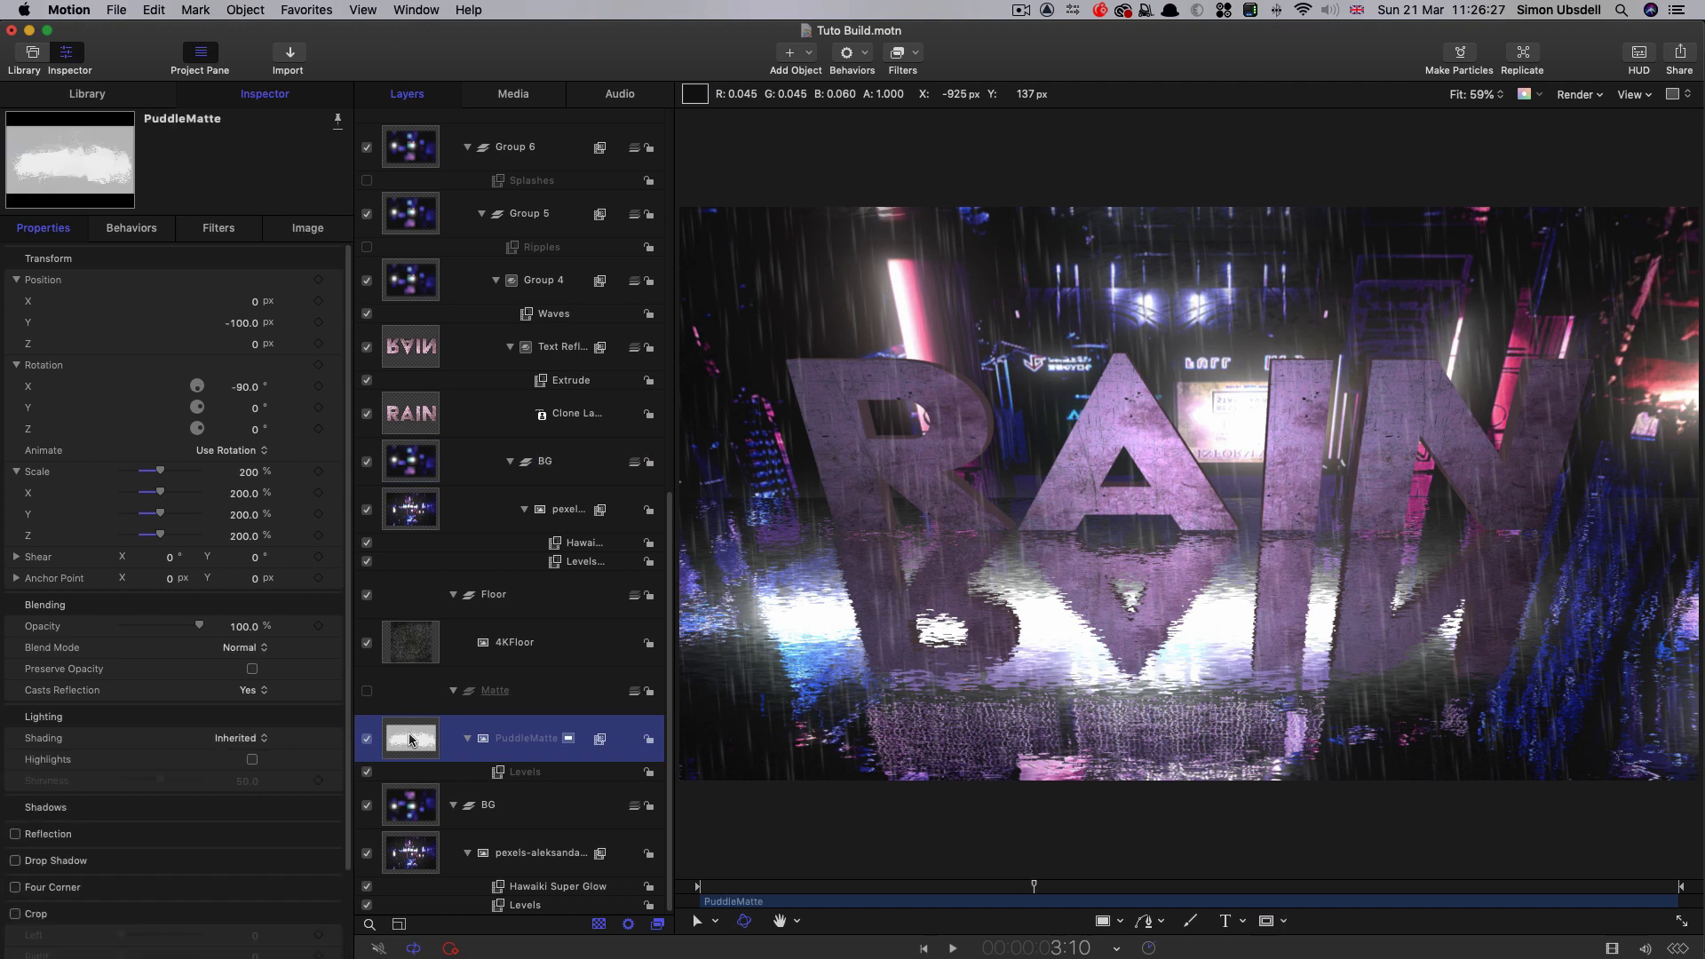
pyautogui.click(249, 472)
pyautogui.write('7')
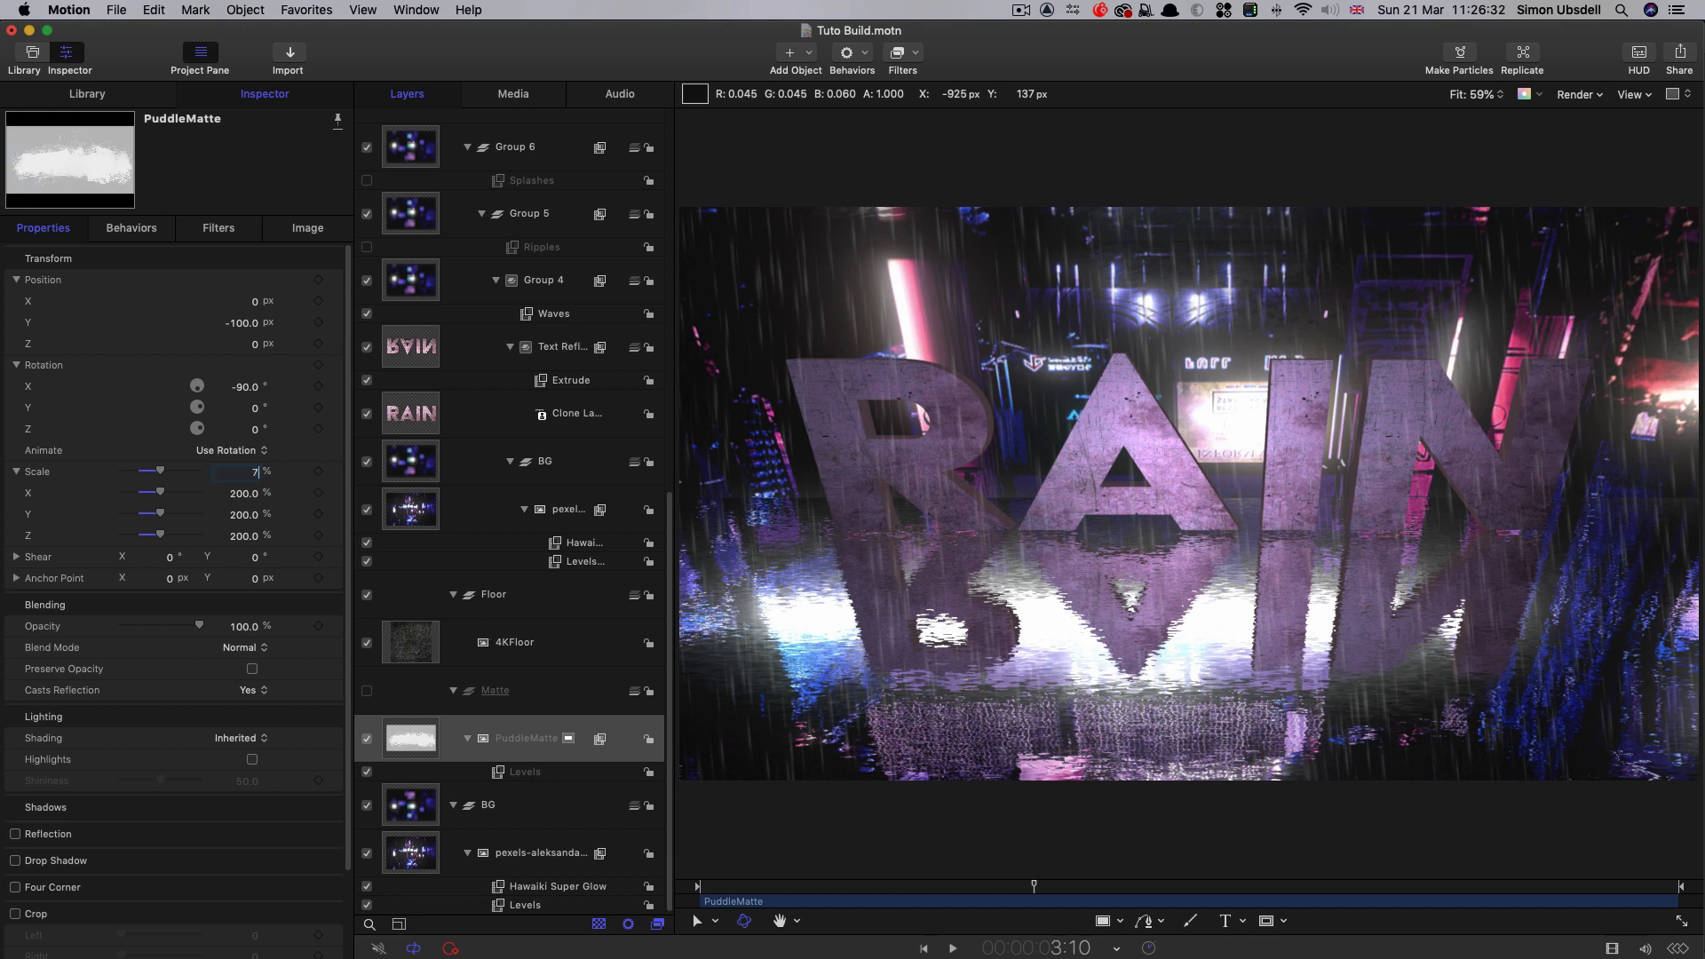
pyautogui.write('5')
pyautogui.press('Return')
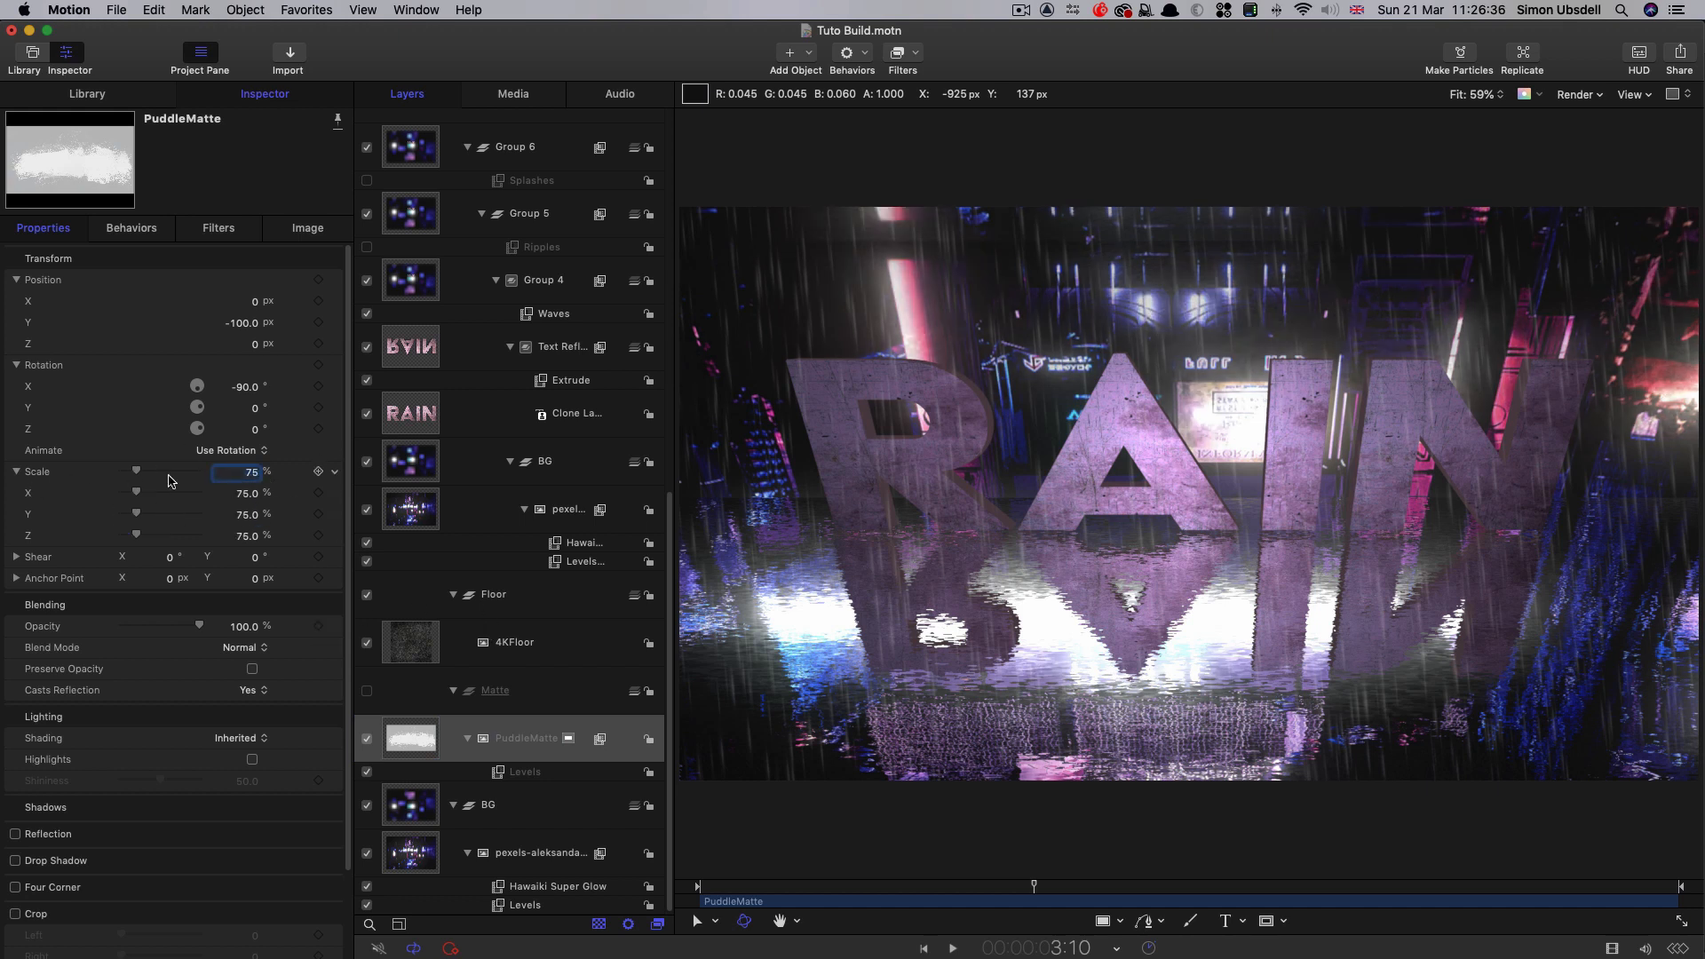
pyautogui.click(246, 515)
pyautogui.write('65')
pyautogui.press('Return')
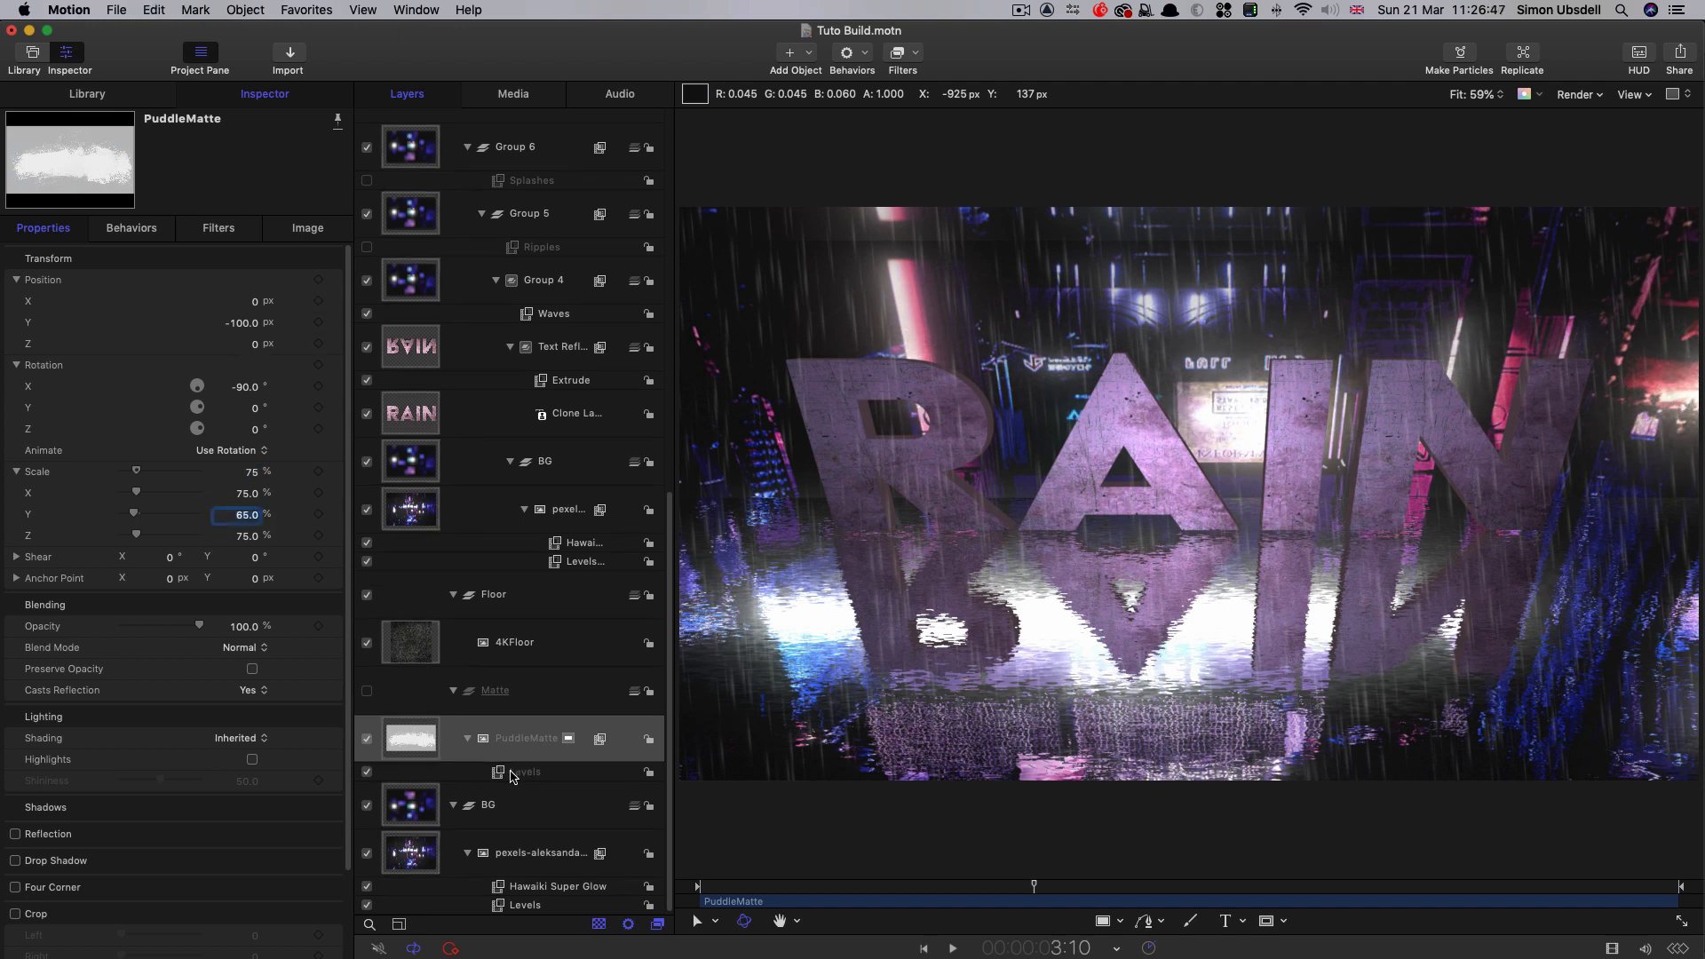
pyautogui.click(512, 774)
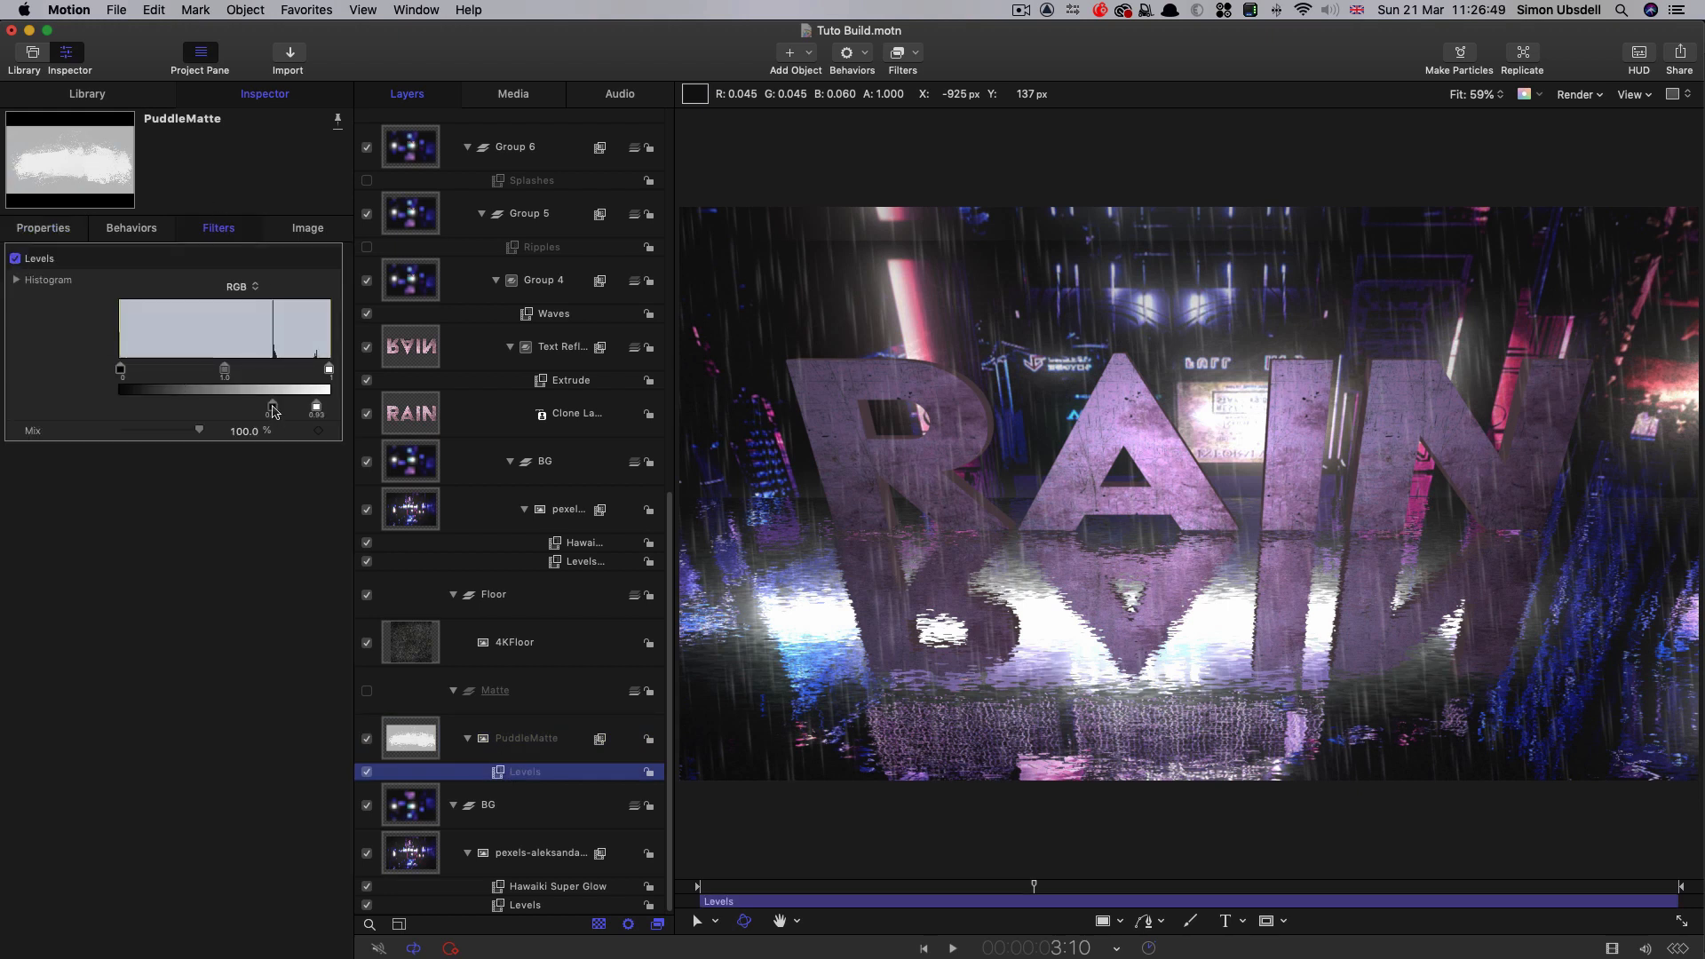
pyautogui.moveTo(274, 410); pyautogui.dragTo(163, 411)
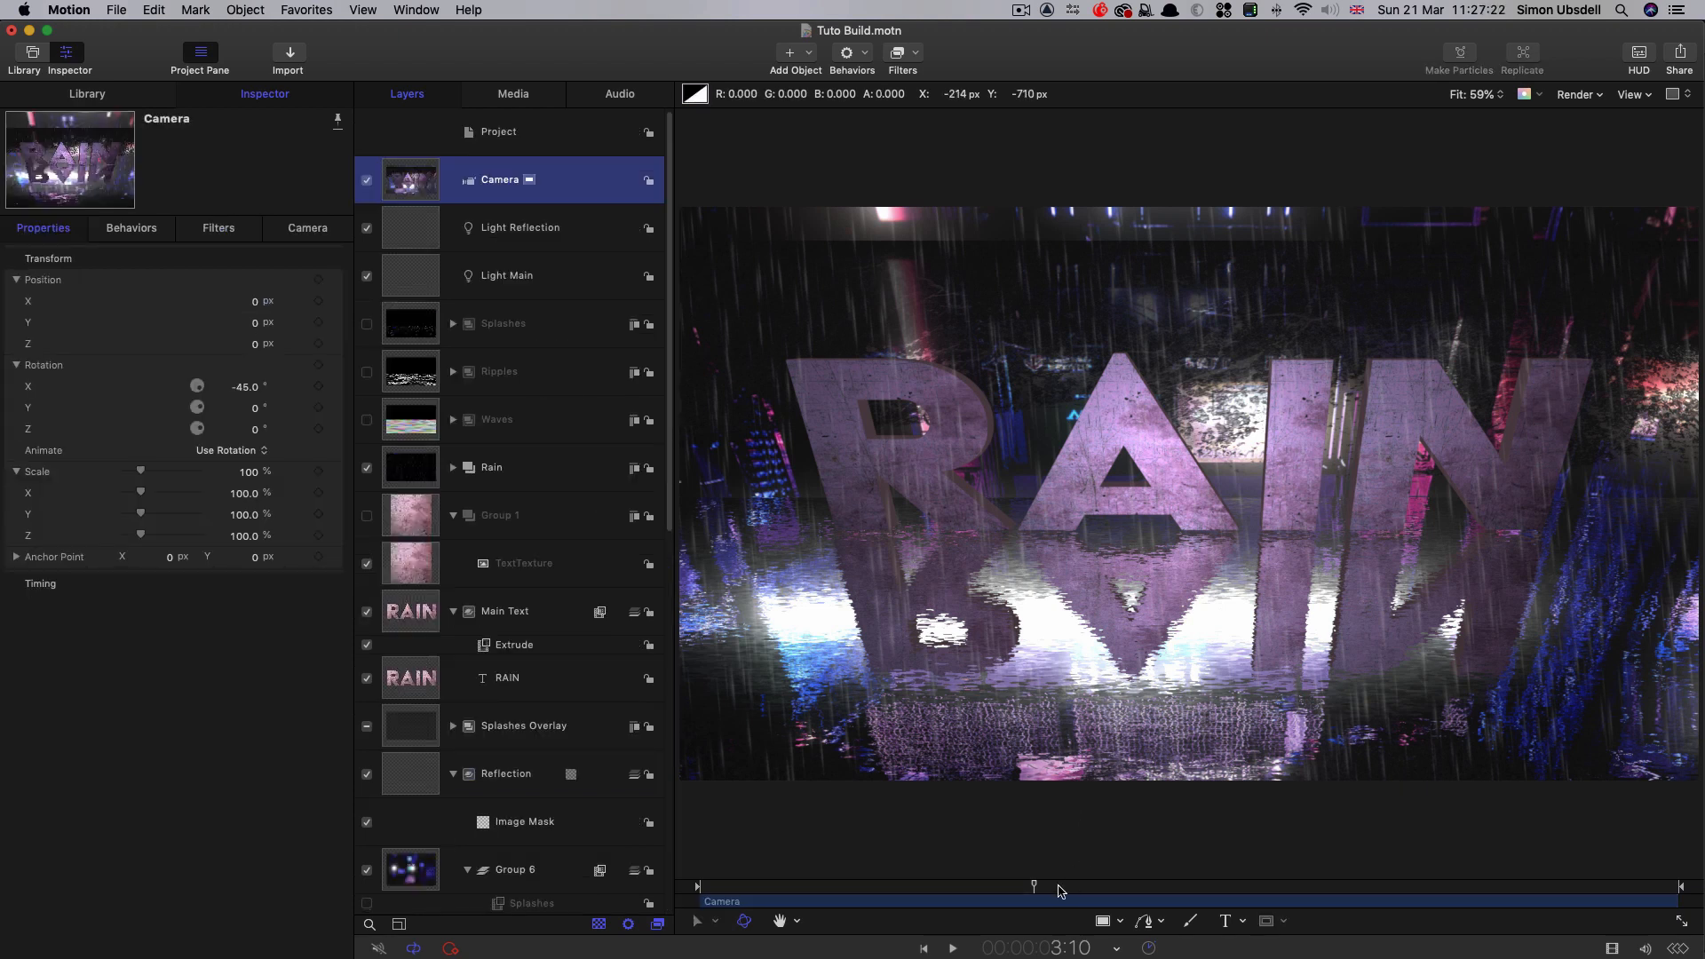
# - Keyframe the camera's X rotation at -45° on the first frame and at -10° at 8:00
pyautogui.moveTo(1061, 891); pyautogui.dragTo(698, 888)
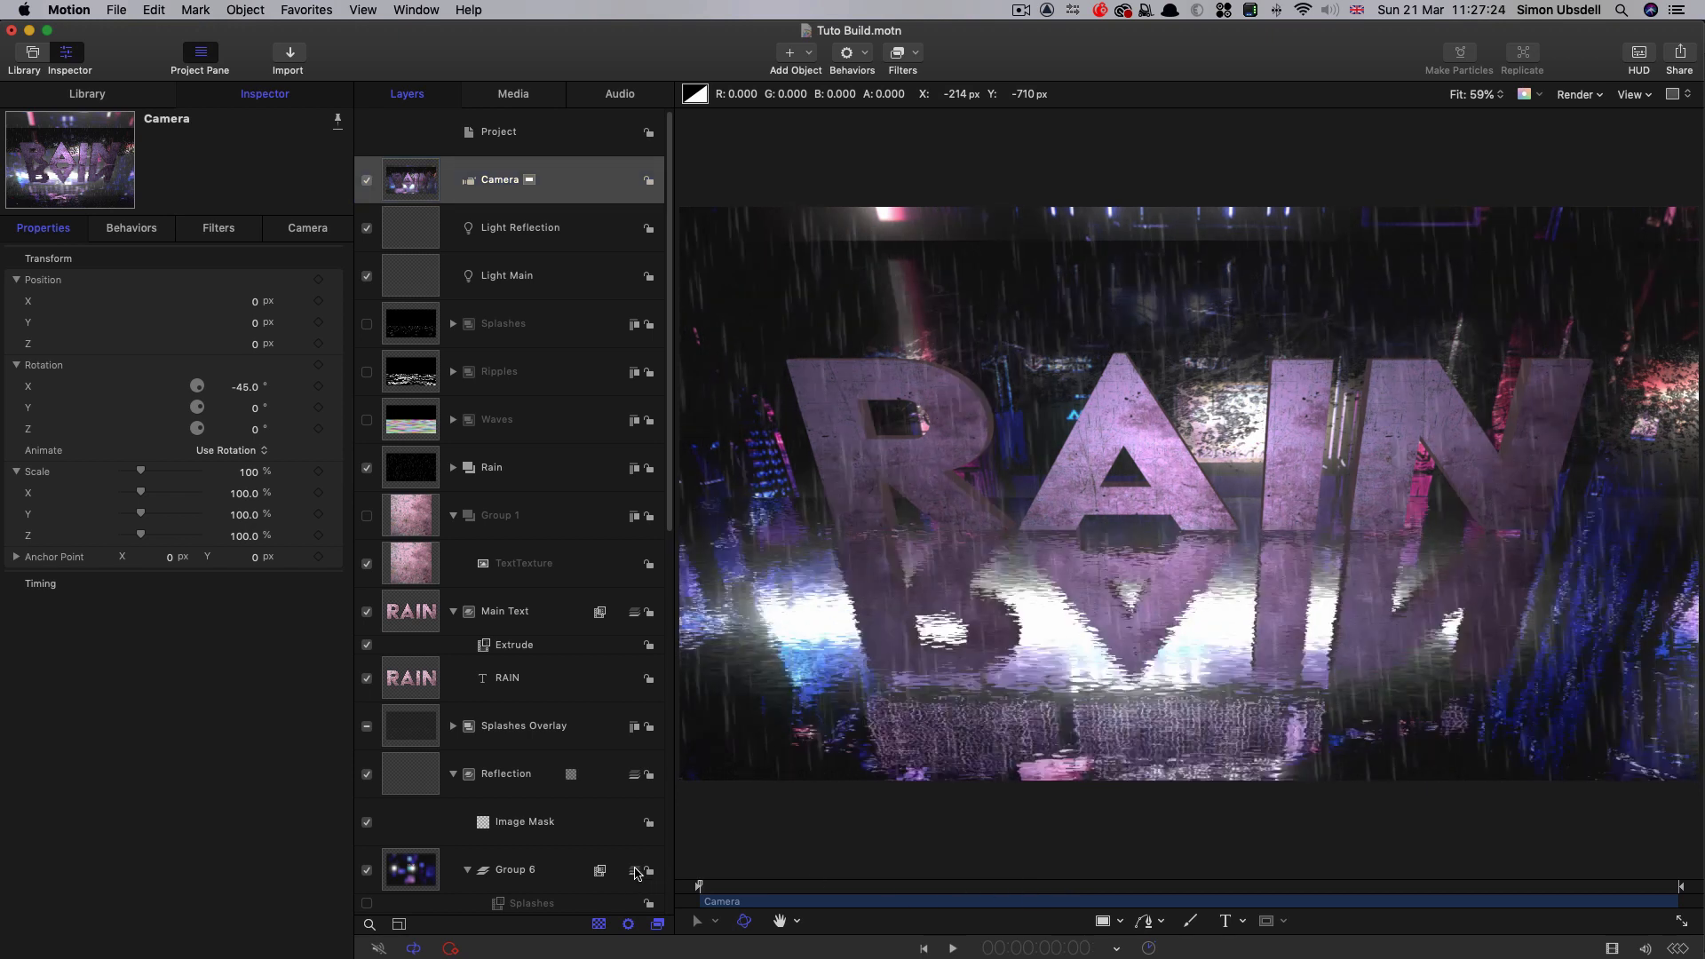
pyautogui.click(320, 388)
pyautogui.click(1049, 950)
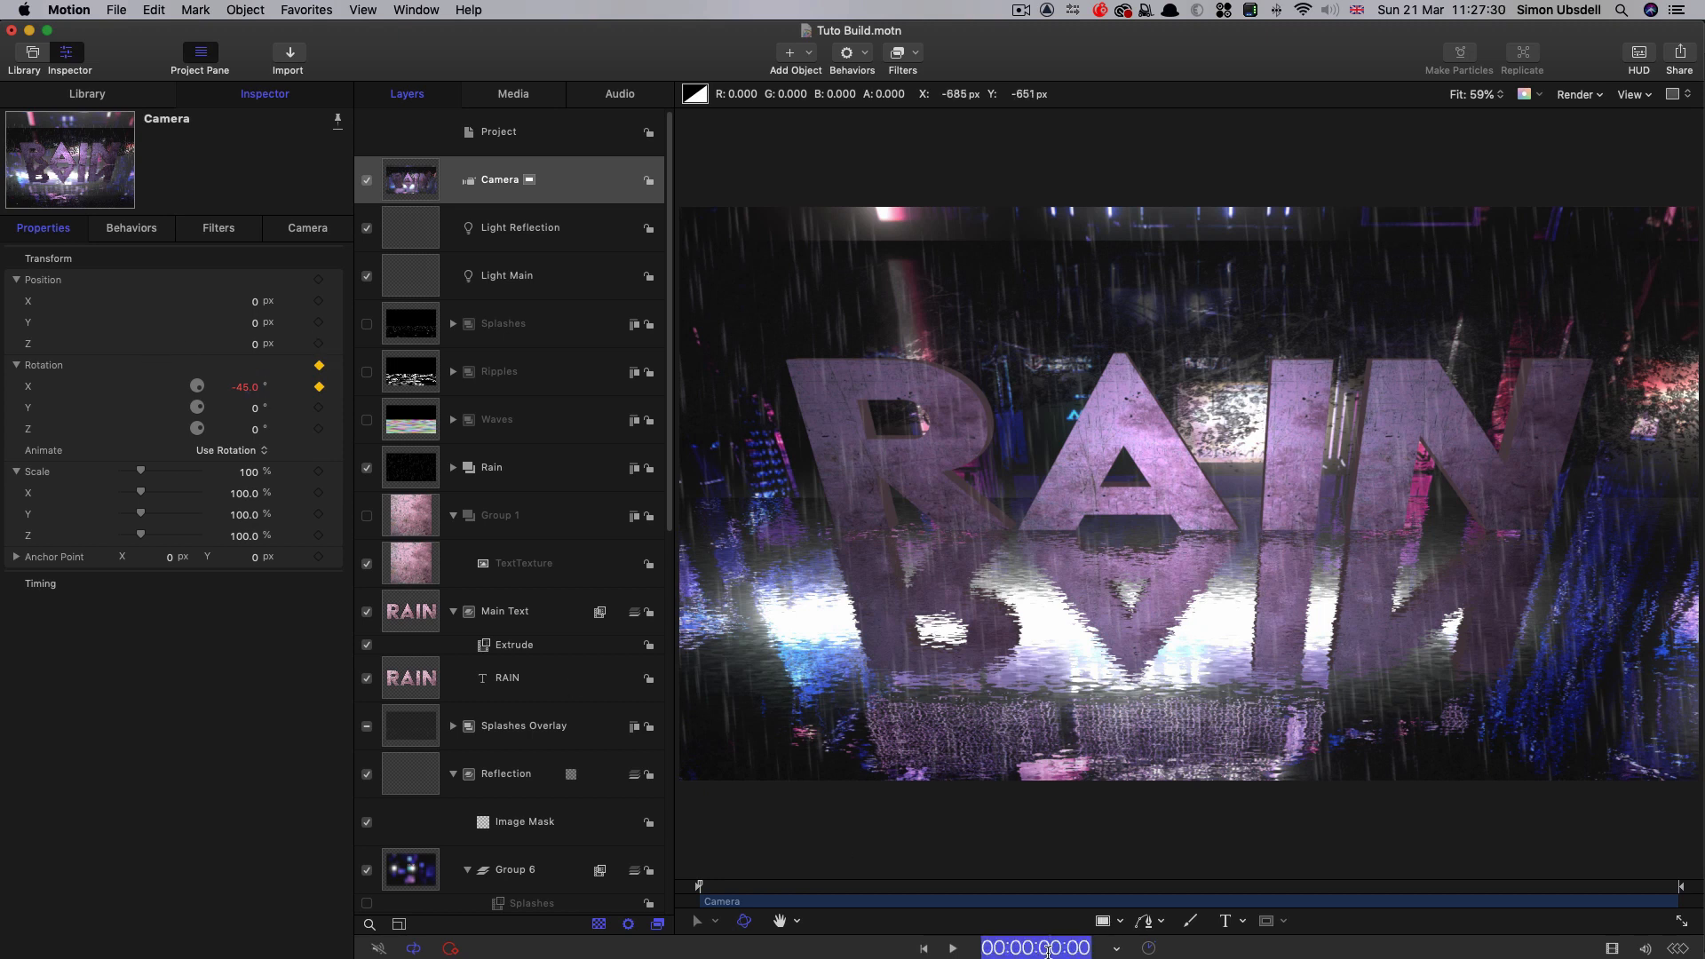
pyautogui.write('800')
pyautogui.press('Return')
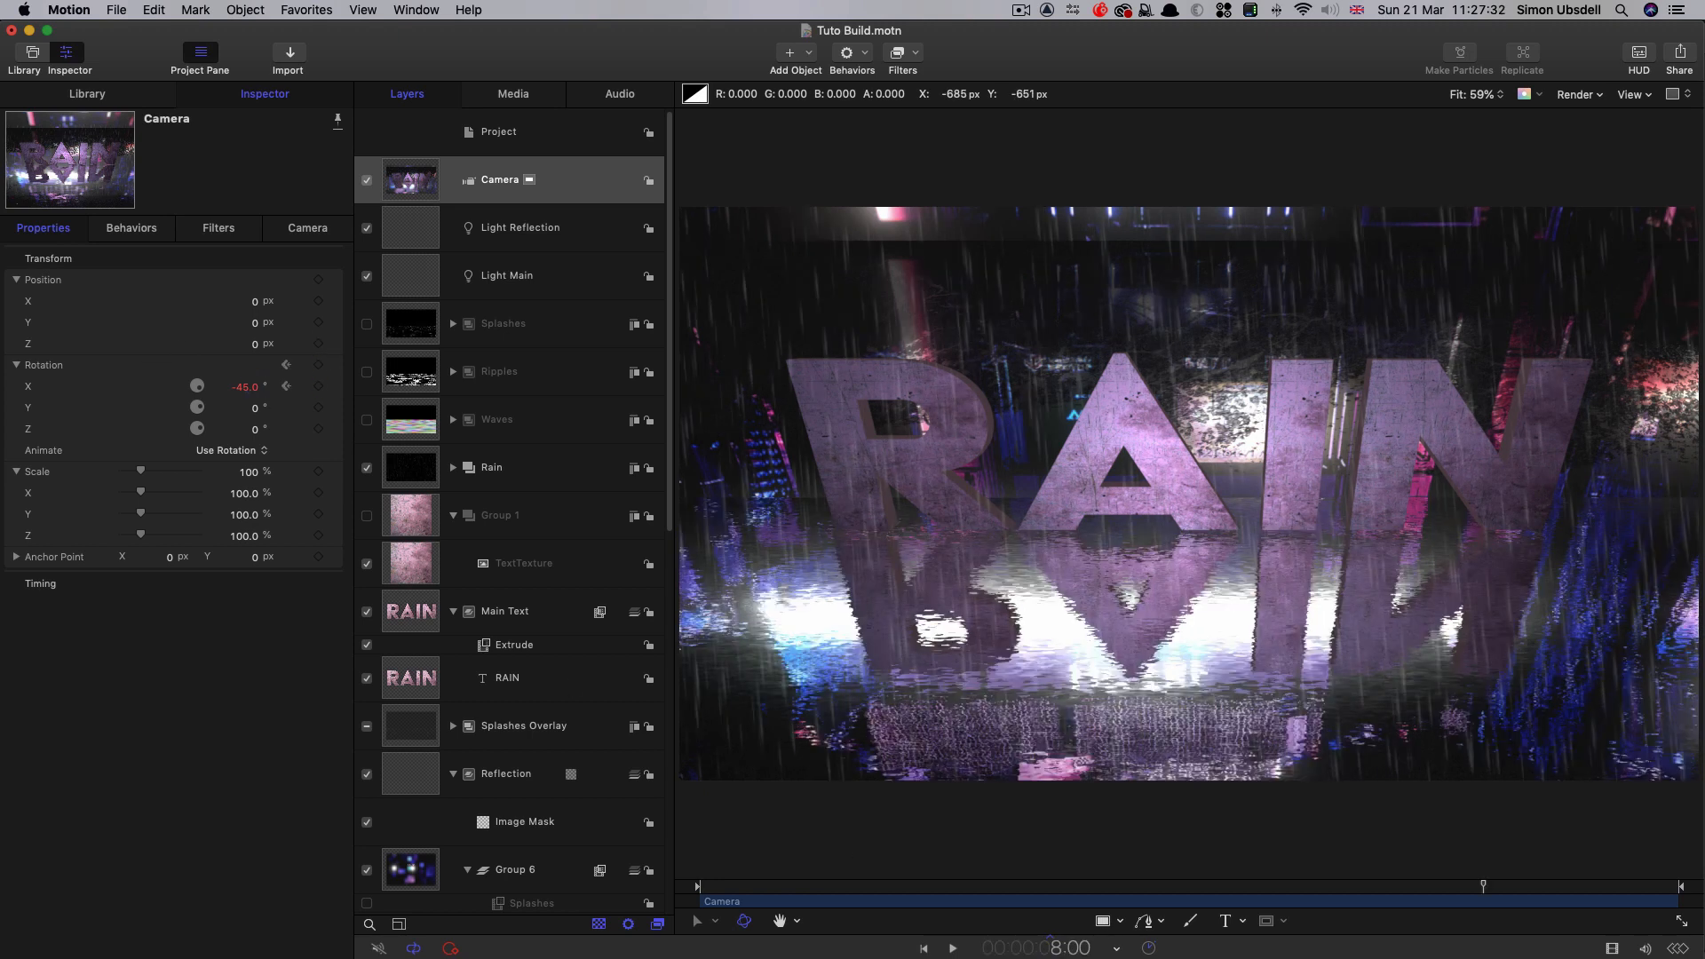
pyautogui.click(245, 388)
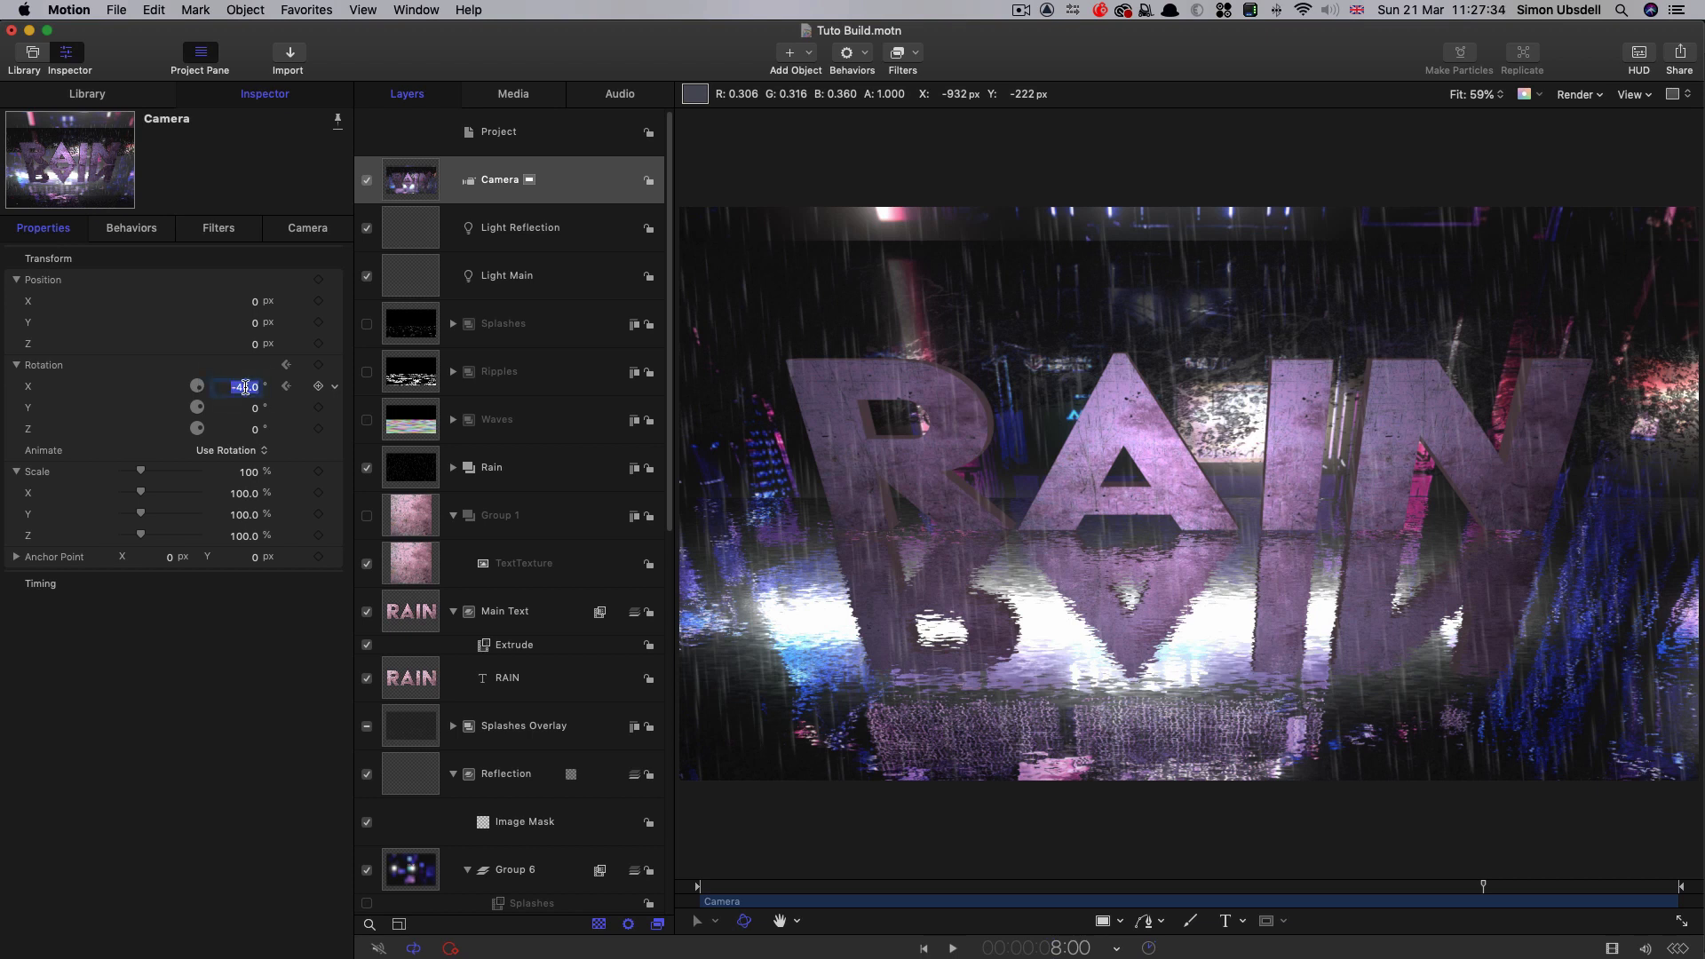
pyautogui.press('BackSpace')
pyautogui.write('-10')
pyautogui.press('Return')
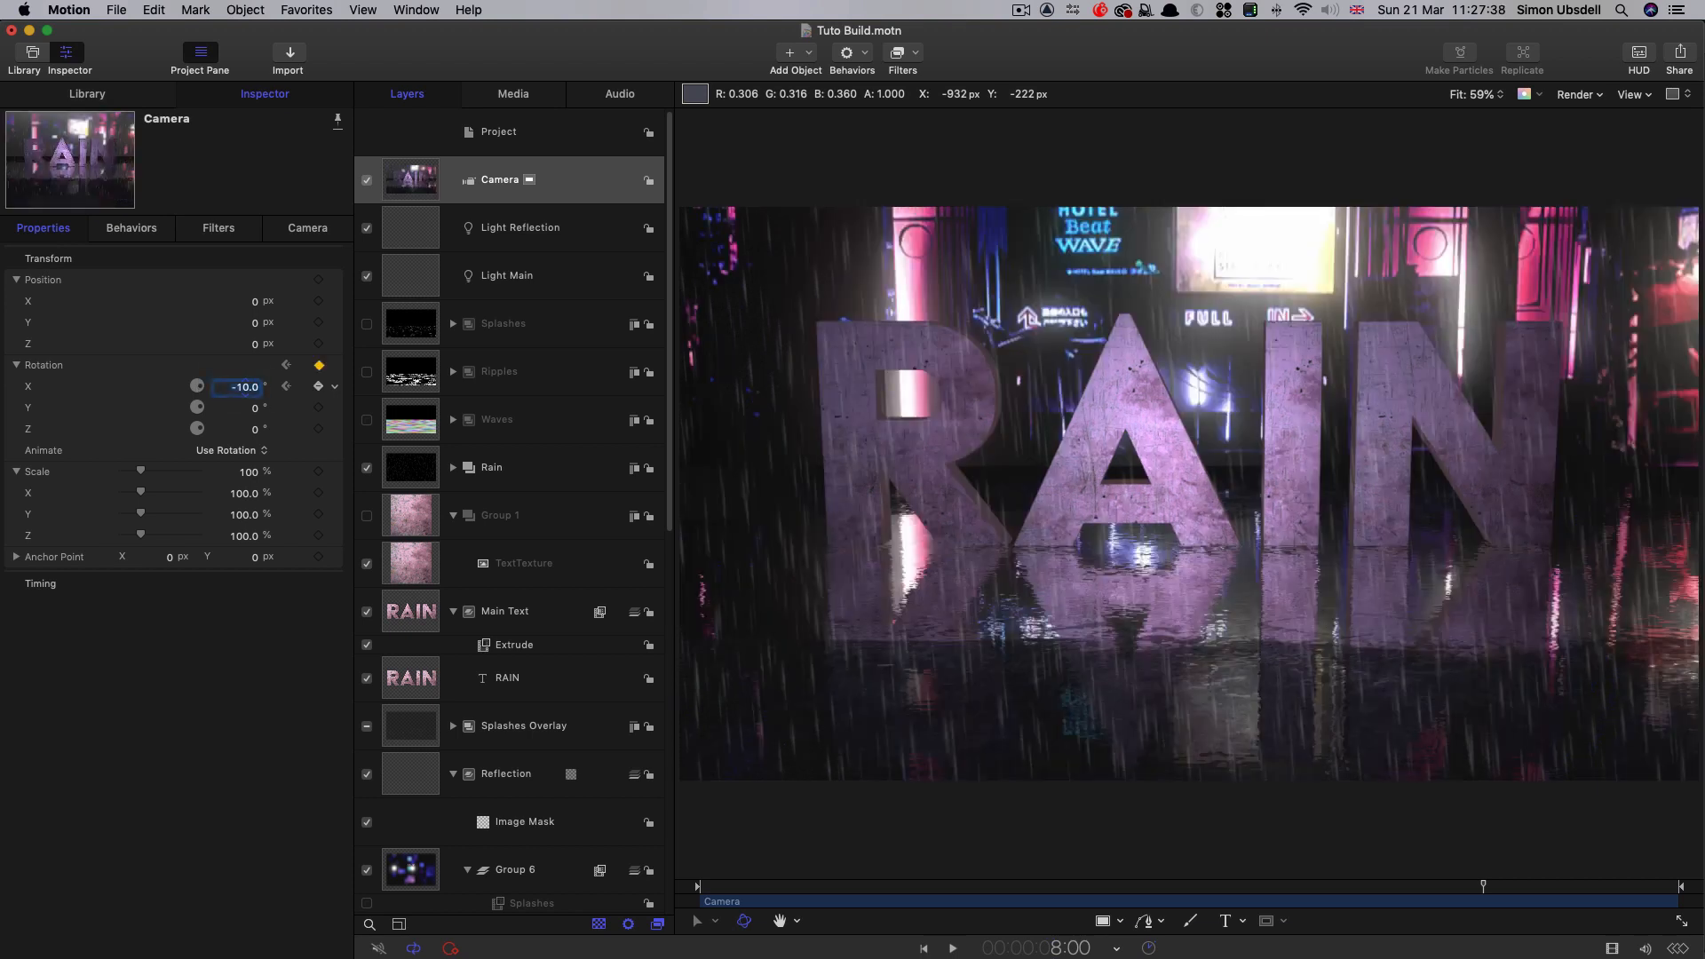
pyautogui.press('Home')
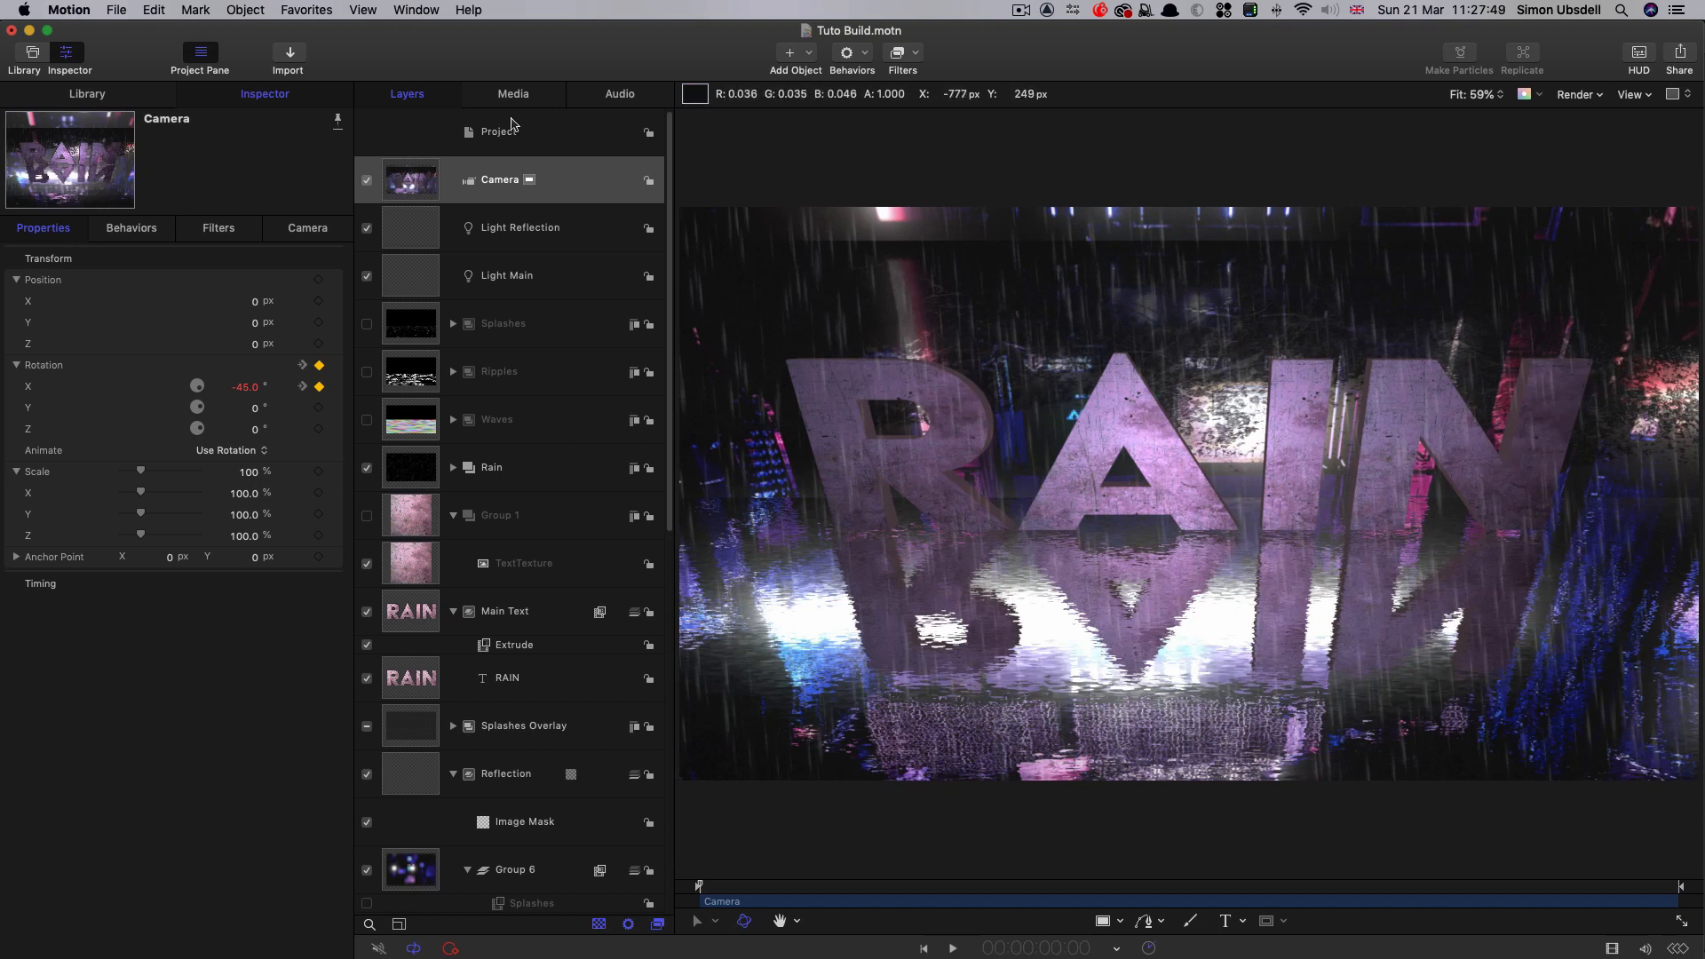
# - Keyframe the Distance of the Main Text group's Extrude filter at 15 at 8:00
pyautogui.scroll(-5, 539, 586)
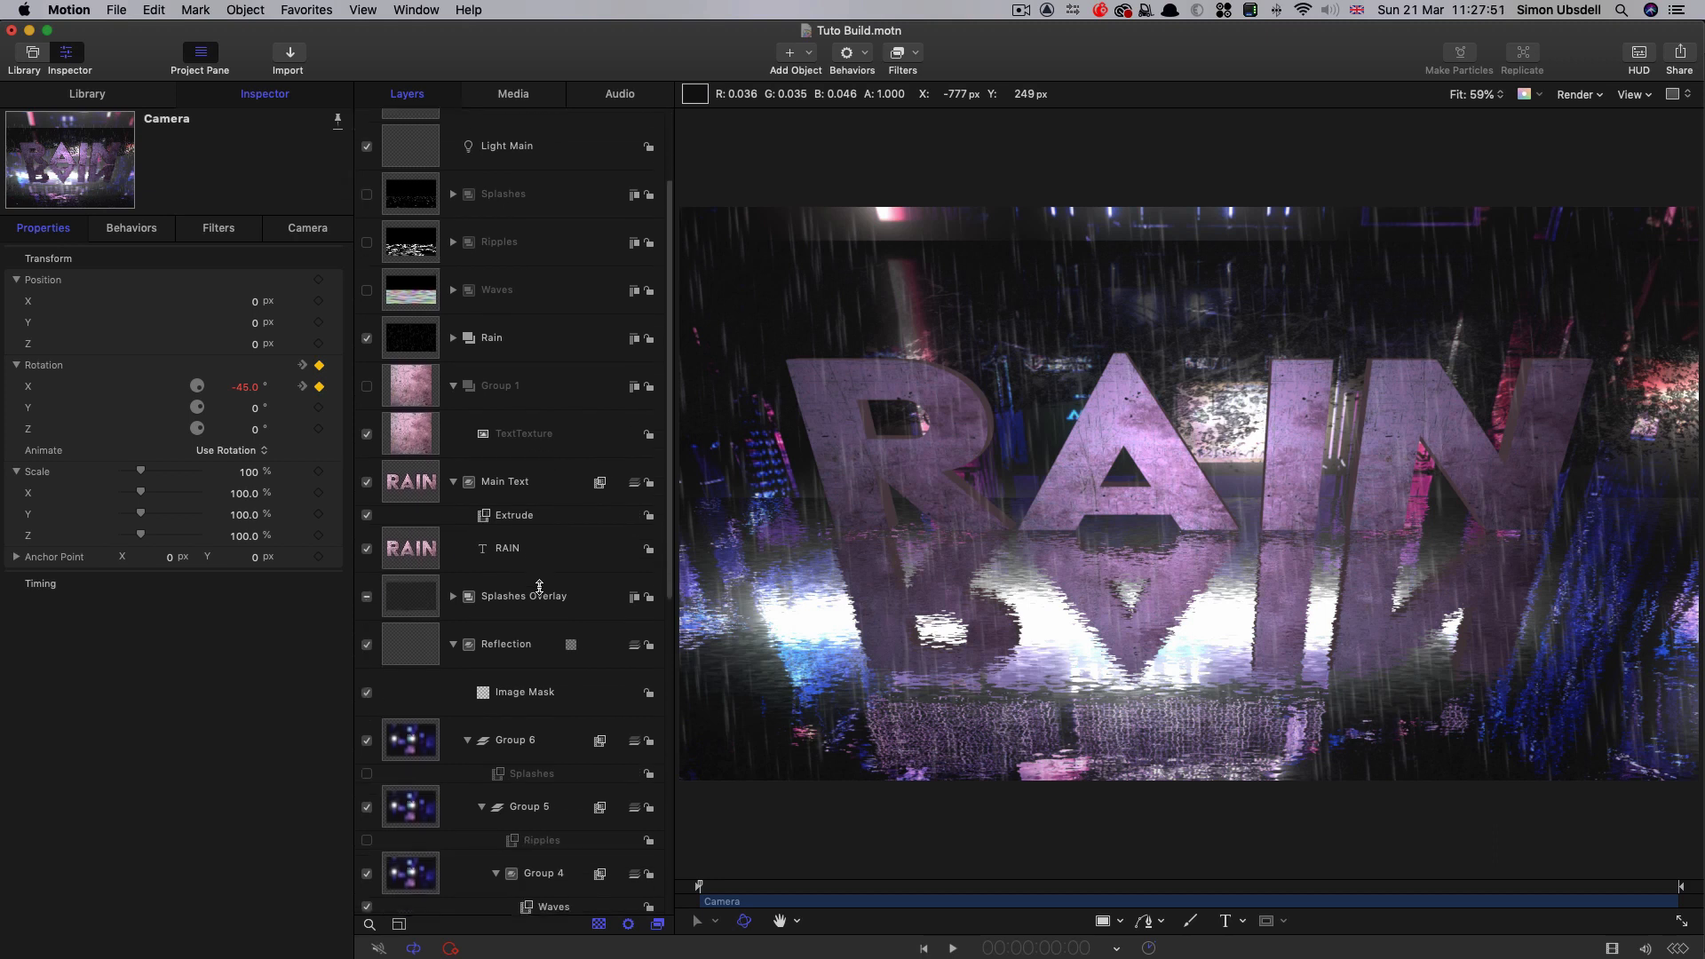
pyautogui.click(487, 503)
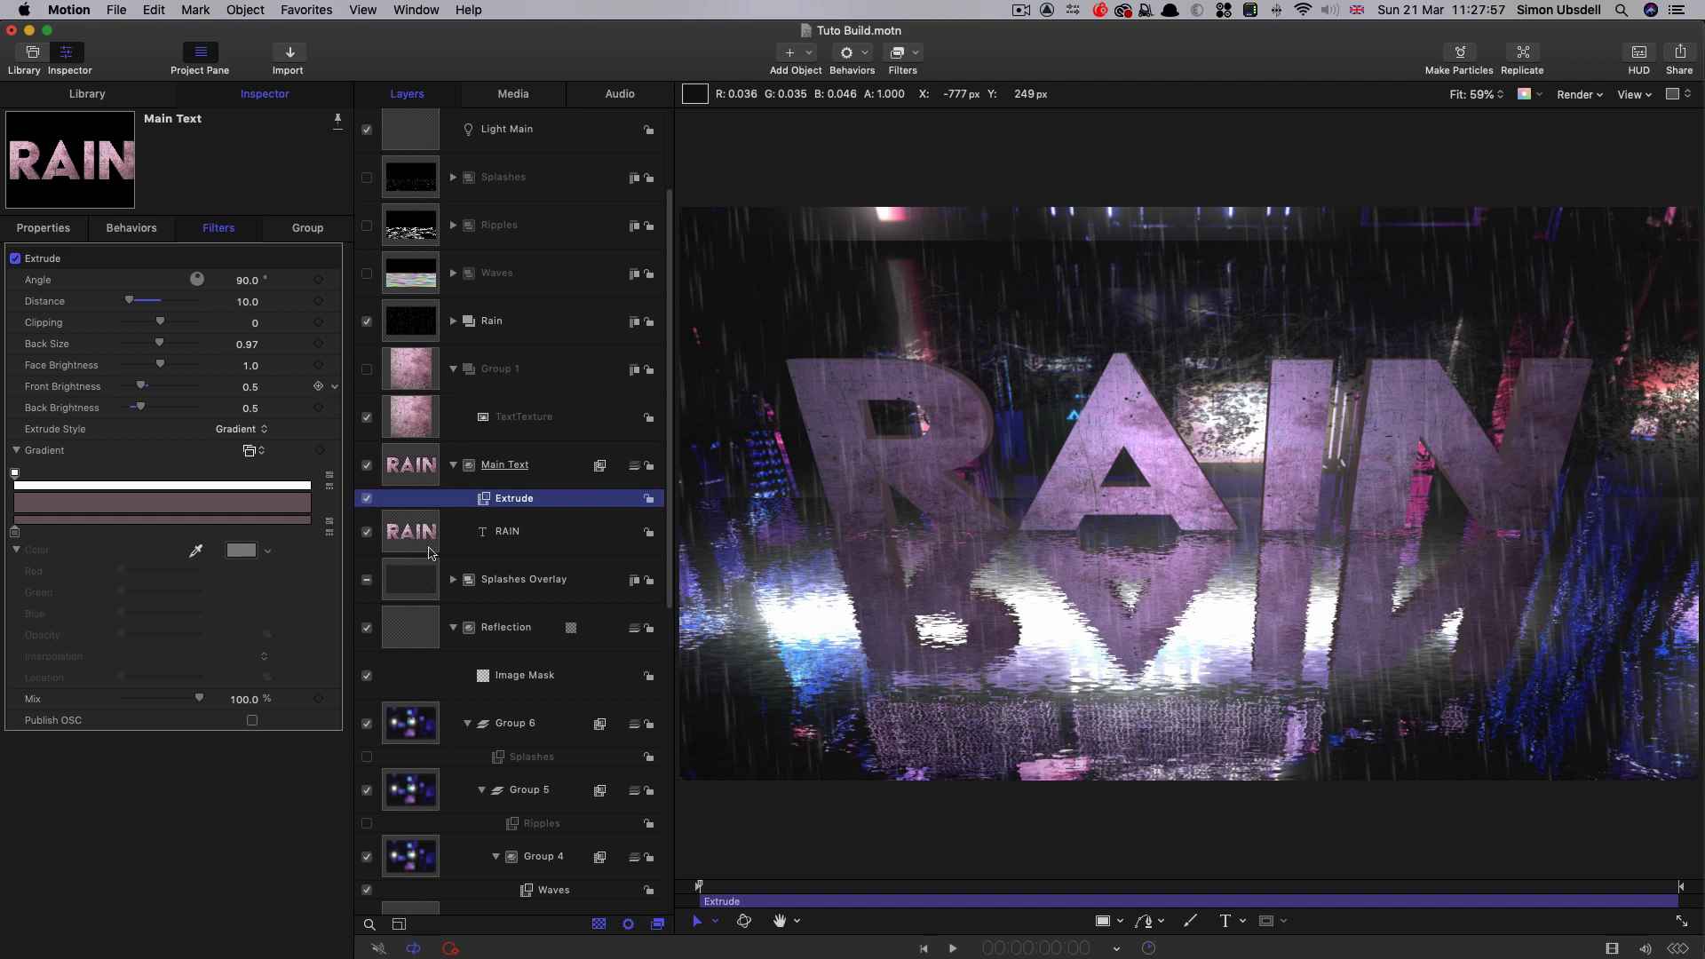
pyautogui.click(1271, 888)
pyautogui.moveTo(1274, 906); pyautogui.dragTo(1488, 919)
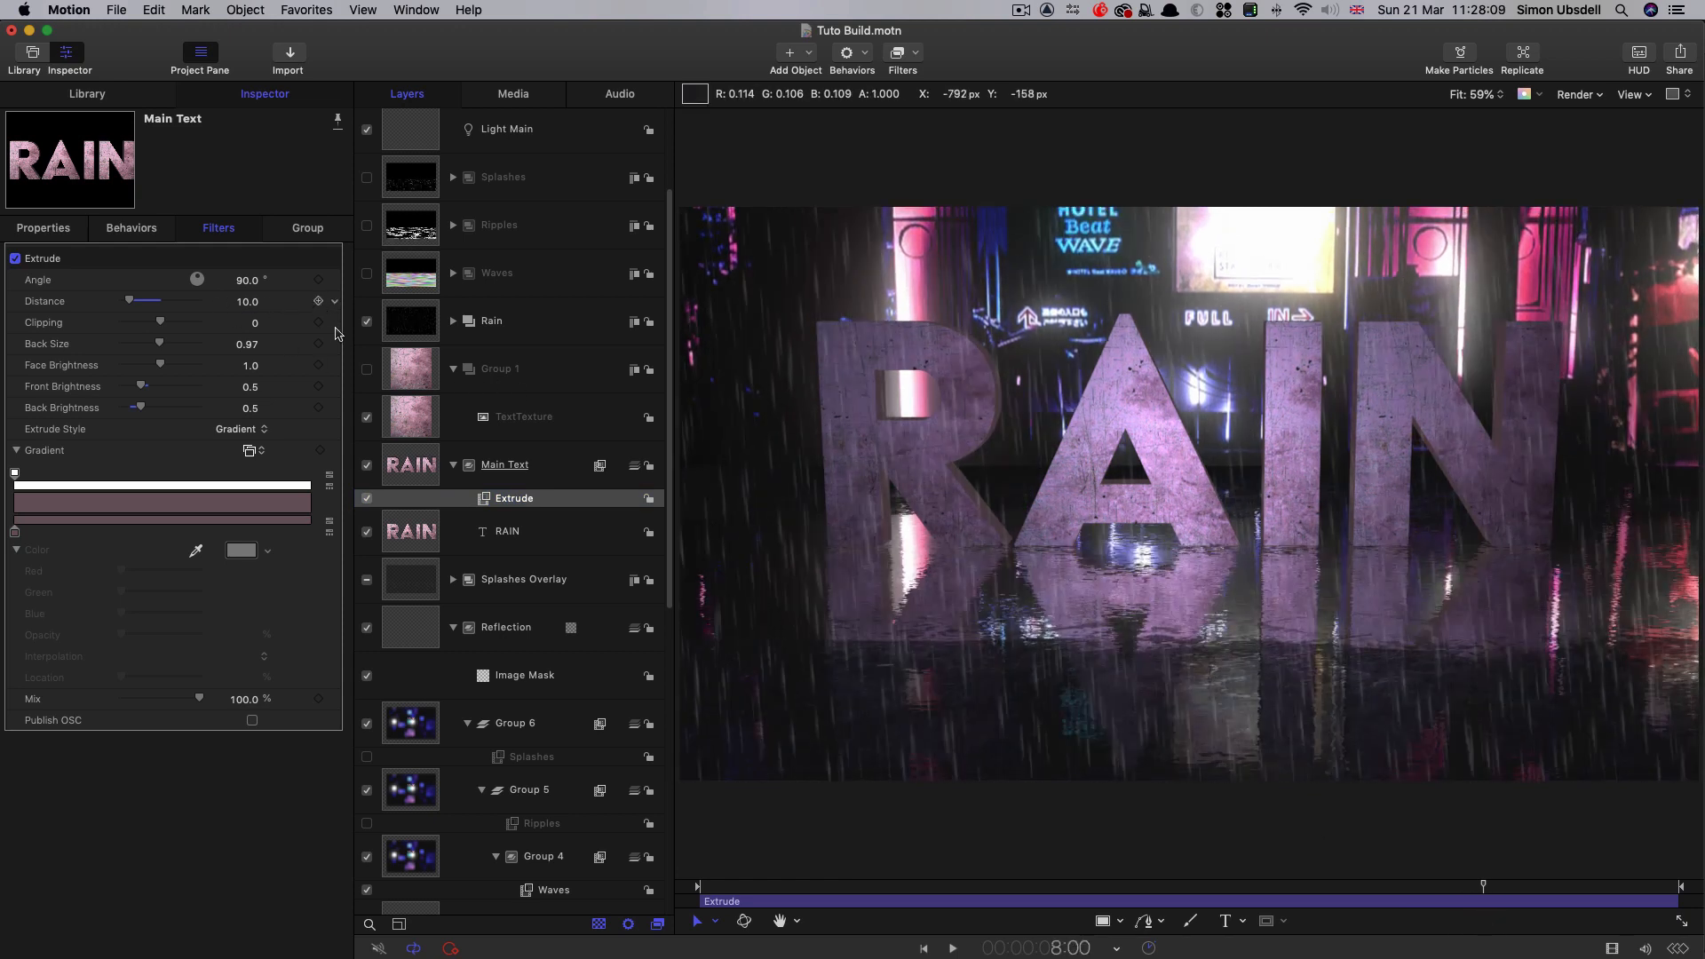
pyautogui.click(319, 301)
pyautogui.click(247, 302)
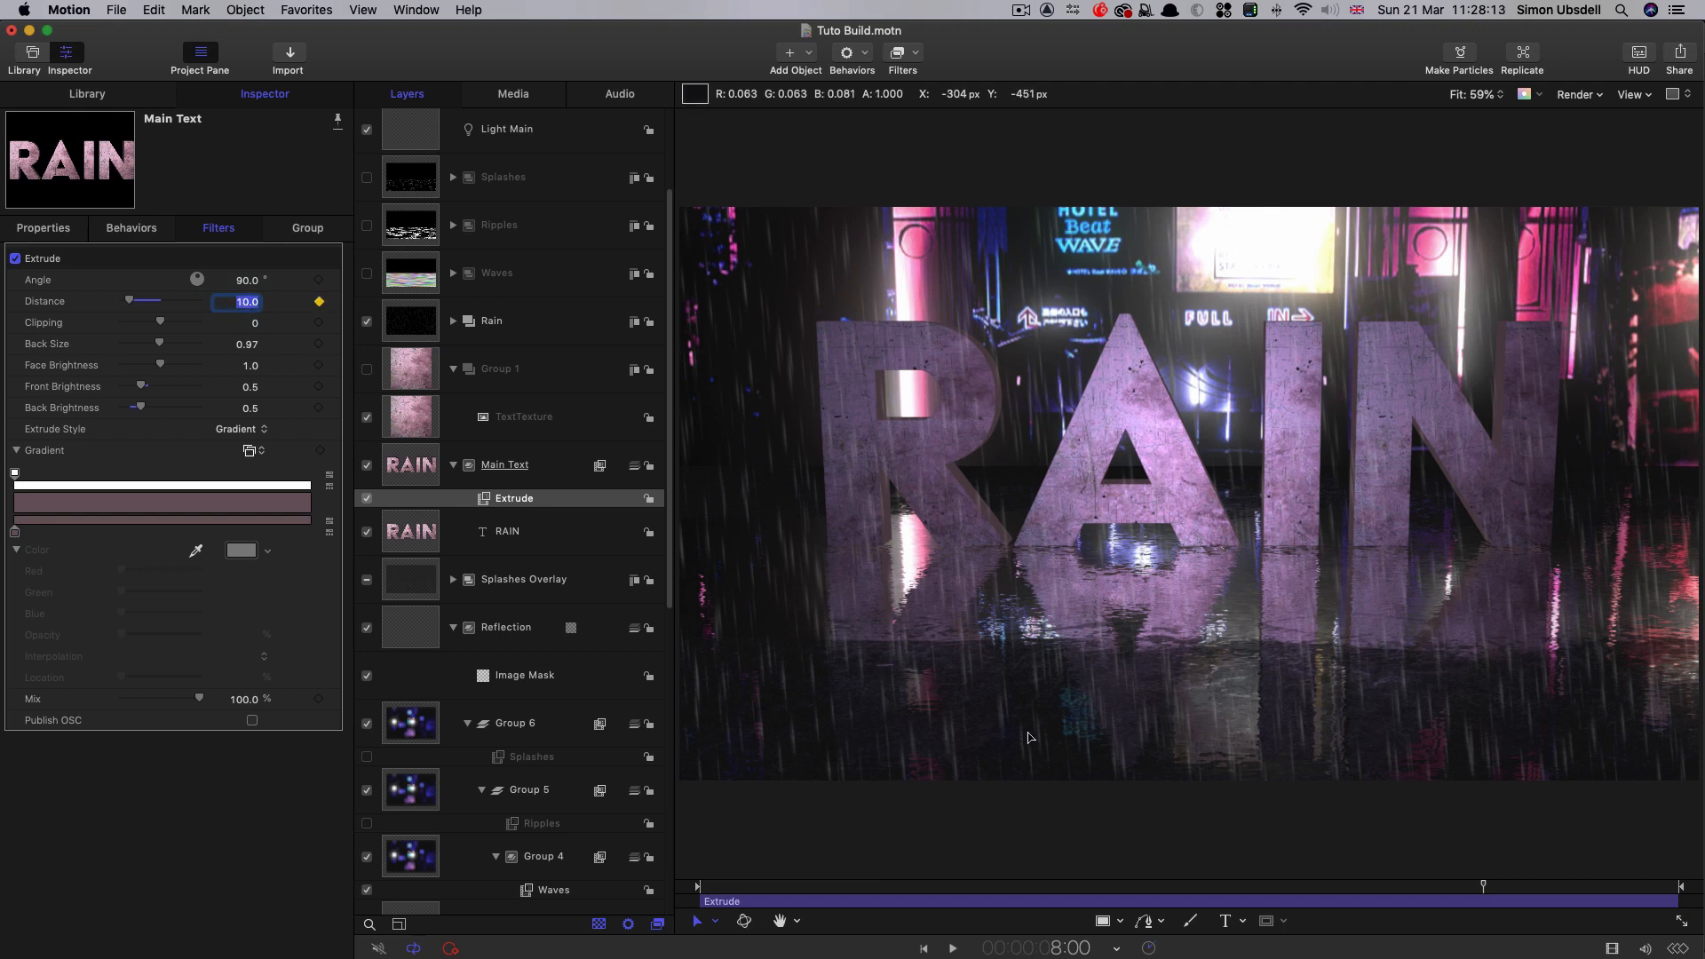
pyautogui.write('1')
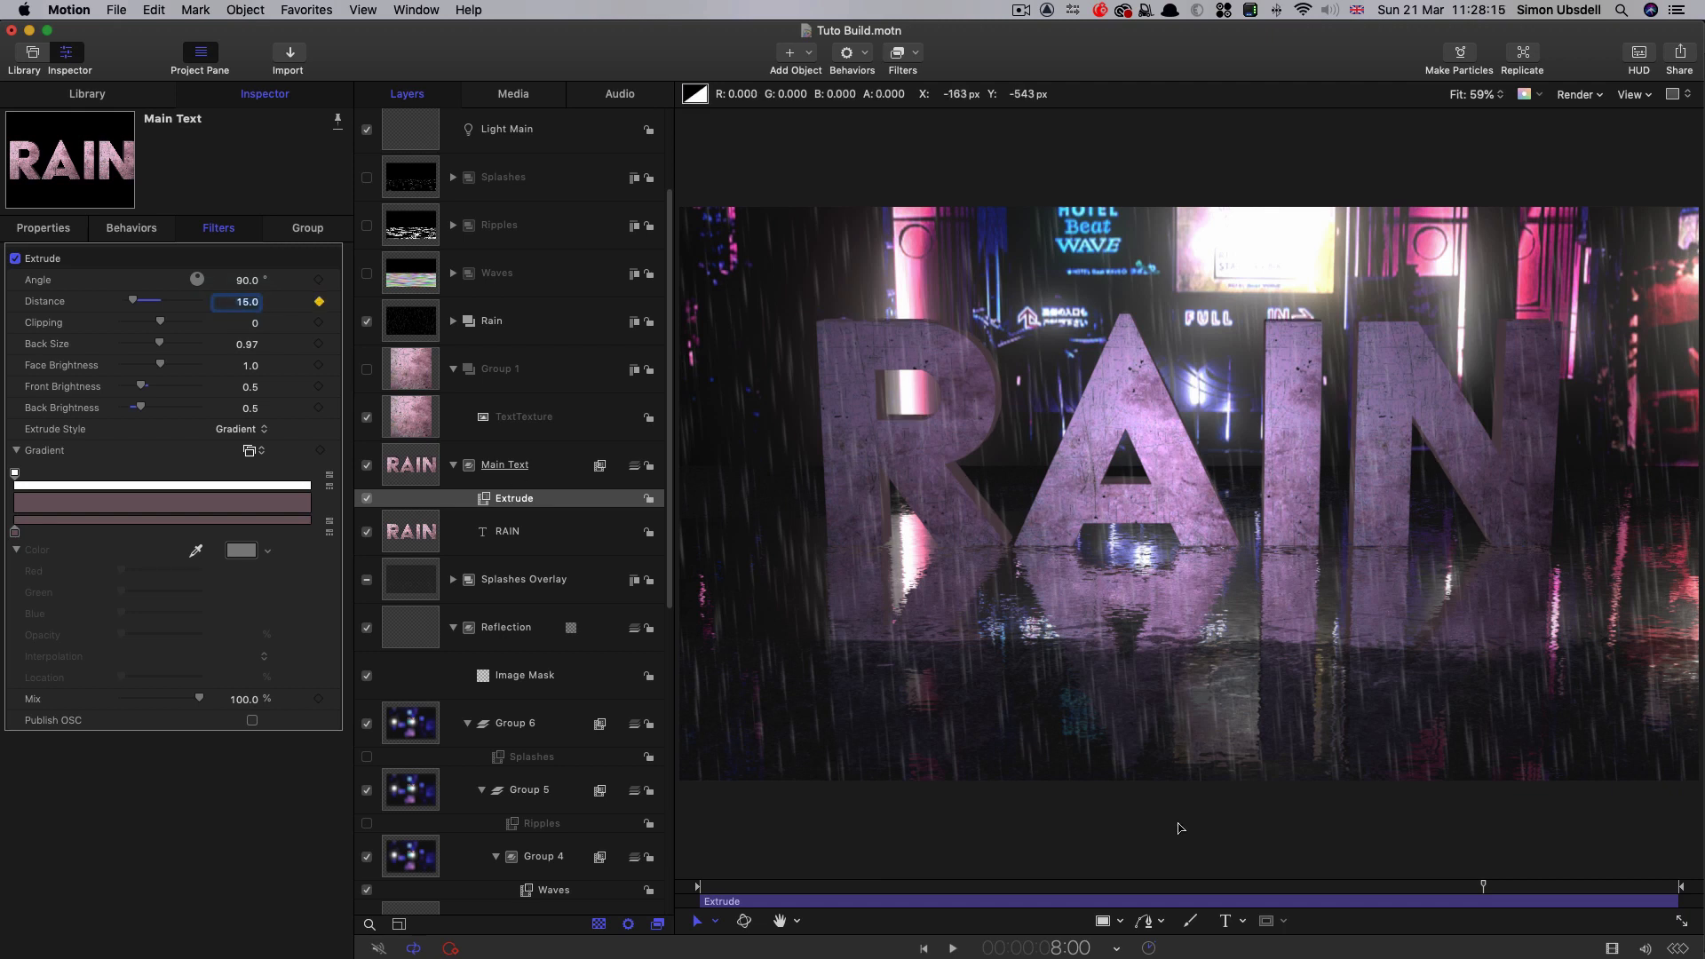
# - Set the Main Text Extrude Distance to 75 on the first frame and preview the animation
pyautogui.press('Home')
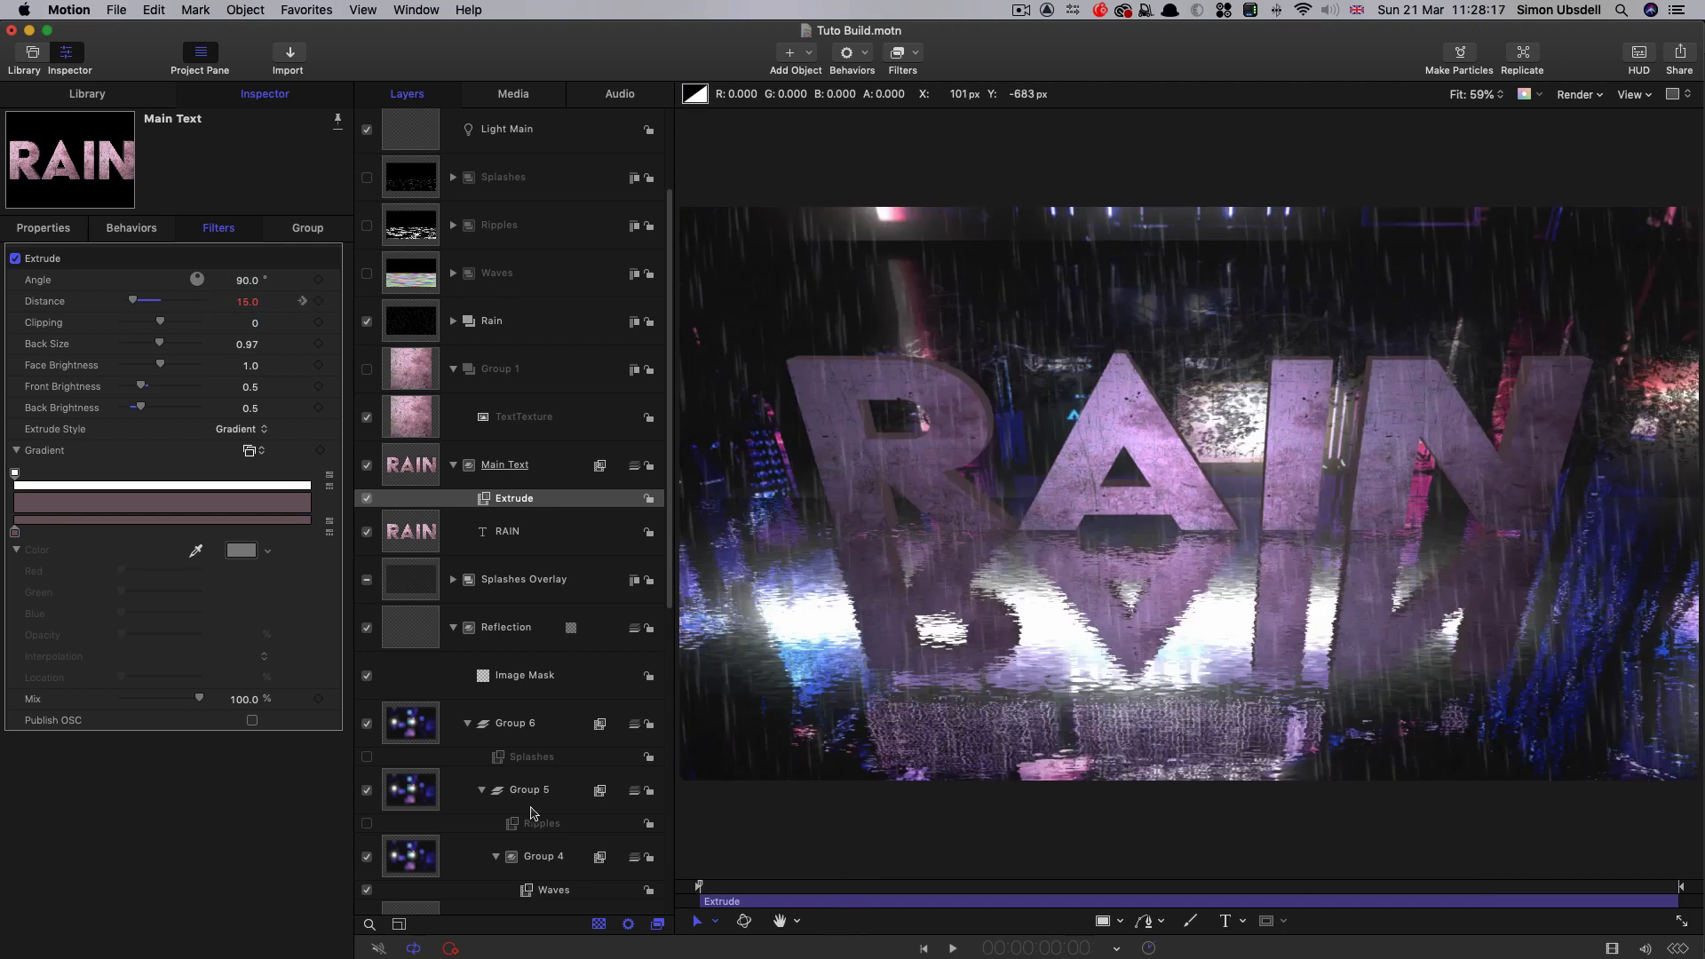
pyautogui.click(240, 303)
pyautogui.write('75')
pyautogui.press('Return')
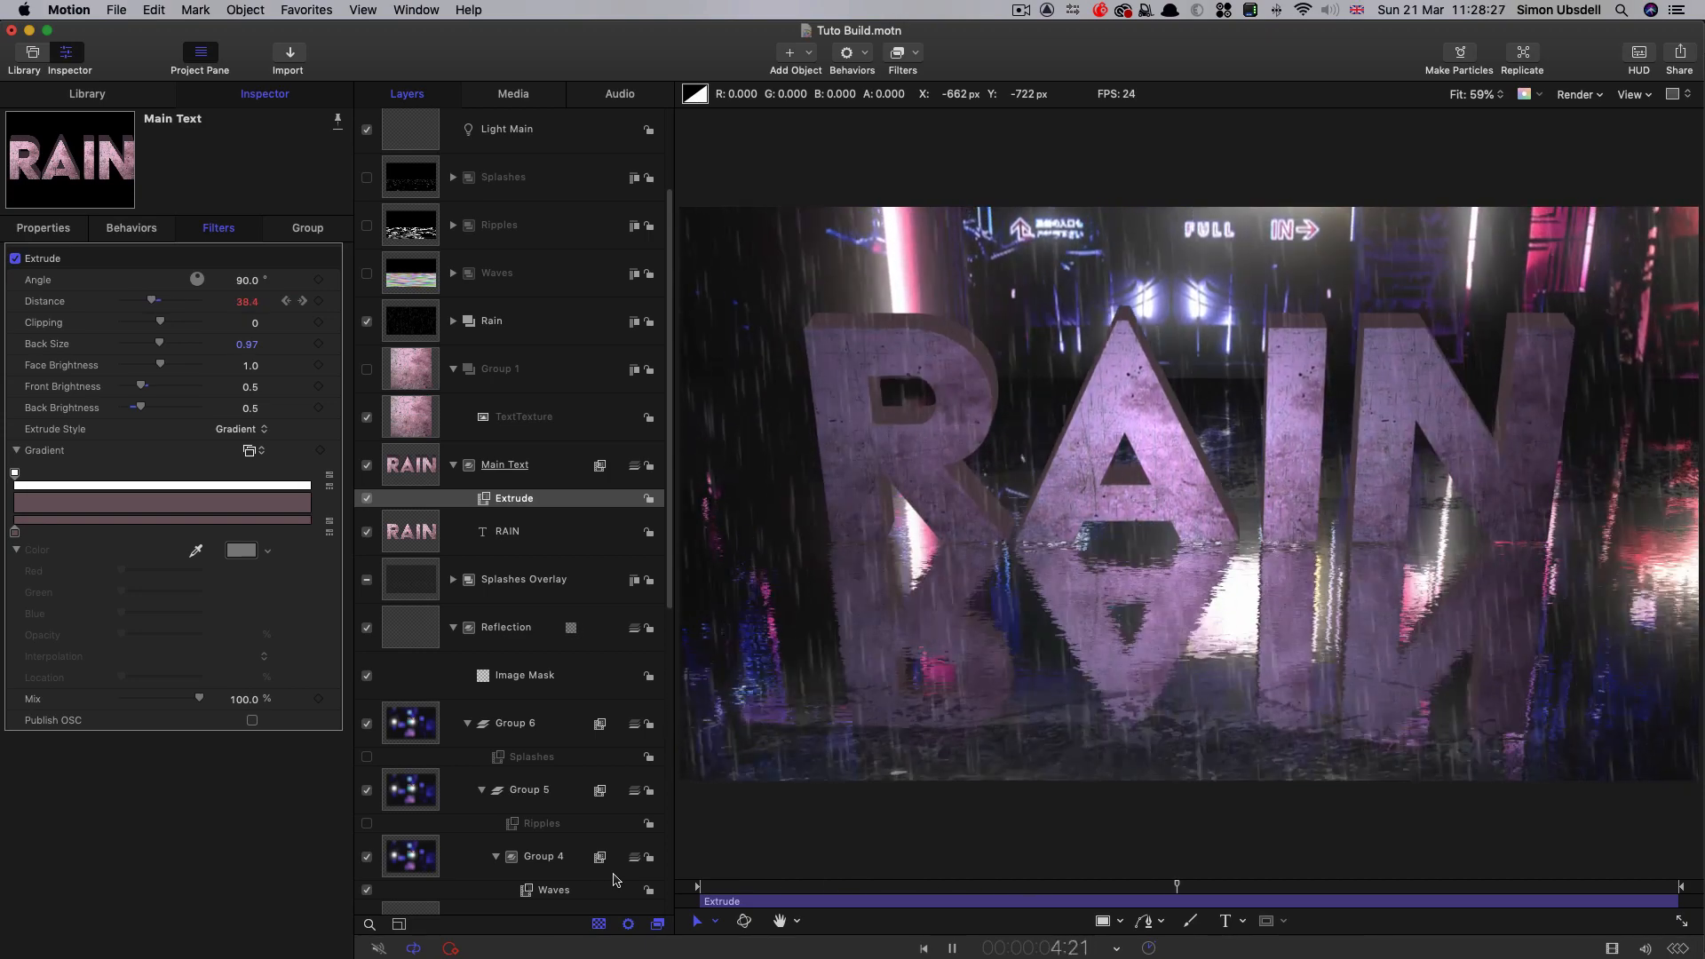
pyautogui.press('space')
# - Keyframe the Distance of the Text Reflection group's Extrude filter at 15 at 8:00
pyautogui.scroll(-2, 502, 541)
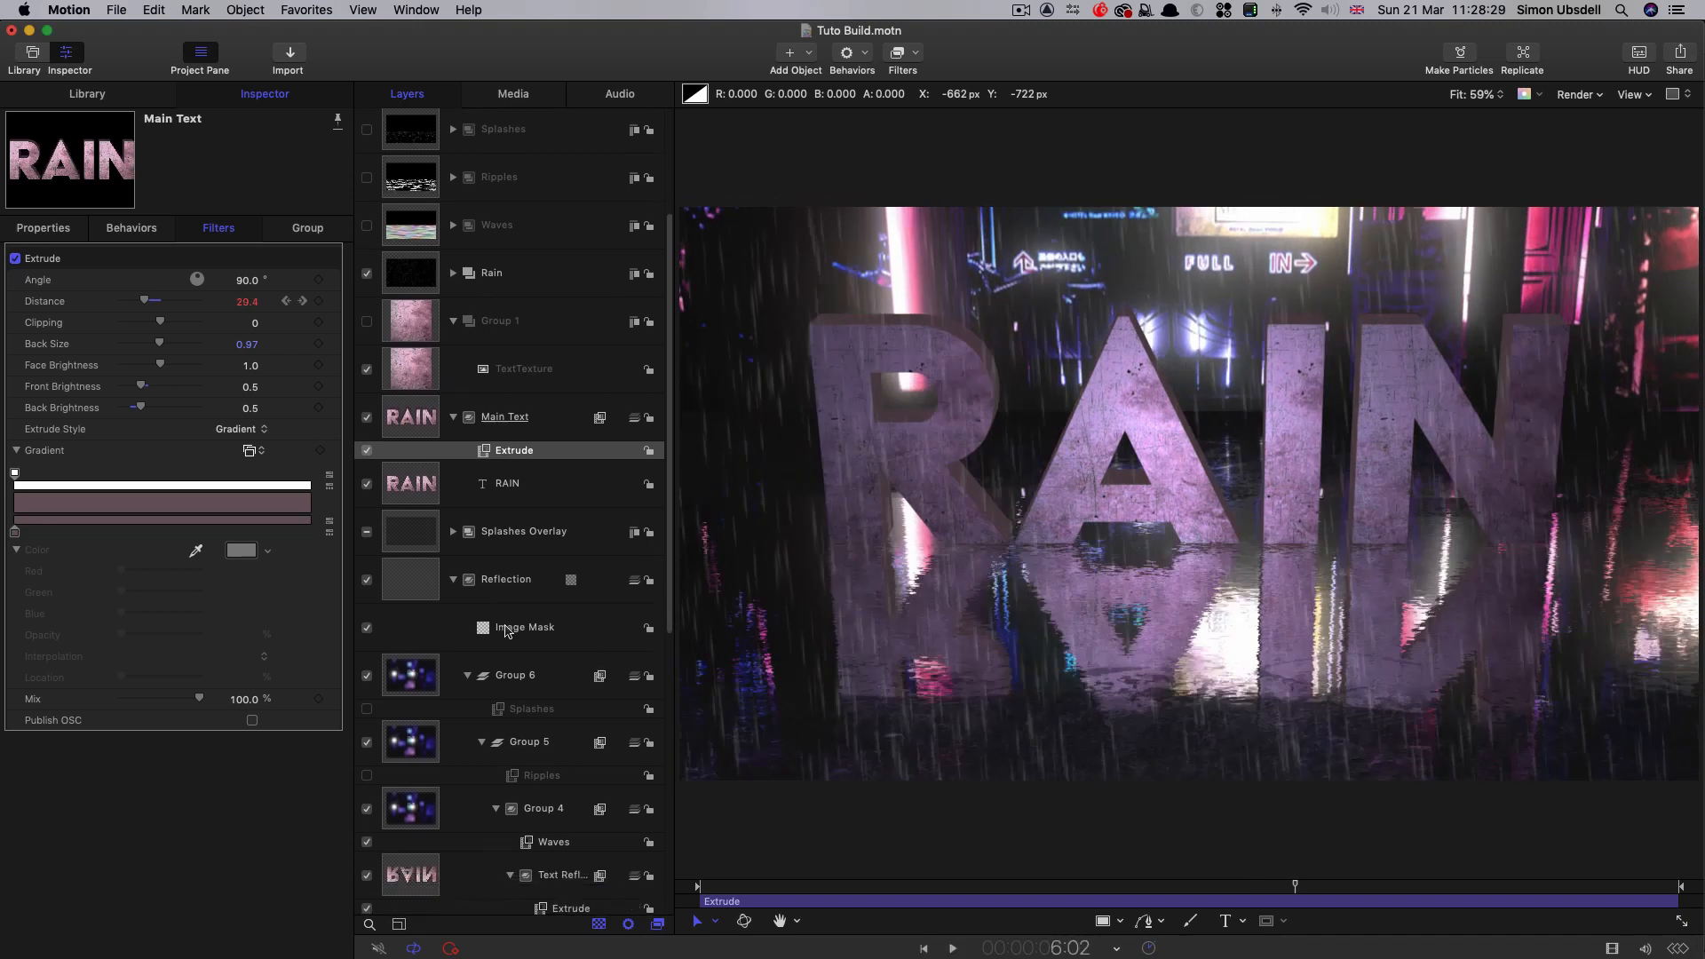
pyautogui.hotkey('shift', 'k')
pyautogui.scroll(-4, 555, 672)
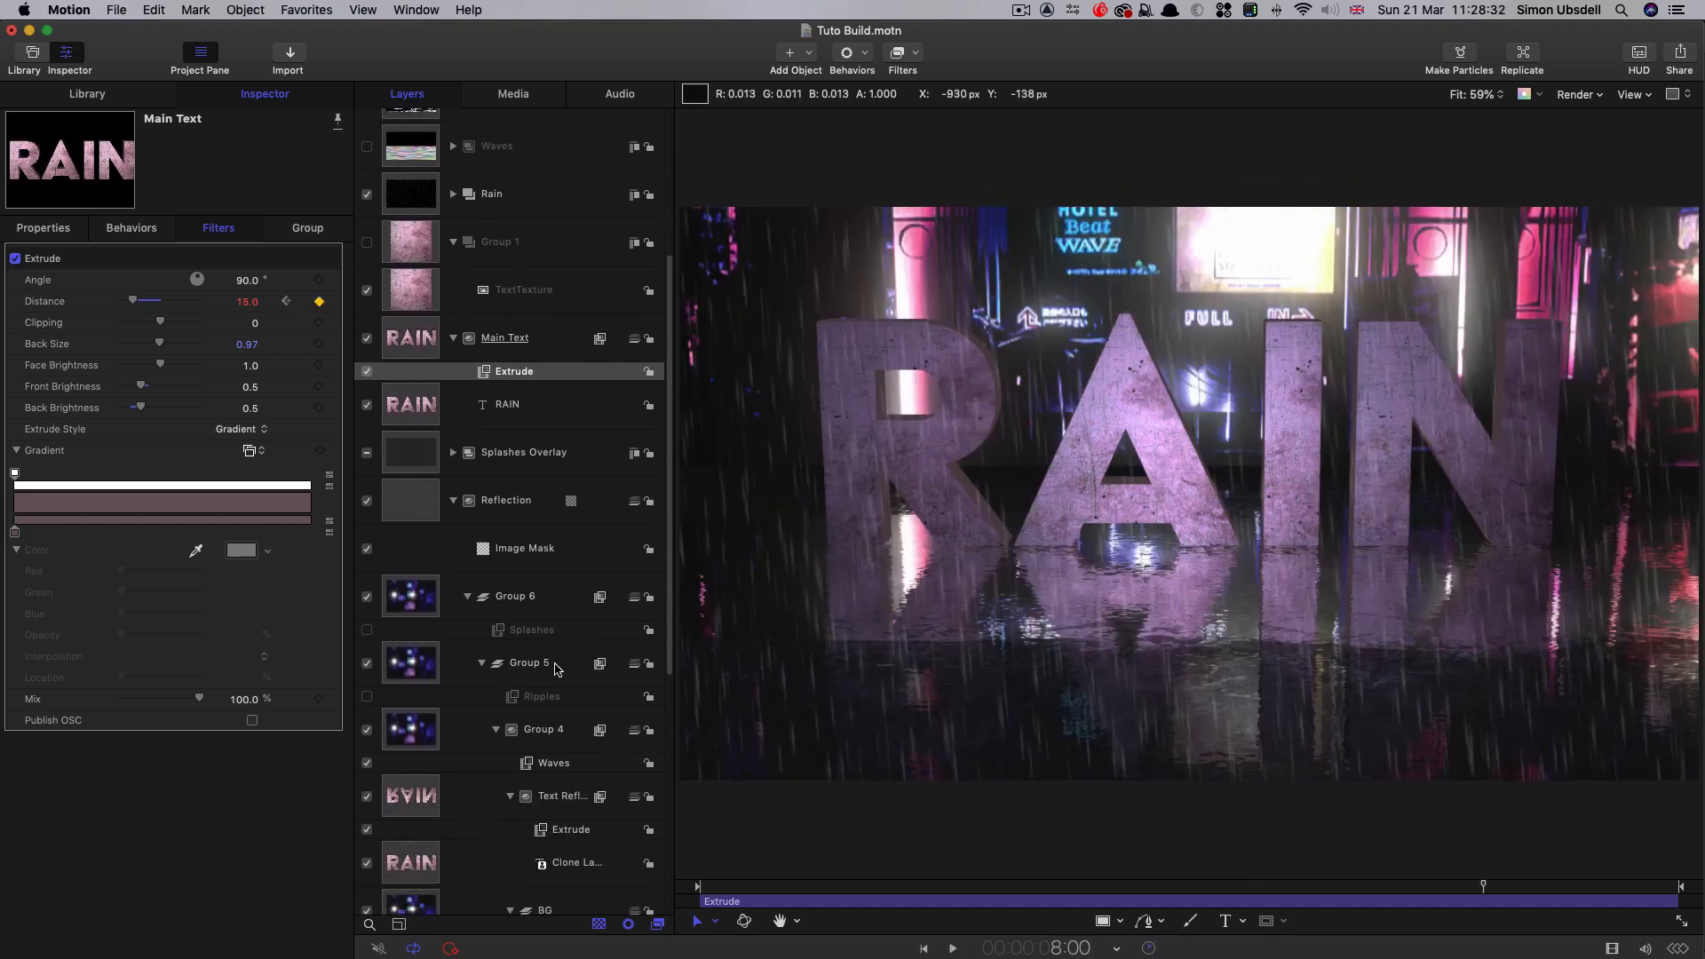
pyautogui.scroll(-1, 554, 673)
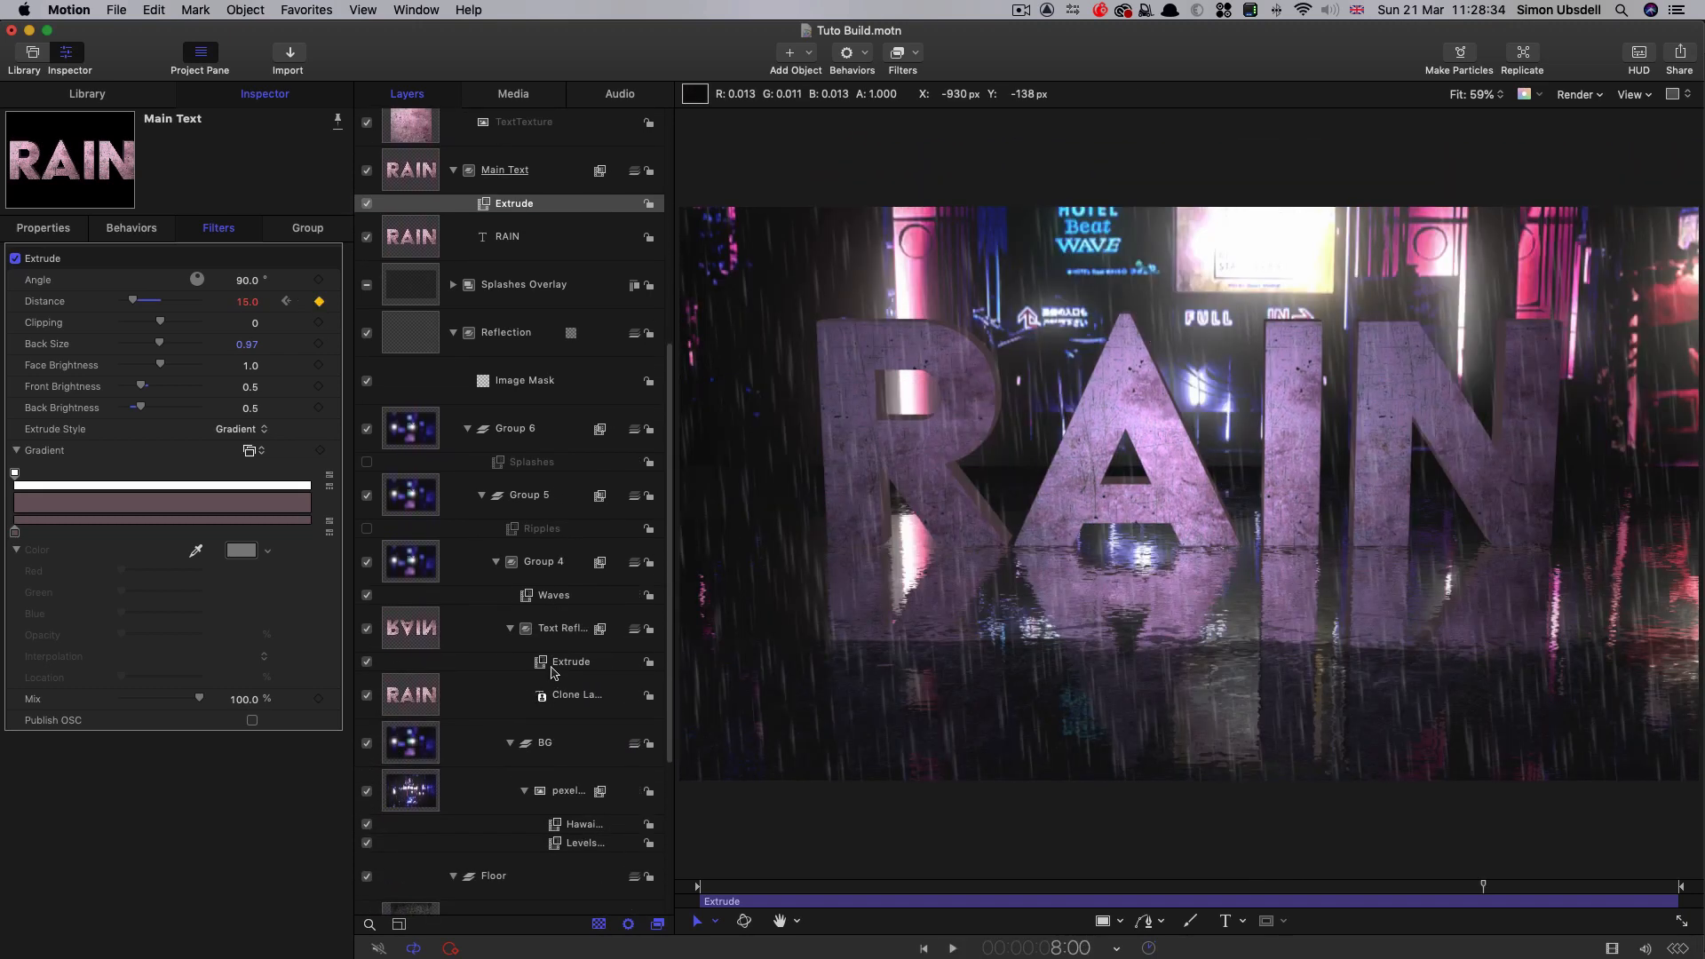
pyautogui.click(556, 663)
pyautogui.click(319, 302)
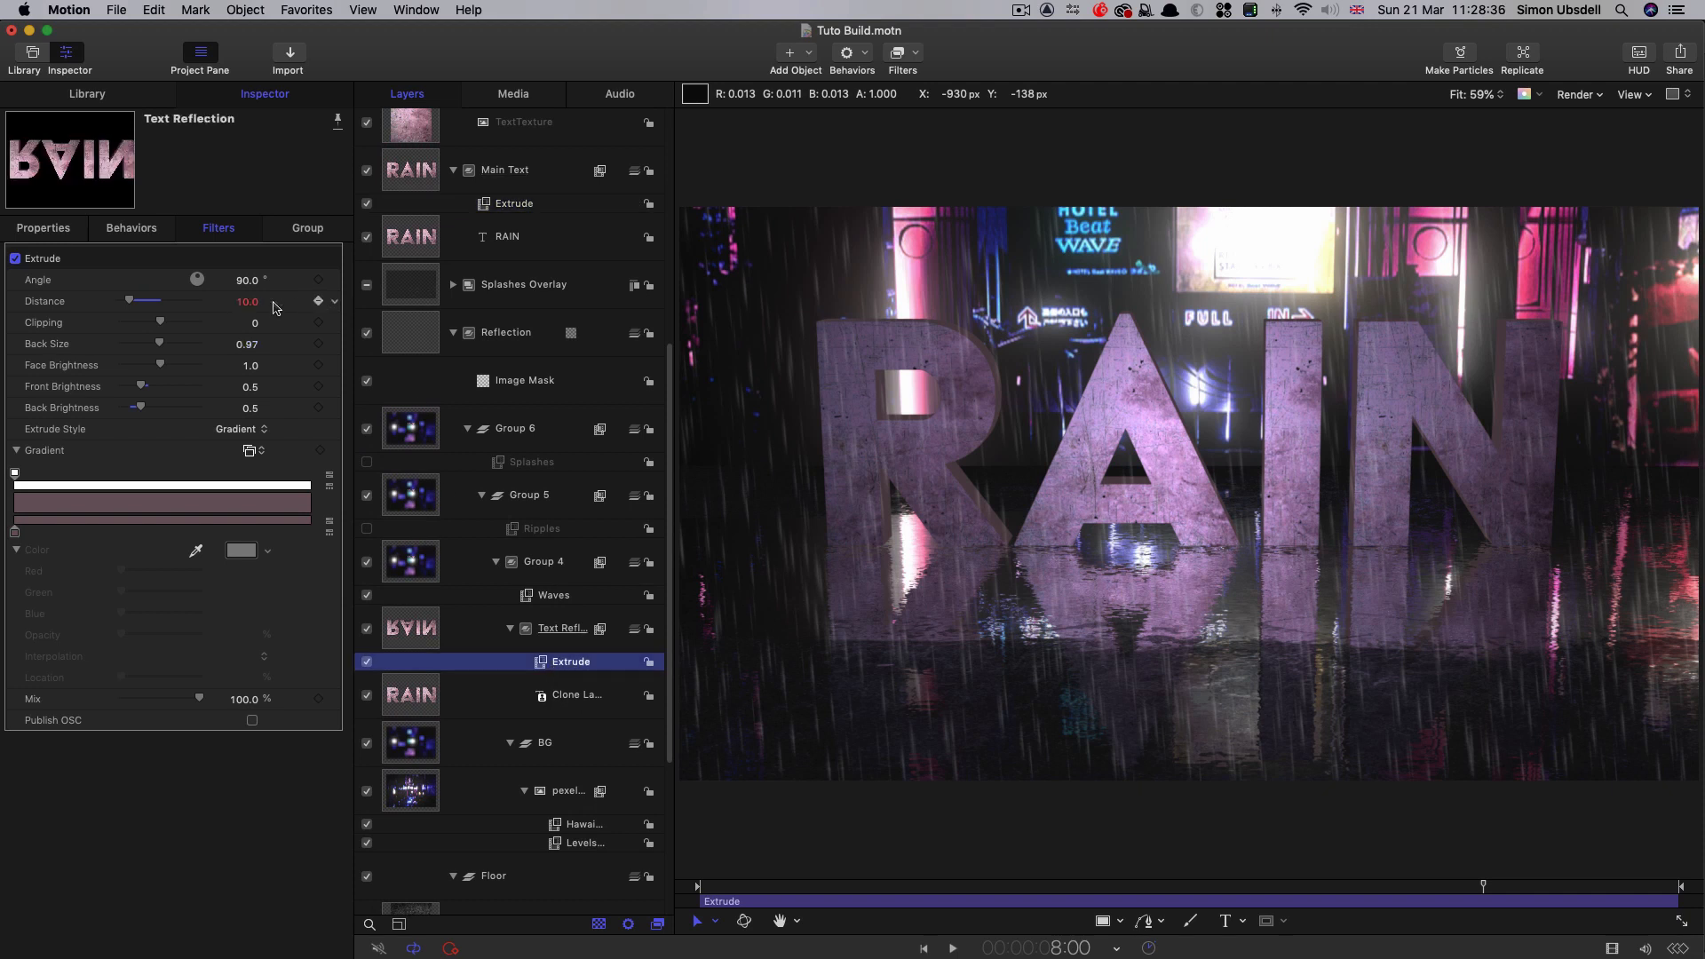
pyautogui.click(249, 302)
pyautogui.write('15')
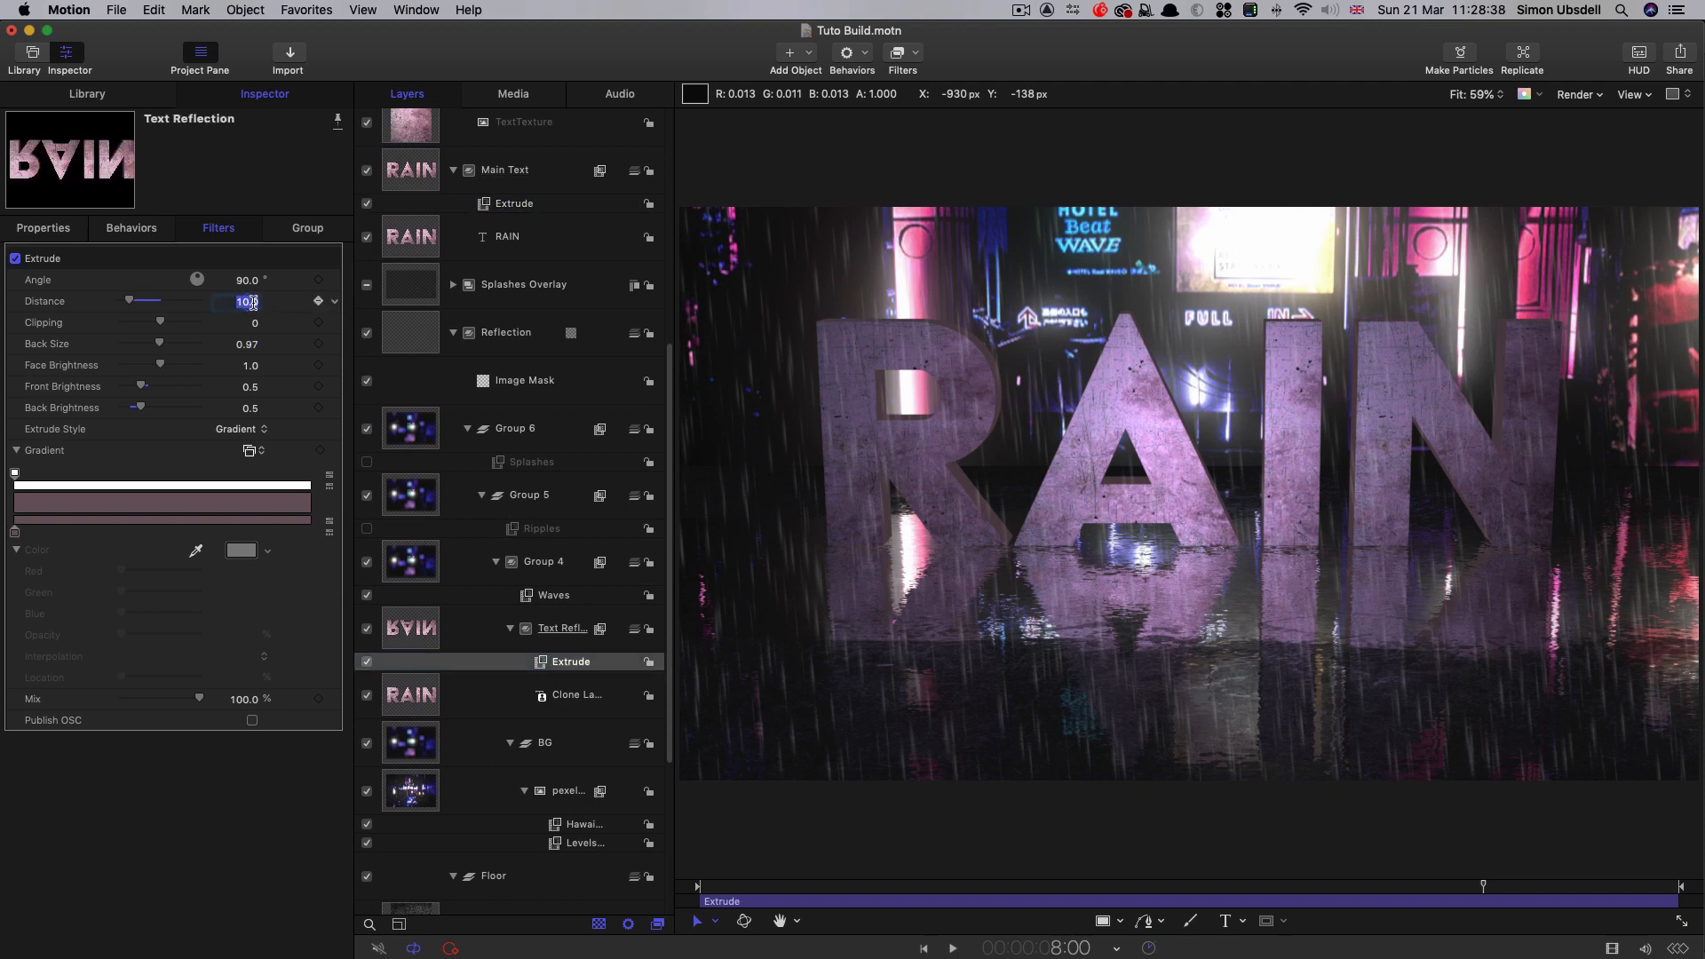
pyautogui.press('Return')
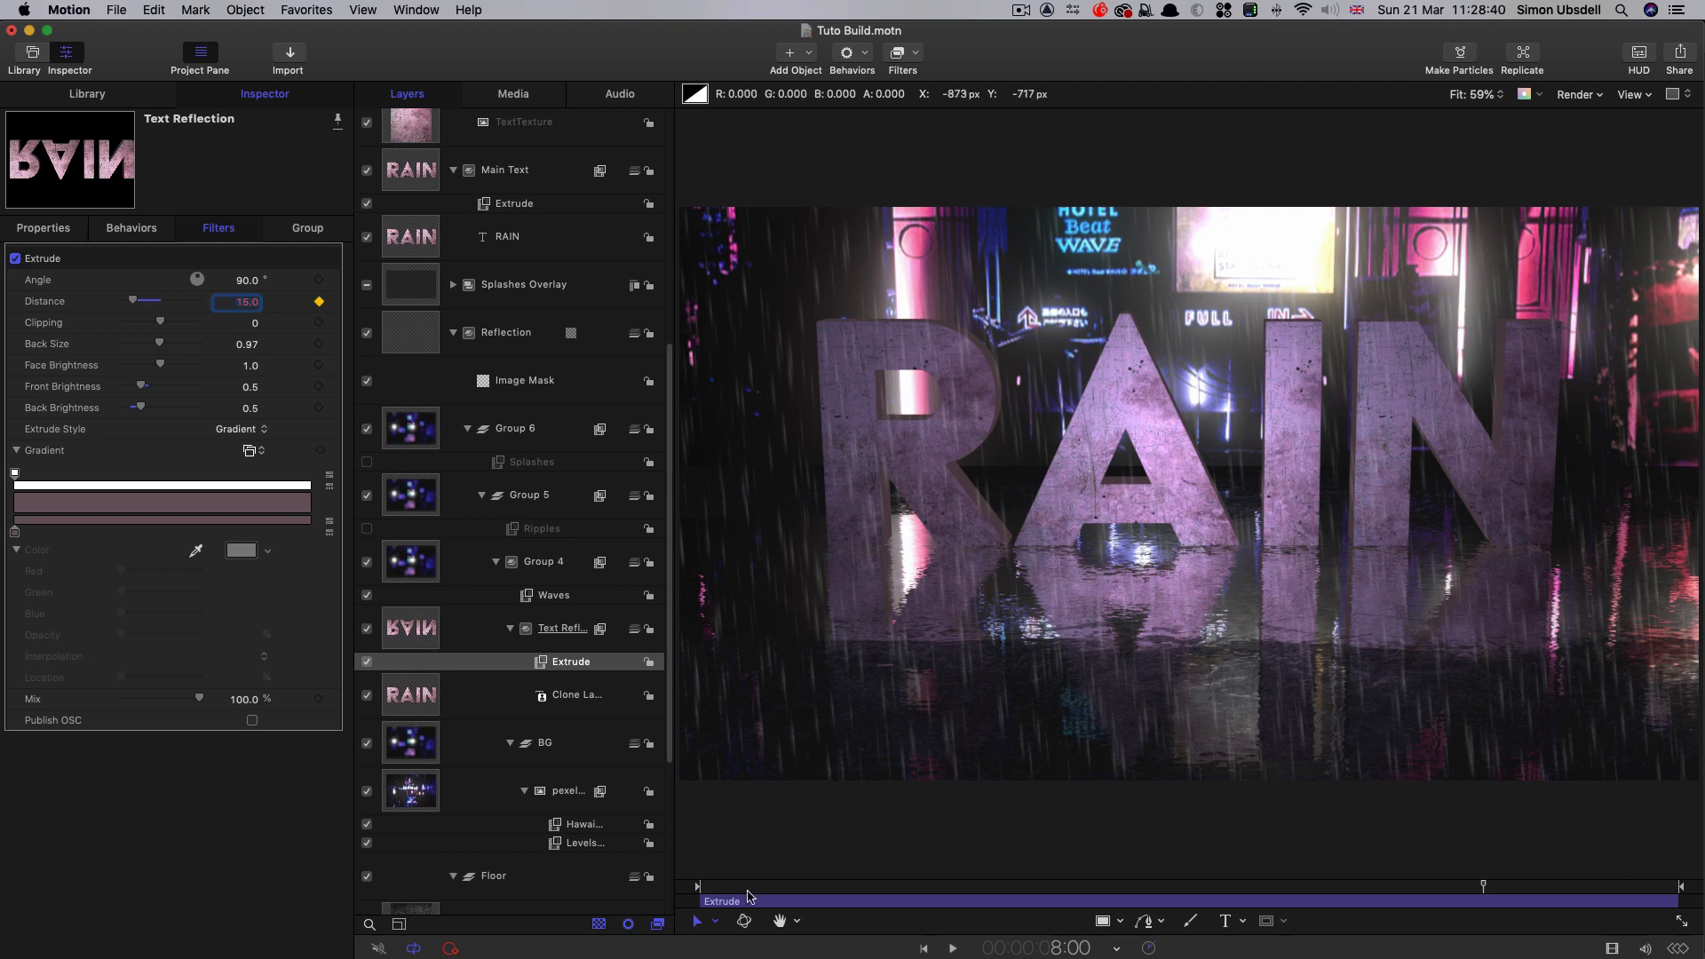
# - Set the Text Reflection Extrude Distance to 75 on the first frame and play back the animation
pyautogui.moveTo(748, 888); pyautogui.dragTo(633, 887)
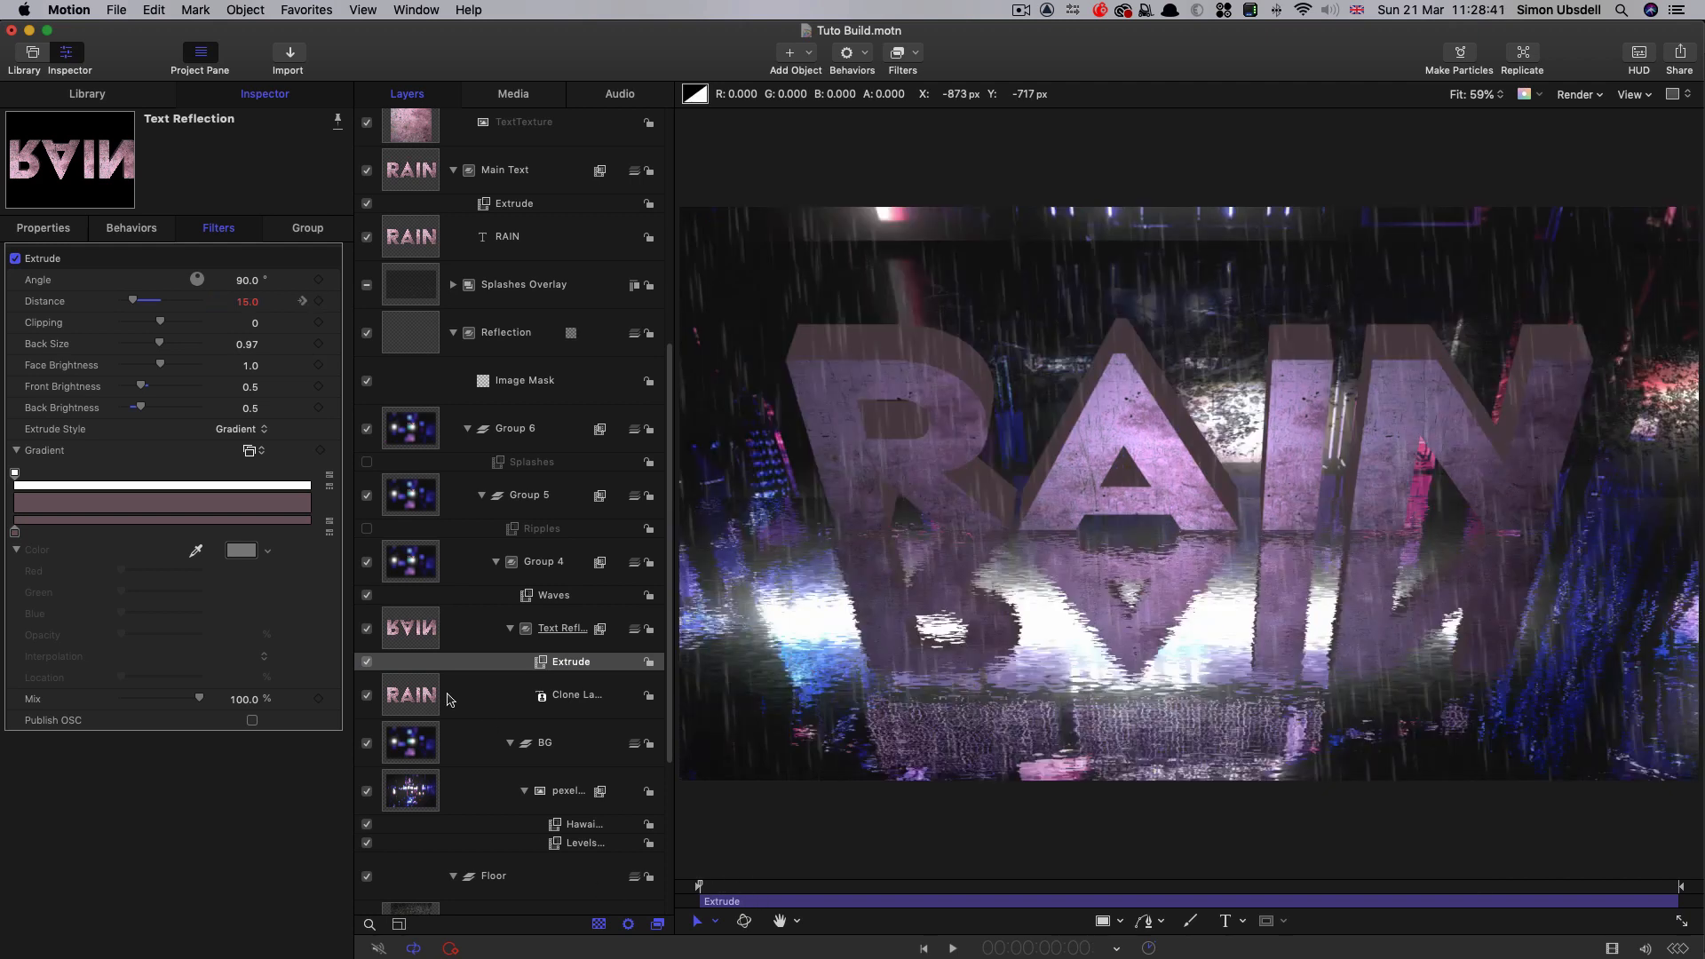
pyautogui.click(246, 302)
pyautogui.write('75')
pyautogui.press('Return')
pyautogui.press('space')
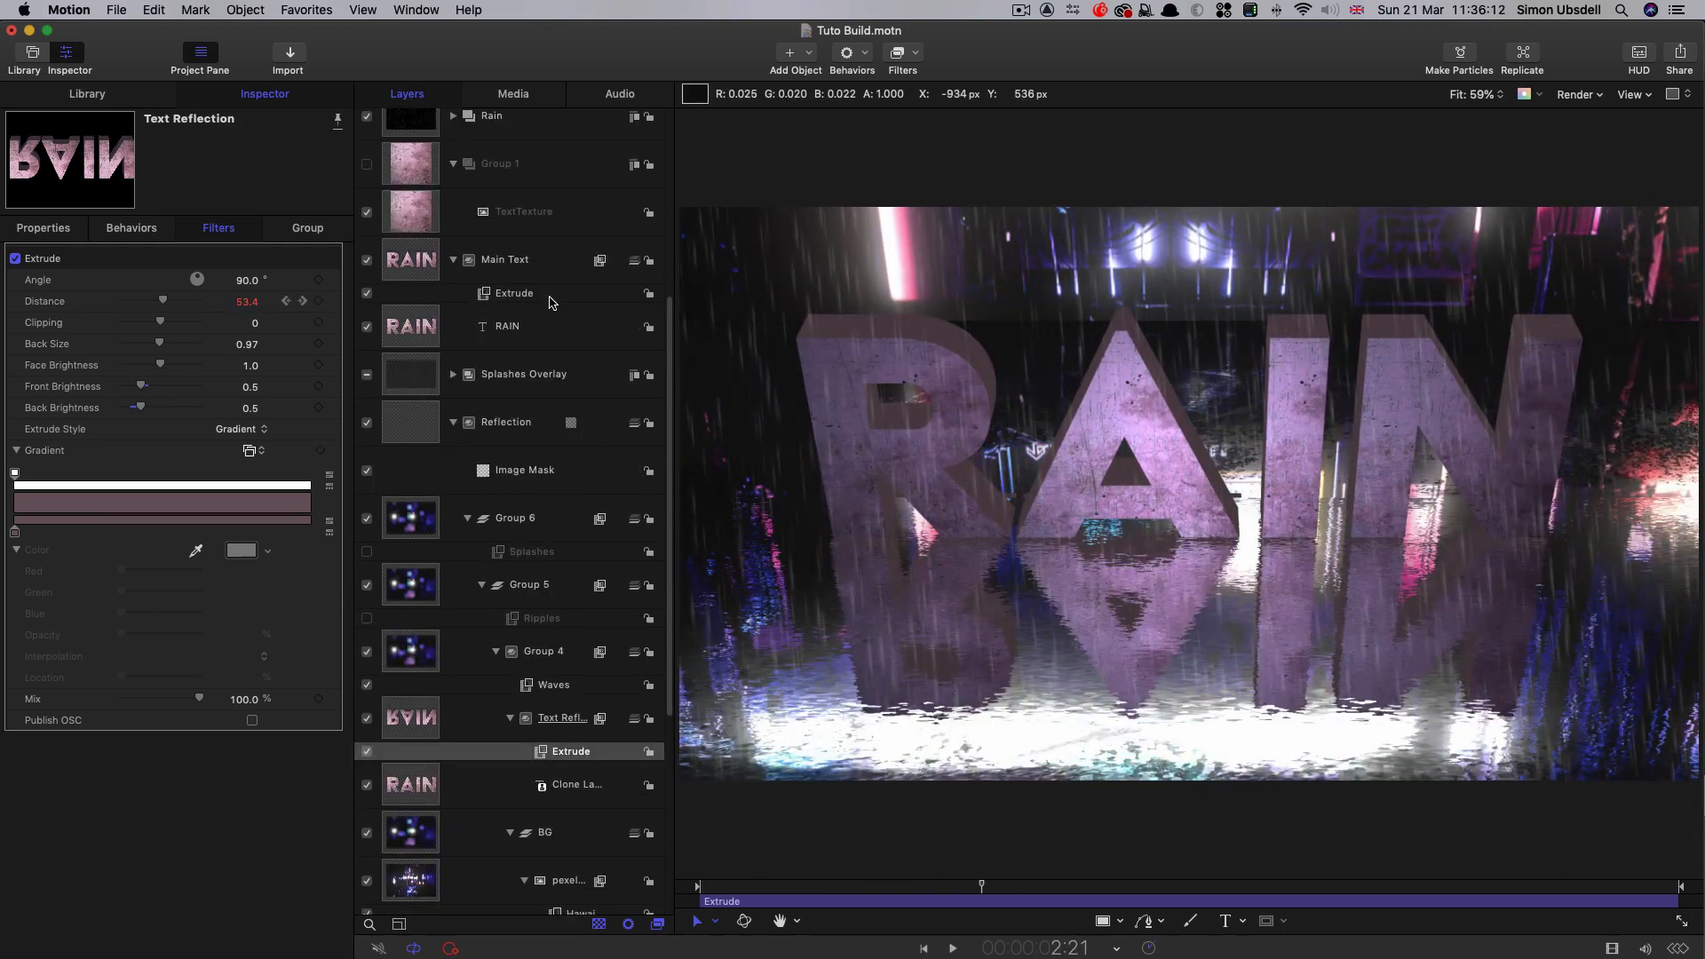
pyautogui.scroll(5, 551, 303)
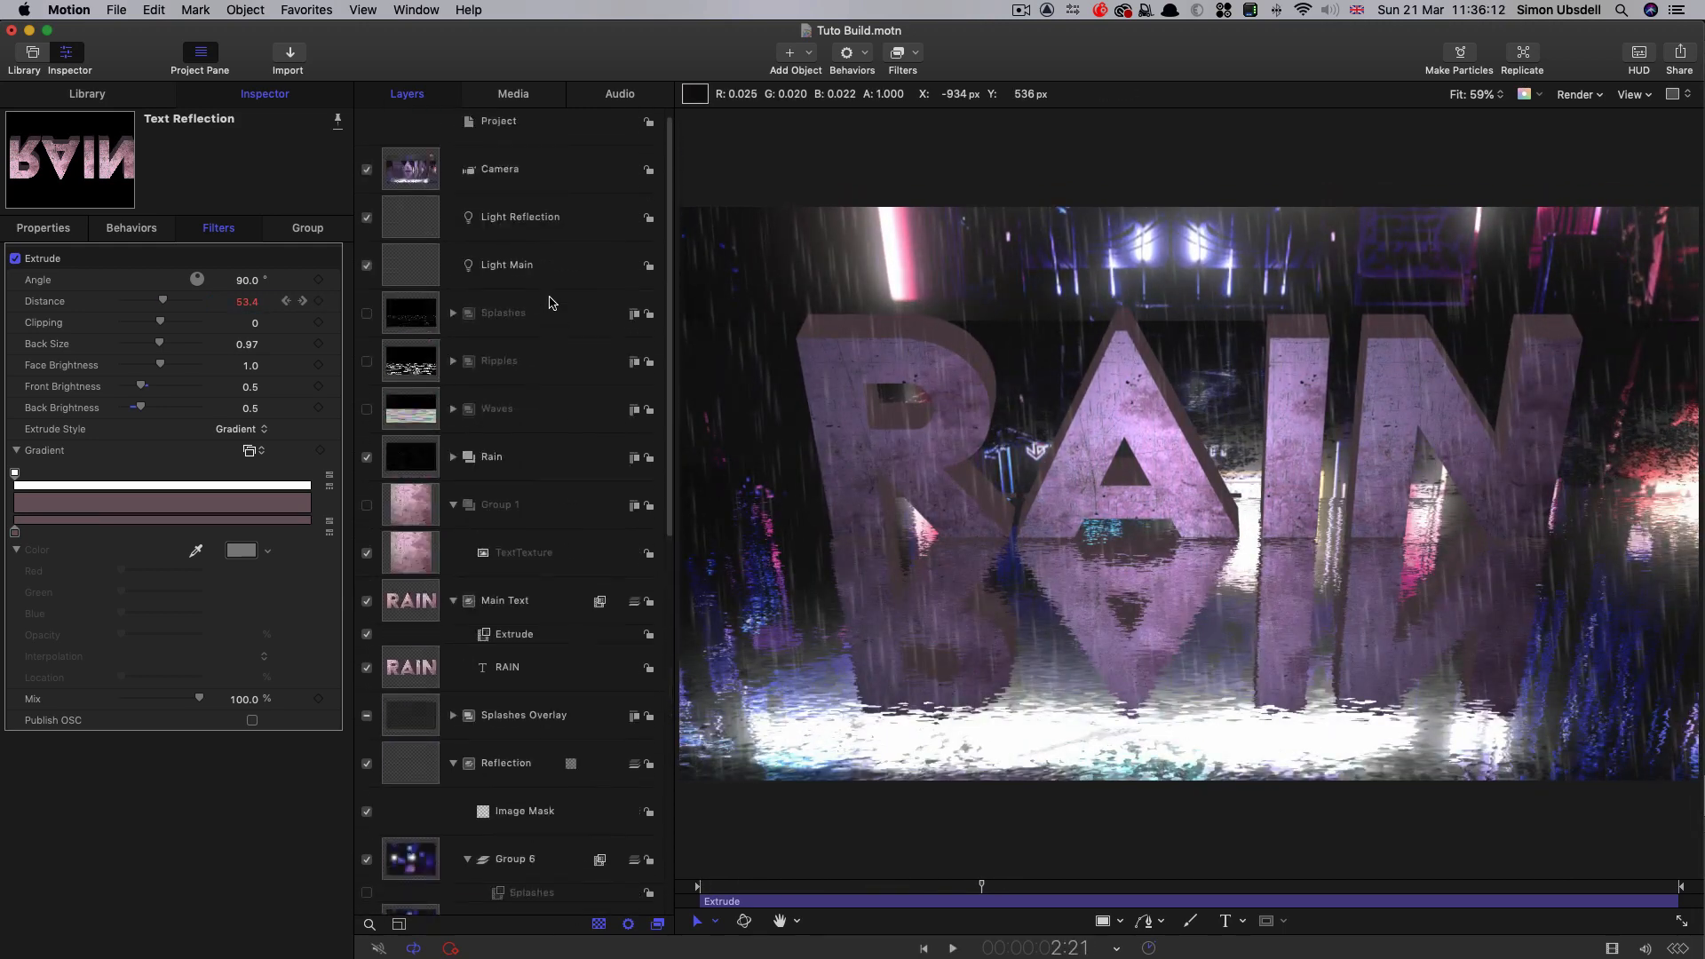
# - Turn the Rain group into a 3D group, scrub through the animation and return to the first frame
pyautogui.click(408, 465)
pyautogui.rightClick(408, 466)
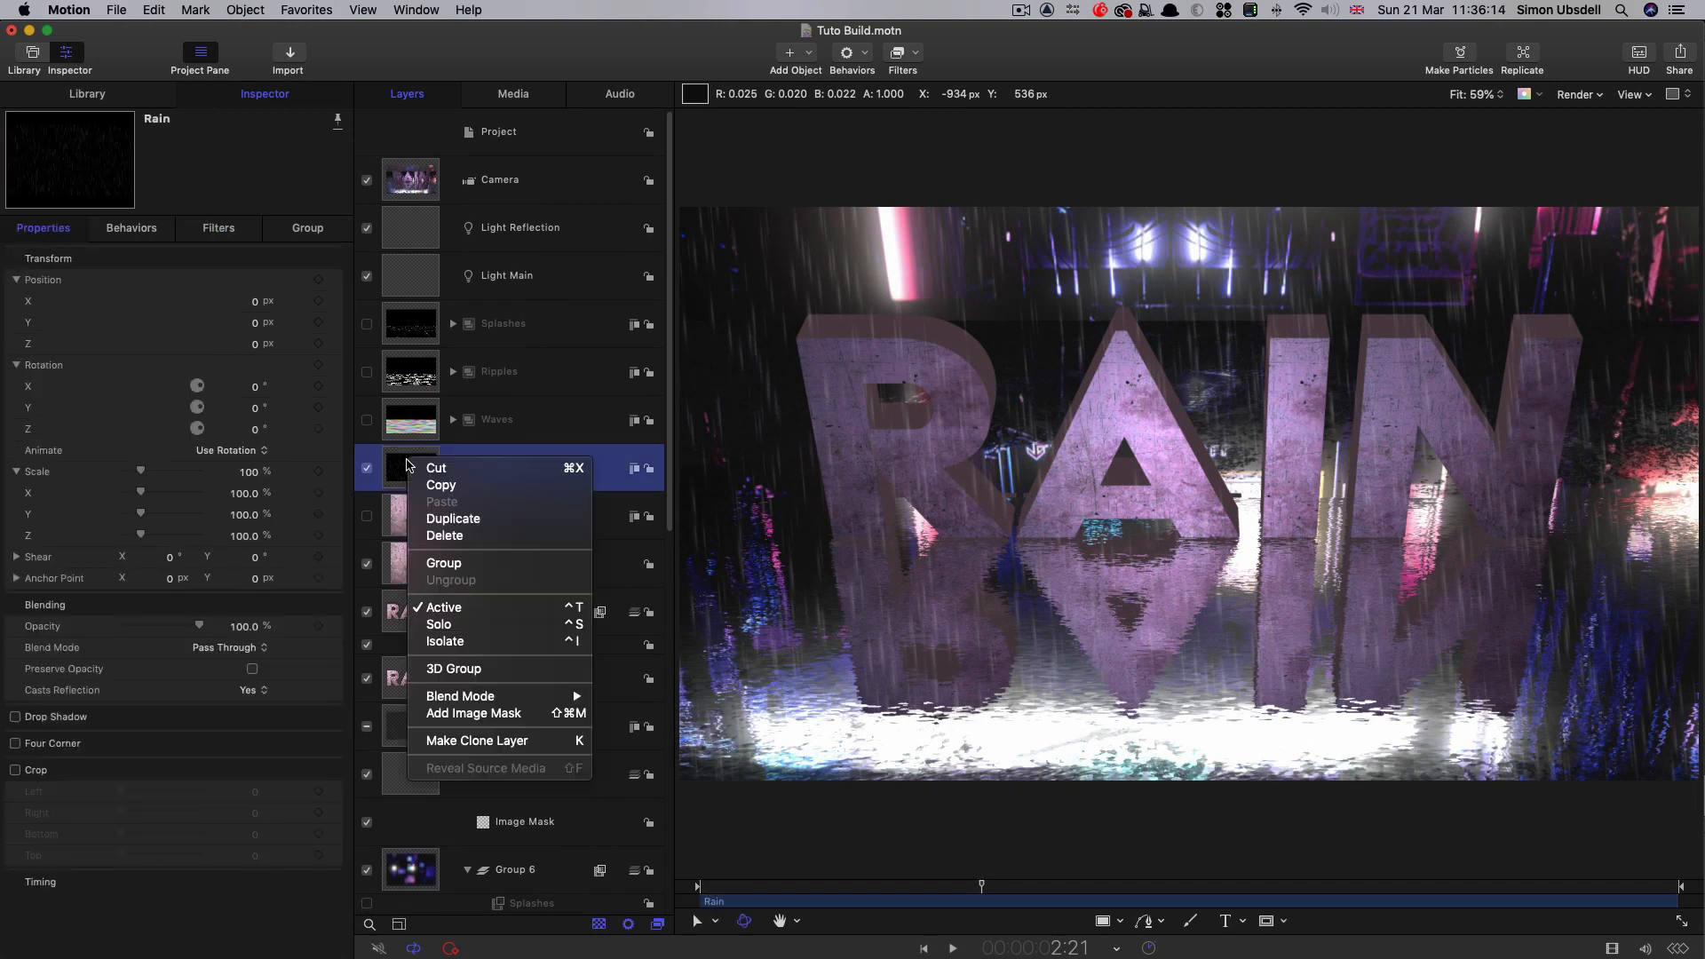
pyautogui.click(484, 673)
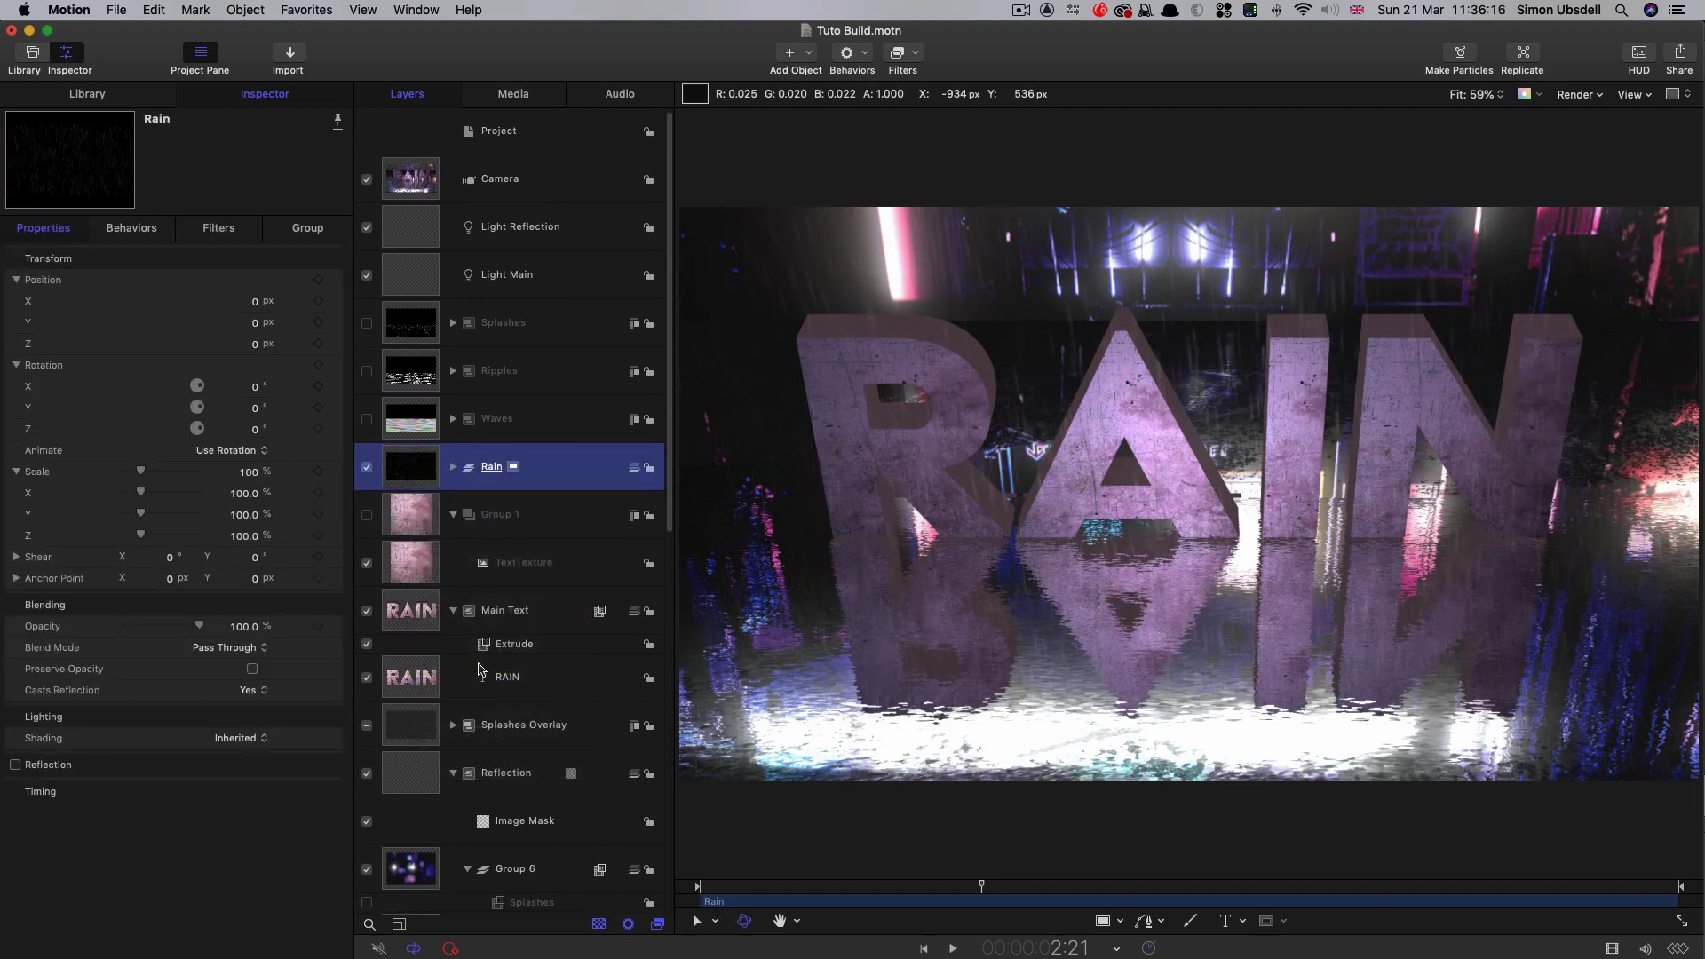
pyautogui.moveTo(925, 887); pyautogui.dragTo(1587, 924)
pyautogui.press('Home')
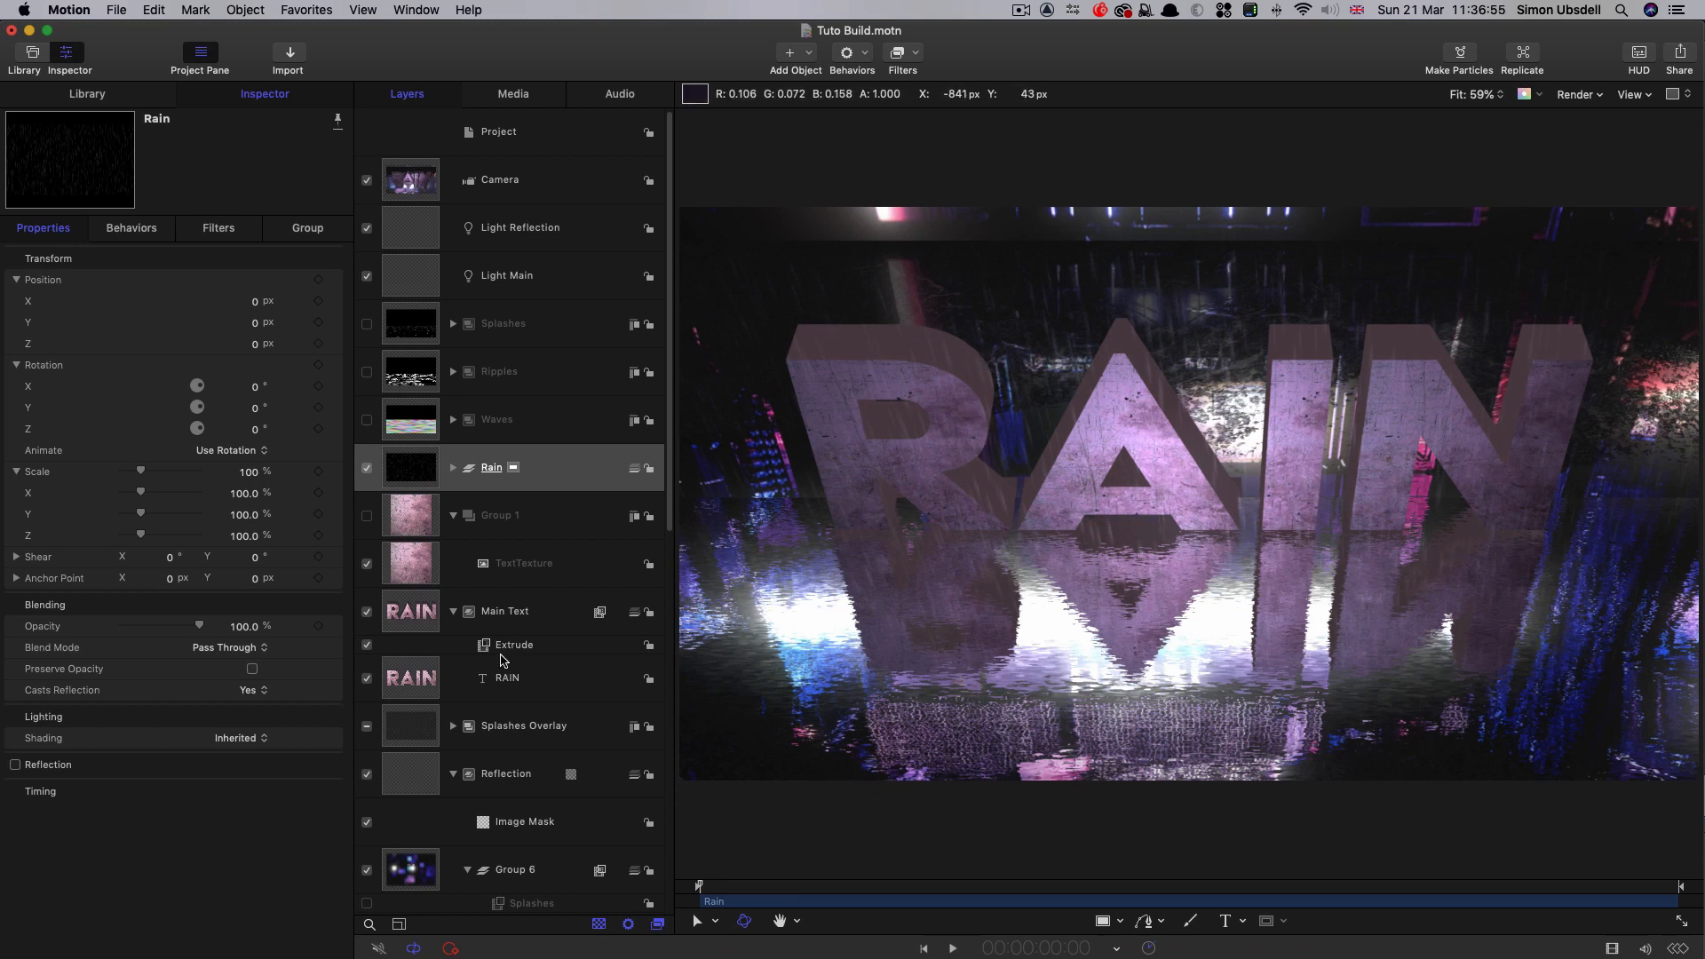
# - Darken the gradient color of the Main Text group's Extrude filter to about Red 0.27, Green 0.21, Blue 0.24
pyautogui.click(484, 647)
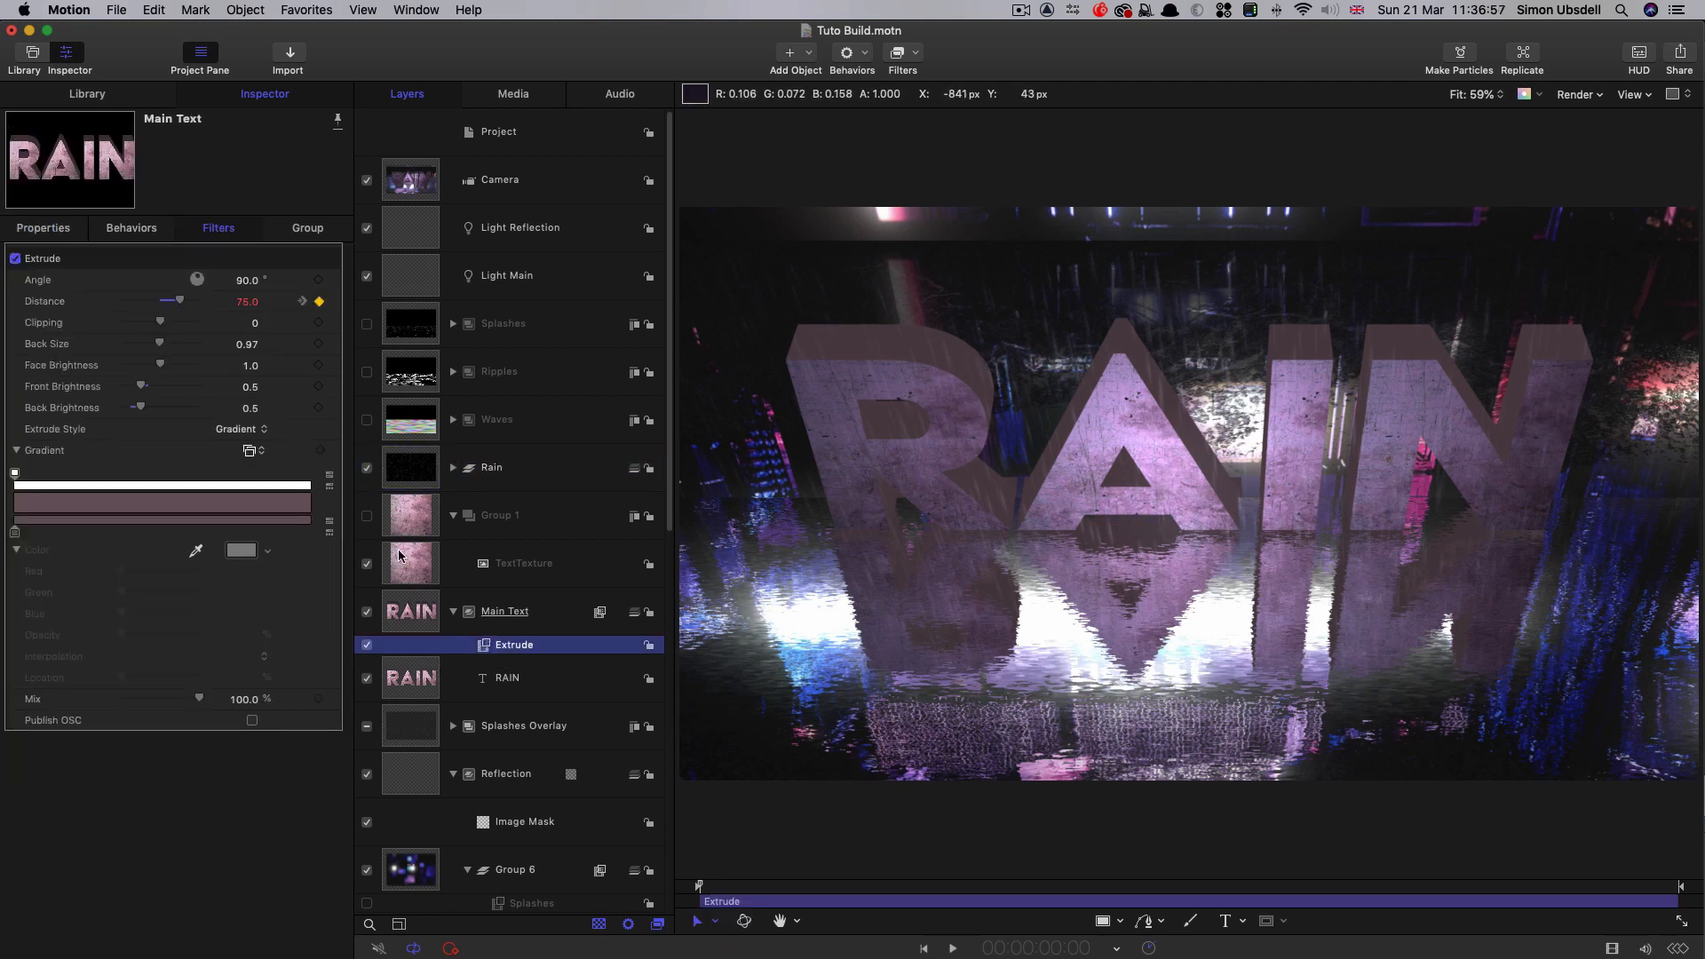
pyautogui.click(15, 532)
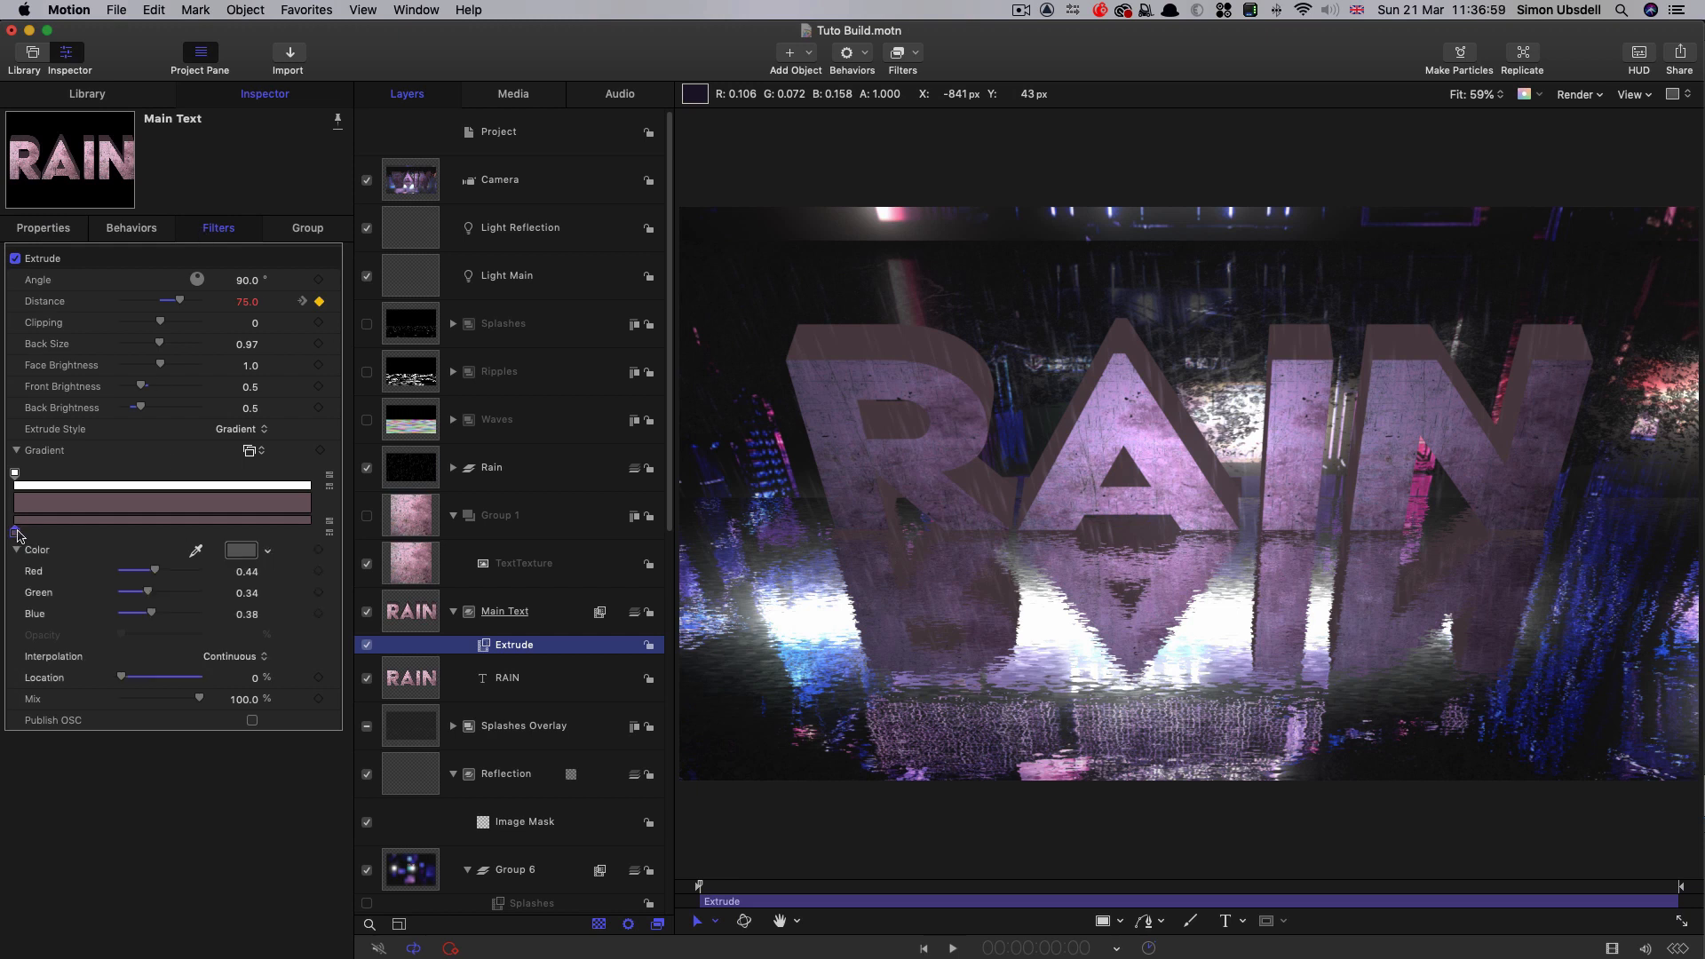
pyautogui.click(235, 552)
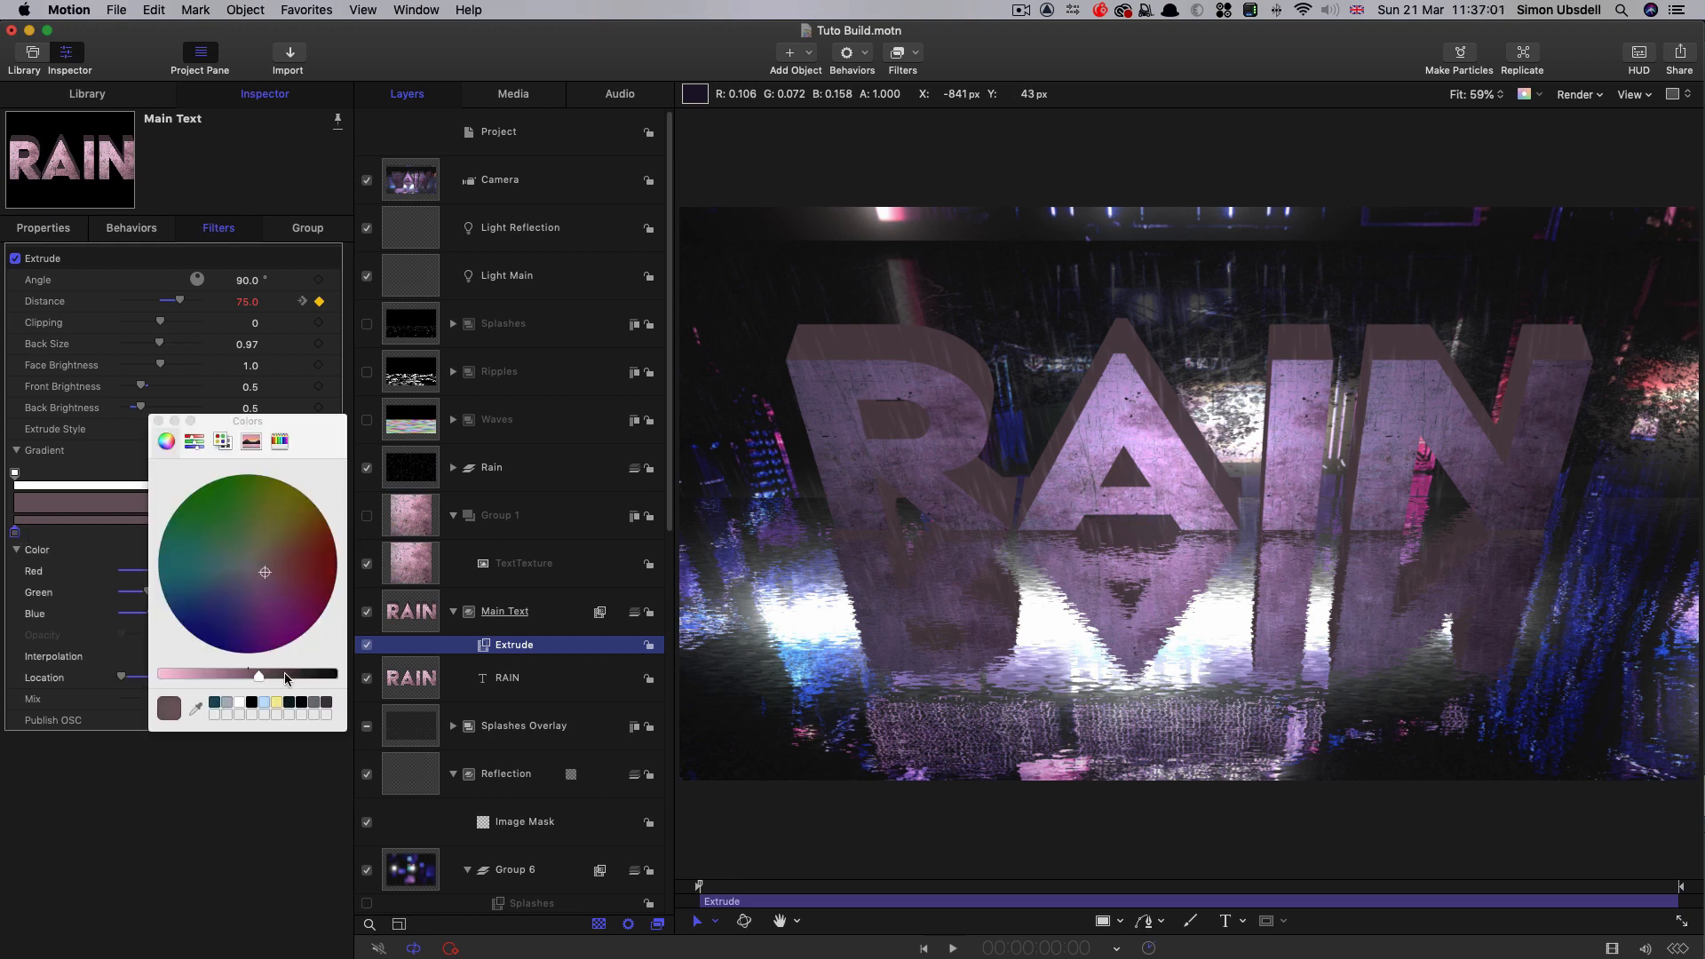
pyautogui.moveTo(285, 678)
pyautogui.mouseDown()
pyautogui.moveTo(270, 678)
pyautogui.moveTo(289, 674)
pyautogui.mouseUp()
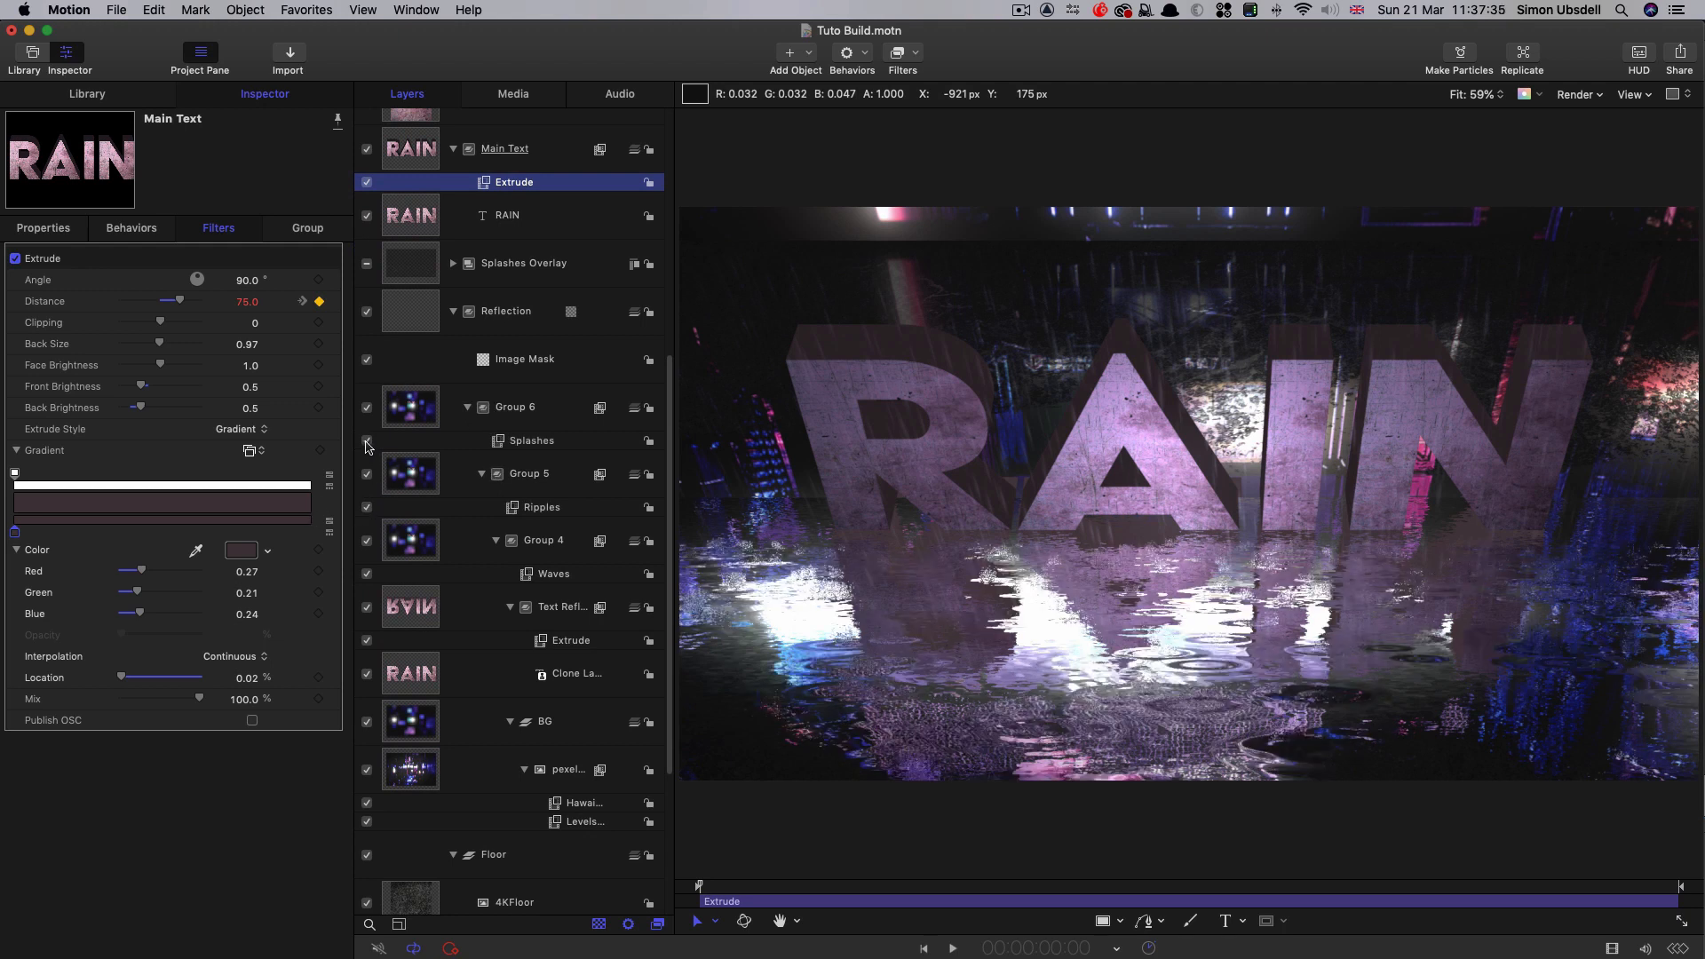
# - Disable the Splashes filter on Group 6 and enable the Ripples filter on Group 5 inside the Reflection group
pyautogui.scroll(10, 539, 413)
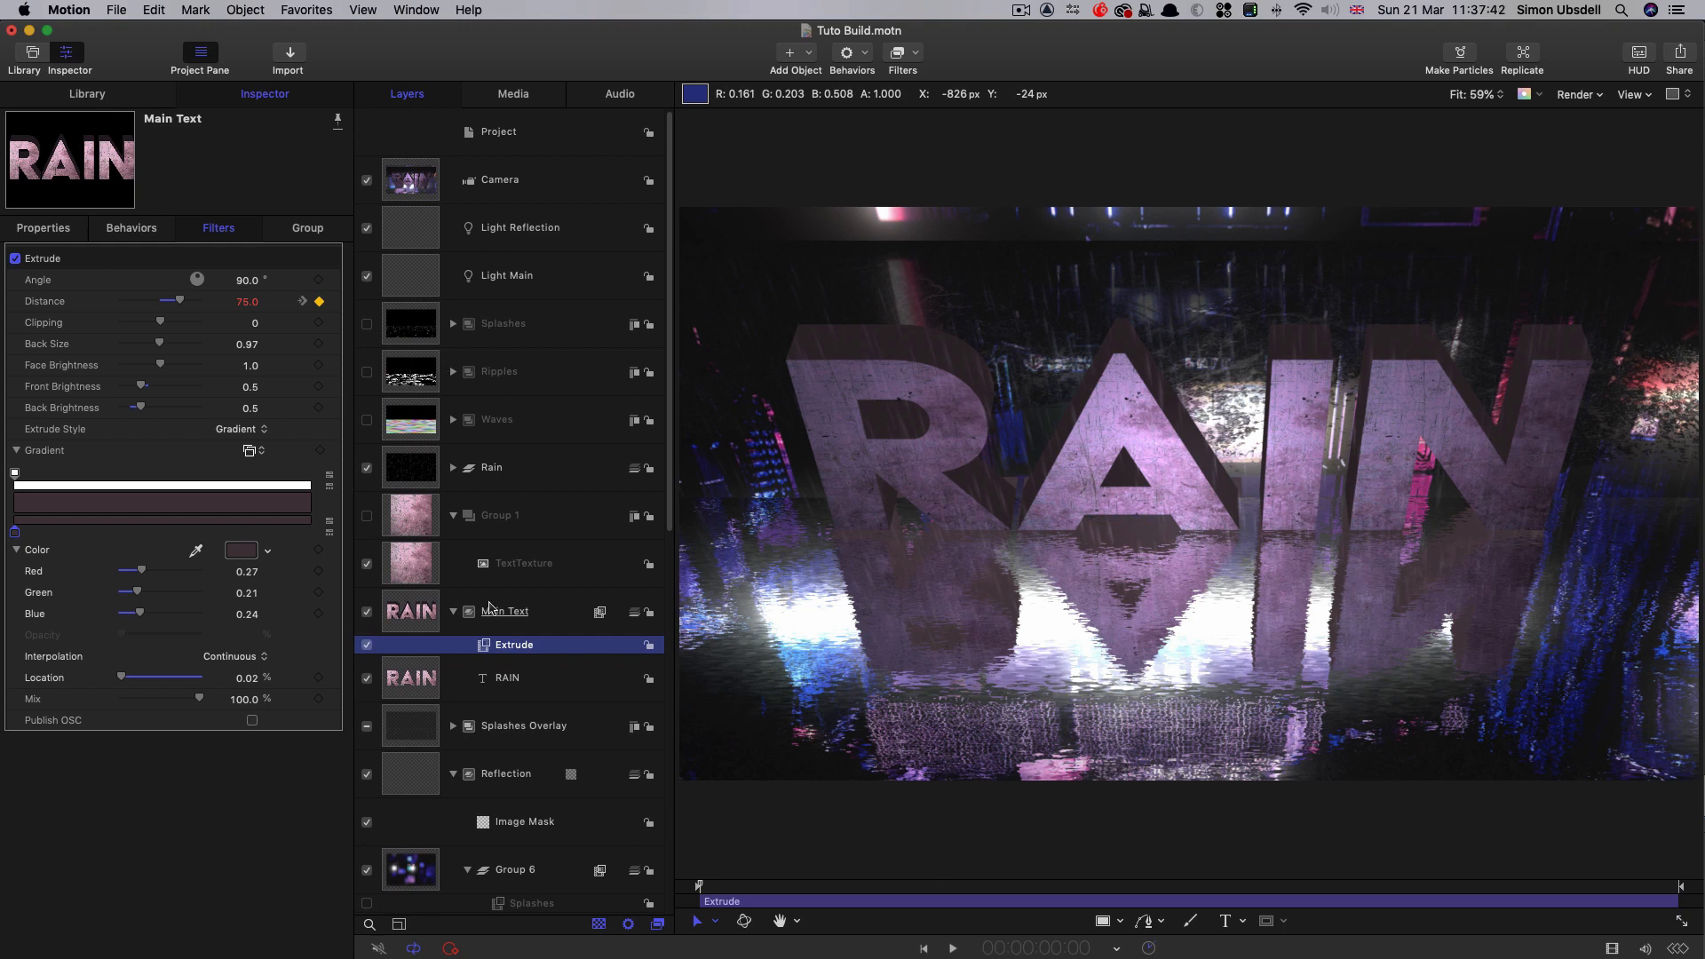
pyautogui.scroll(-10, 489, 606)
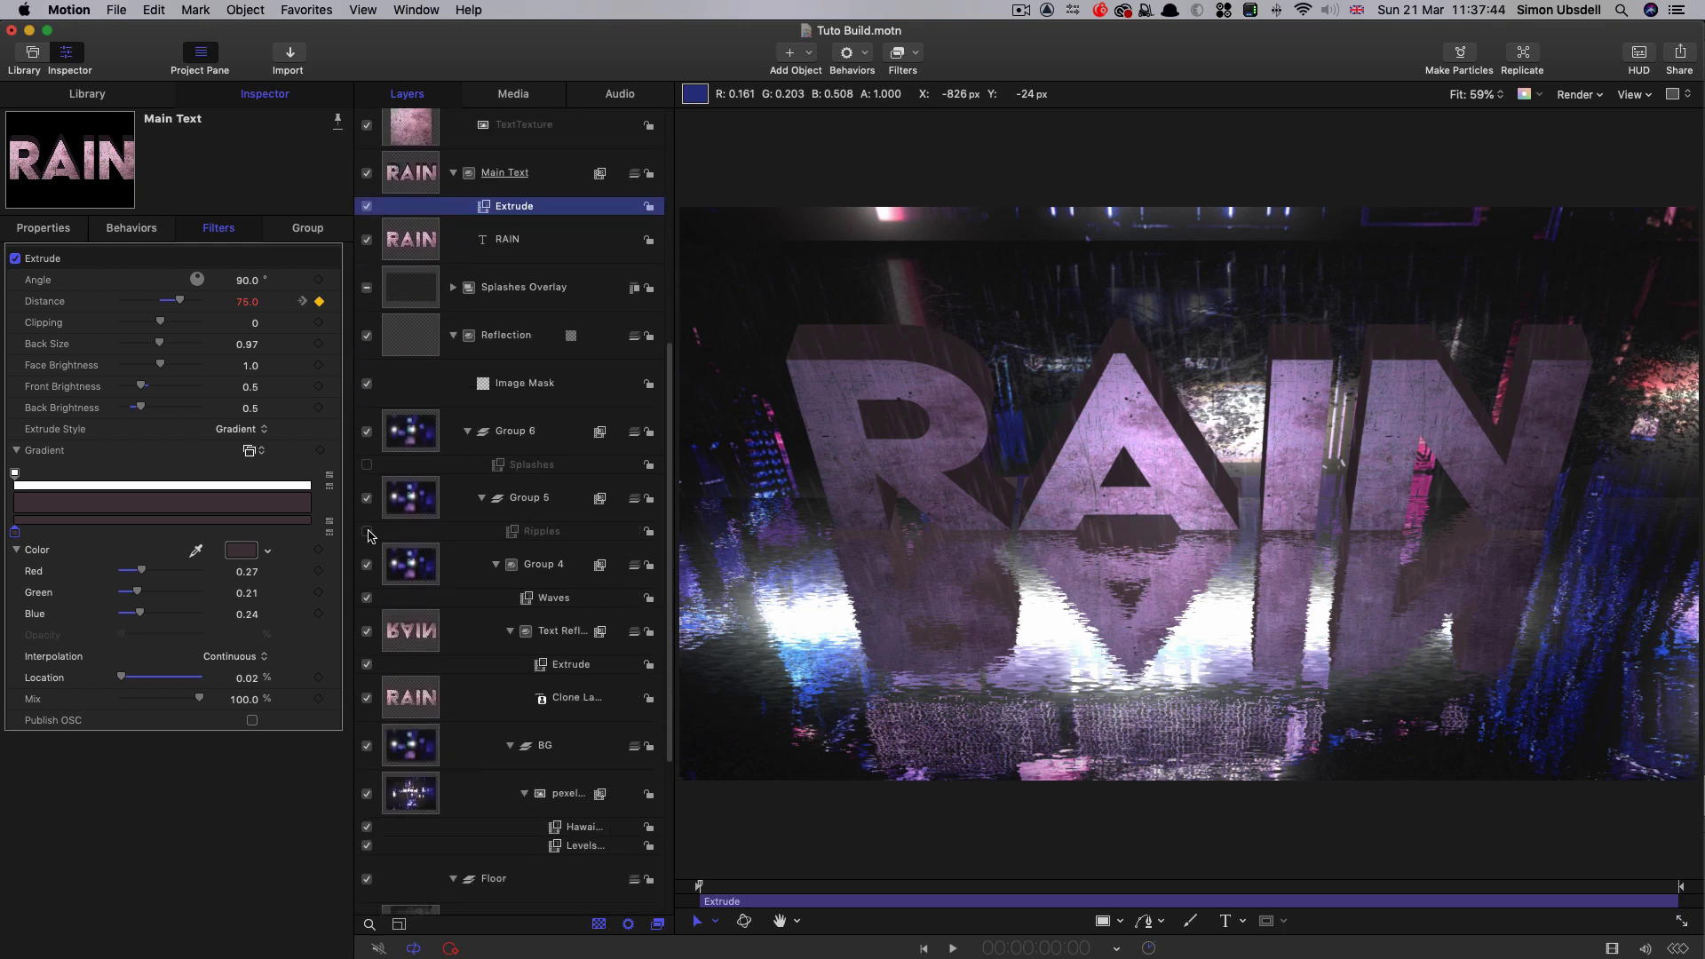
pyautogui.scroll(10, 457, 439)
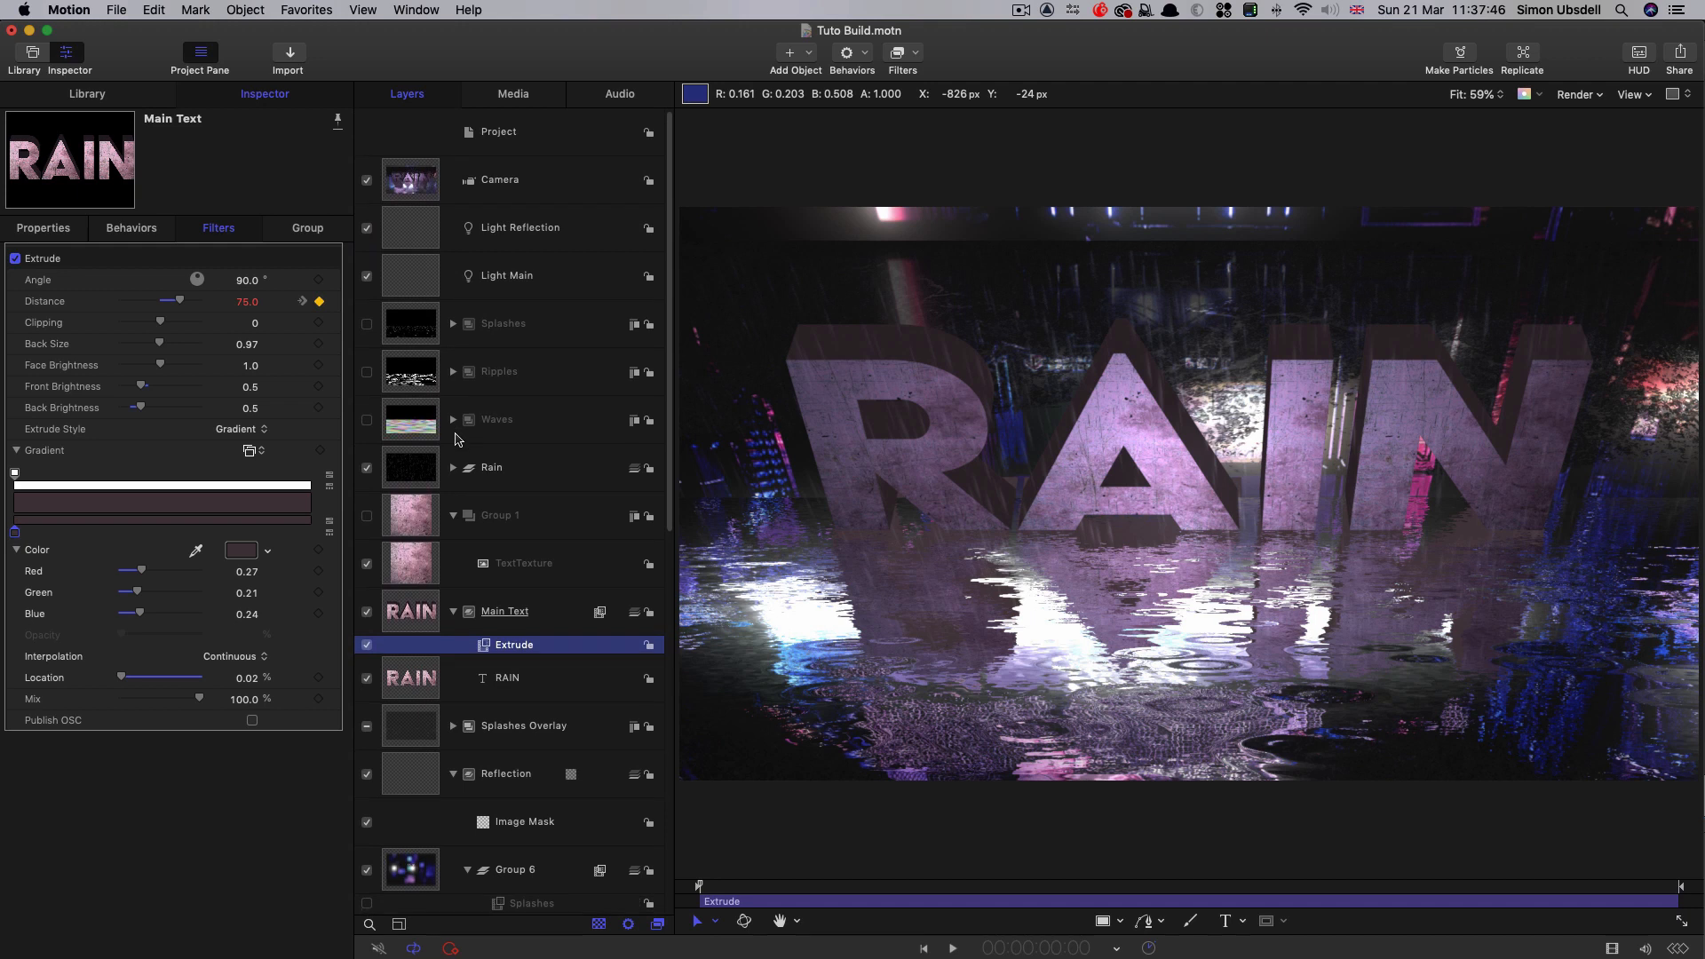
# - Try turning the Ripples group into a 3D group, and revert it to 2D
pyautogui.click(416, 377)
pyautogui.rightClick(407, 364)
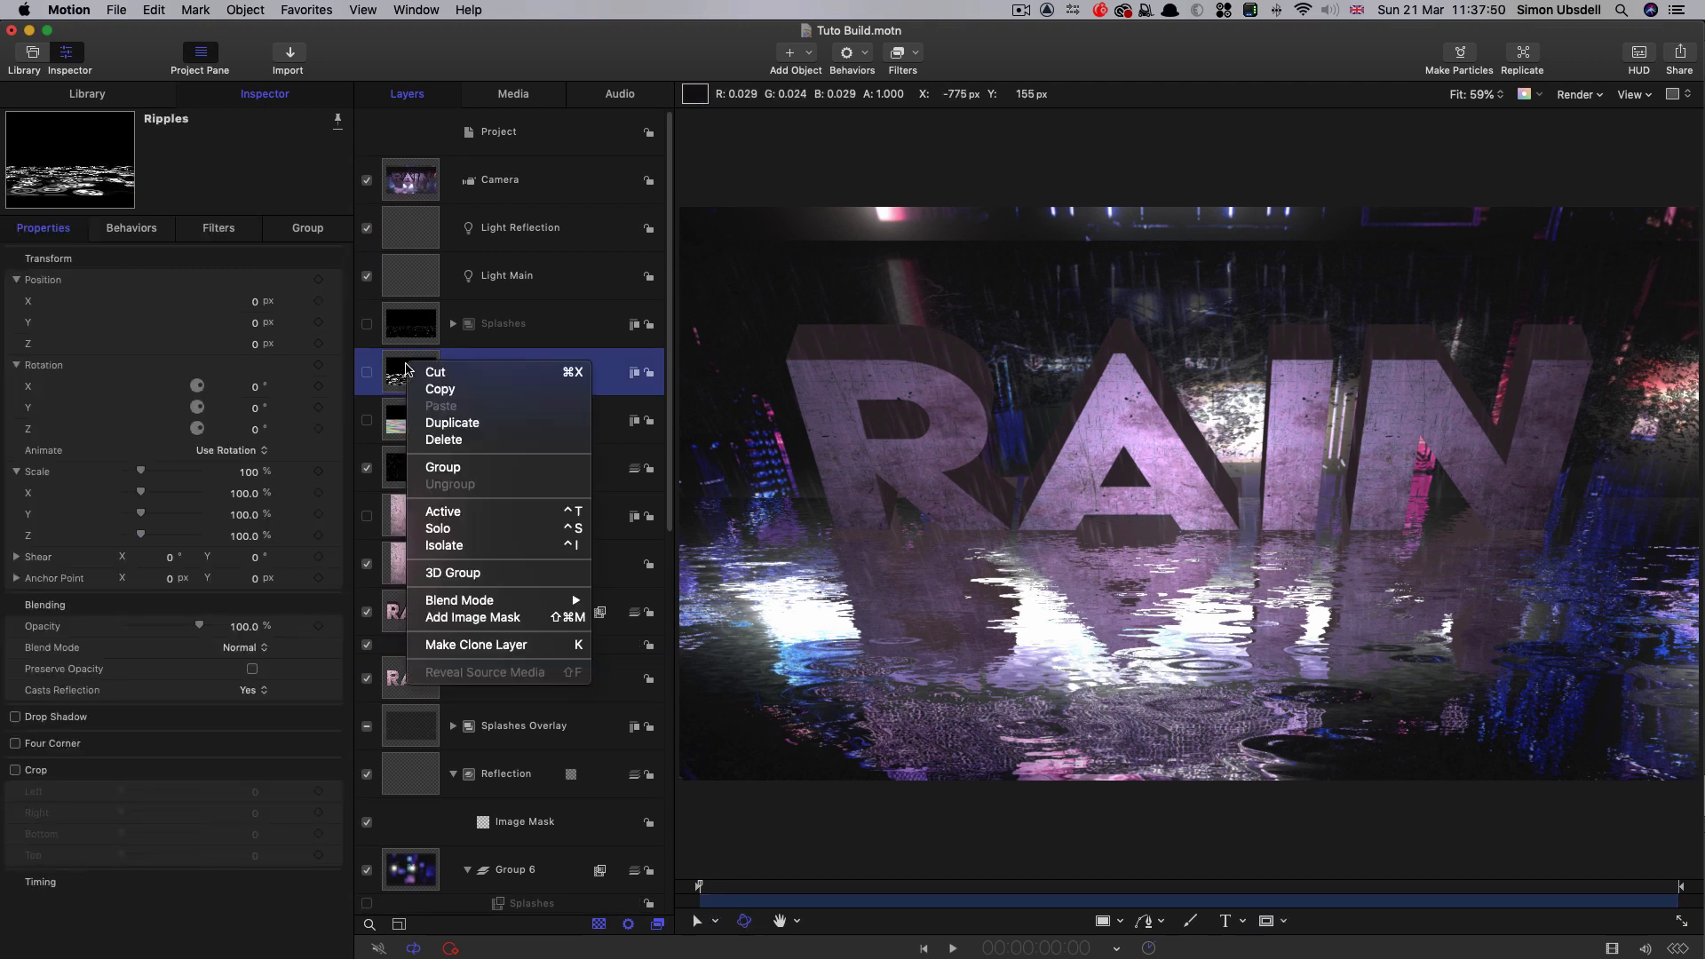
pyautogui.click(468, 573)
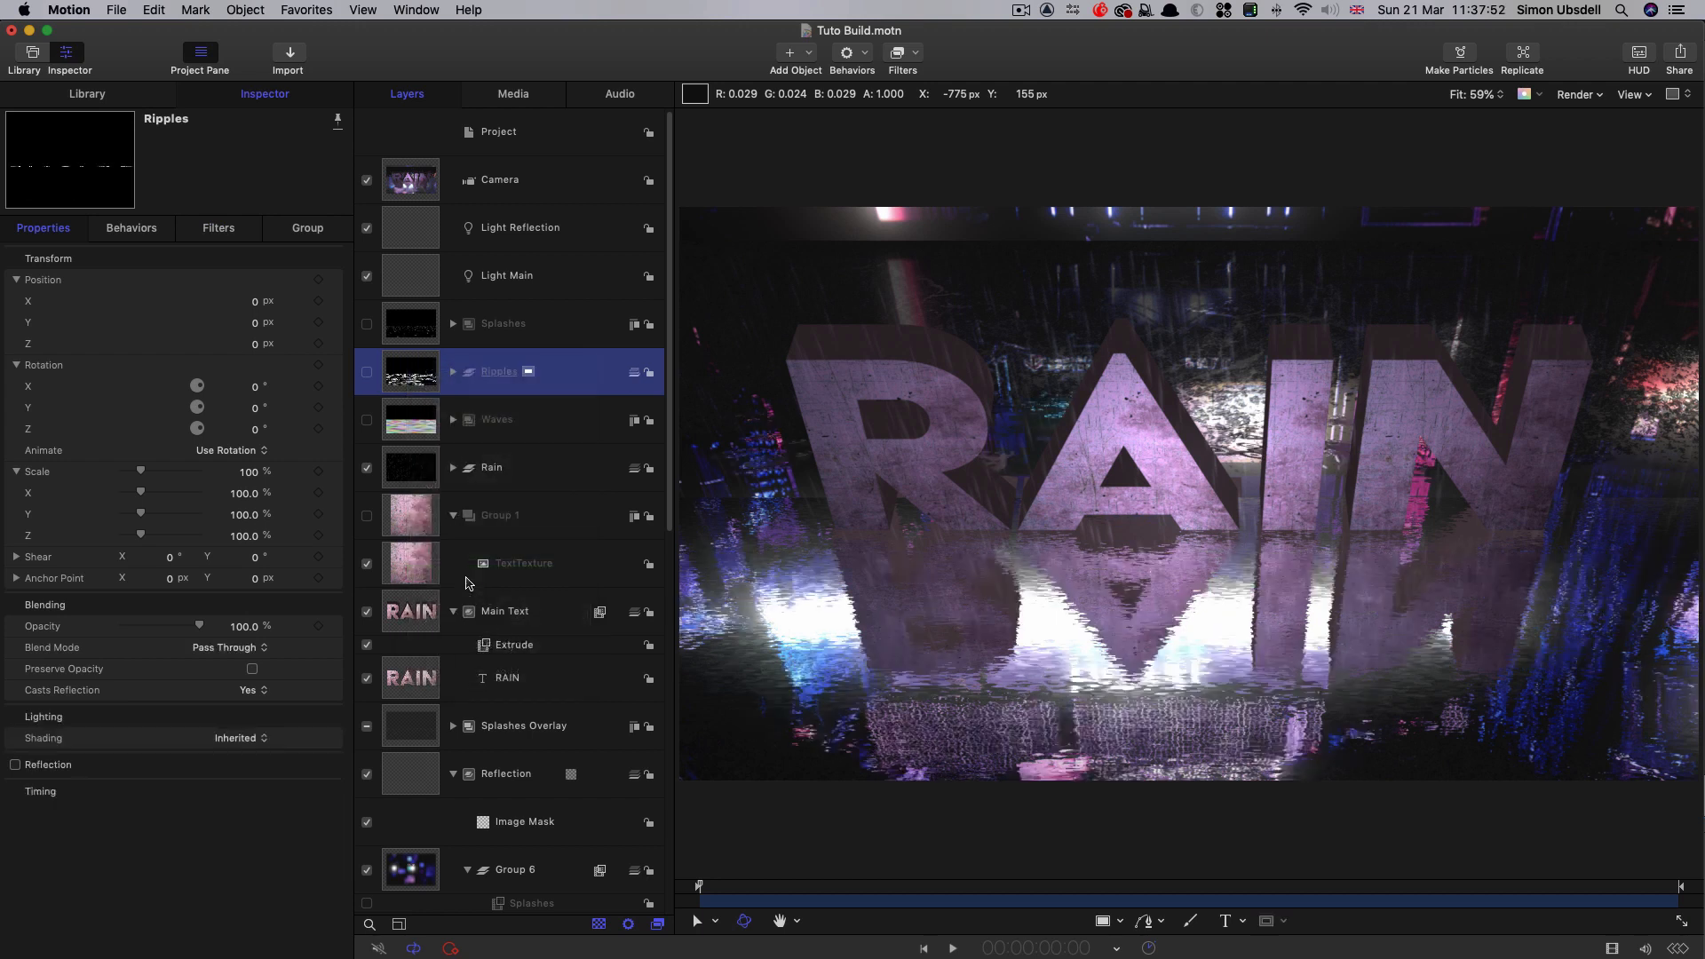
pyautogui.rightClick(410, 363)
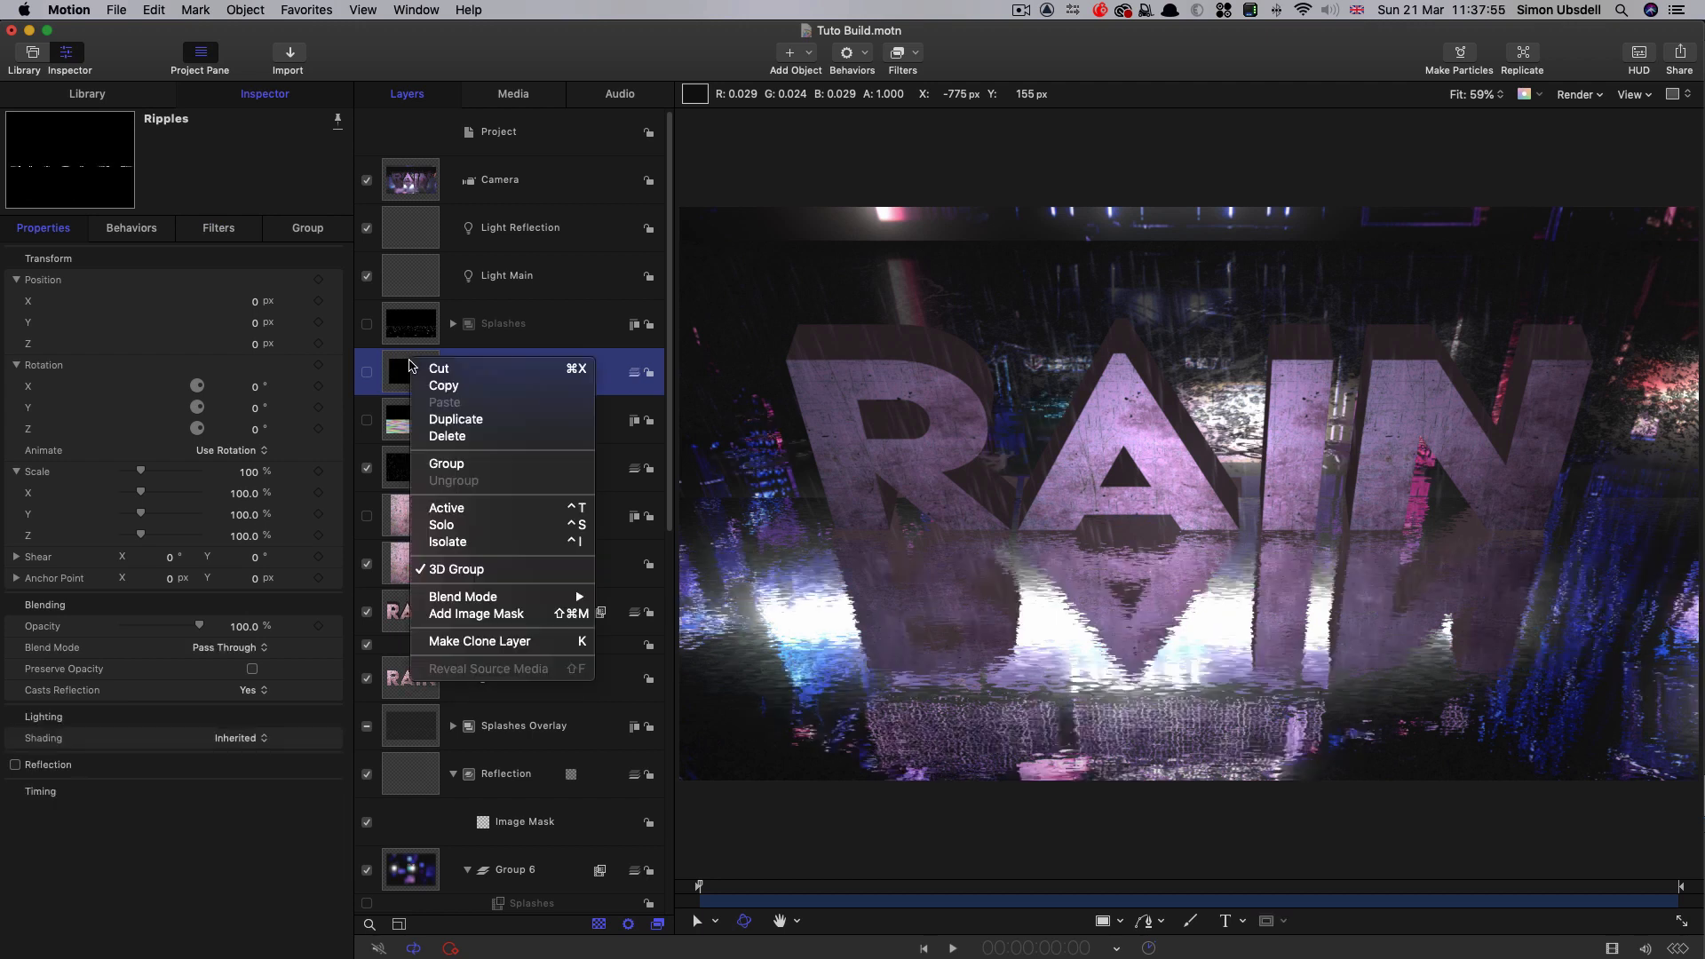
pyautogui.click(469, 570)
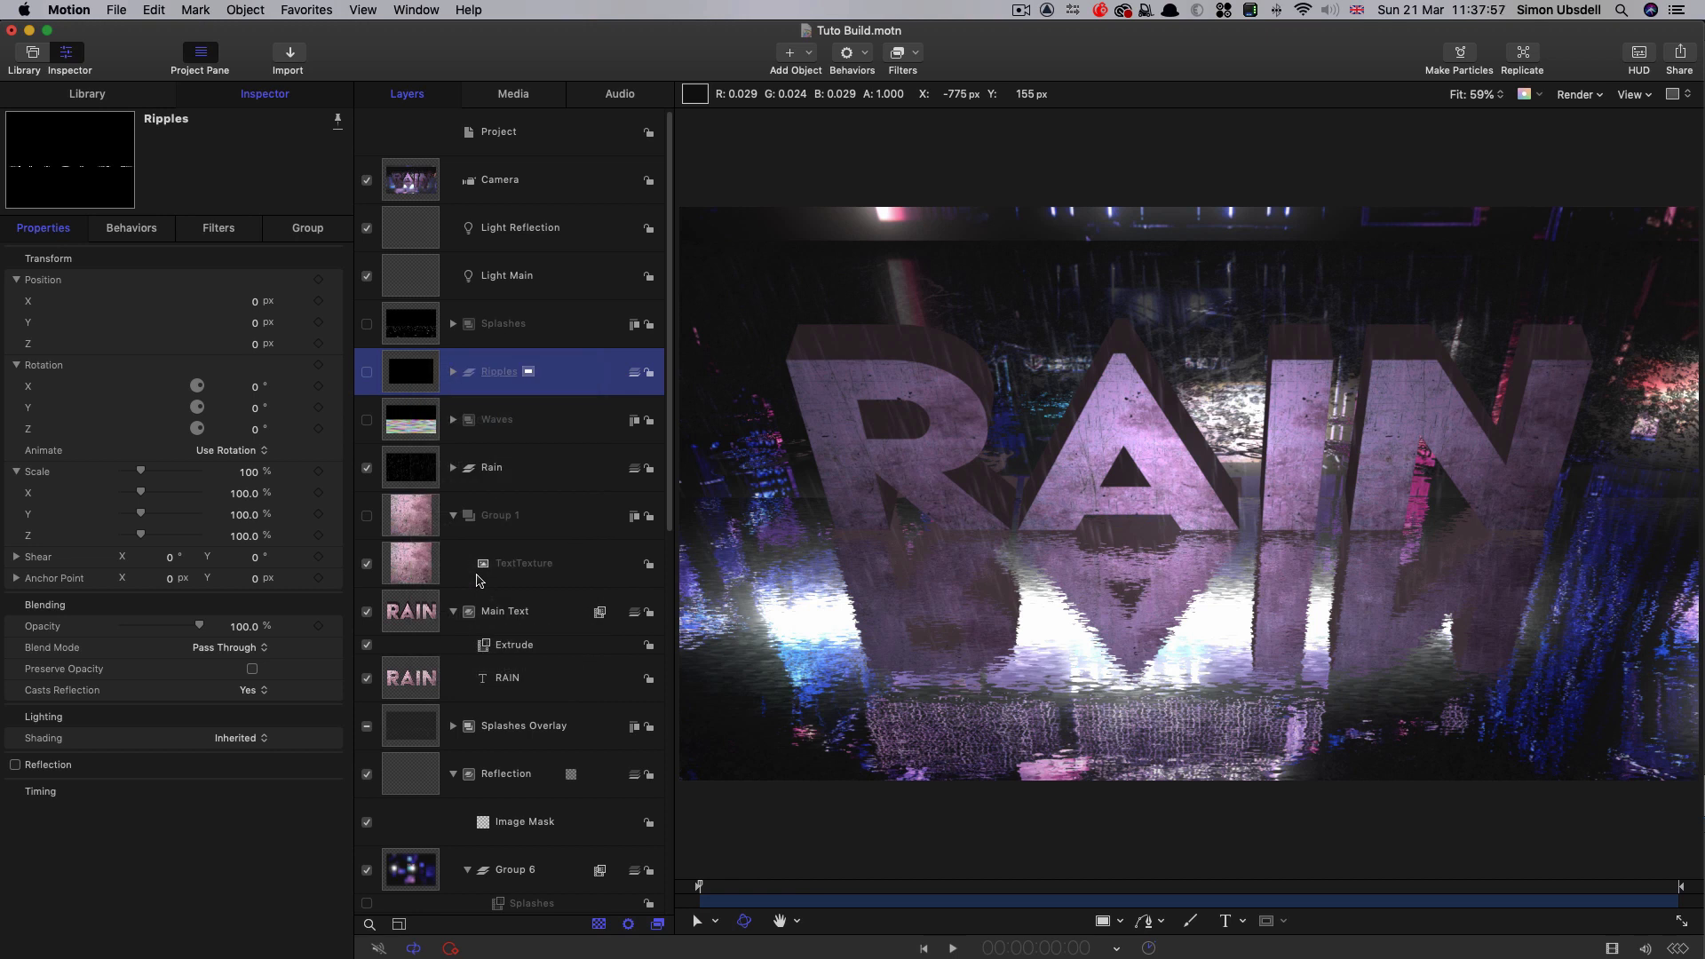
# - Add a Link behavior to the X rotation of the Ripples group's Emitter, using the Camera as source object
pyautogui.click(454, 374)
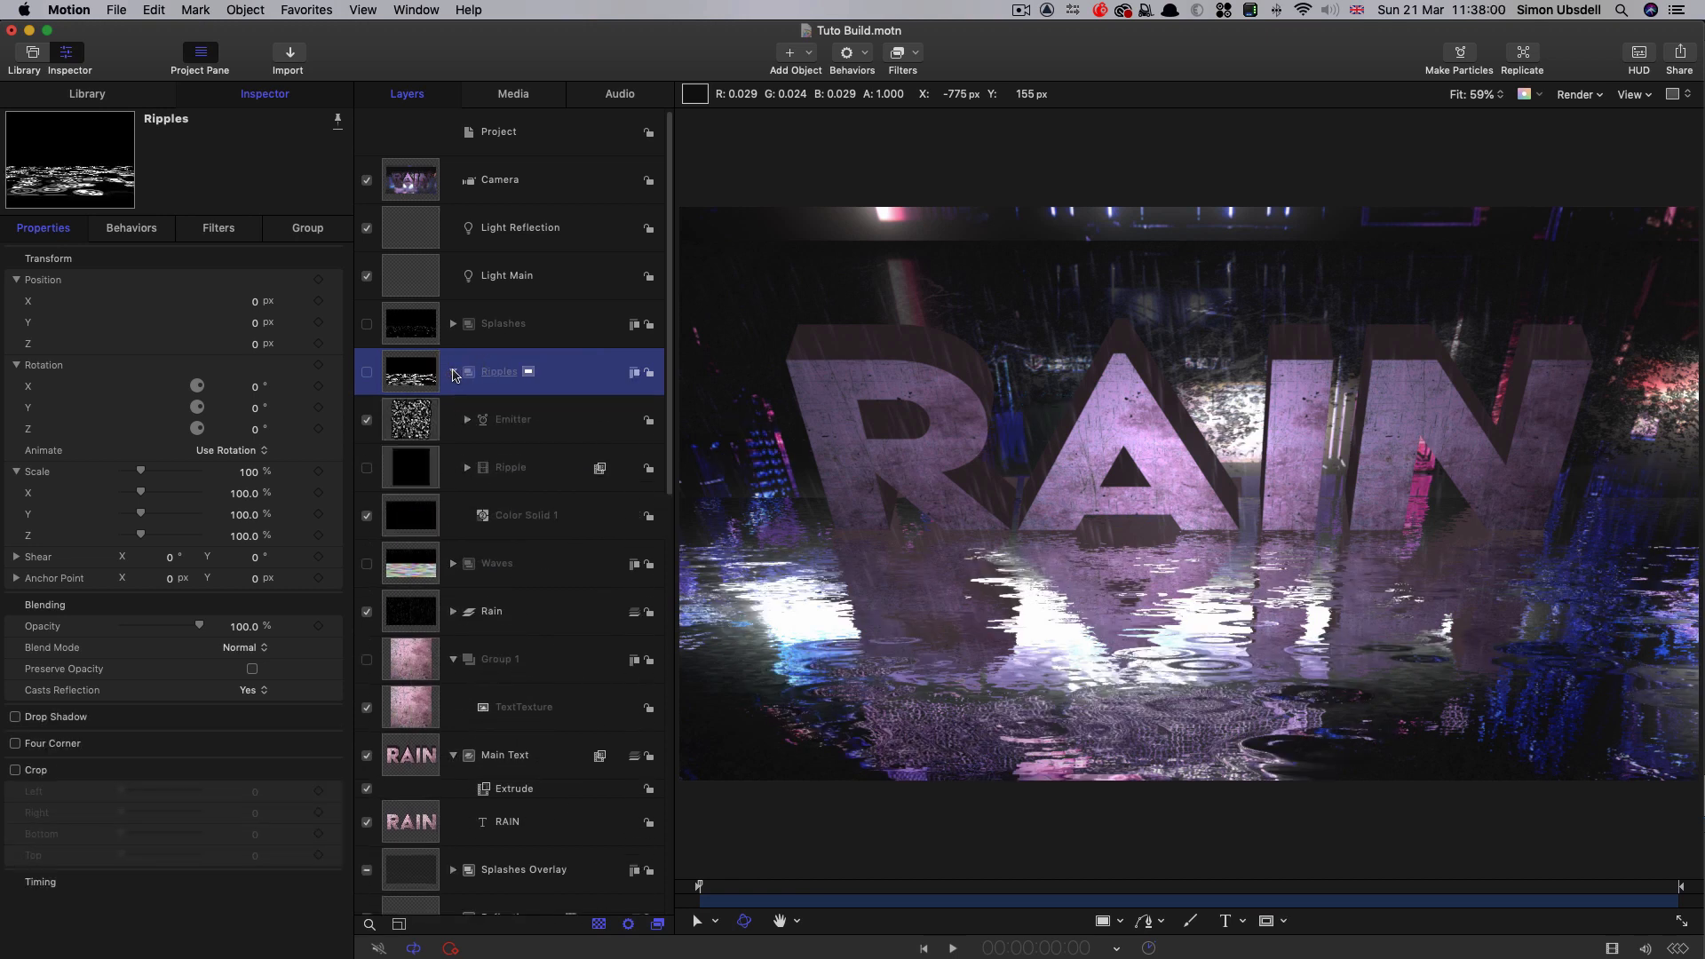
pyautogui.click(415, 427)
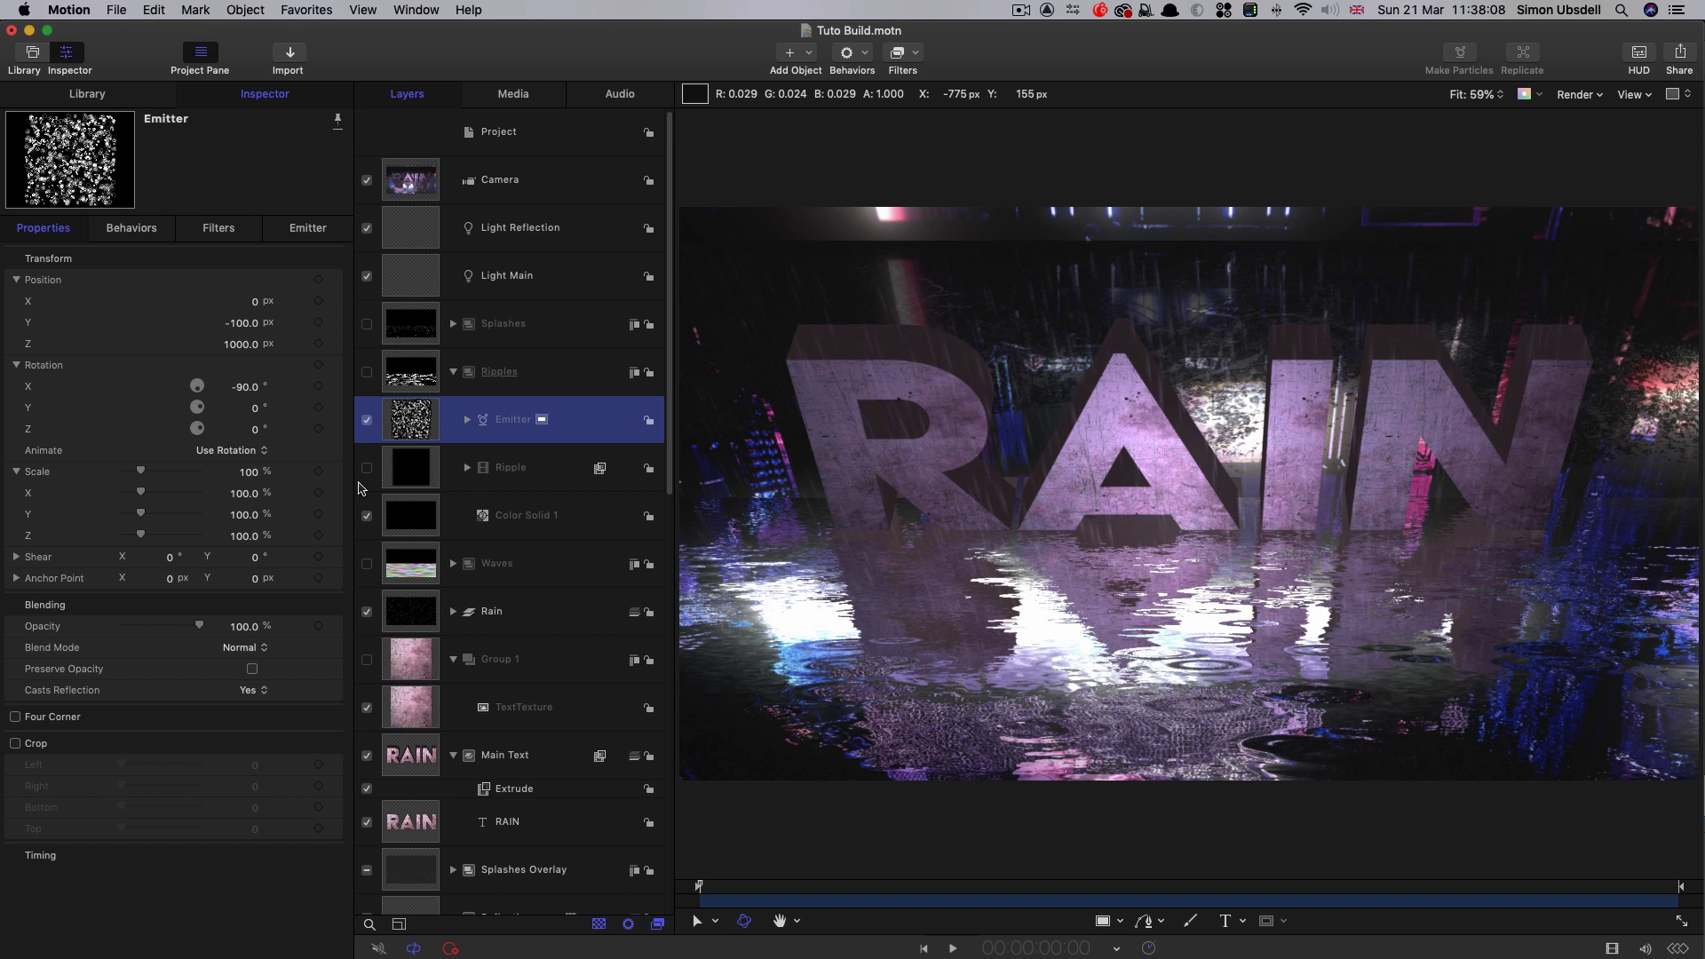
pyautogui.rightClick(336, 389)
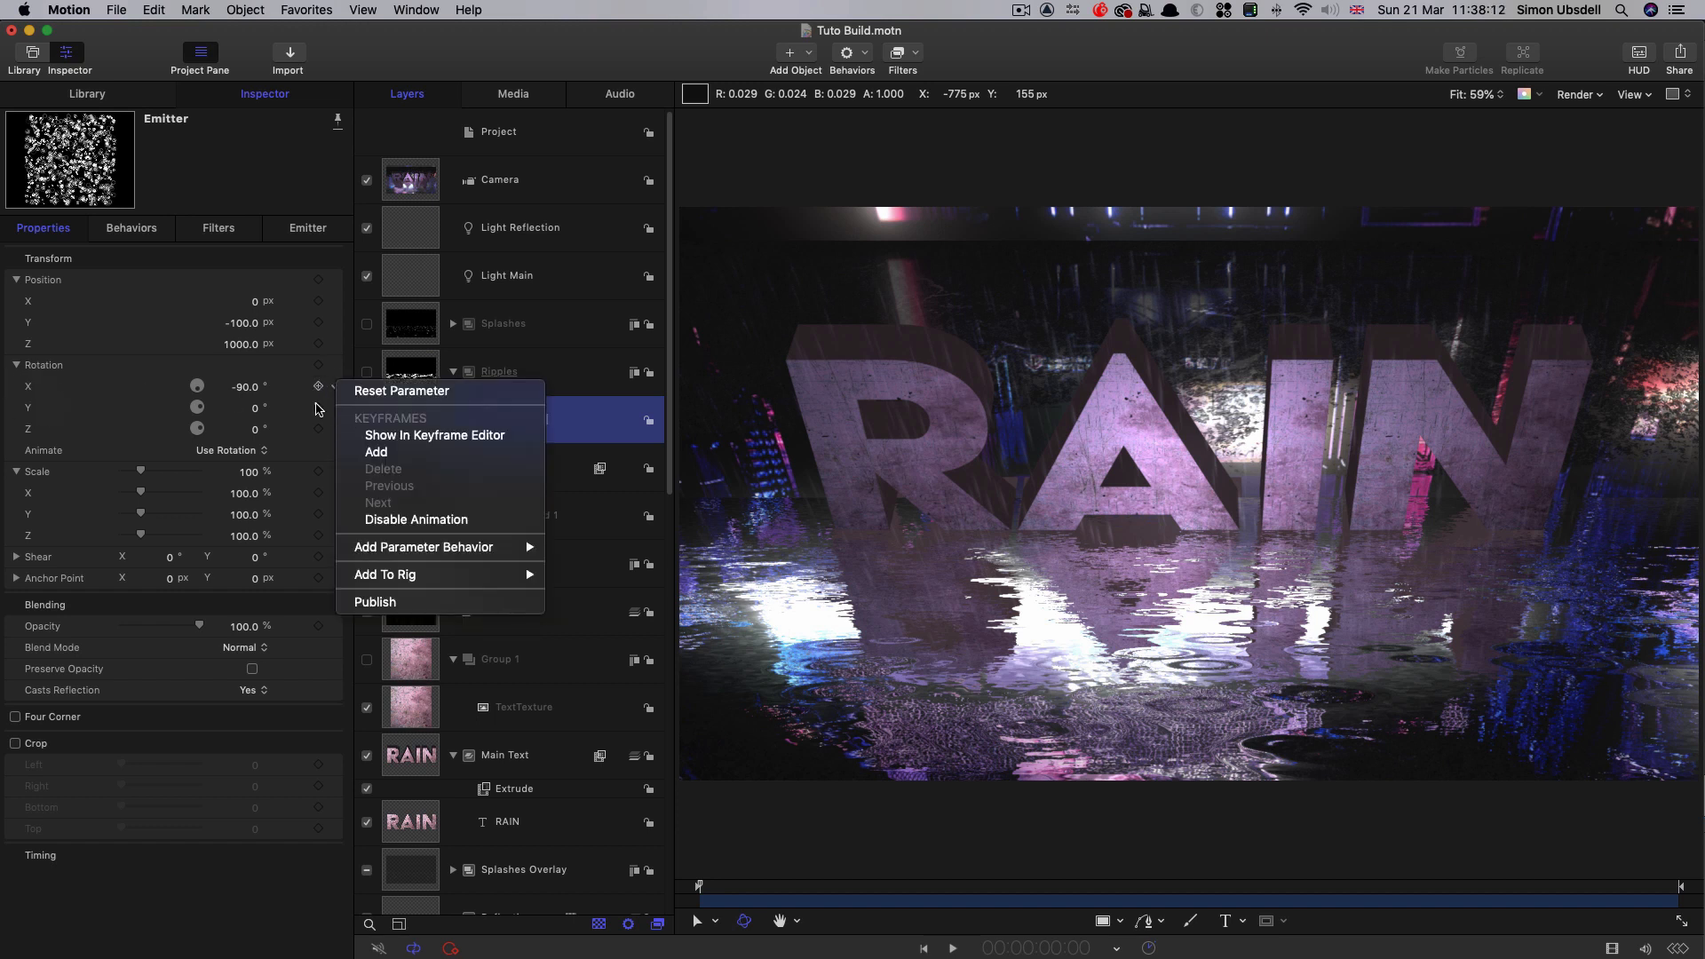
pyautogui.moveTo(435, 546)
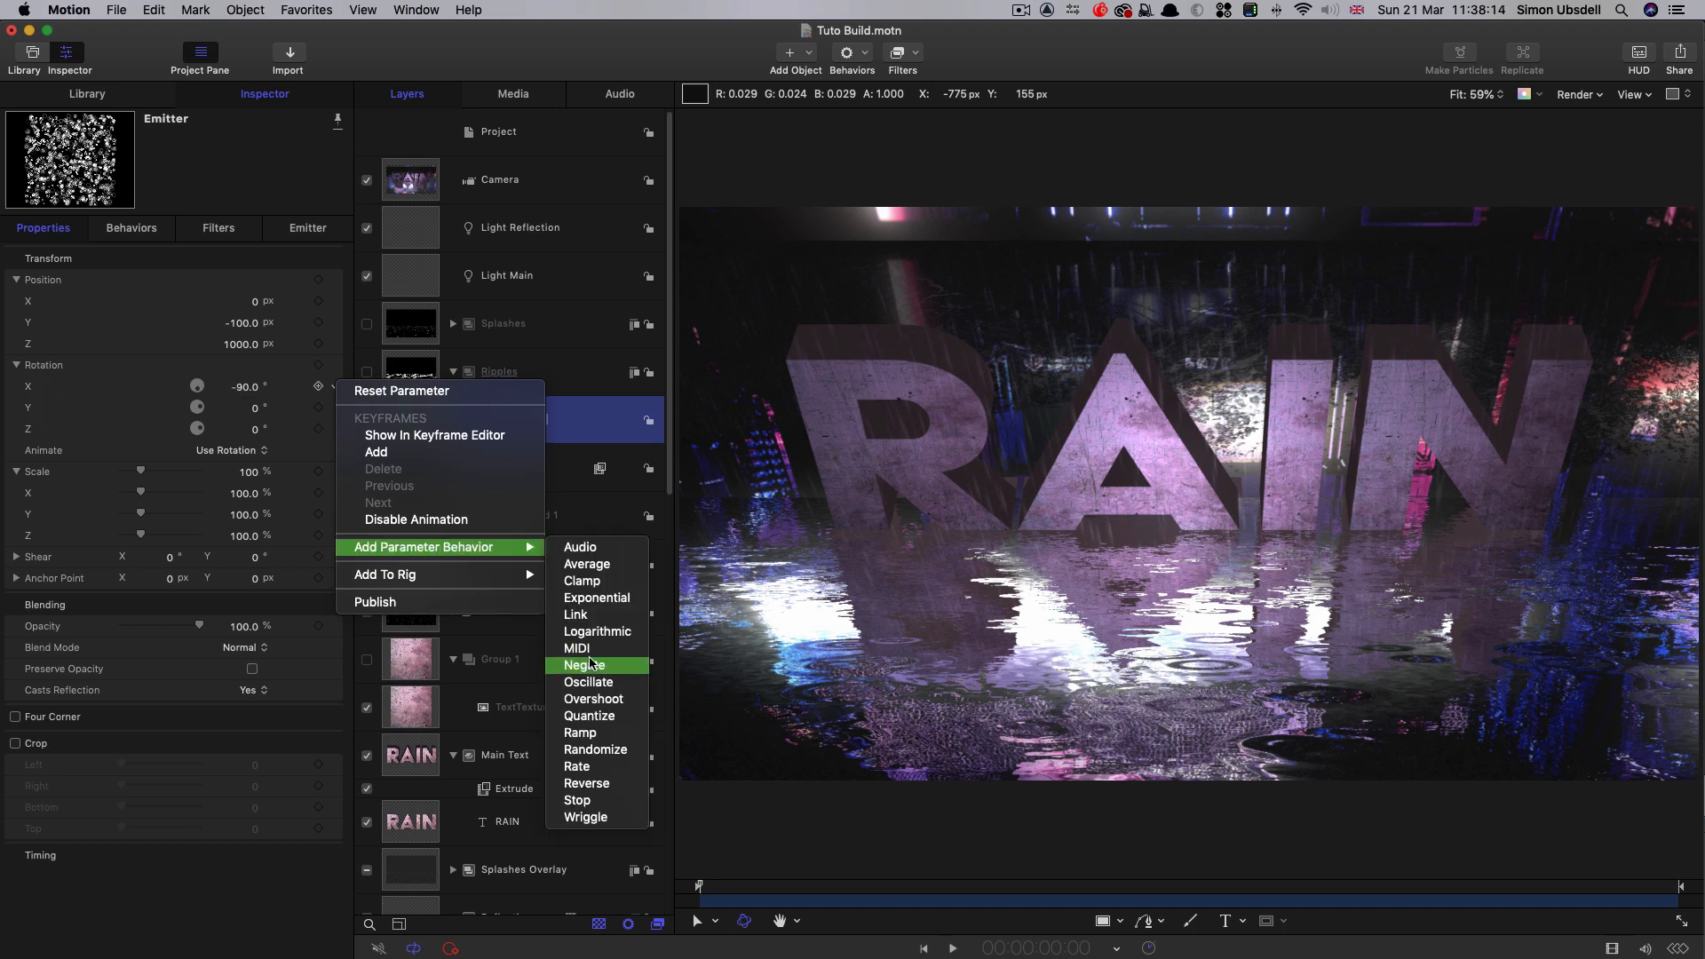
pyautogui.click(576, 615)
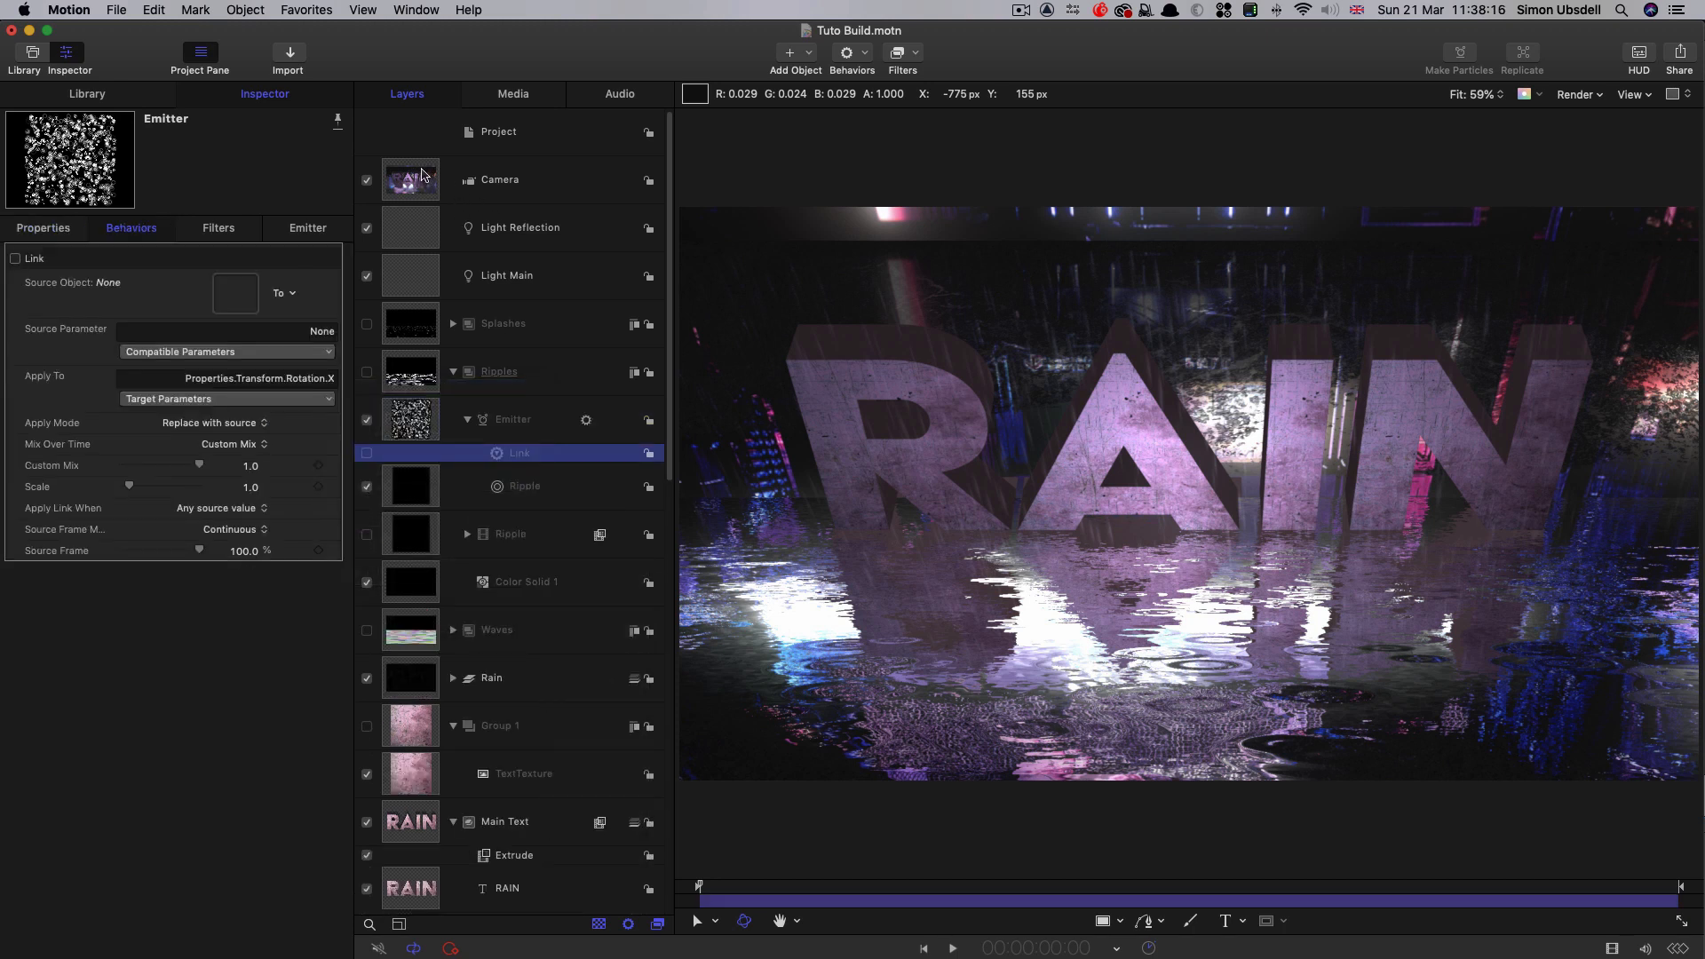
pyautogui.moveTo(238, 293); pyautogui.dragTo(234, 295)
pyautogui.moveTo(234, 296); pyautogui.dragTo(234, 296)
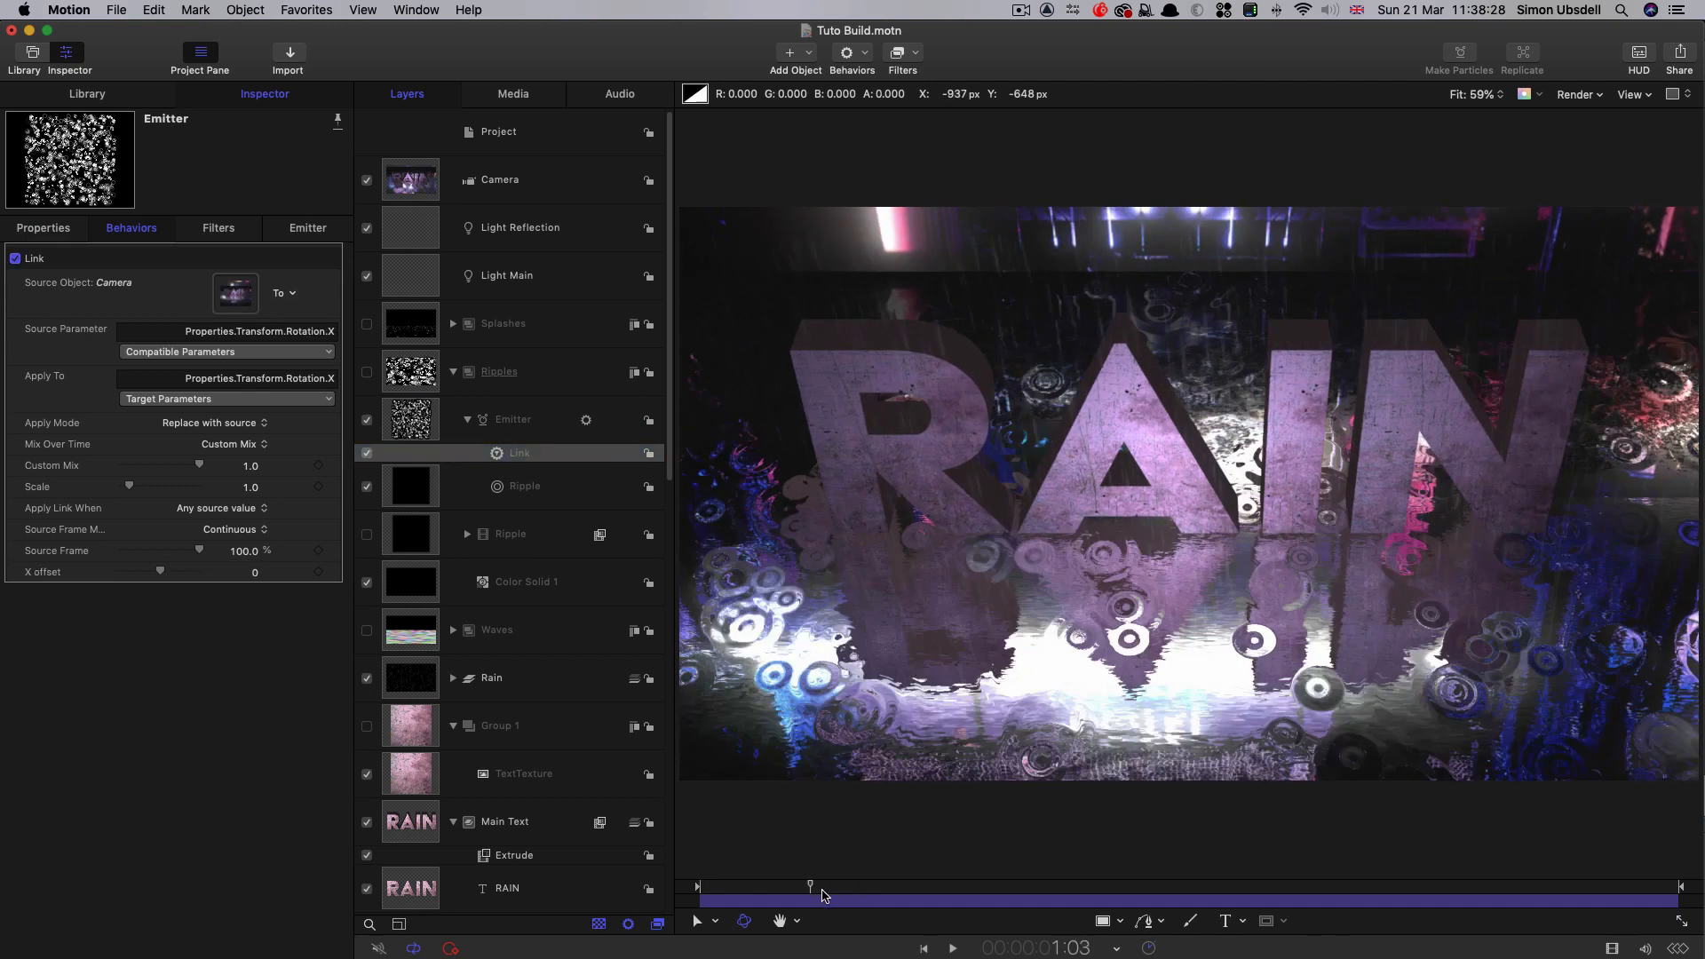
# - Set the Ripples Emitter Link's Scale to -1 and X offset to 90, and play back the animation
pyautogui.moveTo(811, 888); pyautogui.dragTo(867, 887)
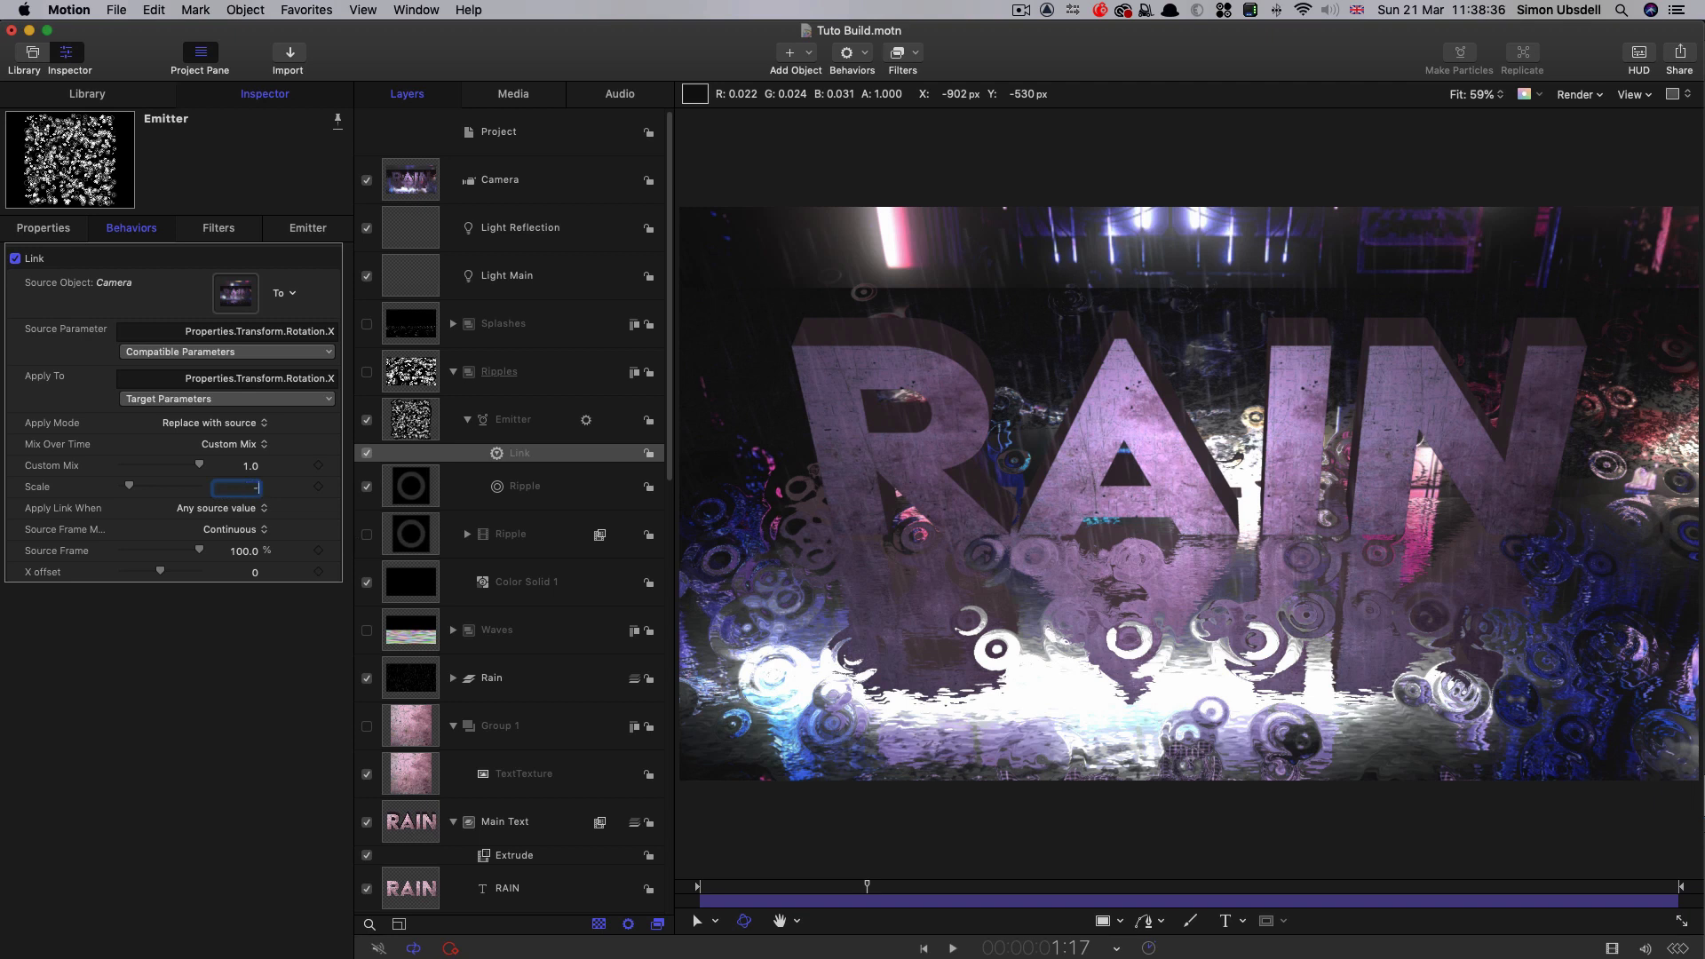
pyautogui.write('-1')
pyautogui.press('Return')
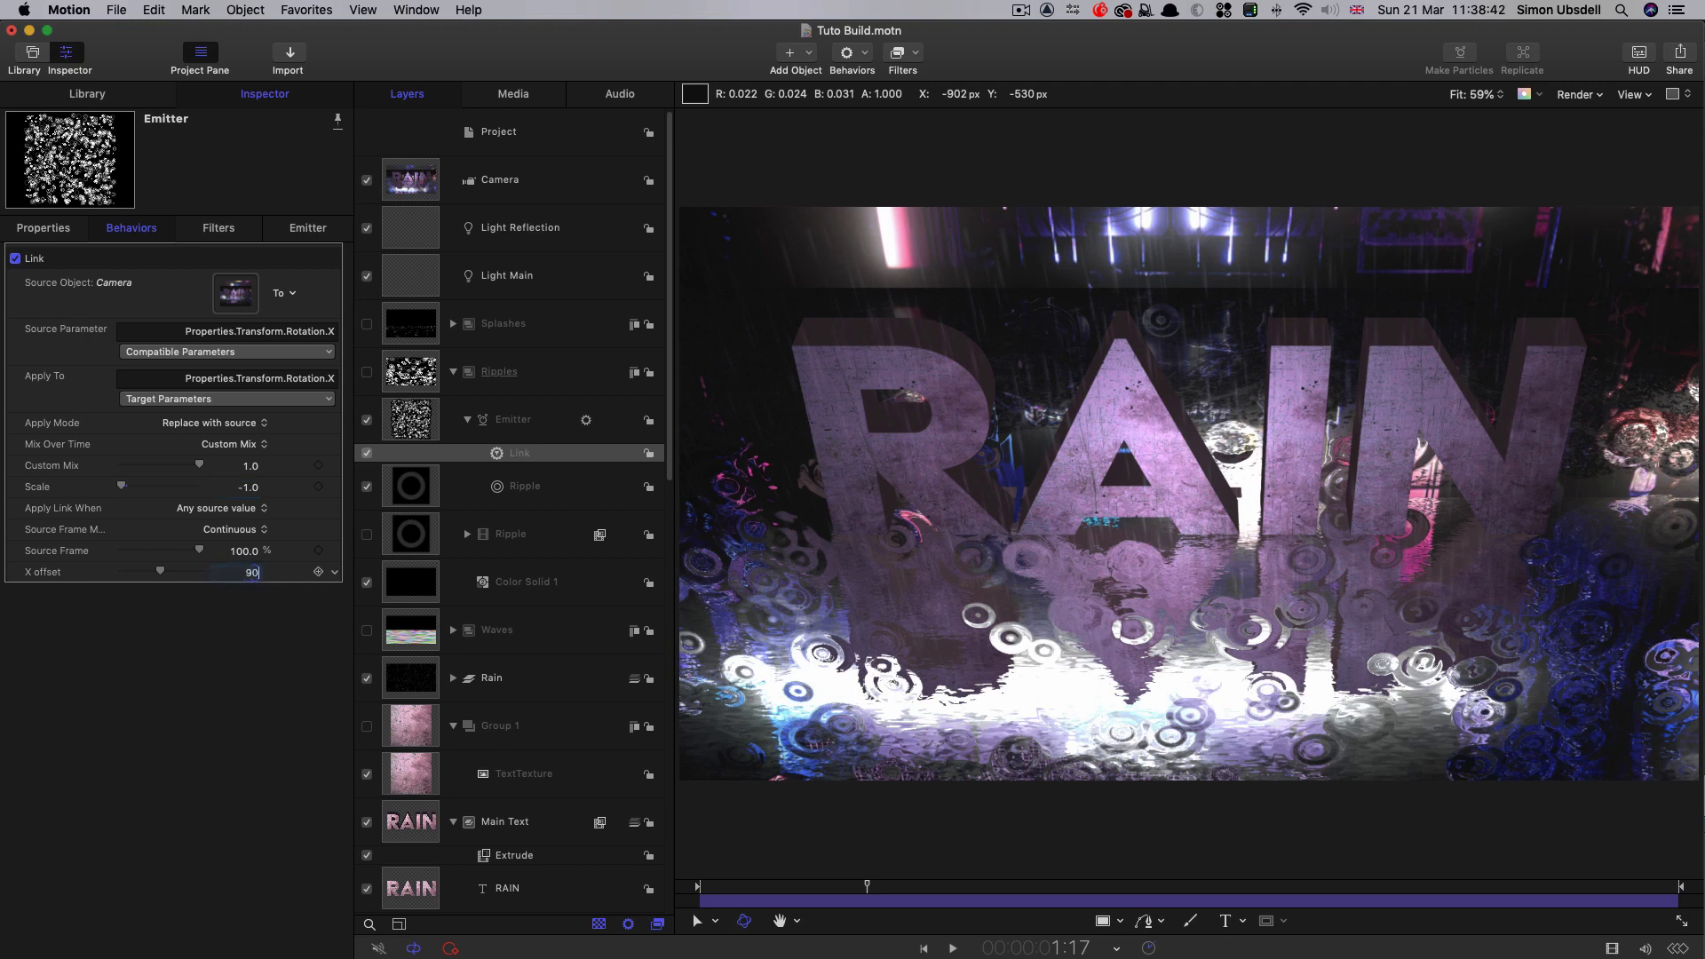
pyautogui.write('90')
pyautogui.press('Return')
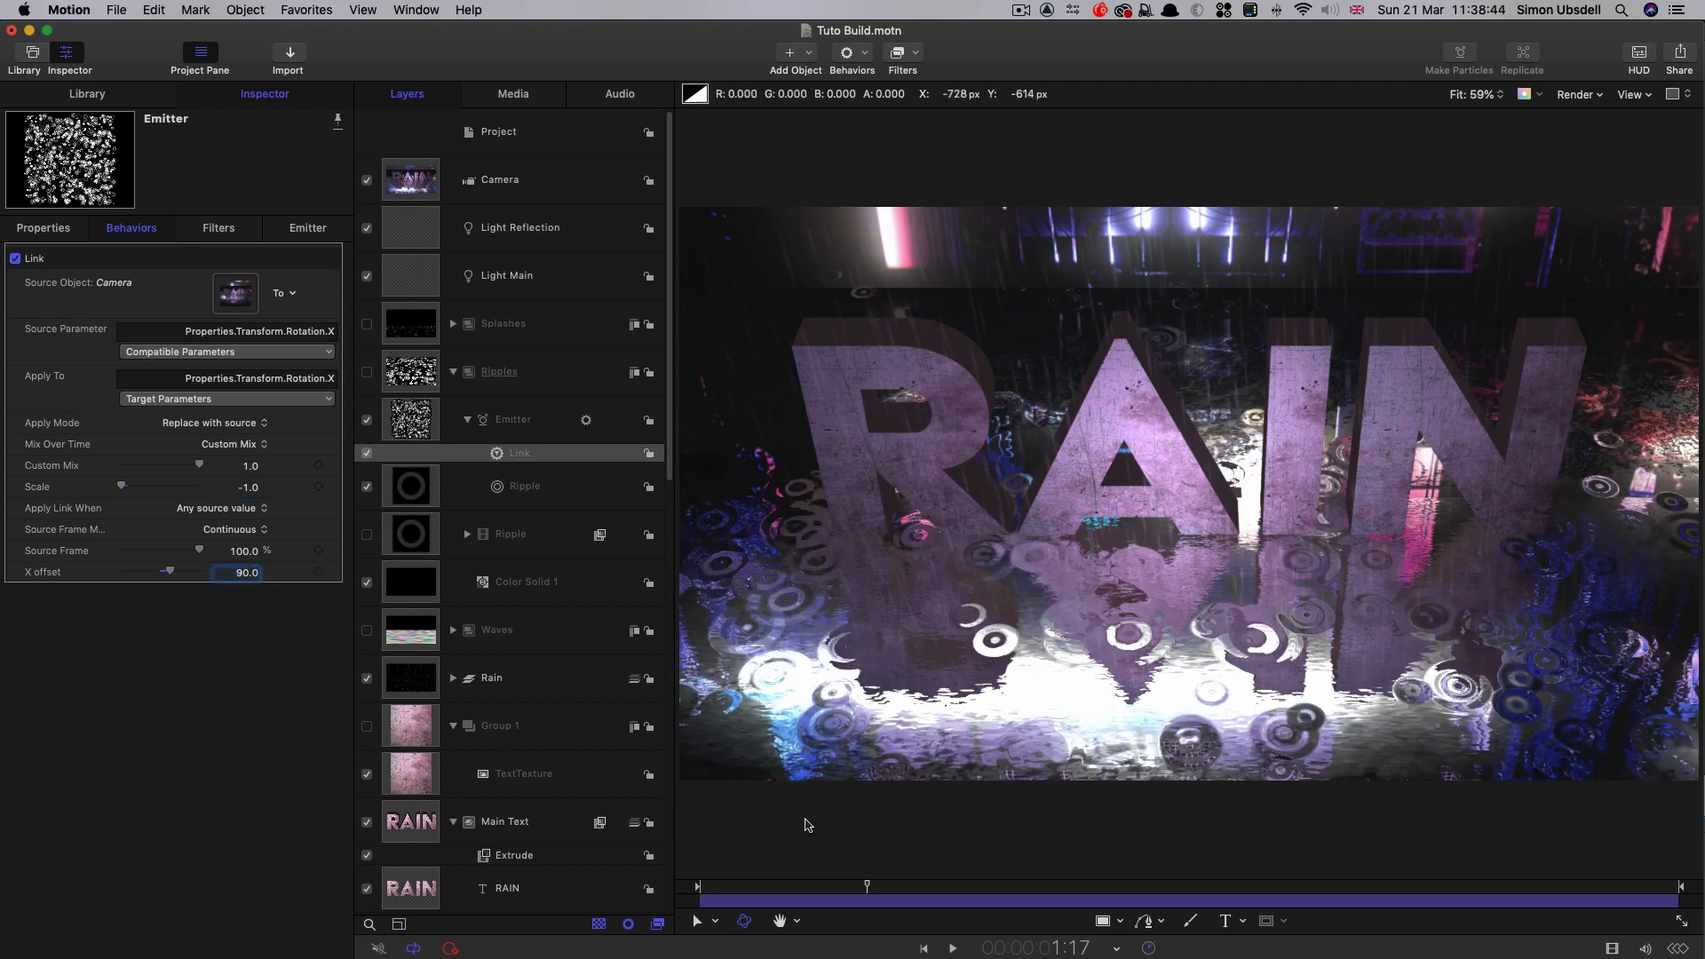
pyautogui.press('Home')
pyautogui.press('space')
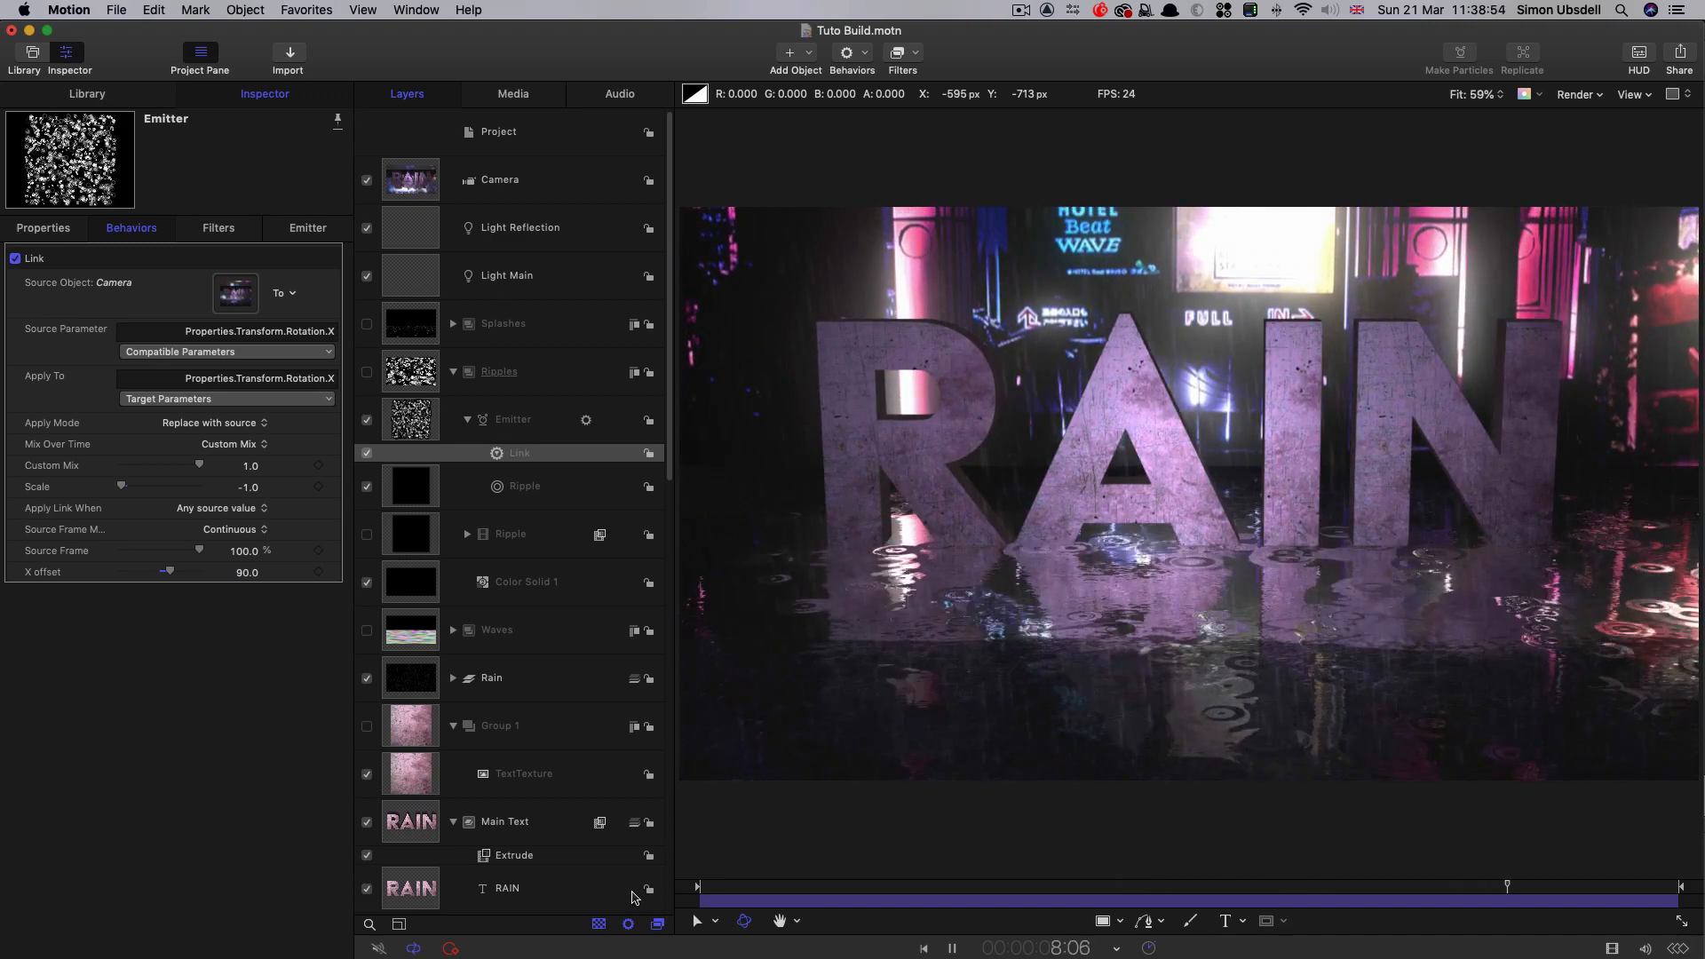
pyautogui.press('space')
pyautogui.click(1099, 899)
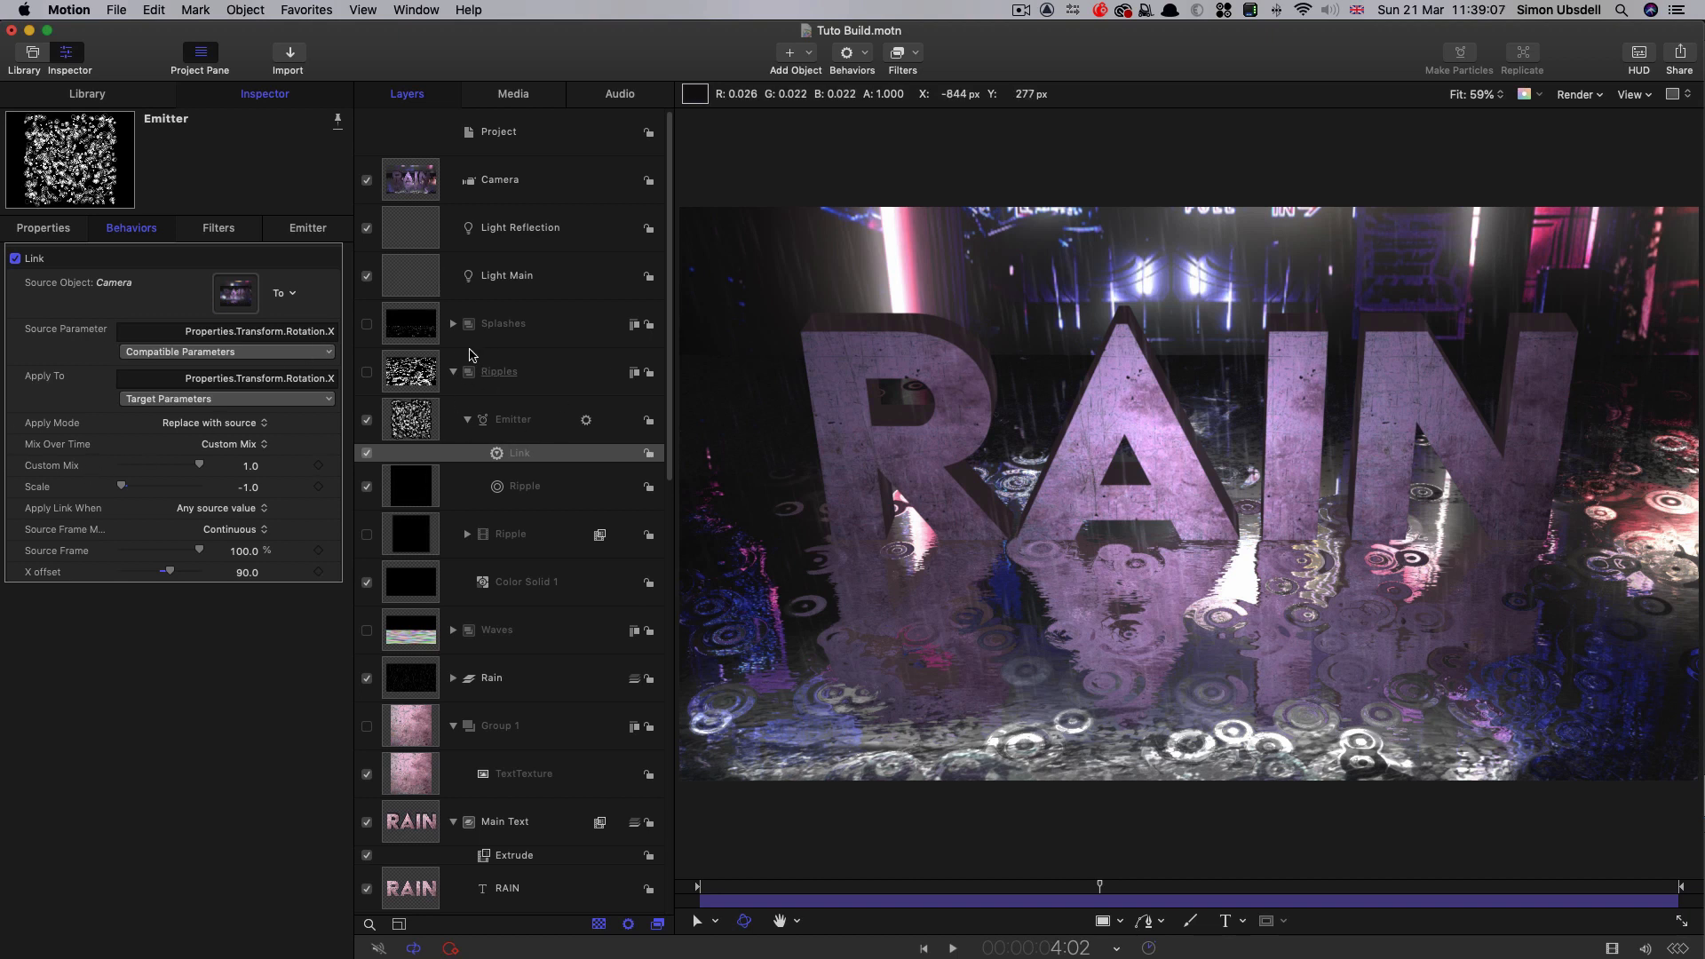
# - Link the X rotation of Emitter Splash in the Splashes group to the Camera, with Scale -1 and X offset 90
pyautogui.click(454, 324)
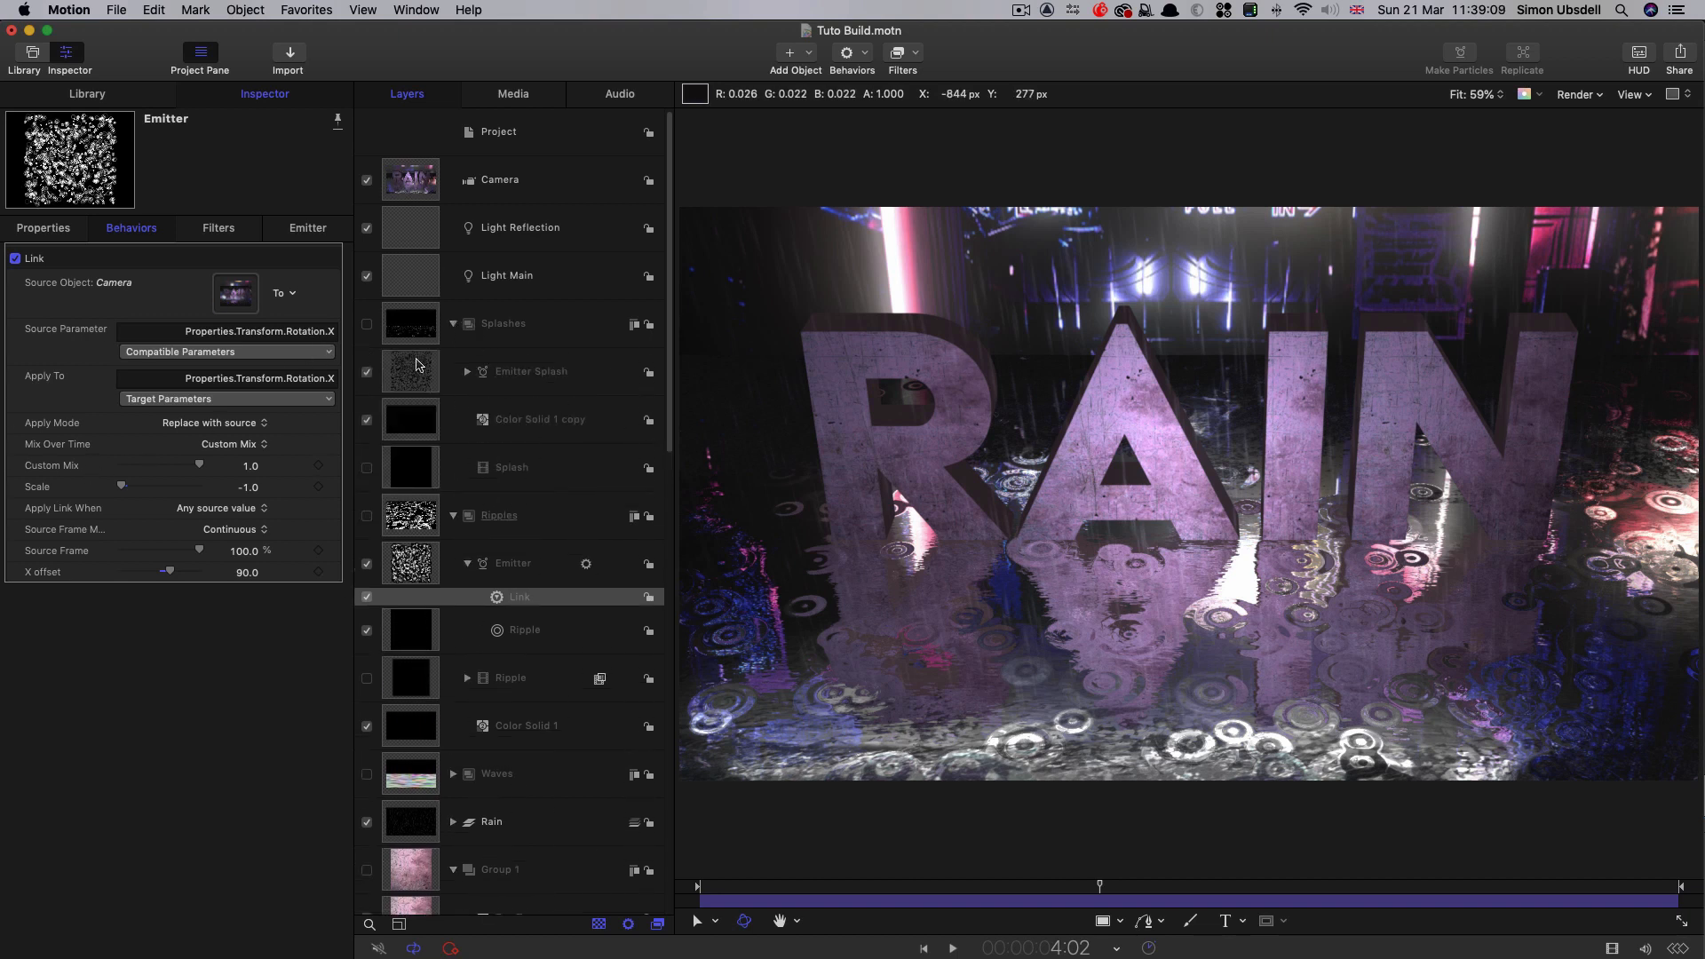
pyautogui.click(419, 365)
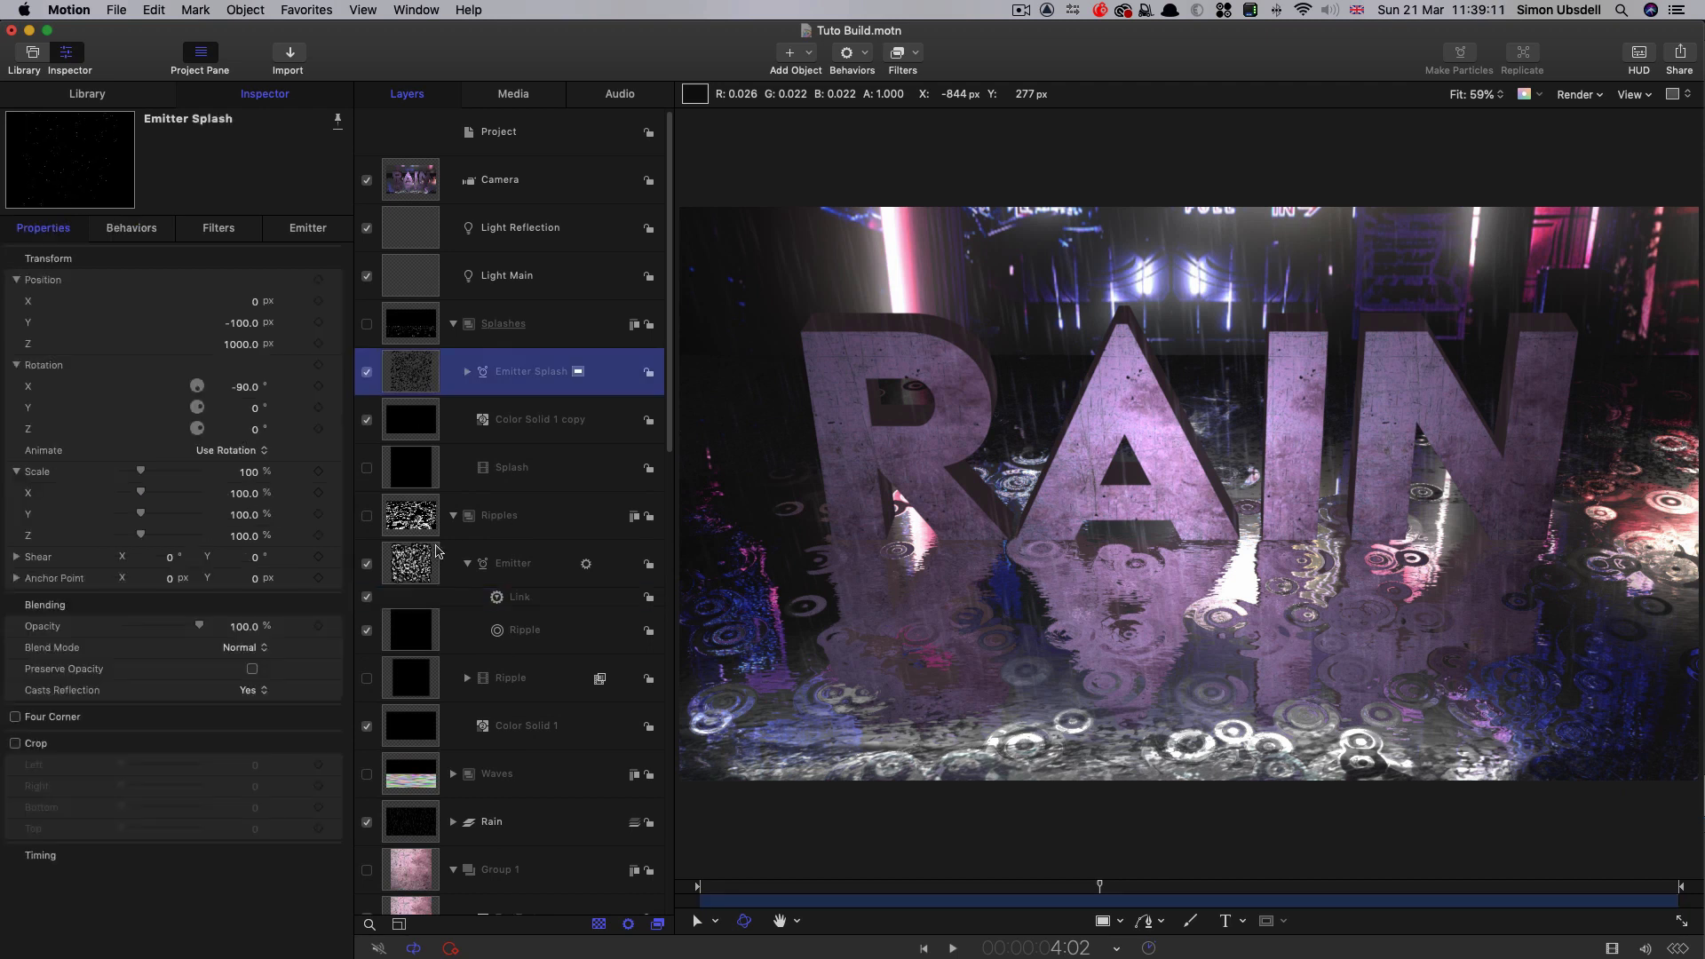
pyautogui.click(338, 387)
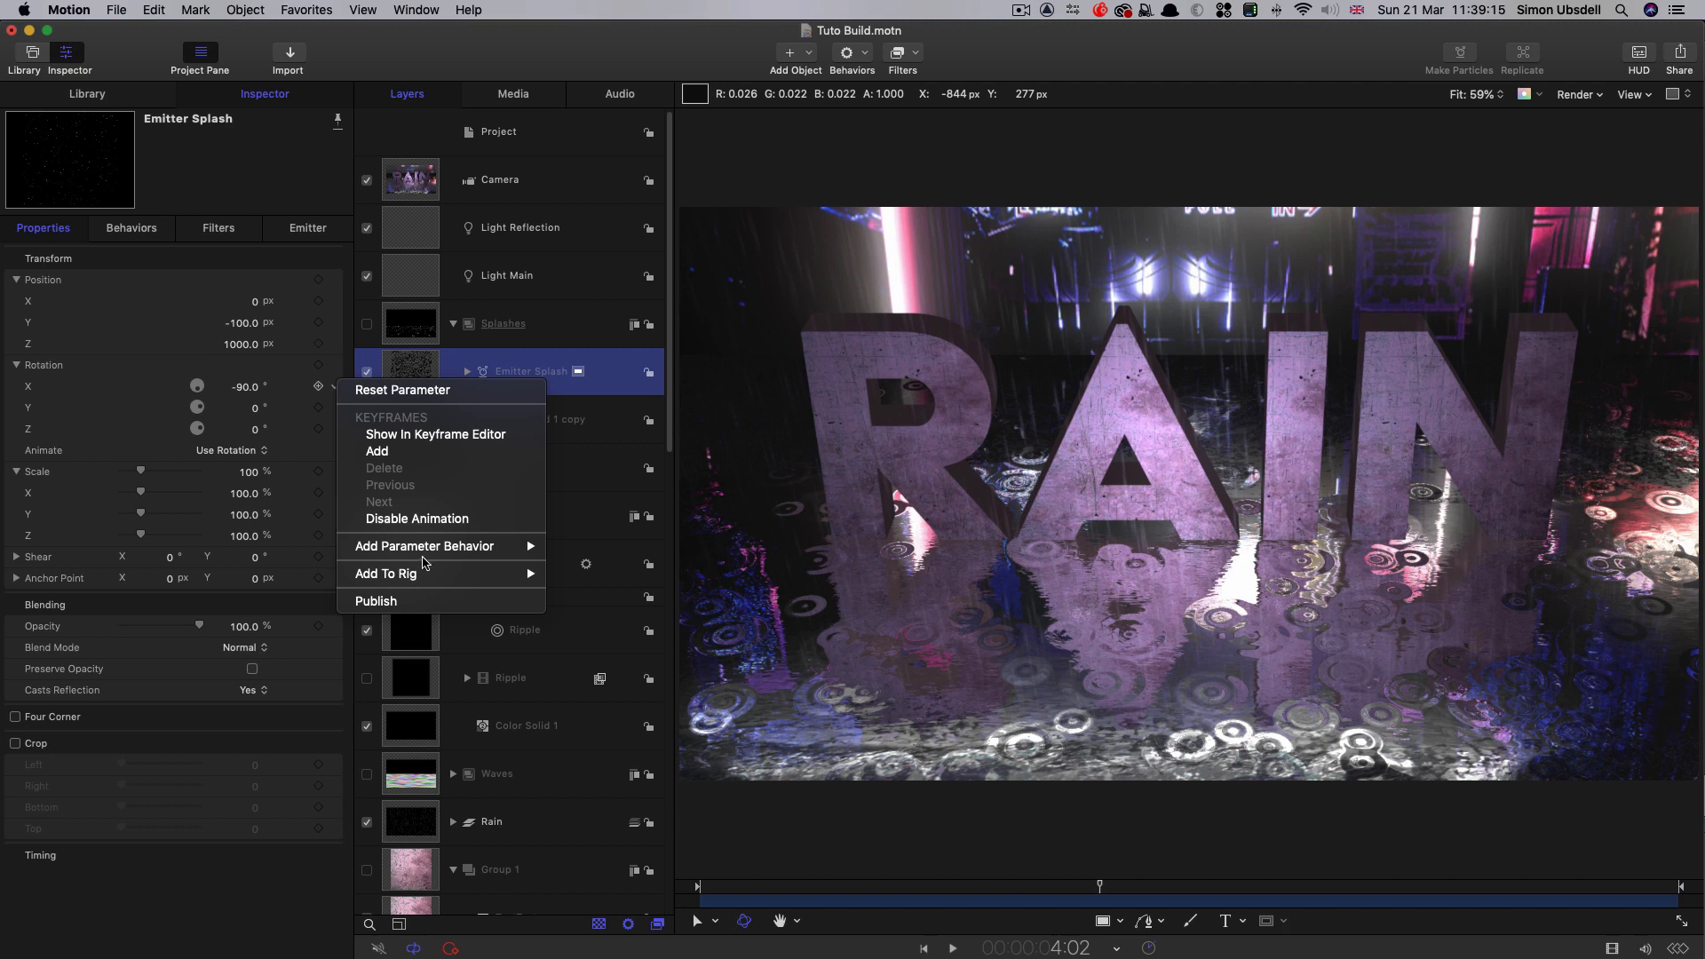
pyautogui.moveTo(486, 549)
pyautogui.click(576, 614)
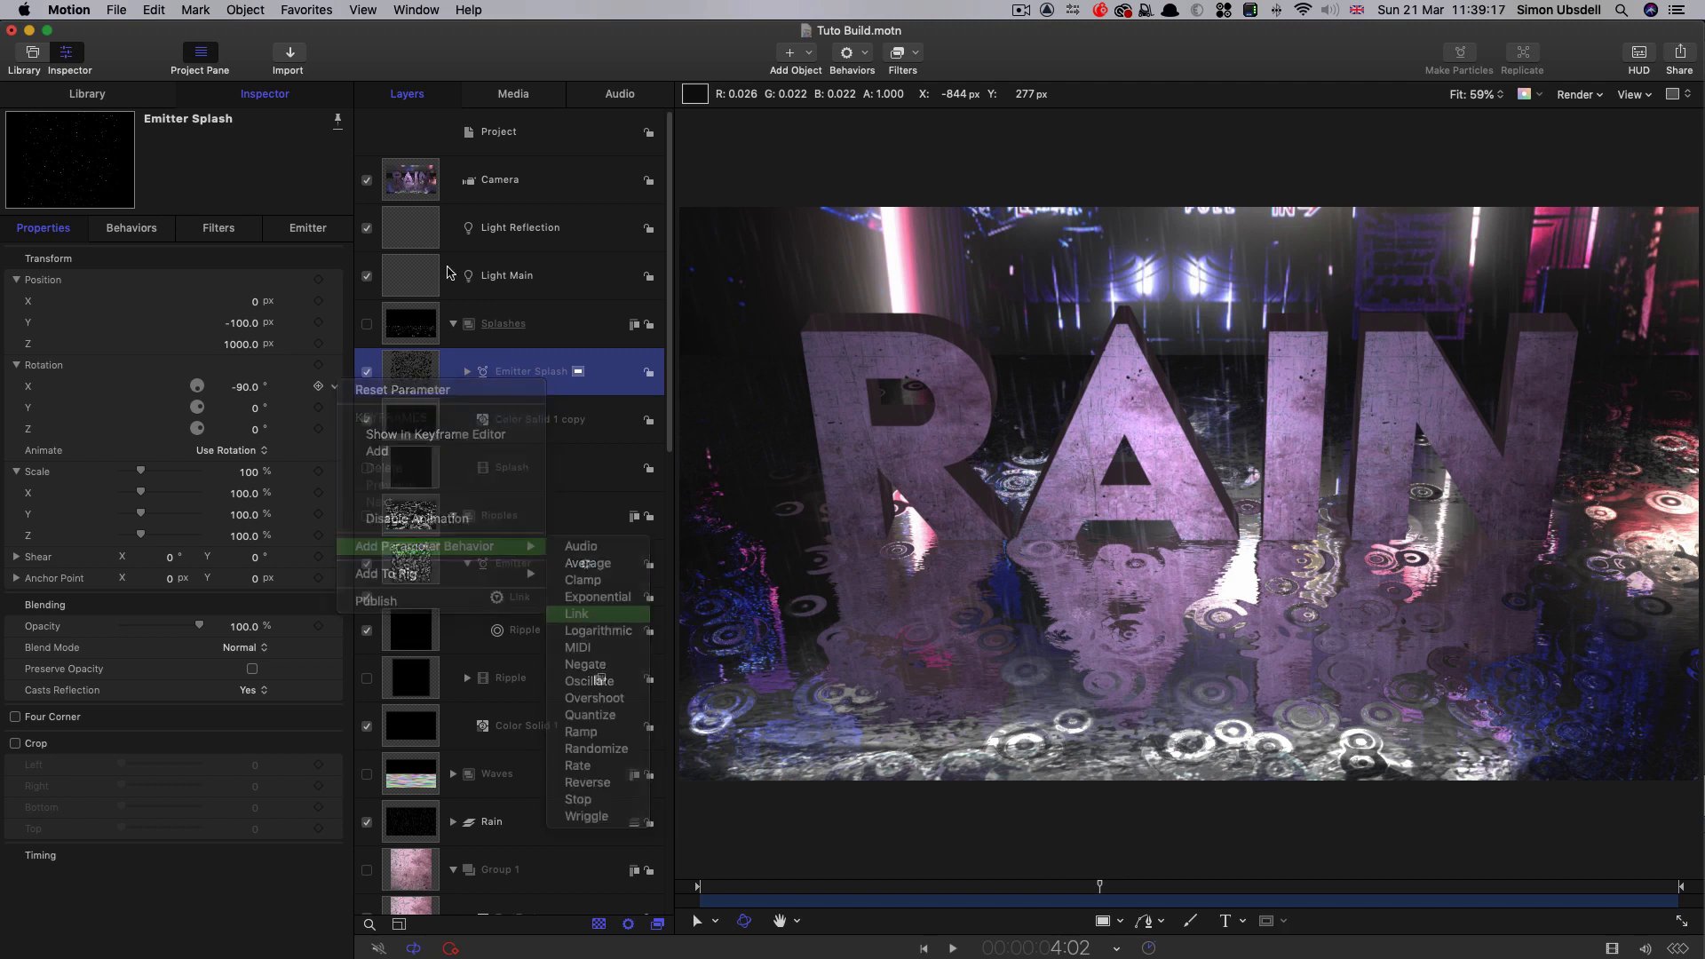
pyautogui.moveTo(288, 273); pyautogui.dragTo(233, 296)
pyautogui.click(253, 488)
pyautogui.write('0')
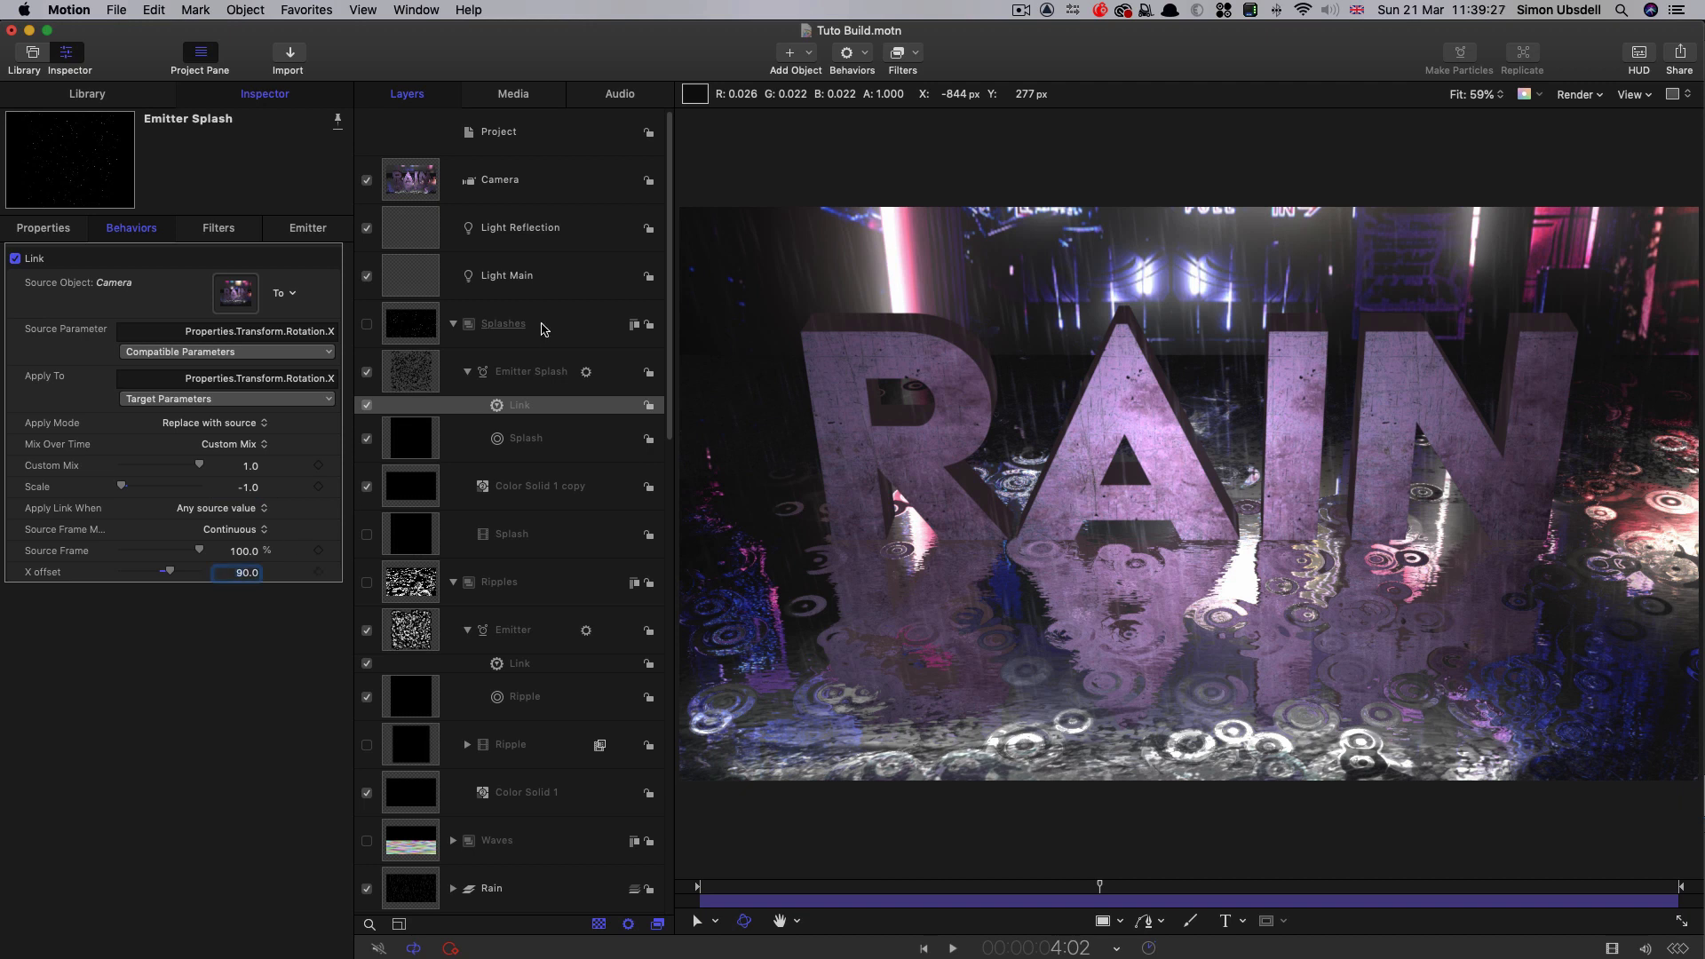
# - Enable the Splashes filter on Group 6 in the Reflection group and play back the animation
pyautogui.scroll(-10, 448, 595)
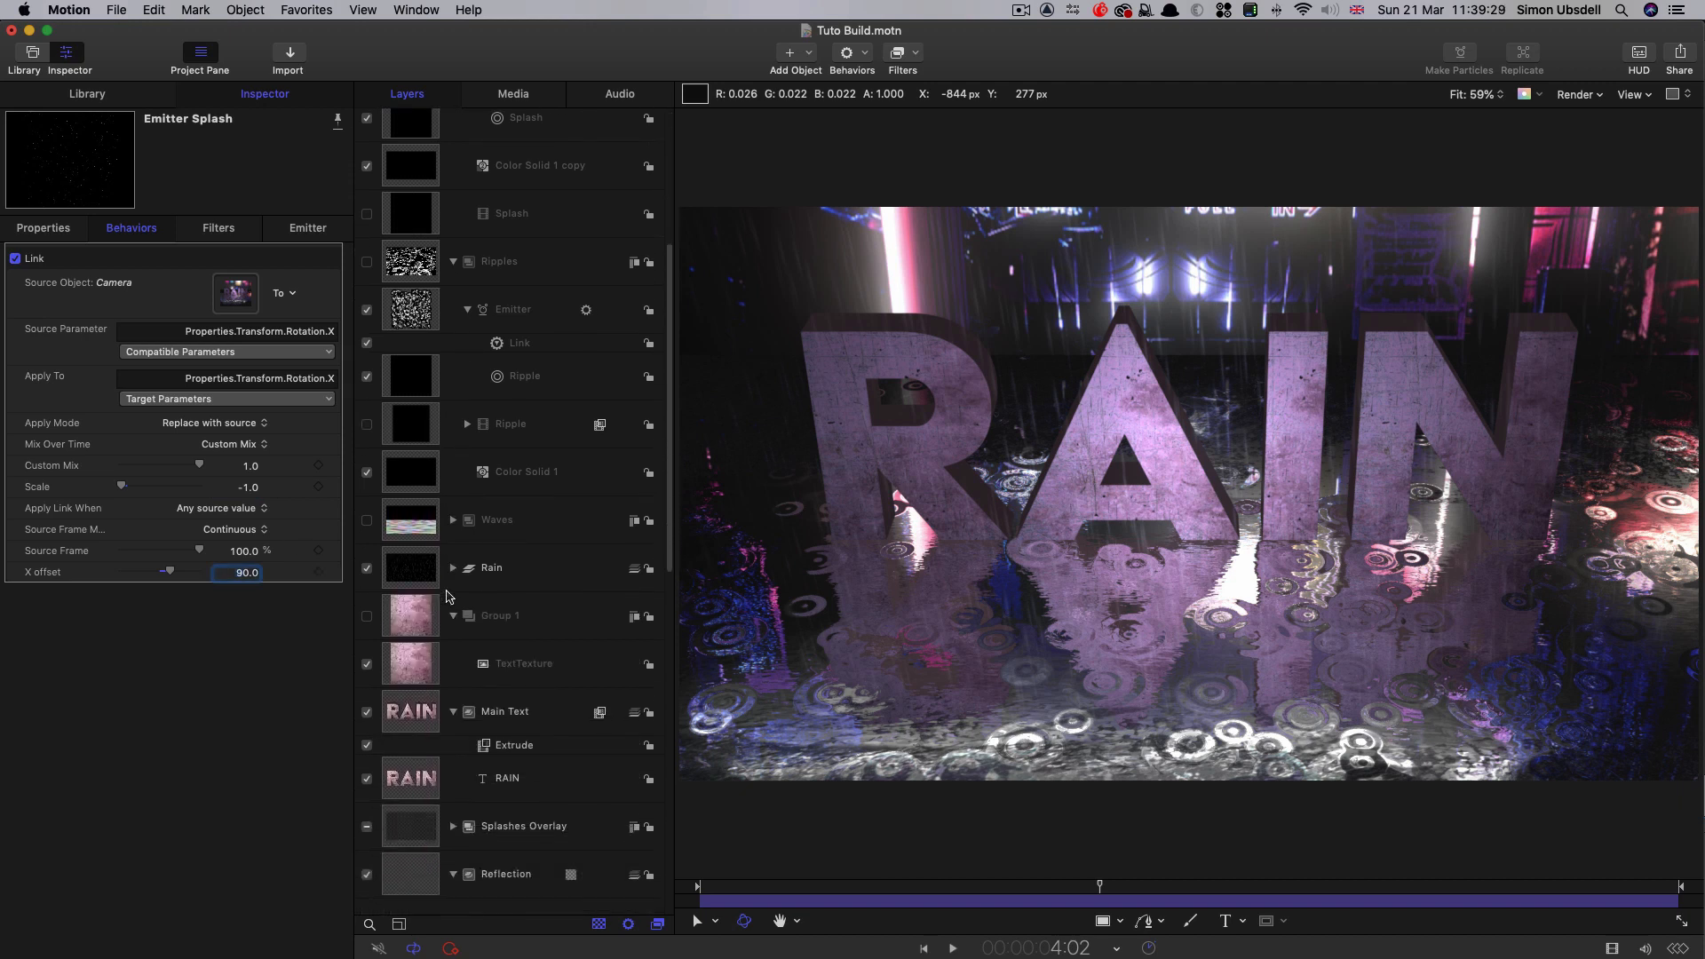
pyautogui.scroll(-3, 449, 595)
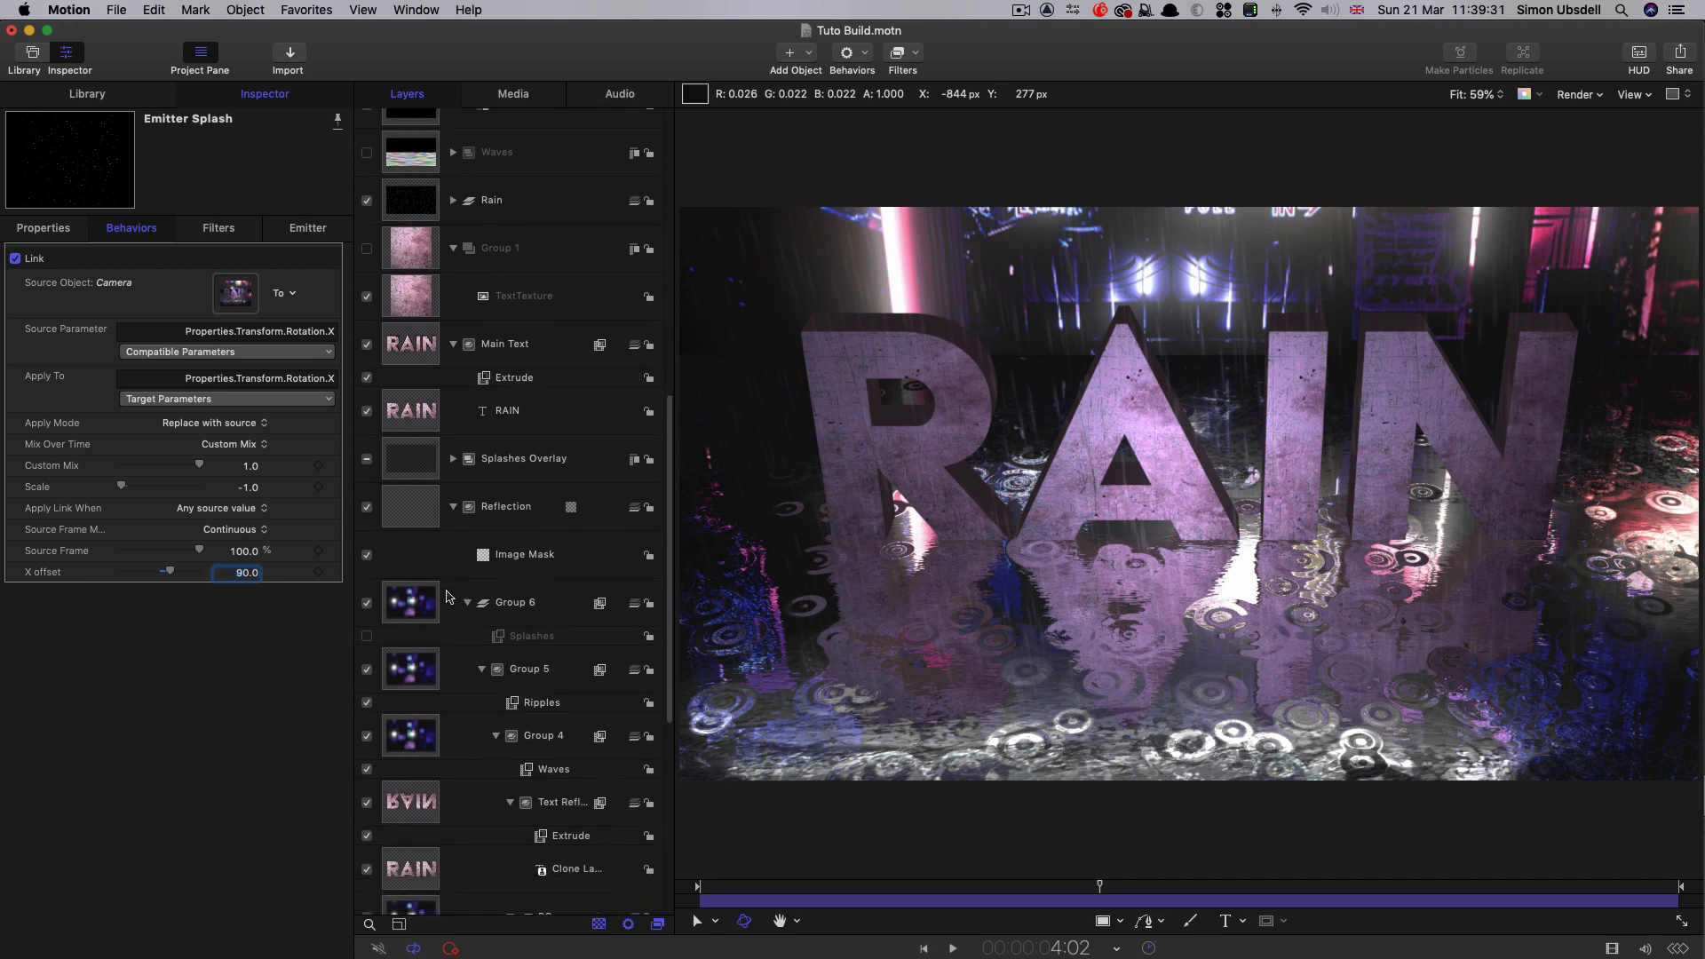
pyautogui.click(367, 597)
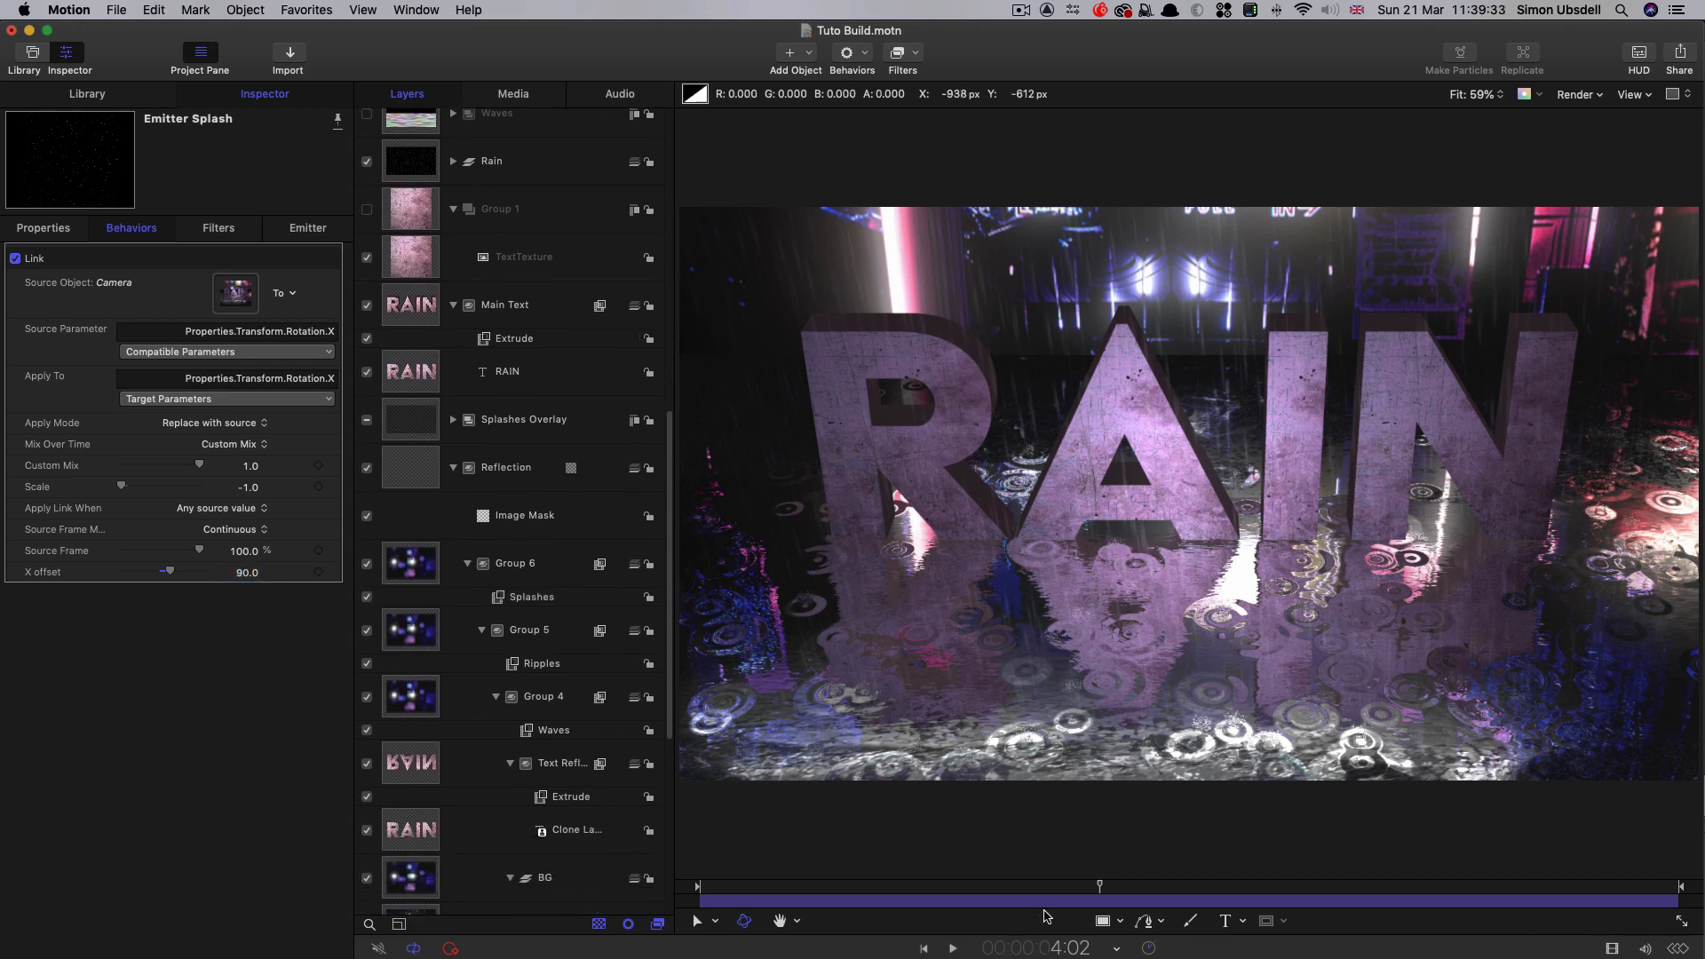
pyautogui.click(778, 886)
pyautogui.press('space')
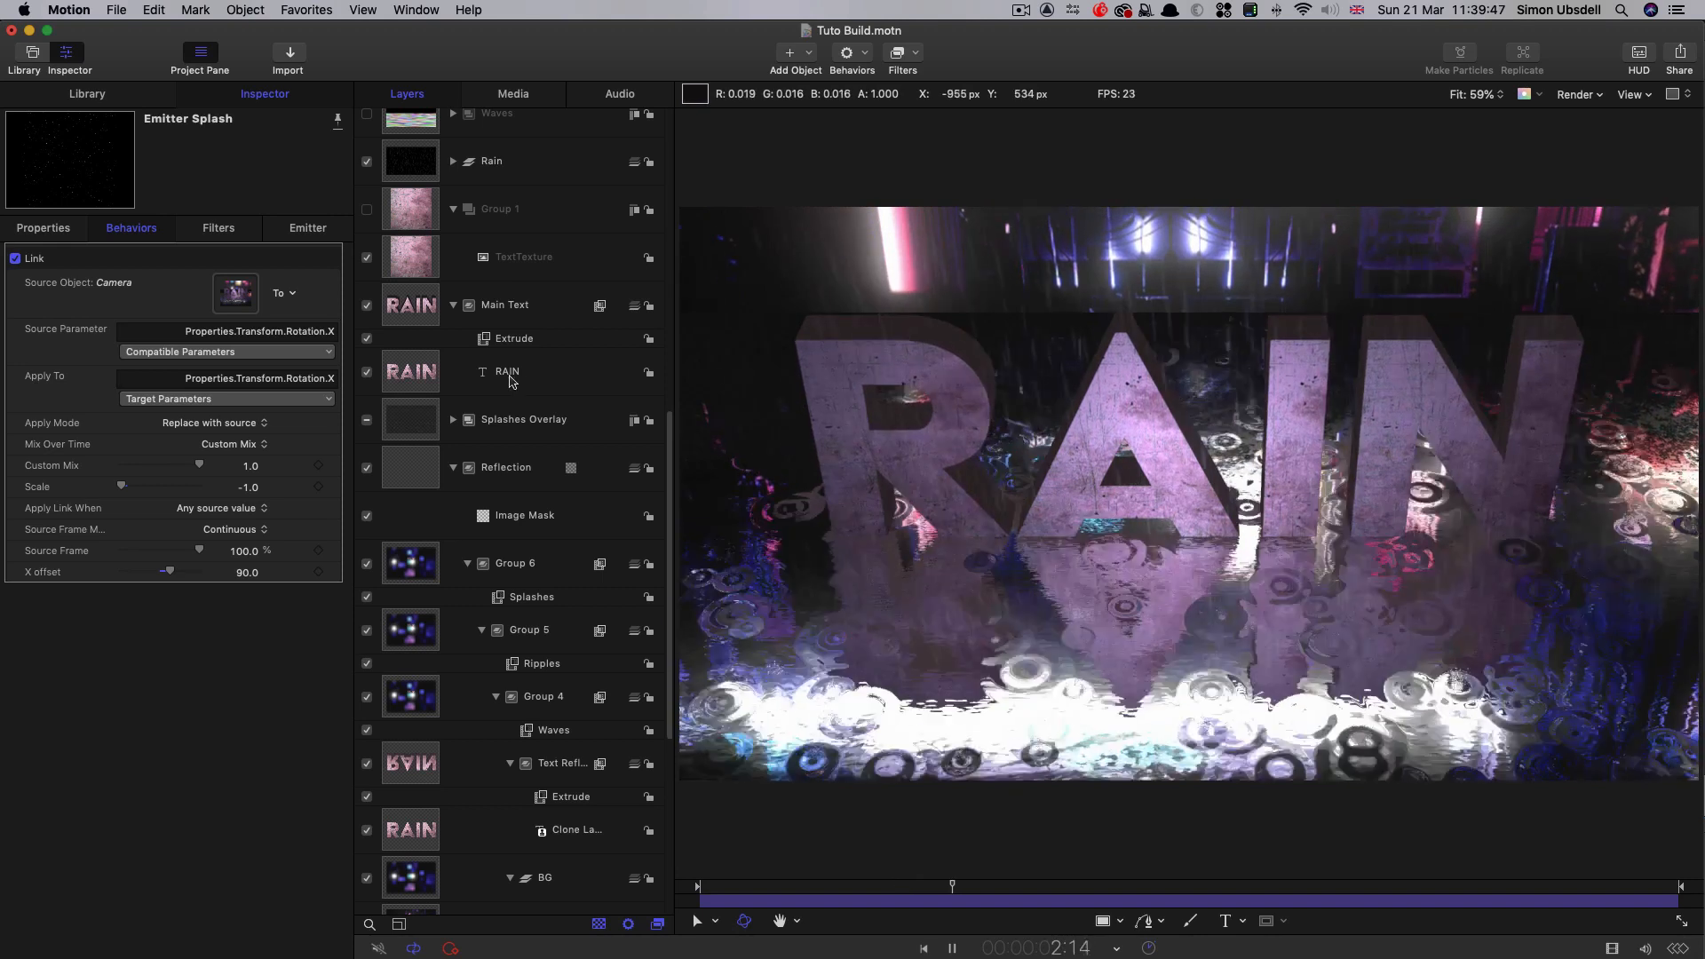
pyautogui.press('space')
# - Add a Link behavior to the X rotation of the Noise layer in the Waves group, using the Camera as source object
pyautogui.click(339, 388)
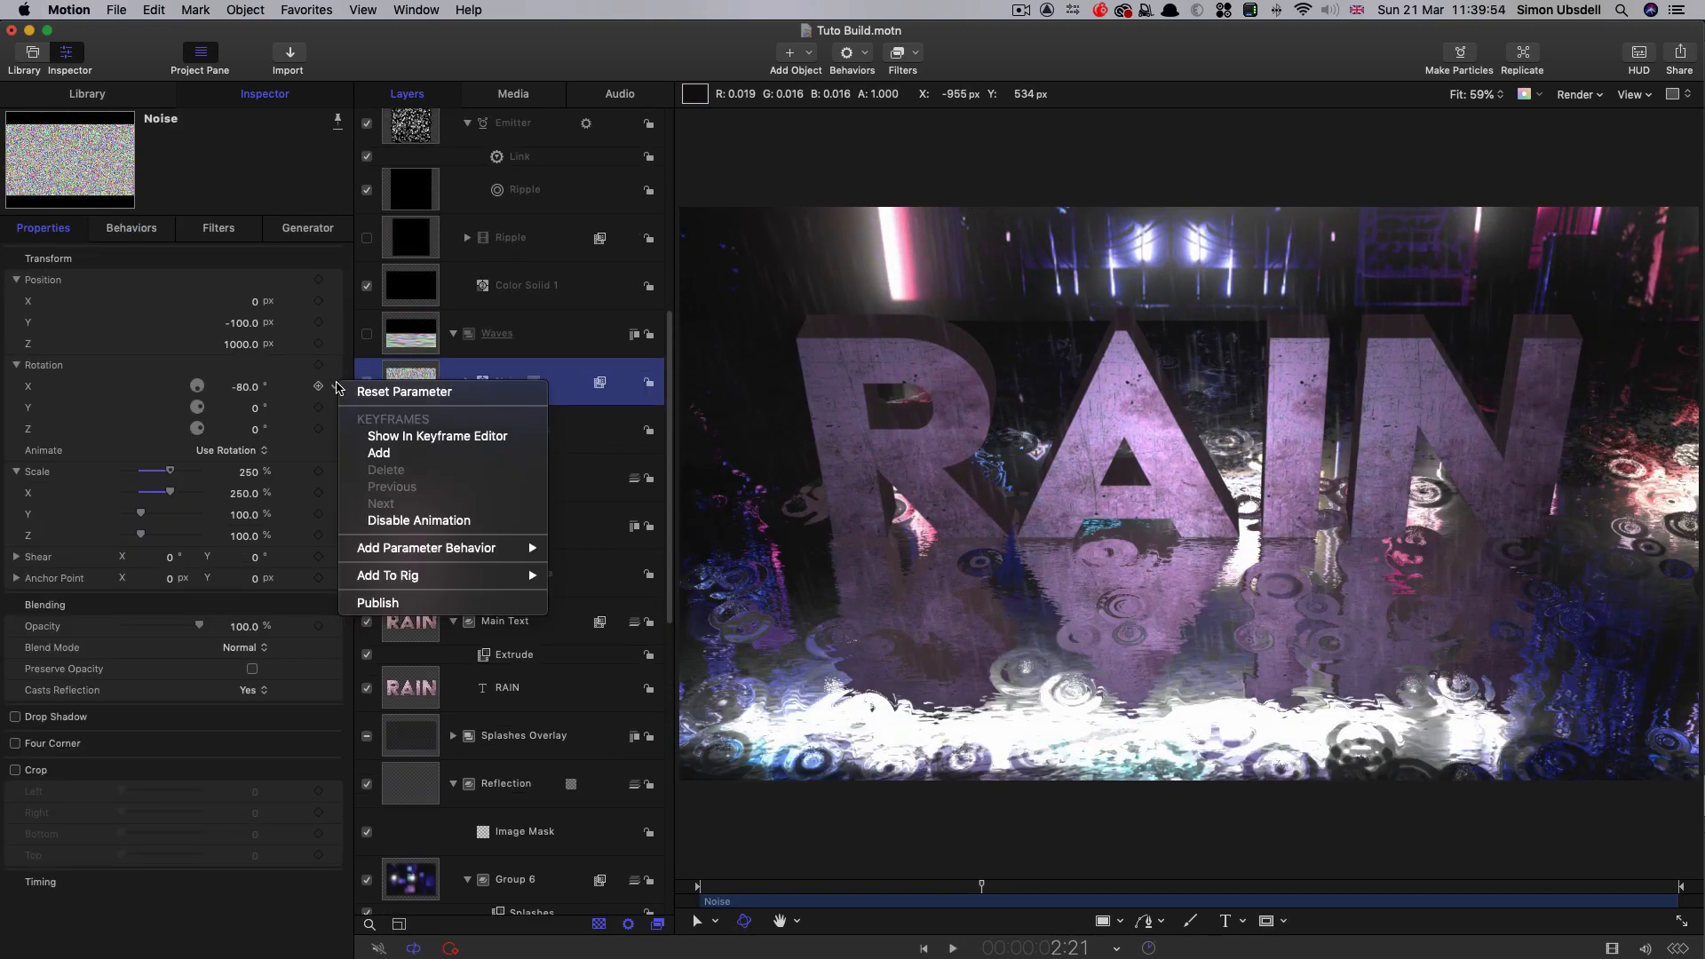
pyautogui.moveTo(405, 550)
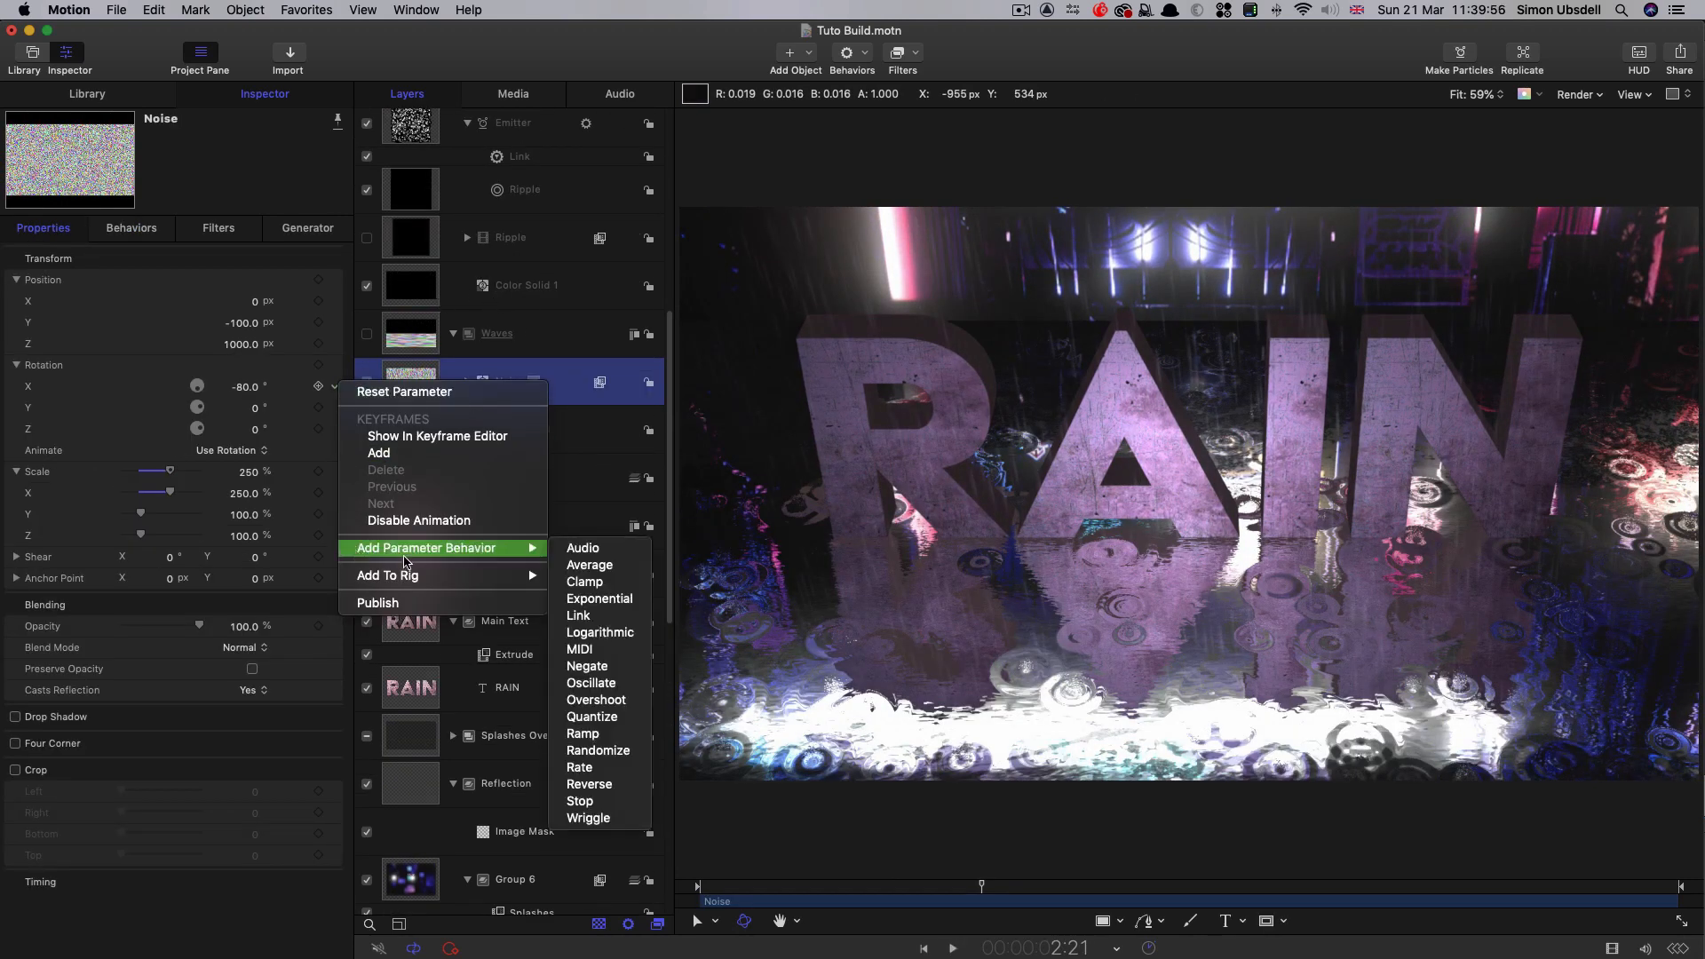
pyautogui.click(604, 612)
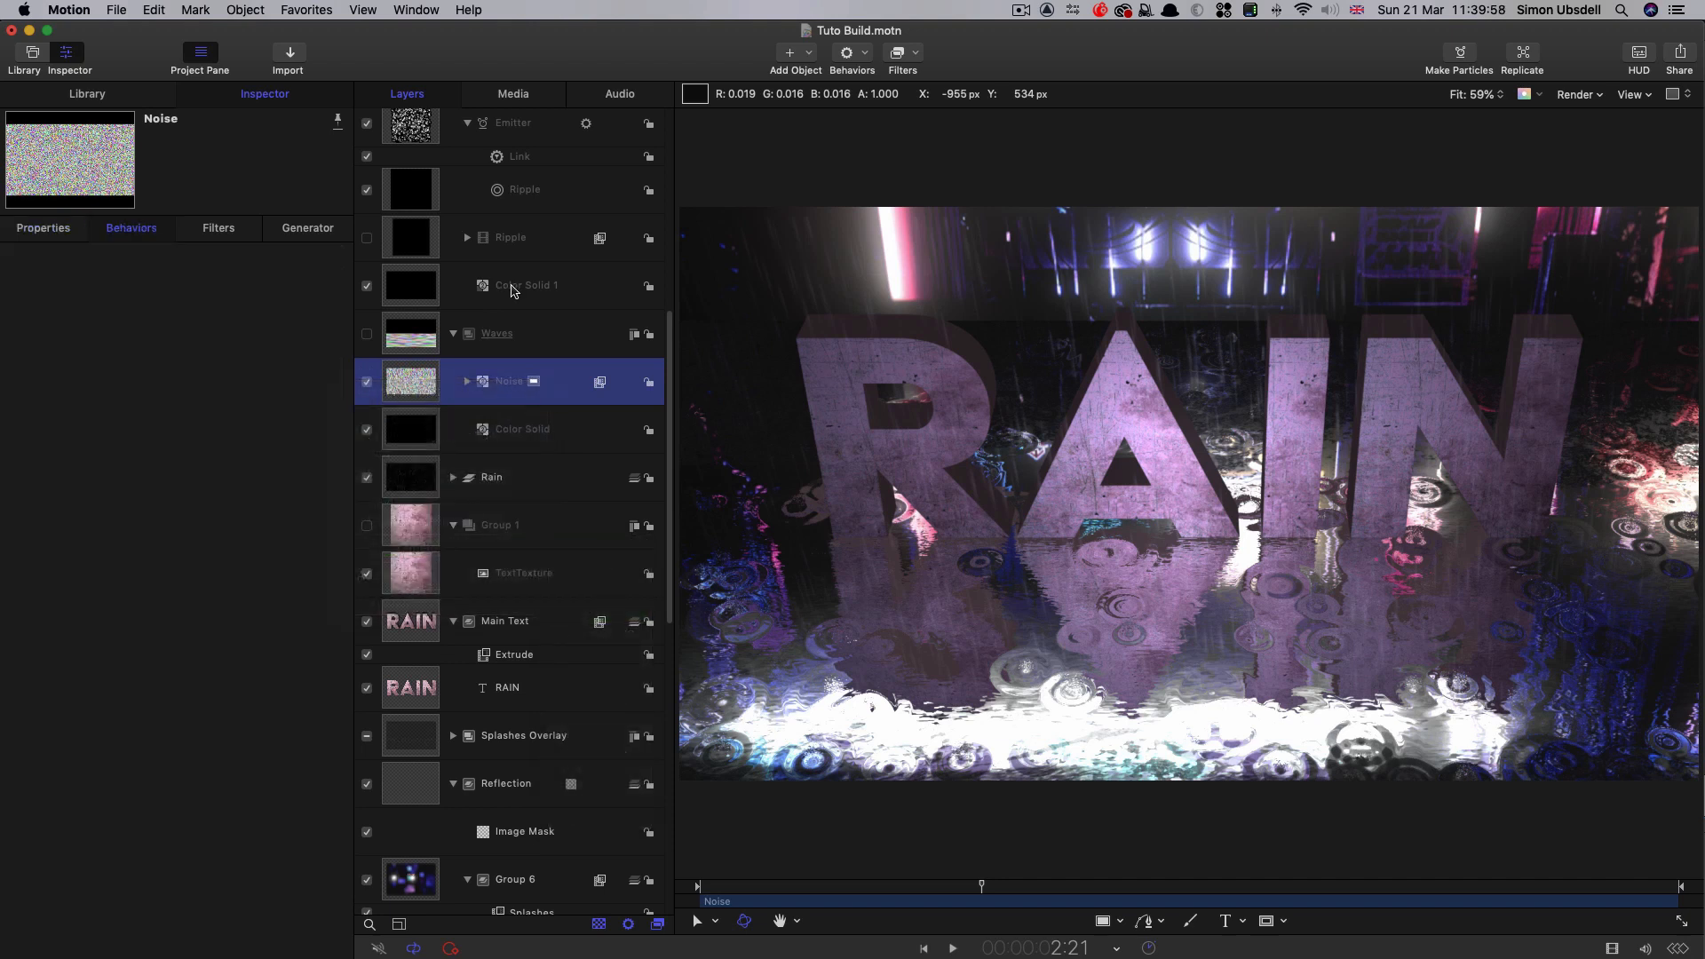
pyautogui.scroll(10, 431, 176)
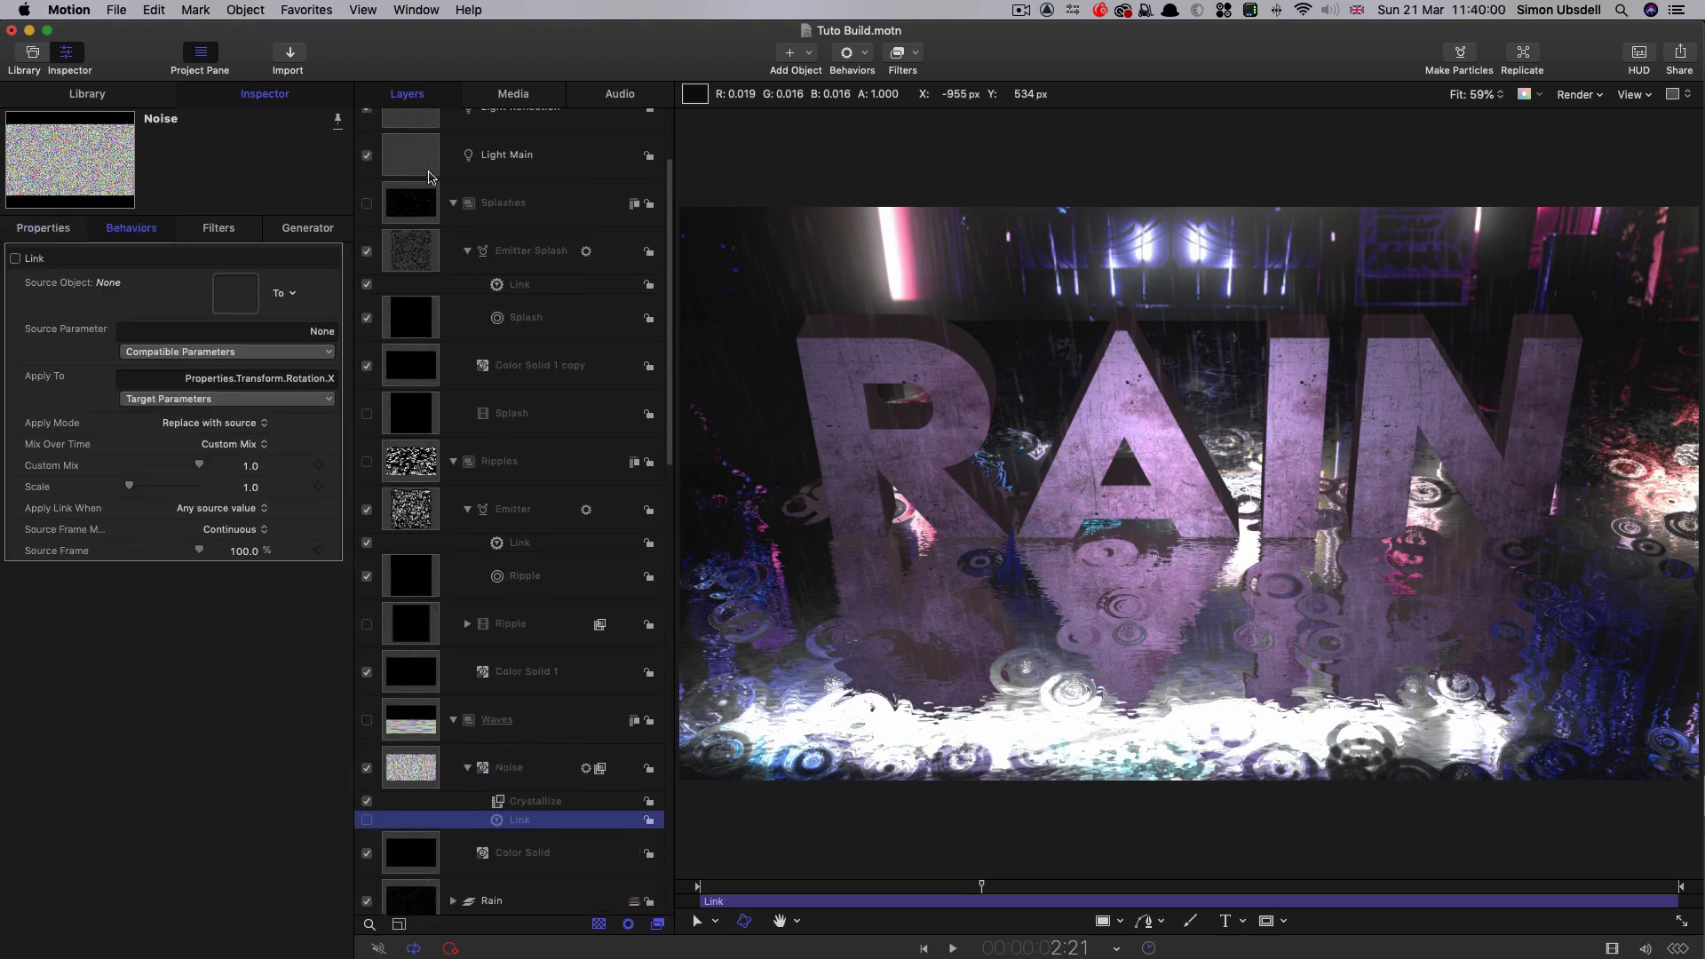
pyautogui.moveTo(416, 179); pyautogui.dragTo(235, 290)
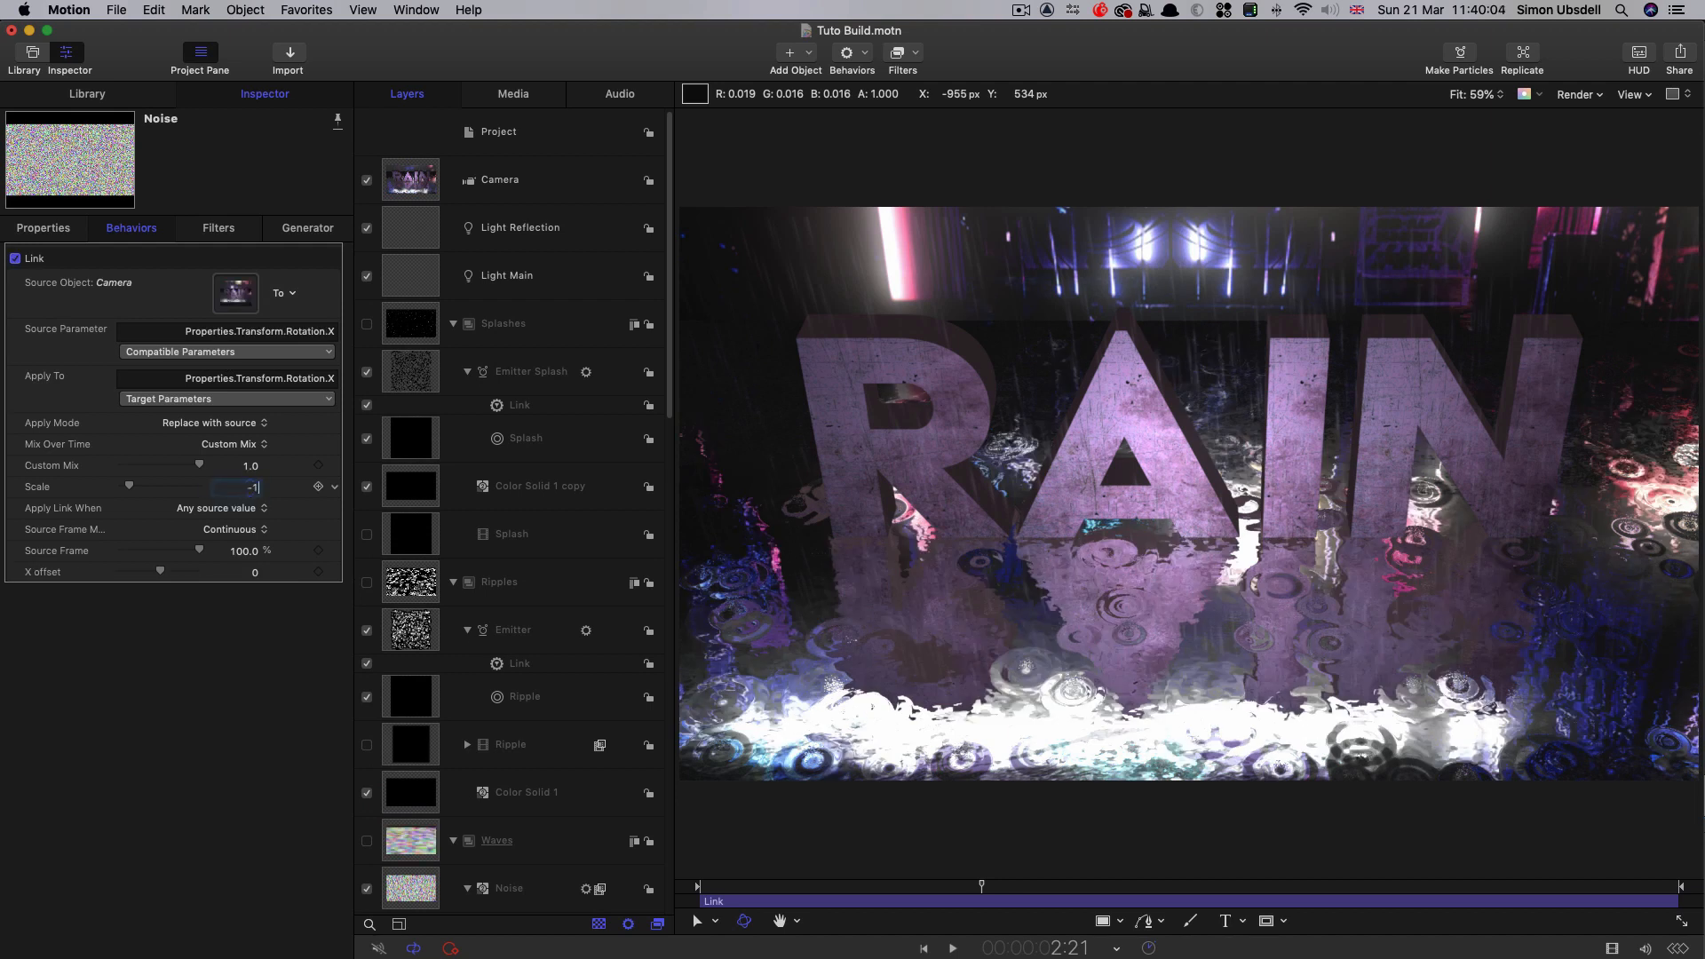
# - Set the Noise Link's Scale to -1 and X offset to 90, and play back the animation
pyautogui.write('-1')
pyautogui.press('Return')
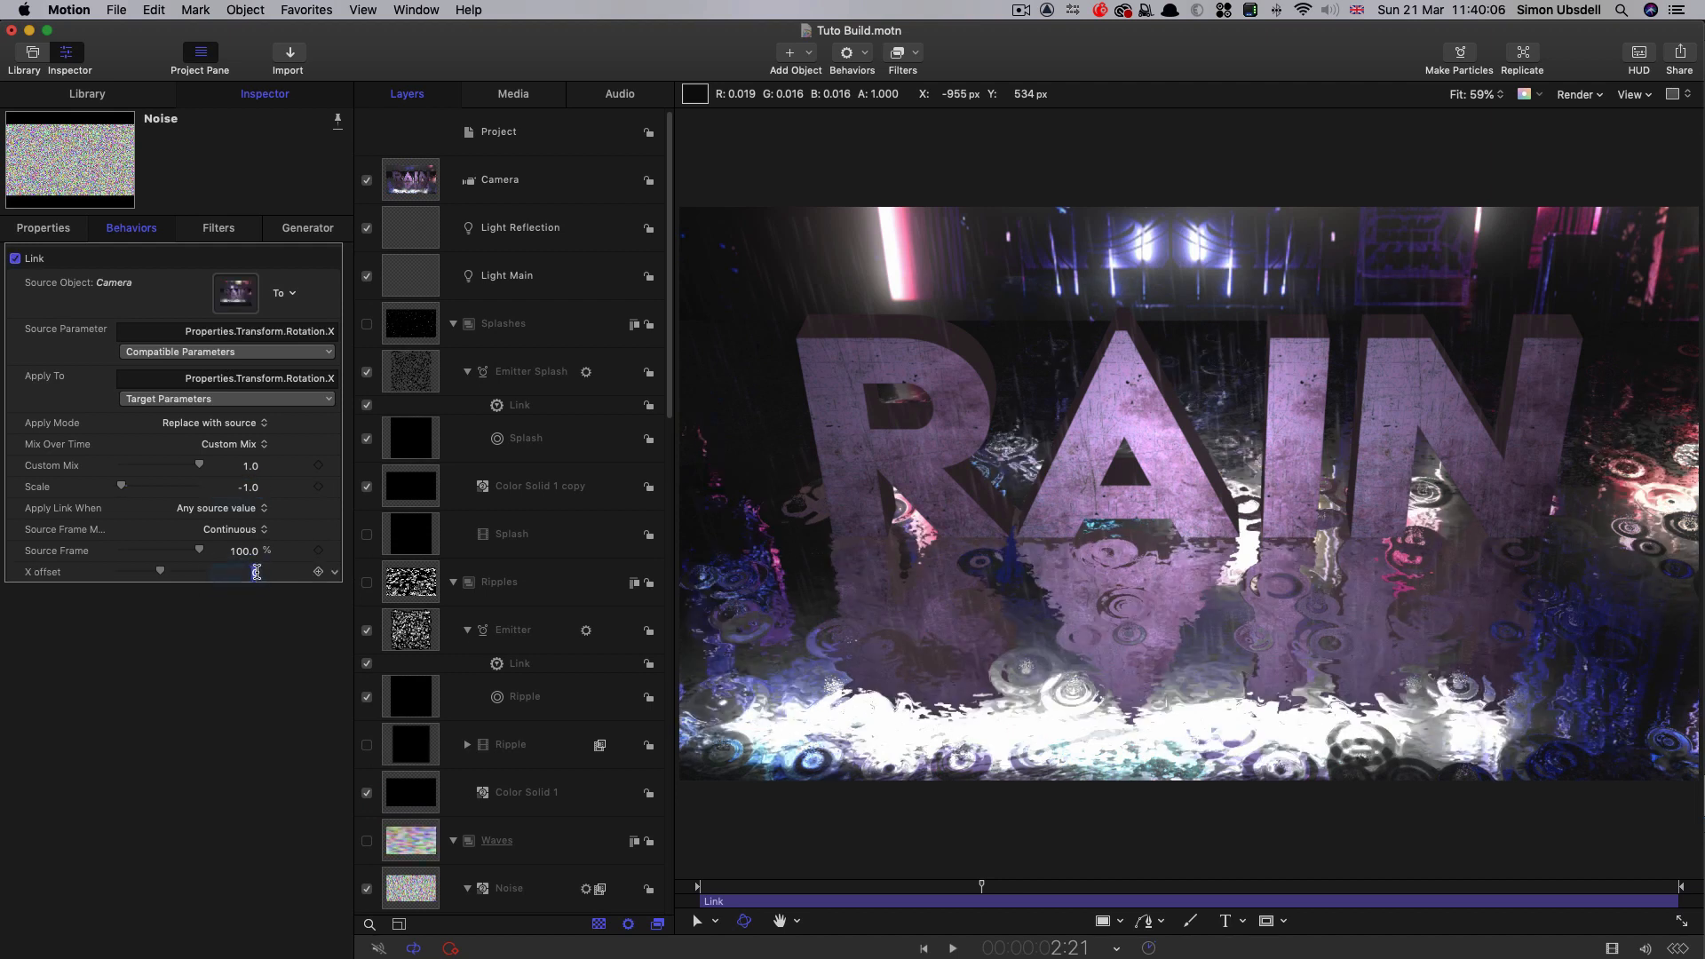
pyautogui.write('90')
pyautogui.press('Return')
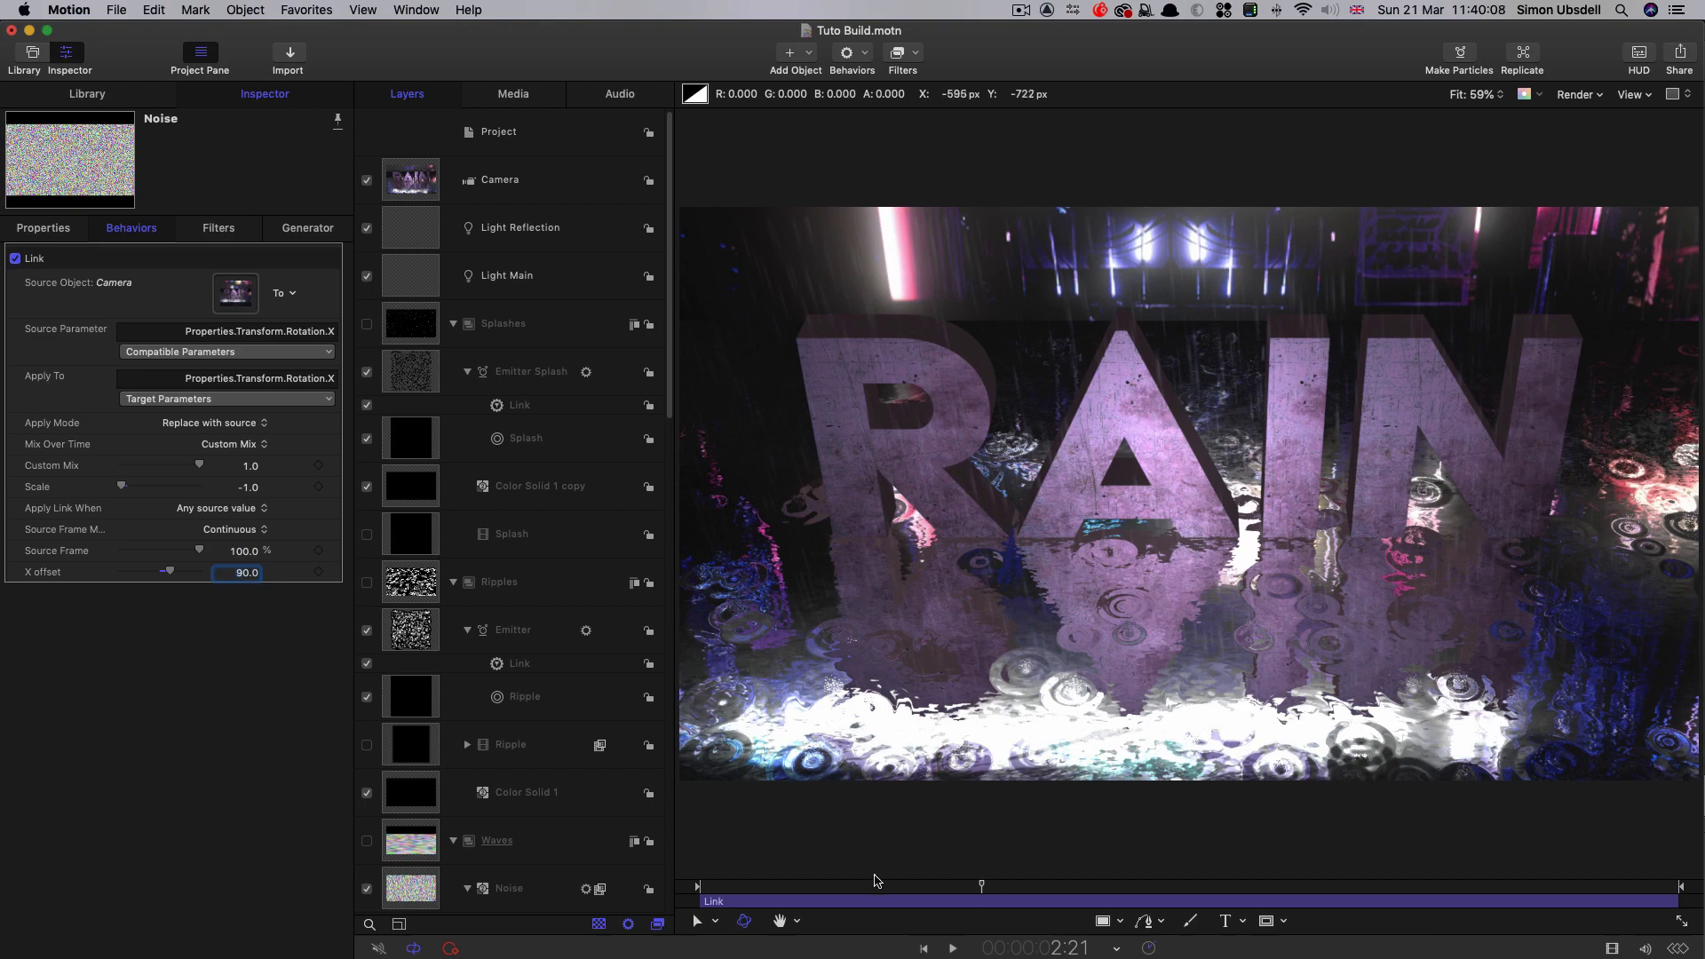
pyautogui.moveTo(887, 886); pyautogui.dragTo(657, 890)
pyautogui.press('space')
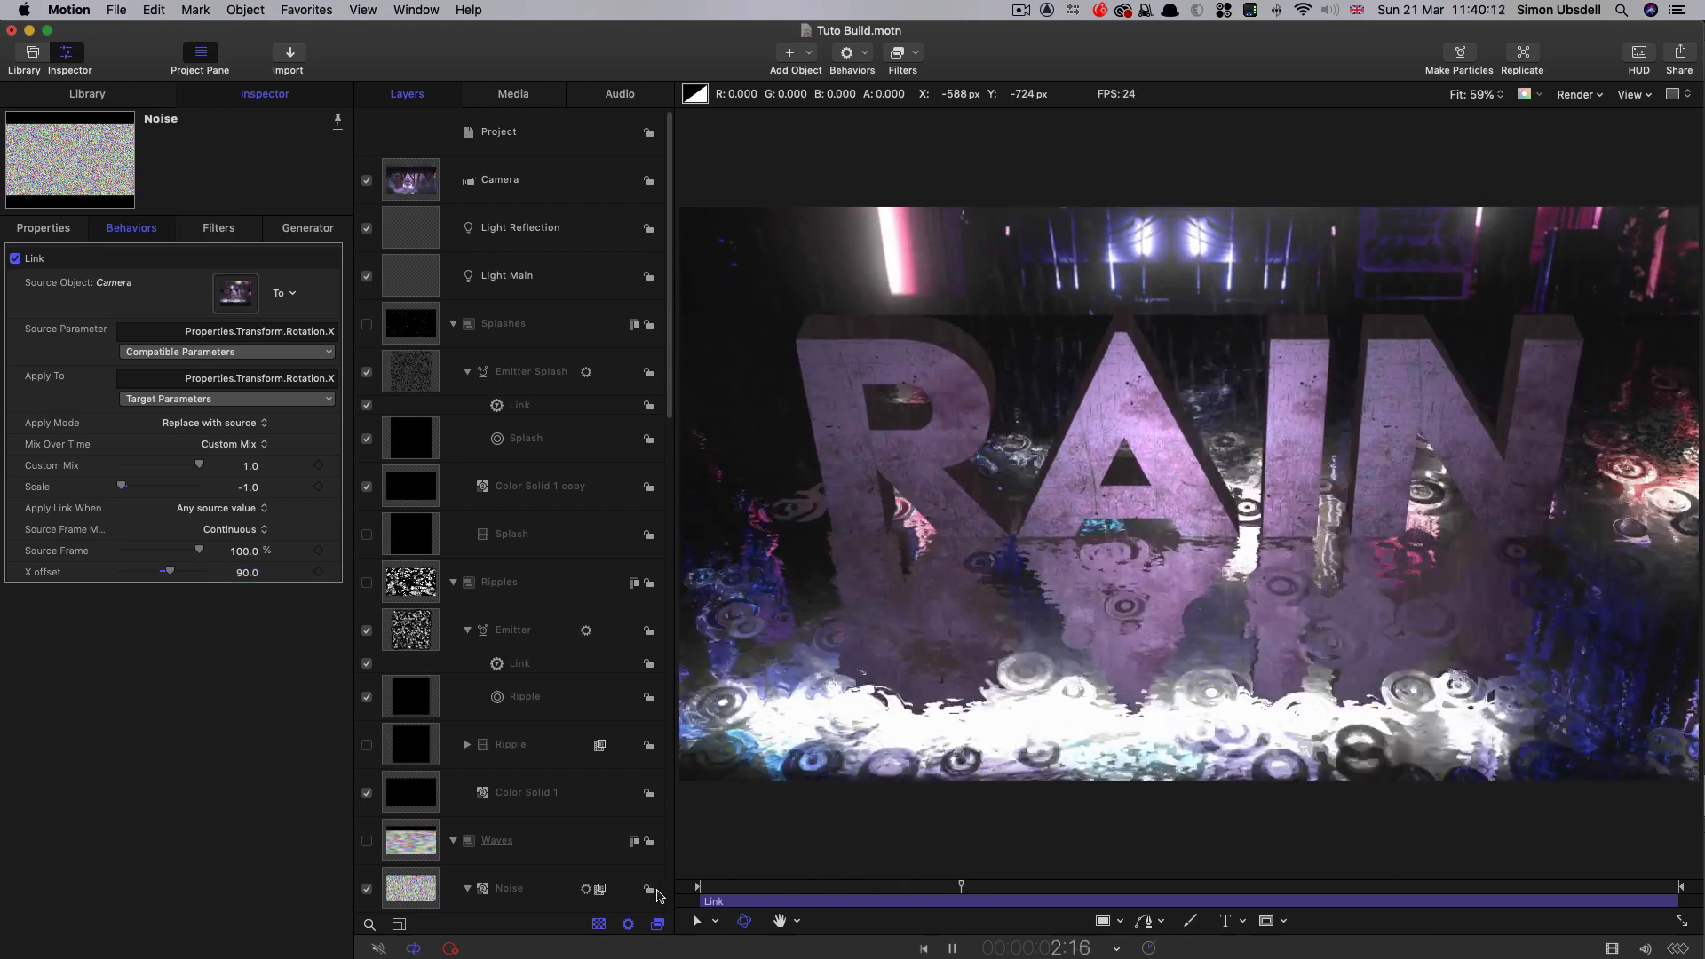
# - Stop playback, convert the Splashes Overlay group to a 3D group, and play back the animation
pyautogui.scroll(-5, 538, 453)
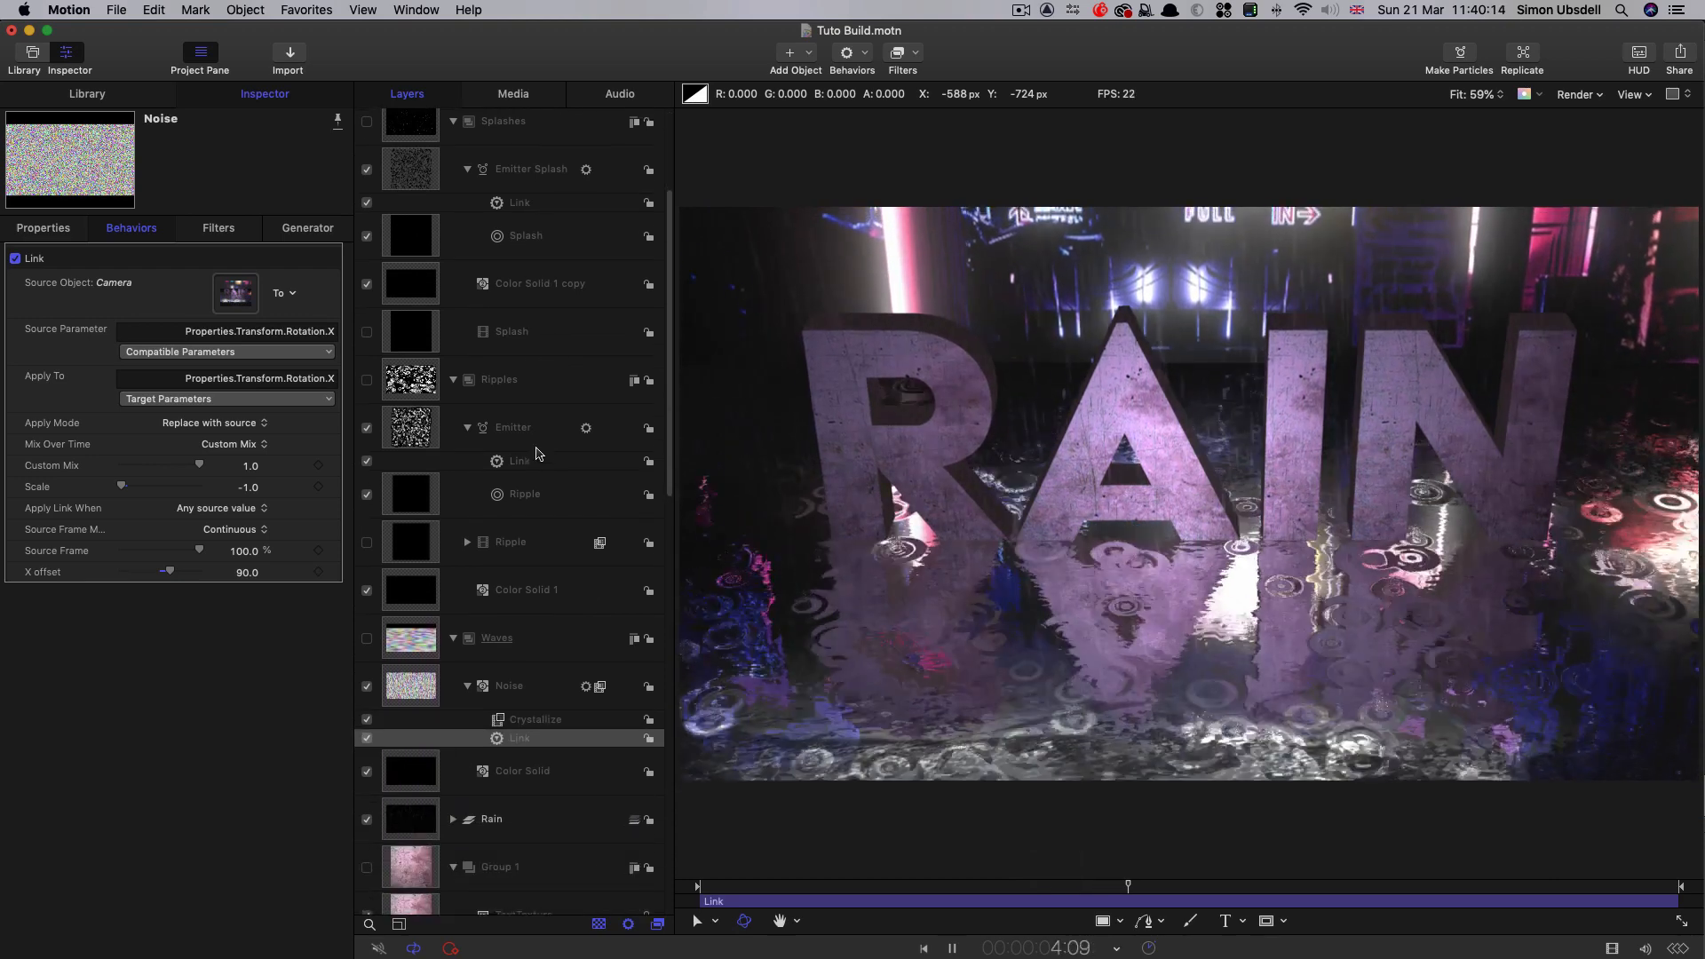
pyautogui.scroll(-5, 533, 426)
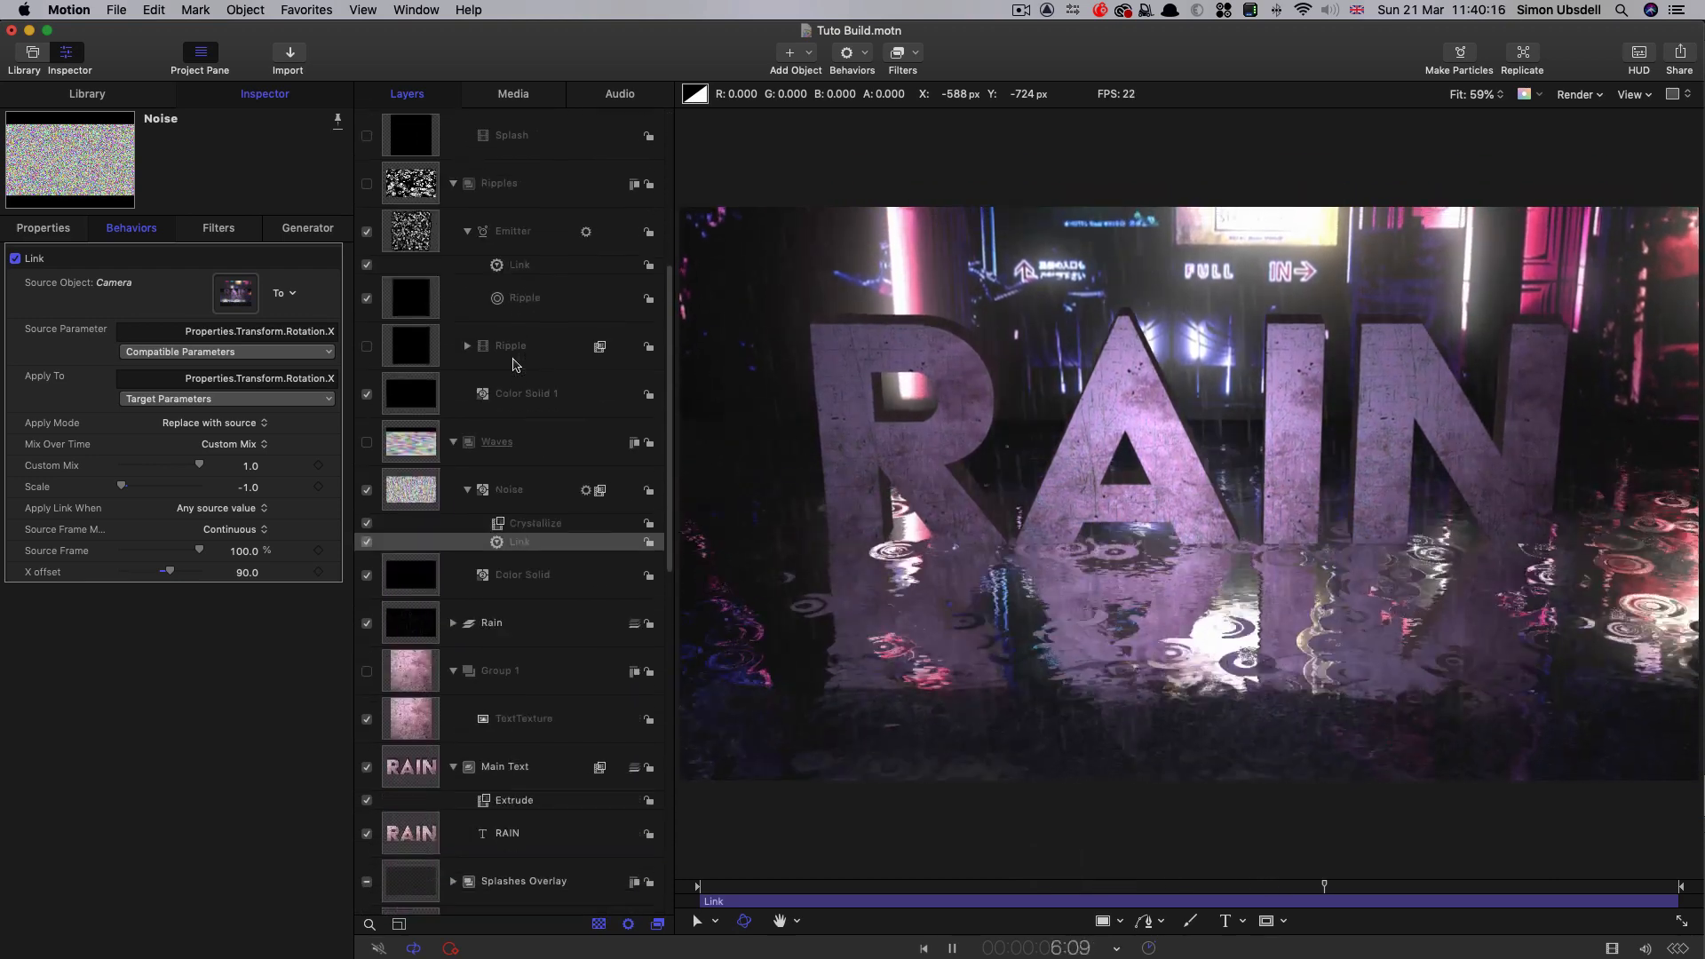
pyautogui.scroll(-5, 513, 365)
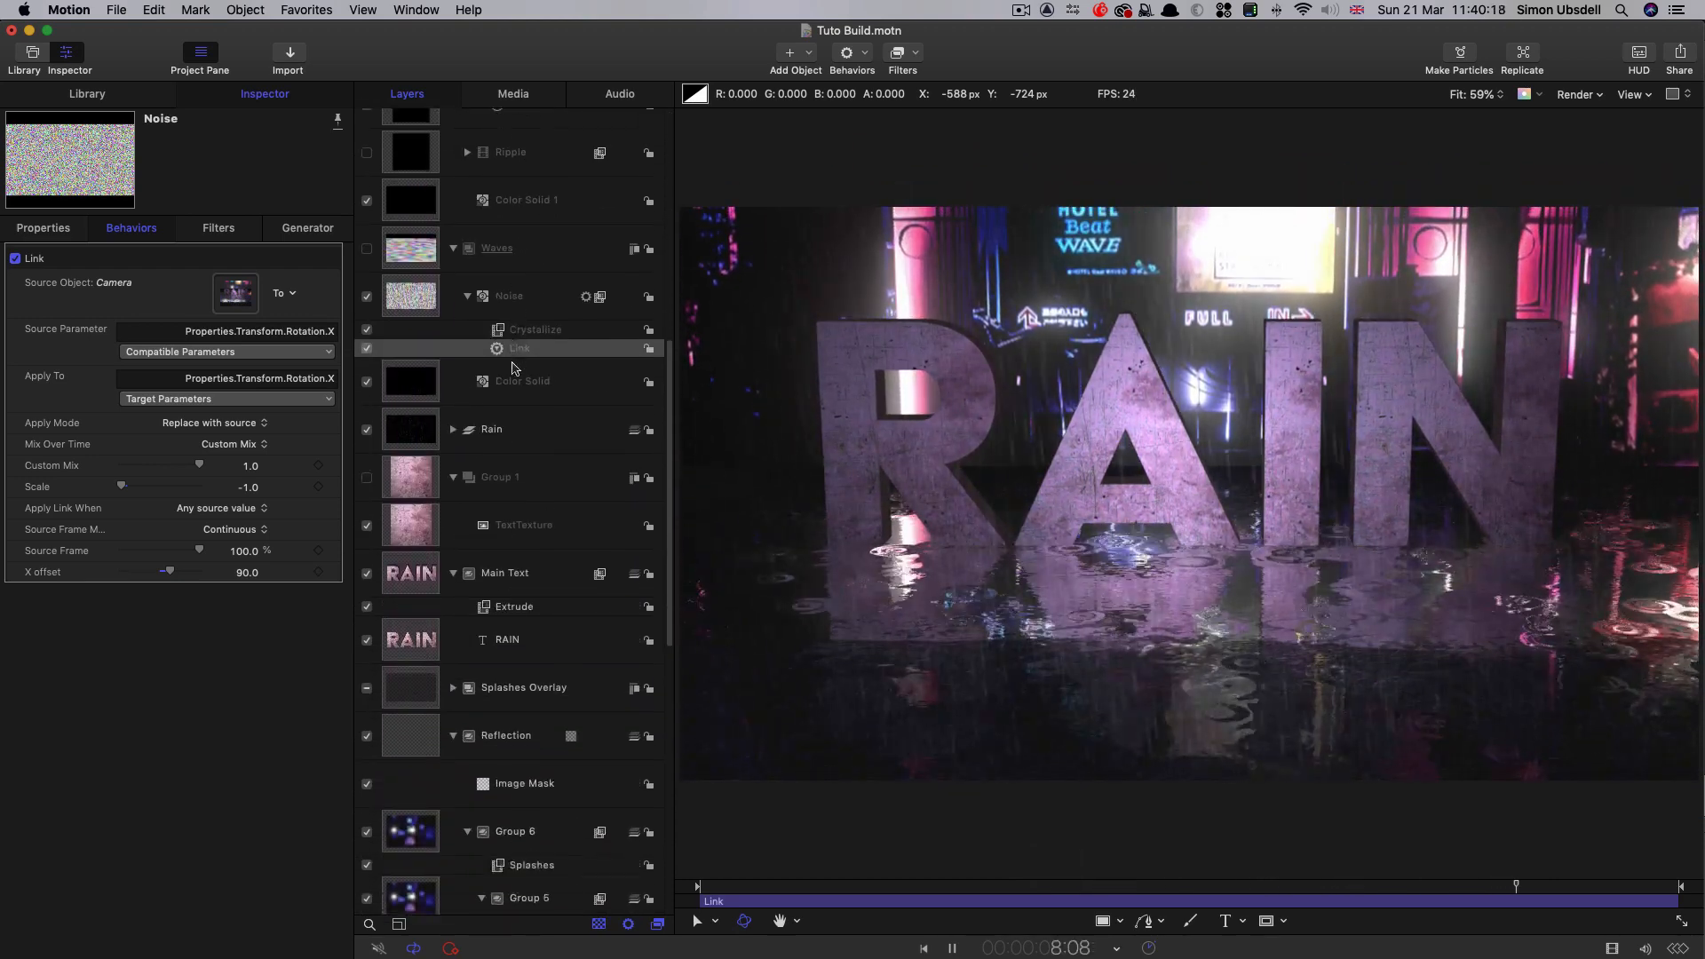
pyautogui.scroll(-1, 514, 365)
pyautogui.click(407, 646)
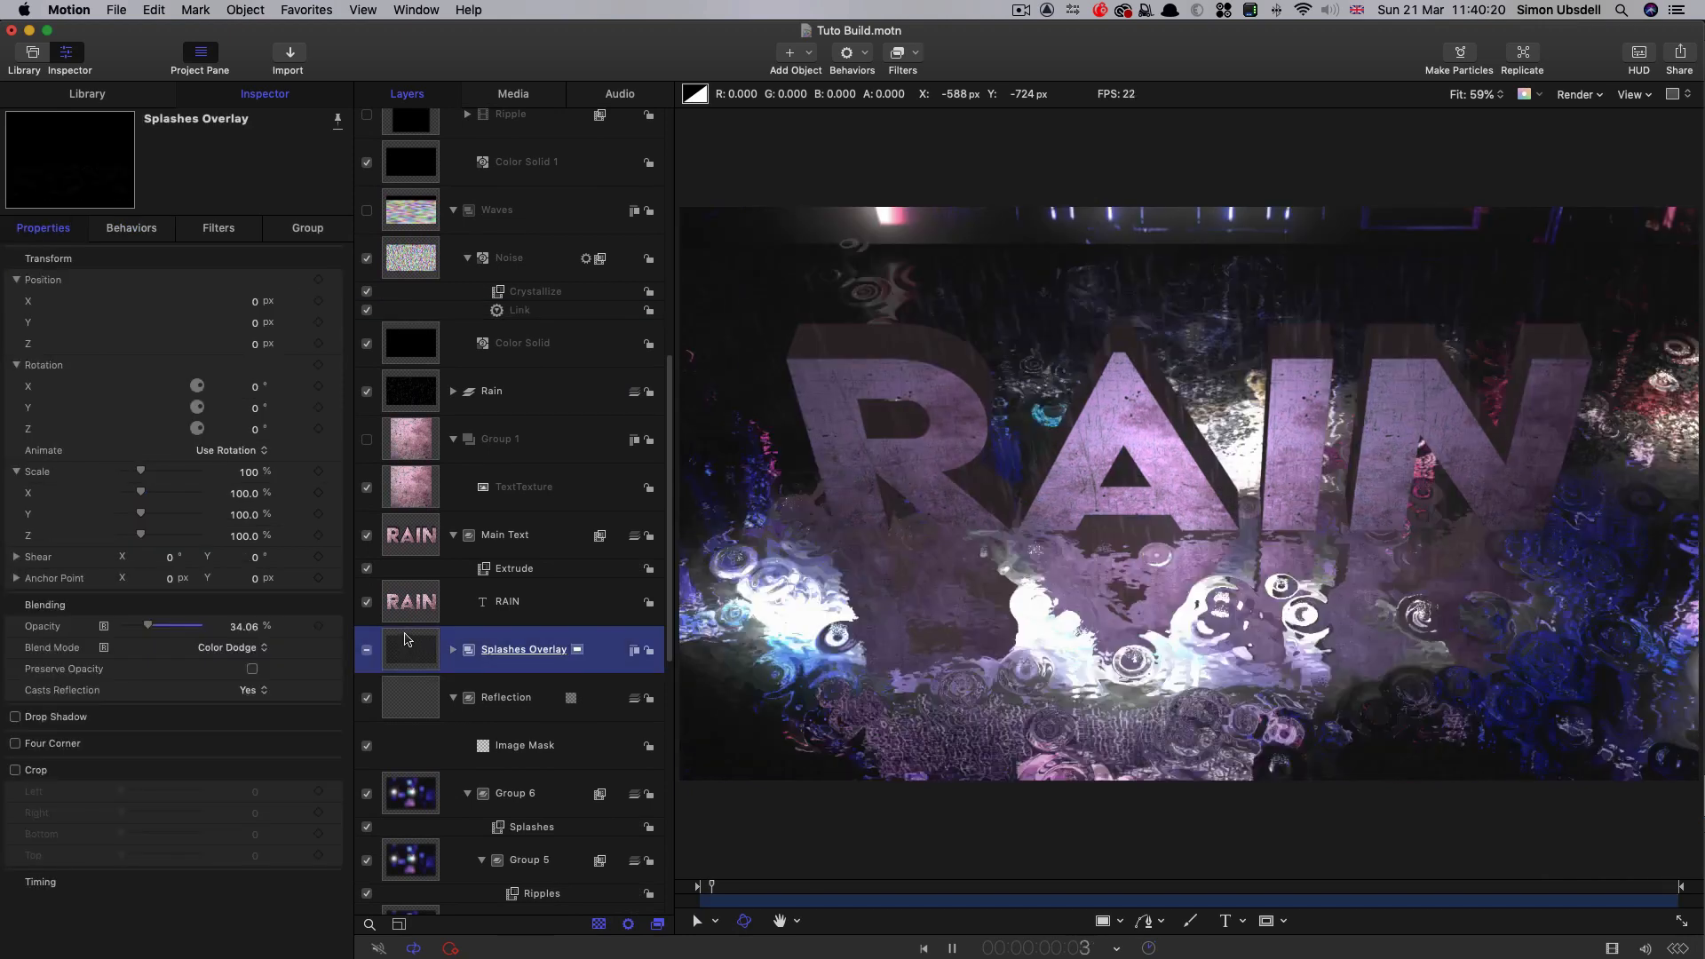
pyautogui.press('space')
pyautogui.rightClick(408, 651)
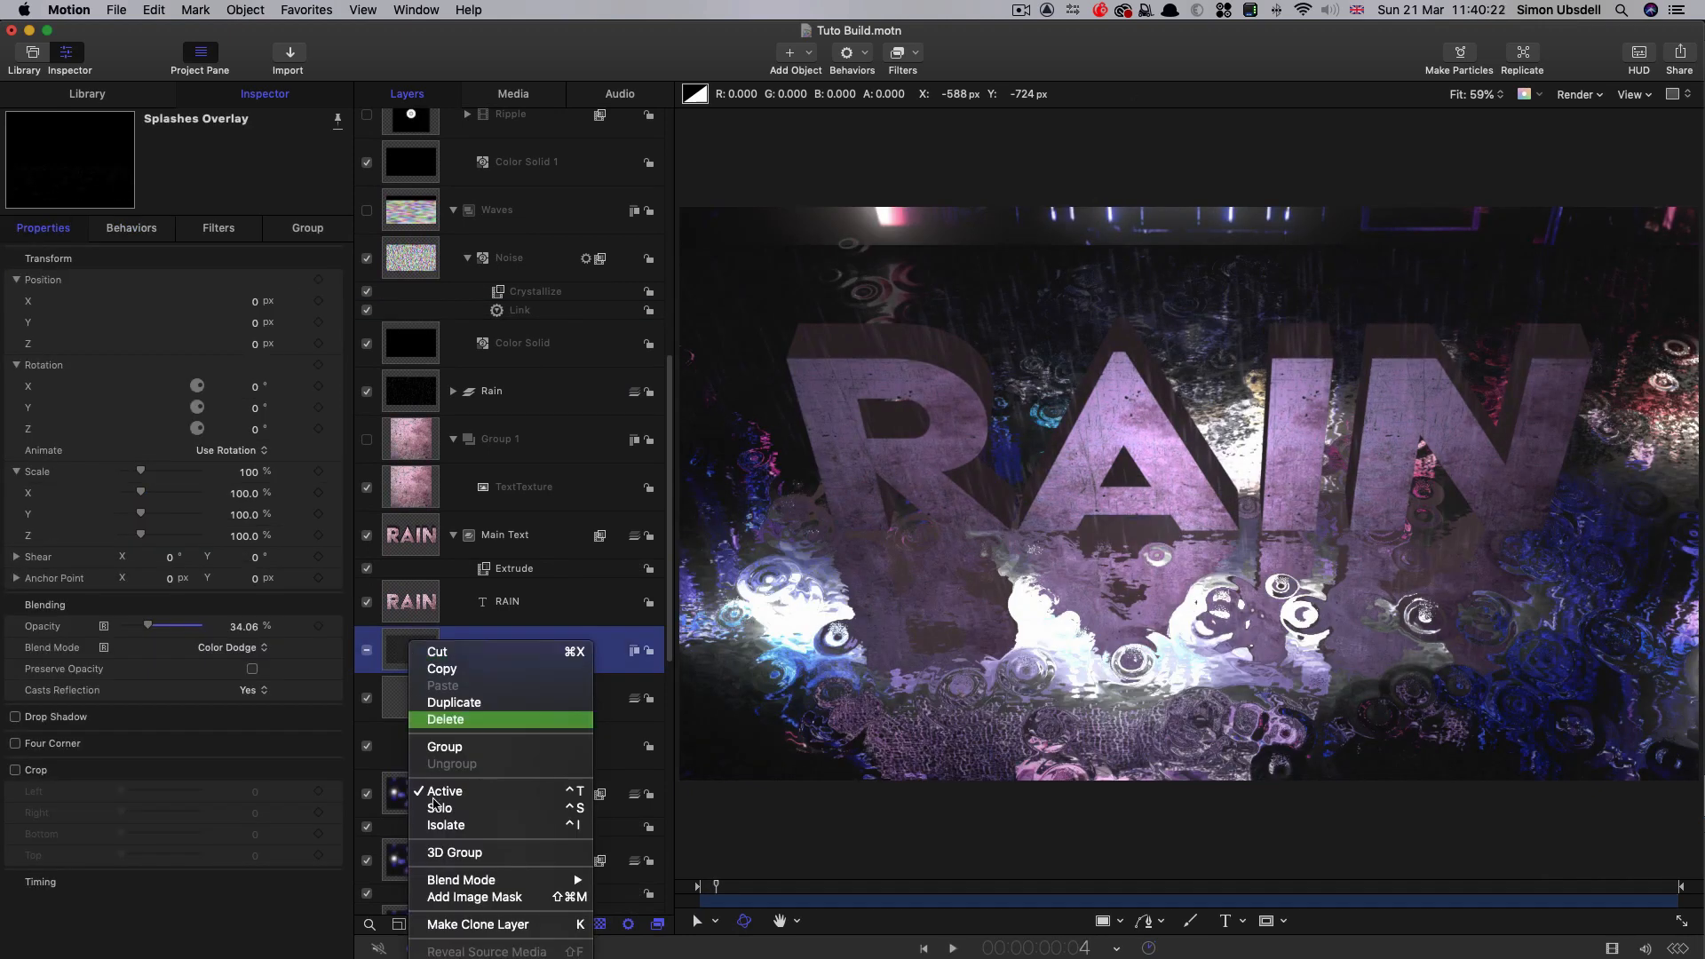
pyautogui.click(466, 850)
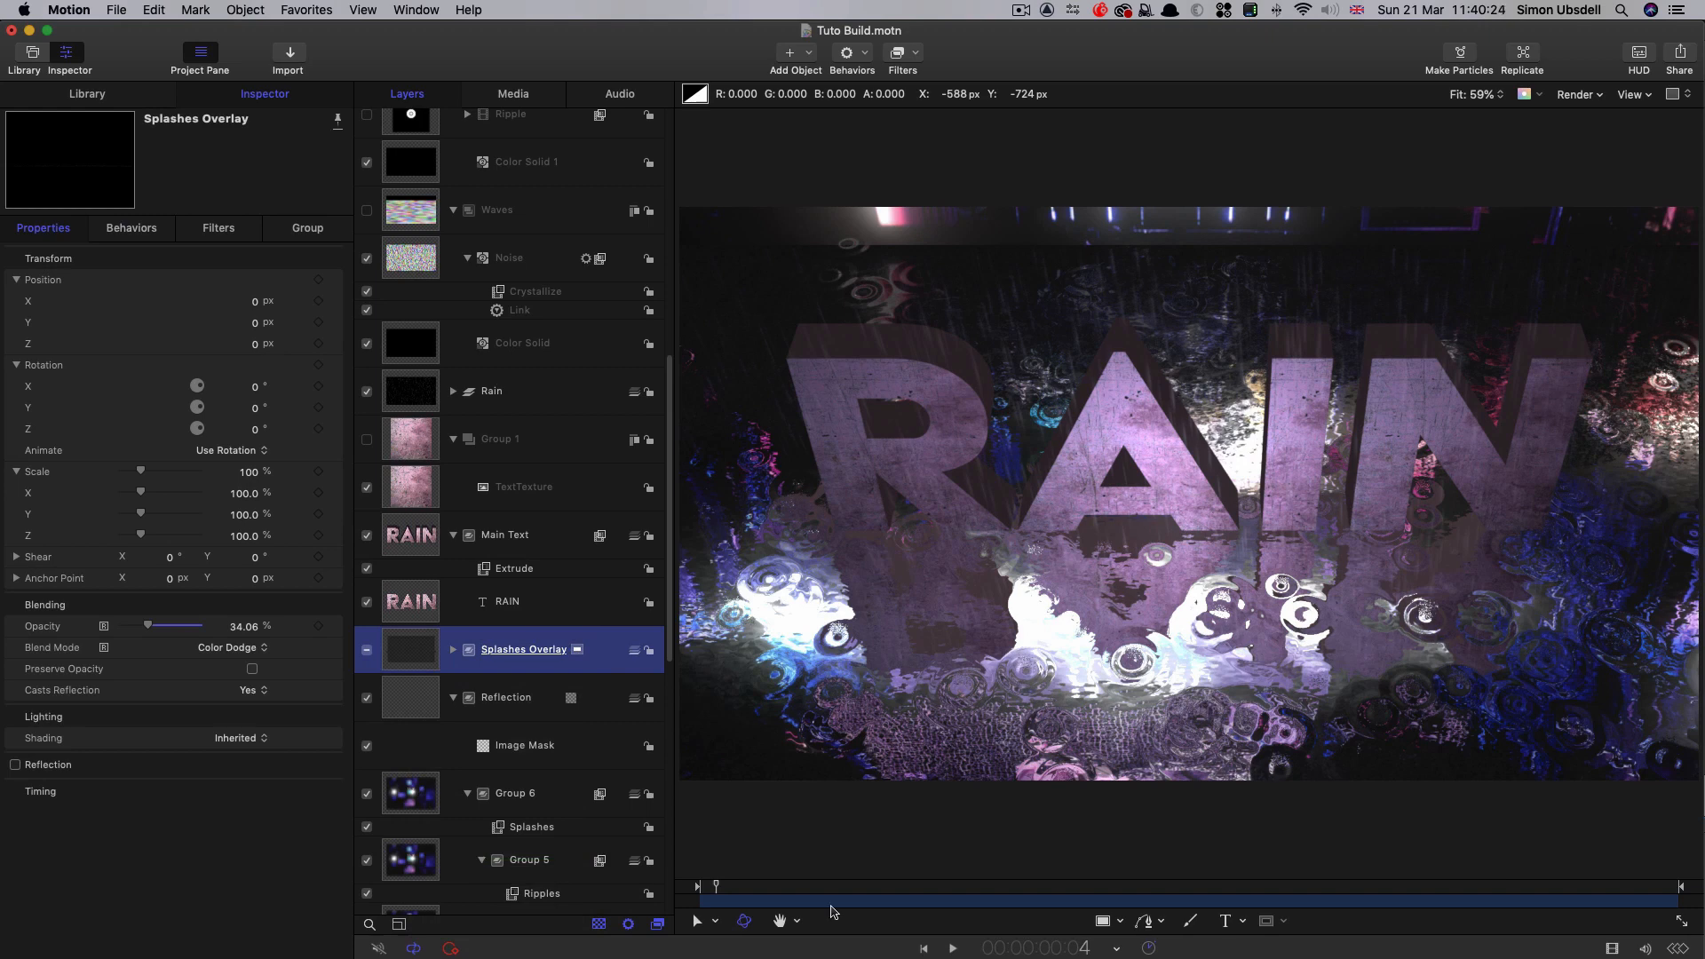
pyautogui.press('space')
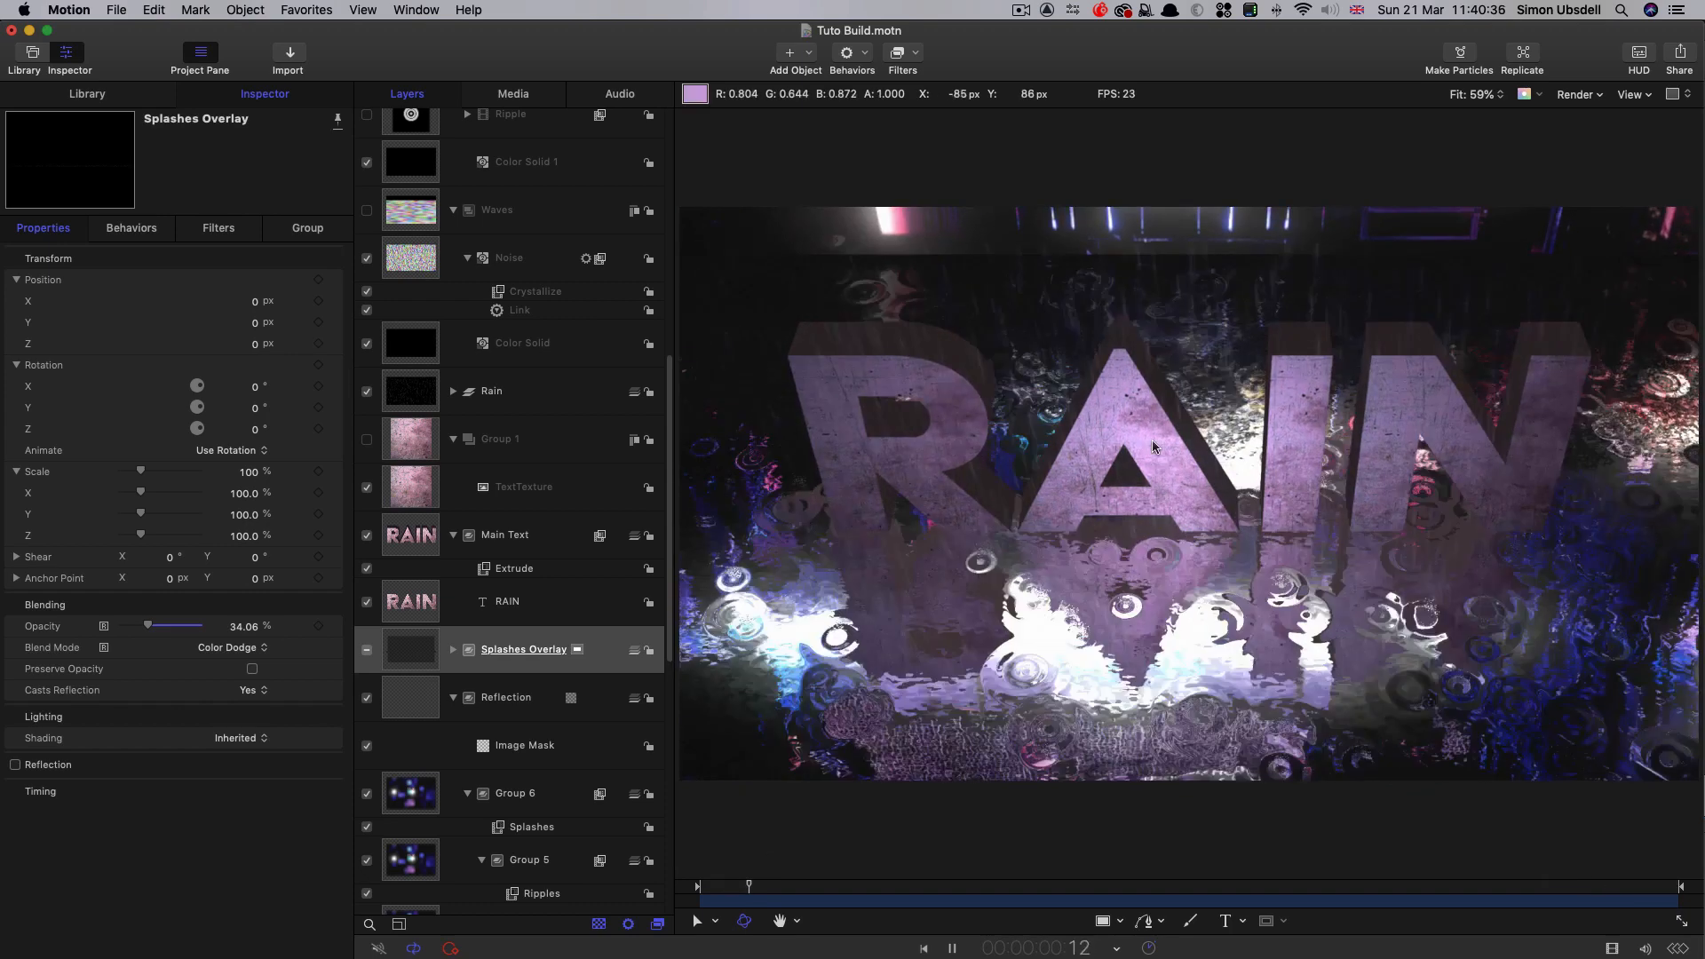
pyautogui.press('space')
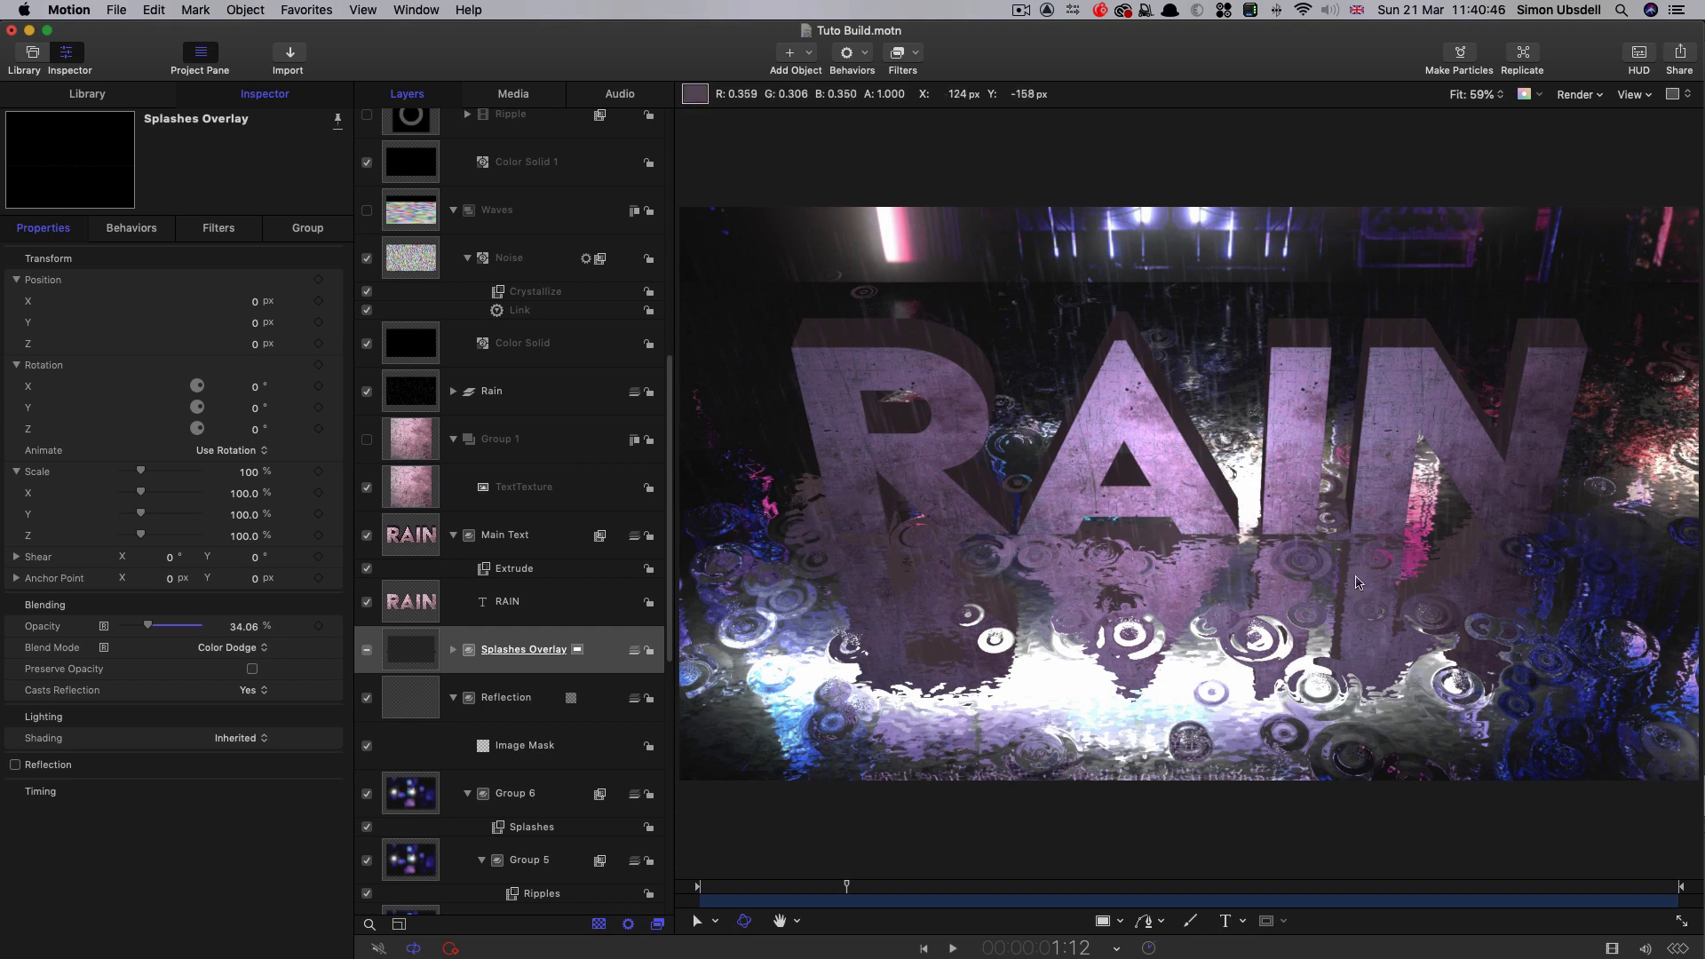
# - Create a new empty group directly above Main Text and set its type to 2D
pyautogui.click(406, 335)
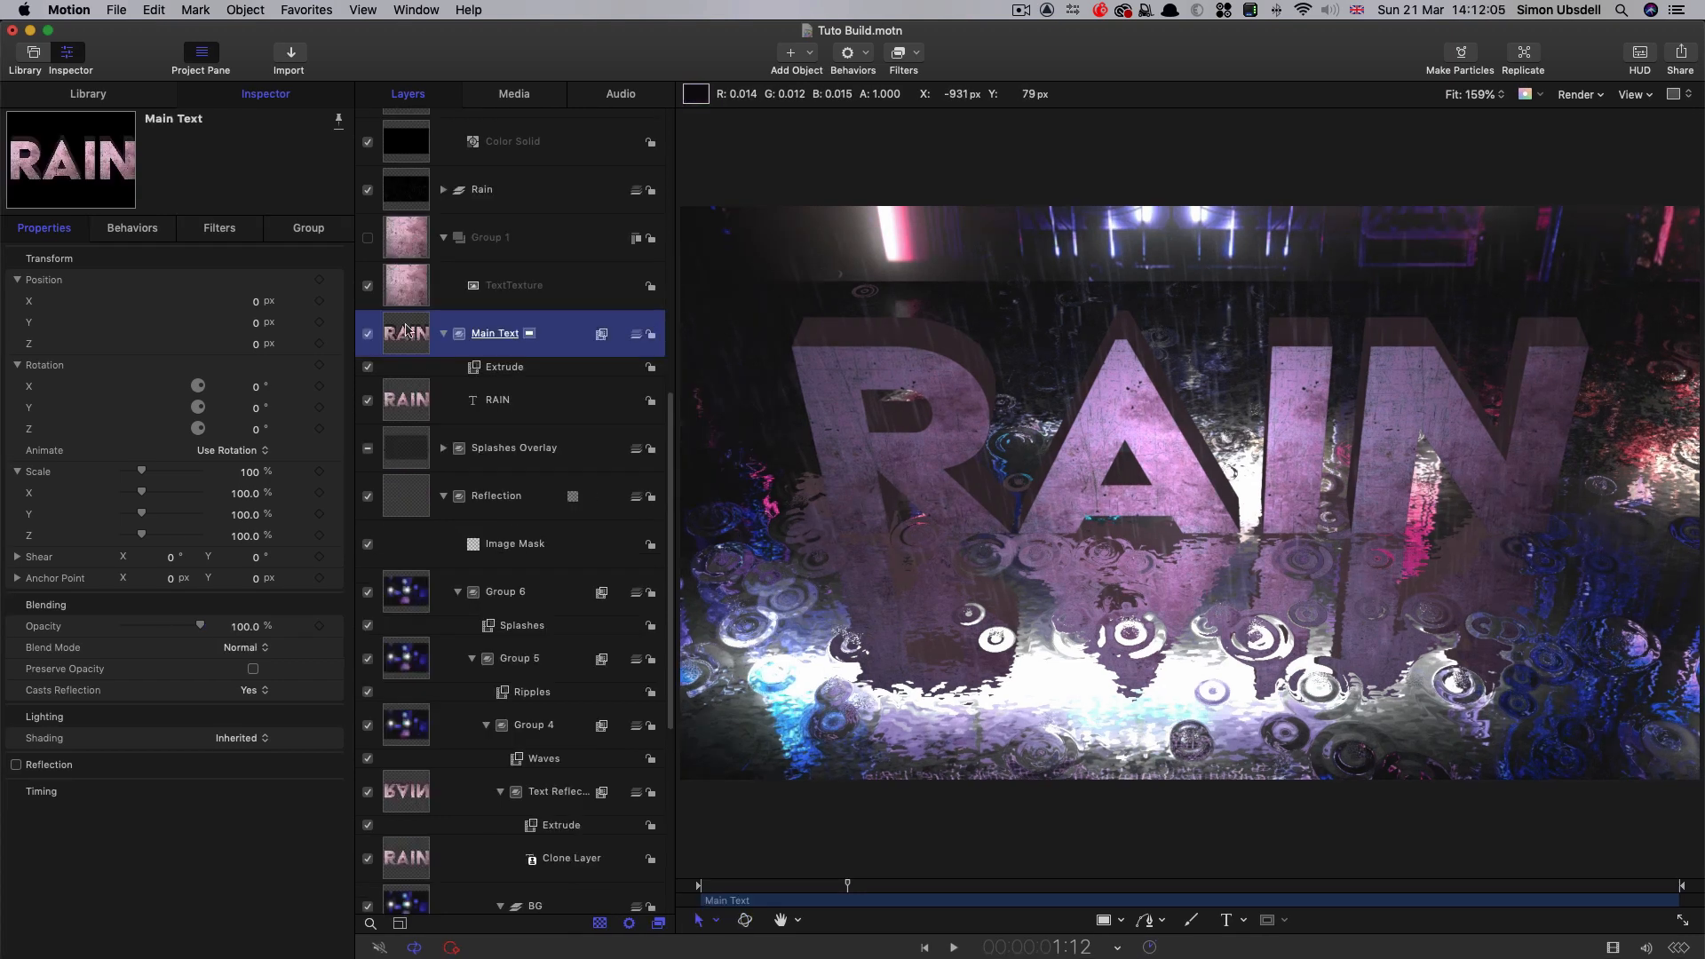
pyautogui.click(256, 9)
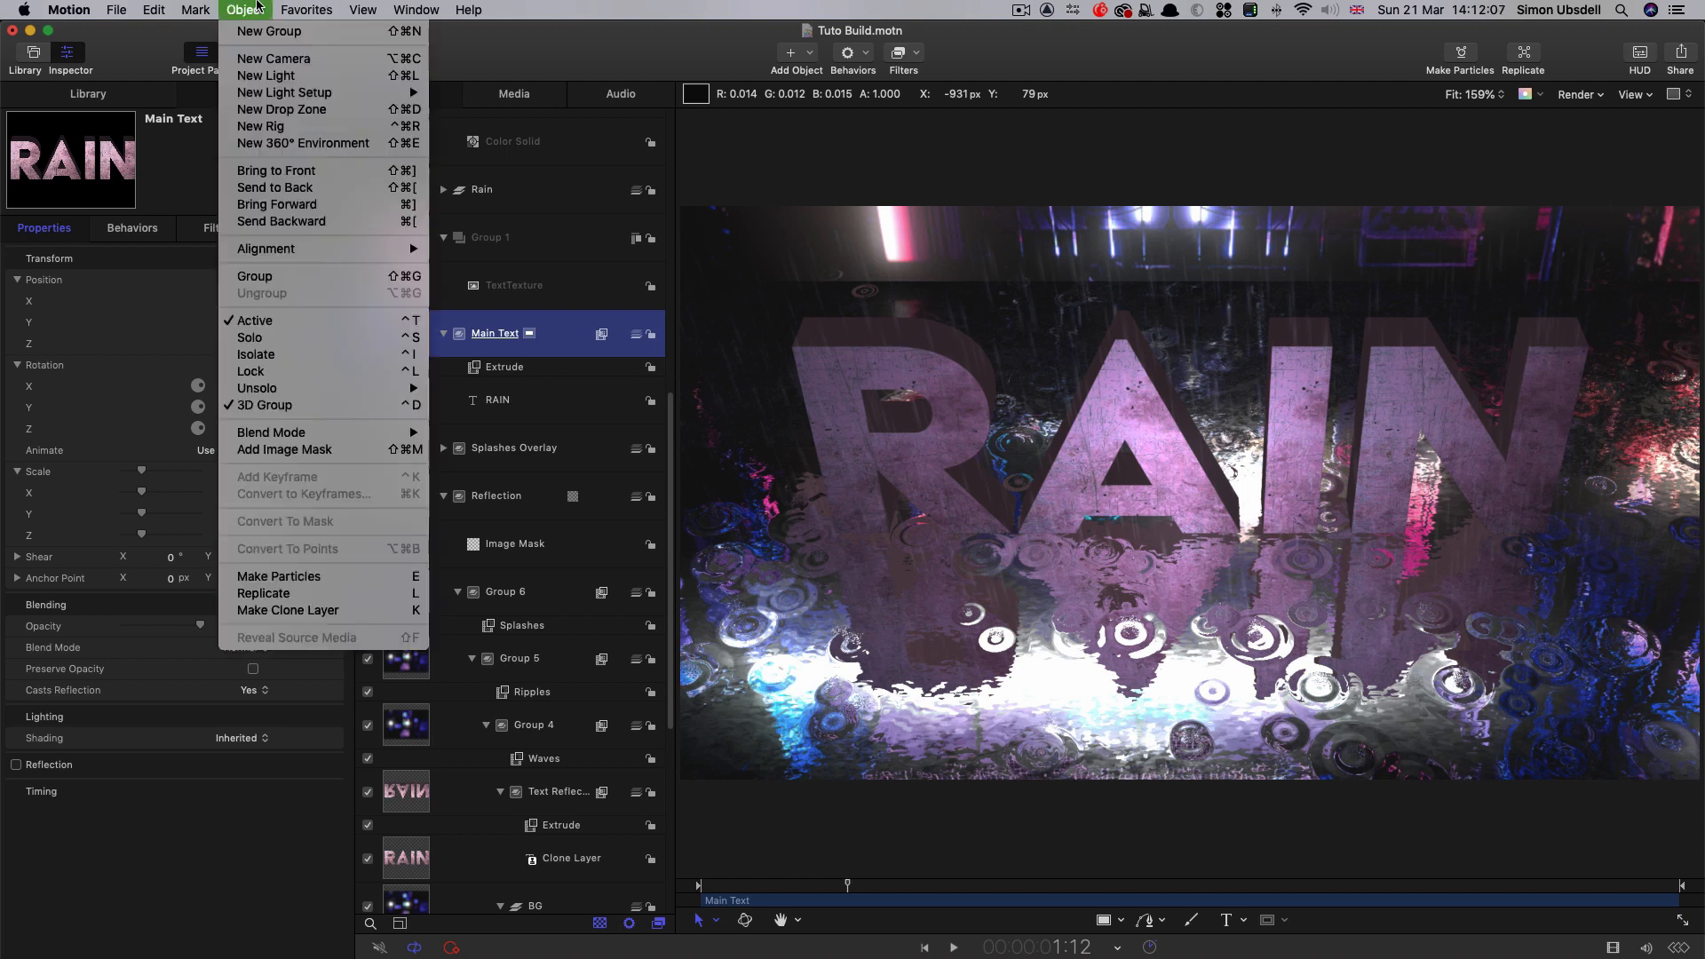
pyautogui.click(266, 274)
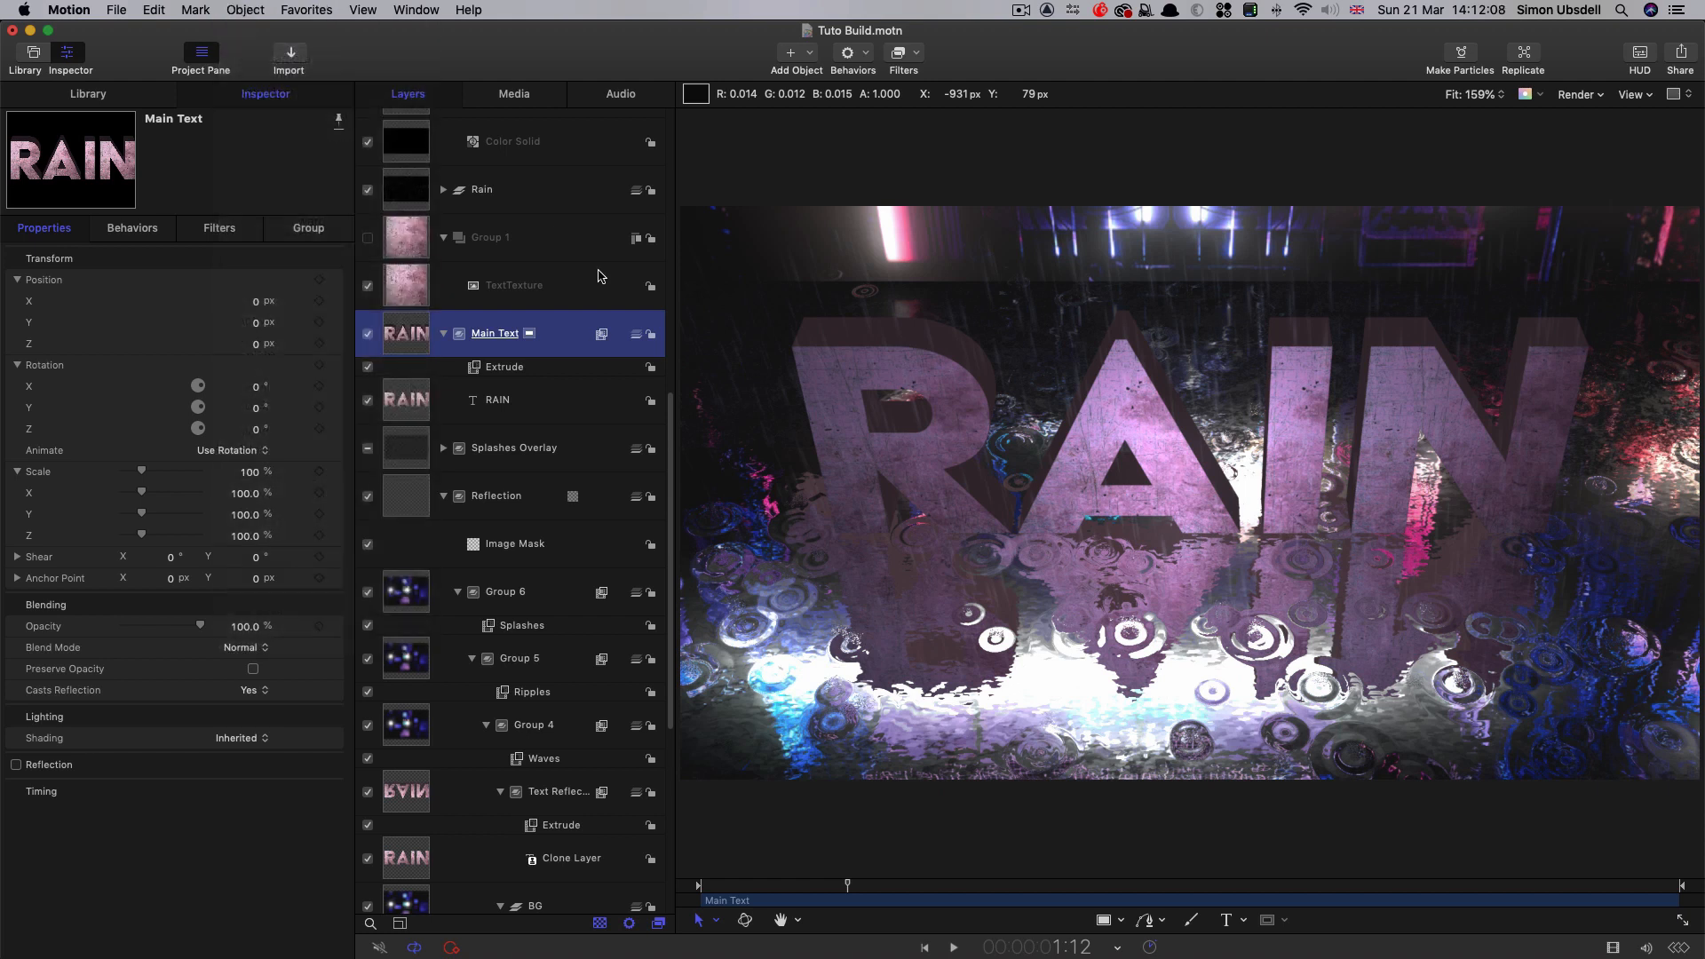
pyautogui.click(308, 228)
pyautogui.click(250, 279)
pyautogui.click(252, 265)
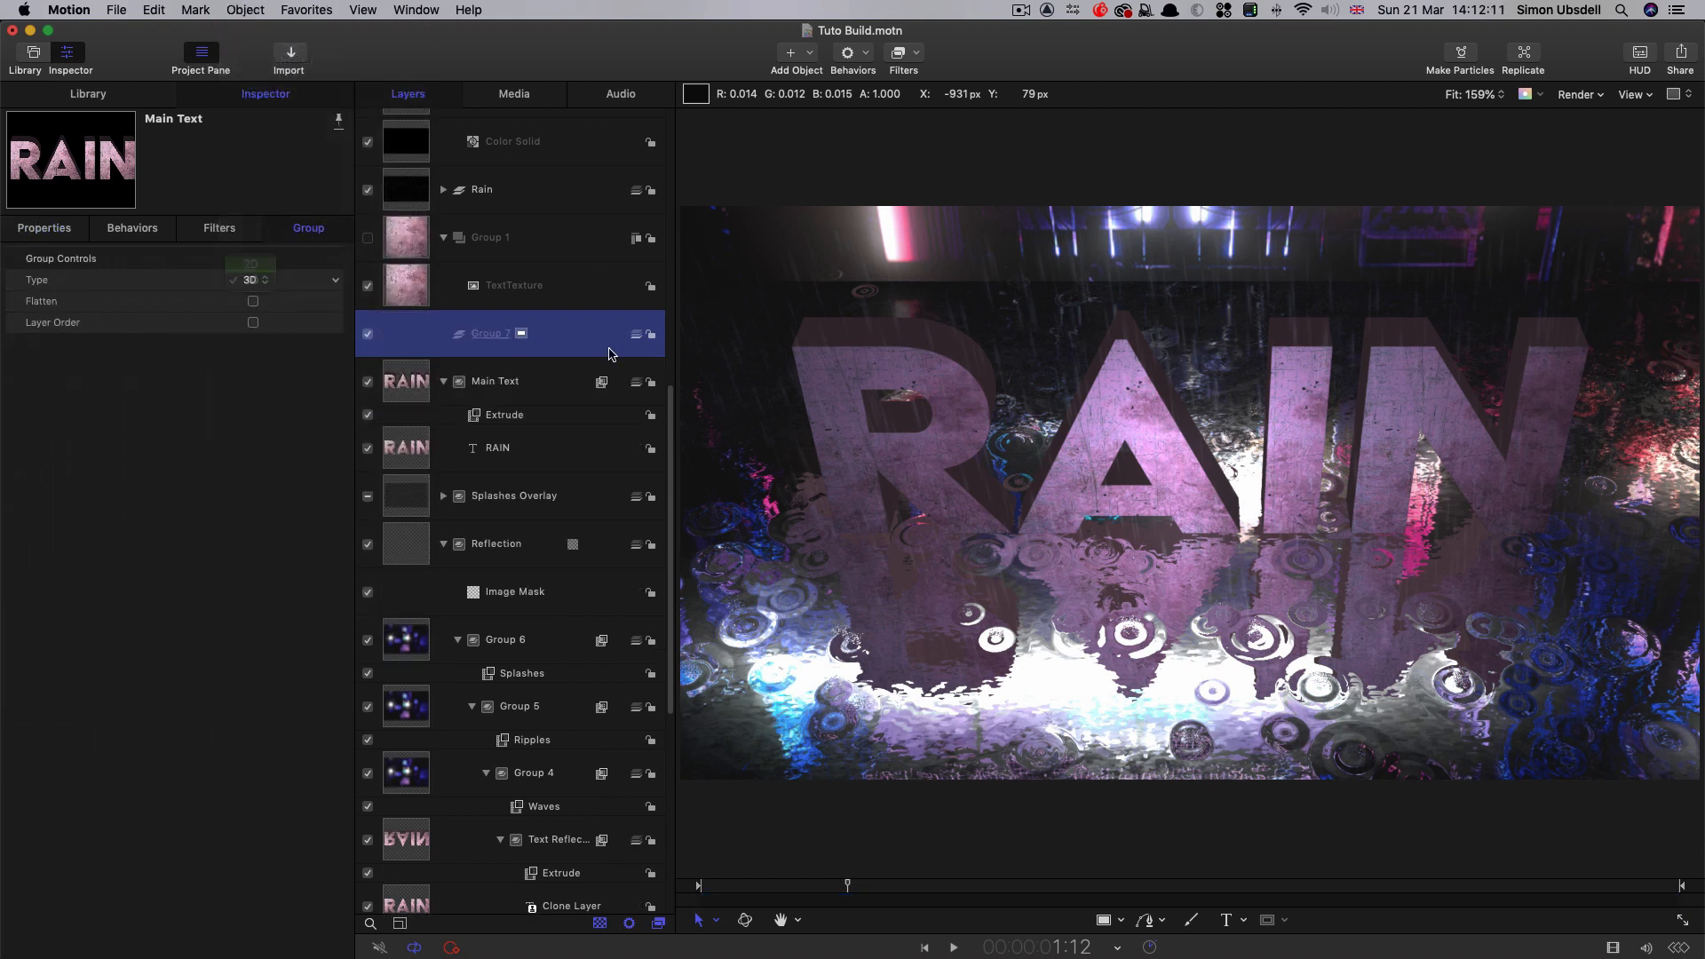
# - Make a clone layer of the RAIN text and move it into the empty 2D group above Main Text
pyautogui.click(405, 446)
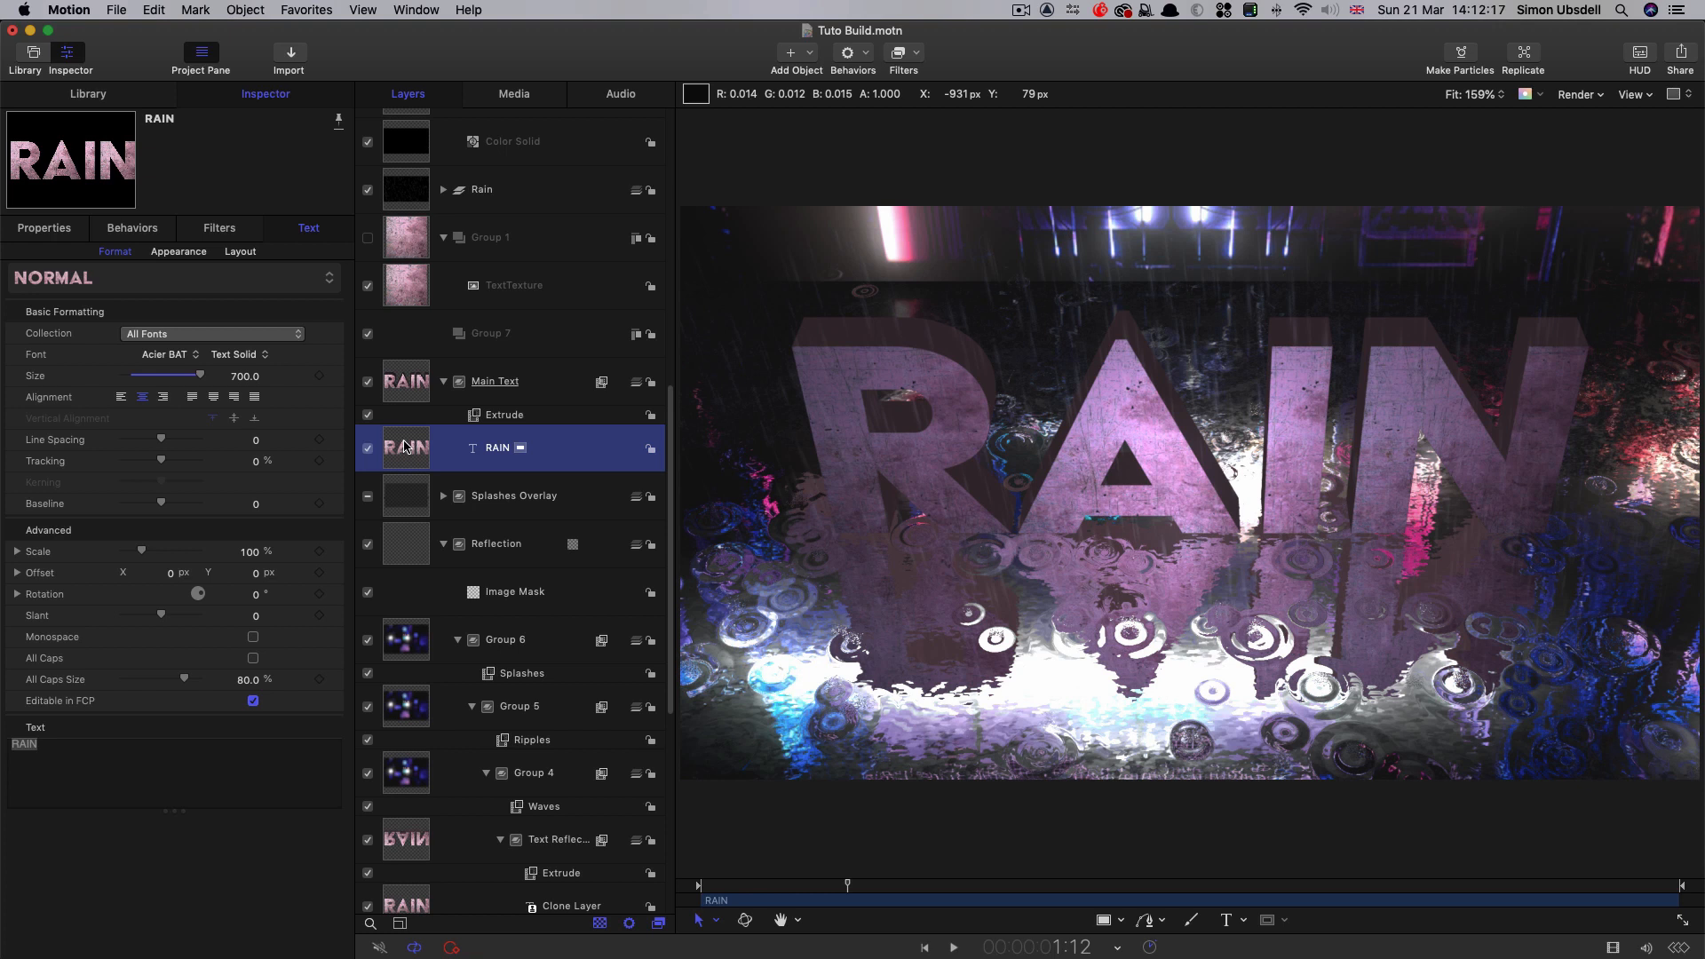
pyautogui.rightClick(405, 446)
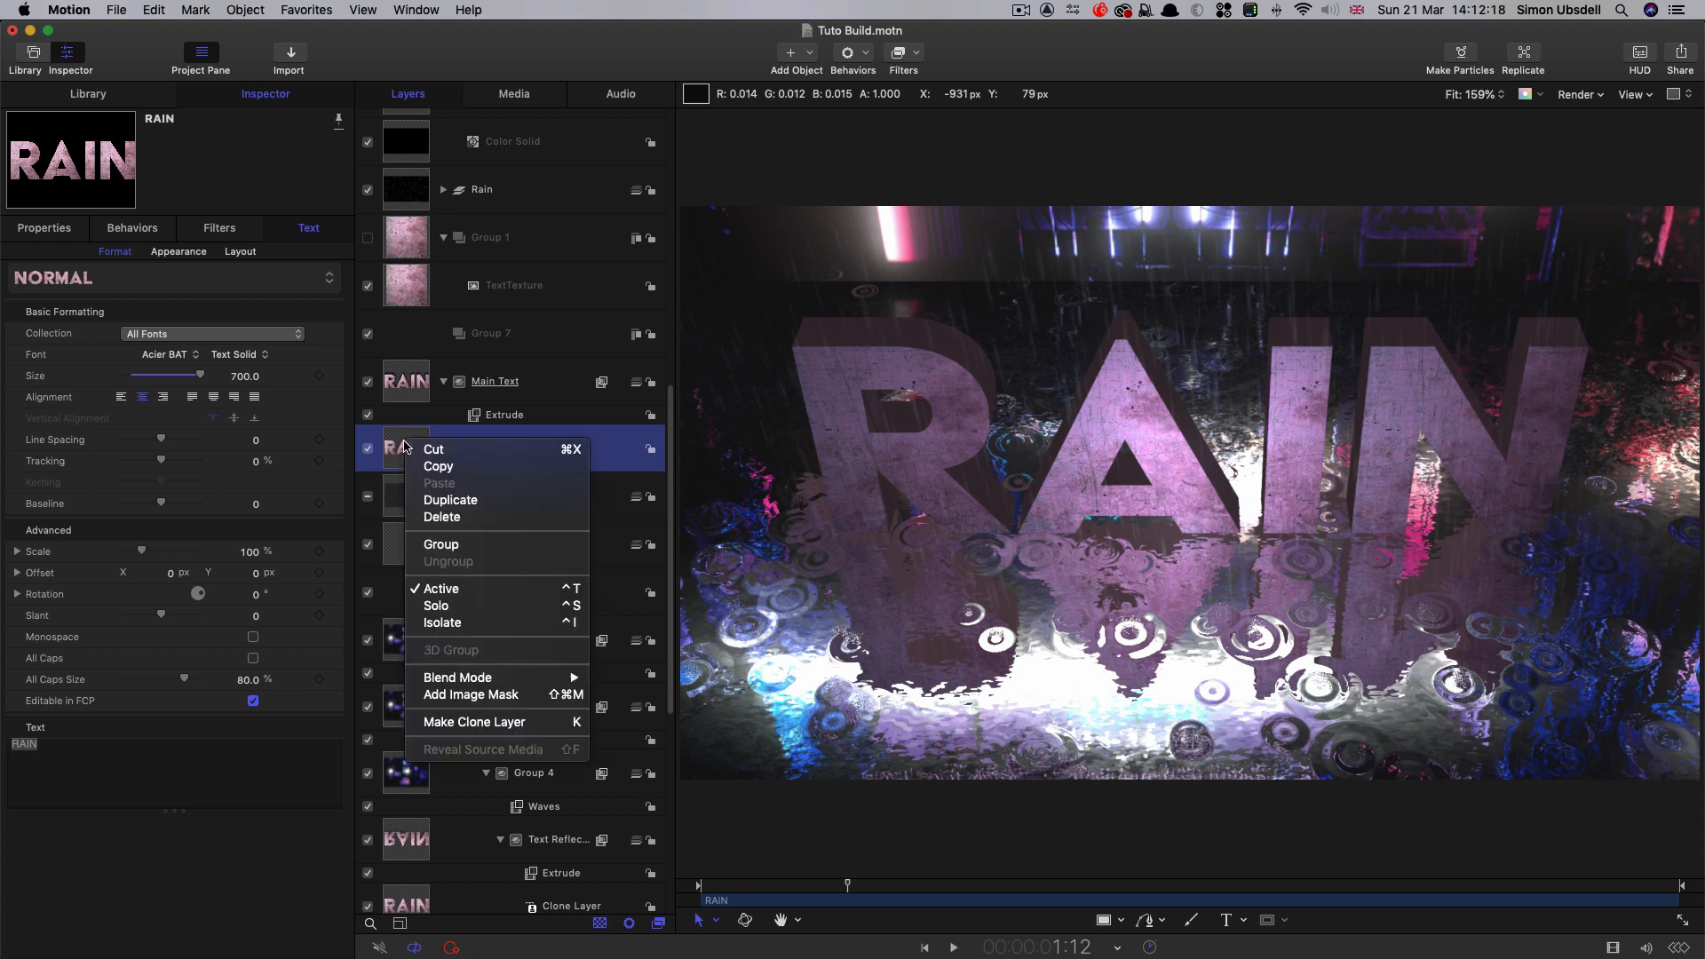
pyautogui.click(506, 729)
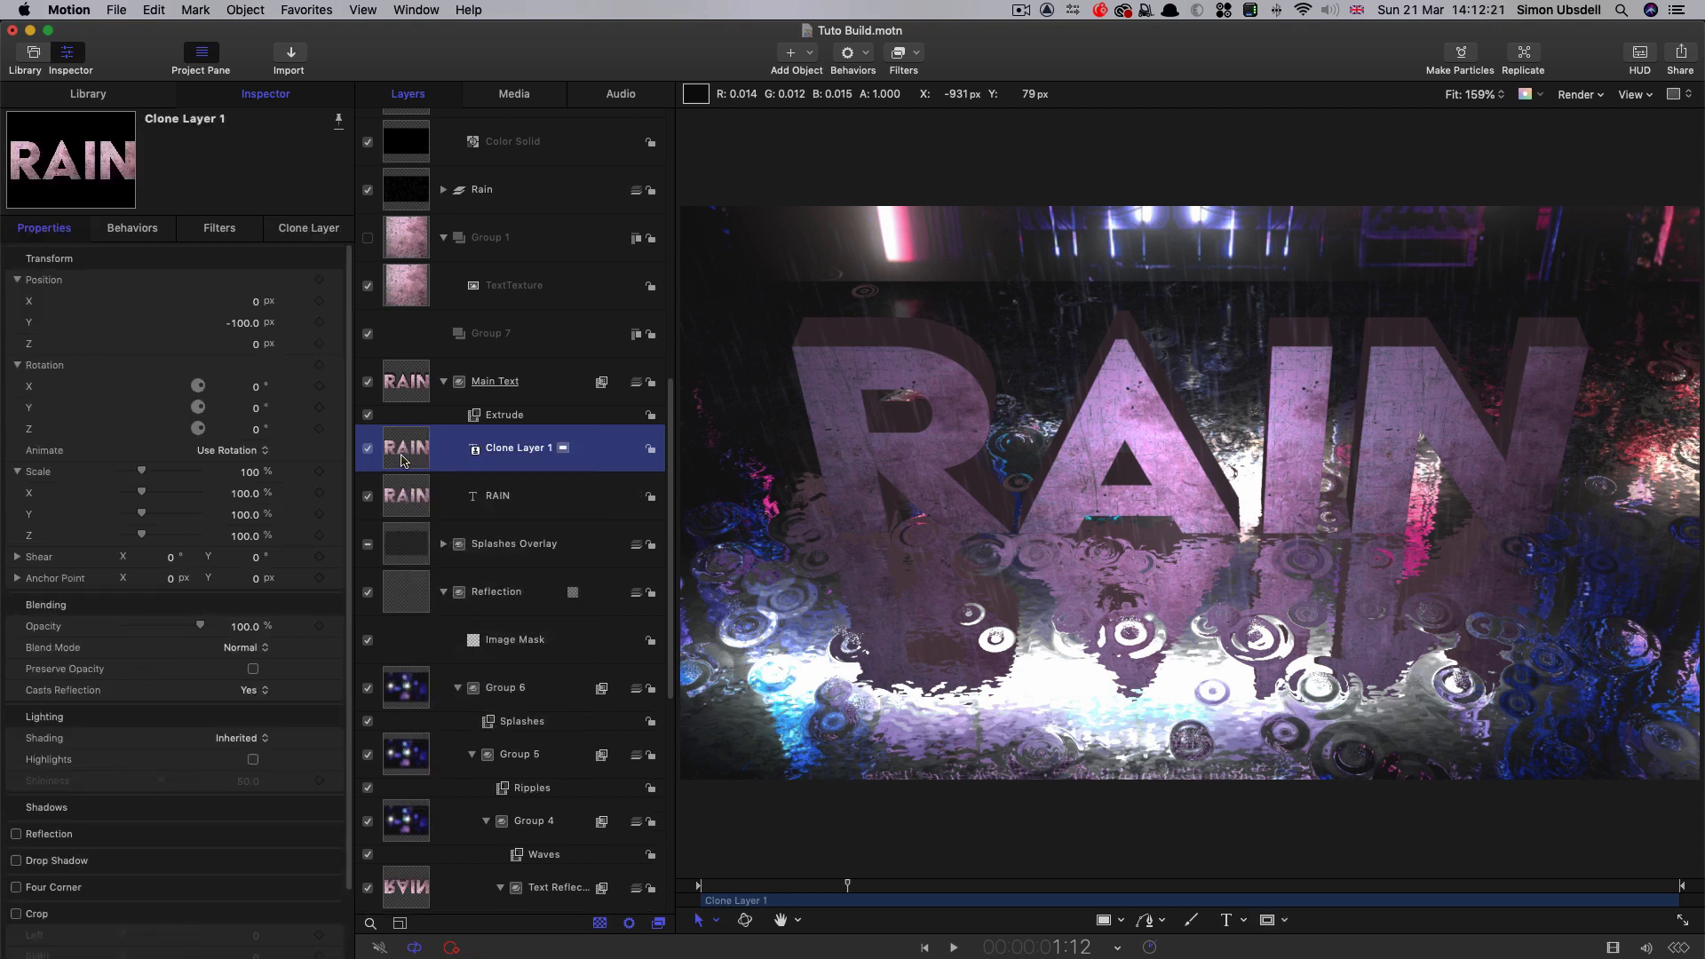
pyautogui.moveTo(405, 459)
pyautogui.mouseDown()
pyautogui.moveTo(564, 313)
pyautogui.moveTo(550, 336)
pyautogui.mouseUp()
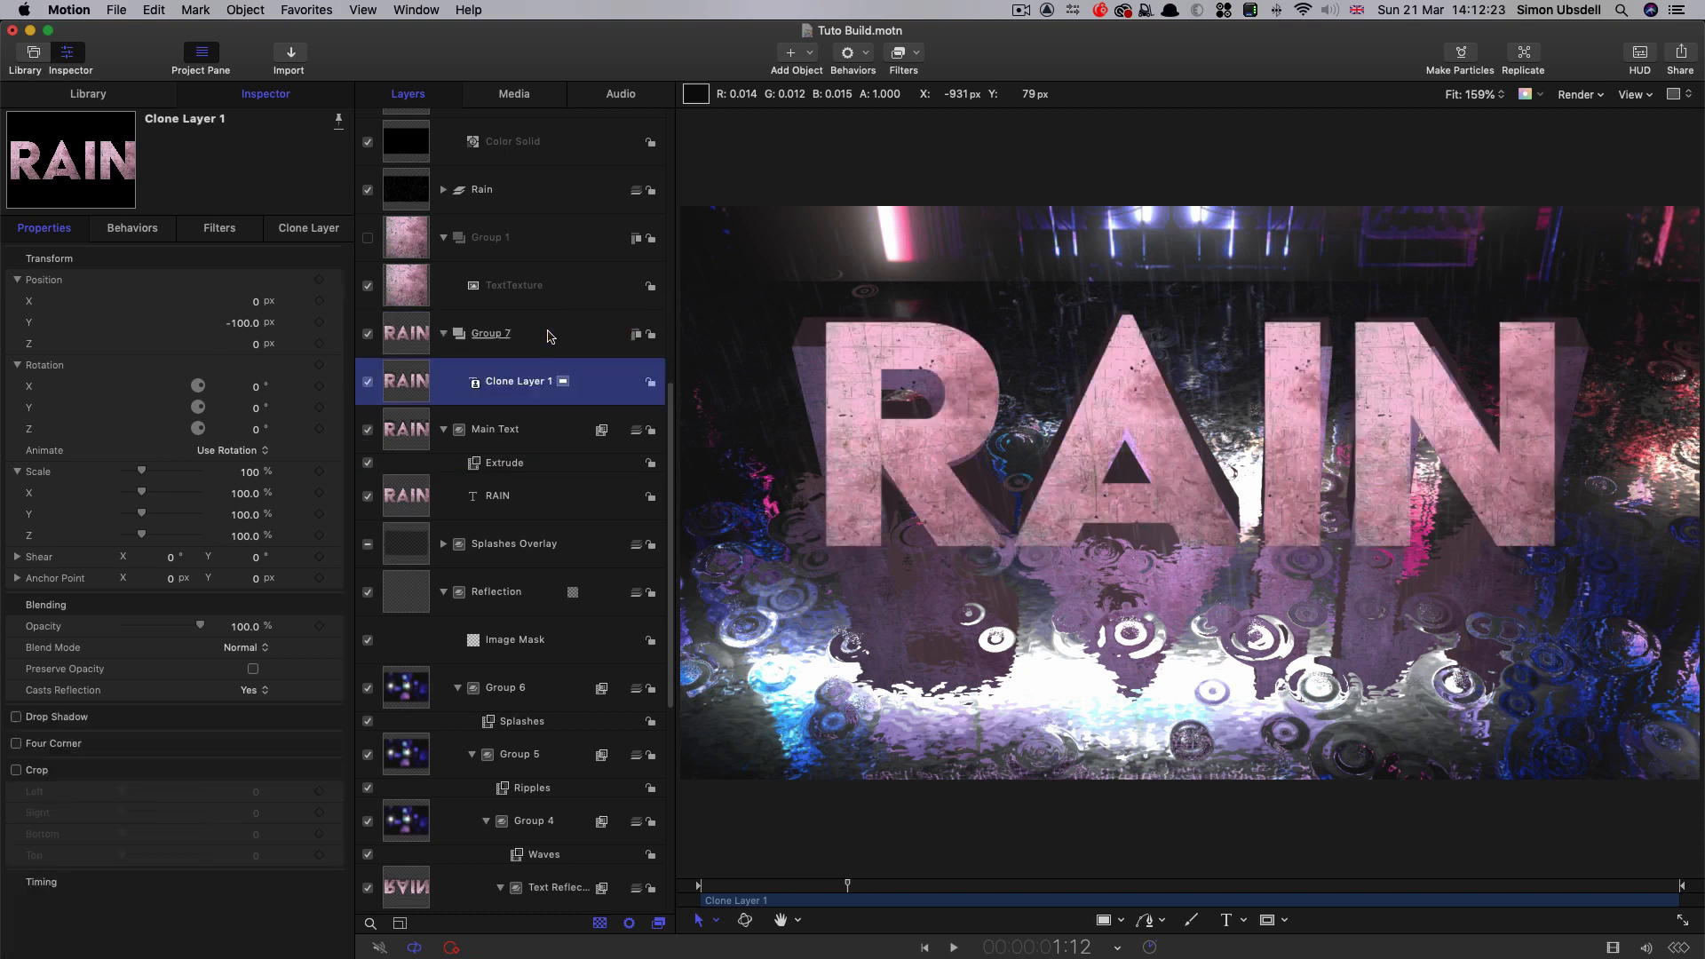
# - Create another new group above Group 7 and nest Group 7 inside it
pyautogui.click(550, 335)
pyautogui.press('super+shift+n')
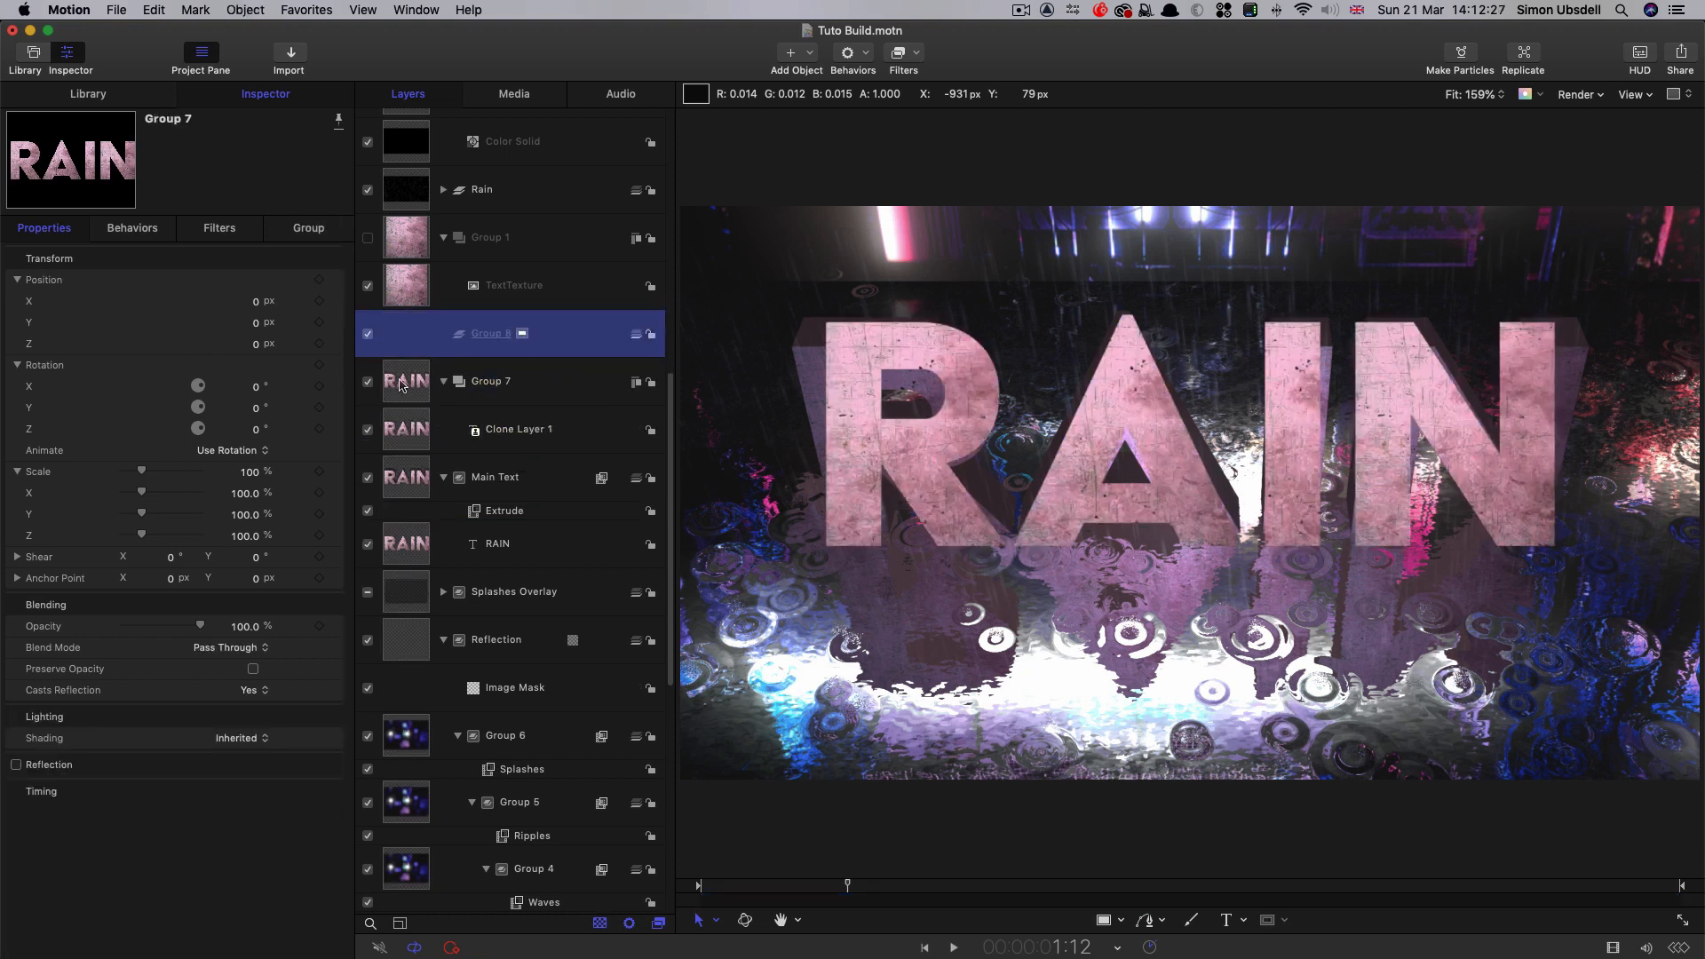
pyautogui.moveTo(401, 384); pyautogui.dragTo(429, 335)
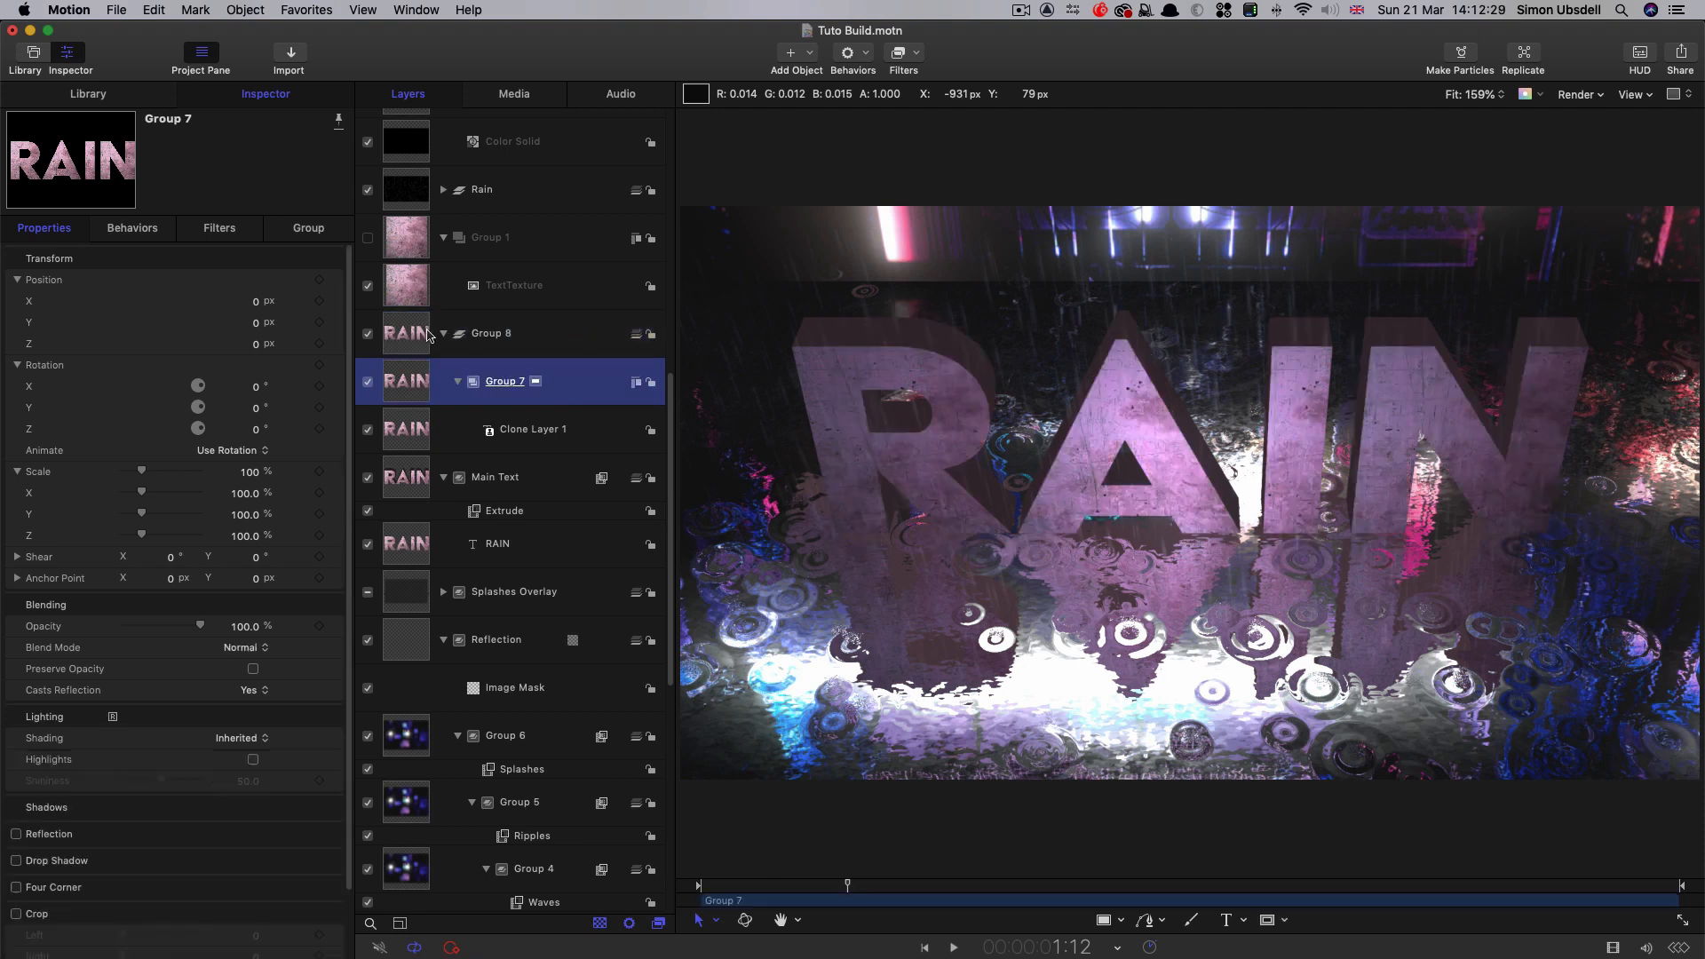
# - Set the outer Group 8 to type 2D and enable its Fixed Resolution
pyautogui.click(429, 335)
pyautogui.click(308, 228)
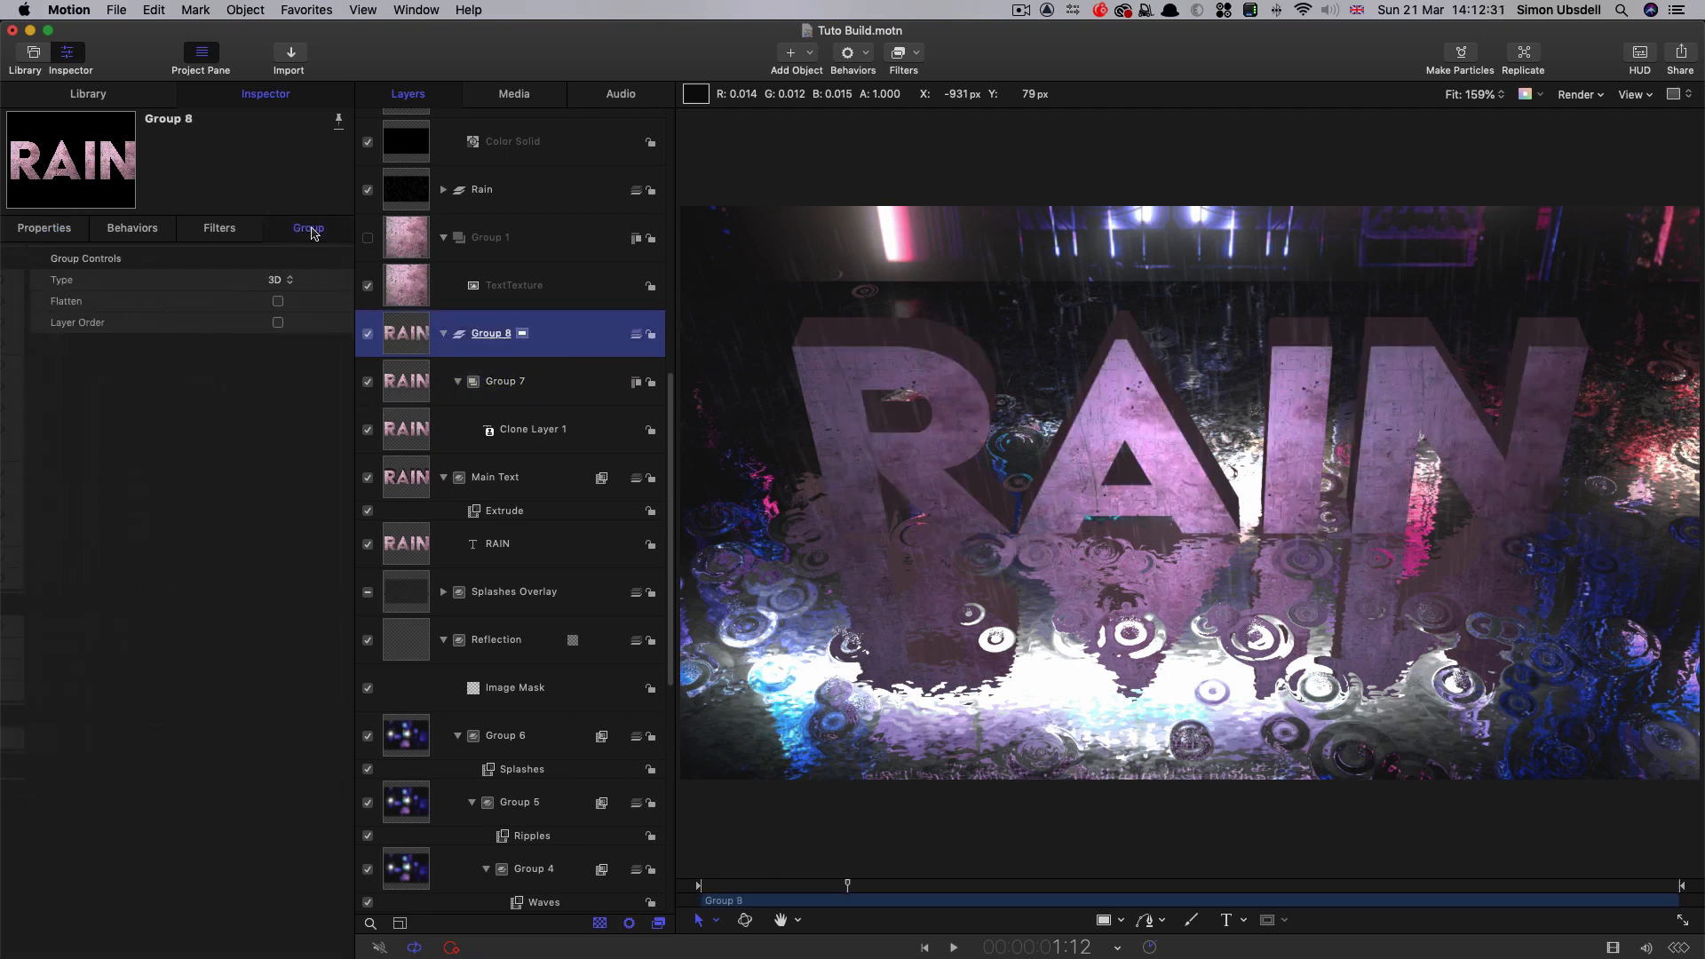
pyautogui.click(250, 278)
pyautogui.click(250, 258)
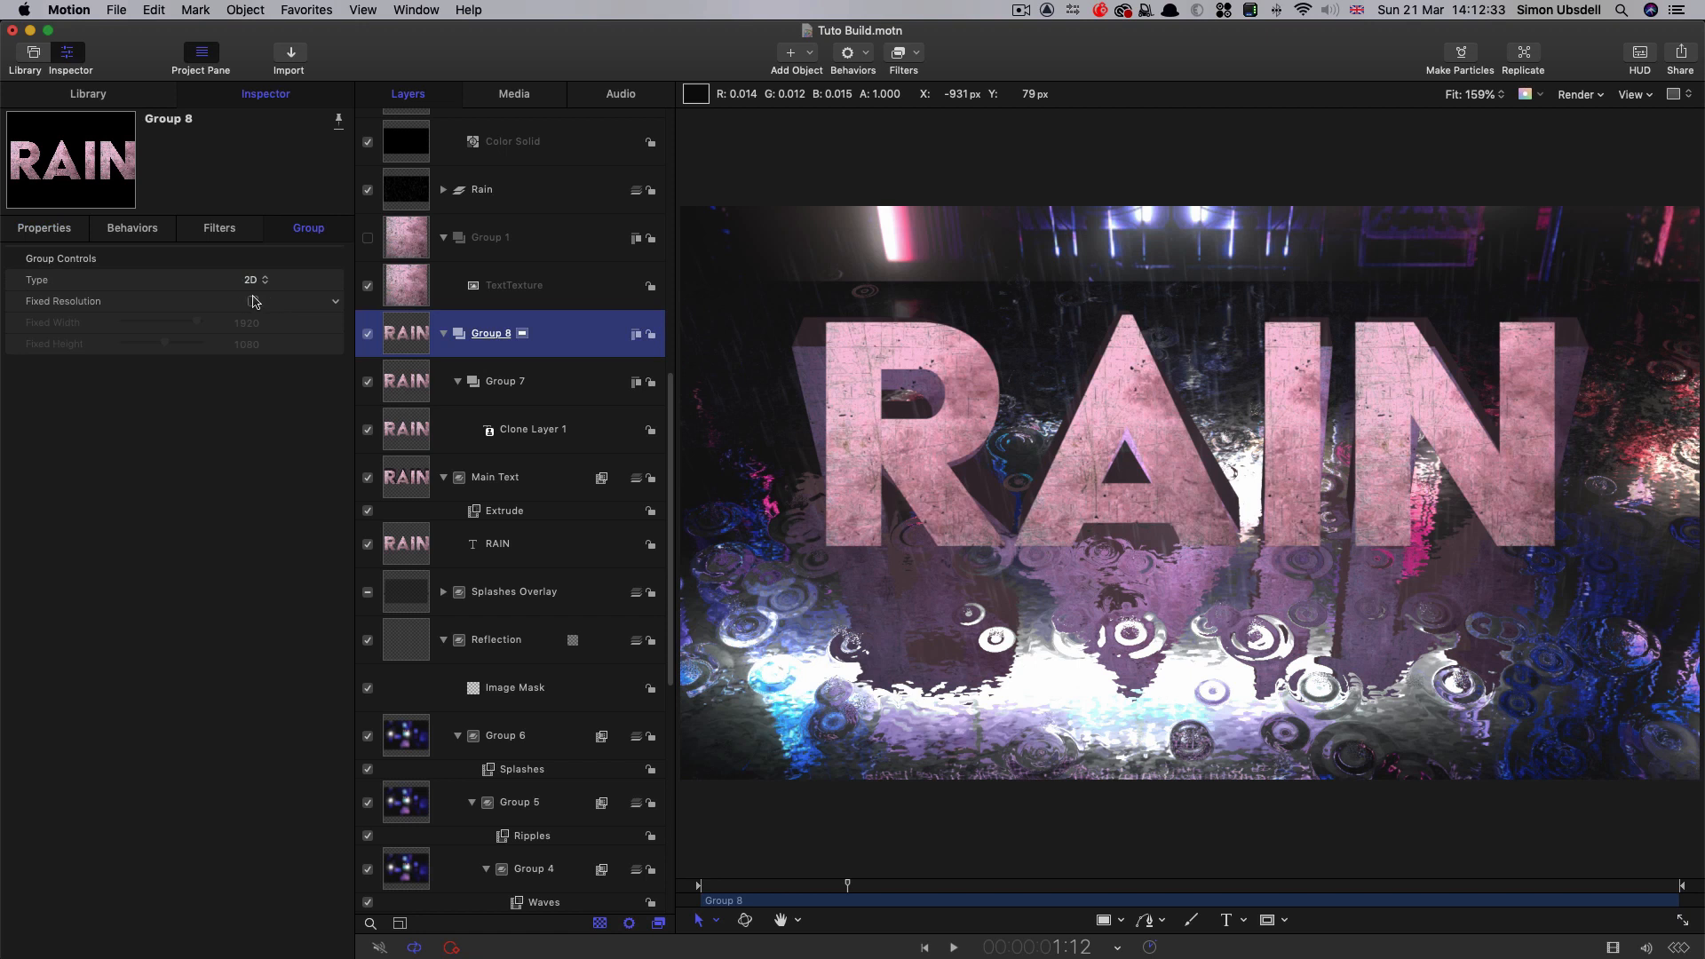
pyautogui.click(254, 301)
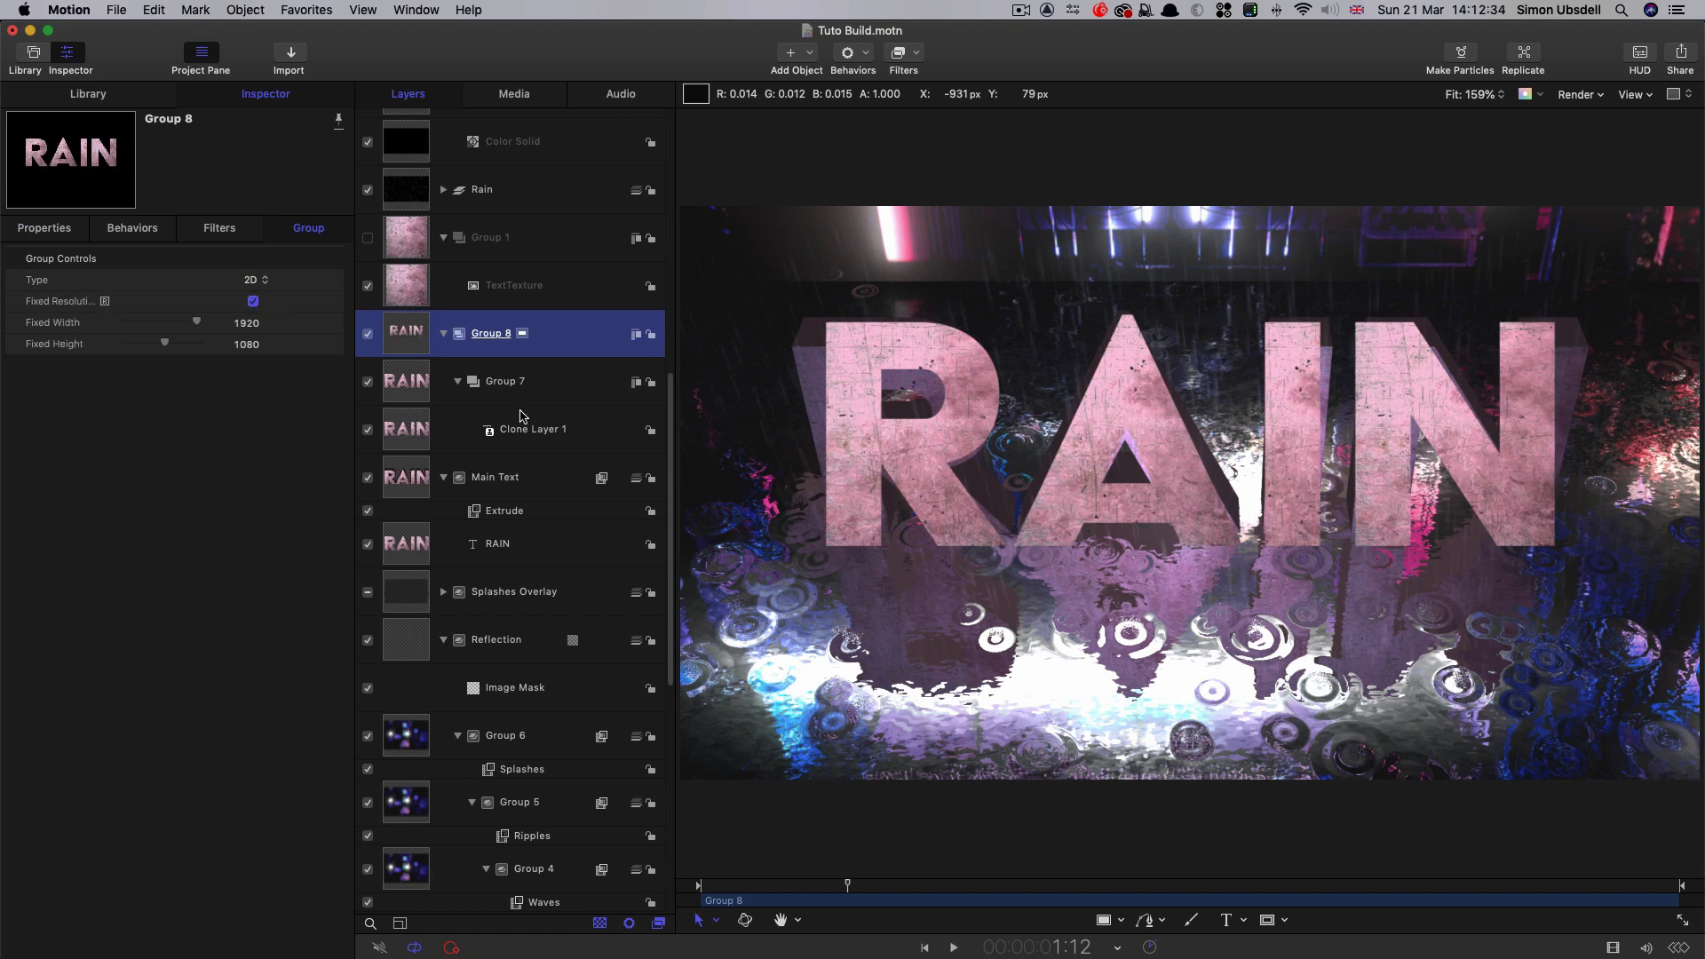
# - Add a Link behavior to the X rotation of Clone Layer 1, using the Camera as source object
pyautogui.click(401, 432)
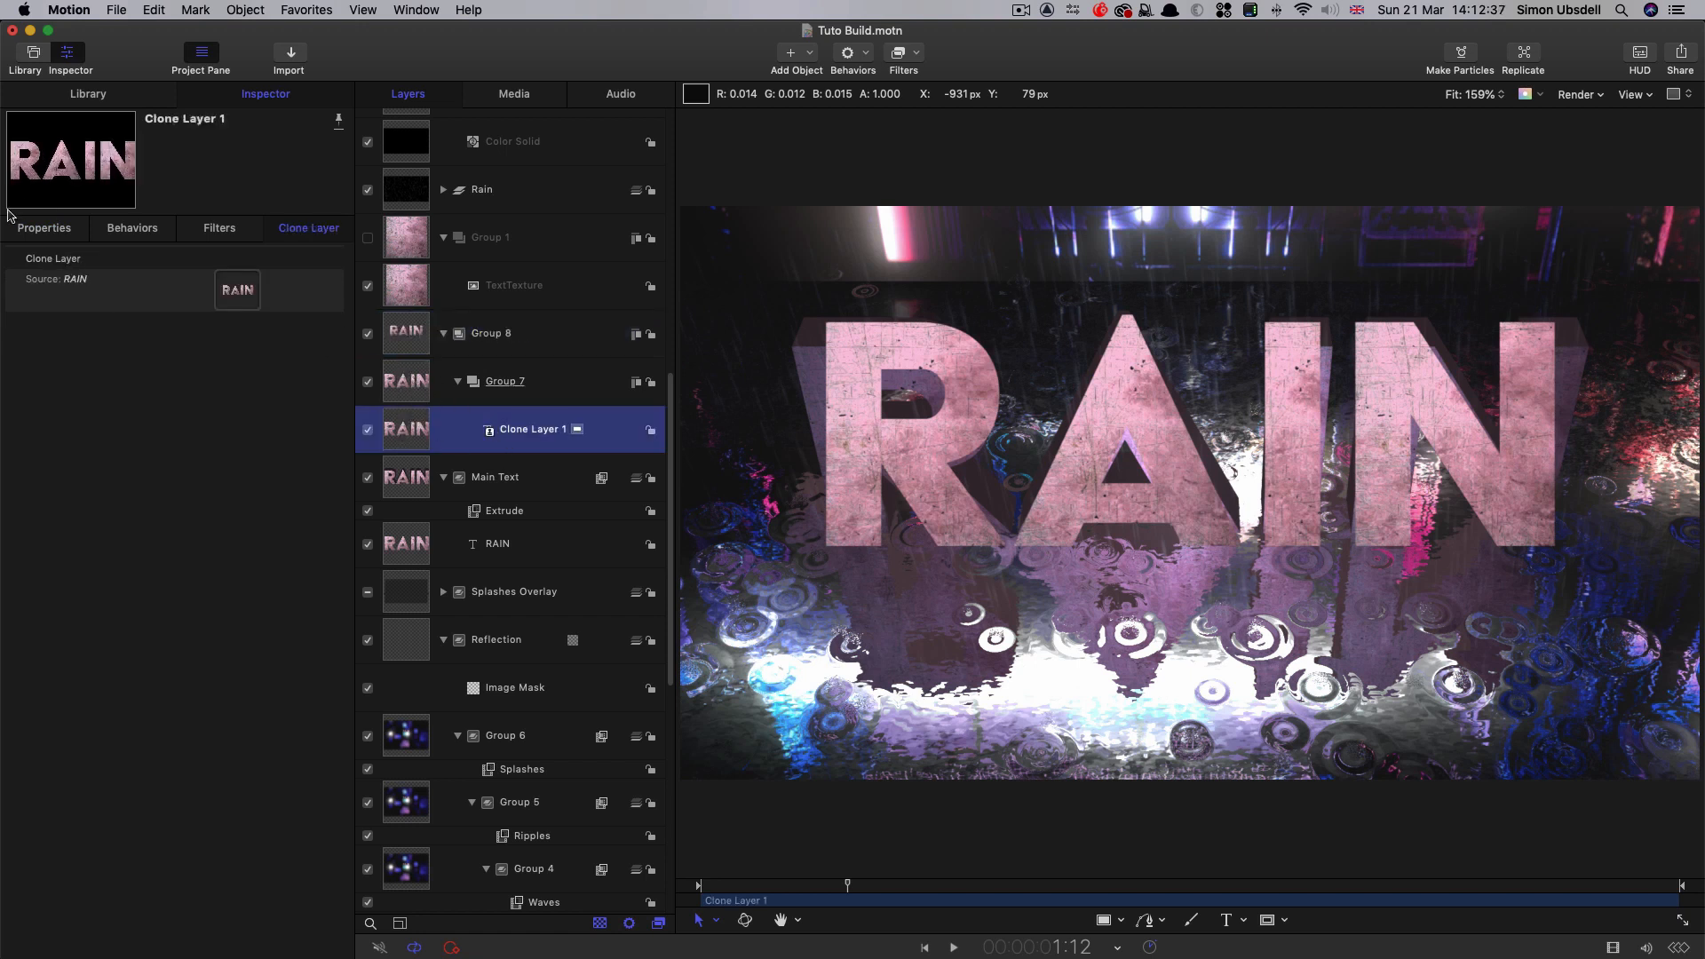
pyautogui.click(47, 227)
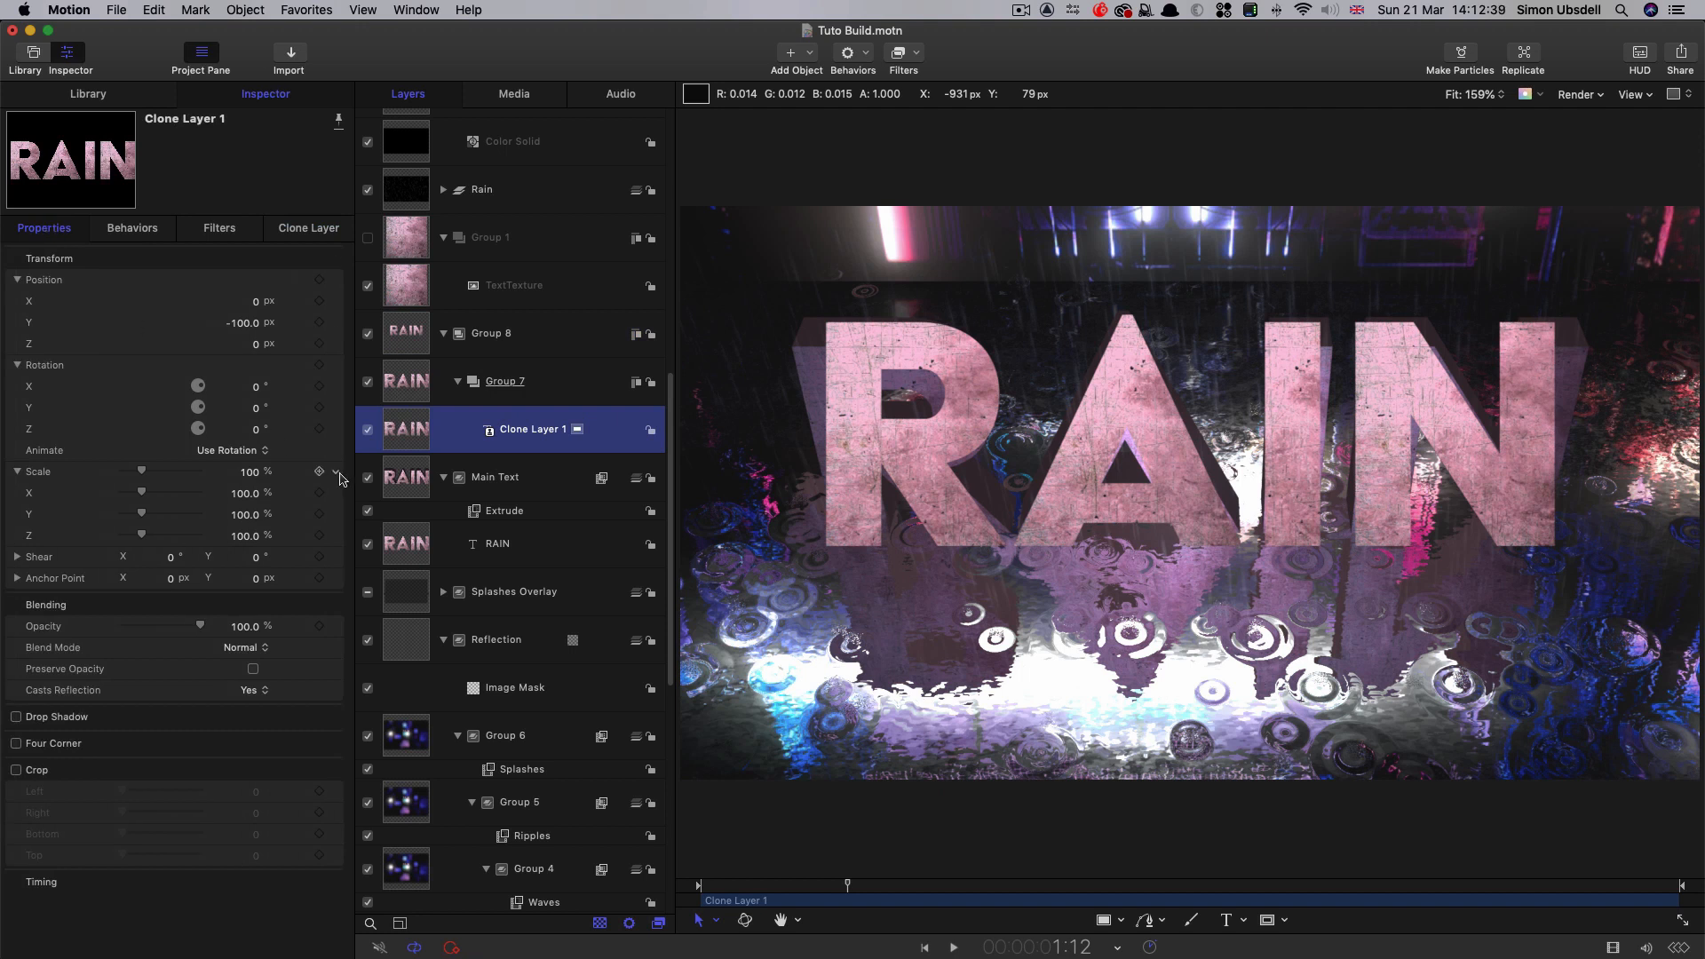
pyautogui.click(334, 389)
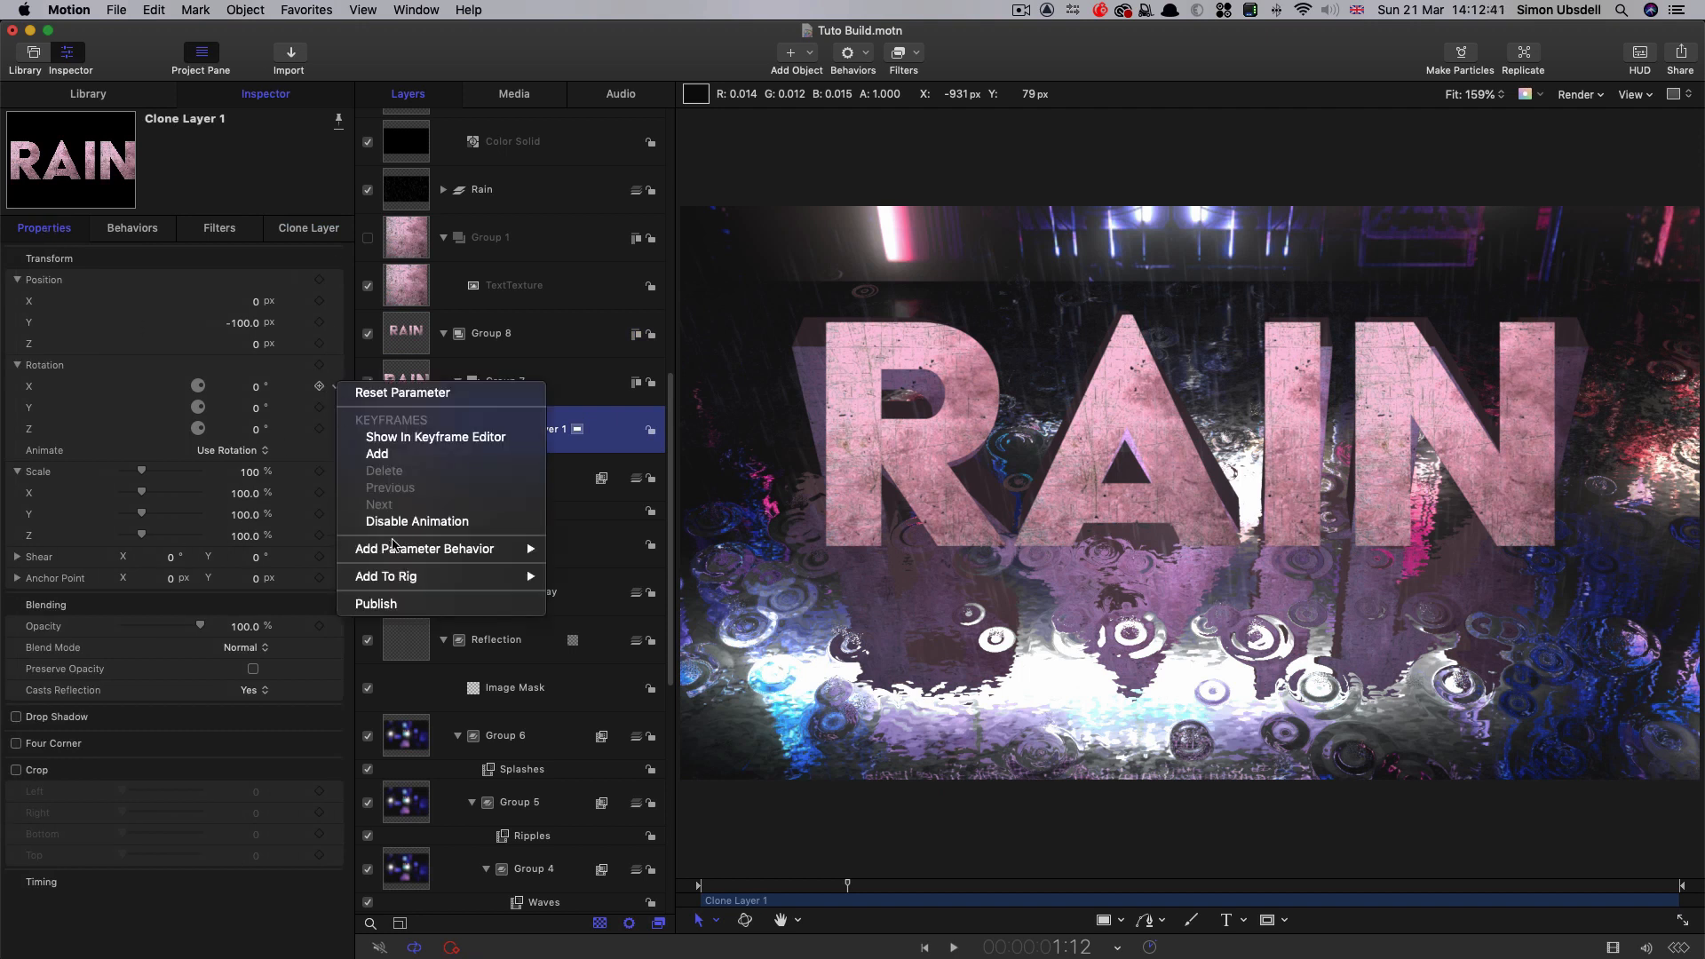
pyautogui.moveTo(499, 548)
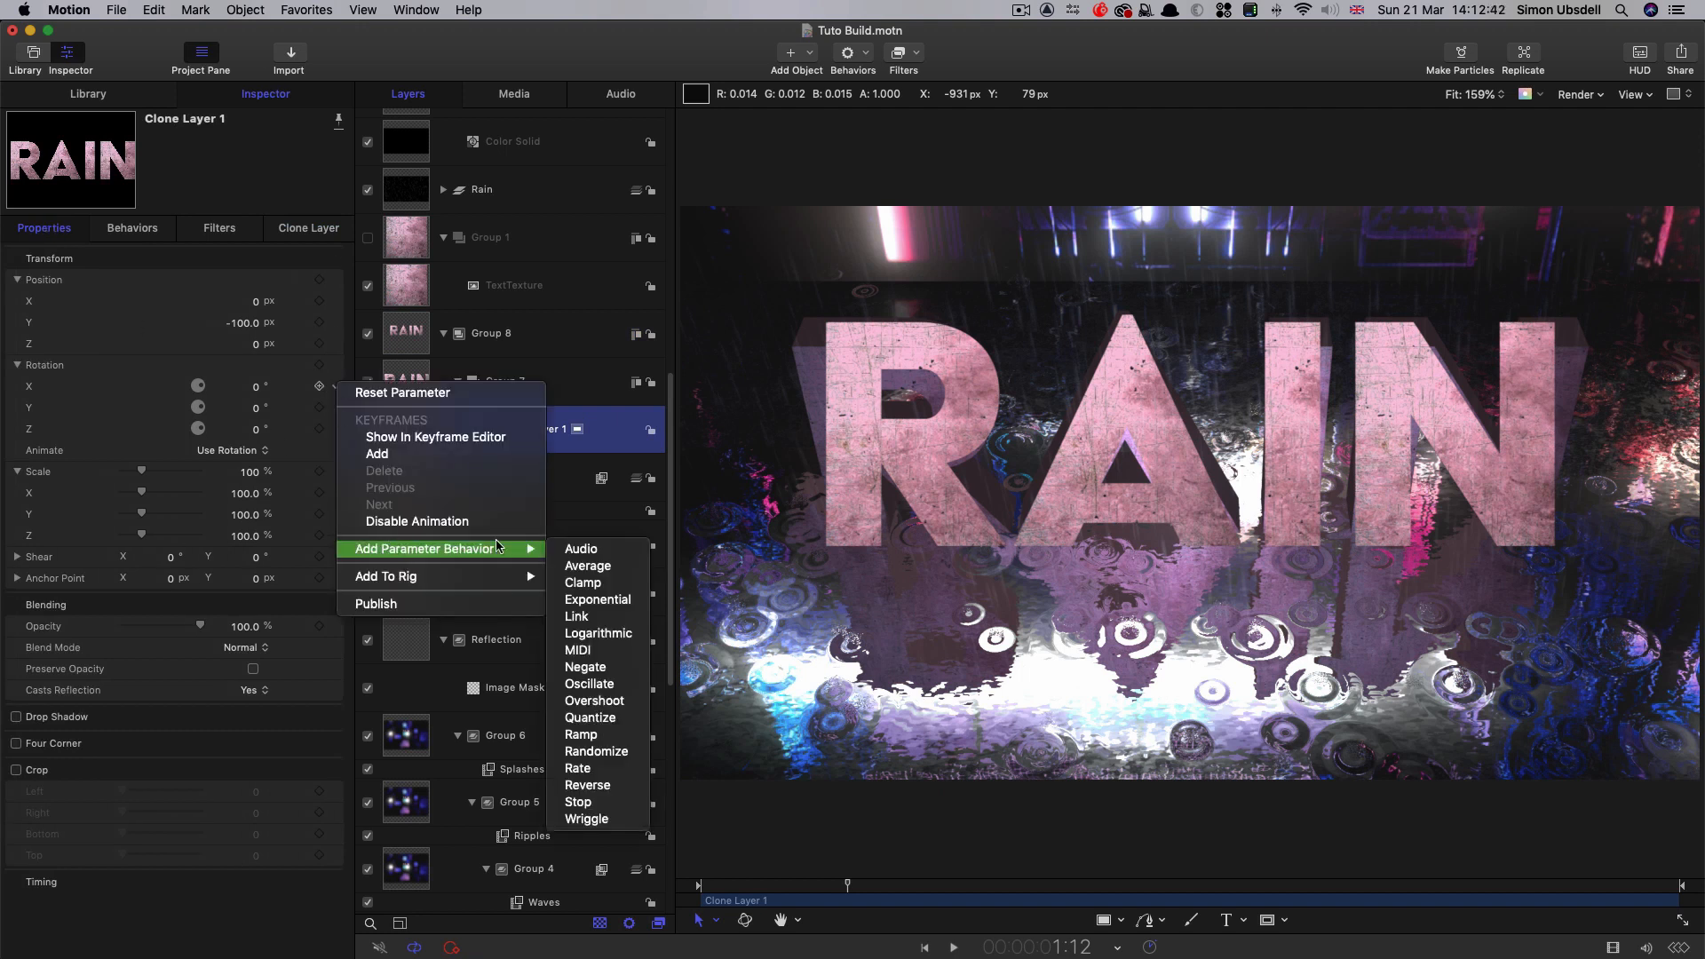
pyautogui.click(609, 617)
pyautogui.scroll(10, 450, 412)
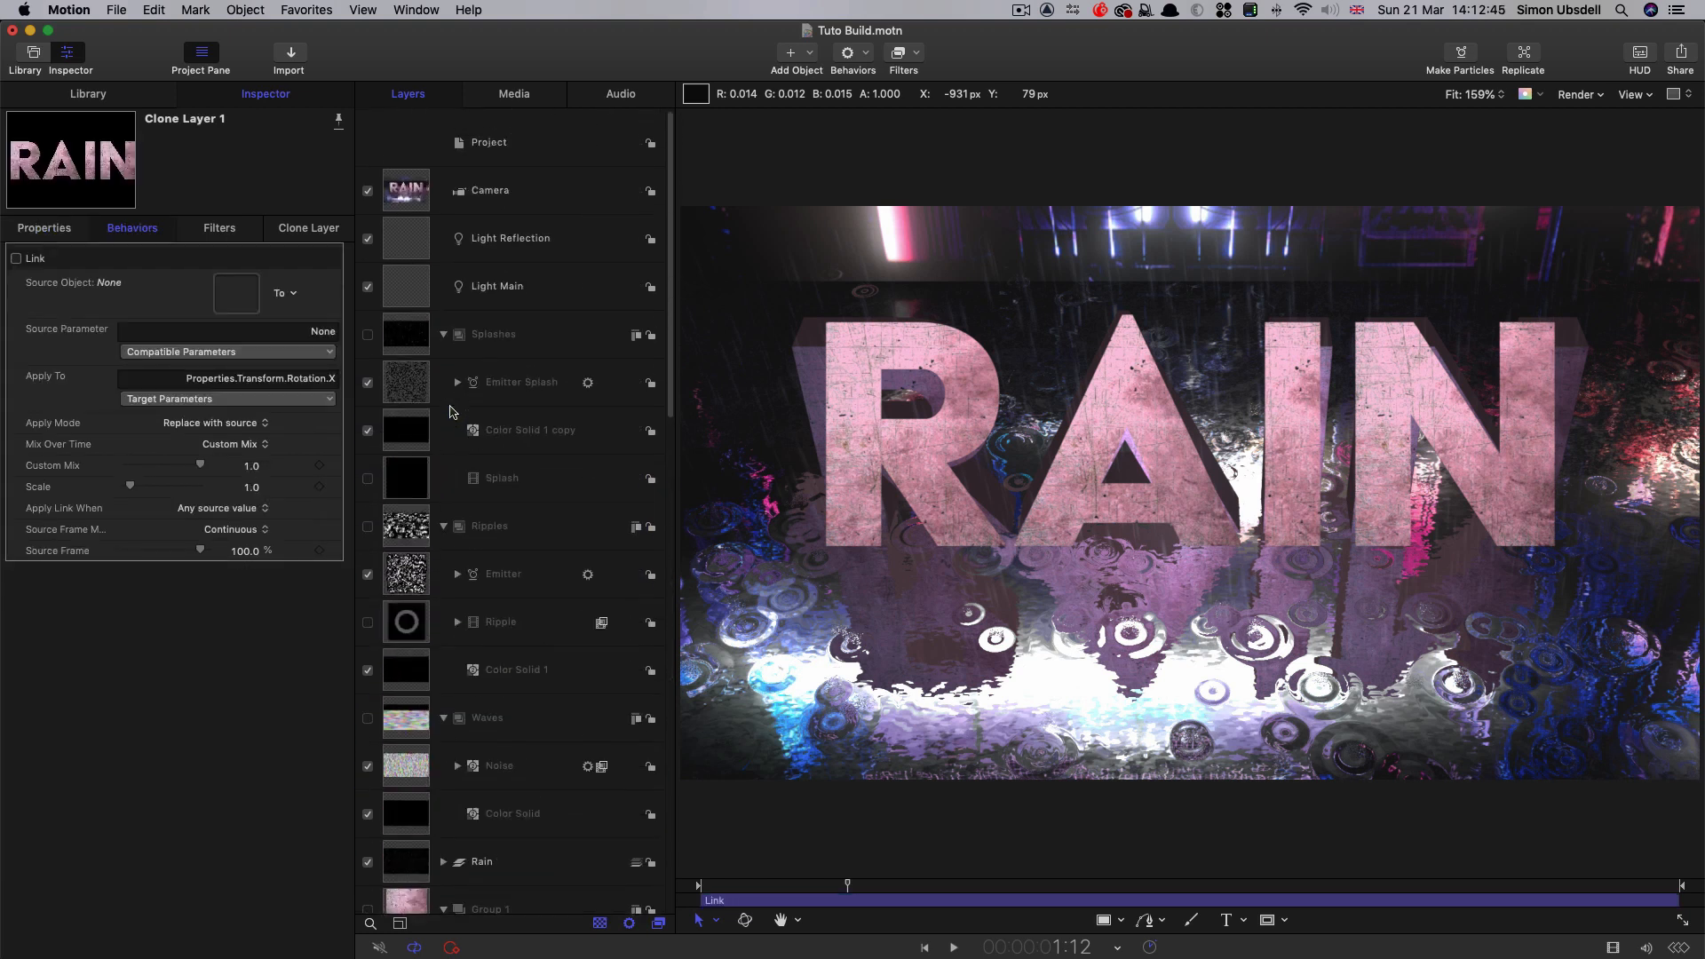
pyautogui.moveTo(418, 182); pyautogui.dragTo(240, 311)
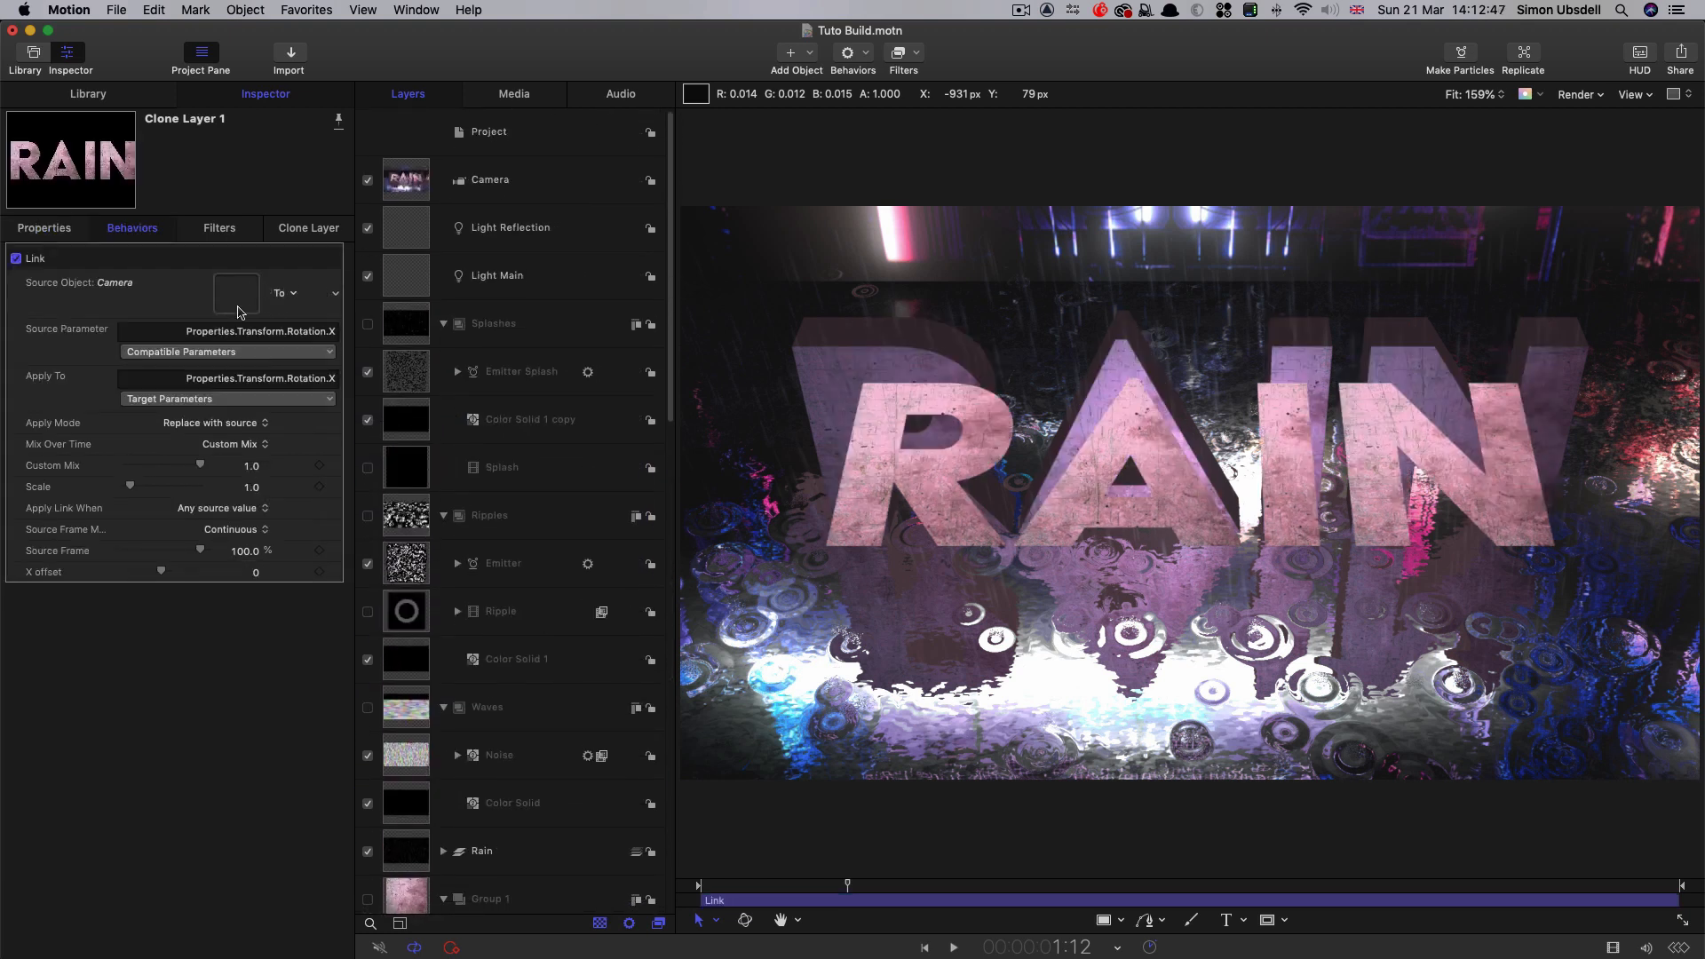
# - Set the Link behavior's scale to -1 and its X offset to 180 to flip the cloned text
pyautogui.write('-')
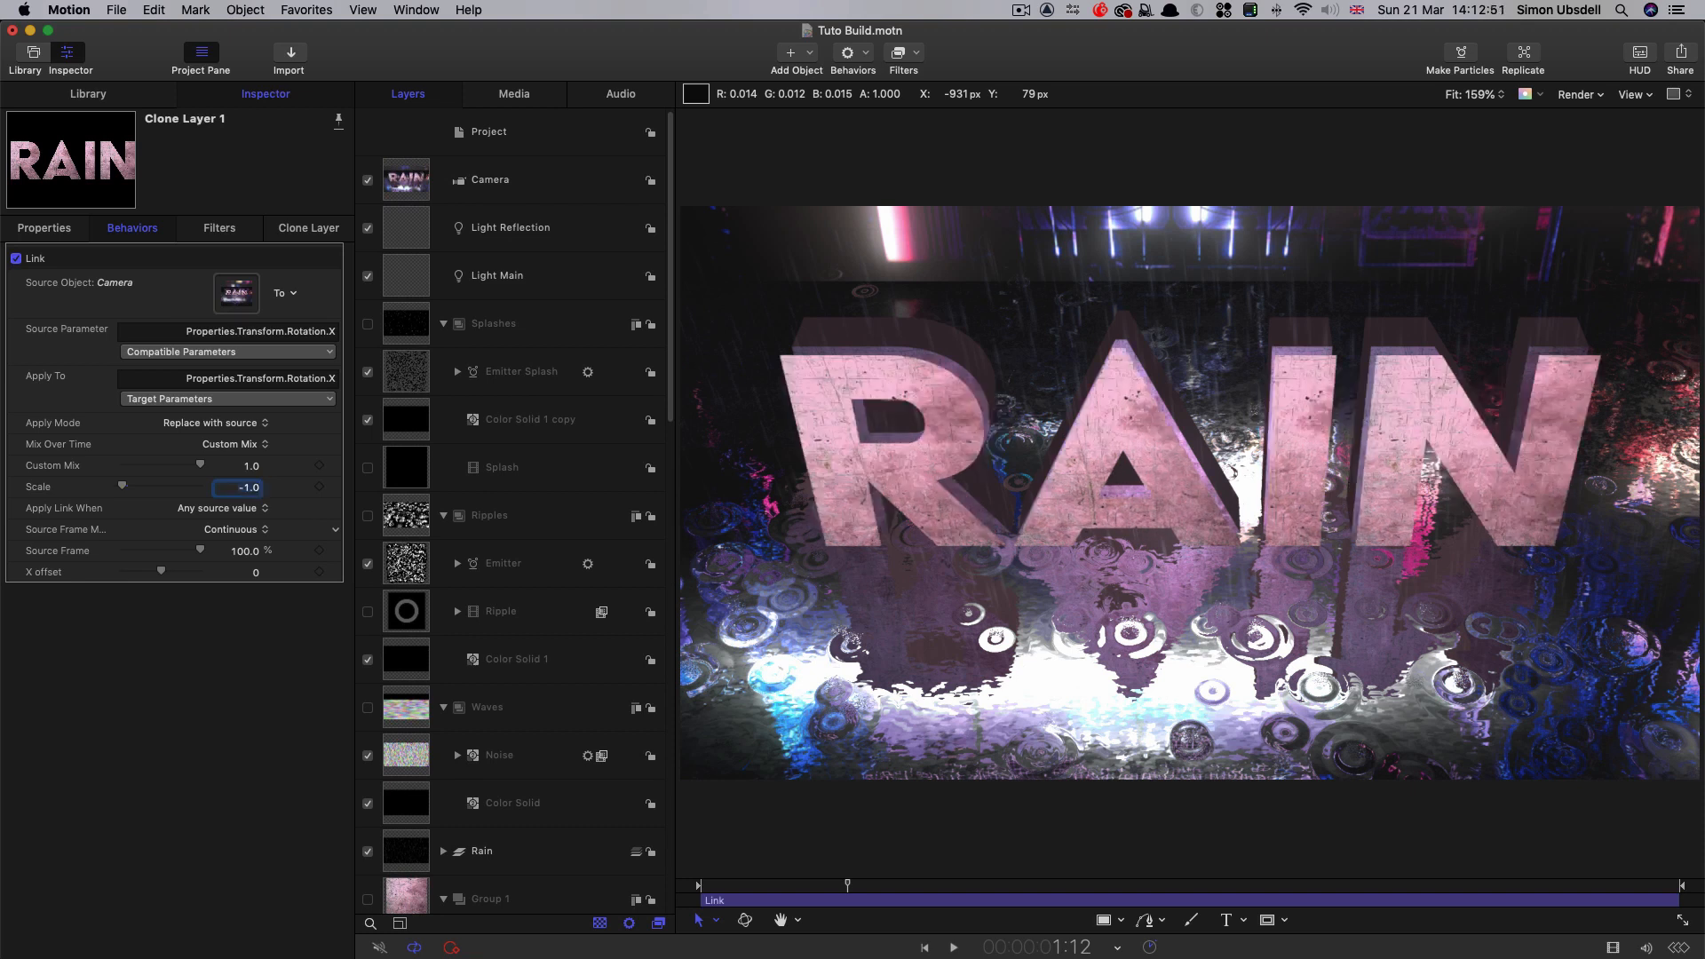
pyautogui.click(258, 574)
pyautogui.write('180')
pyautogui.press('Return')
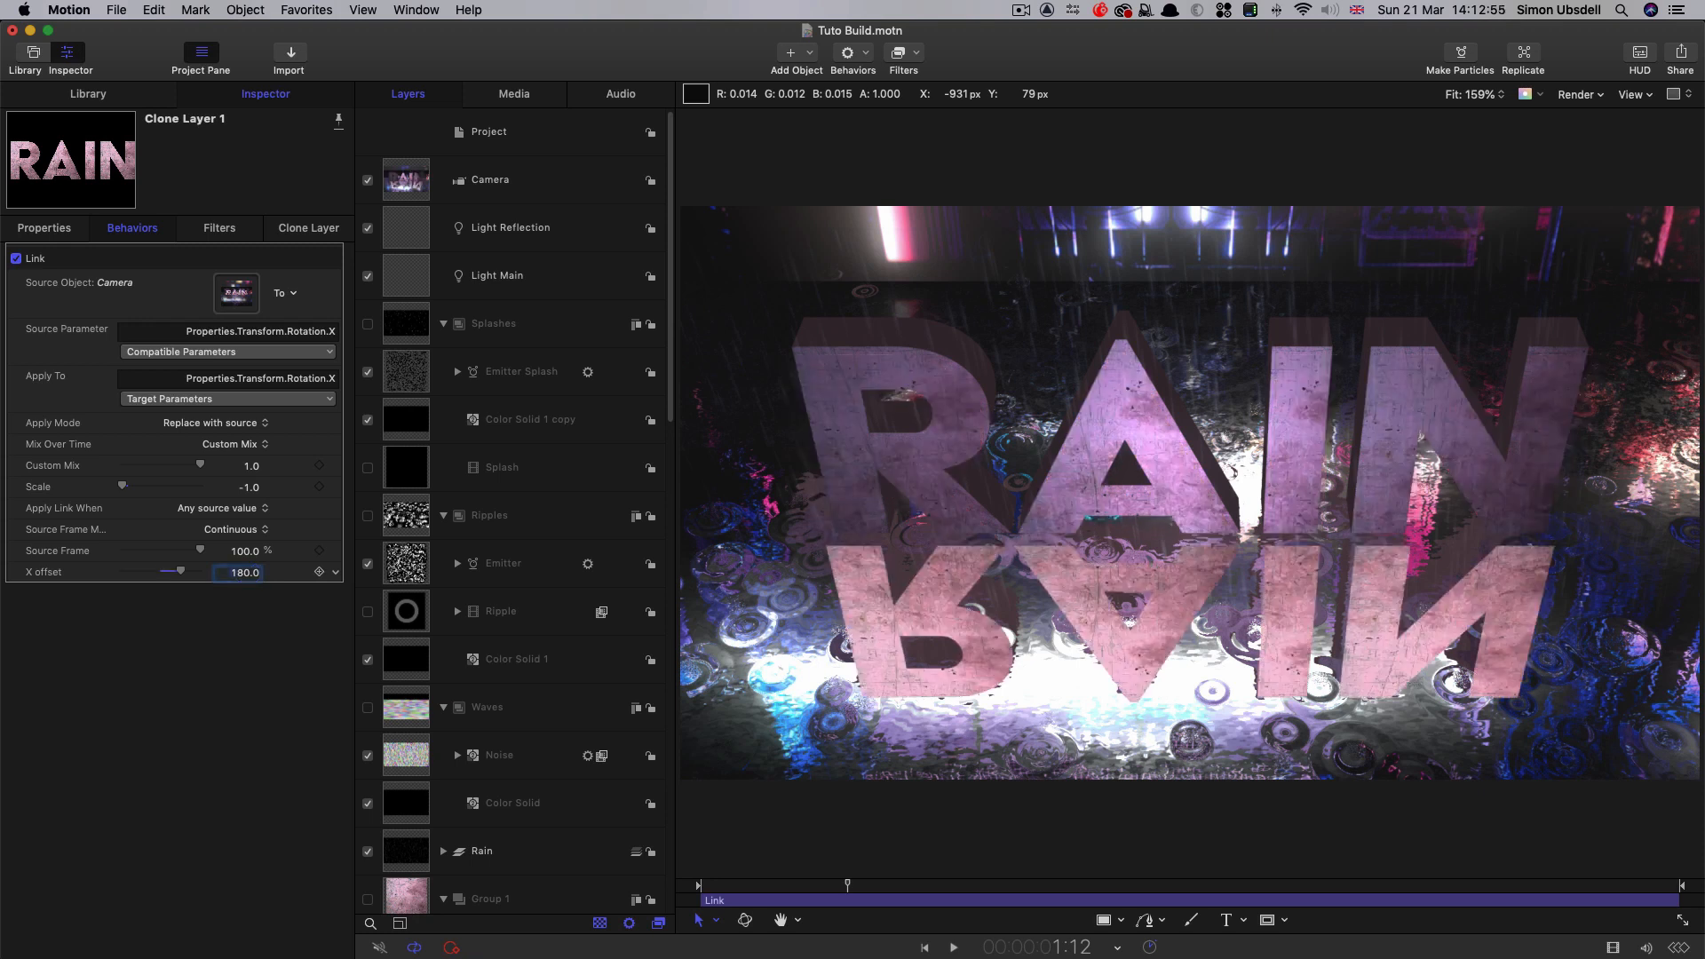
# - Copy the Extrude filter from the Main Text group onto Group 7
pyautogui.scroll(-15, 480, 533)
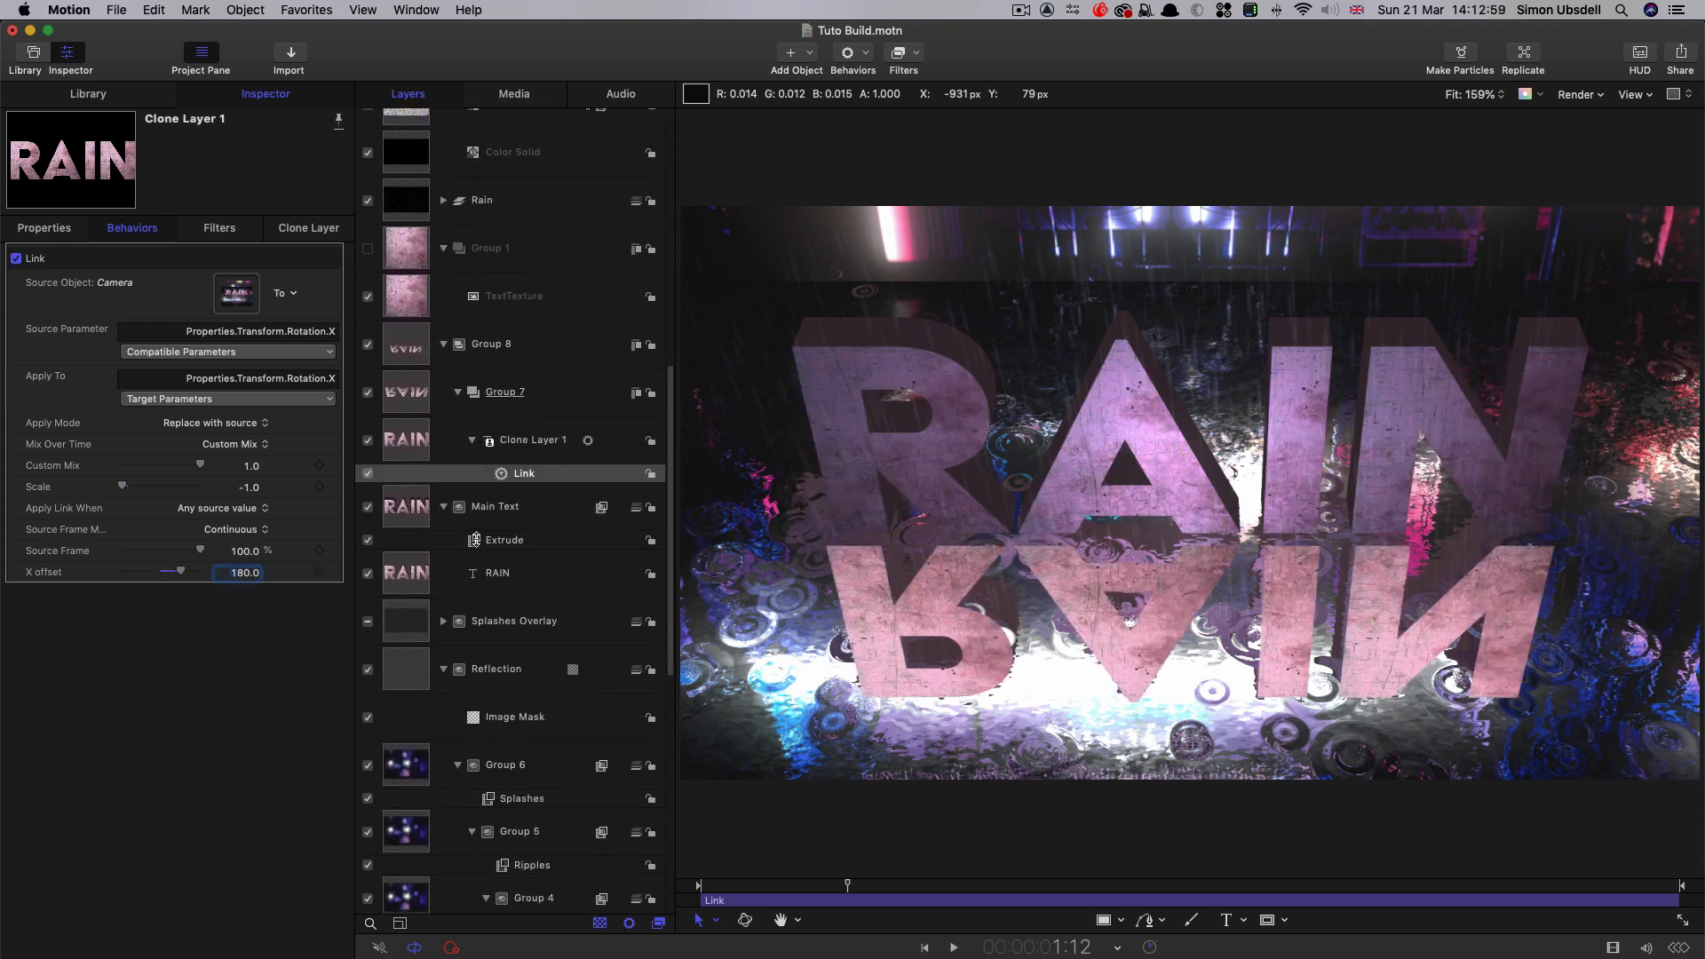
pyautogui.click(476, 539)
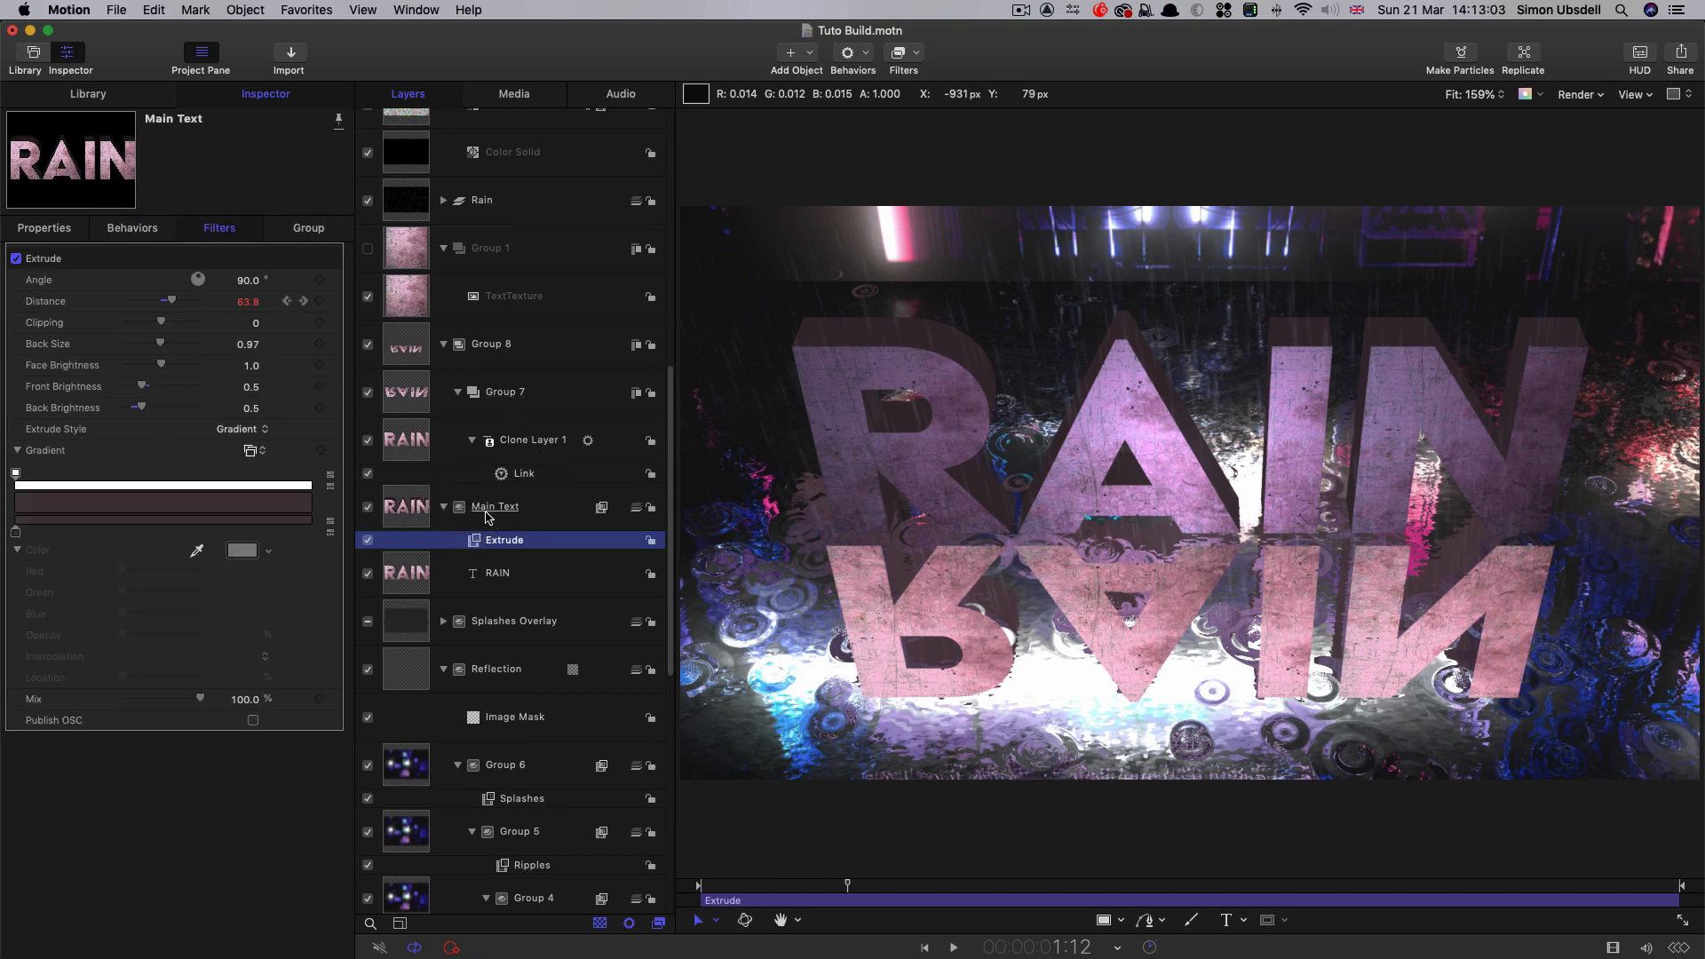
pyautogui.moveTo(475, 549); pyautogui.dragTo(404, 398)
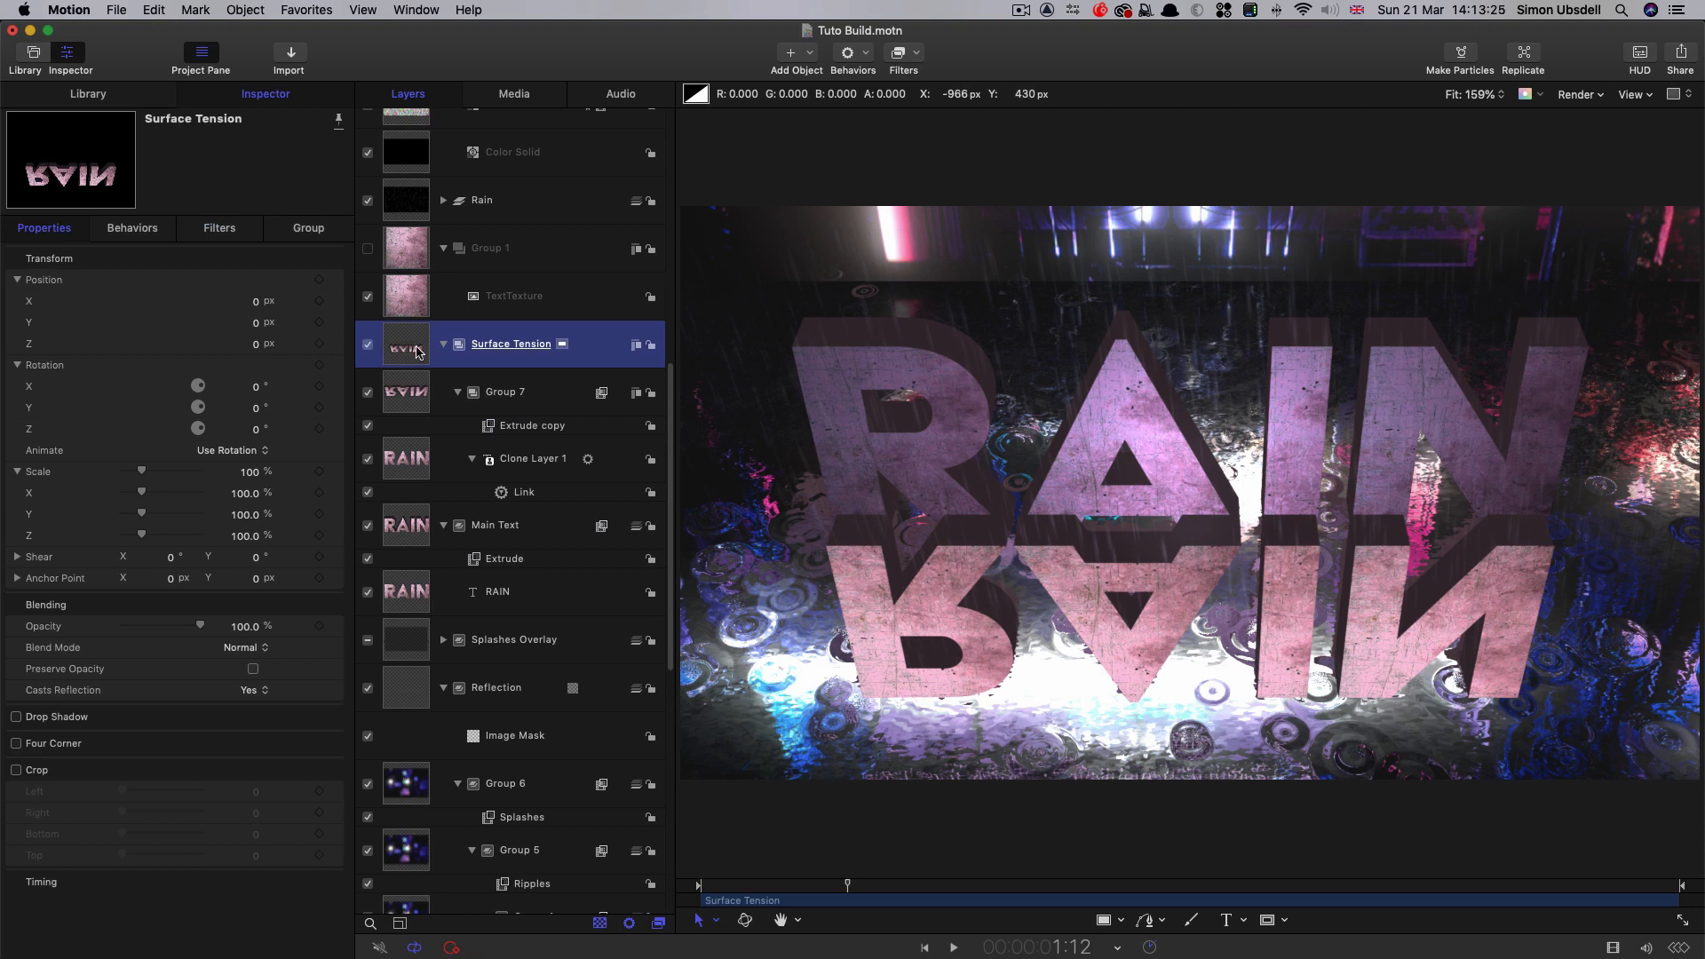
# - Add a Color Solid generator to the Surface Tension group, color it black and place it behind Group 7
pyautogui.click(810, 53)
pyautogui.moveTo(860, 233)
pyautogui.moveTo(1034, 246)
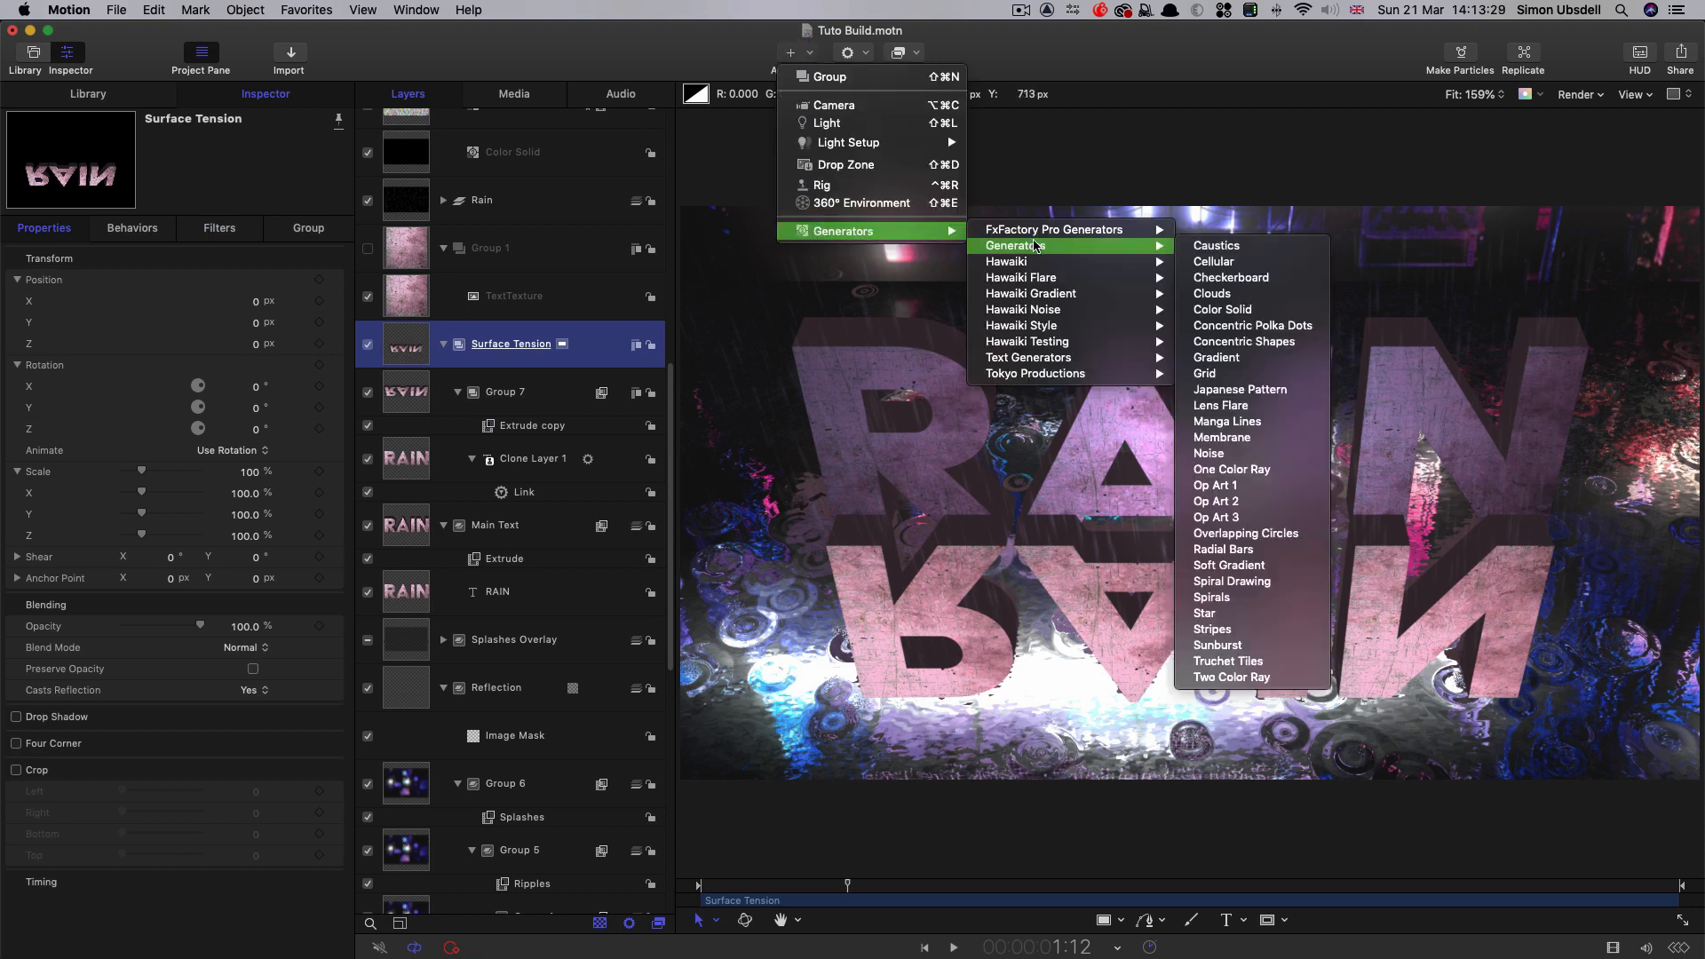
pyautogui.click(1244, 311)
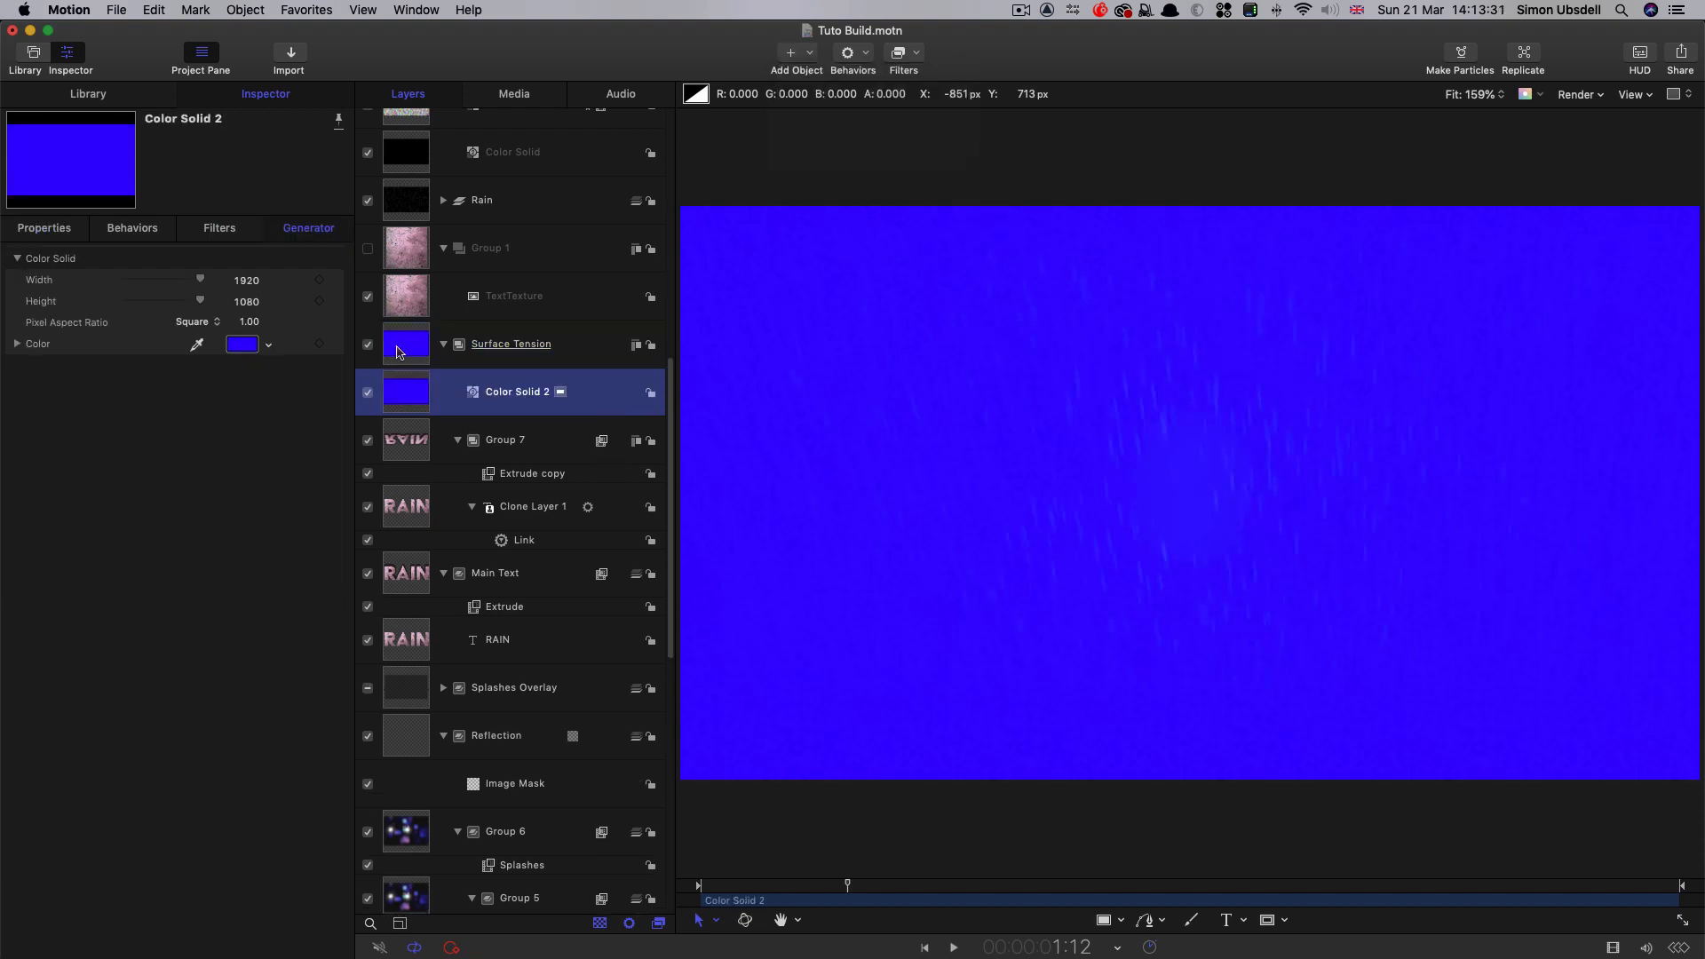
pyautogui.click(243, 347)
pyautogui.click(222, 702)
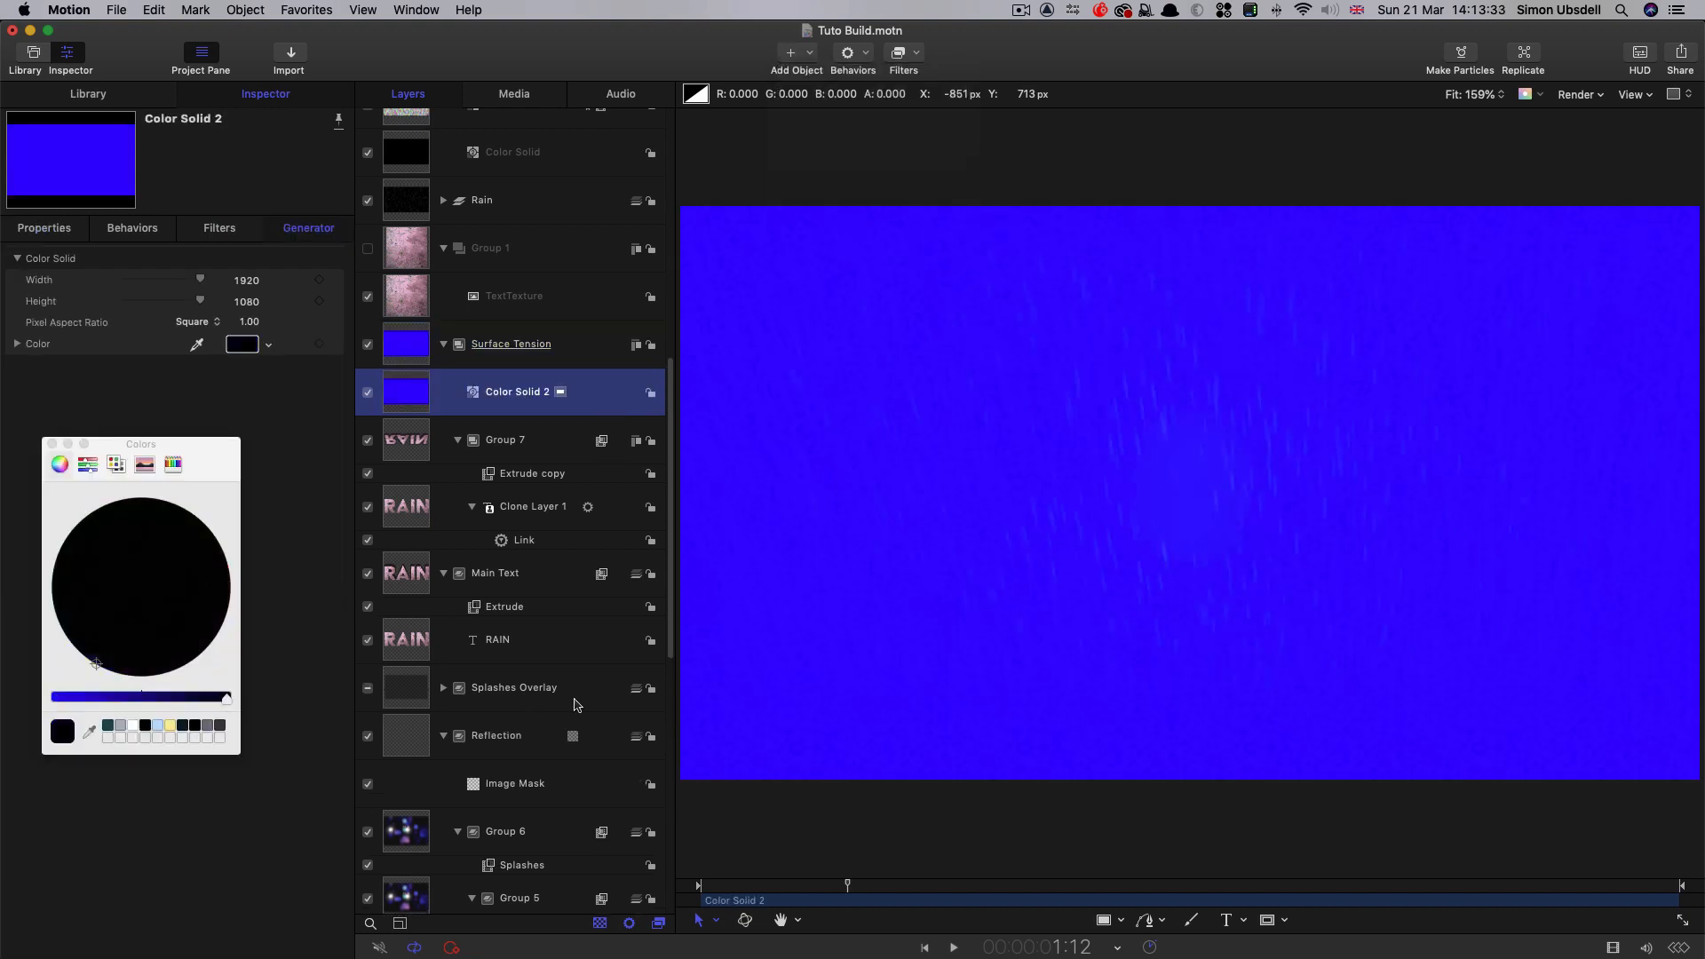
pyautogui.press('super+bracketleft')
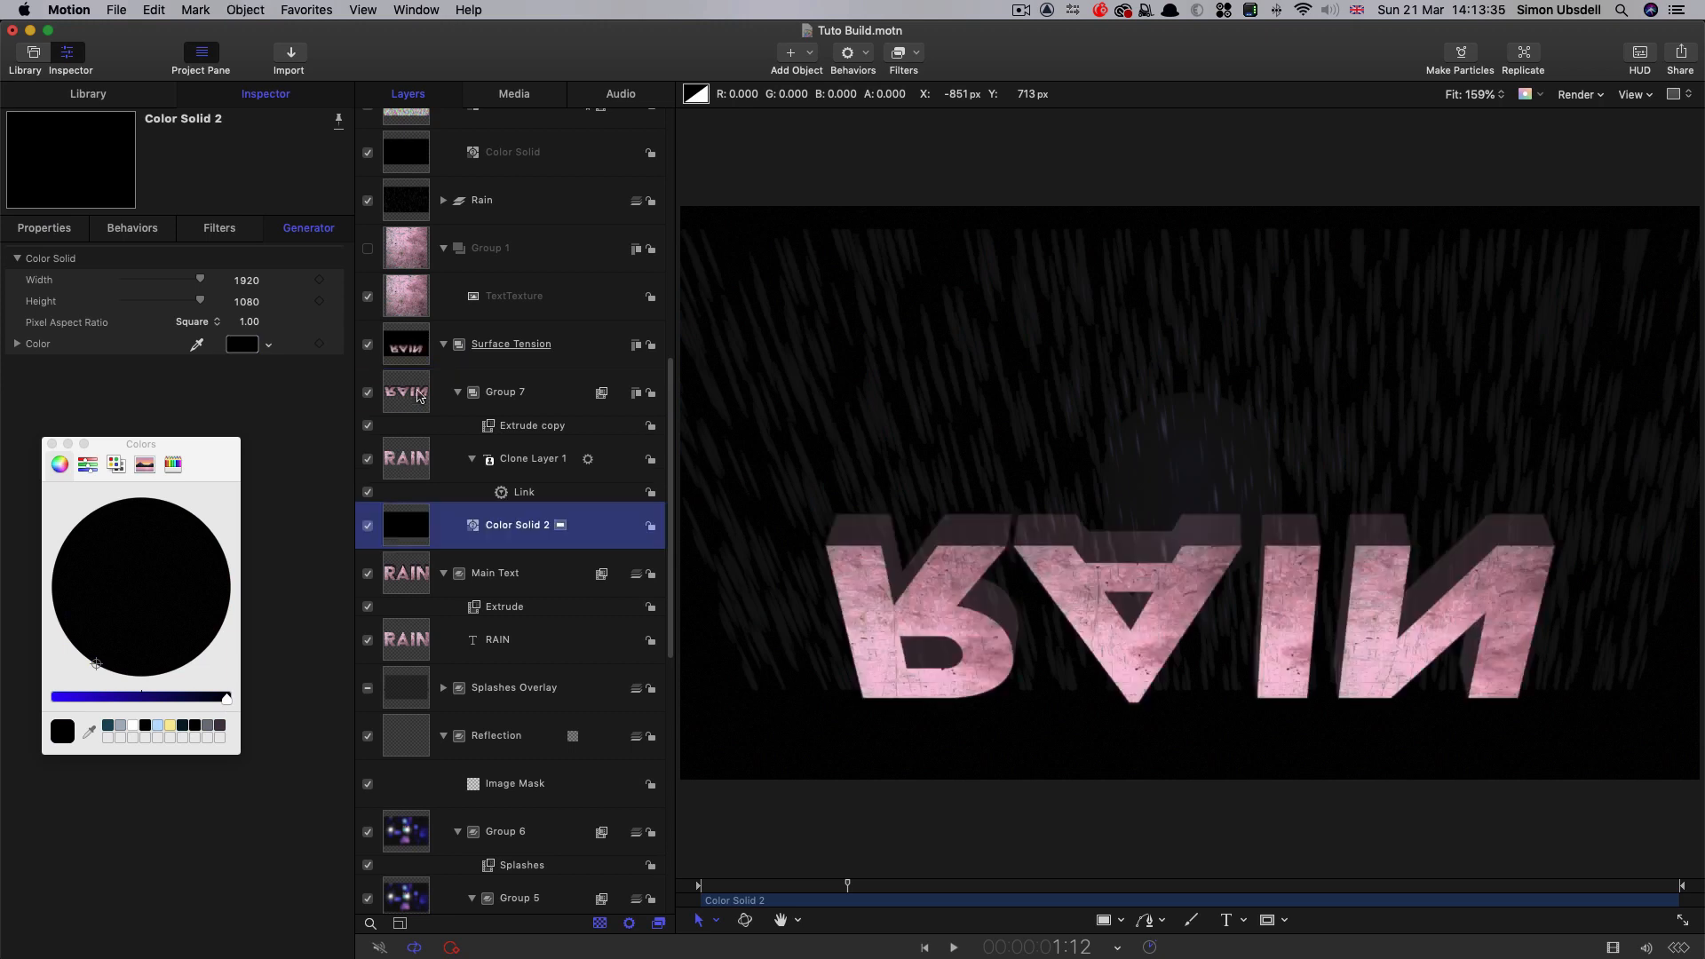
# - Duplicate the black Color Solid 2, bring the copy in front of Group 7 and set its Y position to -610 px
pyautogui.rightClick(410, 533)
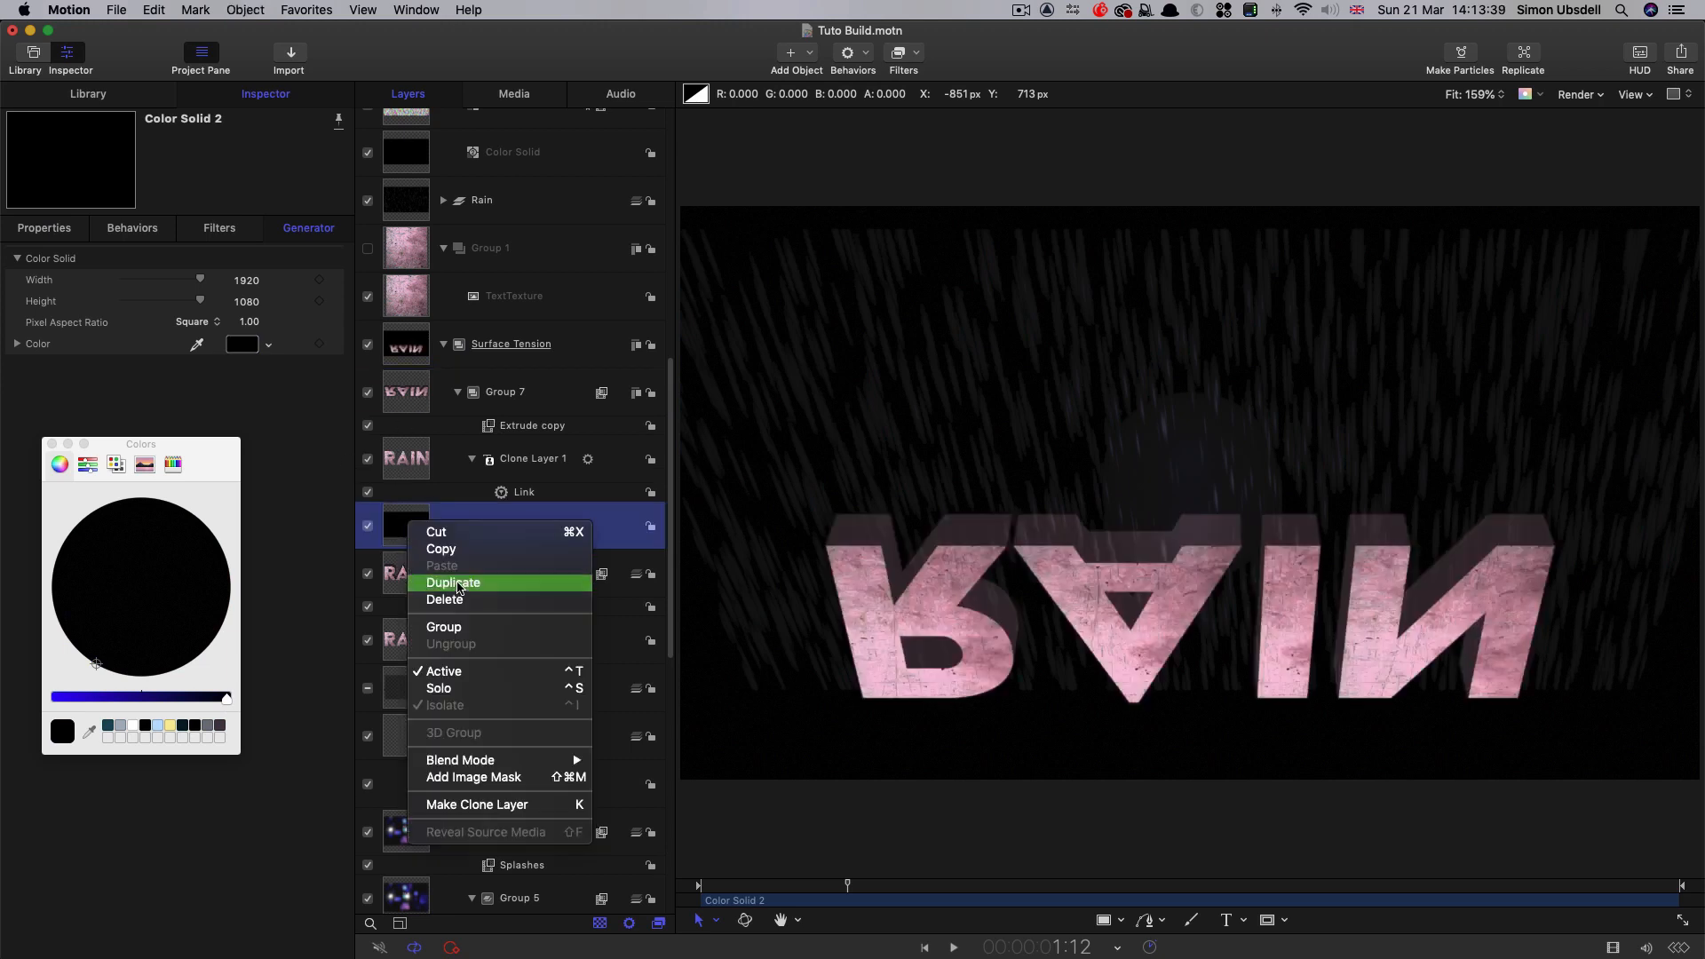
pyautogui.click(458, 584)
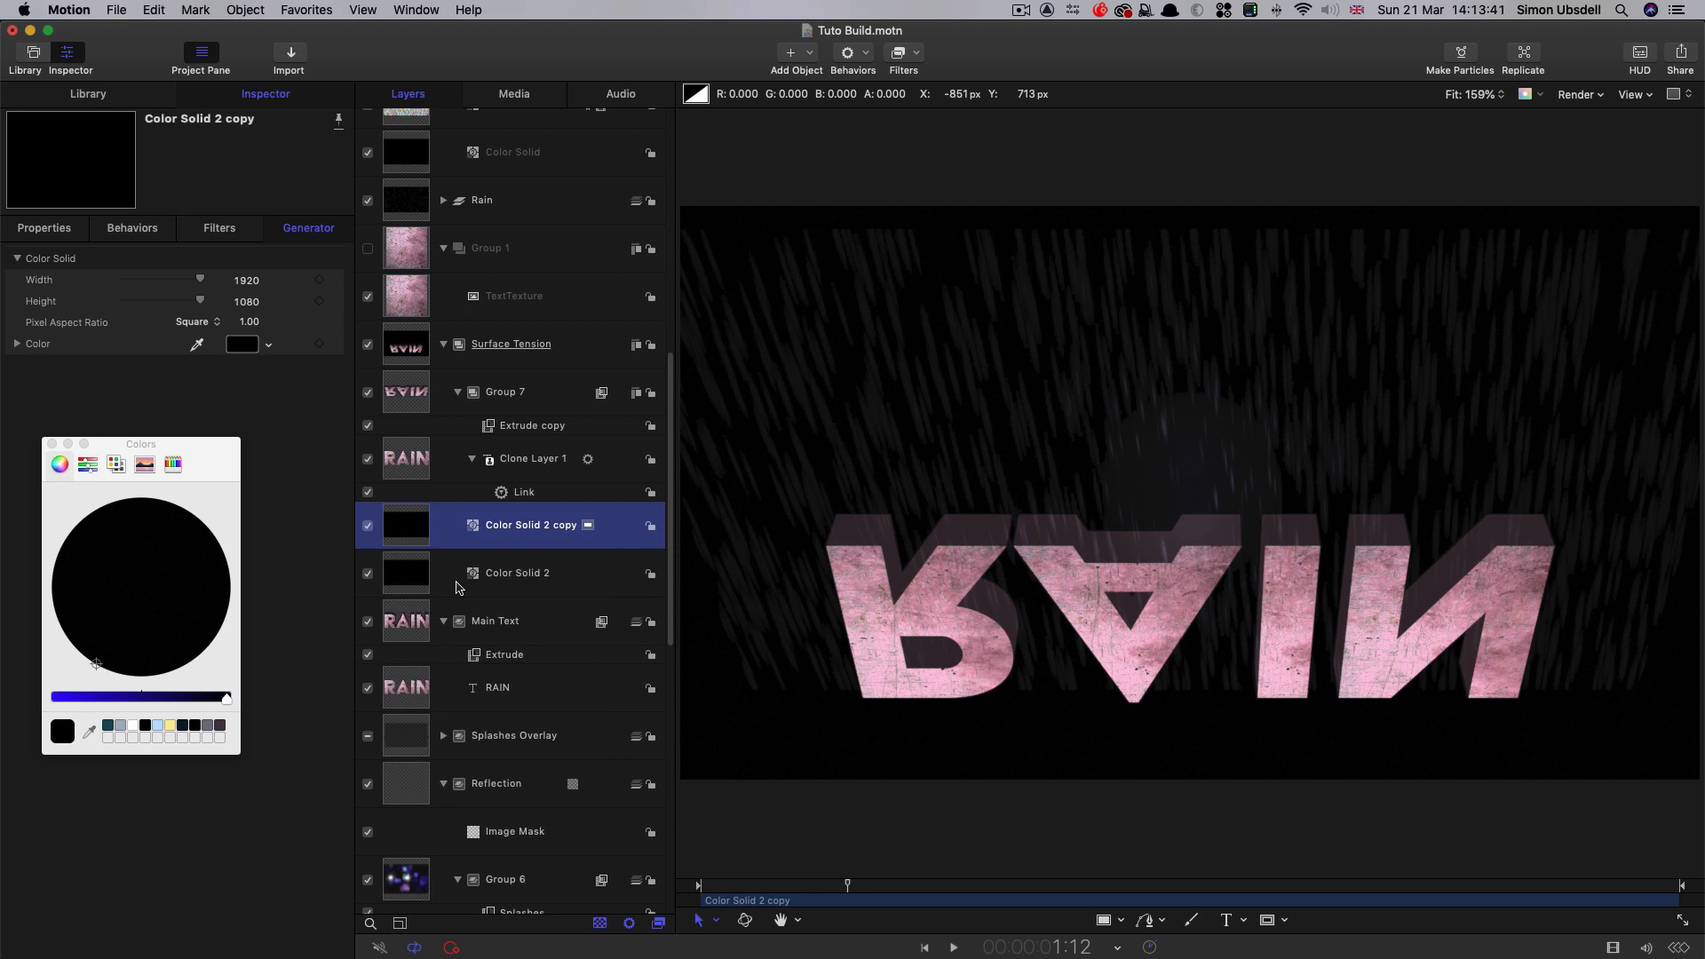
pyautogui.press('super+bracketright')
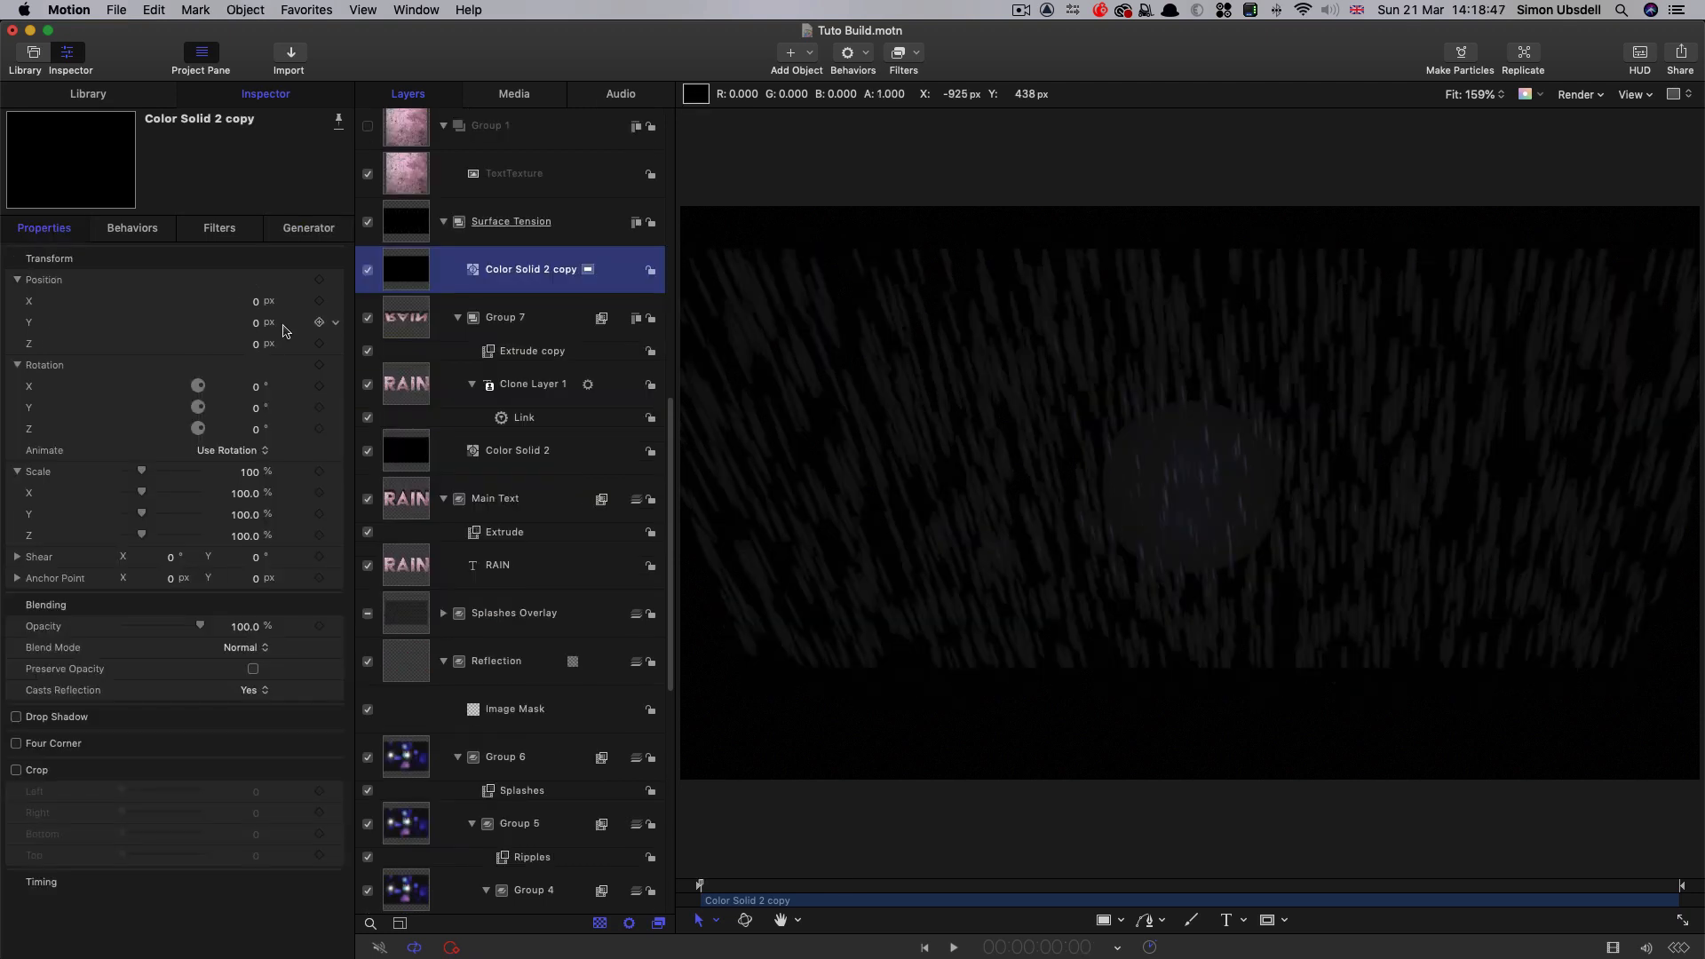
pyautogui.click(255, 325)
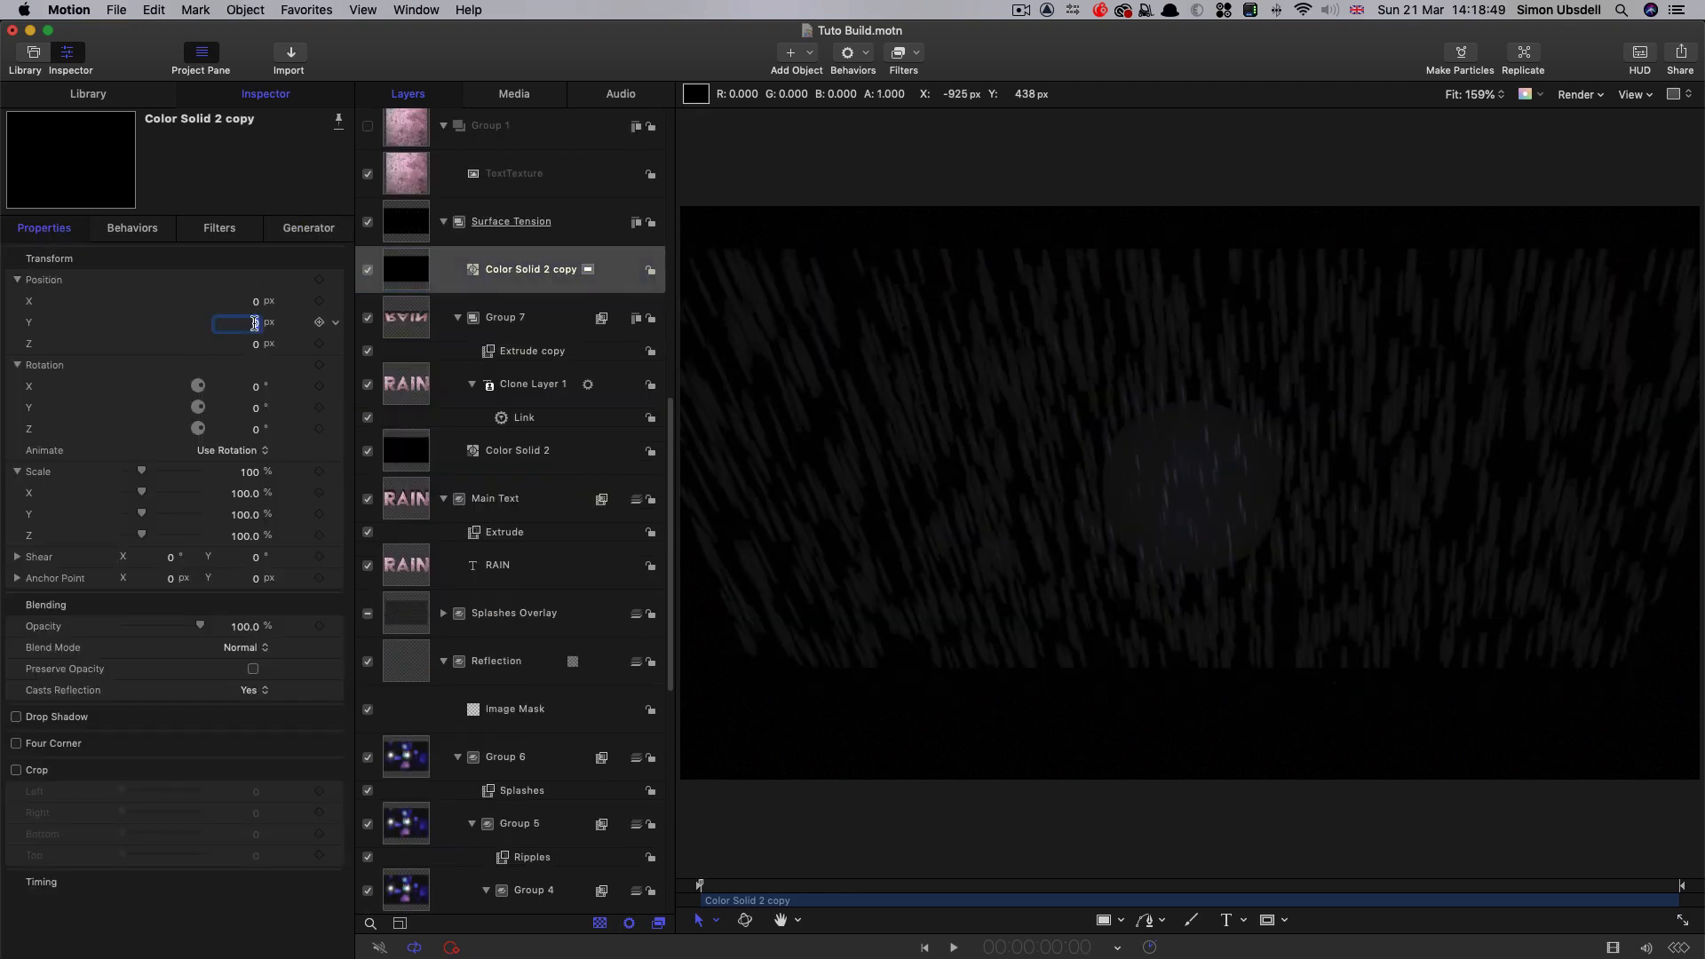
pyautogui.write('-610')
pyautogui.press('Return')
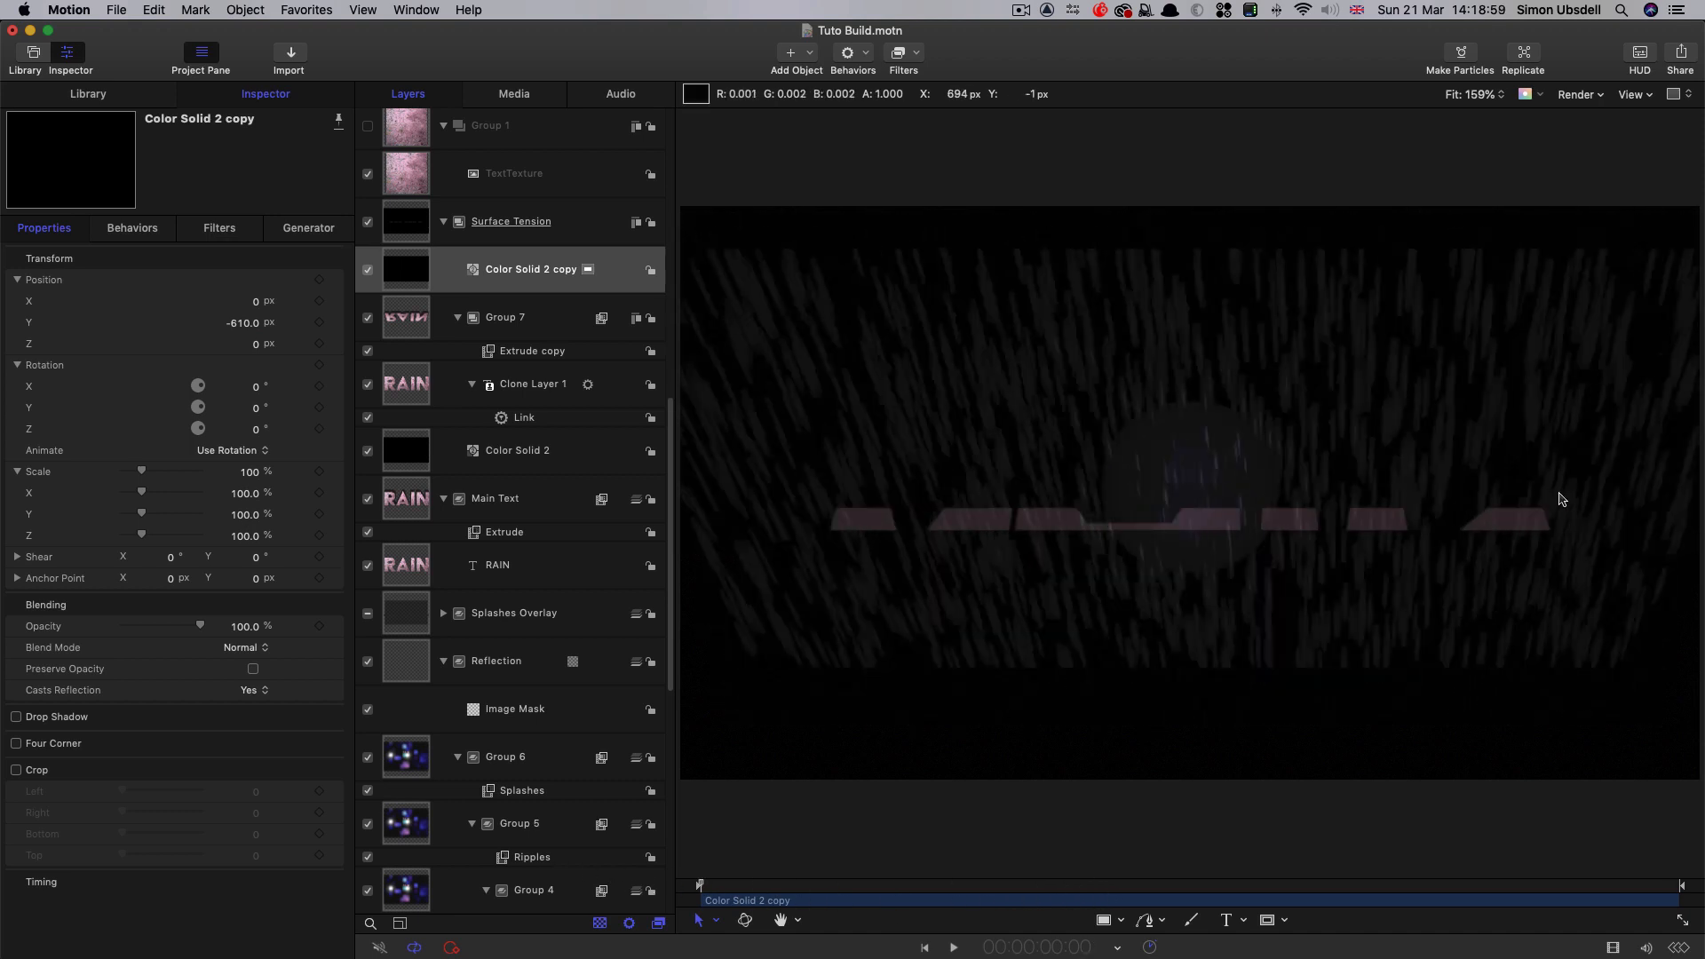
# - Add a Gaussian Blur filter to the Surface Tension group with an amount of 64 and Crop enabled
pyautogui.click(411, 224)
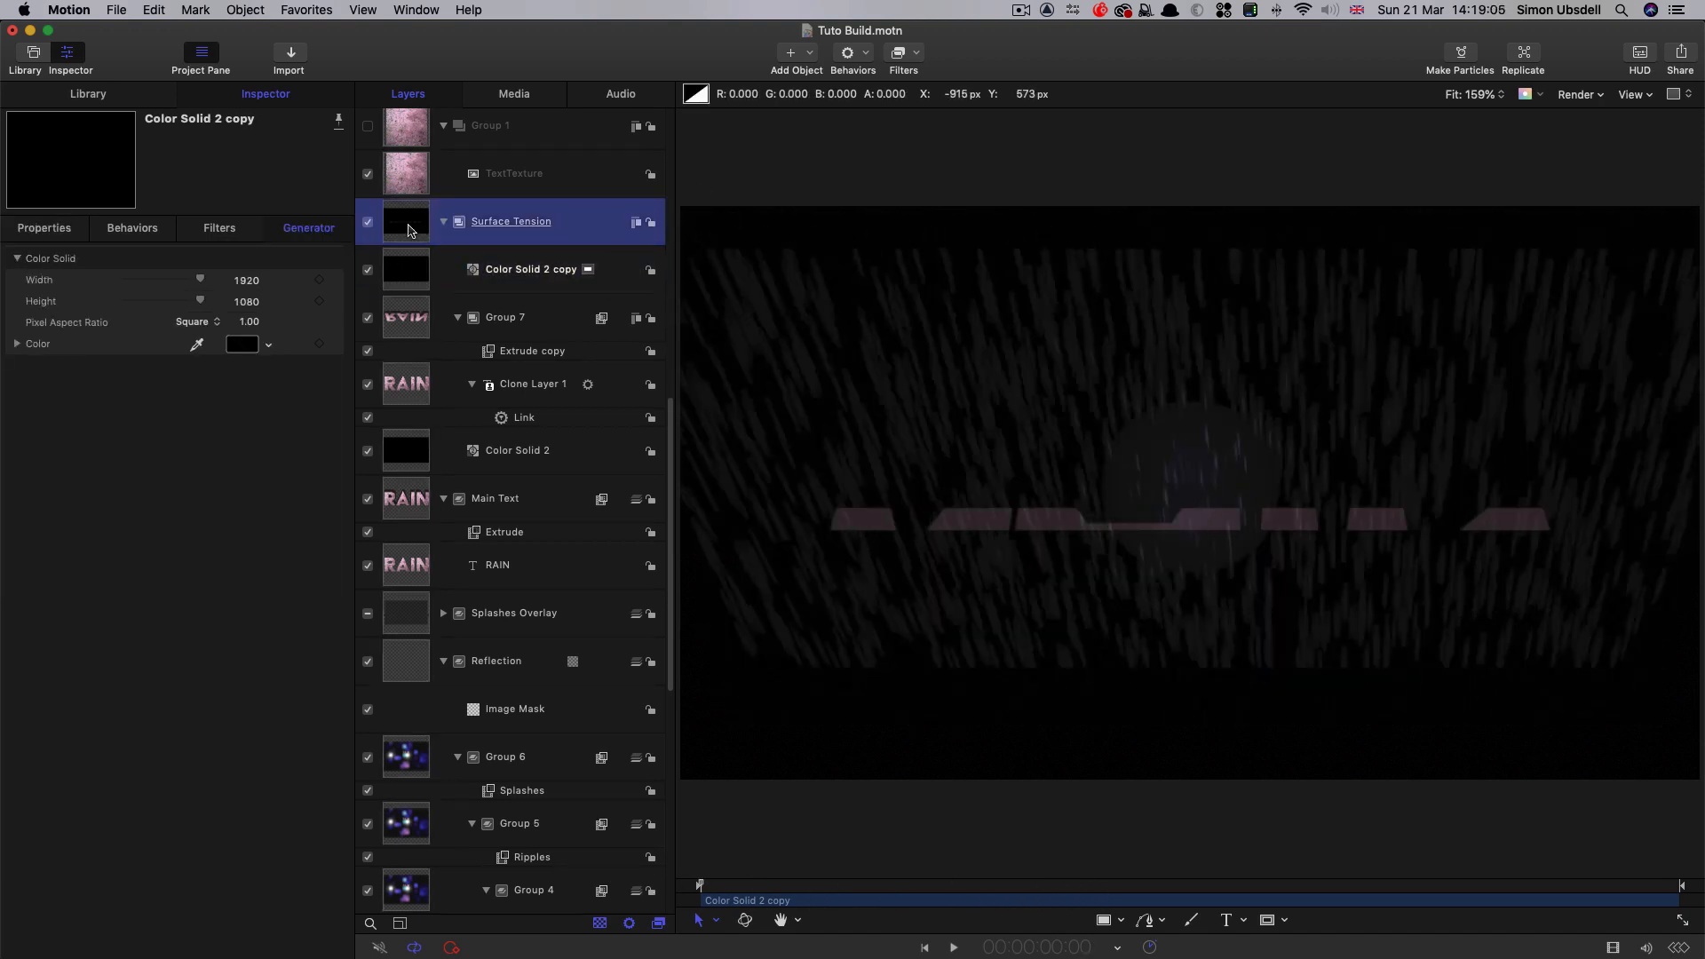
pyautogui.click(917, 53)
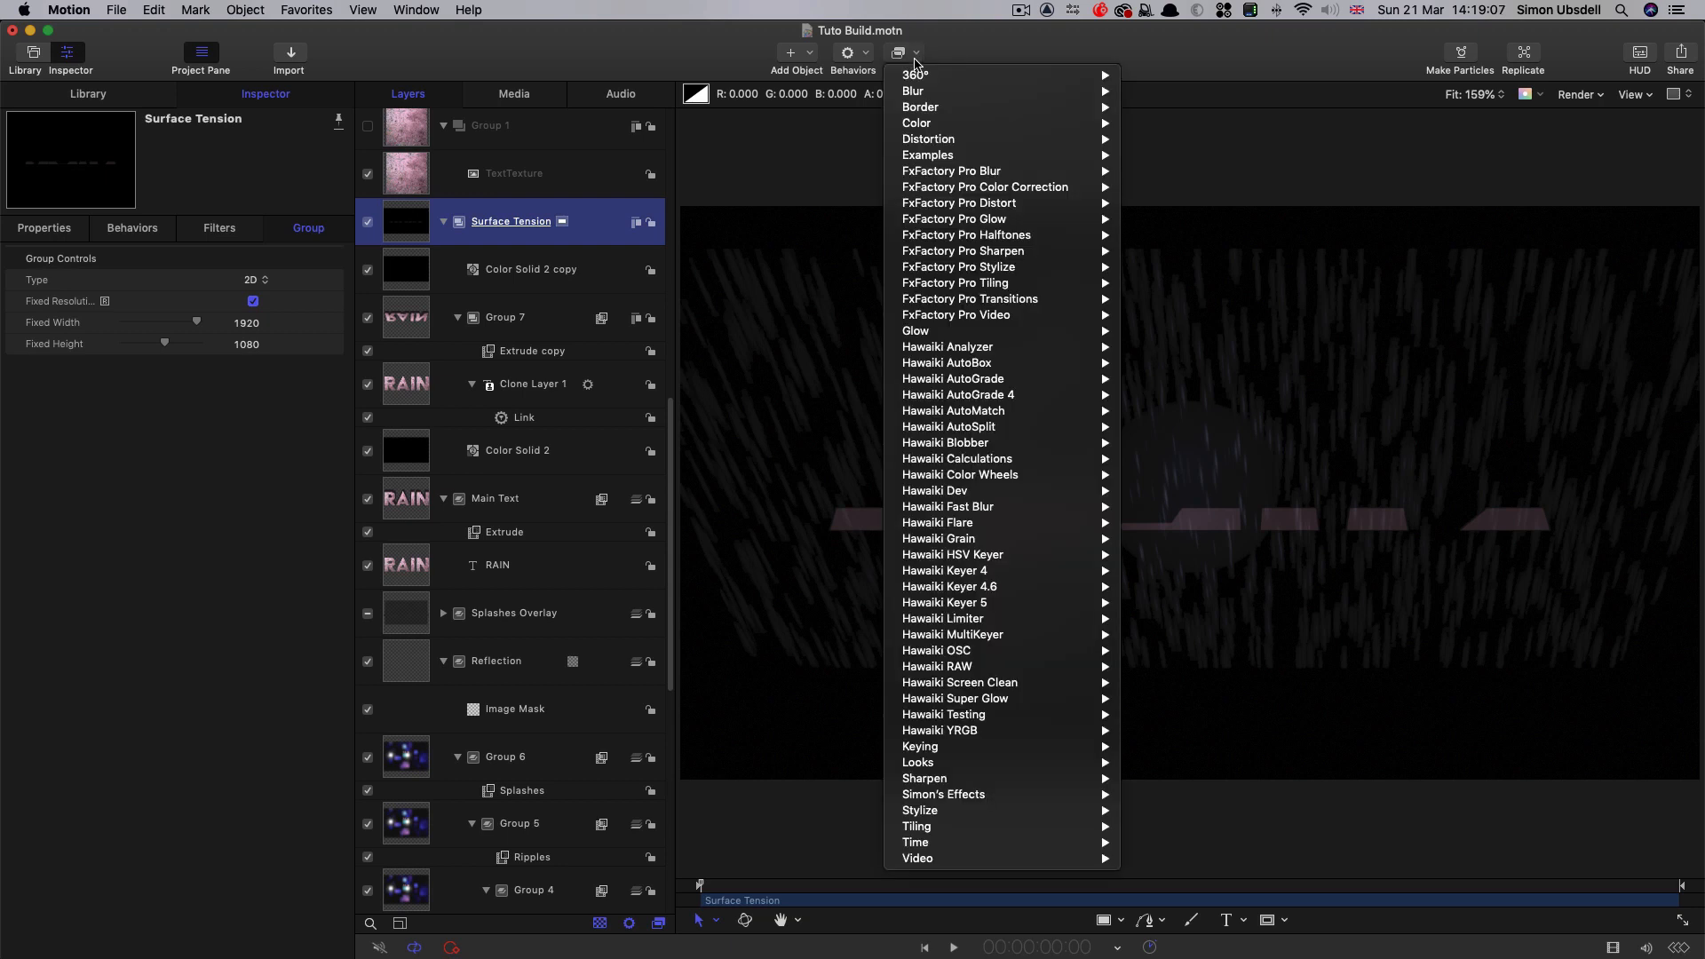
pyautogui.moveTo(923, 92)
pyautogui.click(1174, 171)
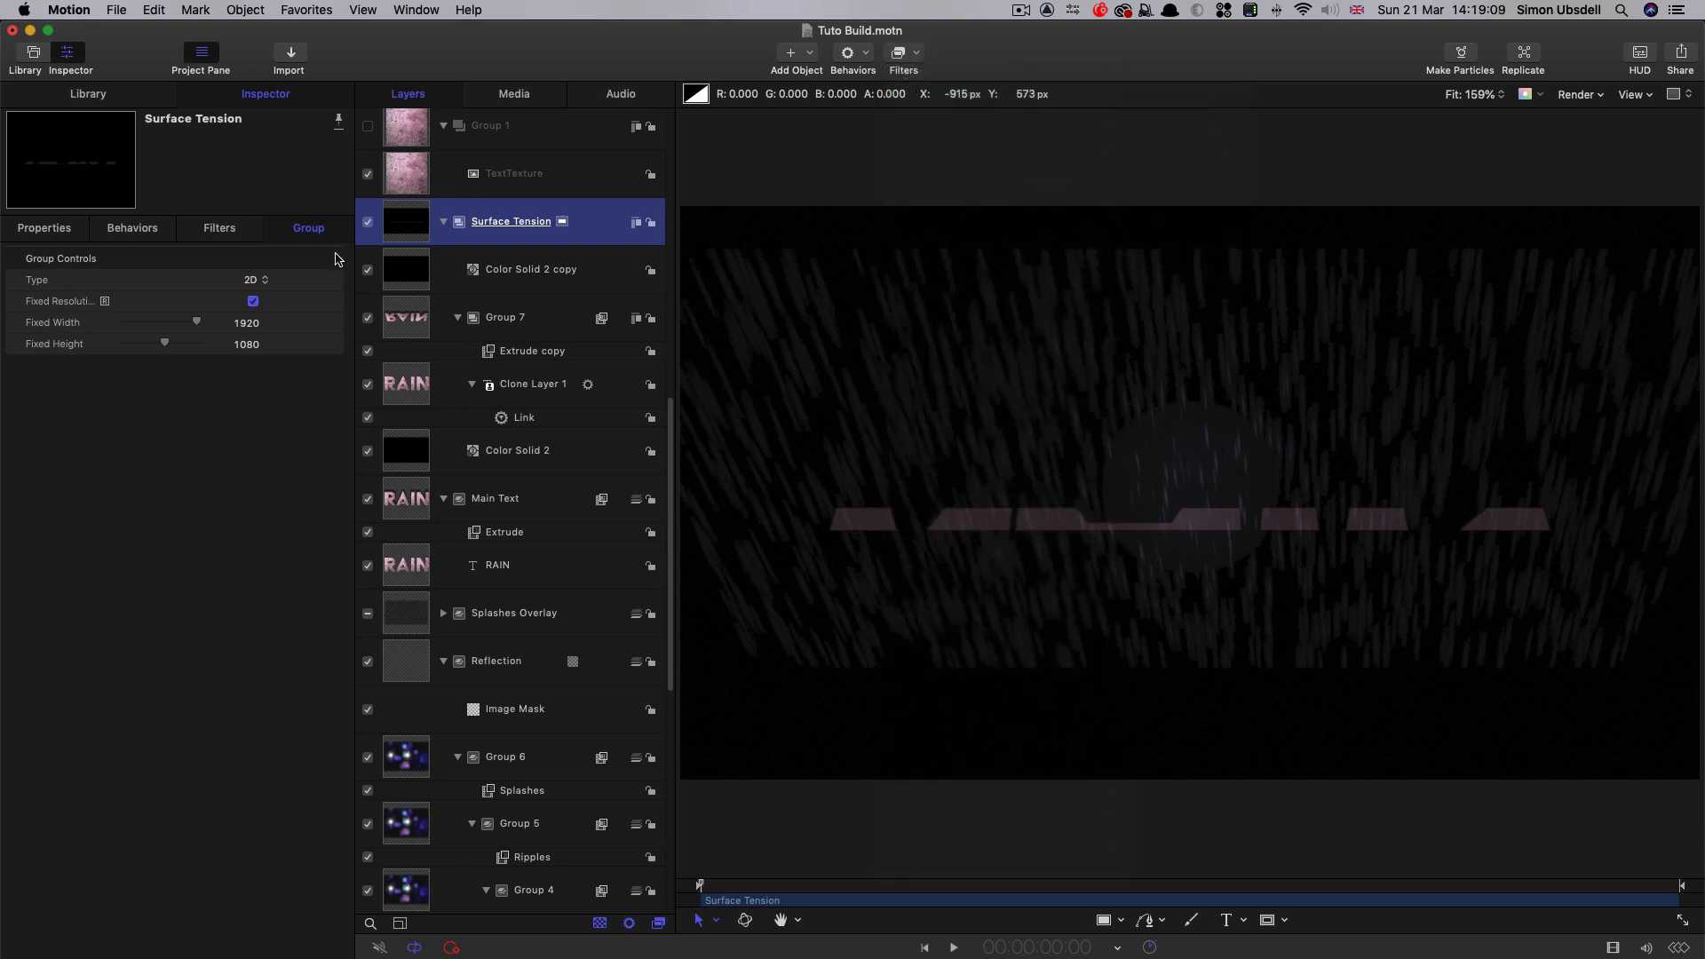
pyautogui.click(252, 280)
pyautogui.write('6')
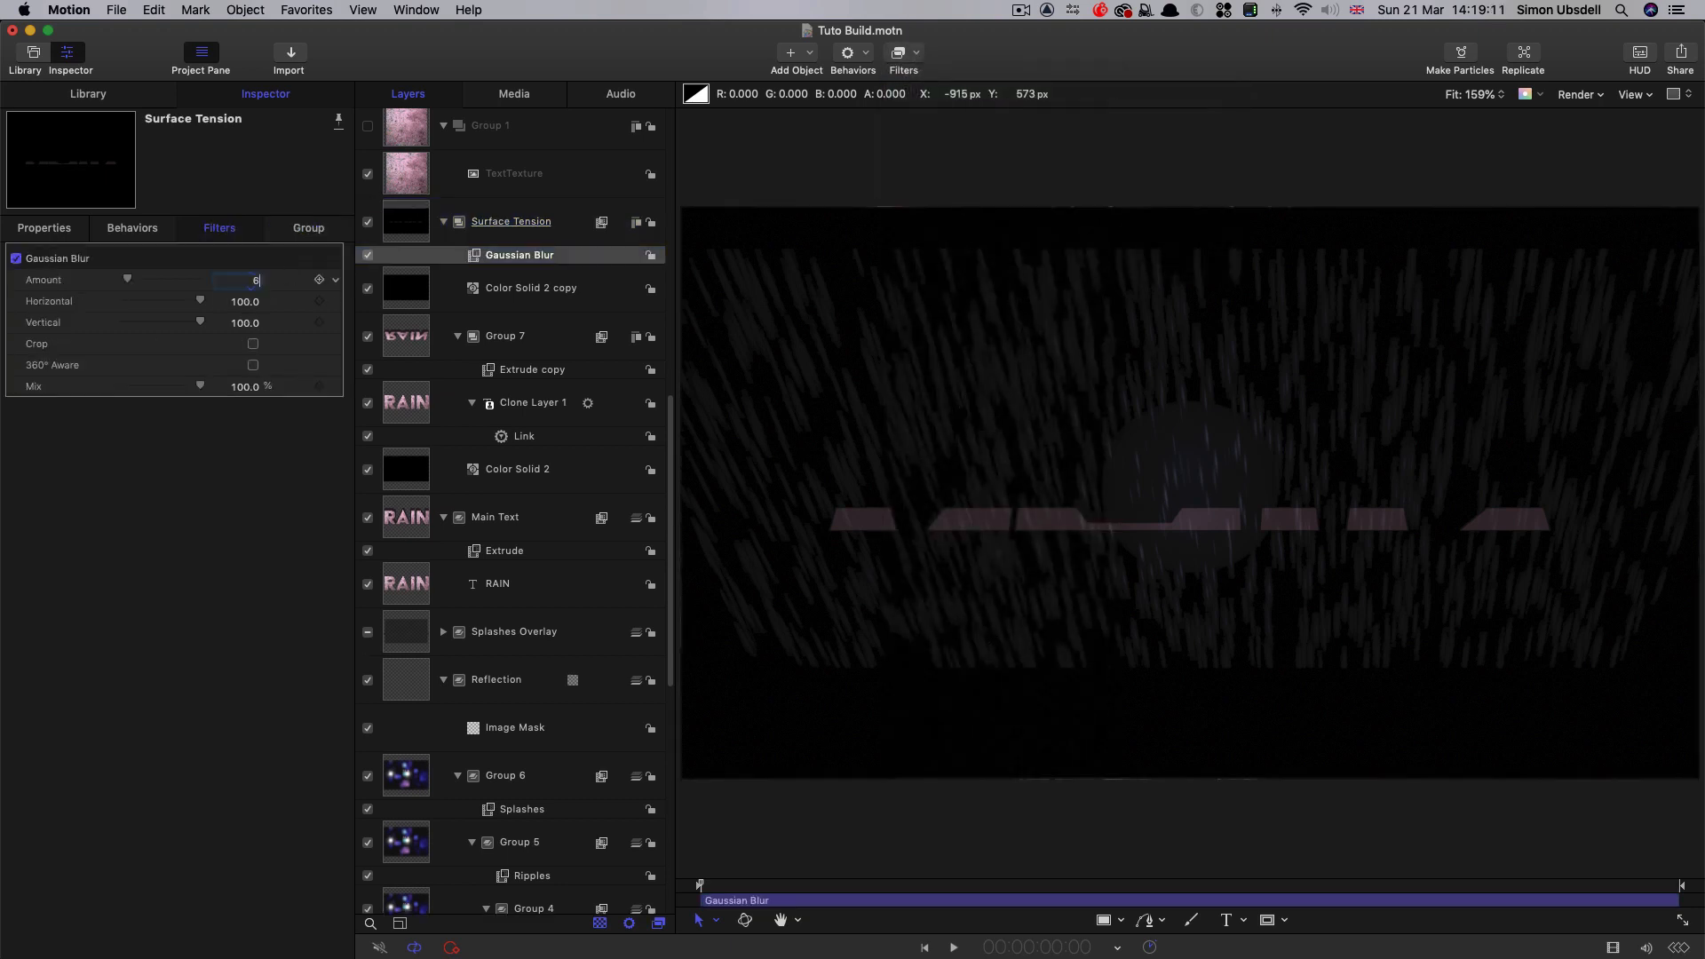
pyautogui.write('4')
pyautogui.press('Return')
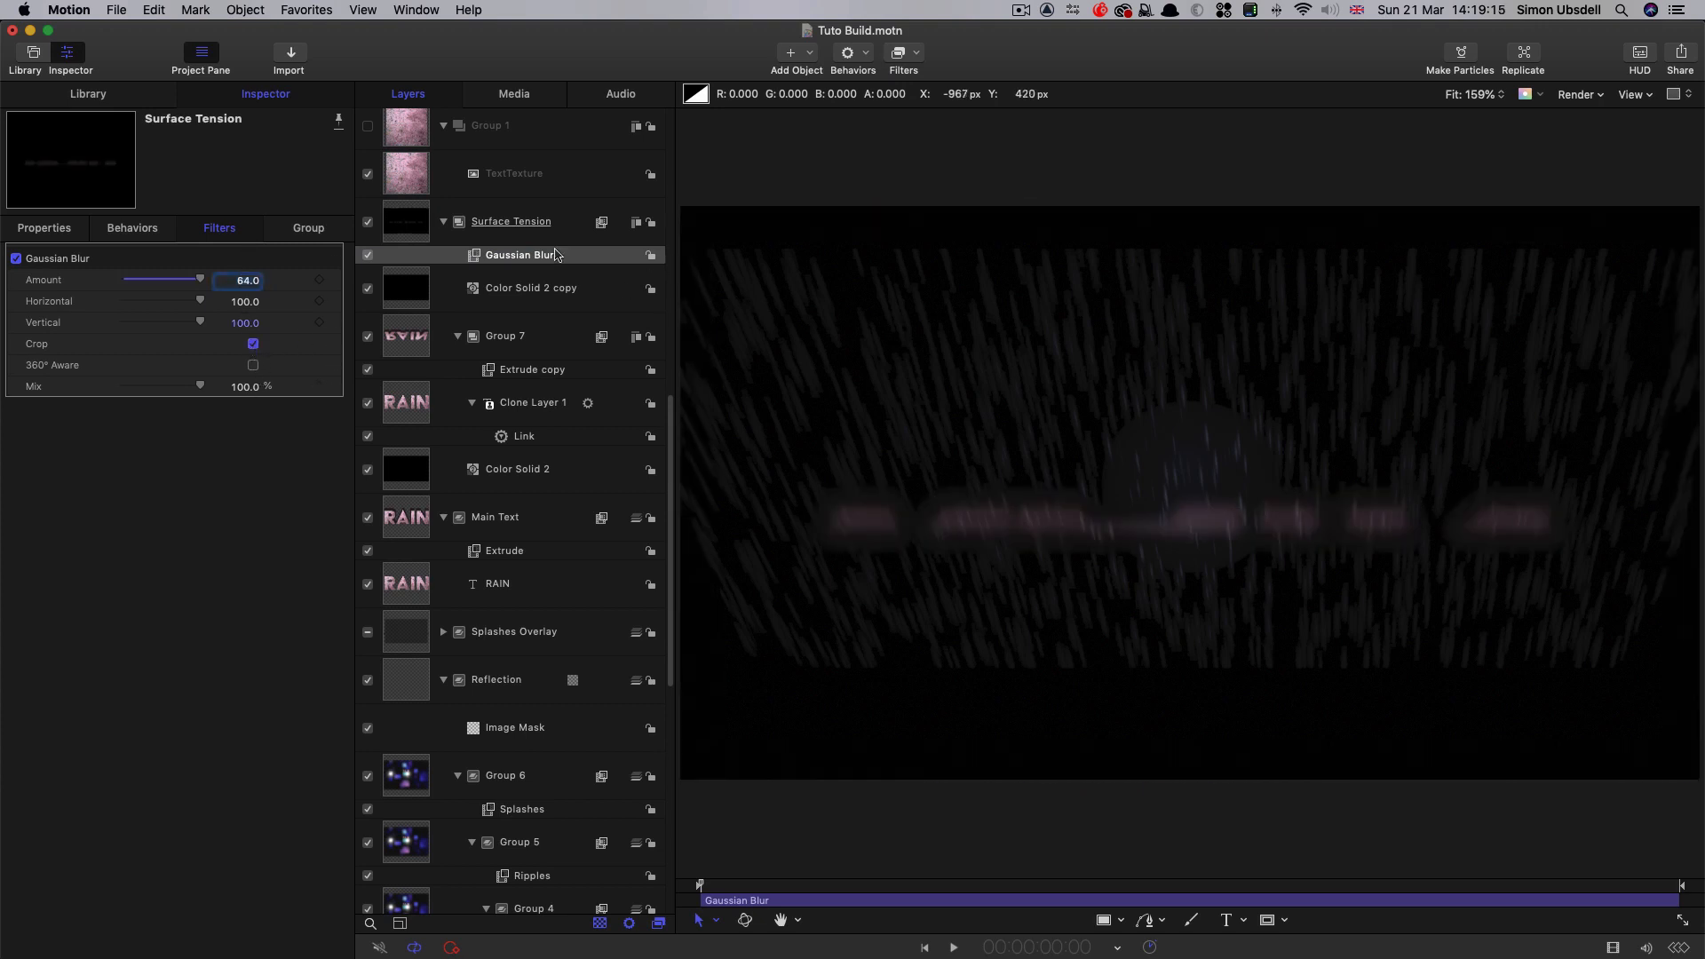
# - Add a Levels filter to the Surface Tension group and lower its input white point to about the histogram's midpoint
pyautogui.click(915, 53)
pyautogui.moveTo(924, 123)
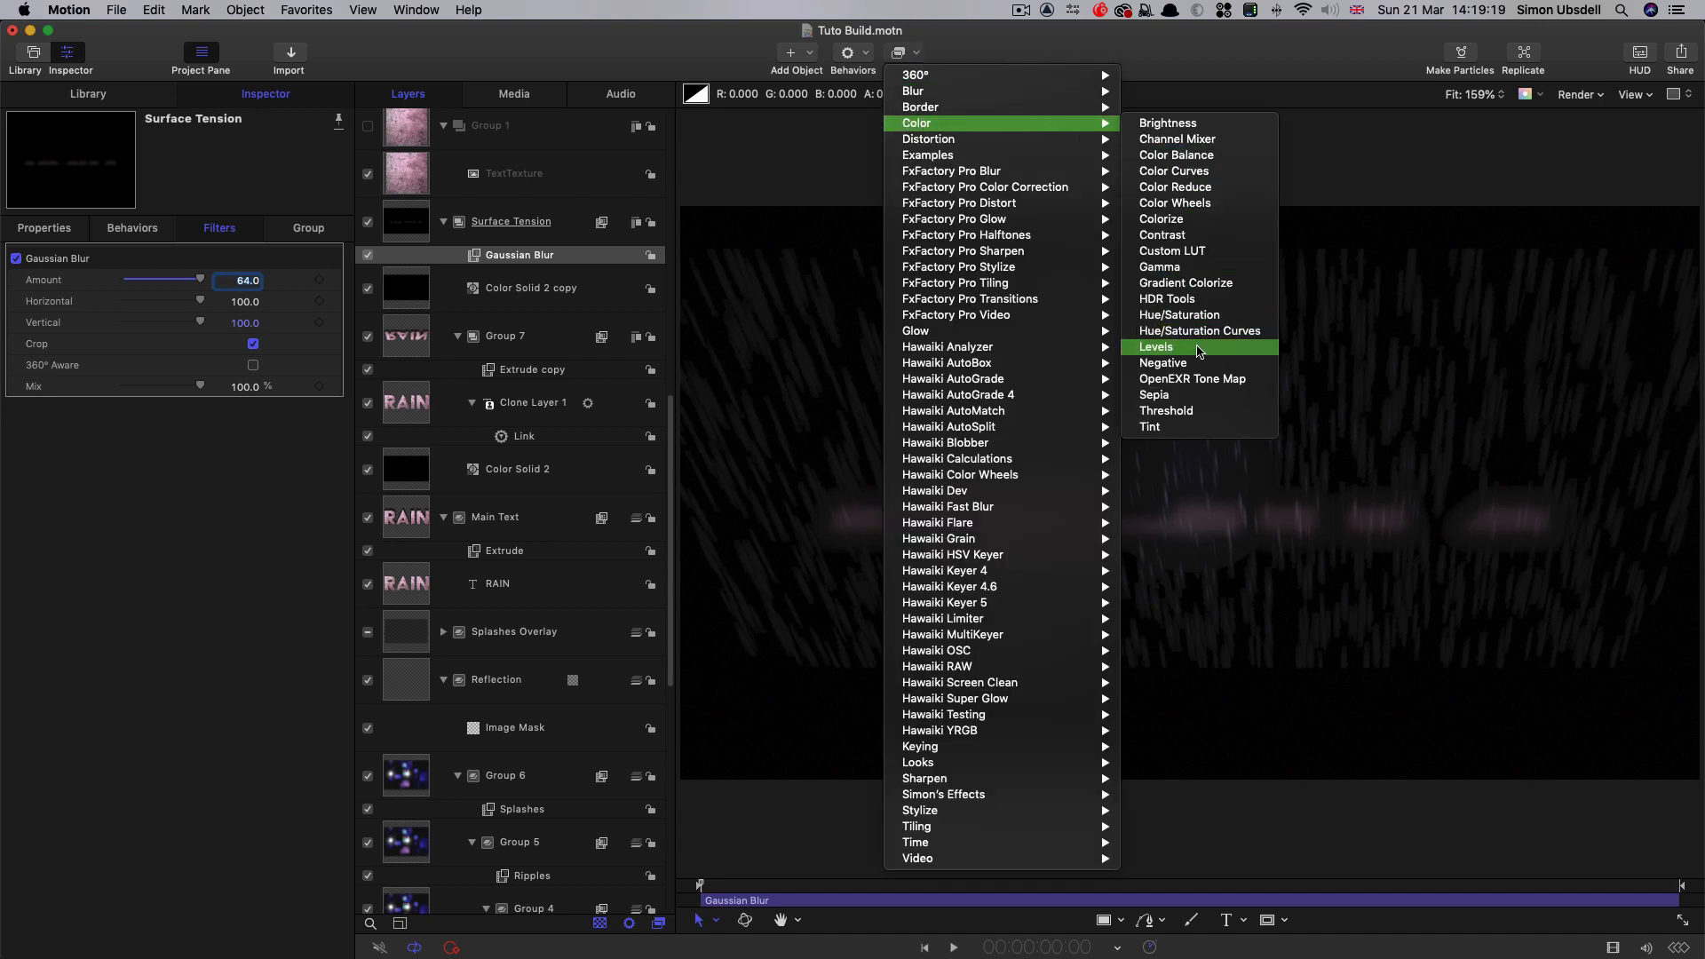
pyautogui.click(1157, 346)
pyautogui.moveTo(330, 378); pyautogui.dragTo(228, 380)
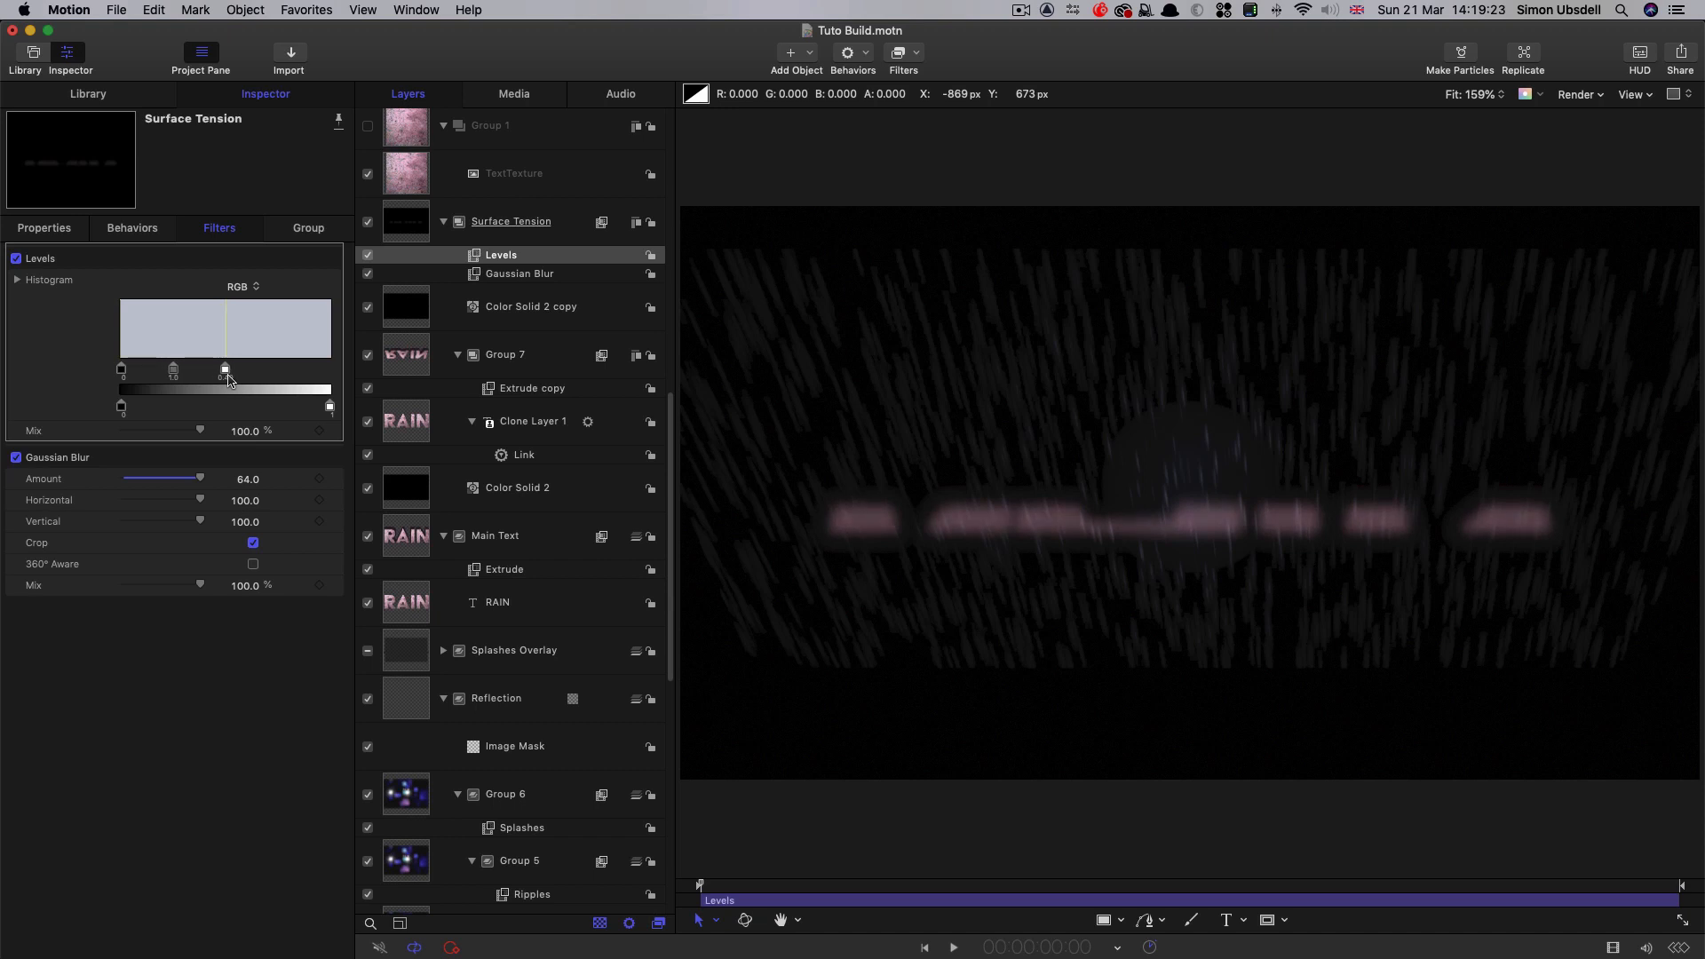
# - Hide the Surface Tension group and nest Group 5 in a new group inside Group 6
pyautogui.click(426, 221)
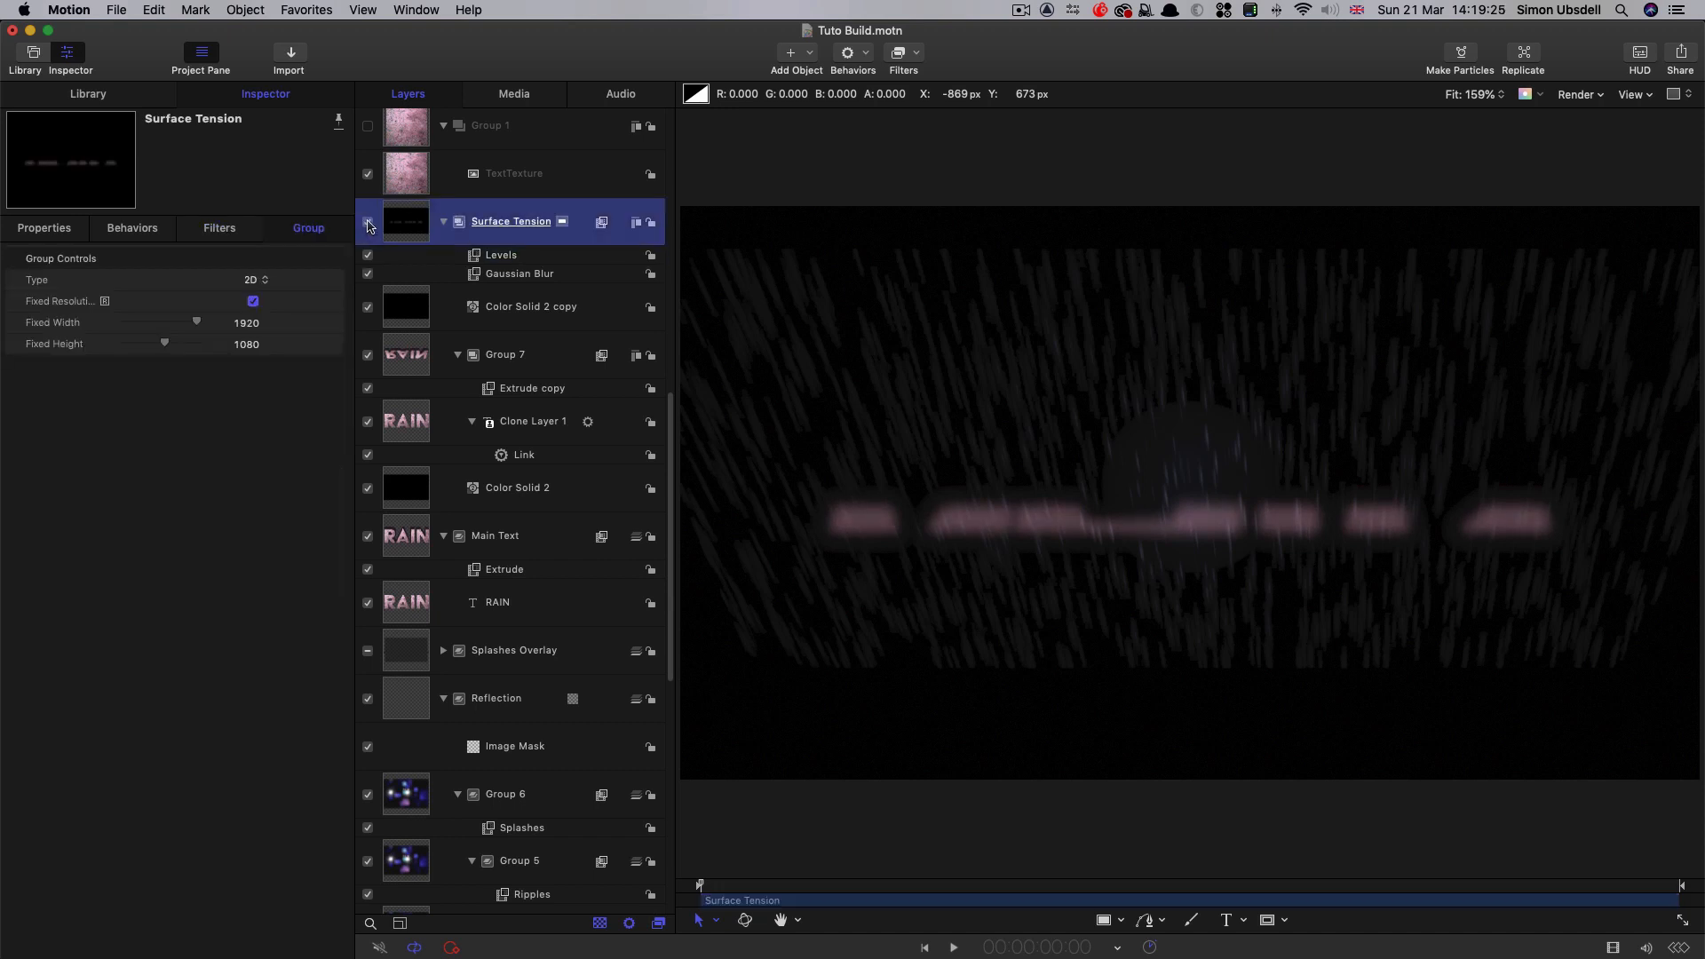
pyautogui.click(367, 222)
pyautogui.scroll(-5, 525, 535)
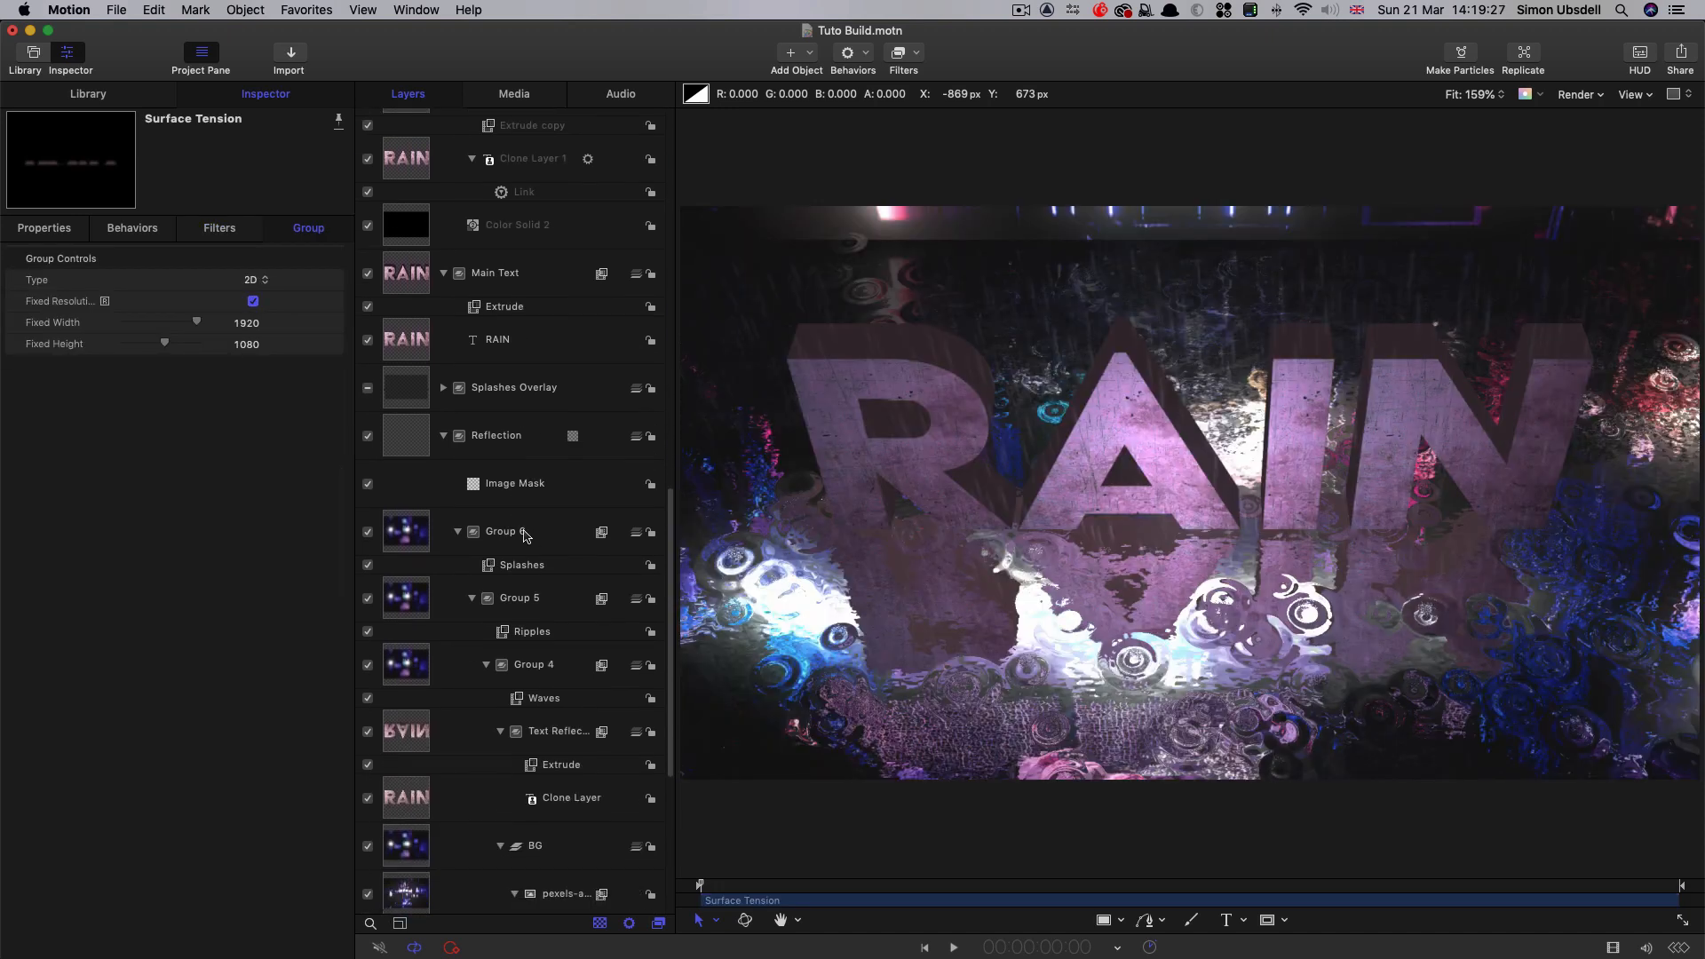
pyautogui.scroll(5, 525, 536)
pyautogui.scroll(-3, 525, 535)
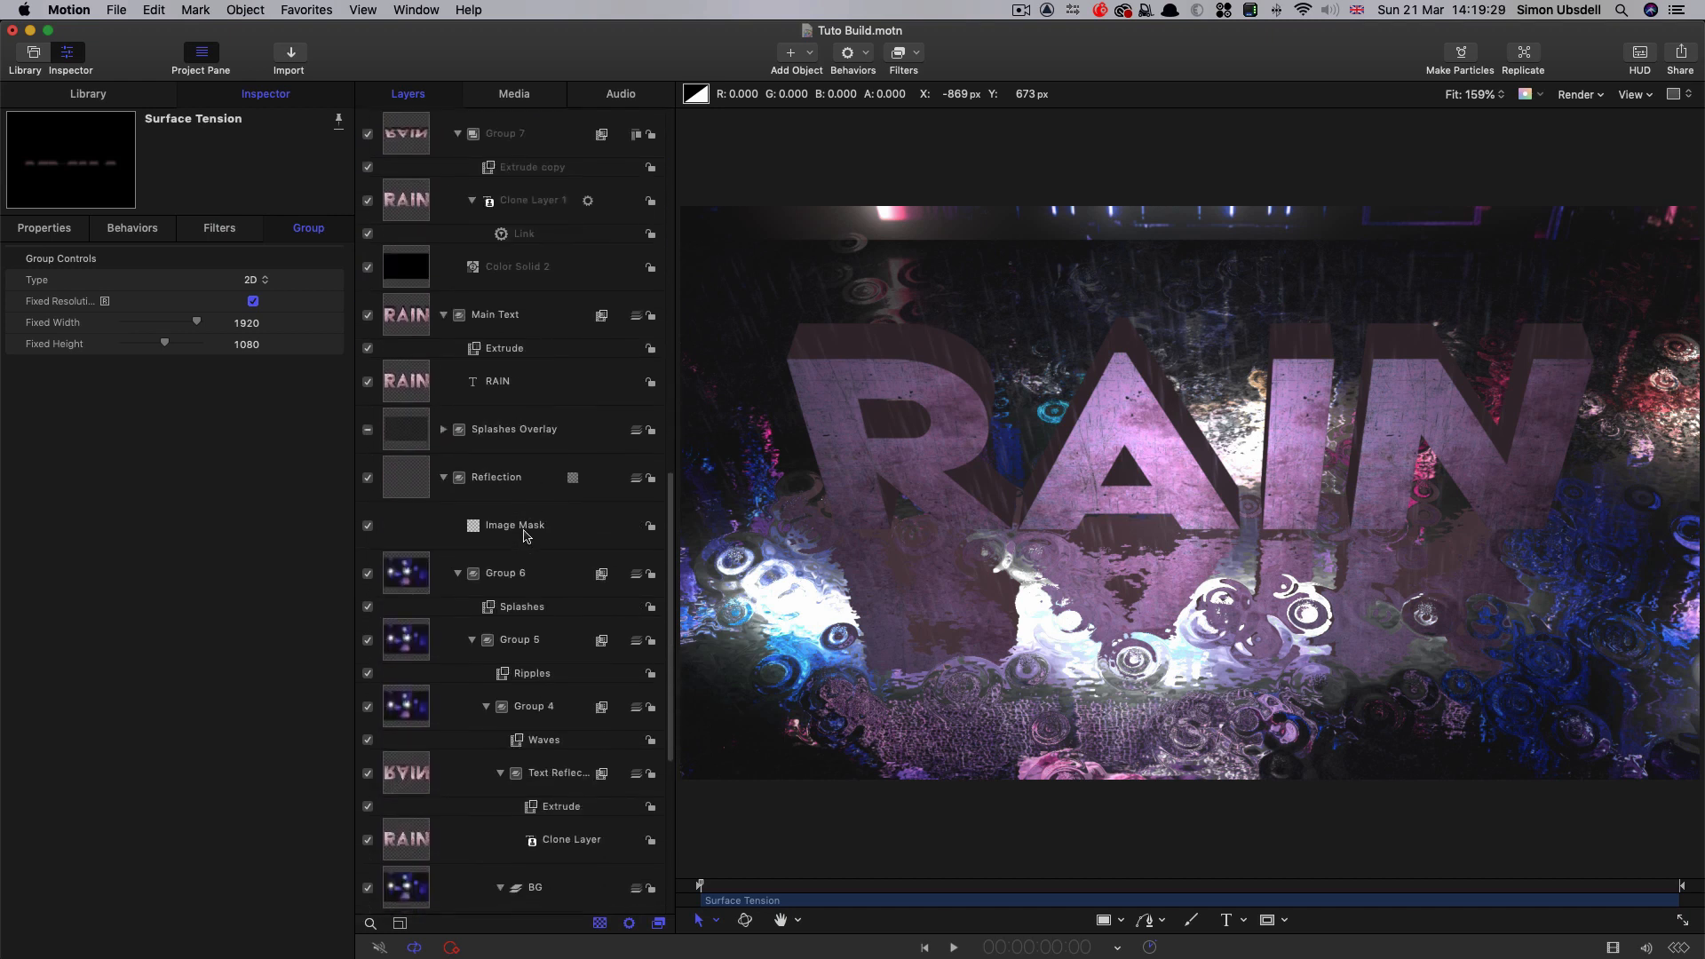
pyautogui.scroll(-3, 524, 533)
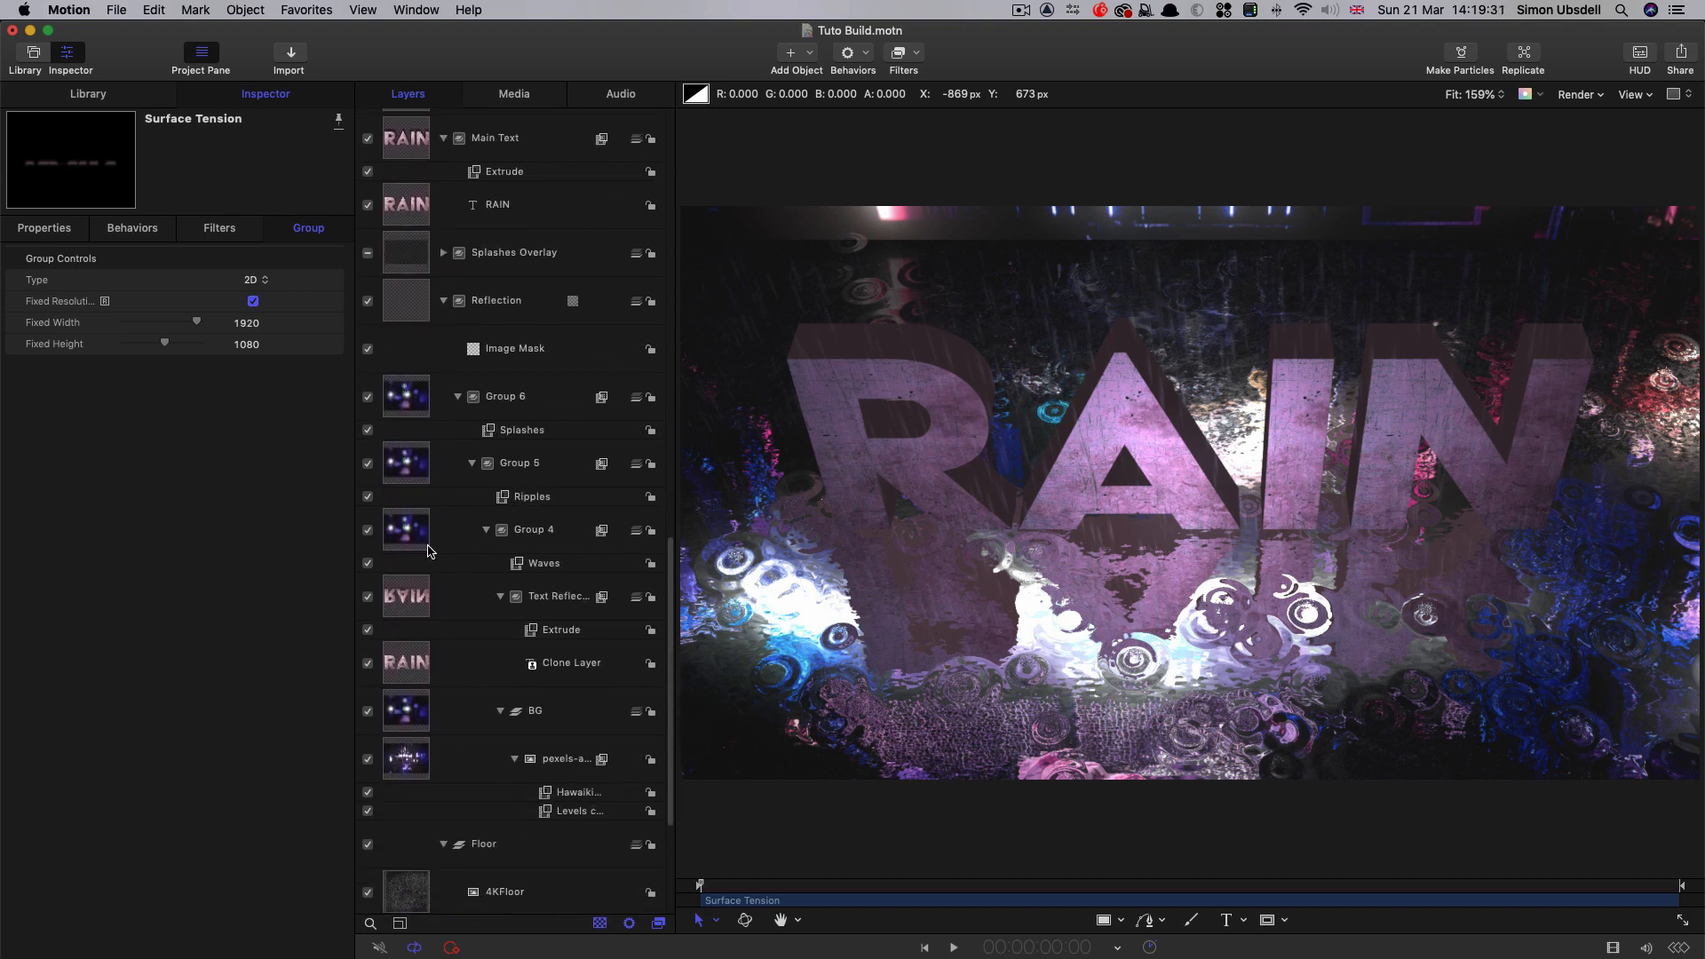
pyautogui.click(410, 468)
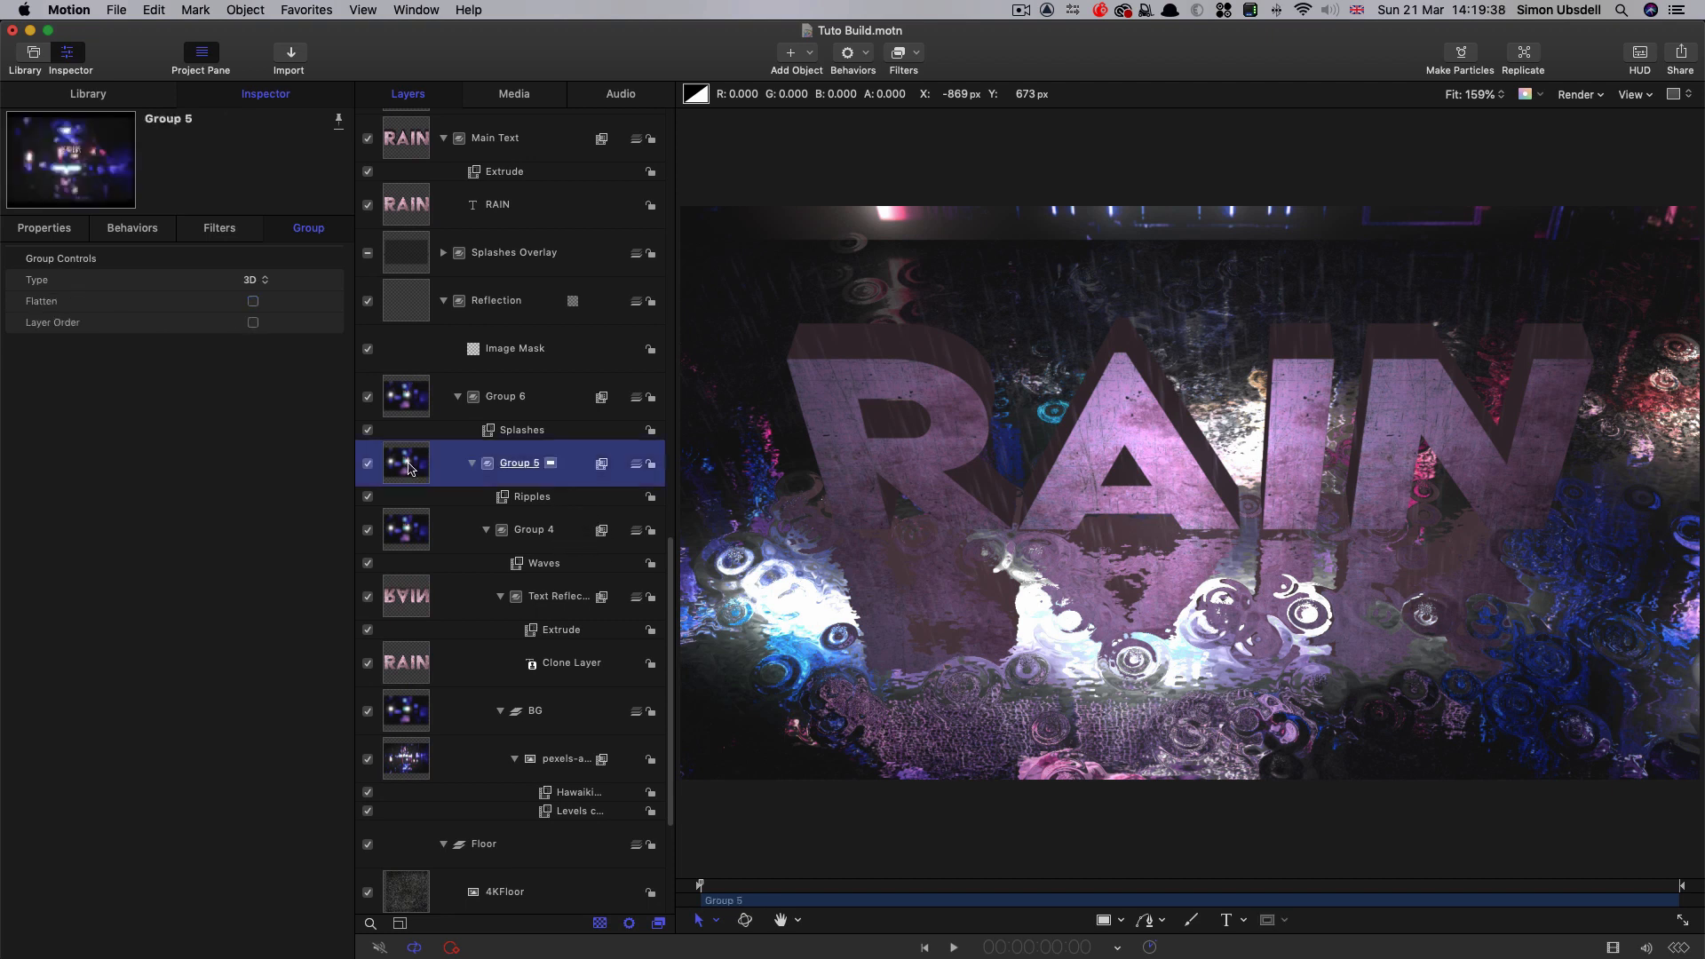
pyautogui.press('super+shift+n')
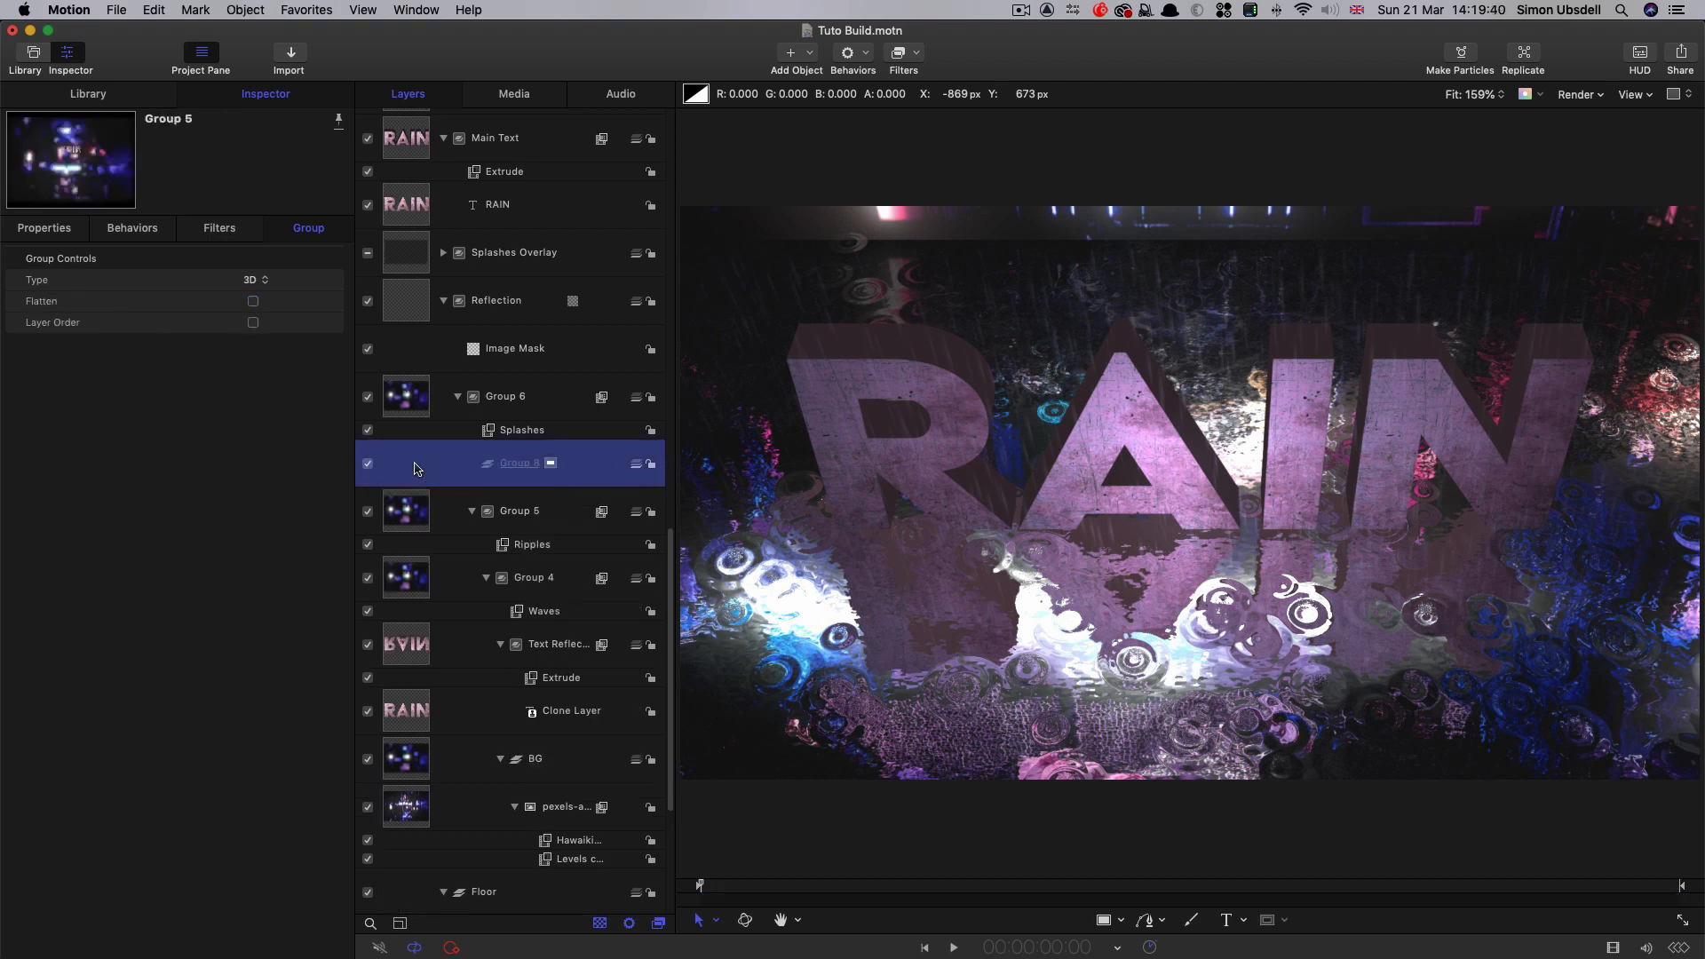
pyautogui.moveTo(394, 521); pyautogui.dragTo(586, 463)
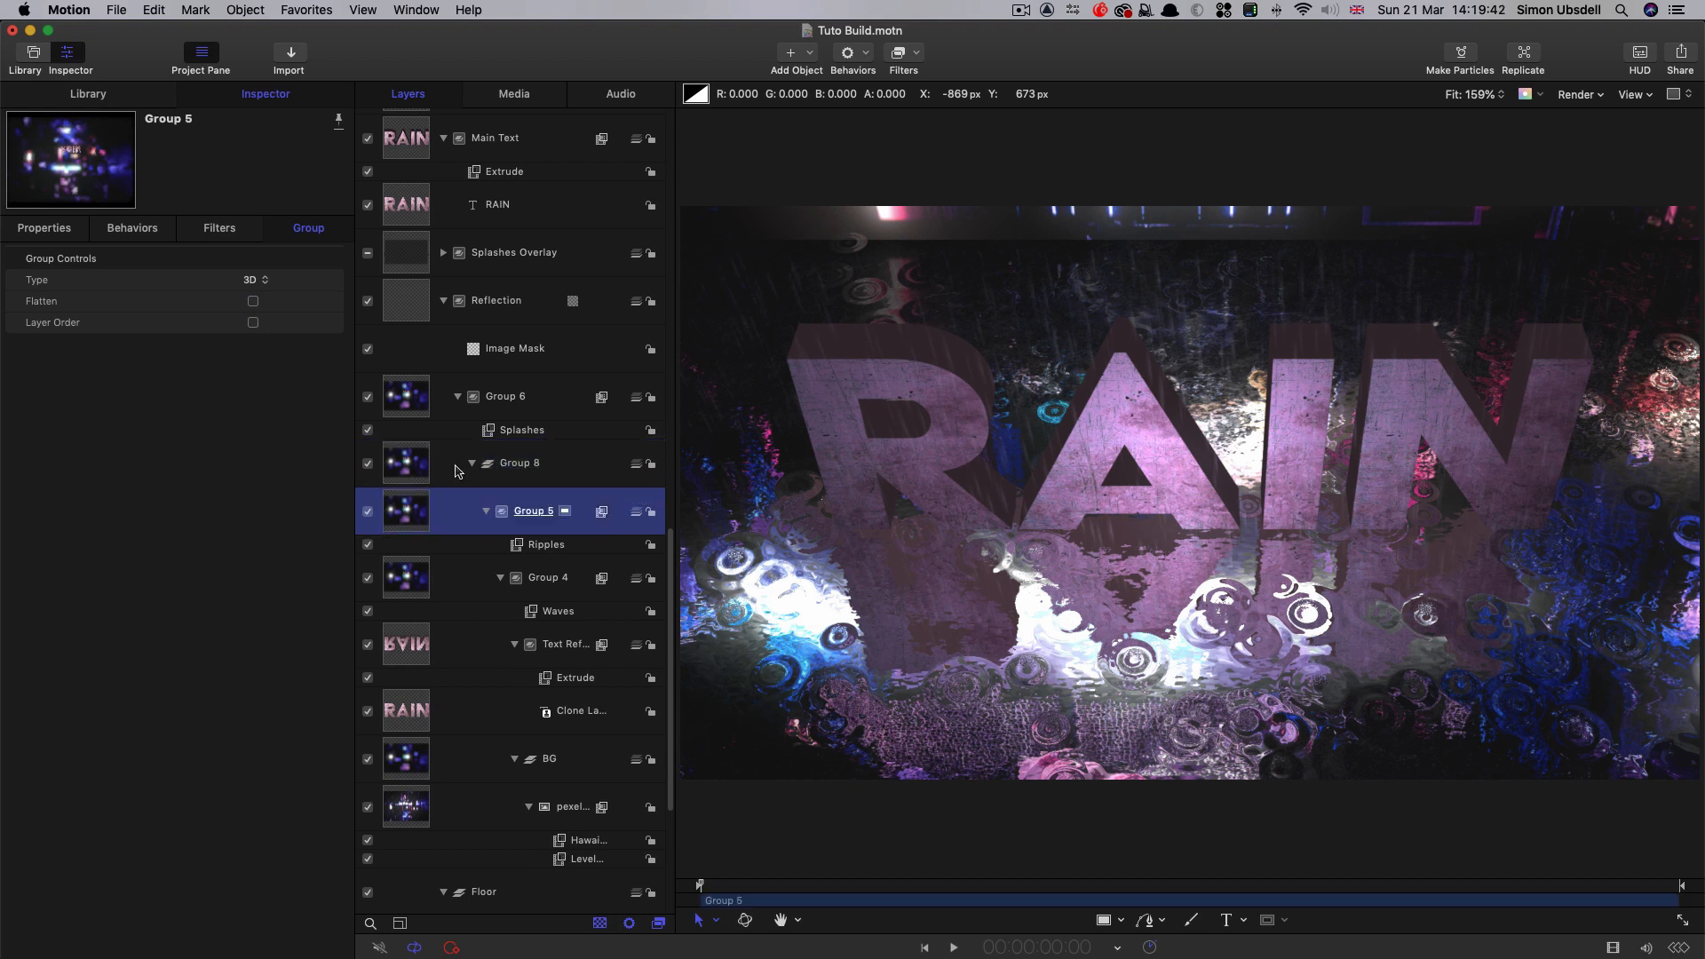
# - Add a Bump Map distortion filter to the new Group 8, using the Surface Tension group as its map image
pyautogui.click(411, 468)
pyautogui.click(914, 57)
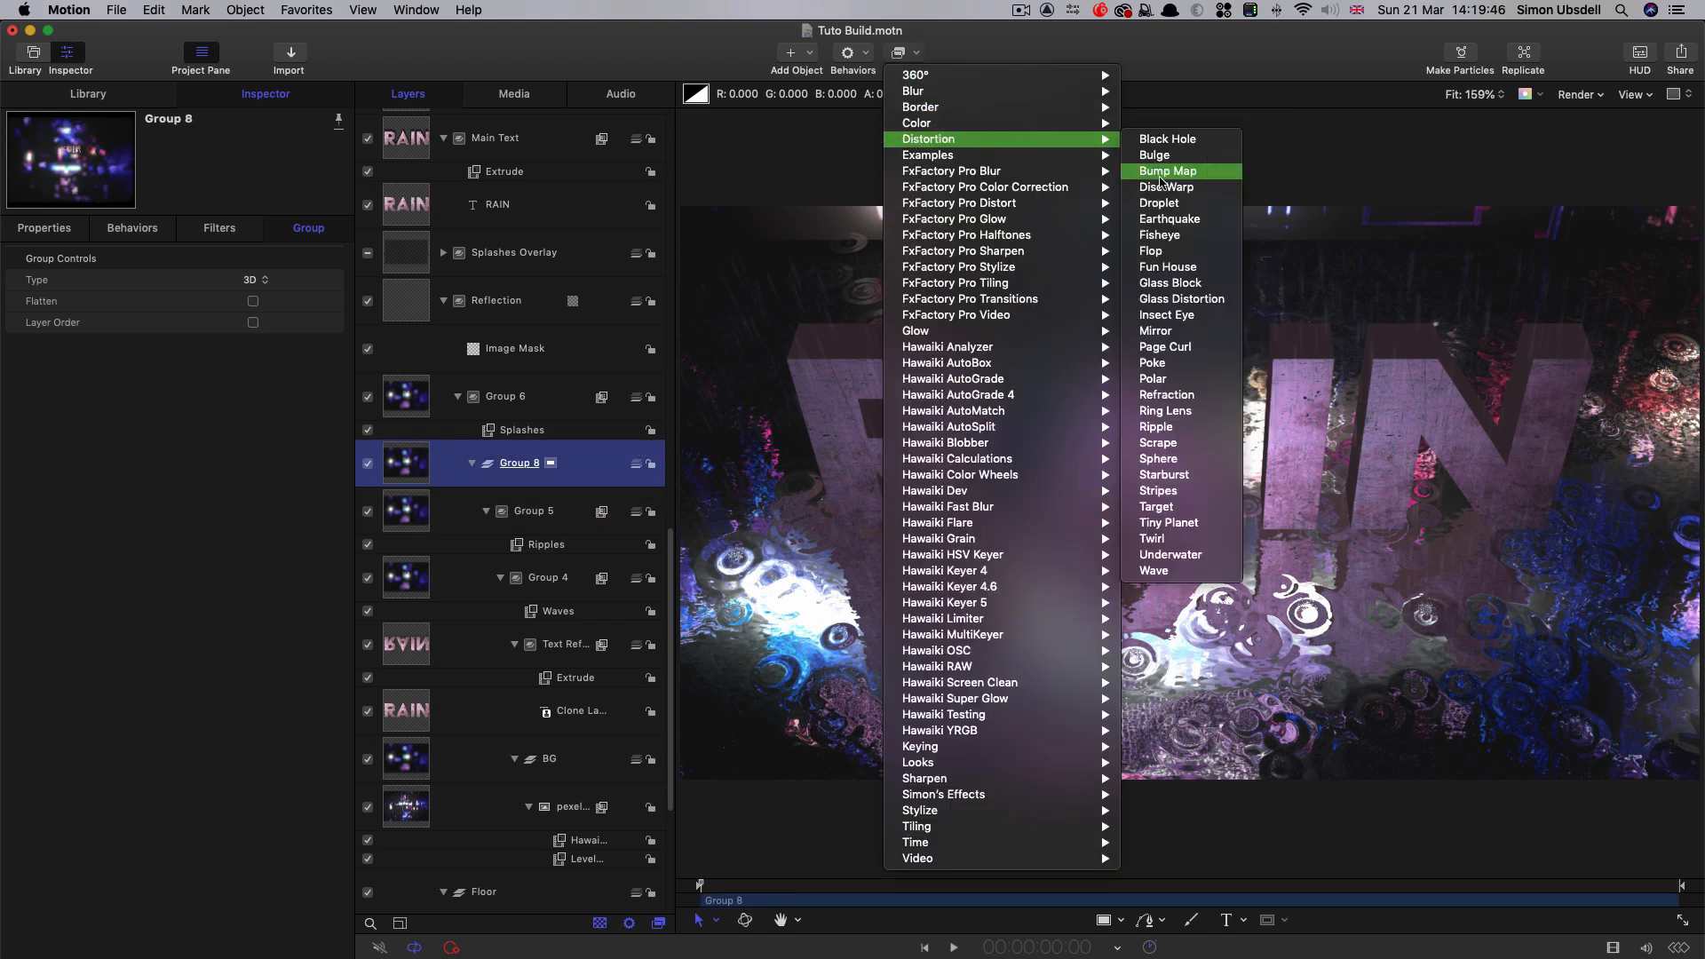
pyautogui.click(1154, 178)
pyautogui.scroll(10, 567, 275)
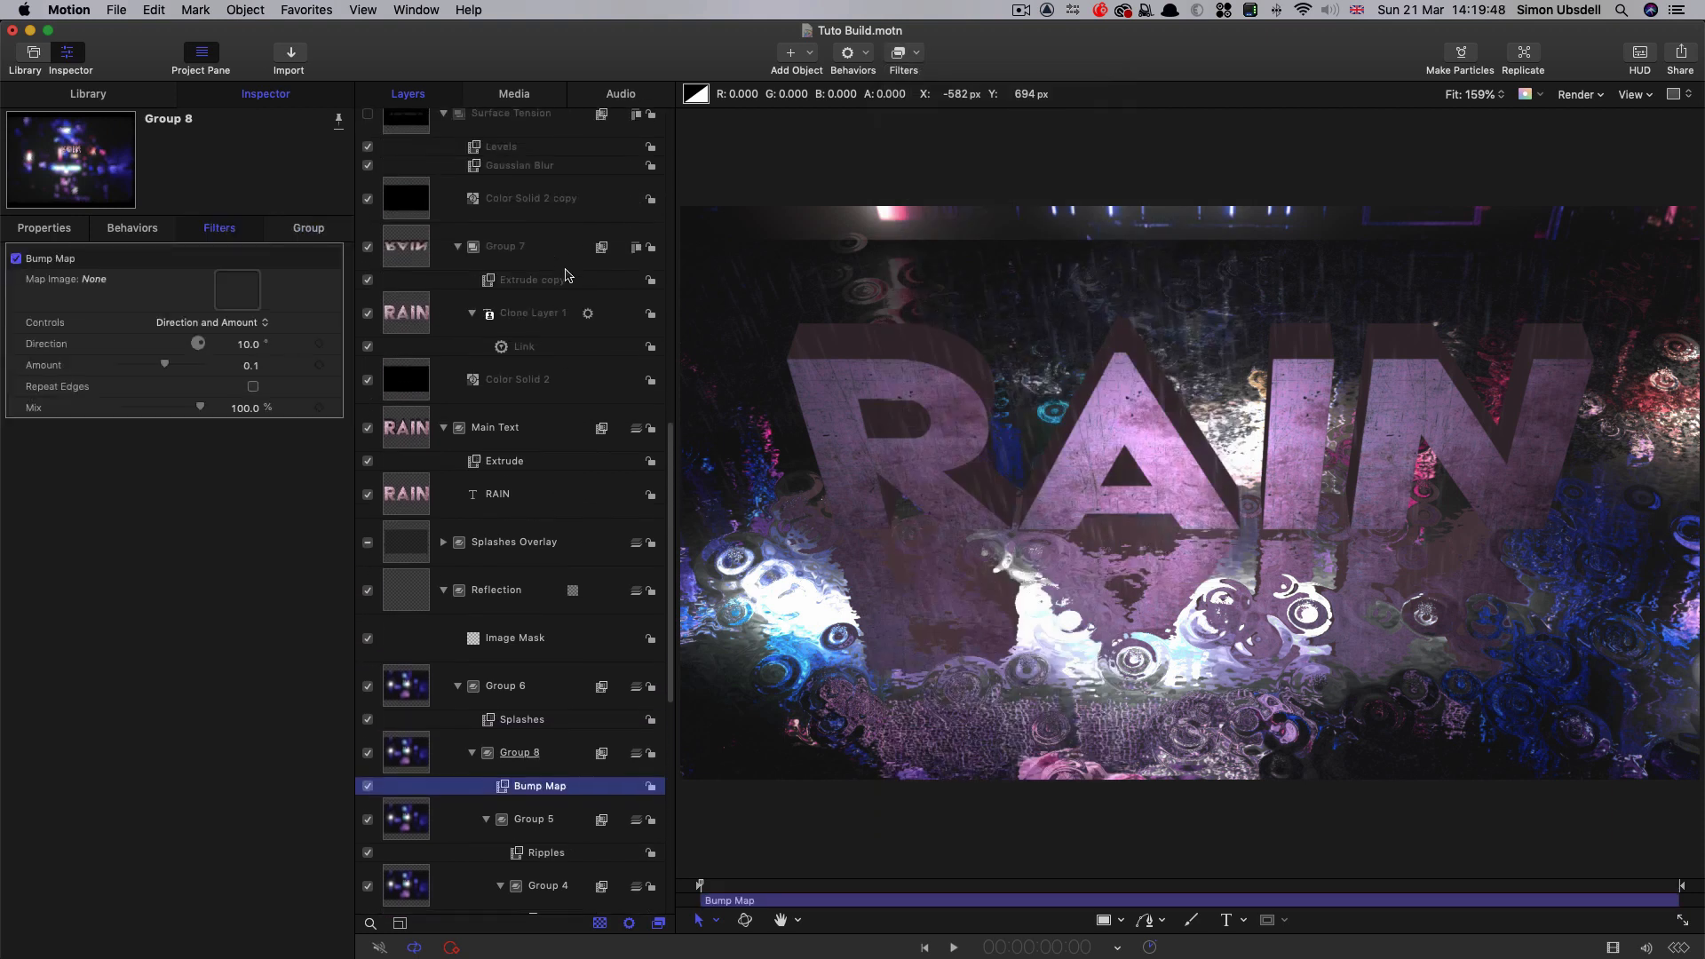
pyautogui.scroll(2, 558, 278)
pyautogui.moveTo(411, 284); pyautogui.dragTo(242, 286)
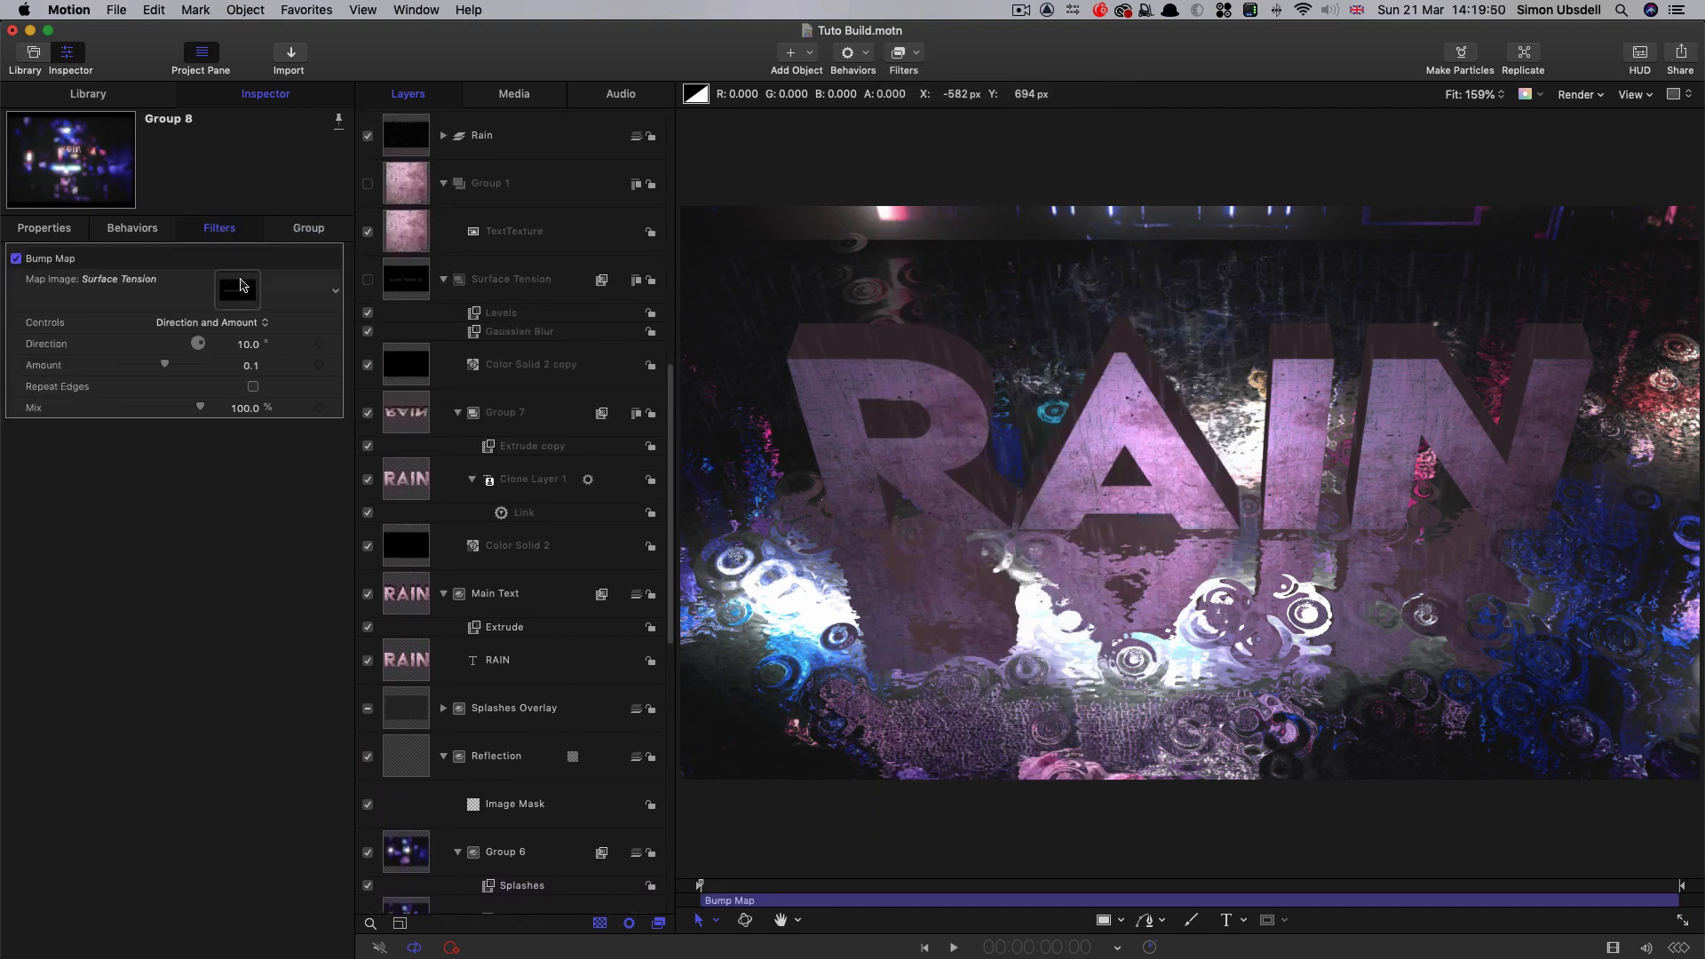
# - Set the Bump Map filter's amount to 5
pyautogui.click(251, 366)
pyautogui.write('5')
pyautogui.press('Return')
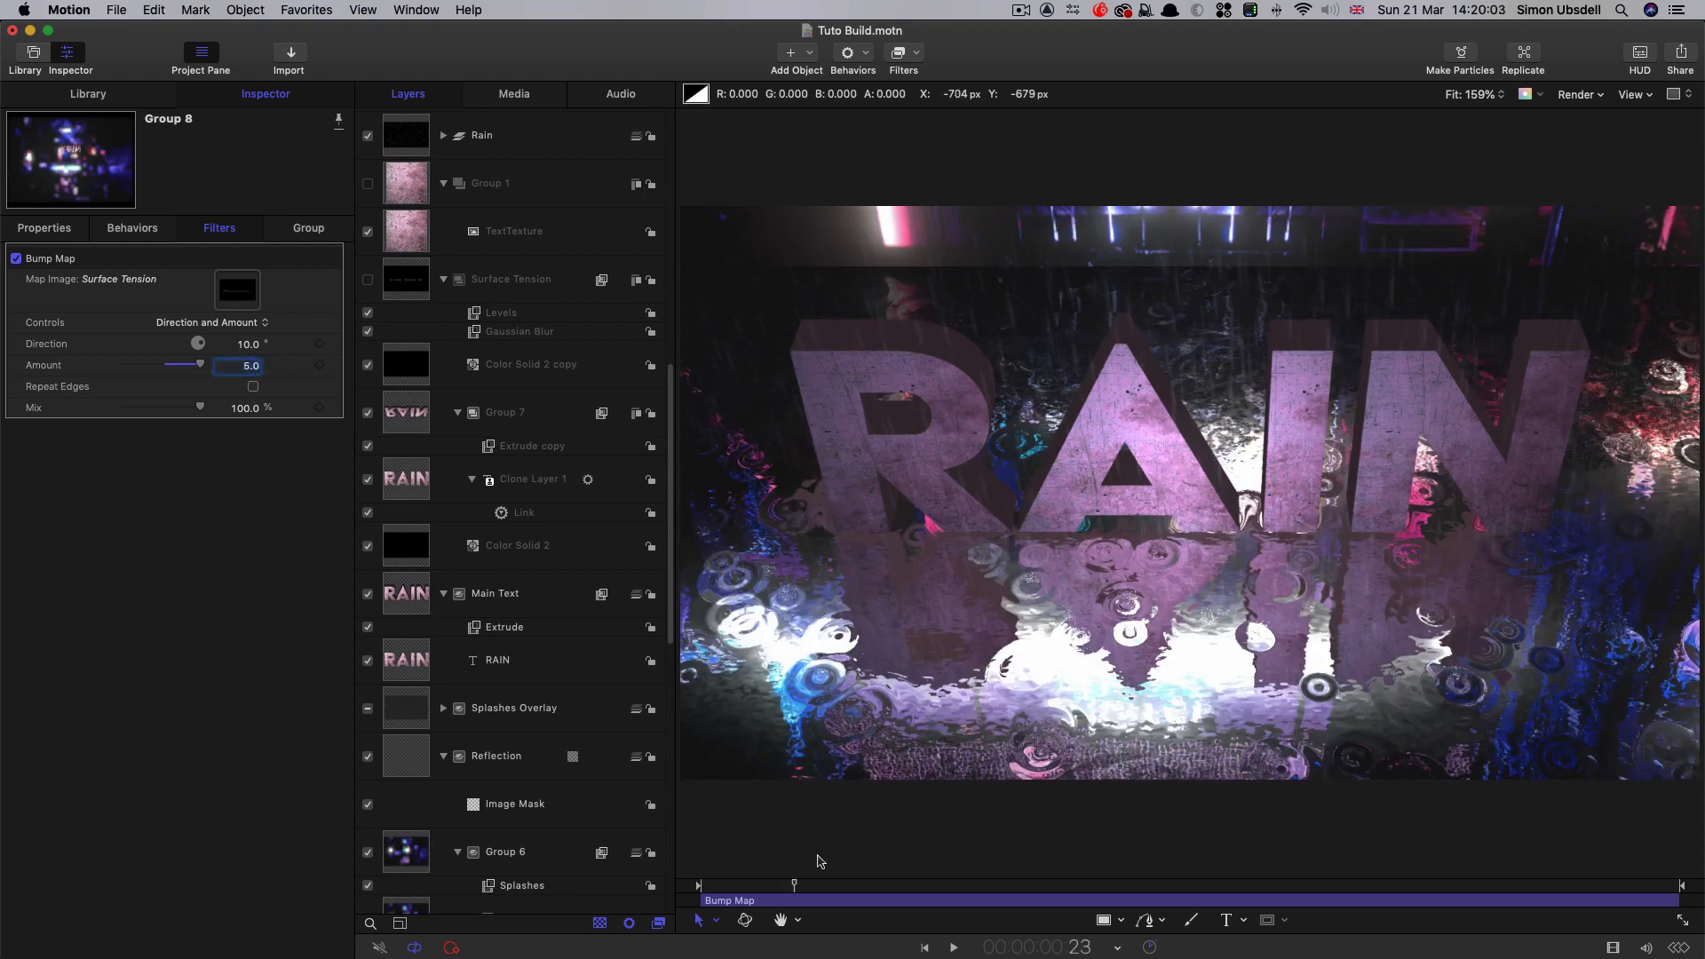
# - Switch Group 8's Bump Map filter off and on to compare the reflection at the base of the text
pyautogui.scroll(-3, 537, 661)
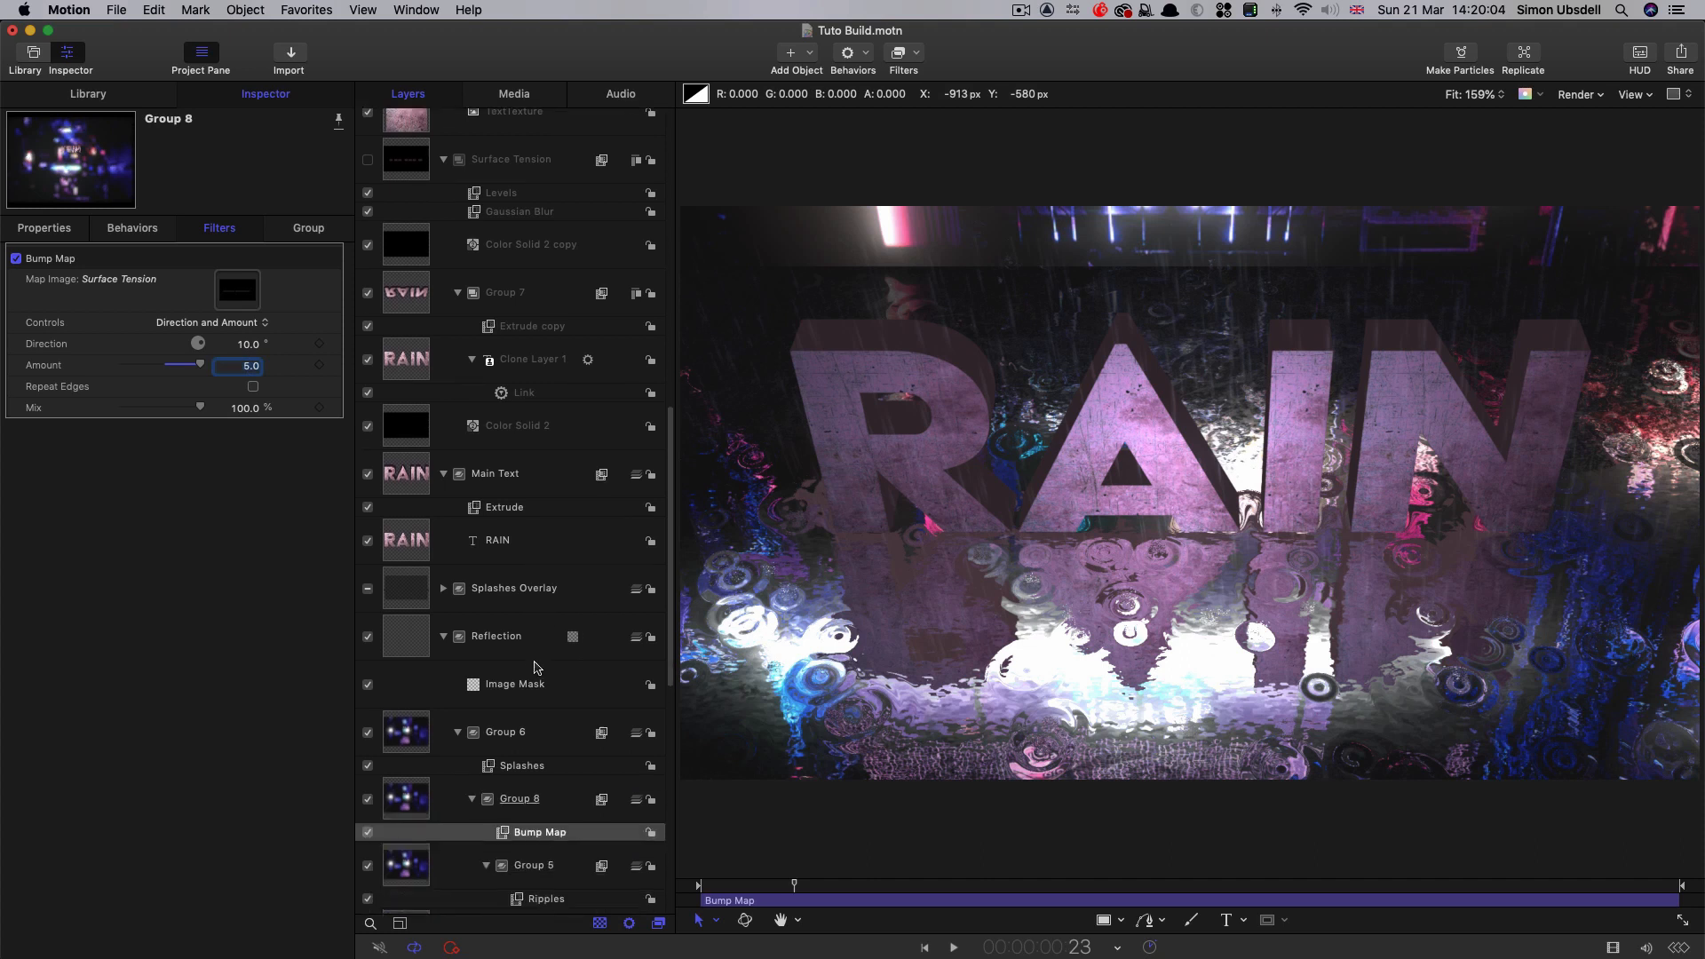
pyautogui.click(368, 822)
pyautogui.click(368, 822)
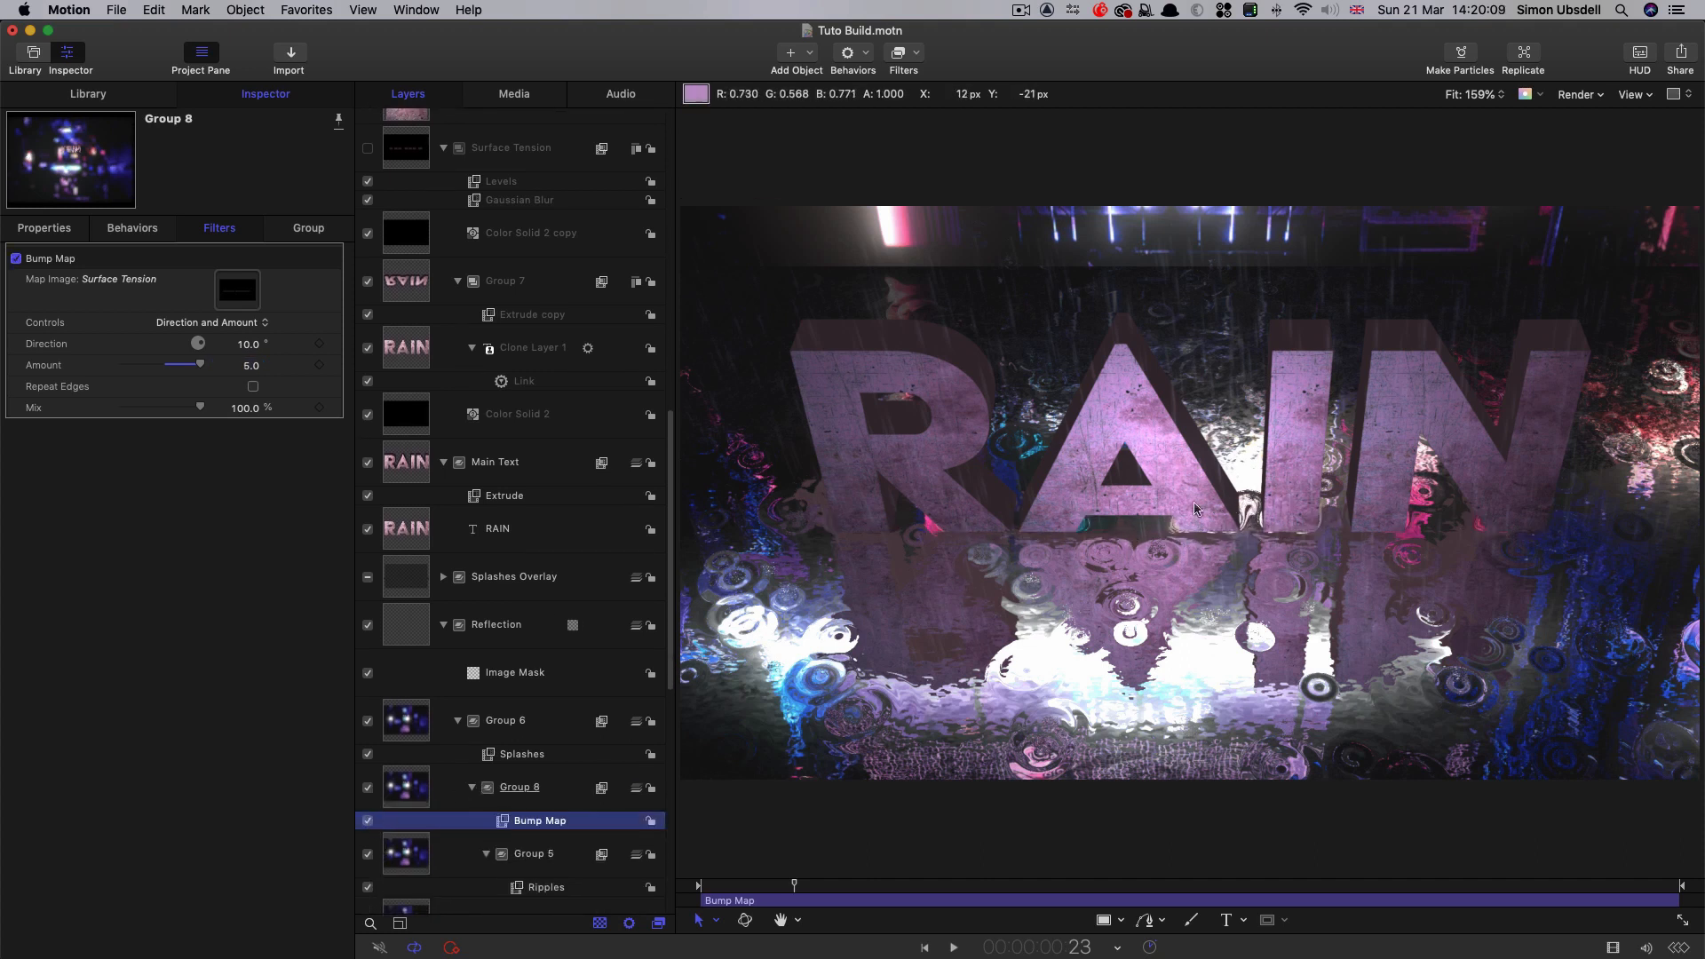
pyautogui.scroll(3, 626, 413)
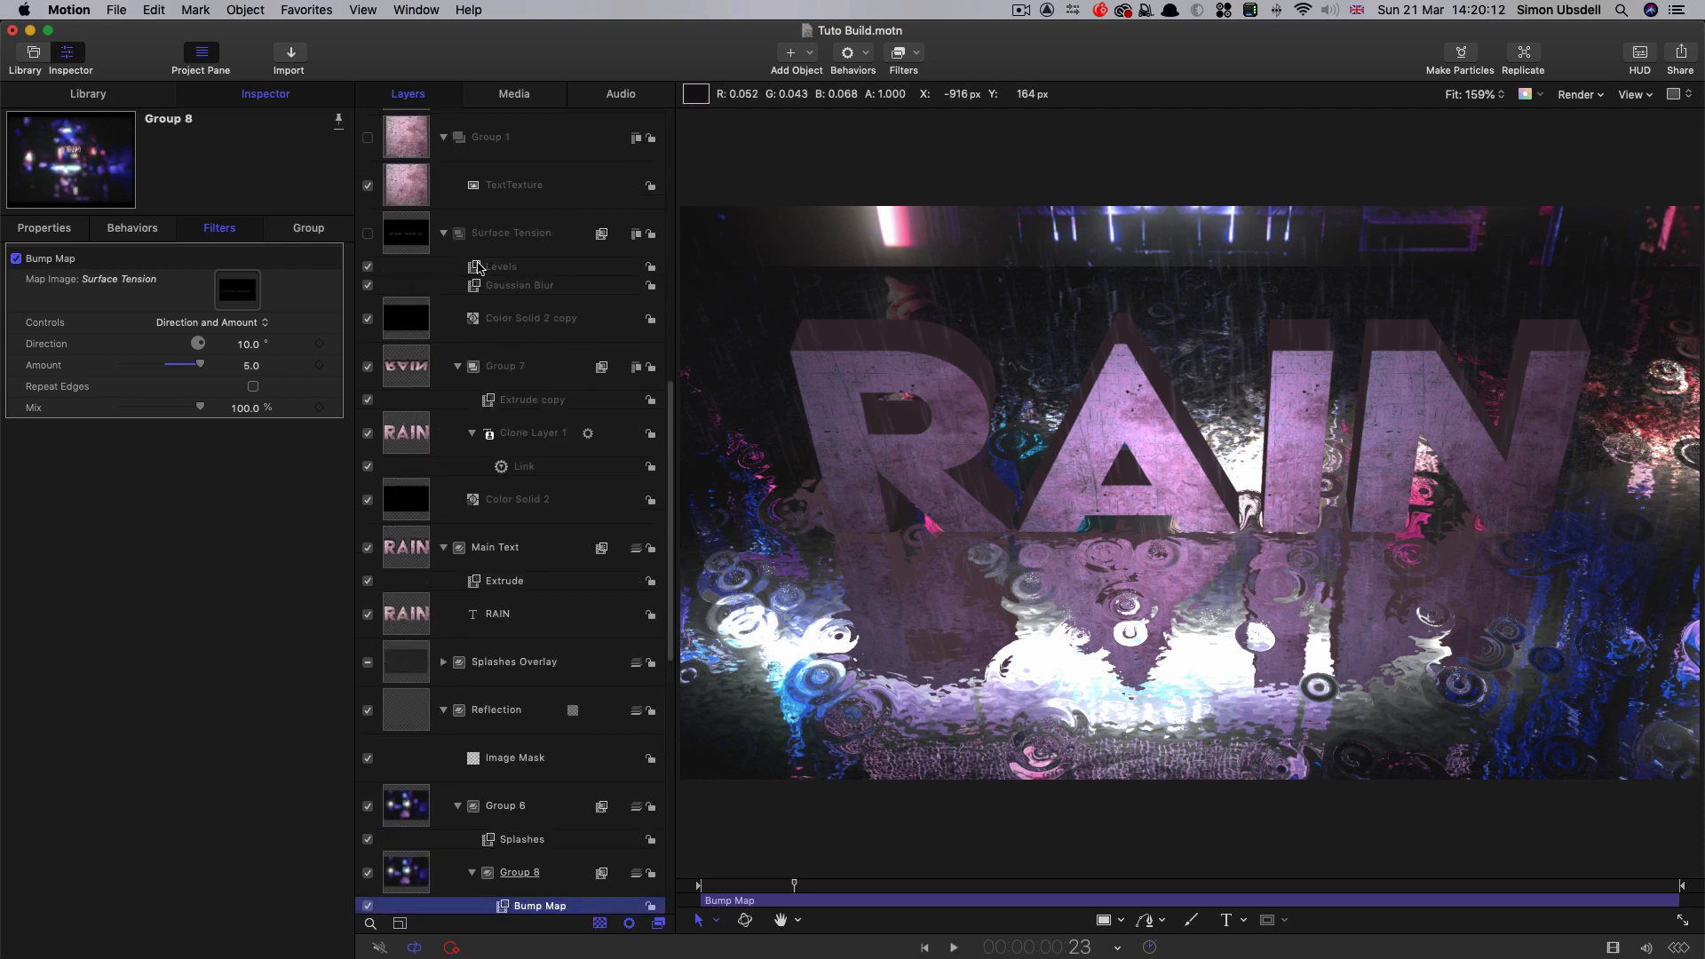
# - Lower the Surface Tension Levels filter's white input to about 0.27, set its Gaussian Blur amount to 81, and scrub through the result
pyautogui.click(480, 266)
pyautogui.moveTo(225, 370); pyautogui.dragTo(178, 374)
pyautogui.moveTo(248, 479); pyautogui.dragTo(261, 479)
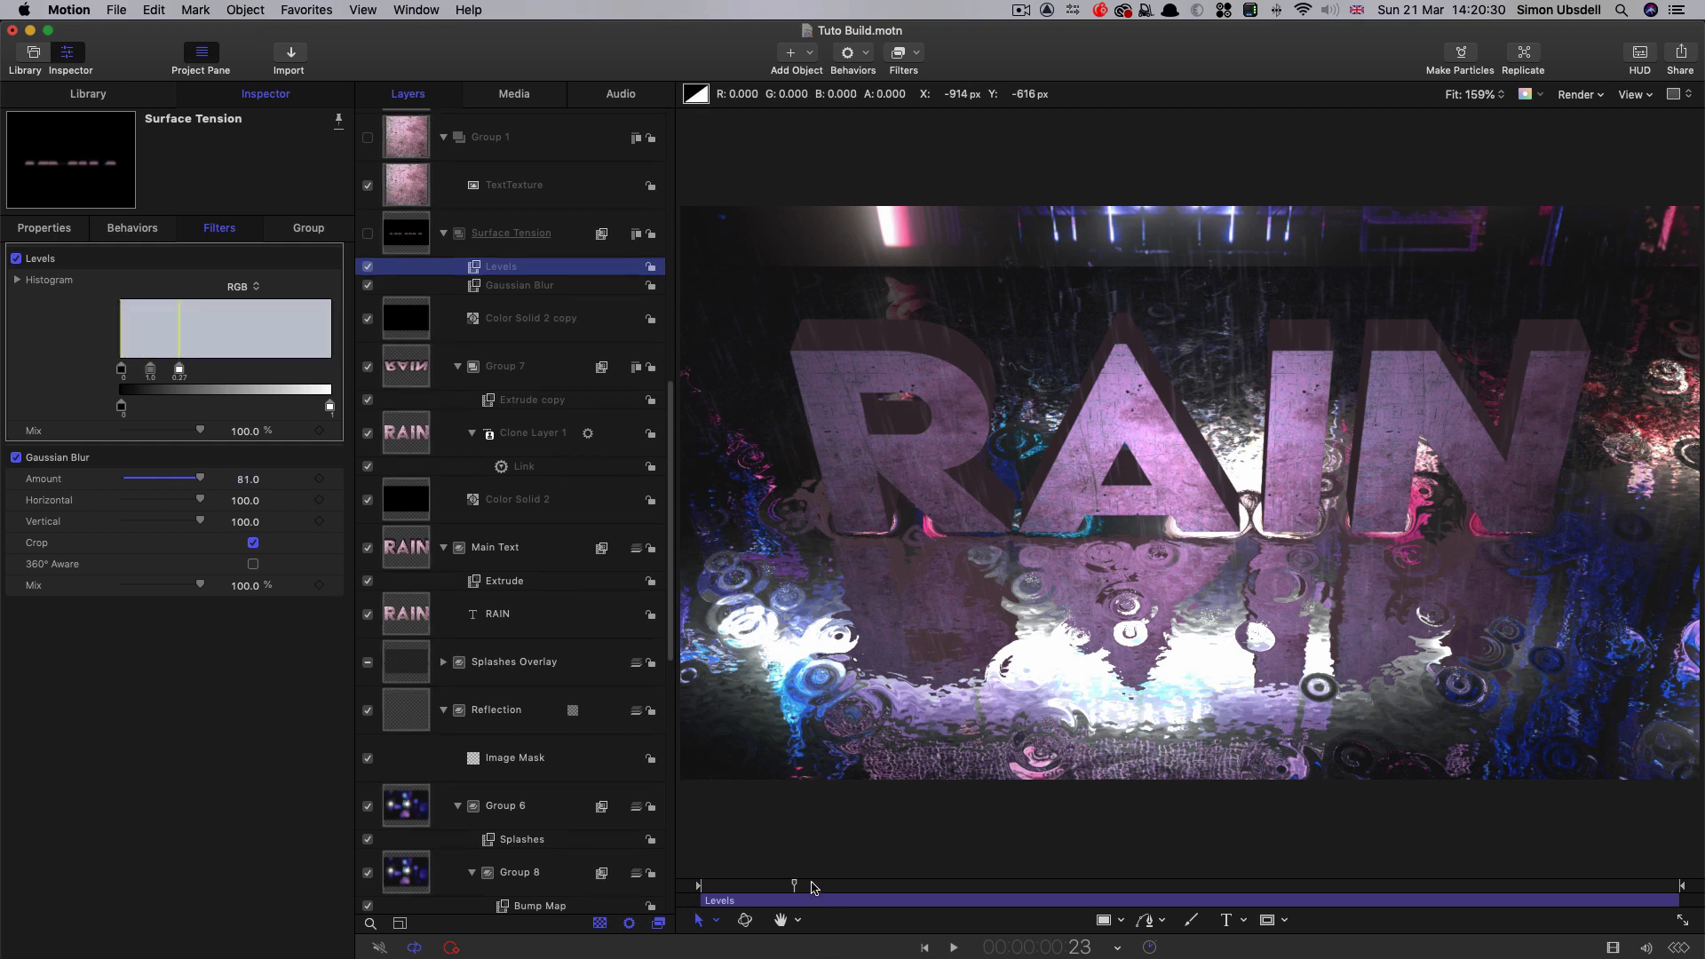
pyautogui.moveTo(794, 884); pyautogui.dragTo(611, 879)
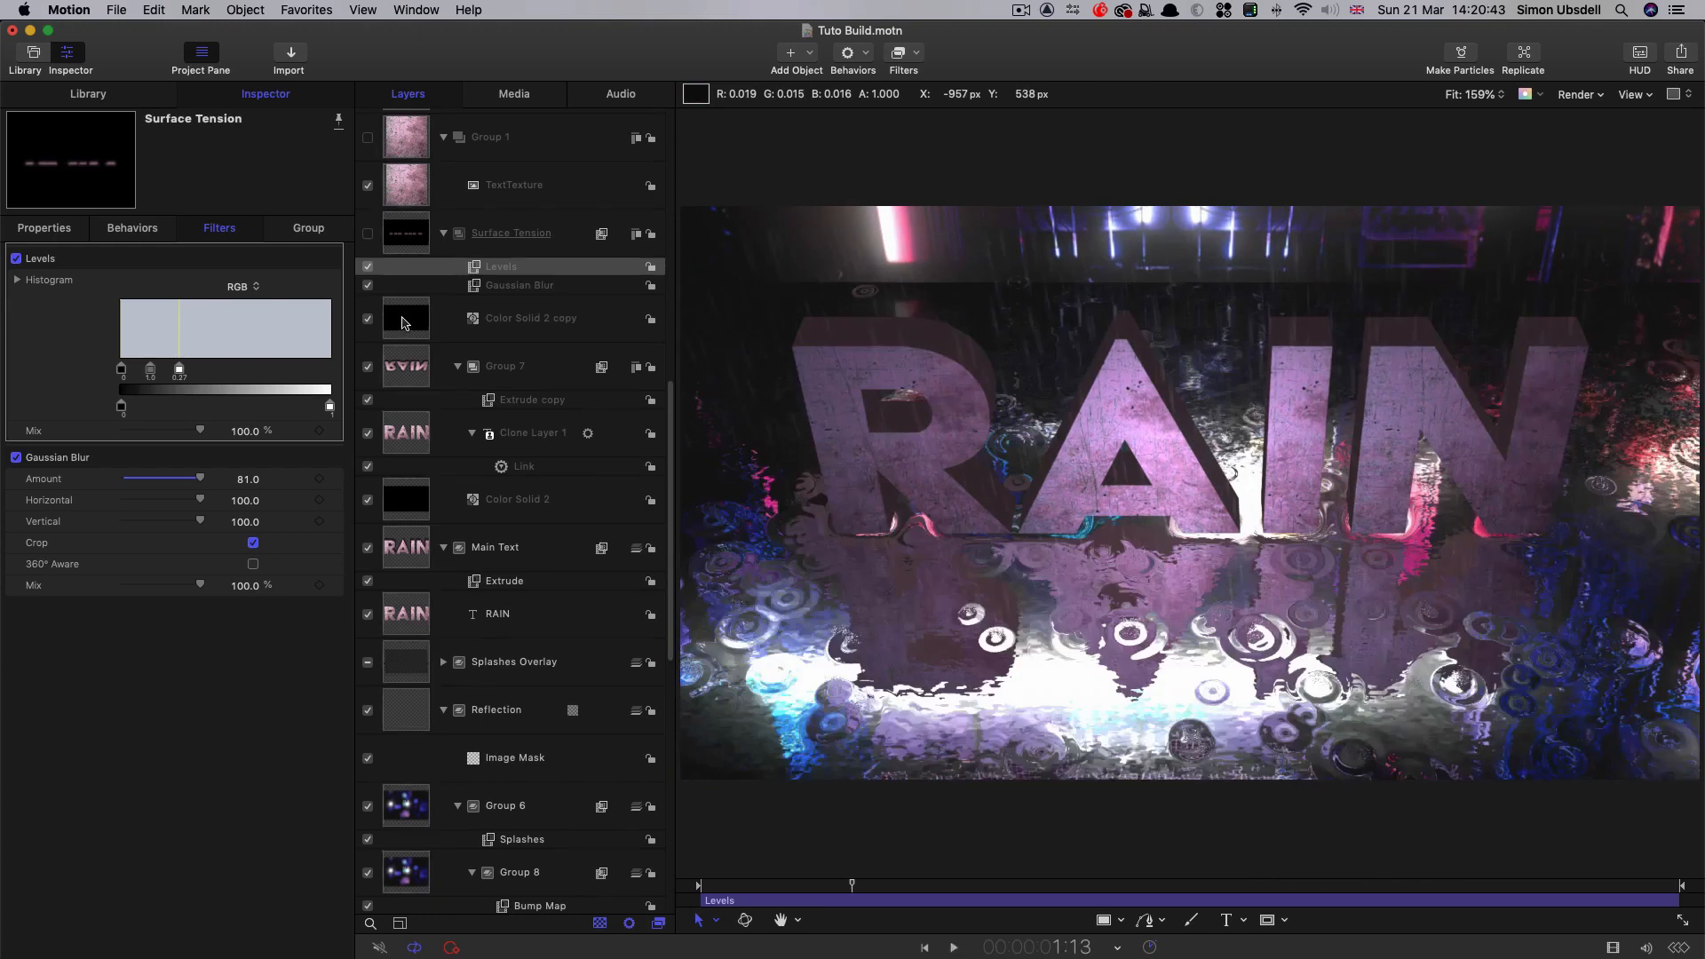
# - Solo the Surface Tension group and keyframe Color Solid 2 copy's Y position at the first frame
pyautogui.click(1020, 764)
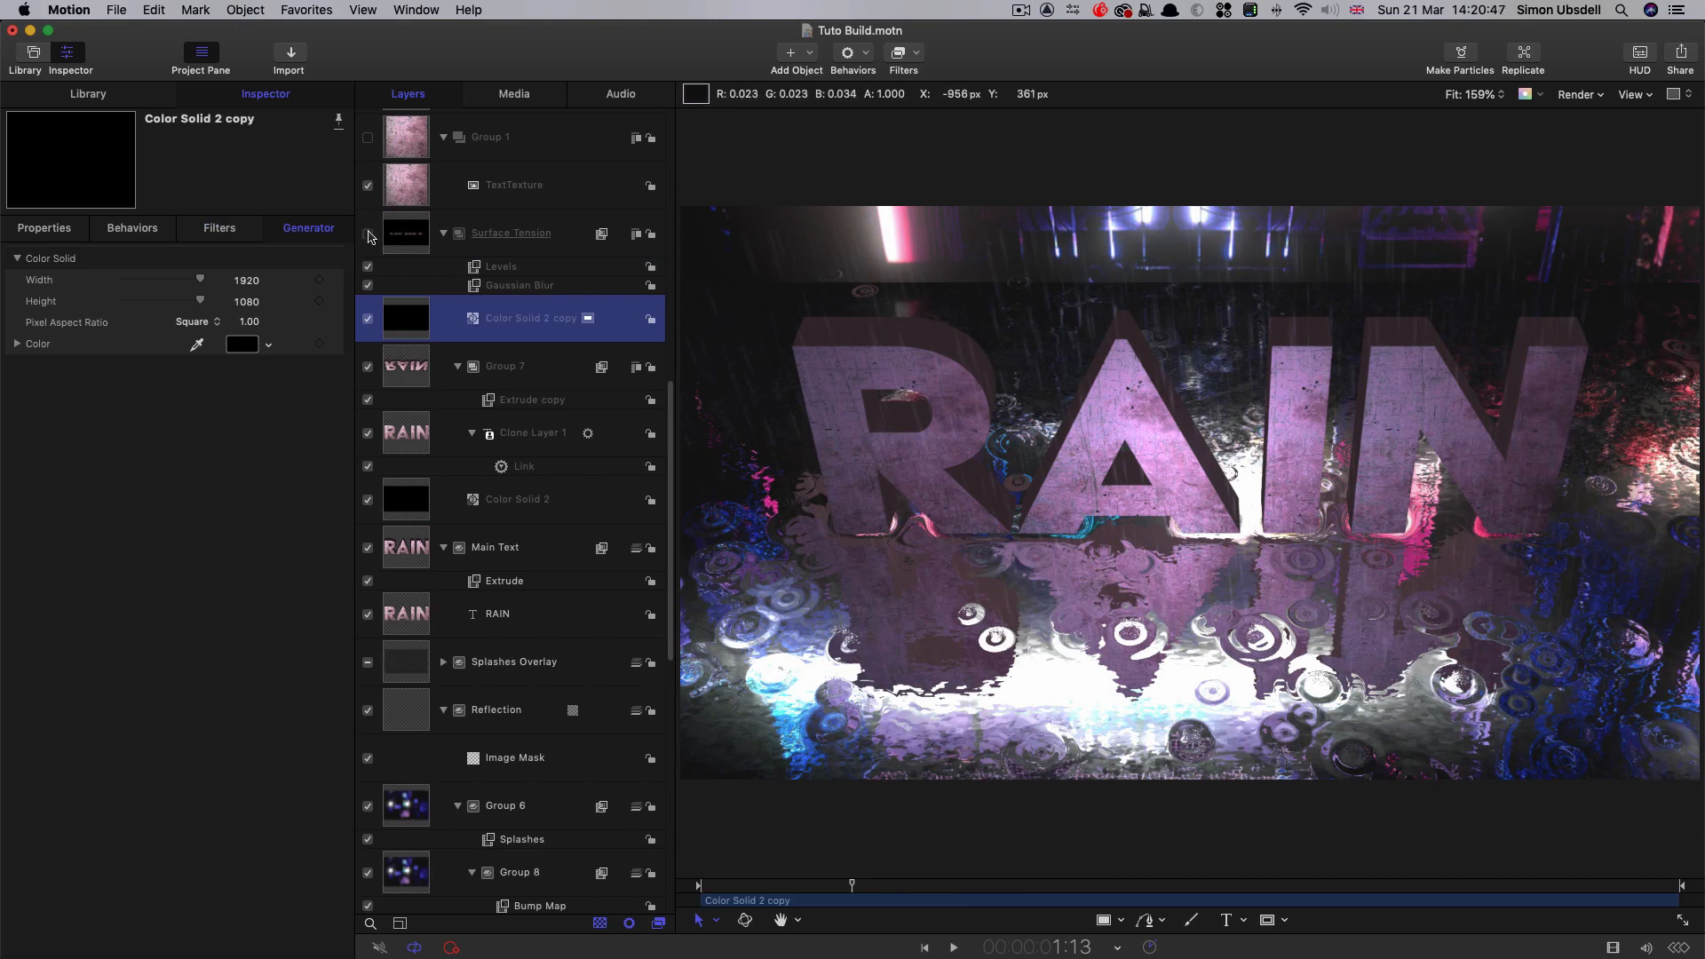
pyautogui.keyDown('alt'); pyautogui.click(368, 233); pyautogui.keyUp('alt')
pyautogui.moveTo(853, 884)
pyautogui.mouseDown()
pyautogui.moveTo(1207, 885)
pyautogui.moveTo(1310, 911)
pyautogui.moveTo(1489, 910)
pyautogui.moveTo(443, 909)
pyautogui.mouseUp()
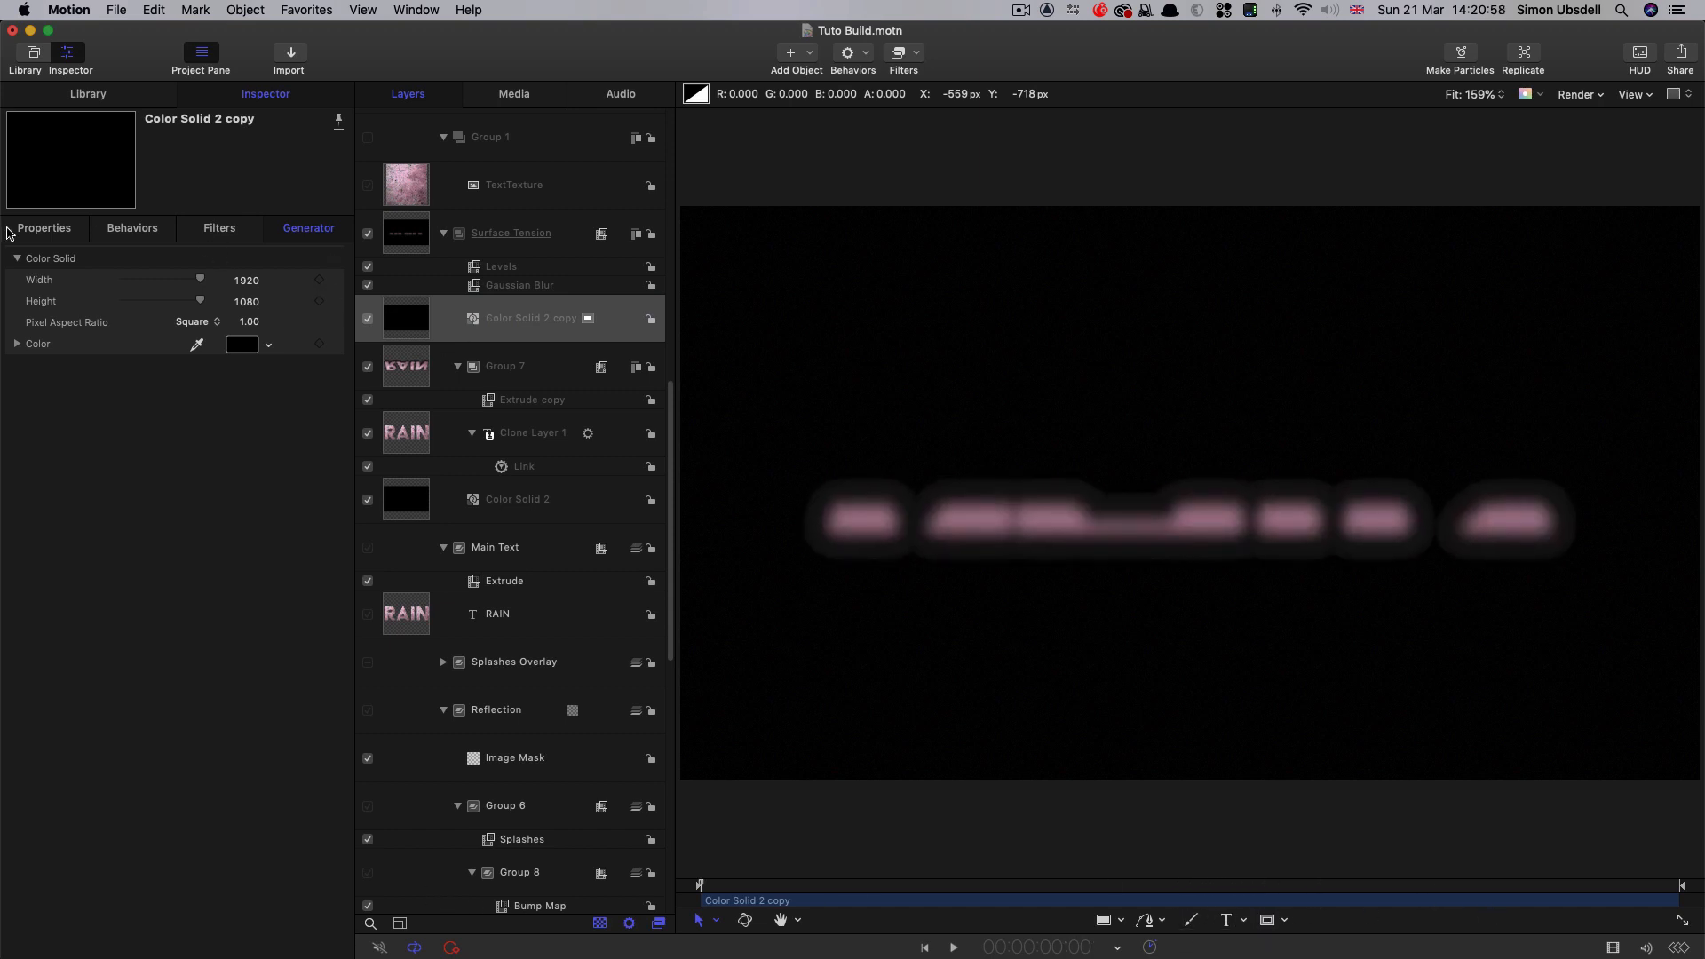
pyautogui.click(36, 229)
pyautogui.click(320, 323)
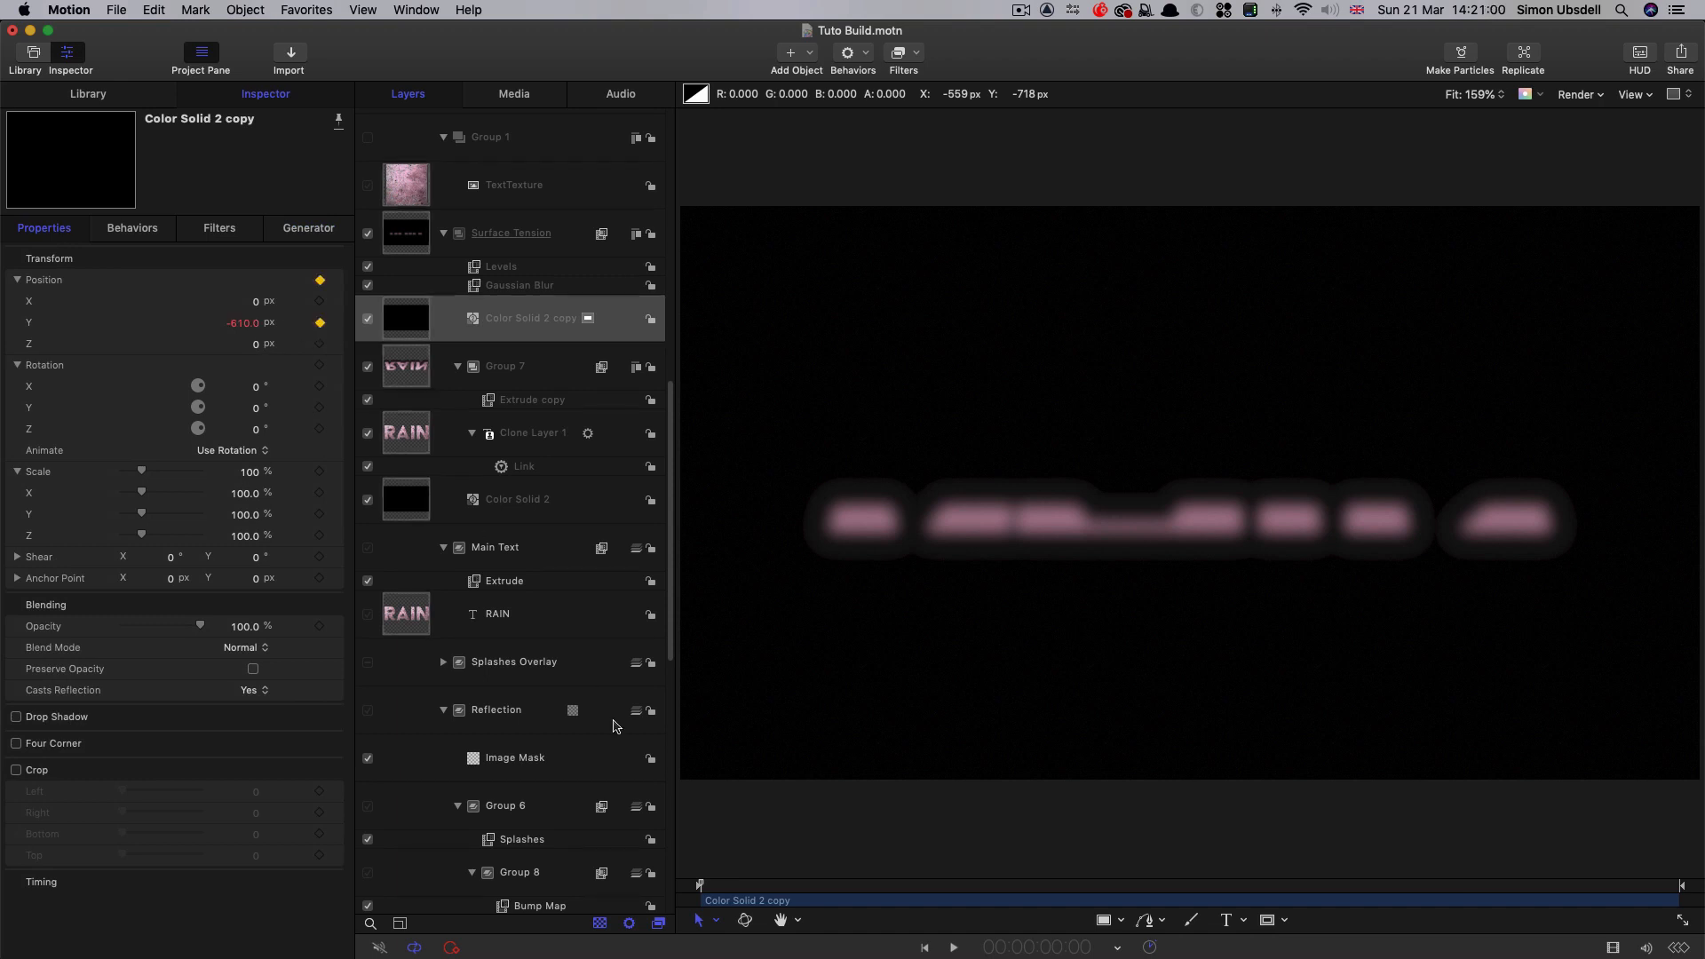
# - Set Color Solid 2 copy's Y position to -641 px at 8:00 and bring the full scene back into view
pyautogui.moveTo(1110, 890); pyautogui.dragTo(1481, 906)
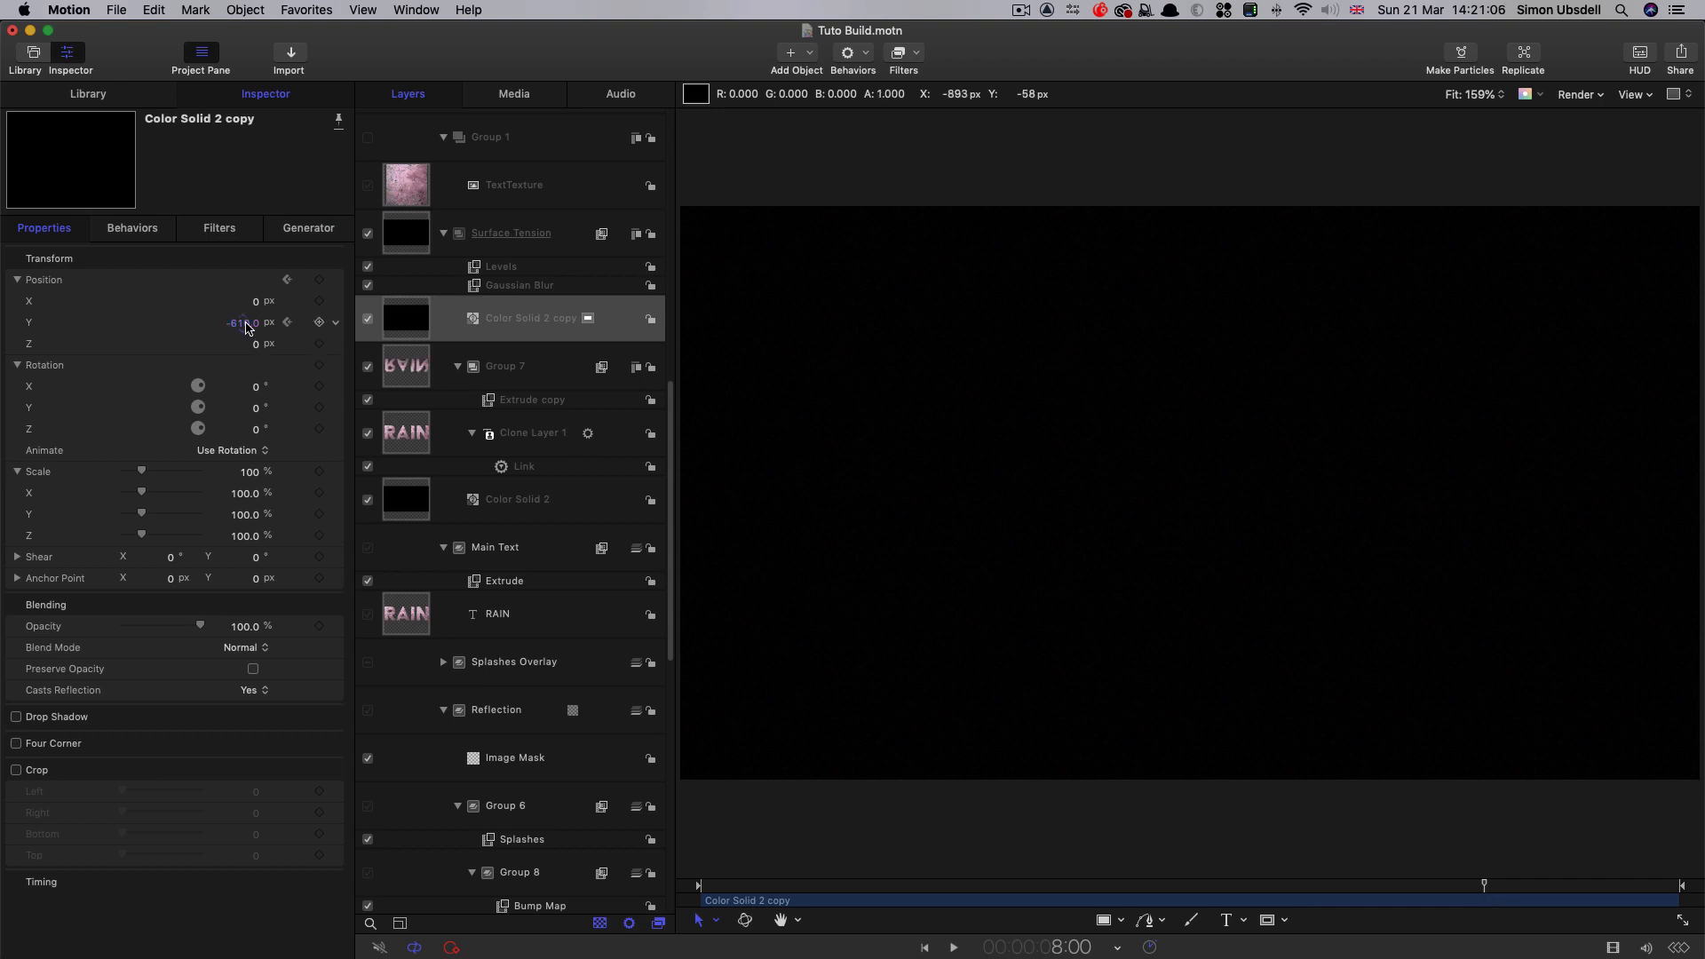
pyautogui.moveTo(236, 323); pyautogui.dragTo(242, 323)
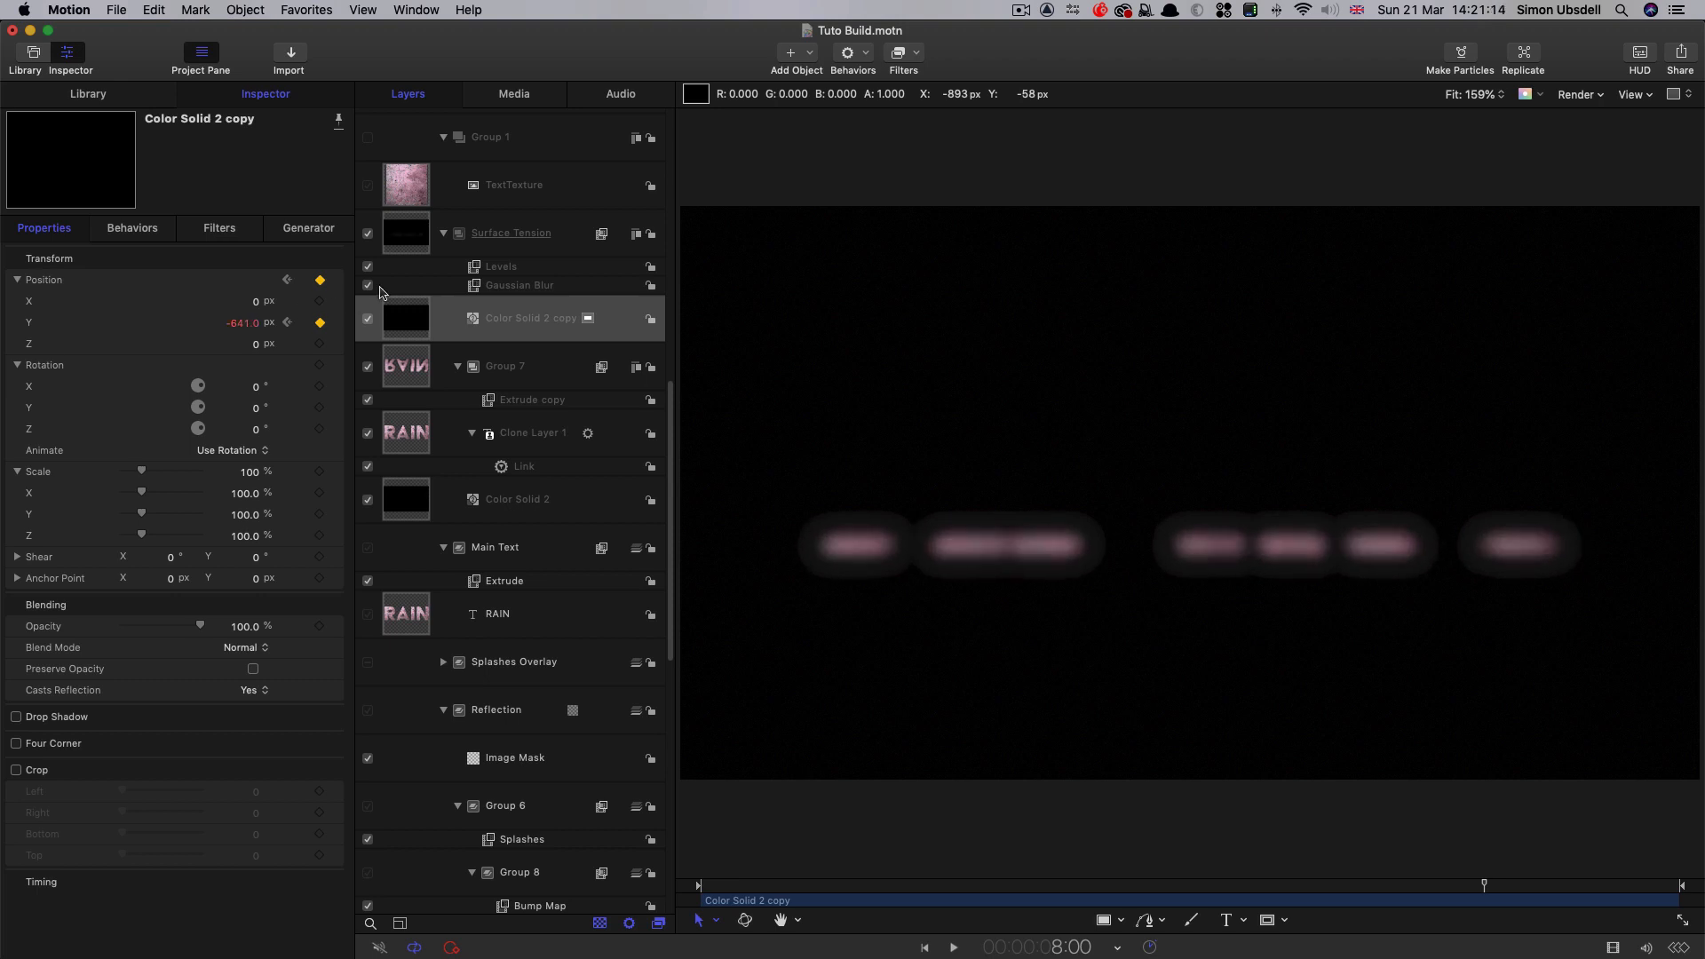
pyautogui.click(367, 235)
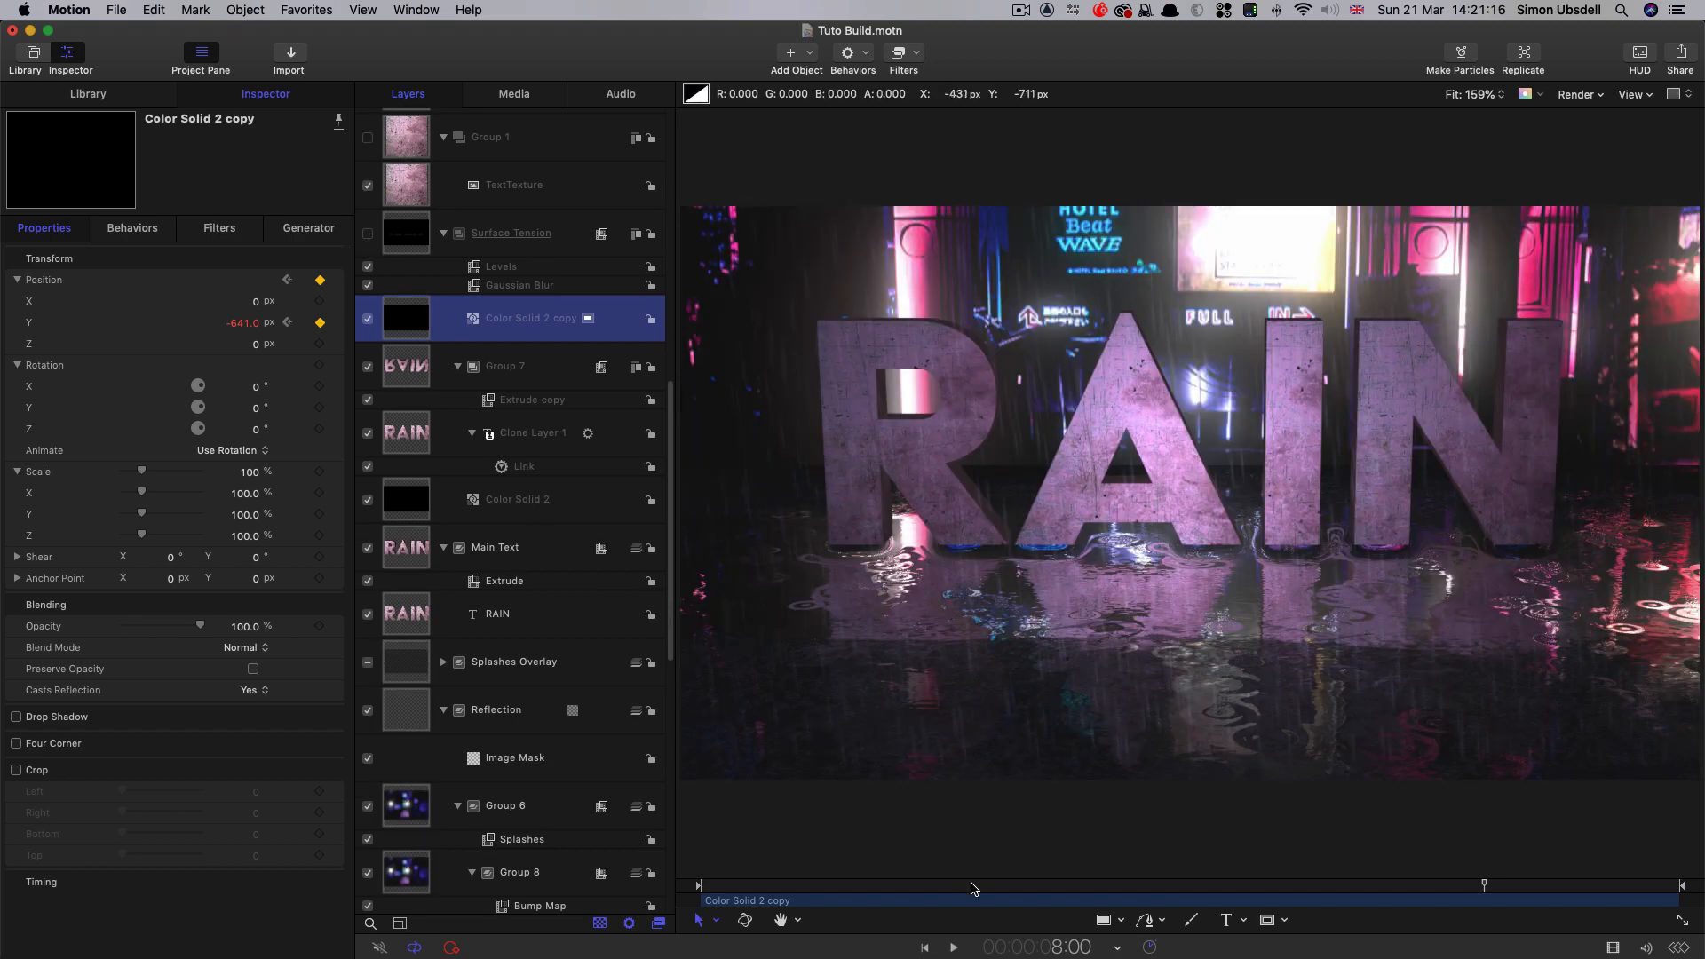
# - Preview the animated distortion and change Color Solid 2 copy's Y position keyframe at 8:00 to -630 px
pyautogui.moveTo(876, 885); pyautogui.dragTo(1305, 887)
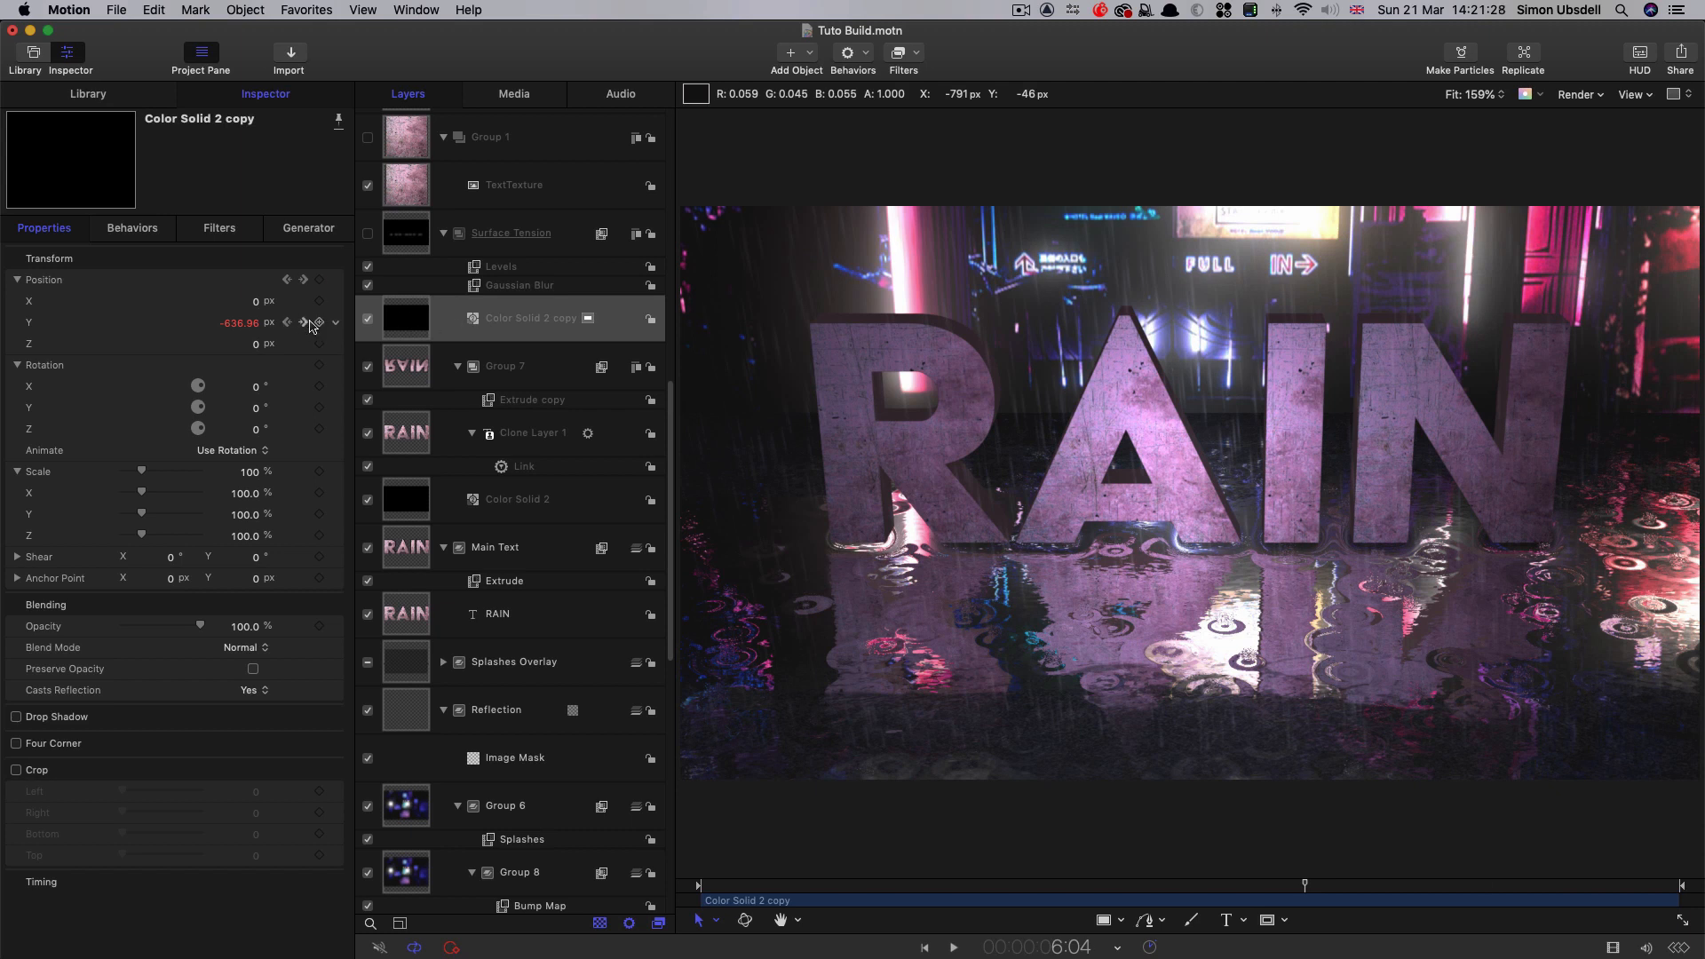
pyautogui.click(307, 322)
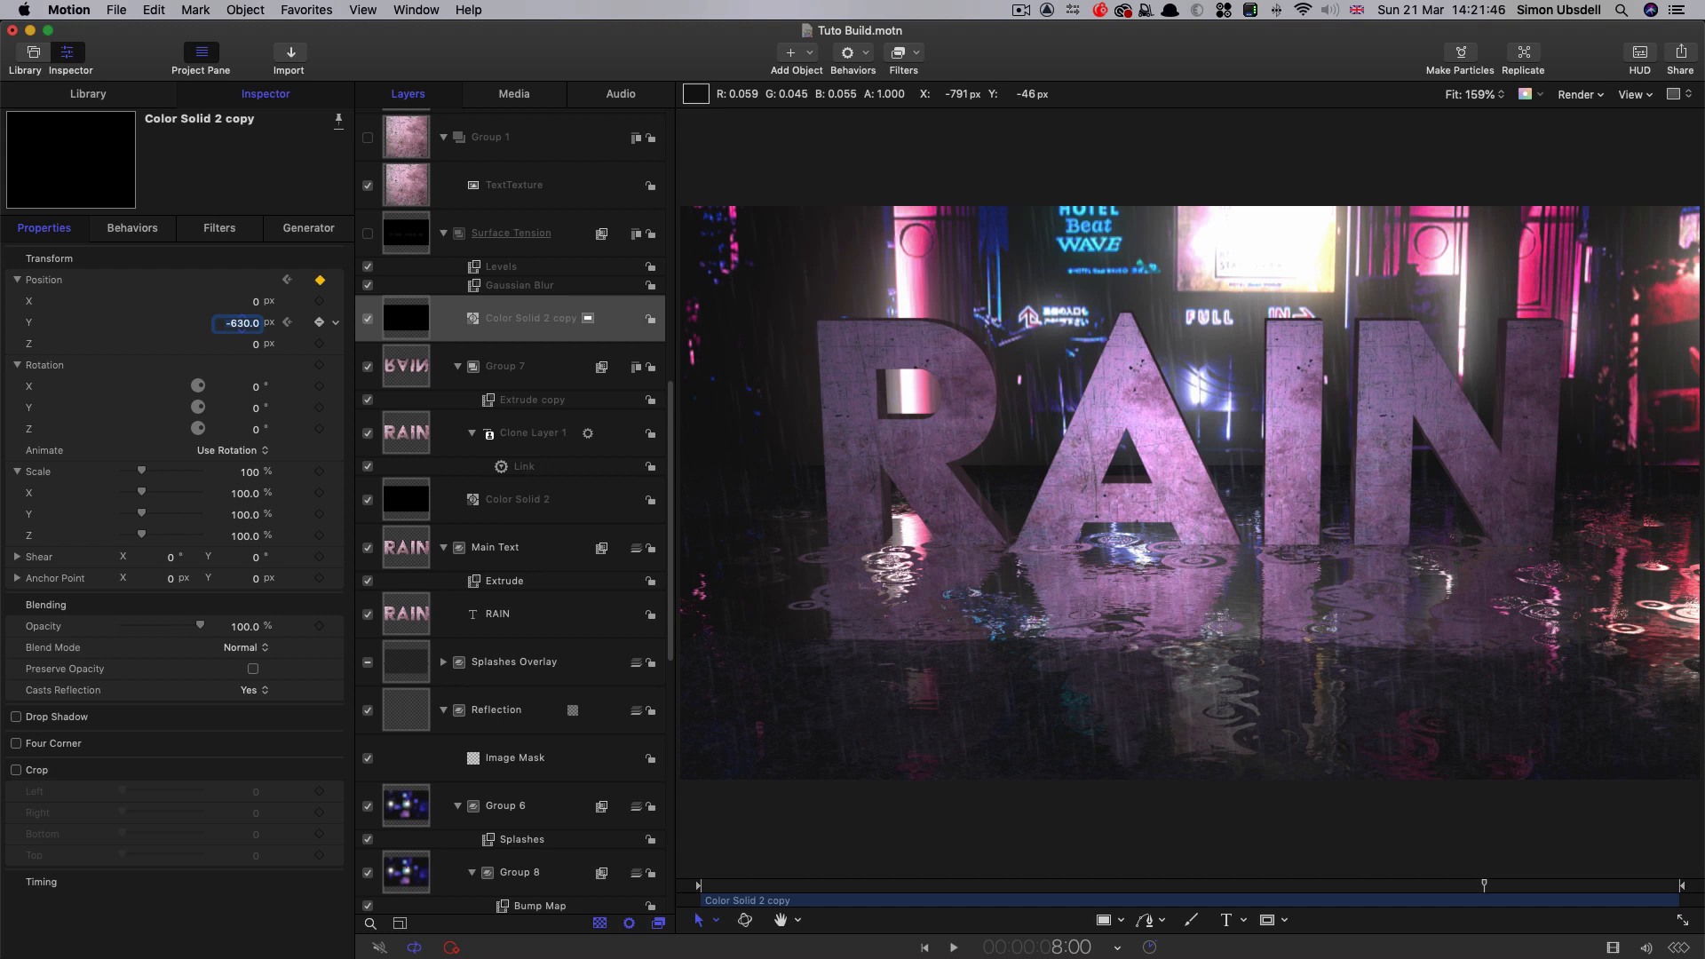
pyautogui.press('Return')
pyautogui.moveTo(1475, 888); pyautogui.dragTo(1282, 887)
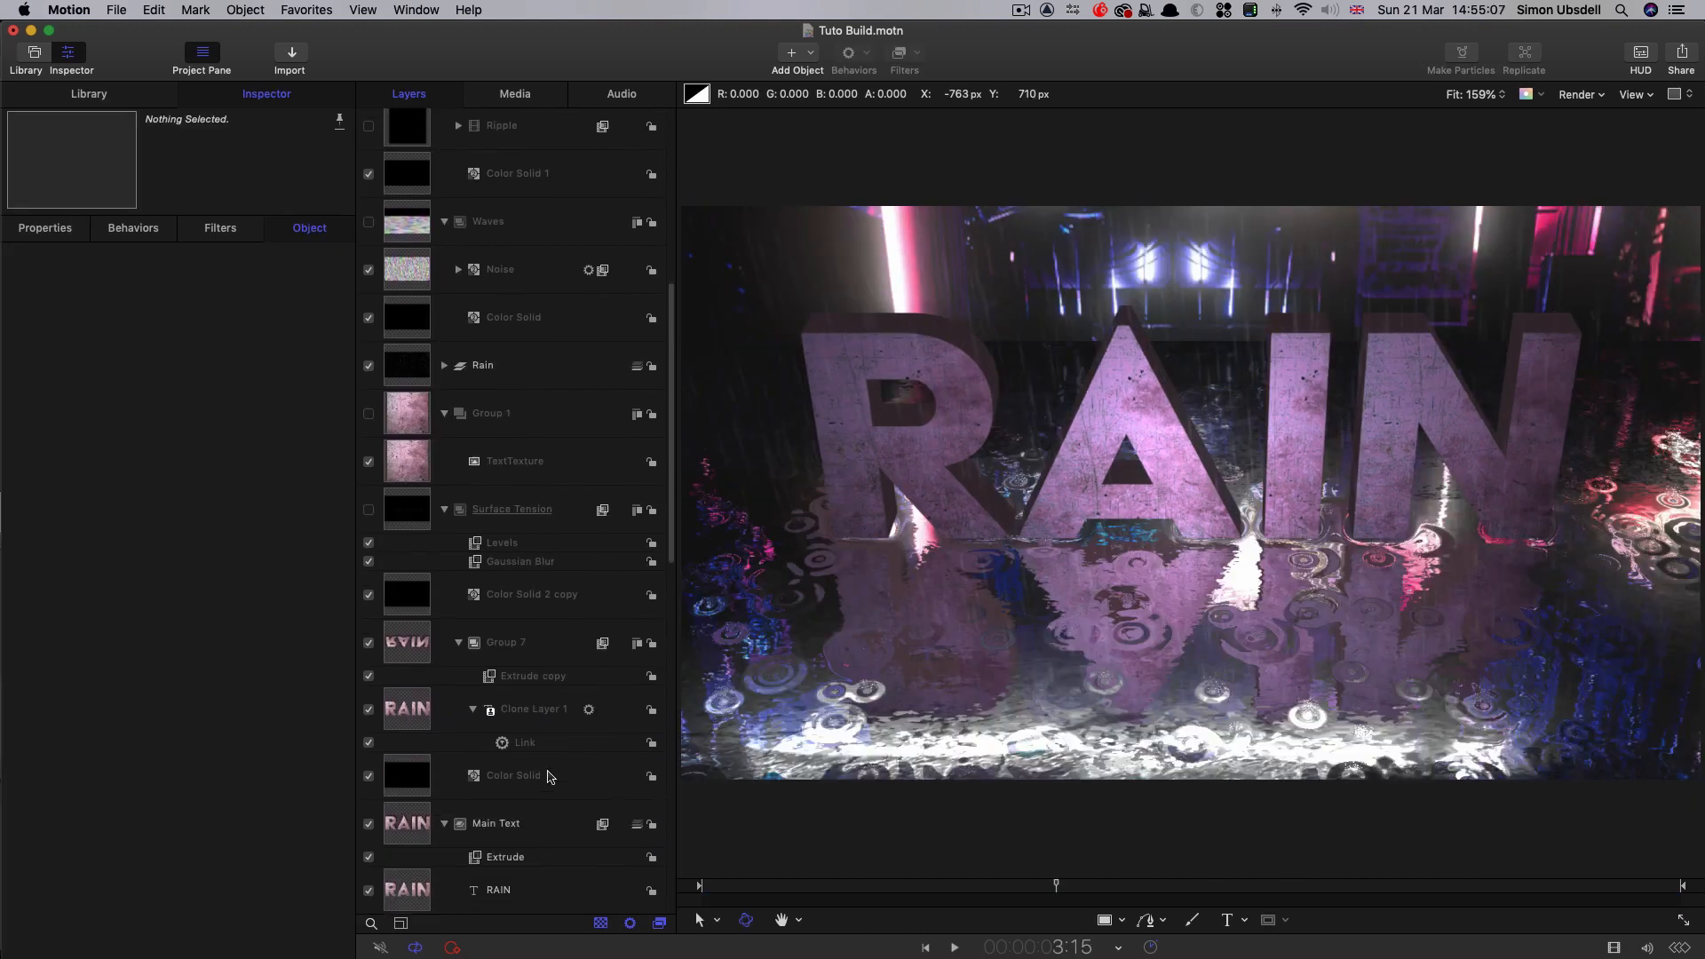
# - Replace the main RAIN text with TOKYO at size 600 and scrub through the animation
pyautogui.scroll(-6, 550, 778)
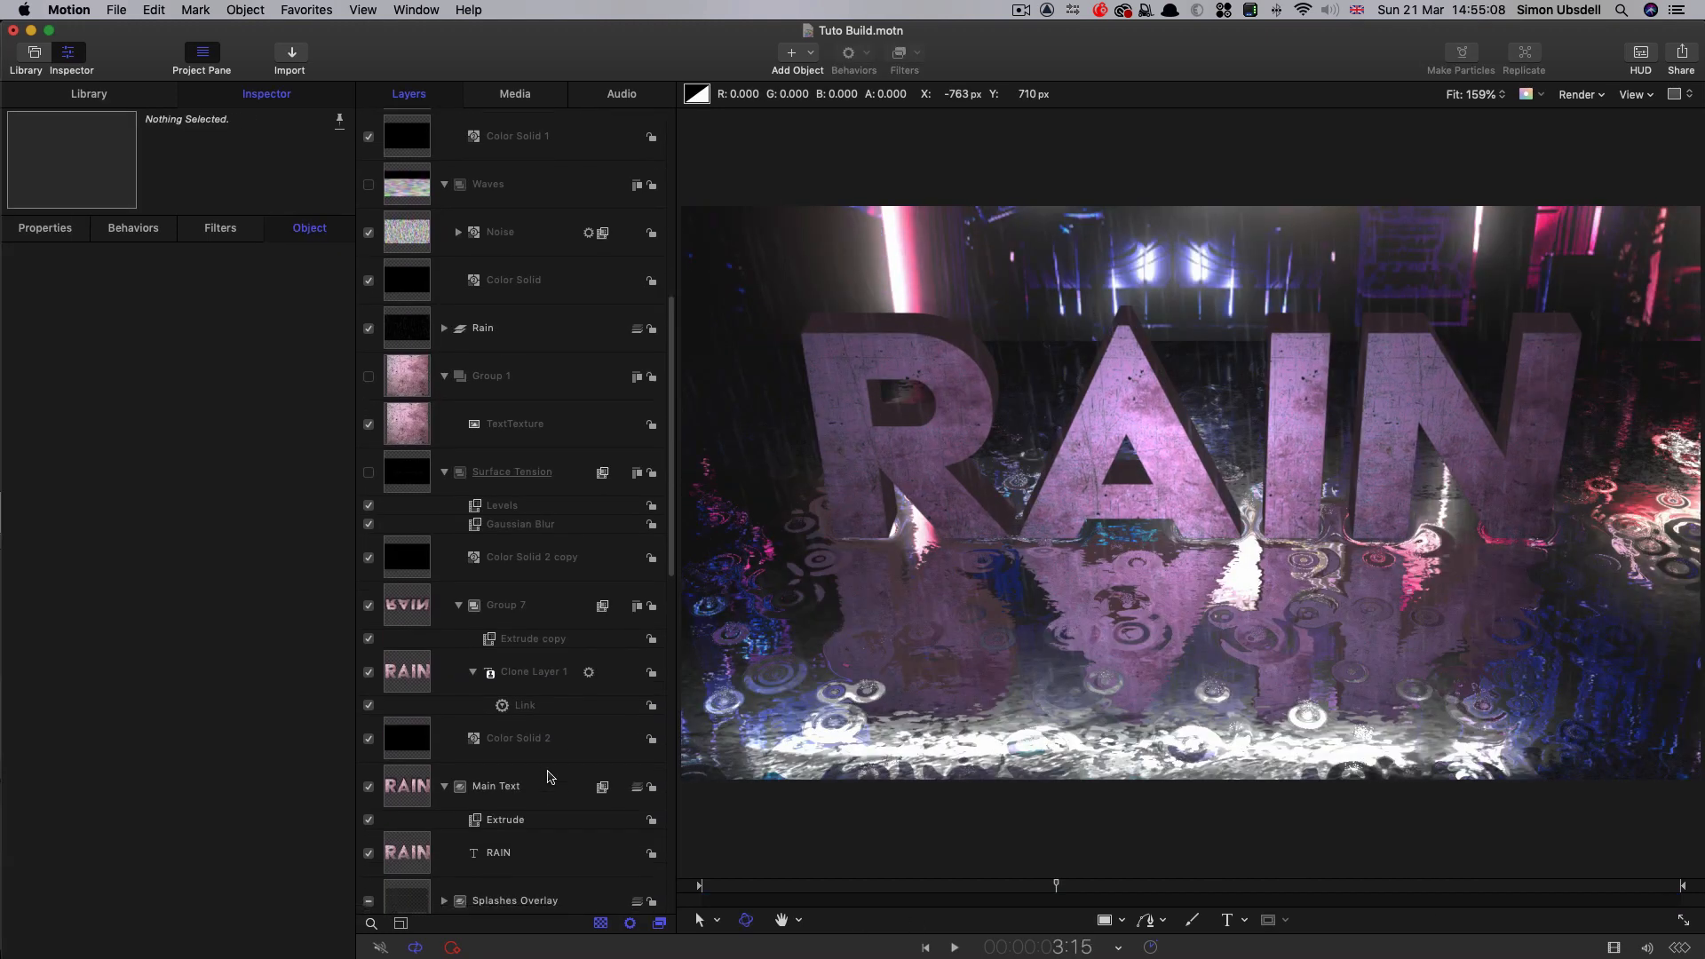
pyautogui.click(413, 655)
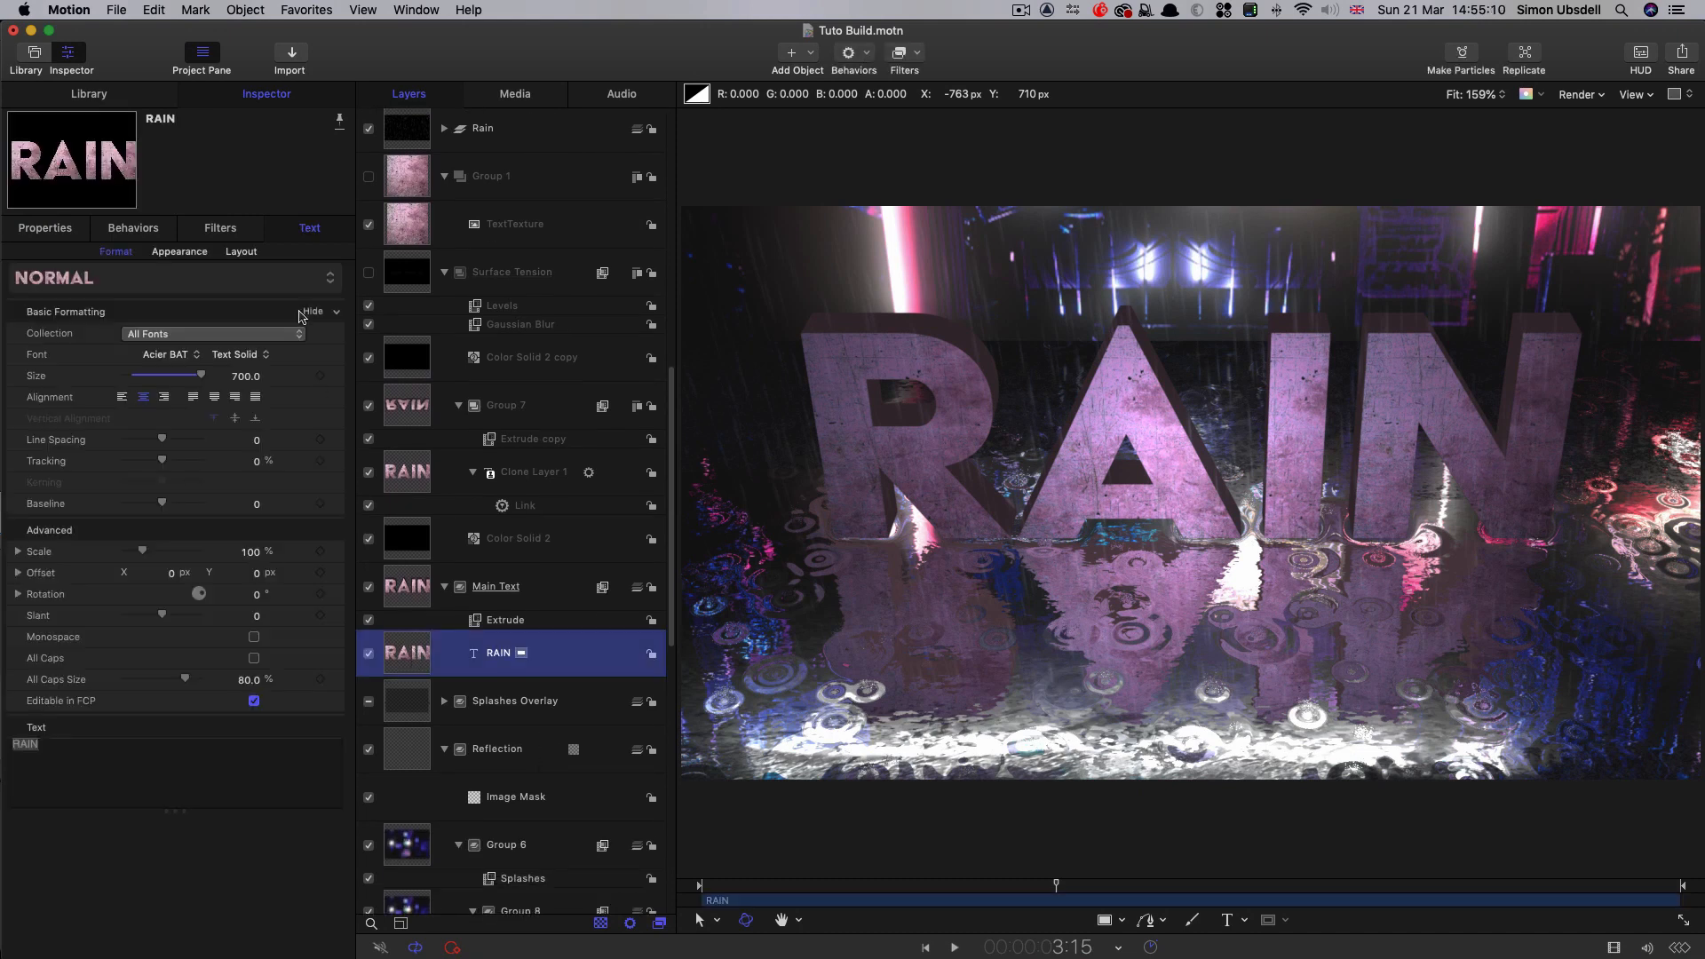
pyautogui.moveTo(85, 754); pyautogui.dragTo(4, 744)
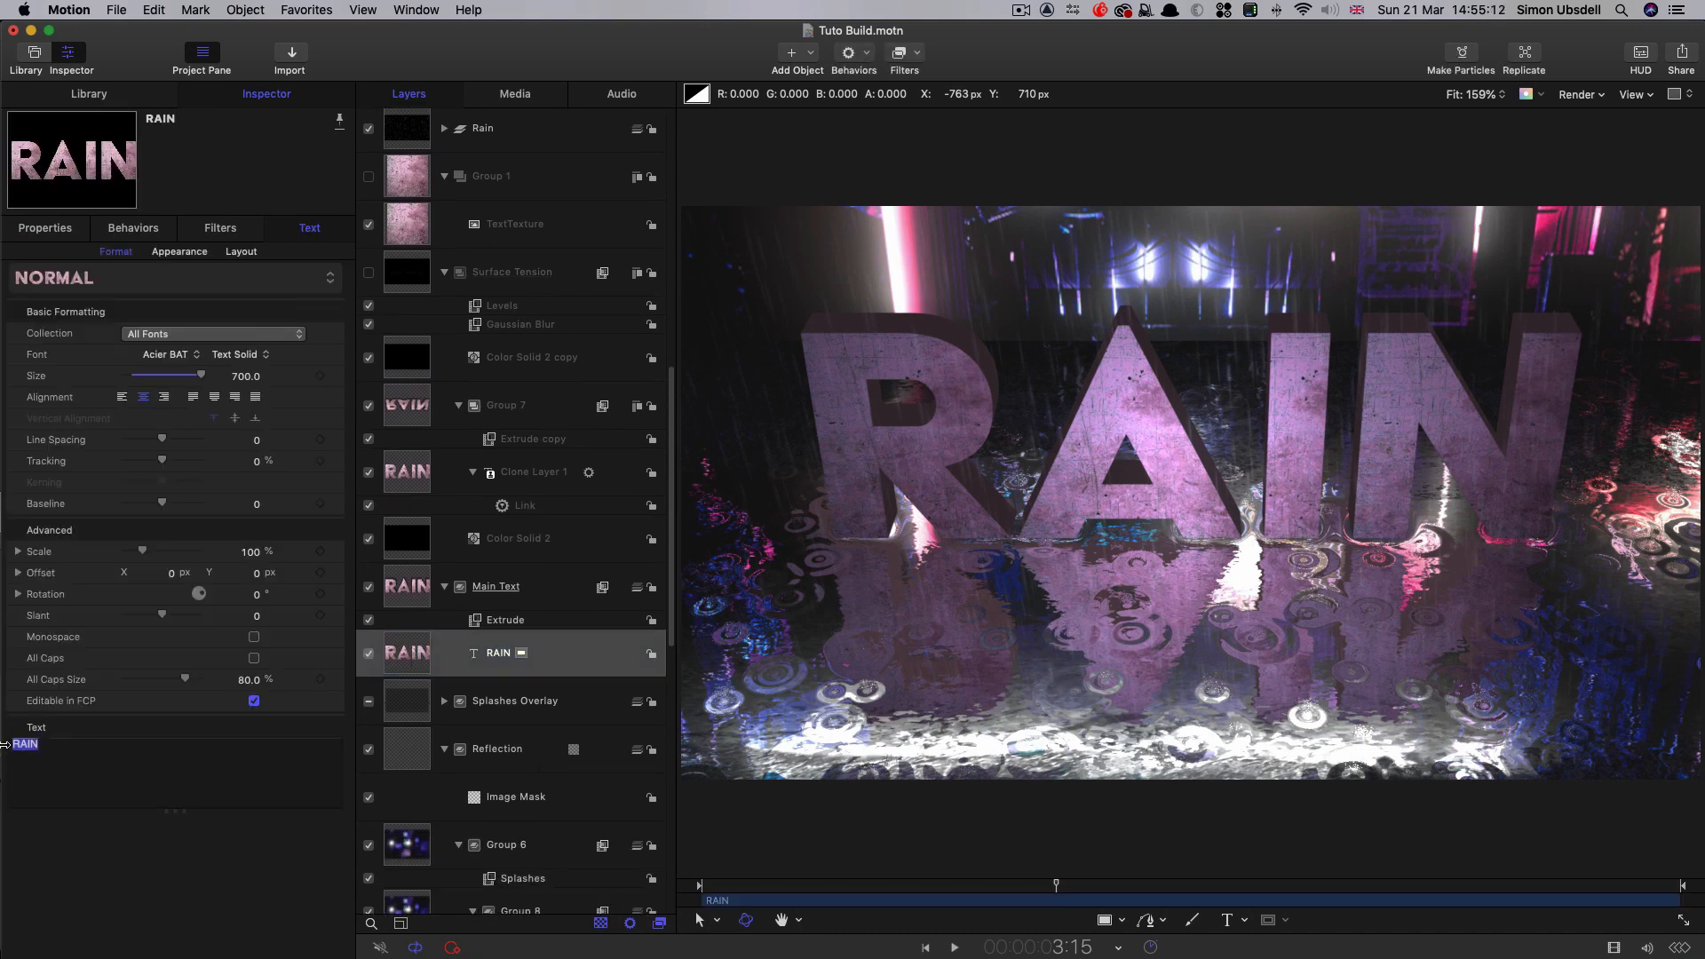
pyautogui.write('TOKYO')
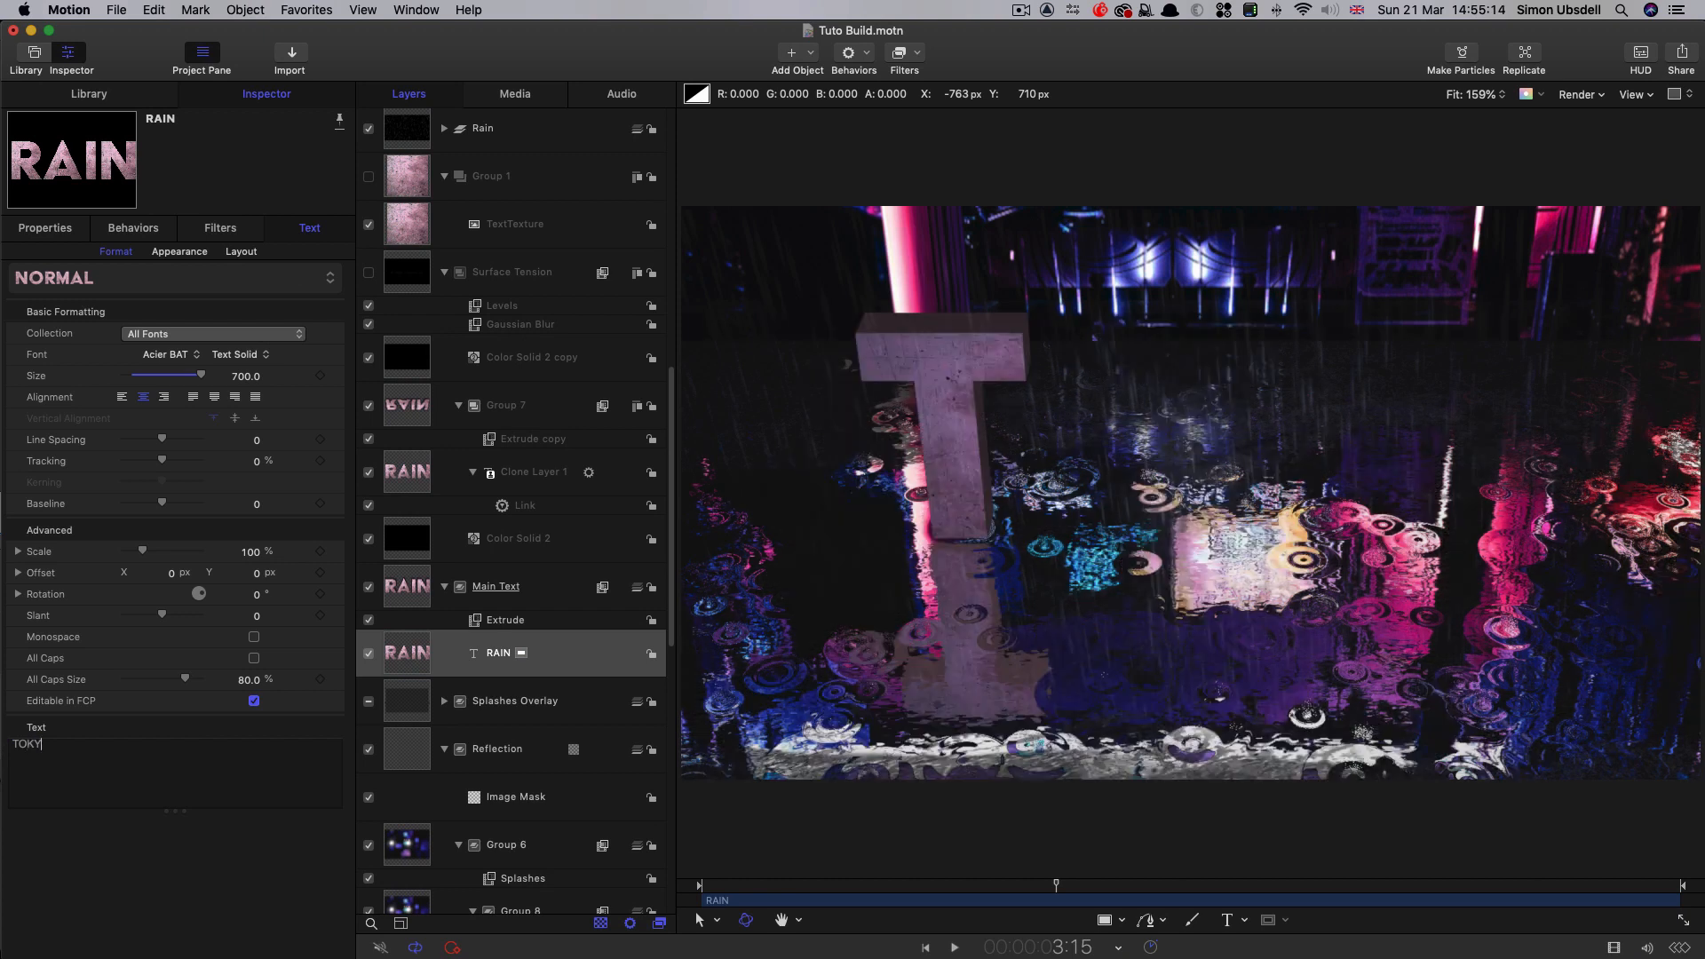
pyautogui.doubleClick(244, 376)
pyautogui.write('600')
pyautogui.press('Return')
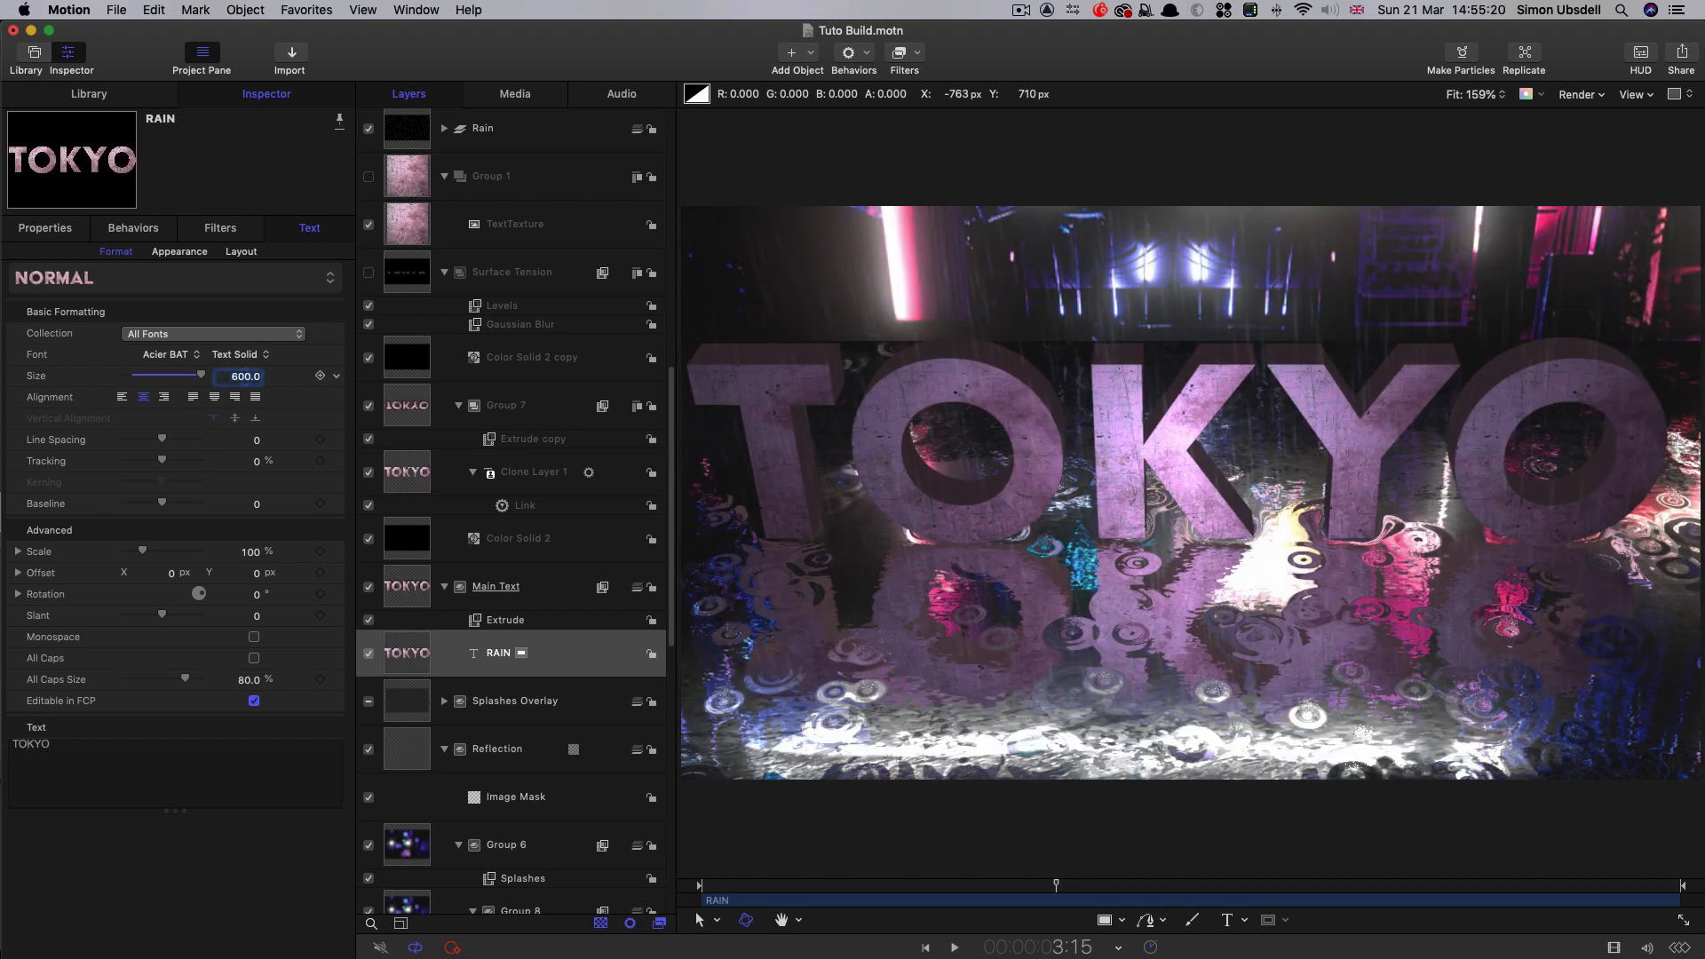
pyautogui.moveTo(1078, 889); pyautogui.dragTo(626, 895)
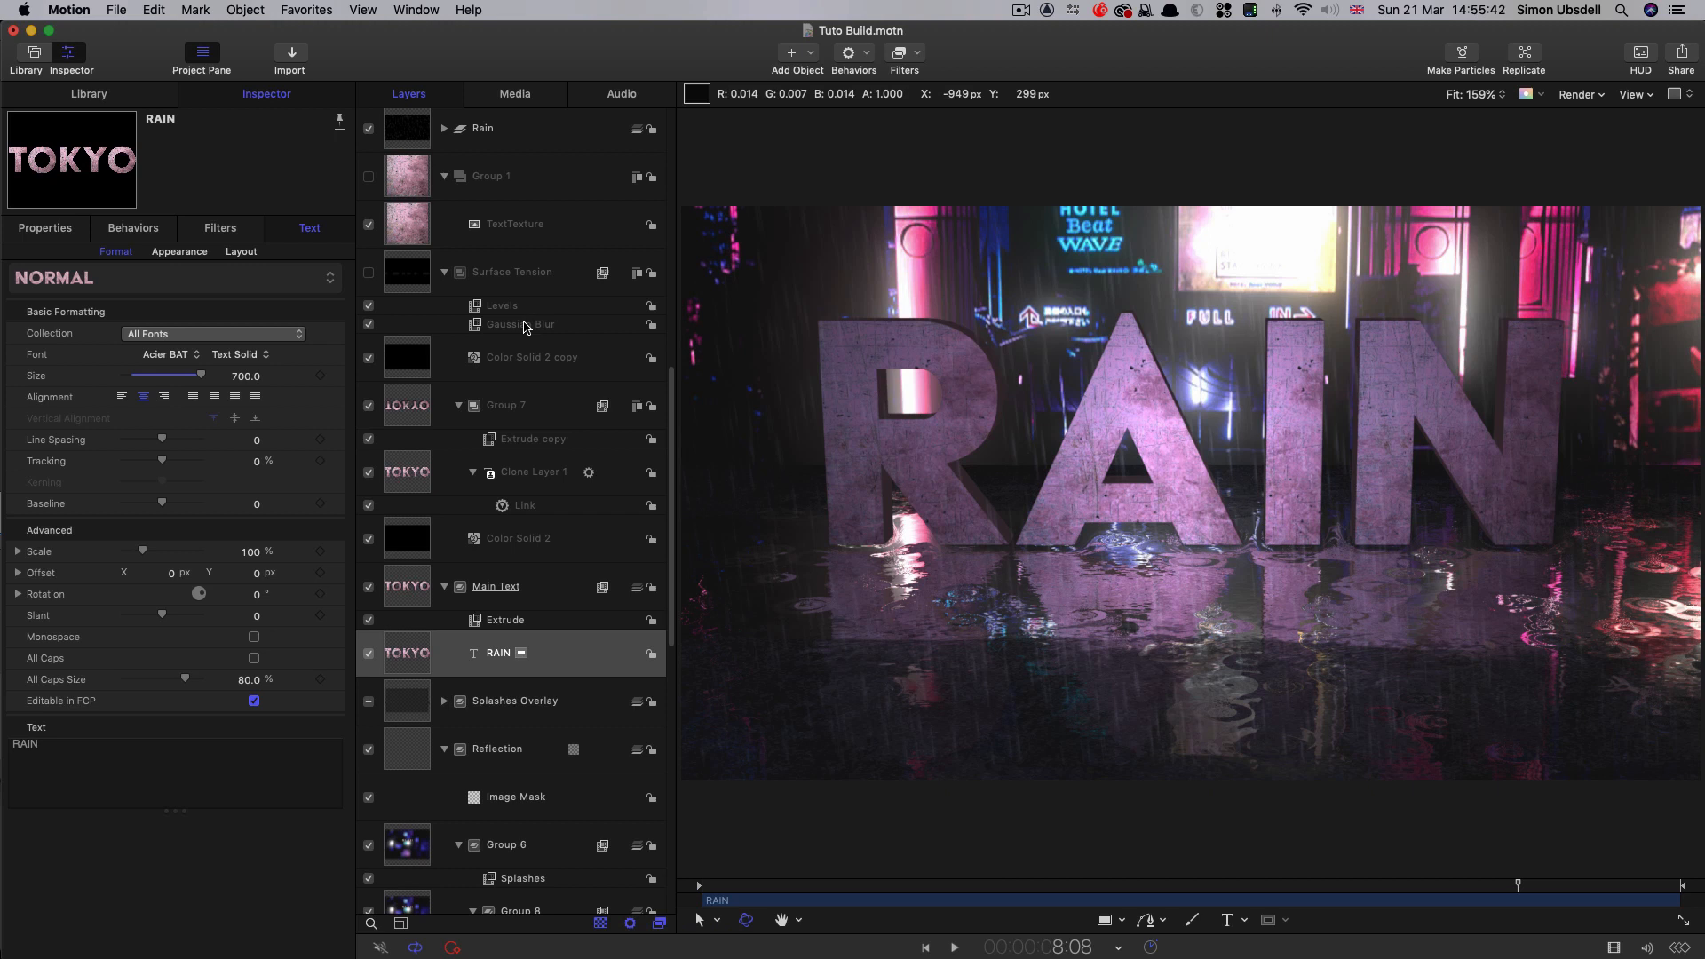
# - Duplicate the Light Main light
pyautogui.scroll(15, 411, 224)
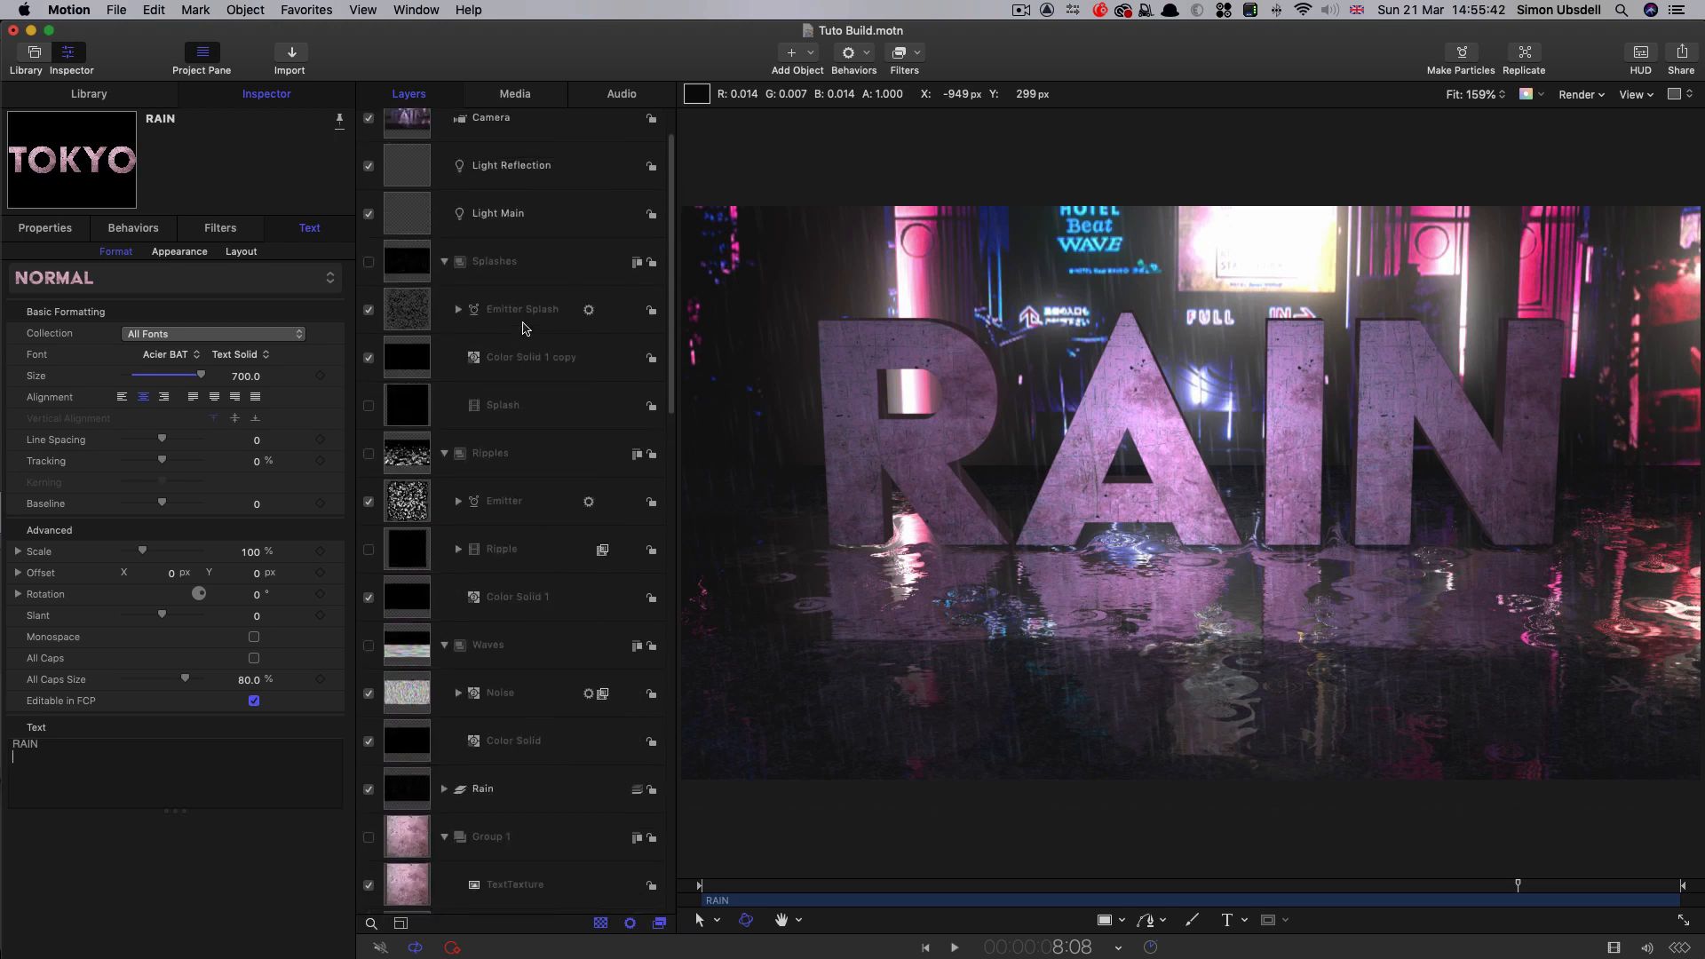
pyautogui.click(405, 278)
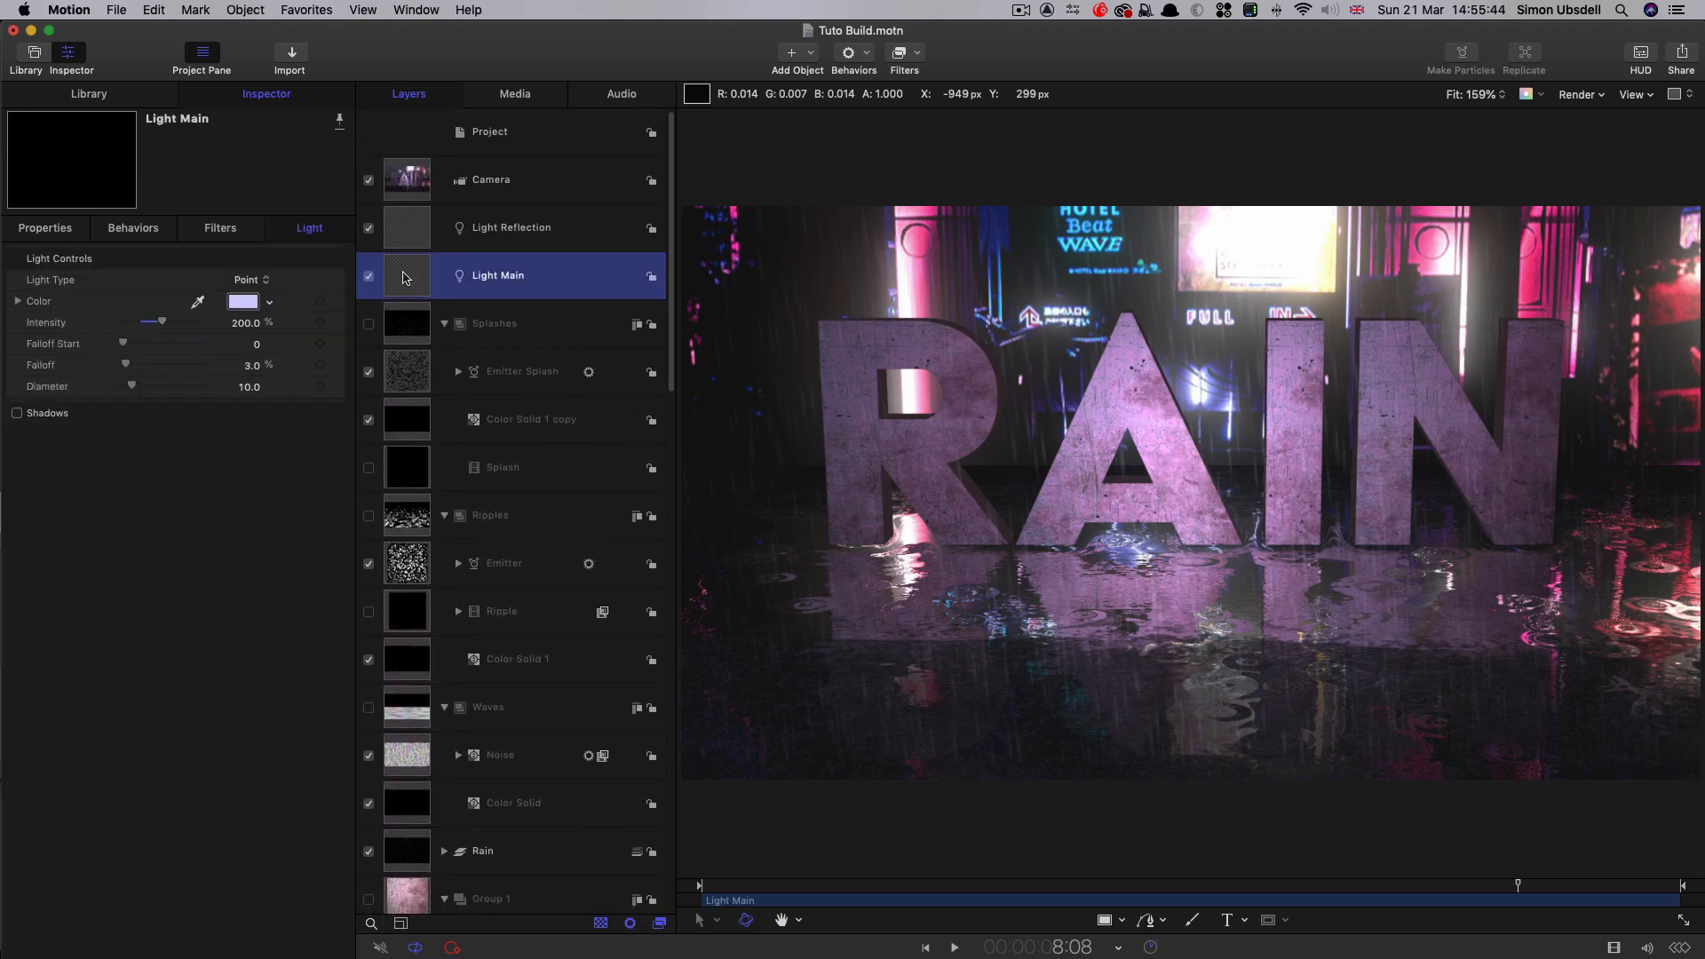
pyautogui.rightClick(399, 272)
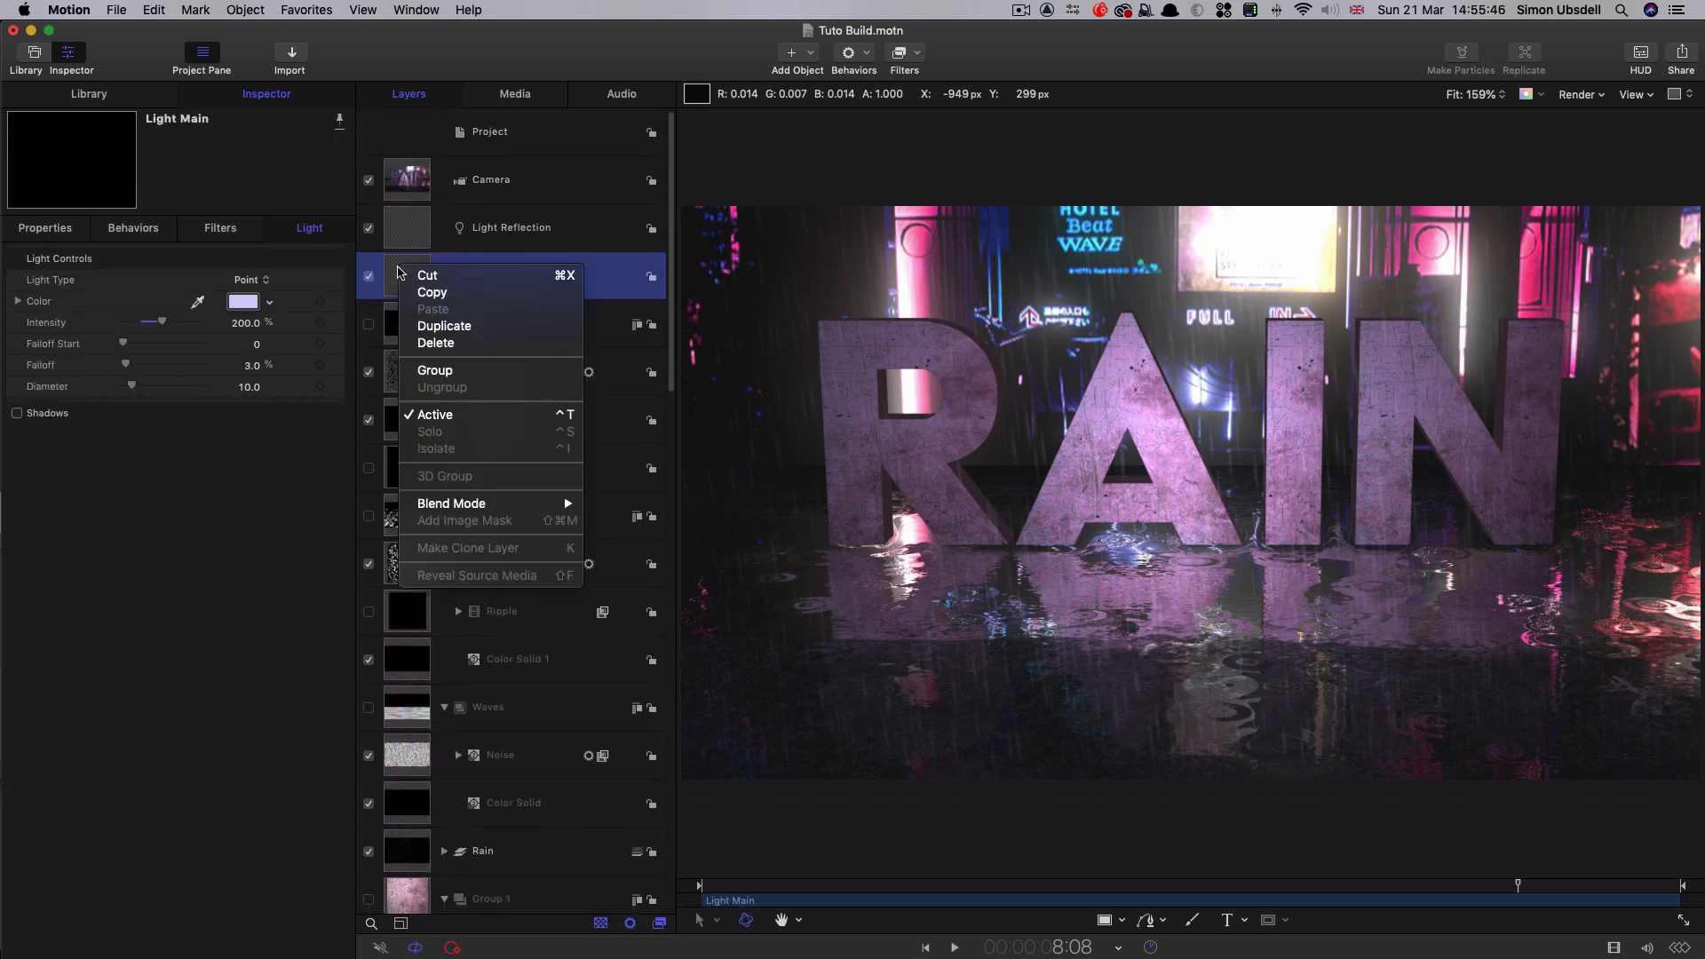
pyautogui.click(131, 255)
pyautogui.press('super+d')
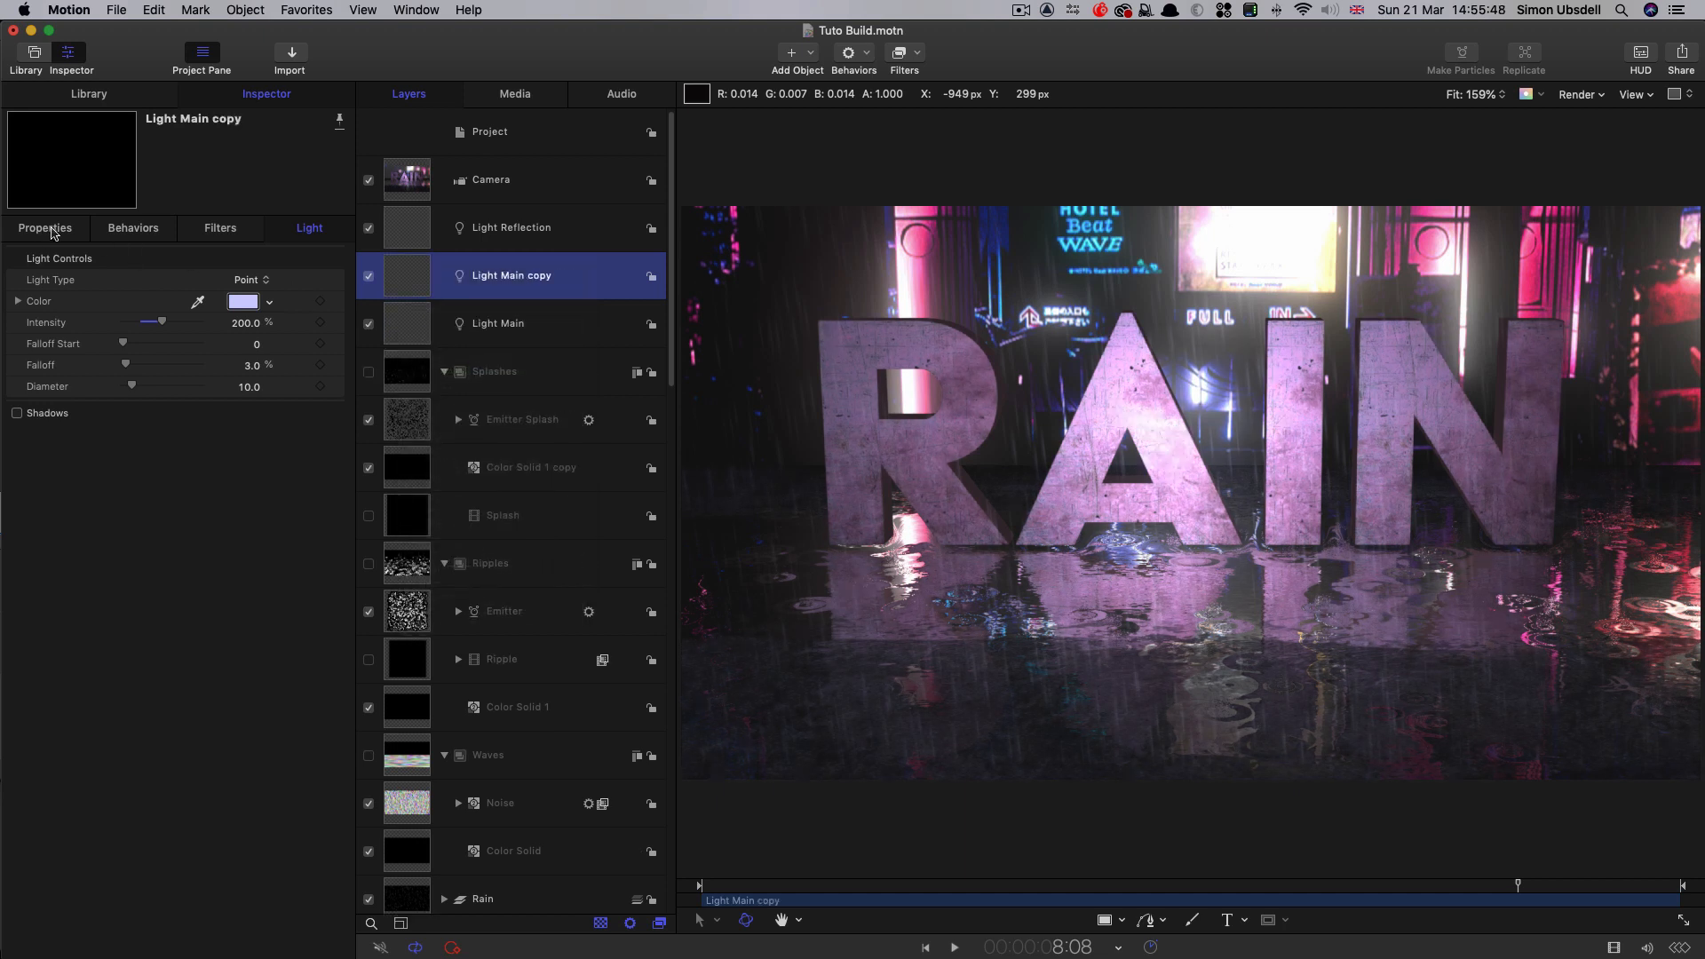
# - Position the Light Main copy at Y 200 px and Z -650 px
pyautogui.click(44, 228)
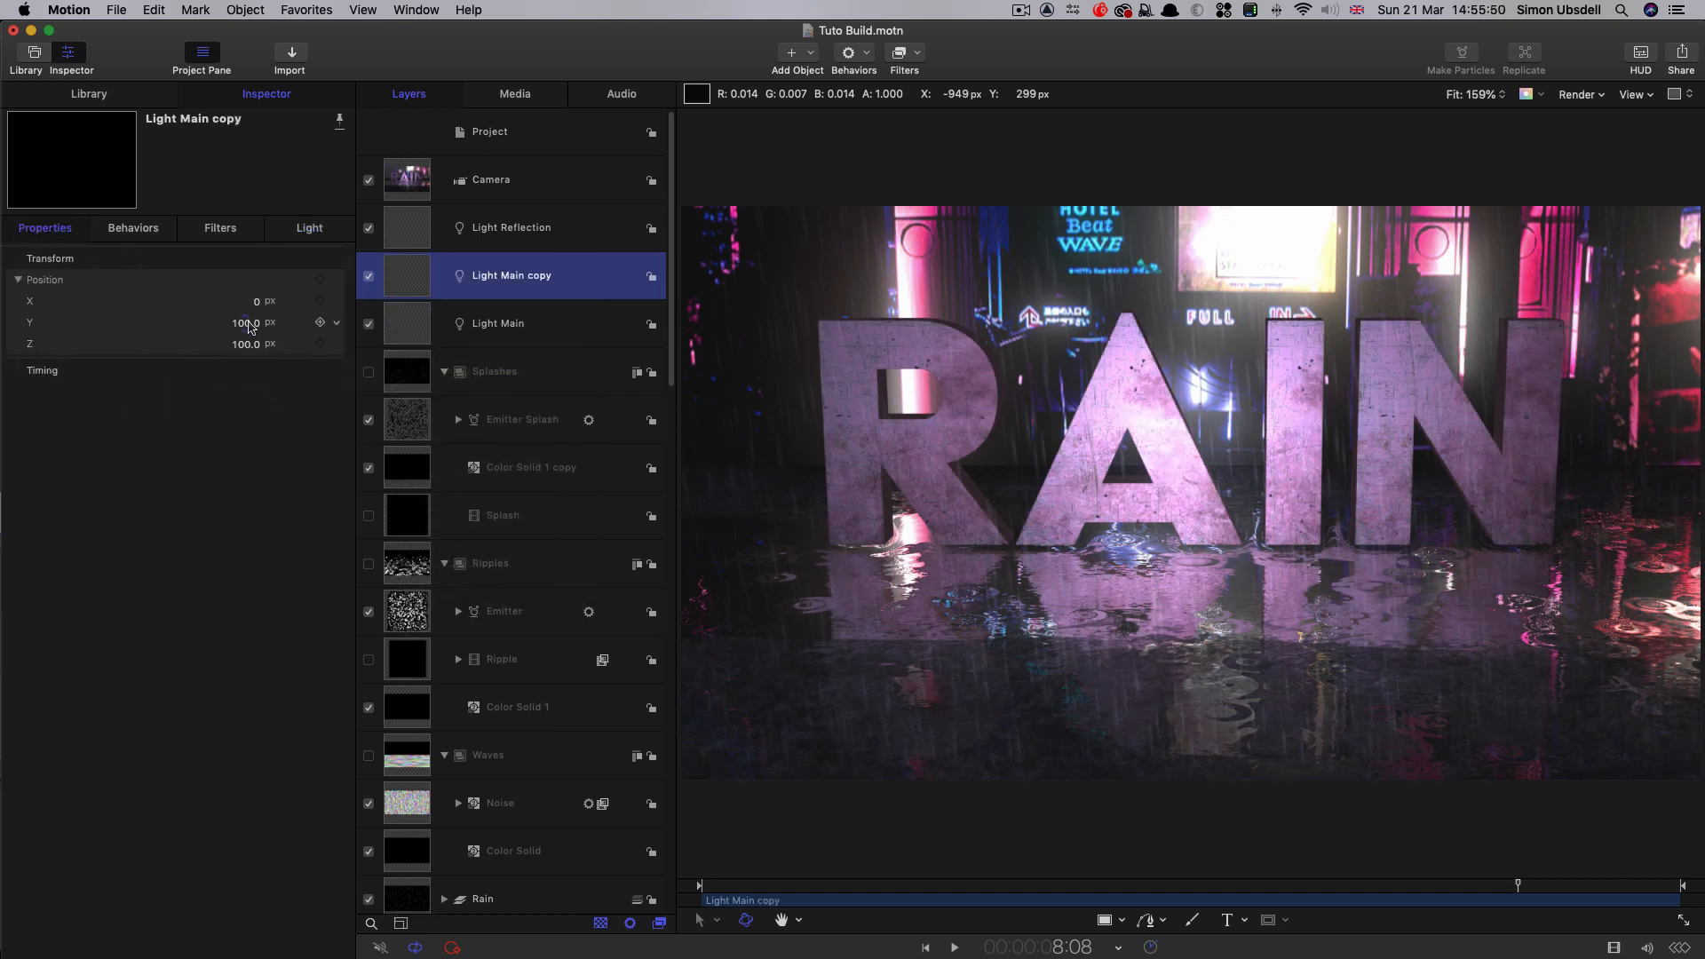
pyautogui.click(253, 323)
pyautogui.write('200')
pyautogui.press('Return')
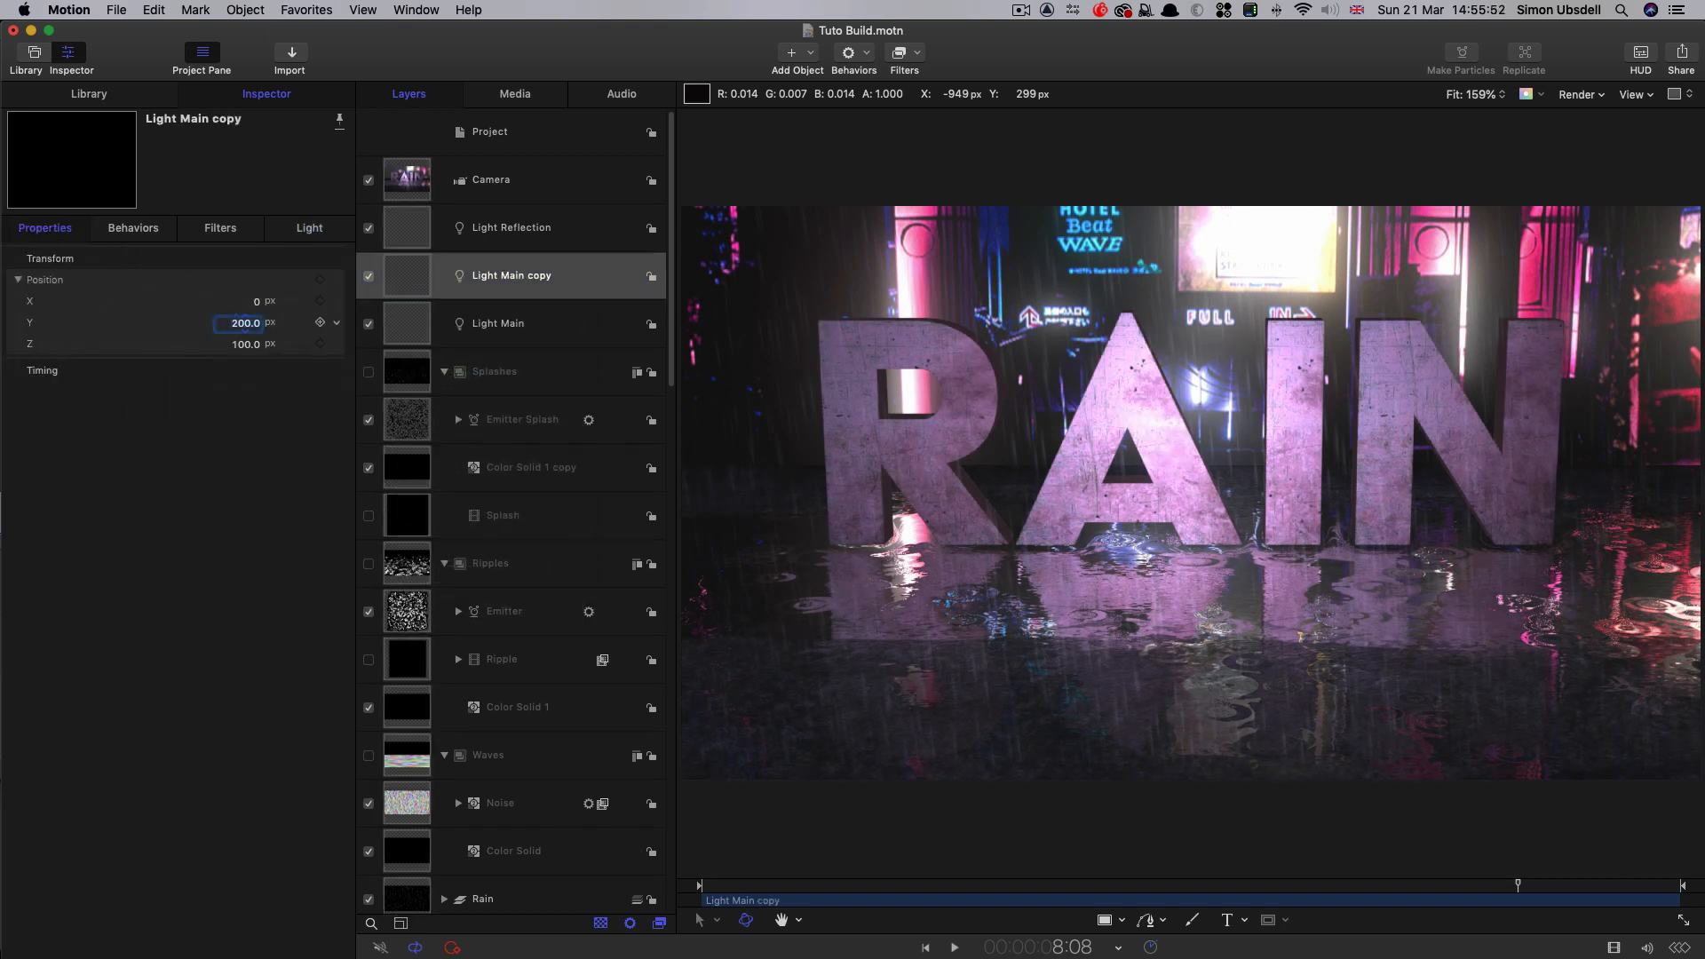
pyautogui.click(247, 347)
pyautogui.write('-650')
pyautogui.press('Return')
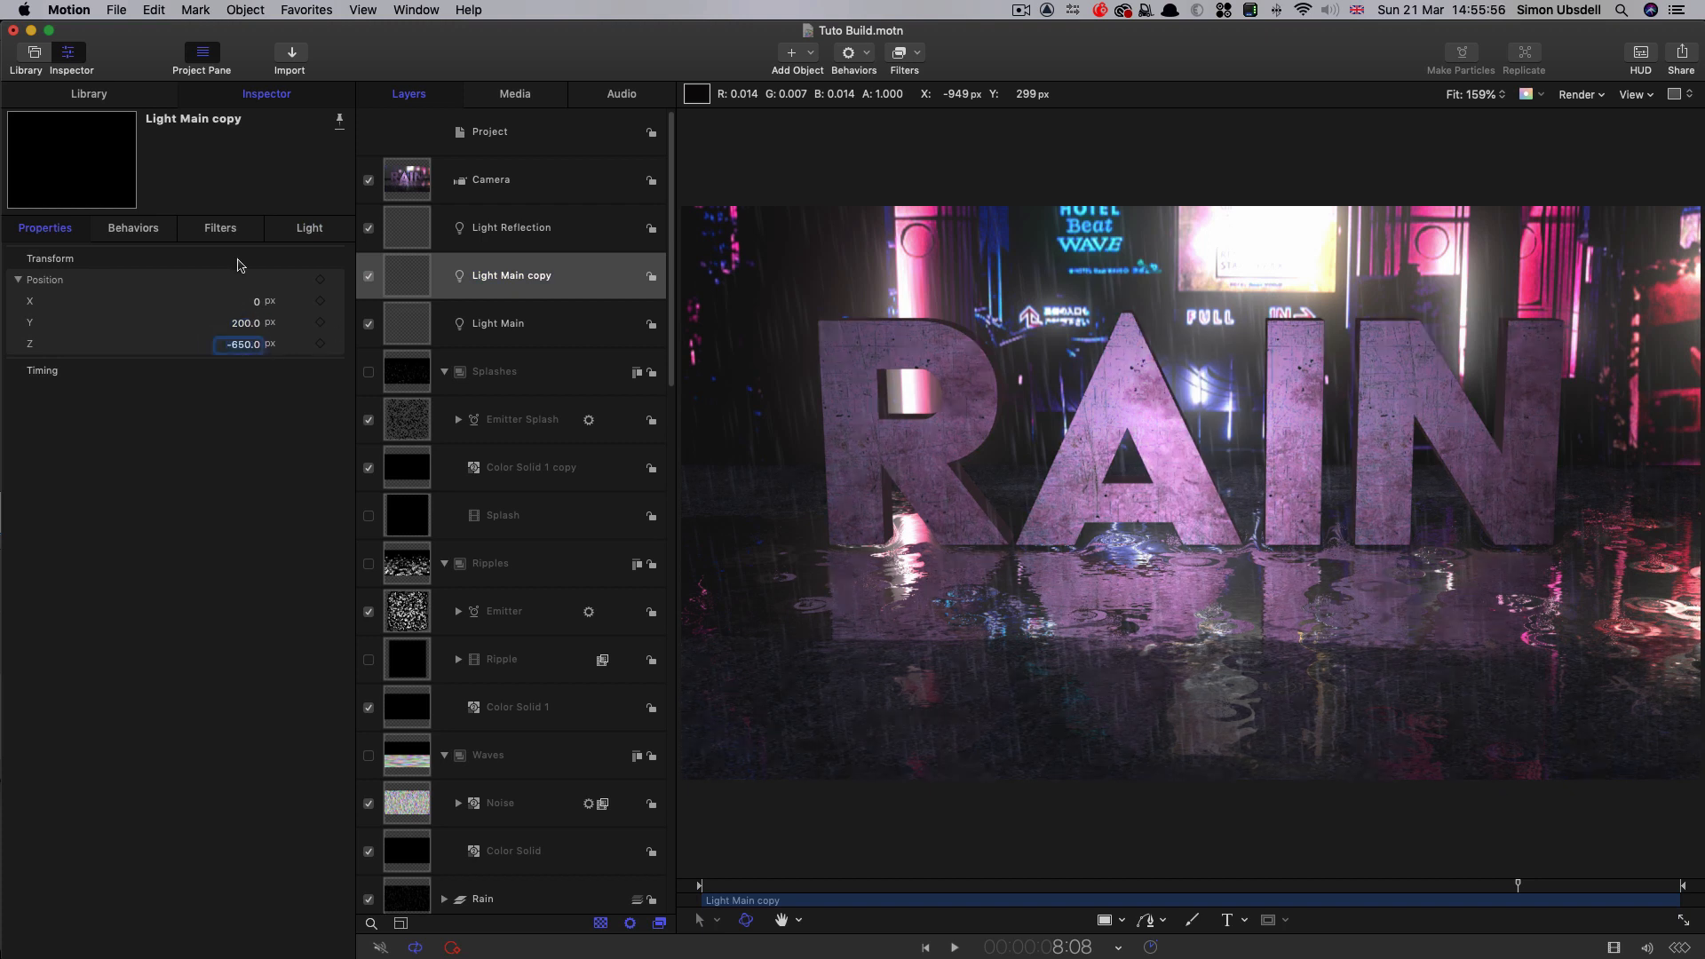
# - Give the Light Main copy a more saturated blue color and raise its intensity to 407%
pyautogui.click(311, 228)
pyautogui.click(242, 301)
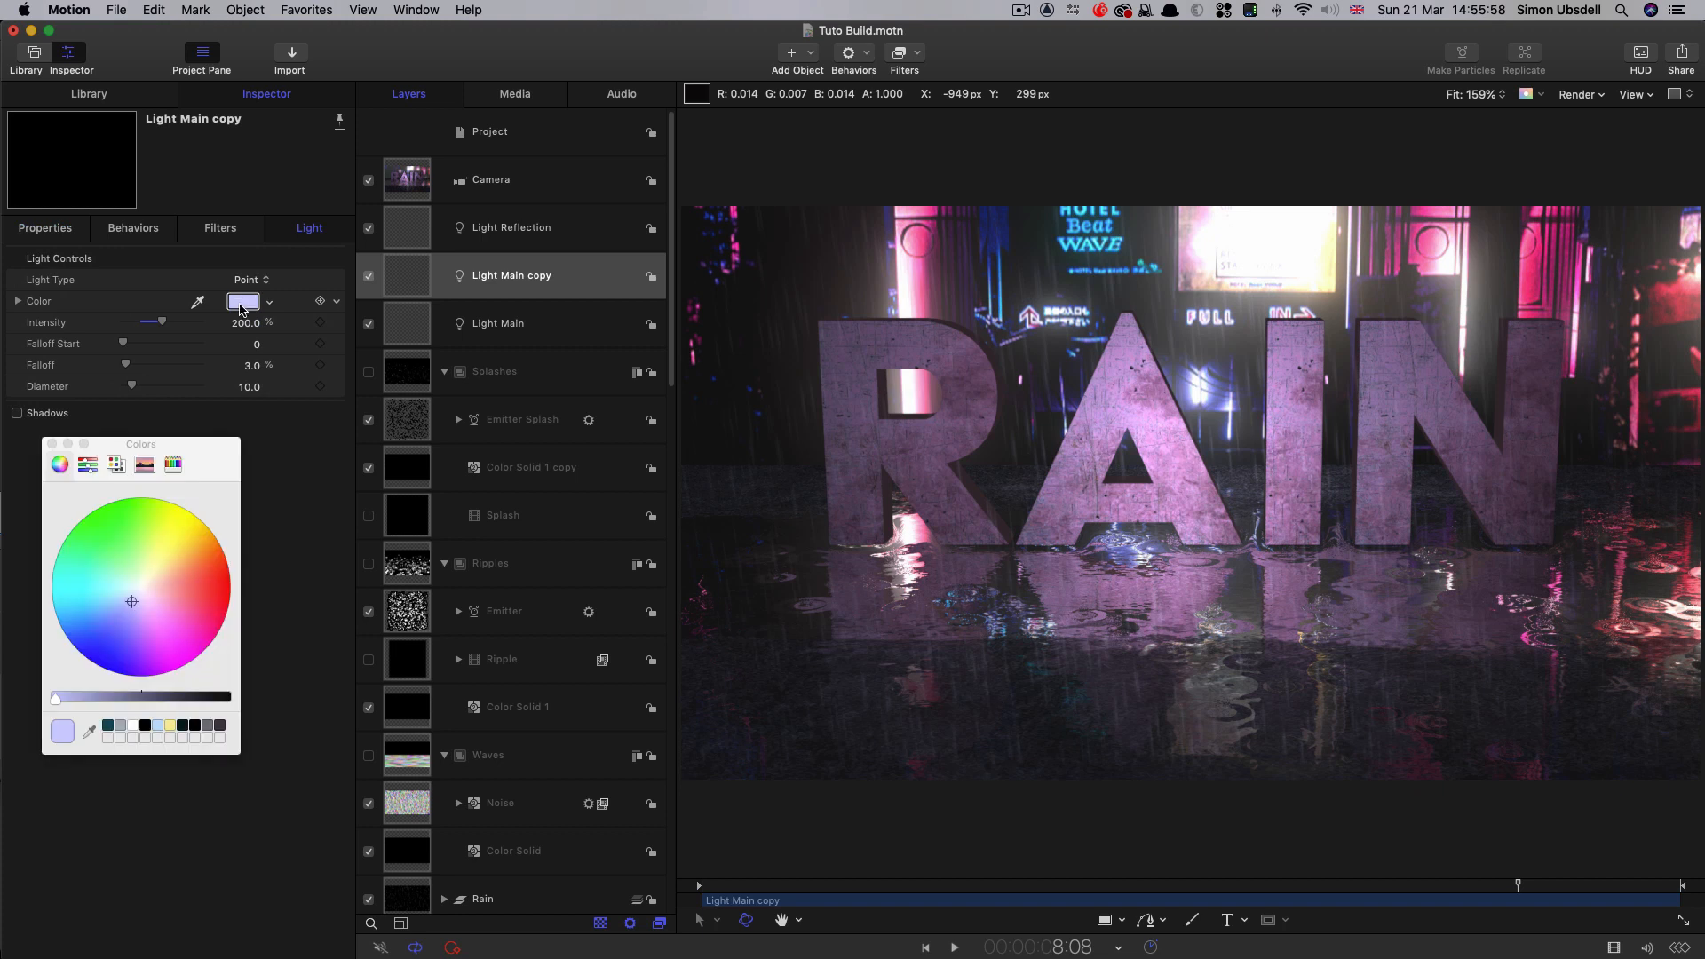
pyautogui.moveTo(132, 602); pyautogui.dragTo(120, 622)
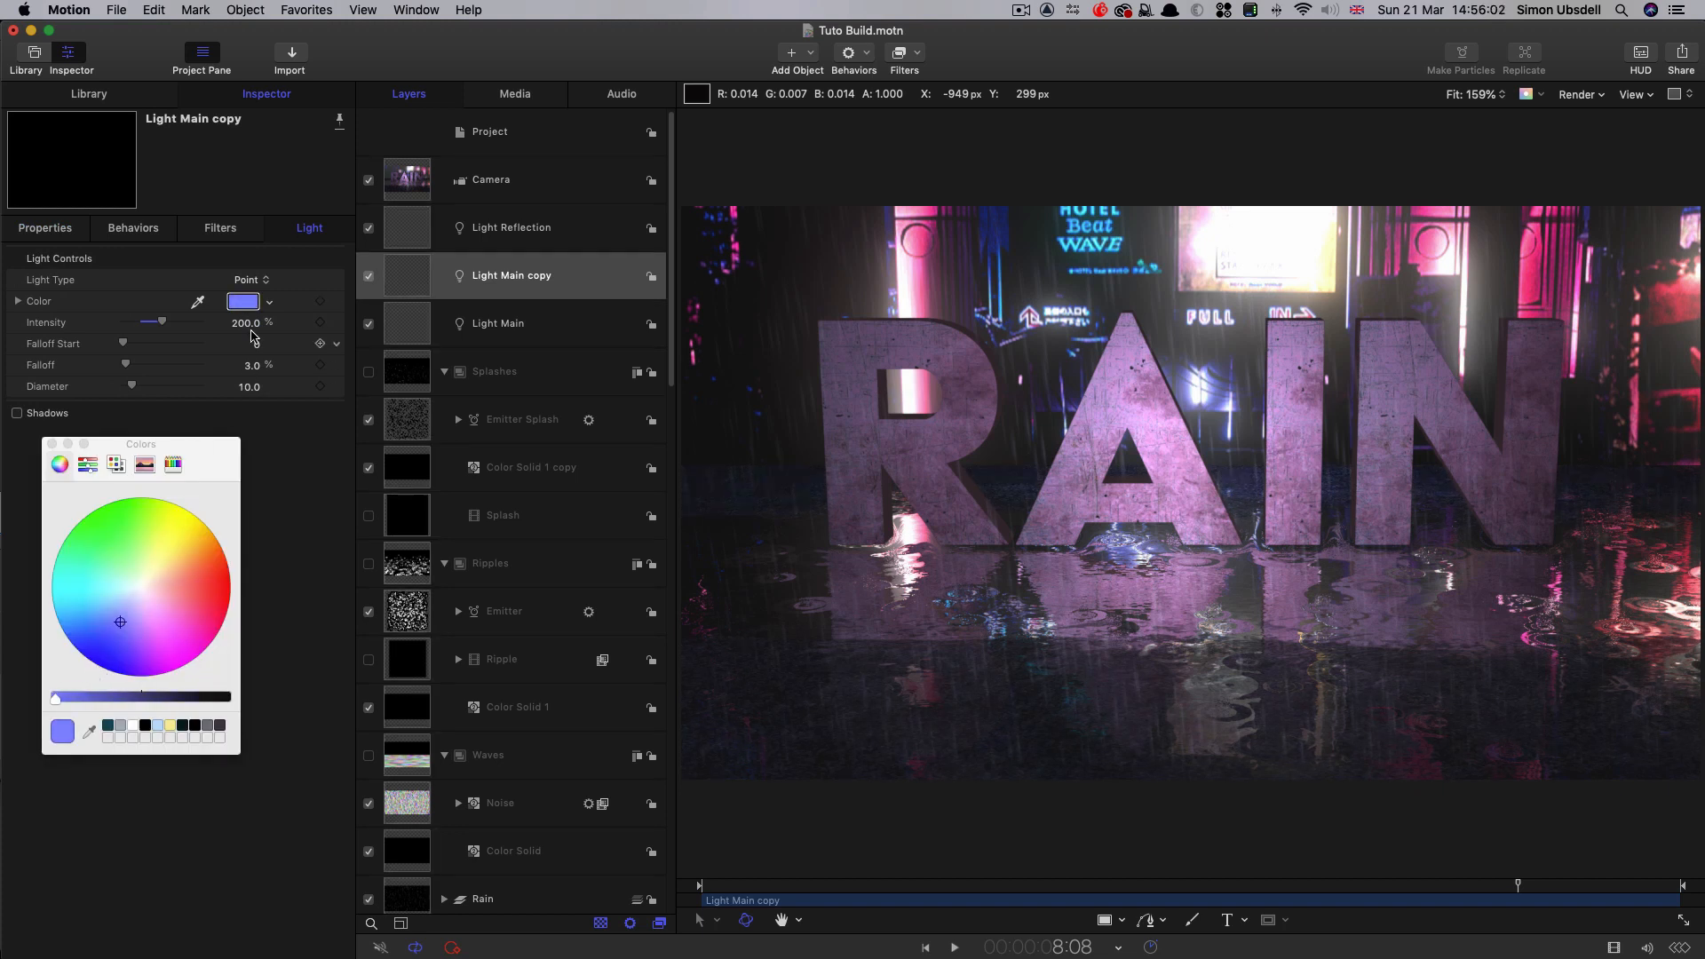
pyautogui.moveTo(241, 325); pyautogui.dragTo(245, 323)
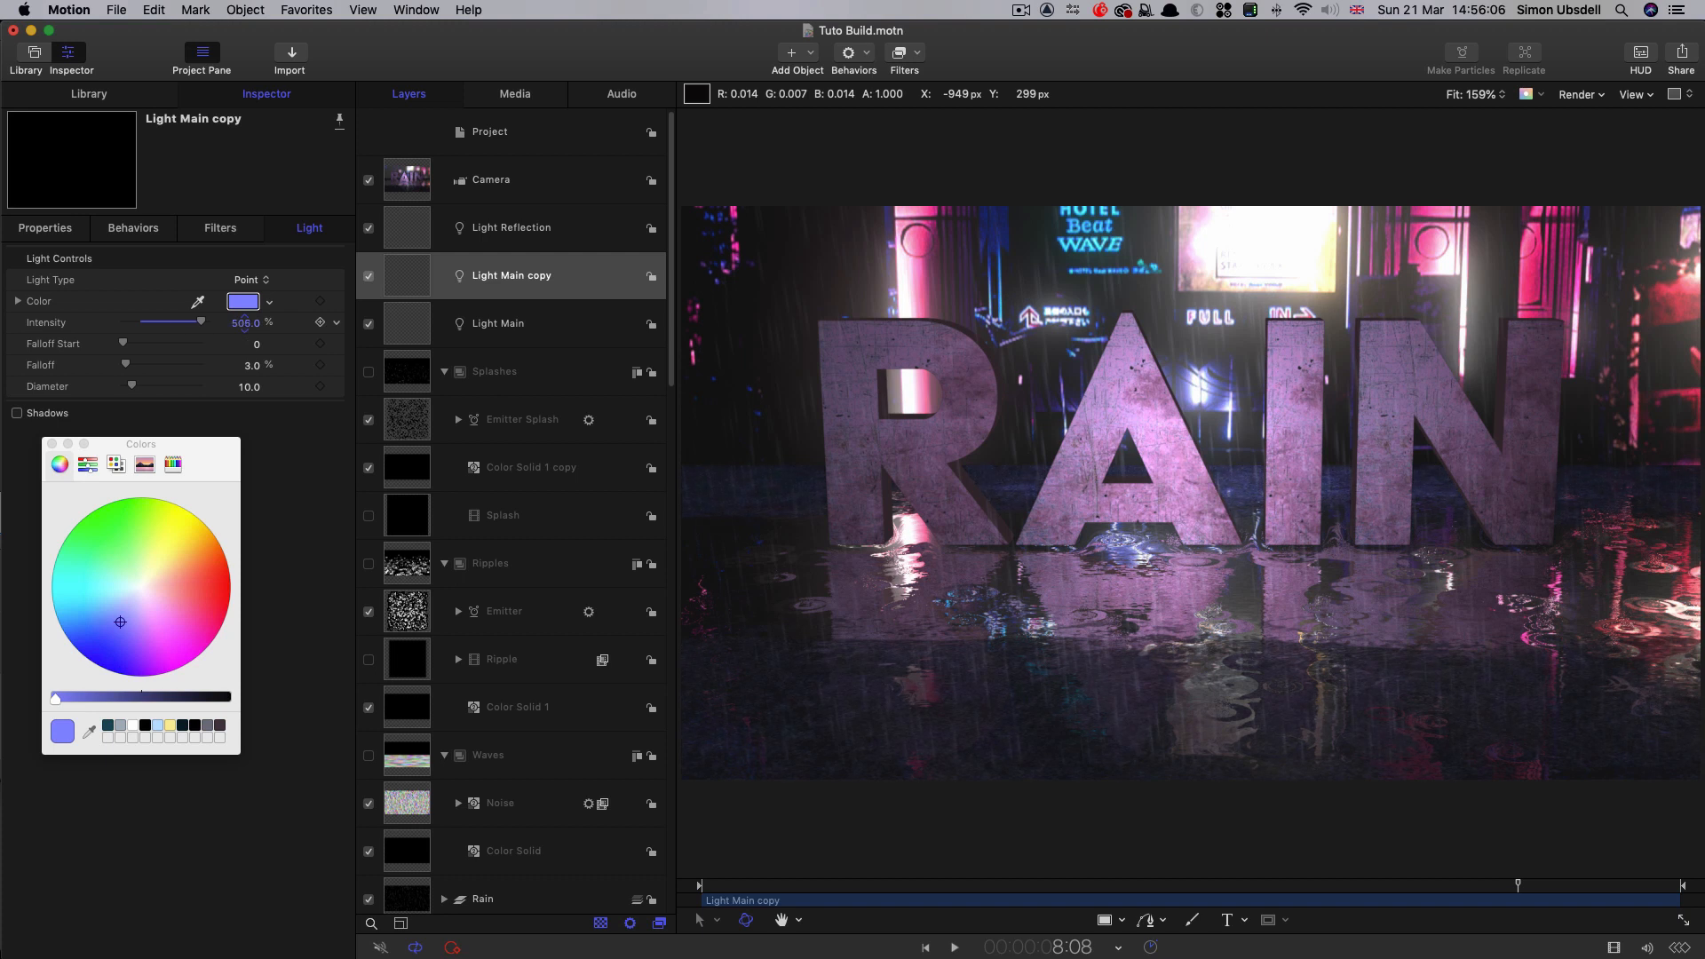
pyautogui.click(50, 444)
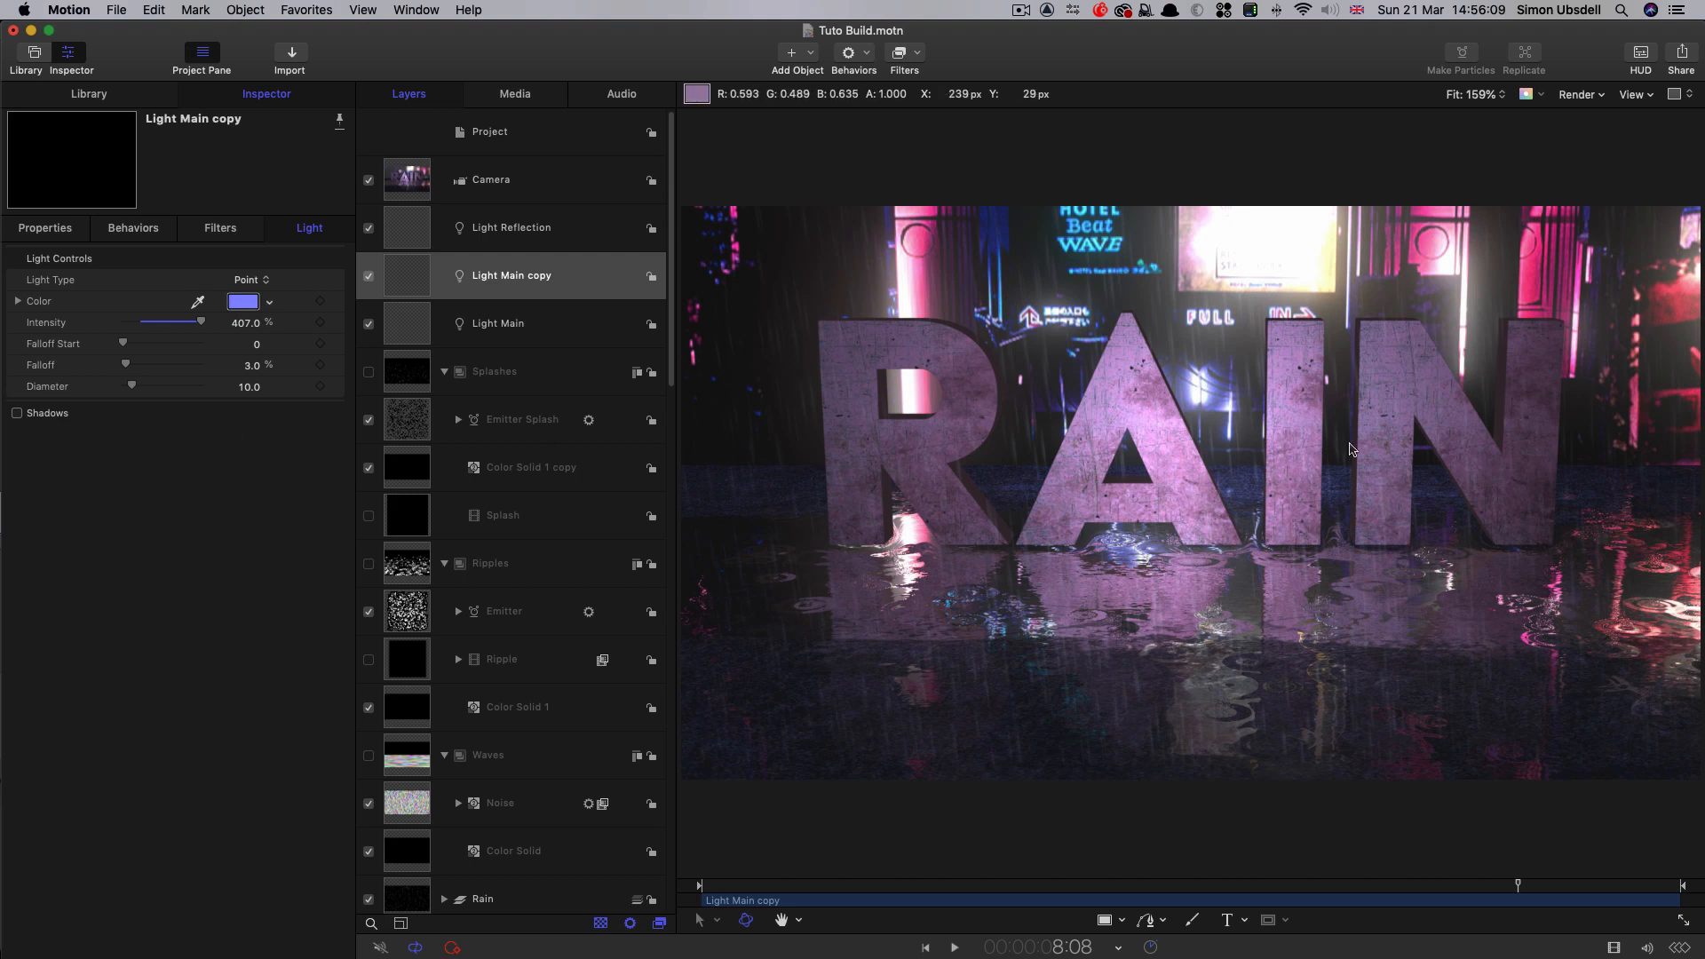
# - Set the Light Main copy's falloff to 5% and scrub through the animation to check the lighting
pyautogui.click(254, 368)
pyautogui.write('5')
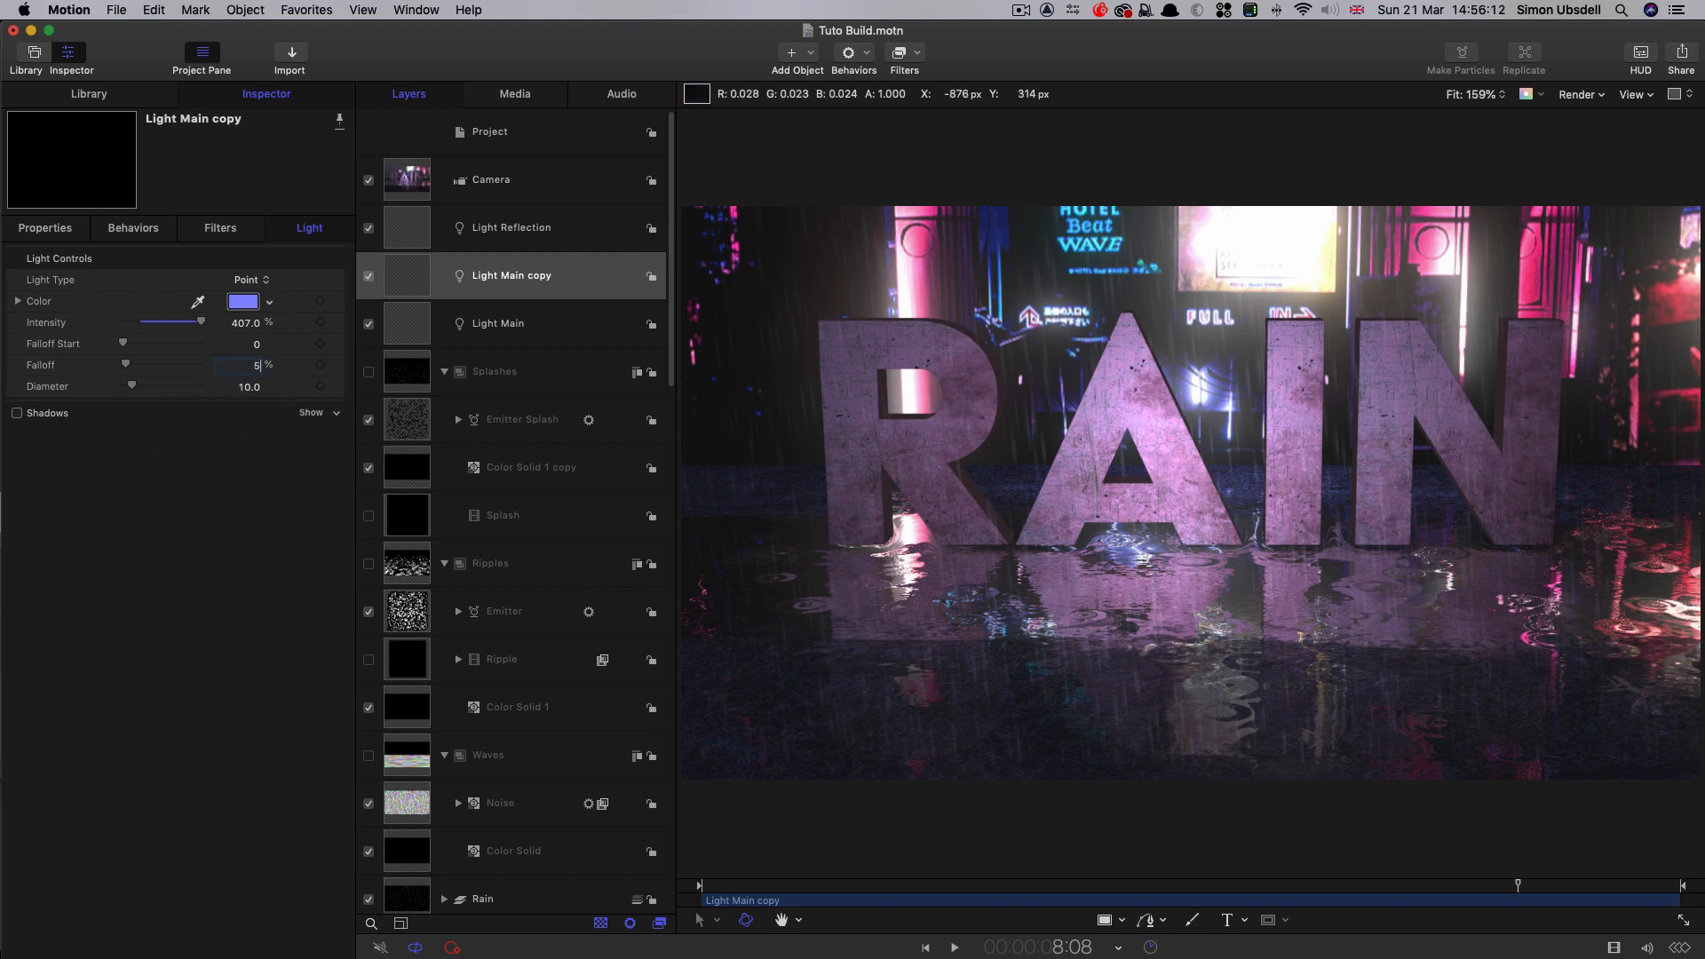
pyautogui.press('Return')
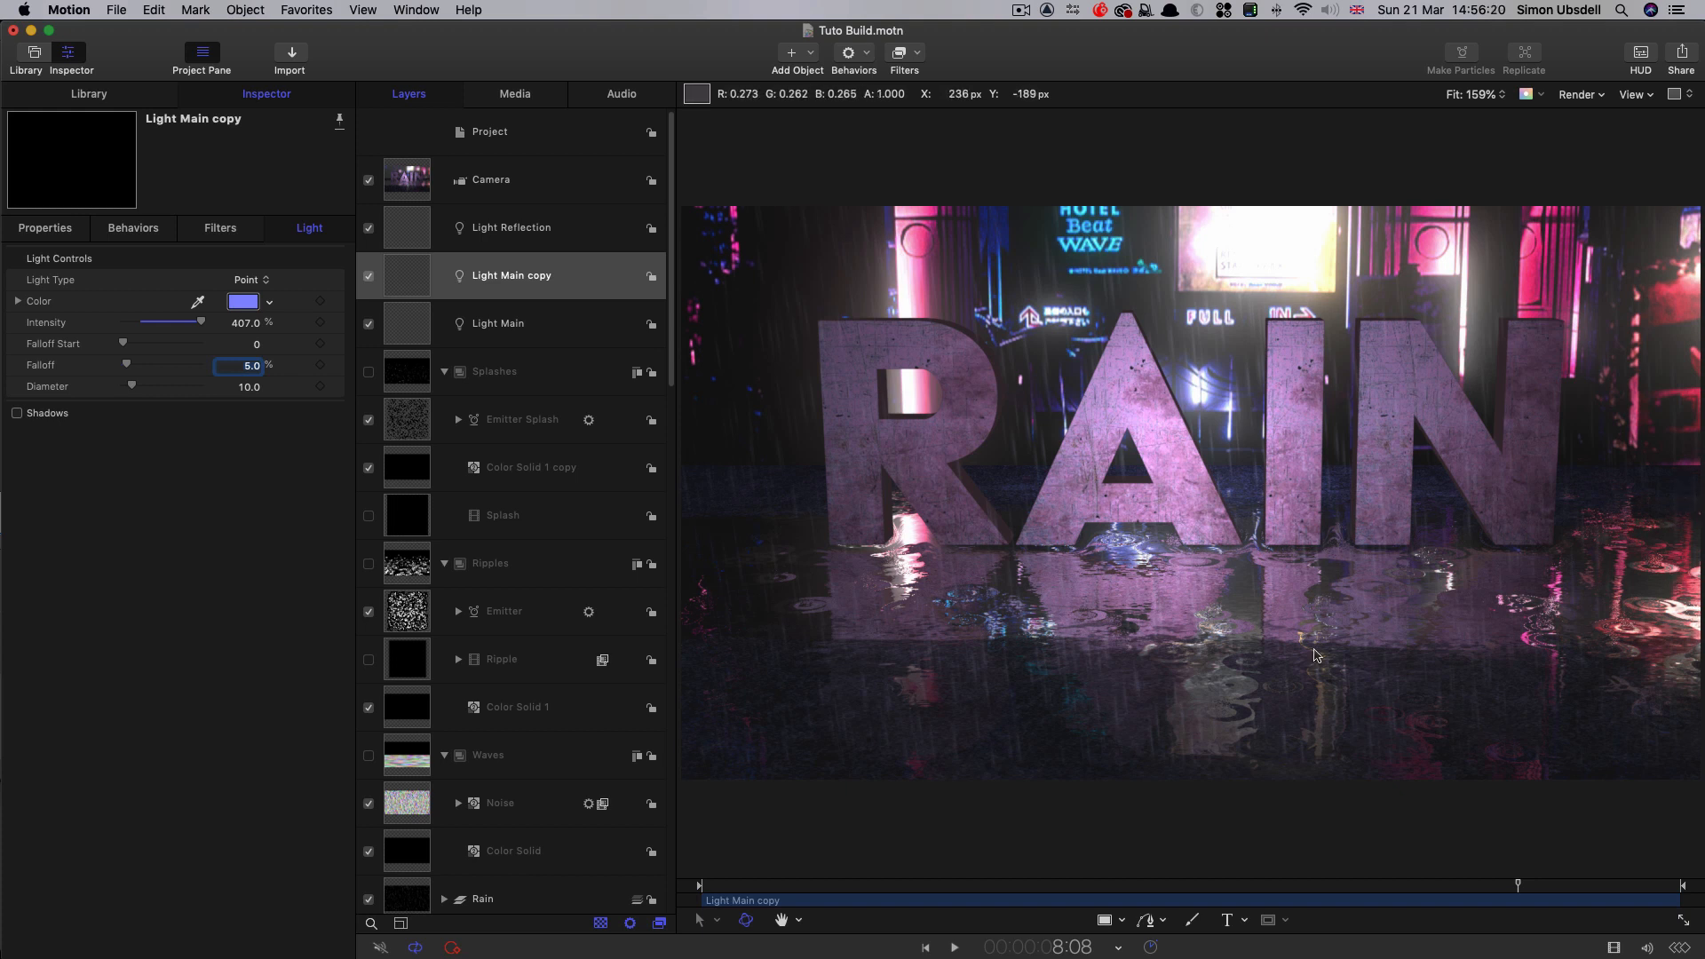
pyautogui.moveTo(1190, 893); pyautogui.dragTo(1652, 908)
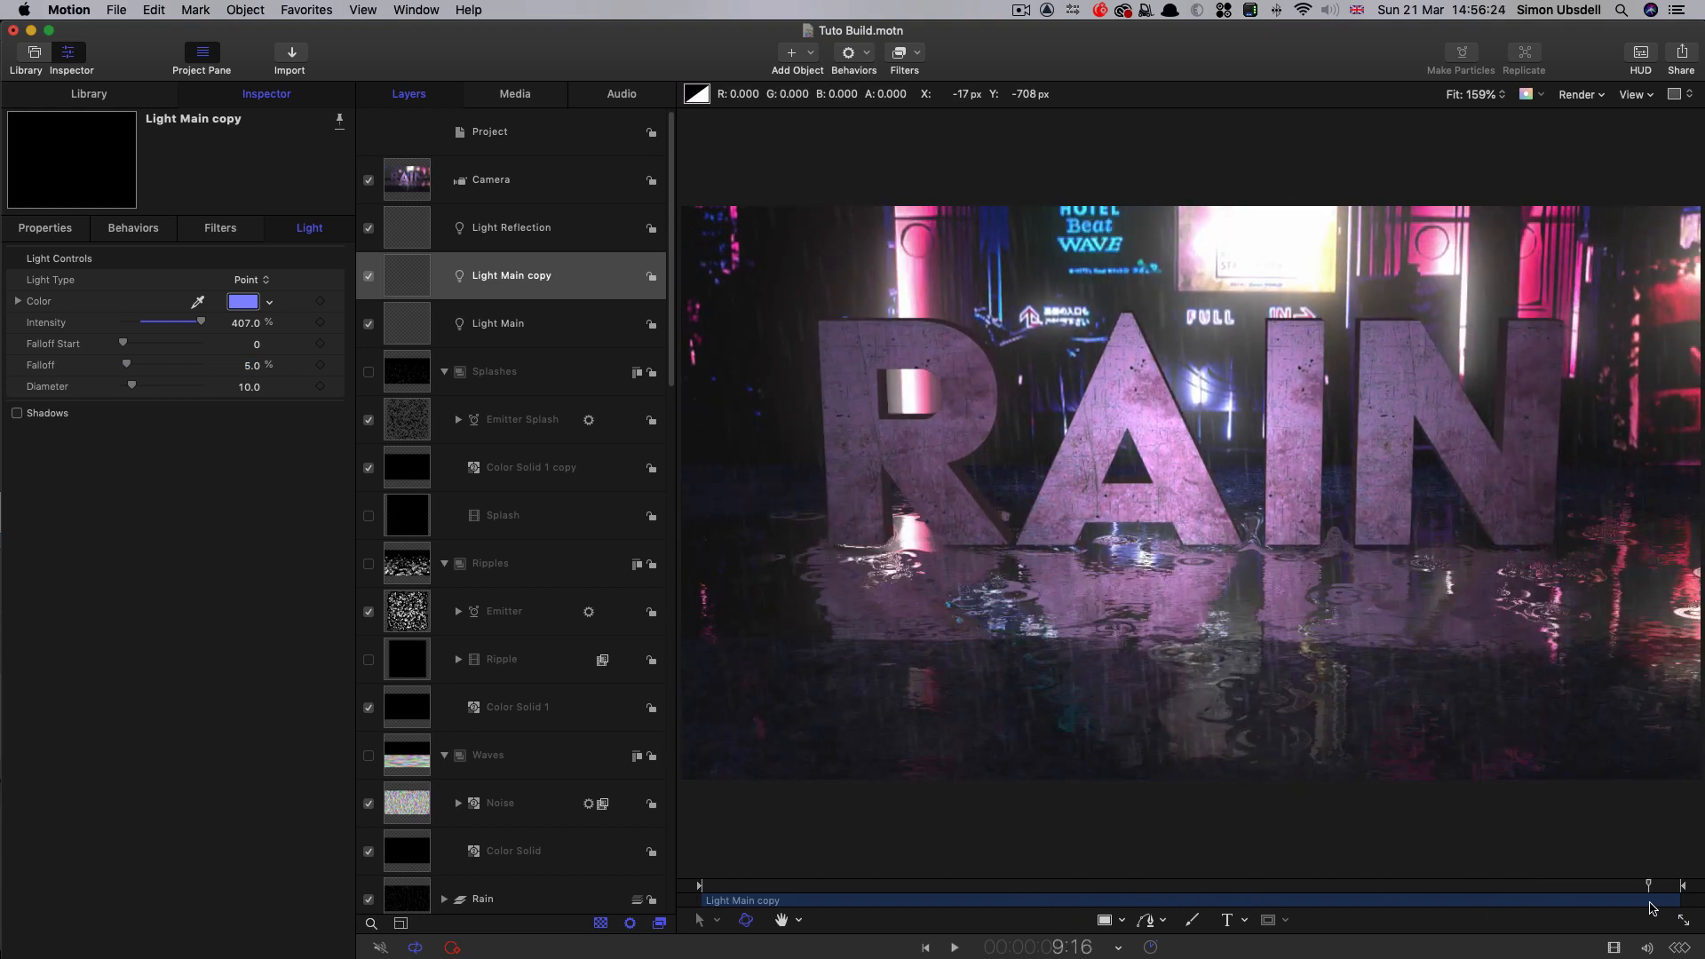